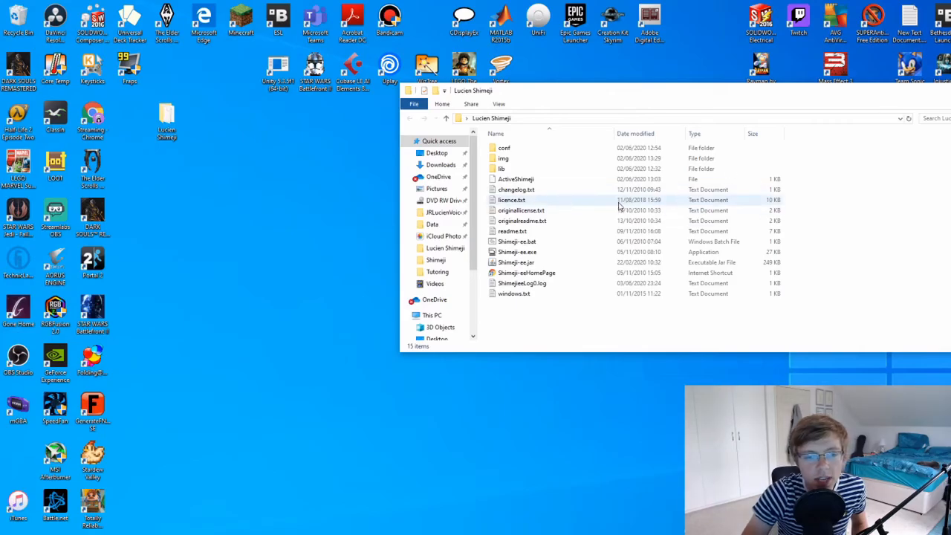
Launch Shimeji-ee.exe from the Lucien Shimeji folder and switch to Streamlabs OBS
{"action": "double_click", "coordinate": [560, 253]}
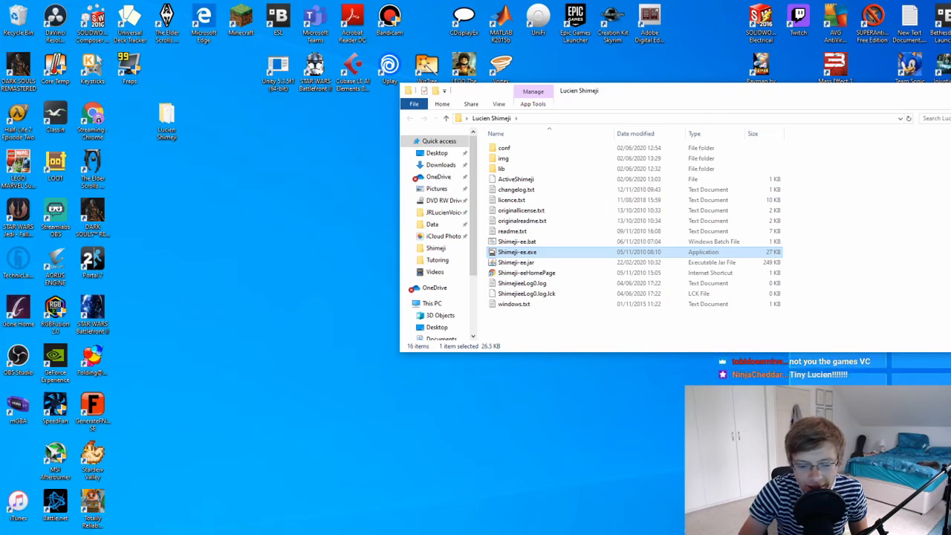
{"action": "key", "text": "alt+Tab"}
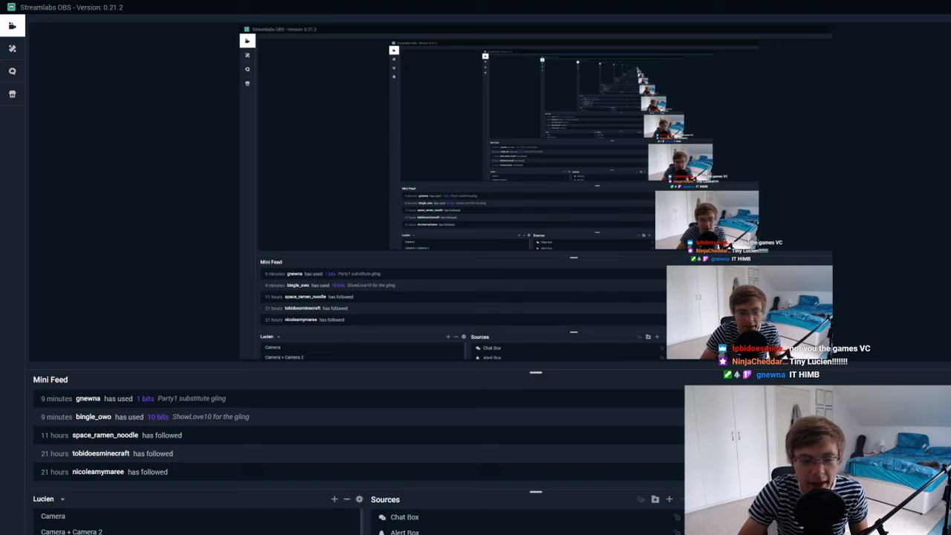
Change the live scene to Camera, change it again to Screen, and select the Display Capture source
{"action": "left_click", "coordinate": [519, 250]}
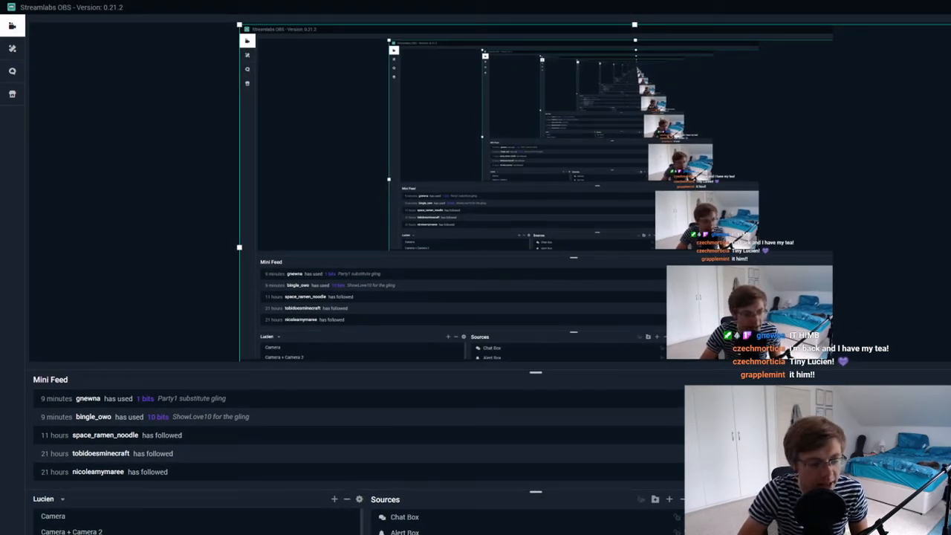
{"action": "left_click", "coordinate": [82, 518]}
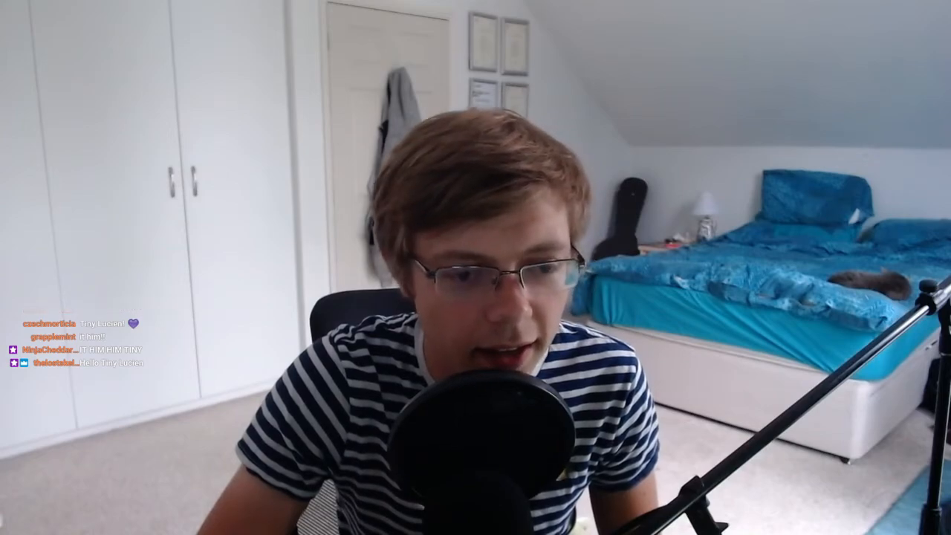
{"action": "left_click", "coordinate": [59, 434]}
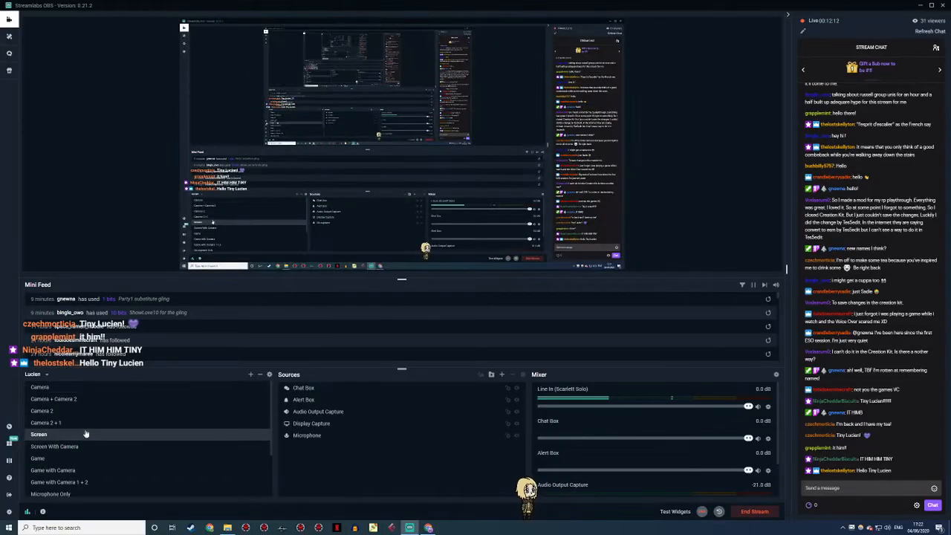
{"action": "left_click", "coordinate": [312, 423]}
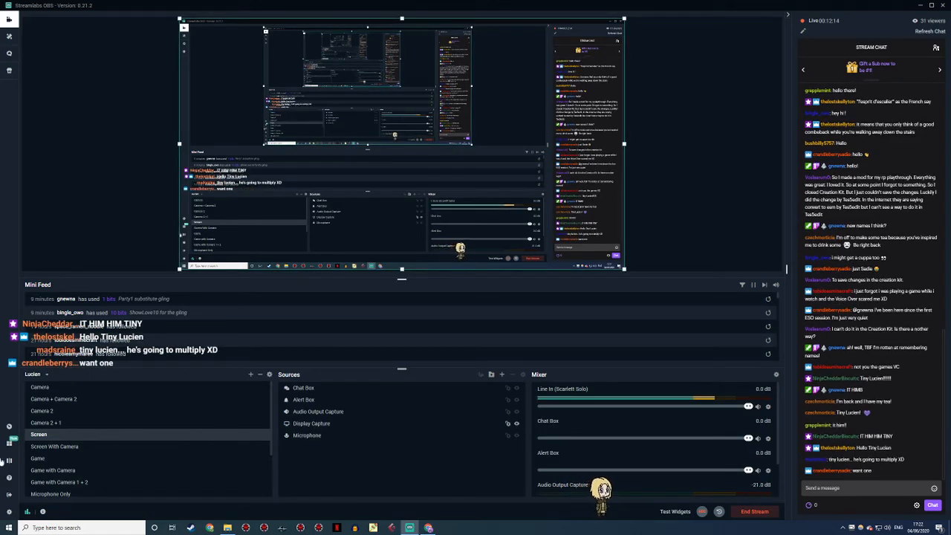
Examine the streaming software's Video and Output settings, and deselect the display capture
{"action": "left_click", "coordinate": [9, 512]}
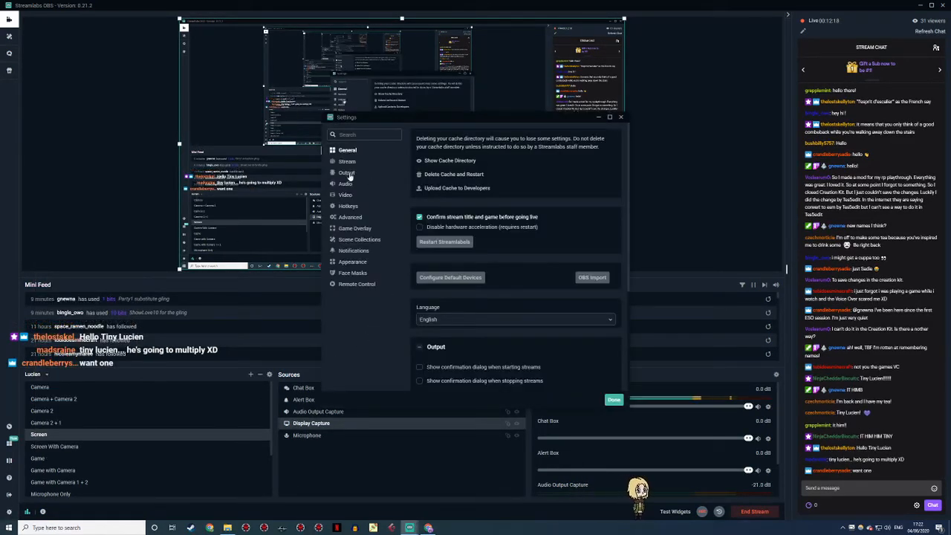
{"action": "left_click", "coordinate": [348, 173]}
{"action": "left_click", "coordinate": [347, 194]}
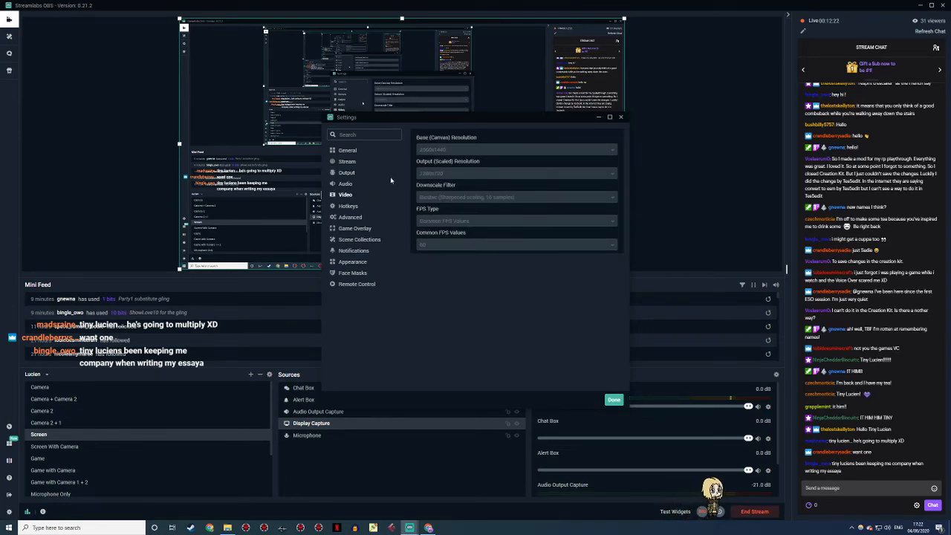
{"action": "left_click", "coordinate": [350, 173]}
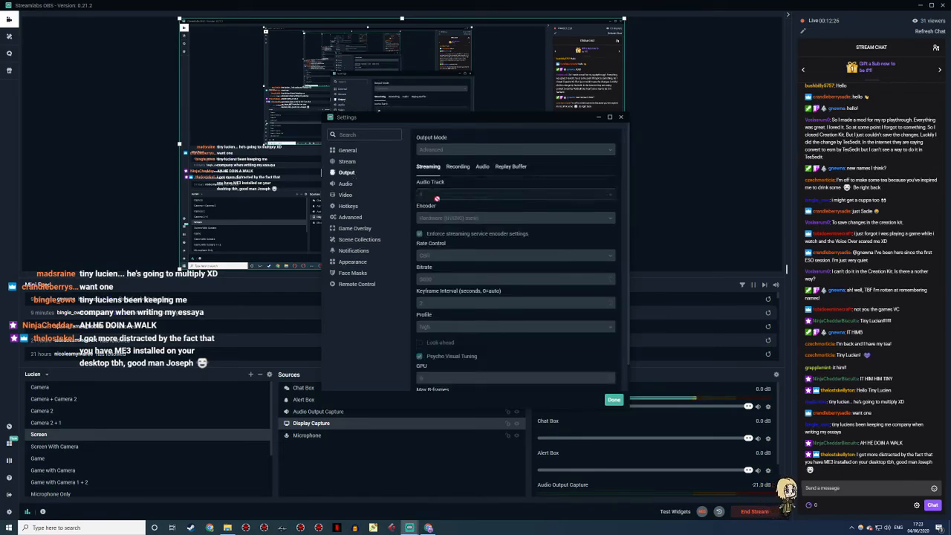
{"action": "left_click", "coordinate": [620, 116]}
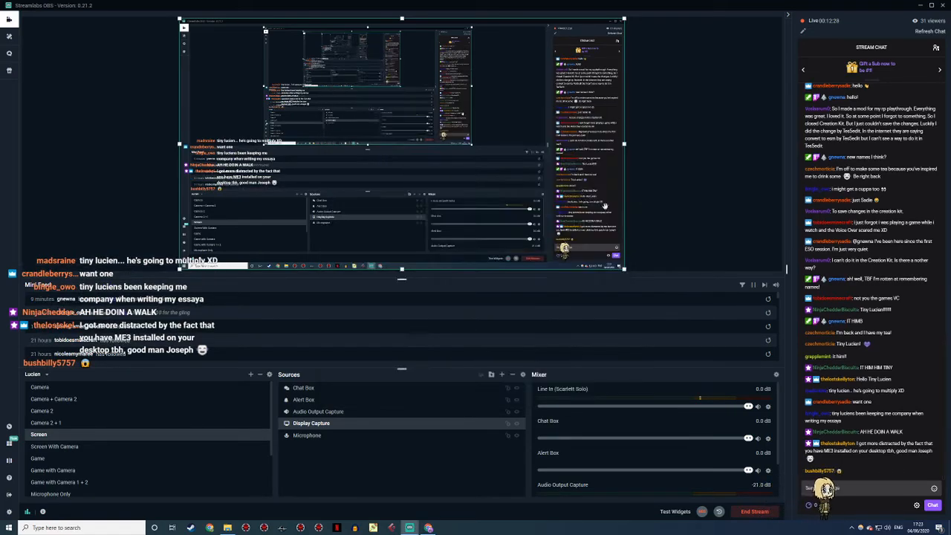
{"action": "left_click", "coordinate": [649, 228]}
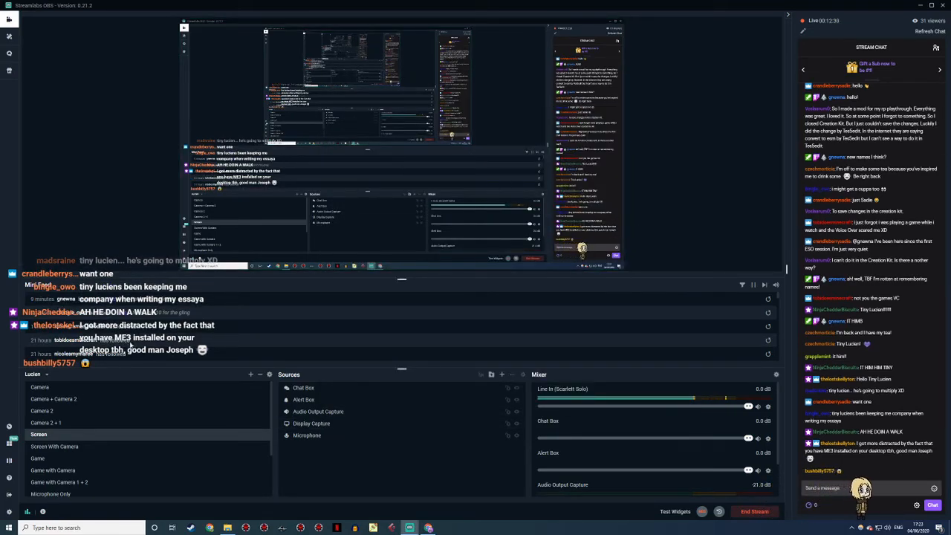
Make Screen With Camera the live scene and fit its display capture source to the screen
{"action": "left_click", "coordinate": [73, 447]}
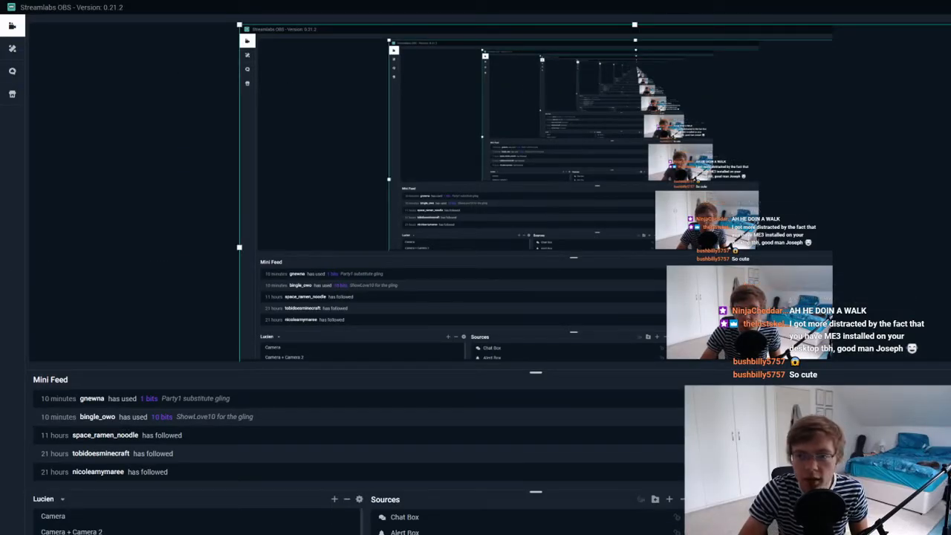
{"action": "left_click_drag", "start_coordinate": [950, 26], "coordinate": [636, 304]}
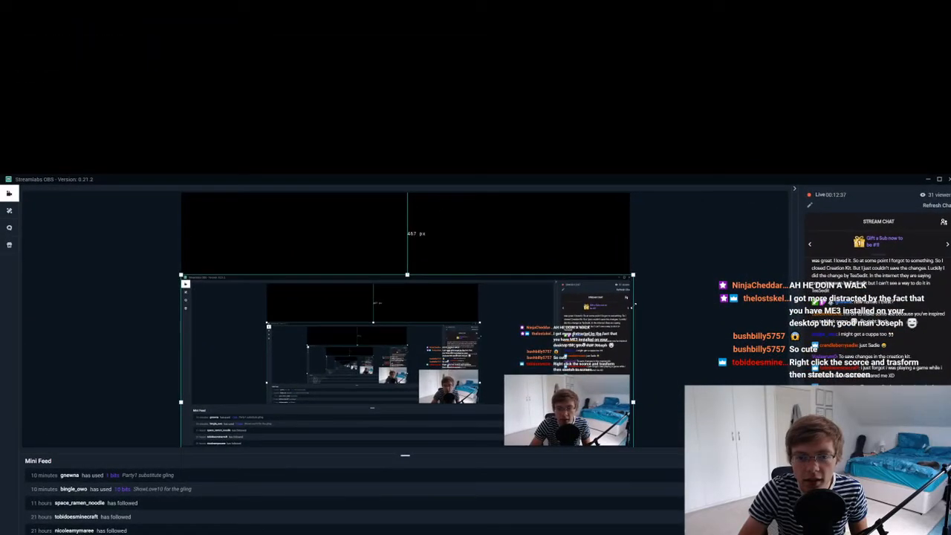
{"action": "right_click", "coordinate": [428, 314]}
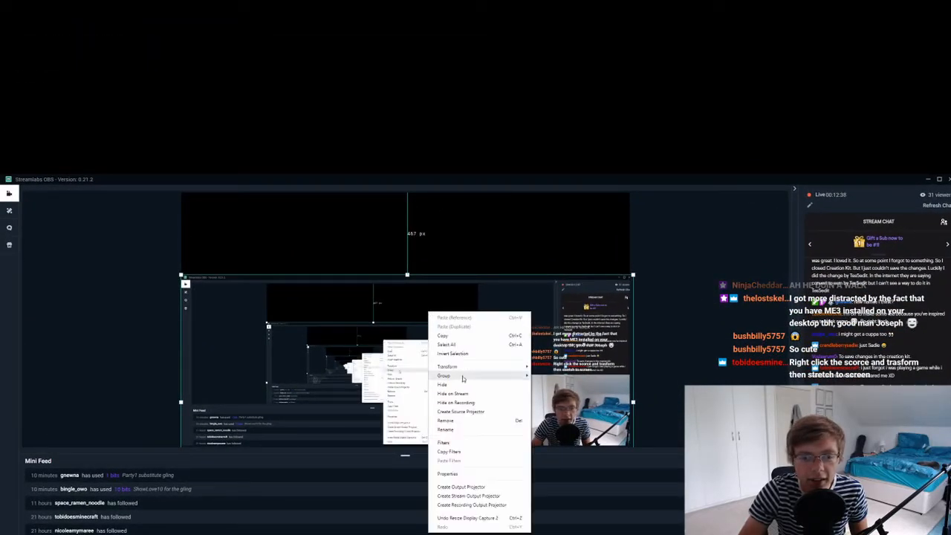
{"action": "left_click", "coordinate": [476, 474]}
{"action": "left_click", "coordinate": [570, 534]}
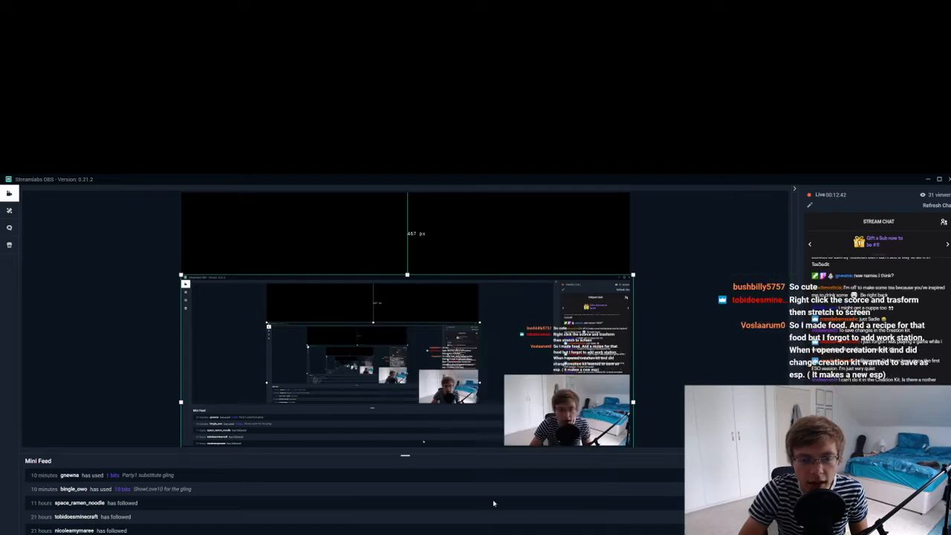
{"action": "right_click", "coordinate": [411, 389]}
{"action": "mouse_move", "coordinate": [446, 443]}
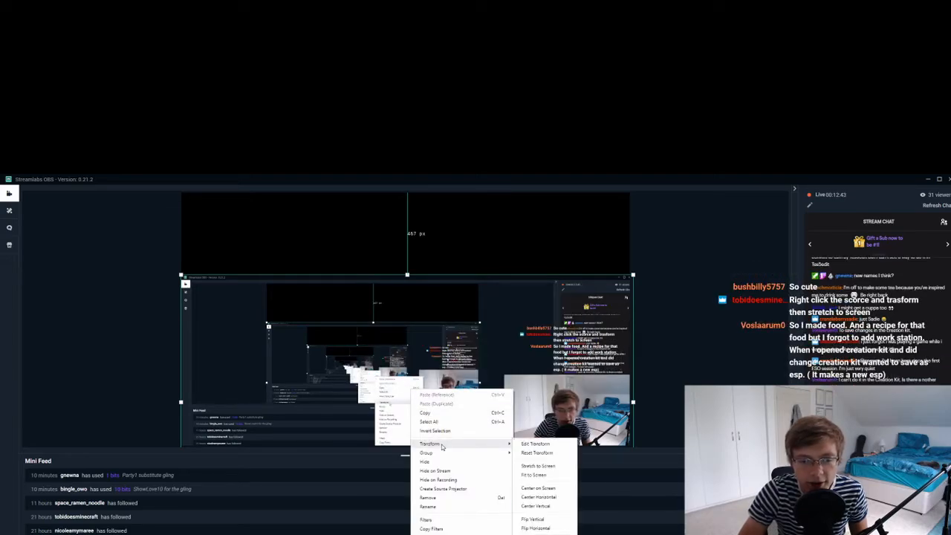
{"action": "left_click", "coordinate": [548, 475]}
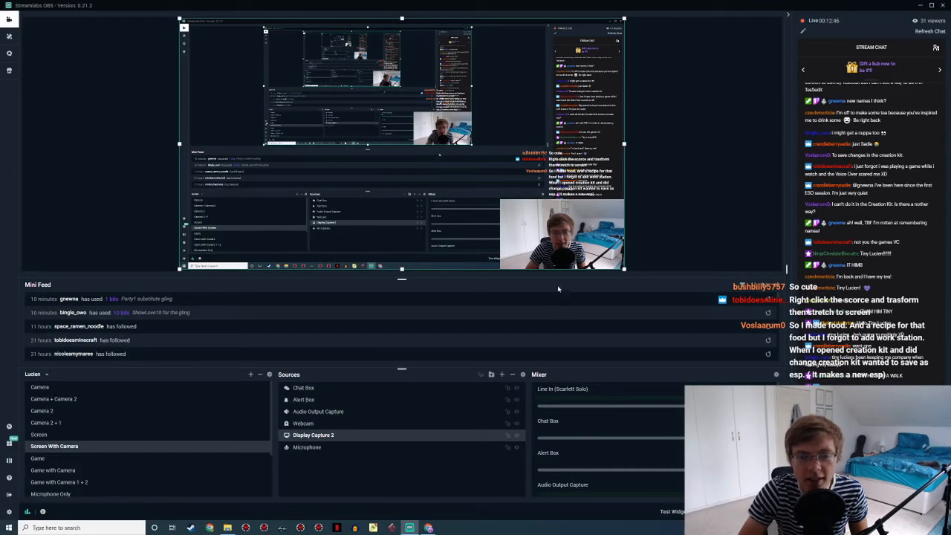
{"action": "left_click", "coordinate": [729, 220]}
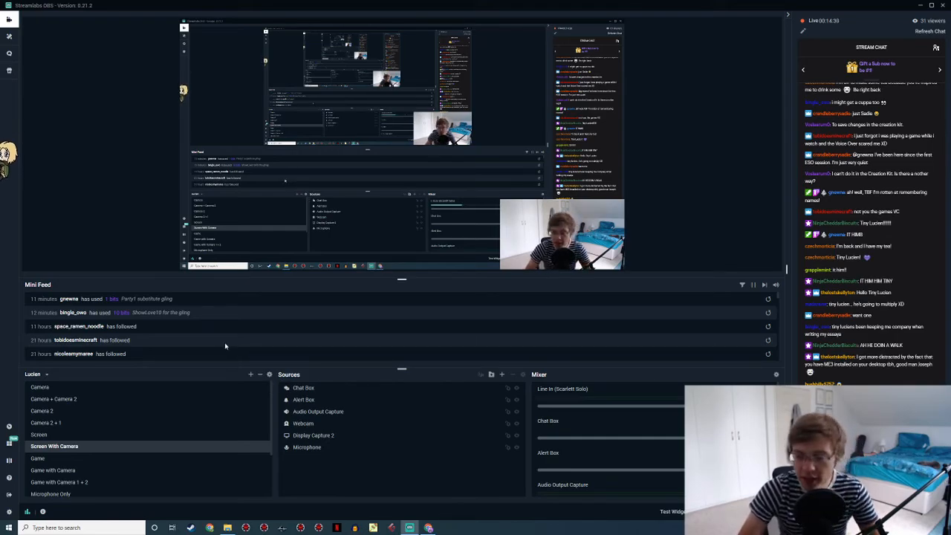
Switch to the Creation Kit and set the Lucien-StaffOfSheogorath-Patch.esp plugin as the active file
{"action": "left_click", "coordinate": [283, 528]}
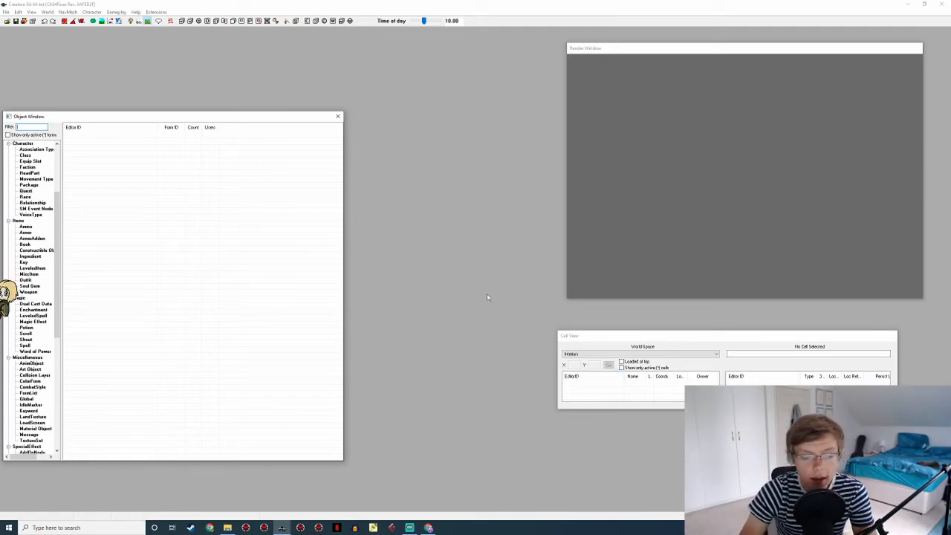
{"action": "left_click", "coordinate": [5, 12]}
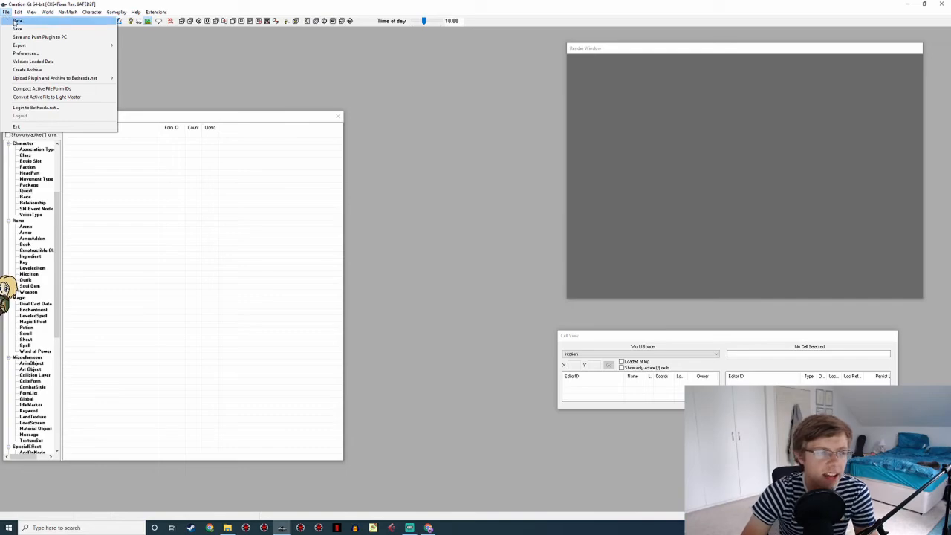
{"action": "left_click", "coordinate": [15, 13]}
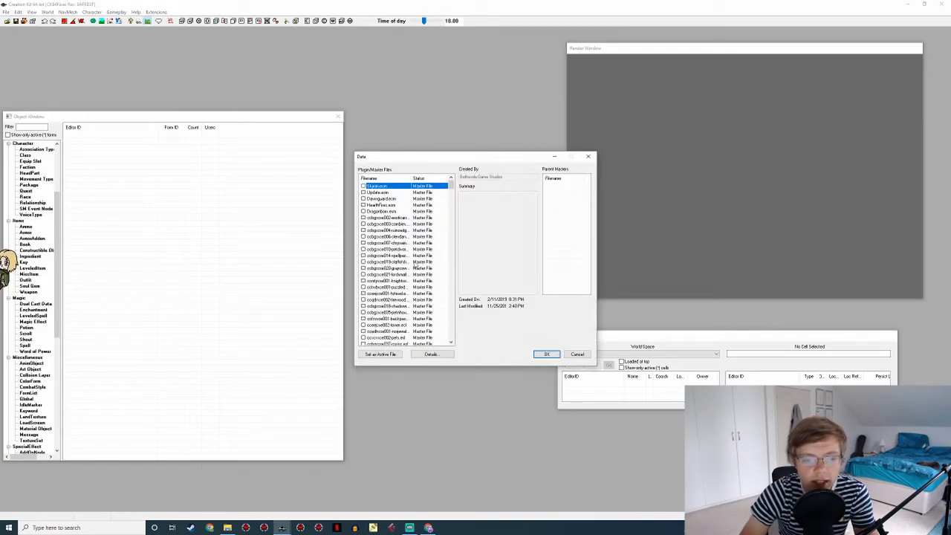
{"action": "left_click_drag", "start_coordinate": [452, 187], "coordinate": [449, 296]}
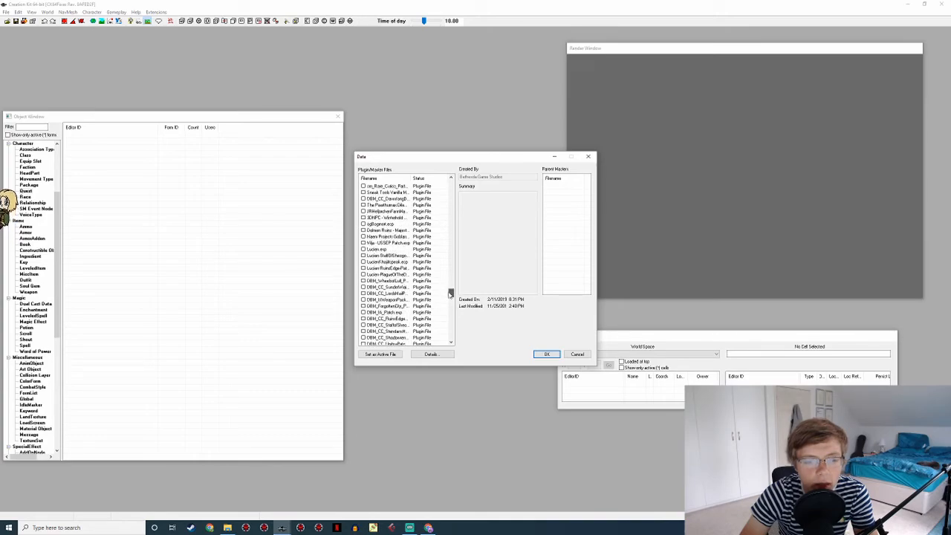
{"action": "left_click", "coordinate": [388, 256]}
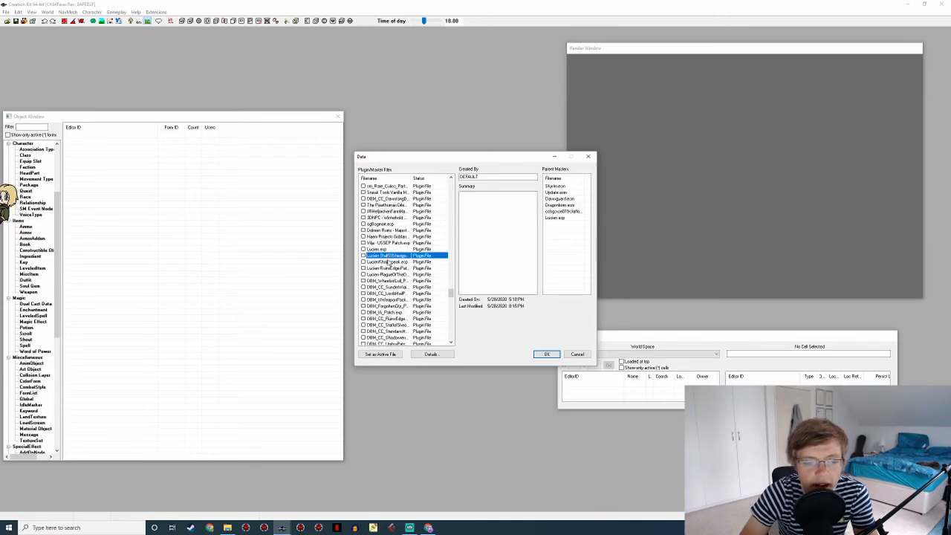
{"action": "left_click", "coordinate": [375, 355]}
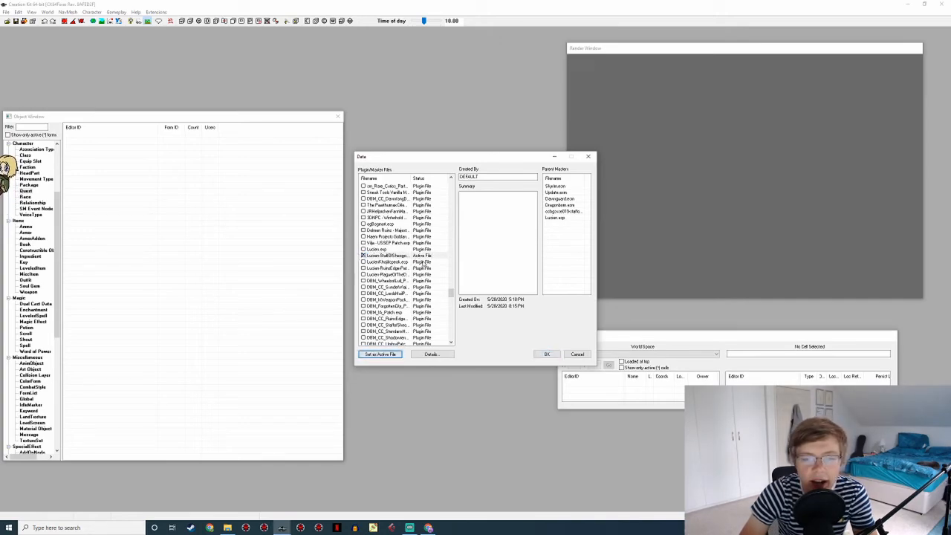
Enter the author's name and the summary "Lucien Staff of Sheogorath Patch v1.5.0b" for the active plugin, and load it
{"action": "left_click_drag", "start_coordinate": [487, 177], "coordinate": [446, 164]}
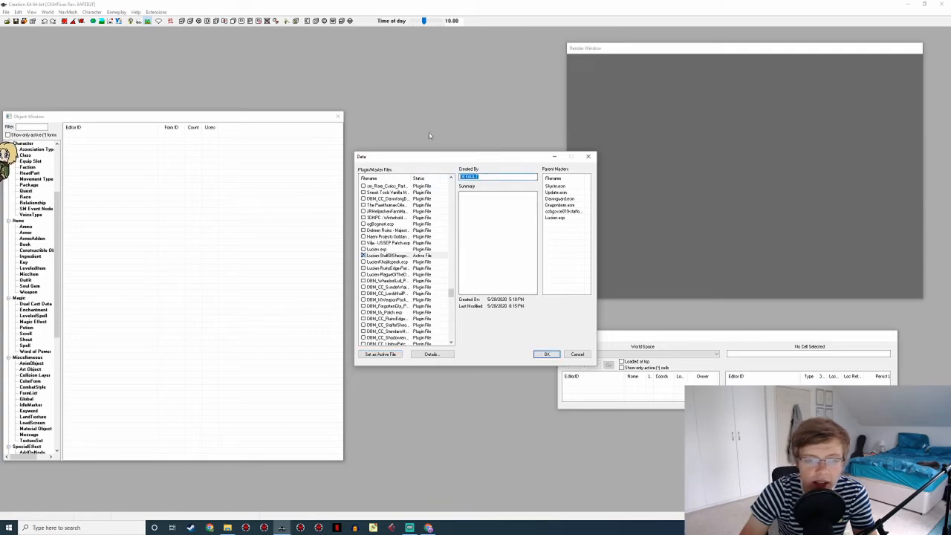
{"action": "type", "text": "Joseph"}
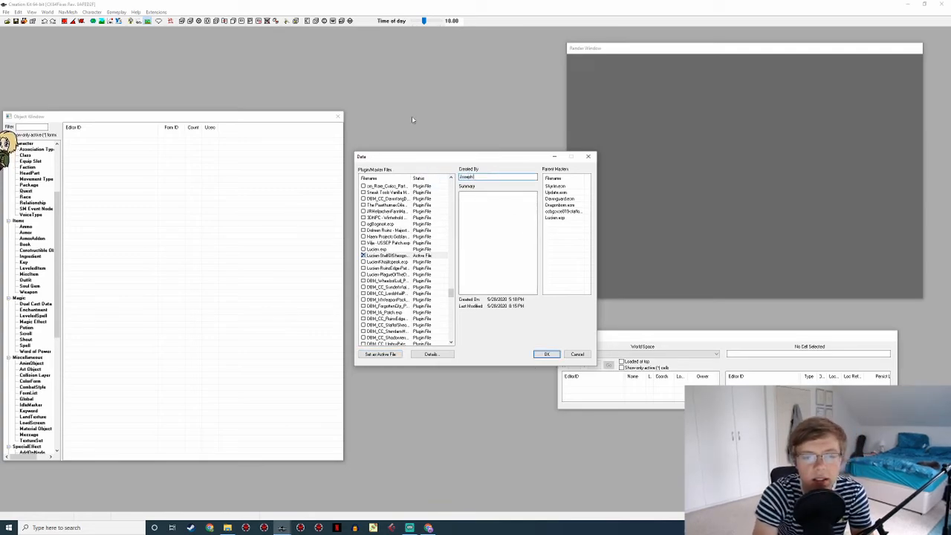
{"action": "type", "text": " Russell"}
{"action": "key", "text": "Tab"}
{"action": "type", "text": "Lu"}
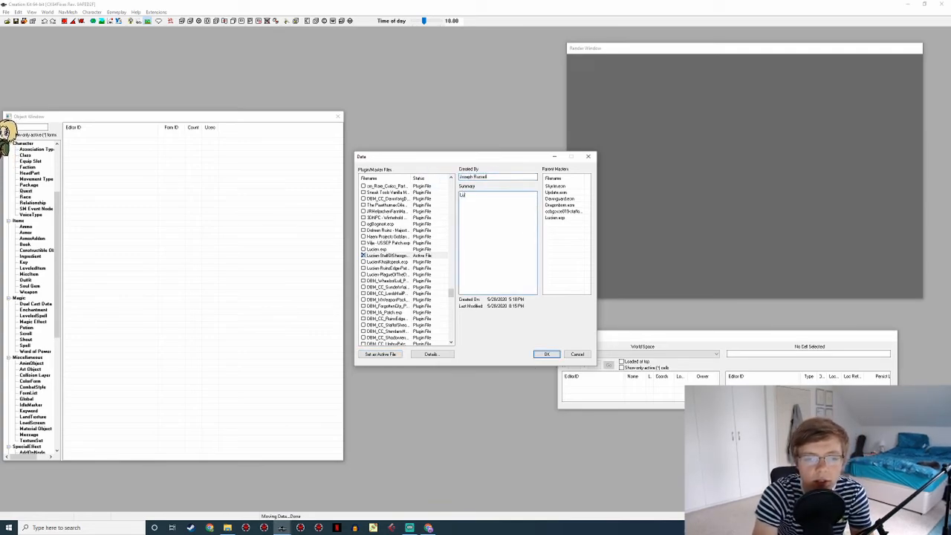
{"action": "type", "text": "cien Staff of Sh"}
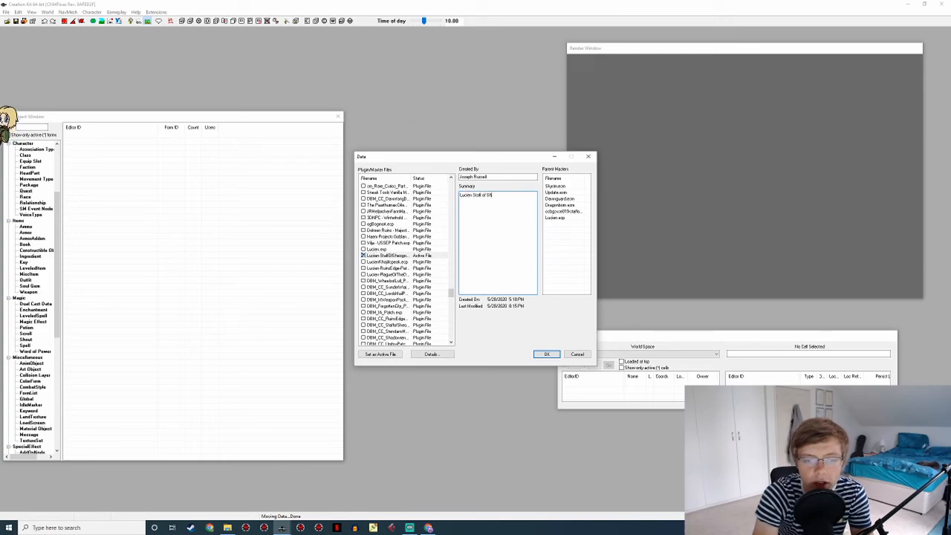
{"action": "type", "text": "eogorath Pat"}
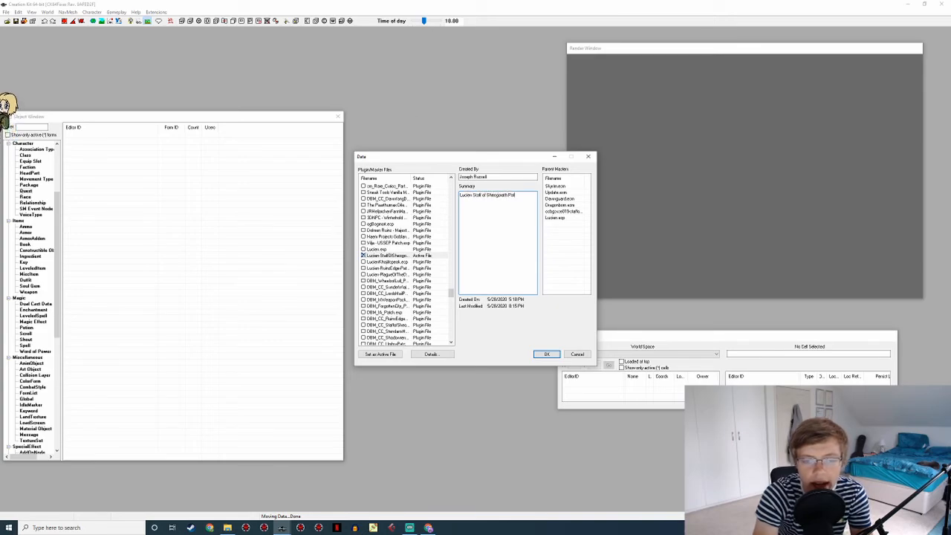
{"action": "type", "text": "ch v1.5"}
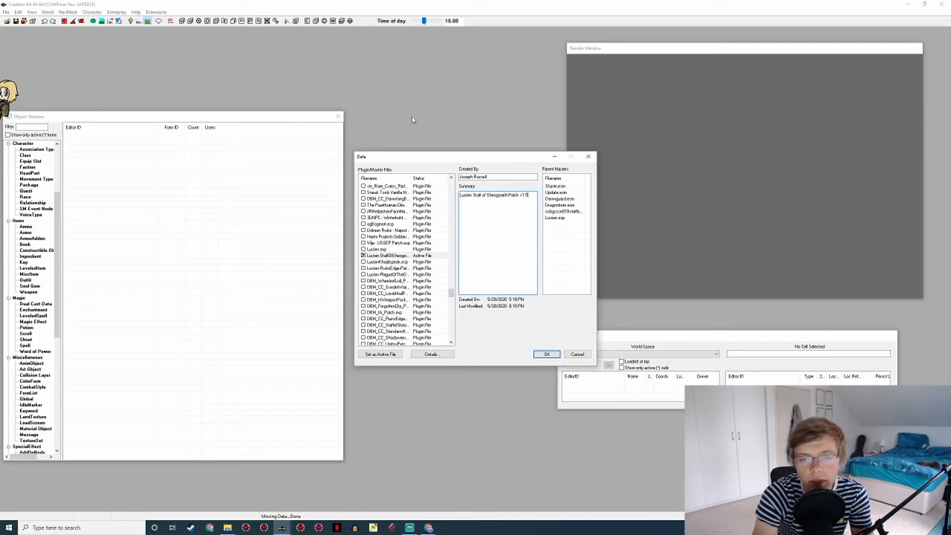
{"action": "type", "text": ".0b"}
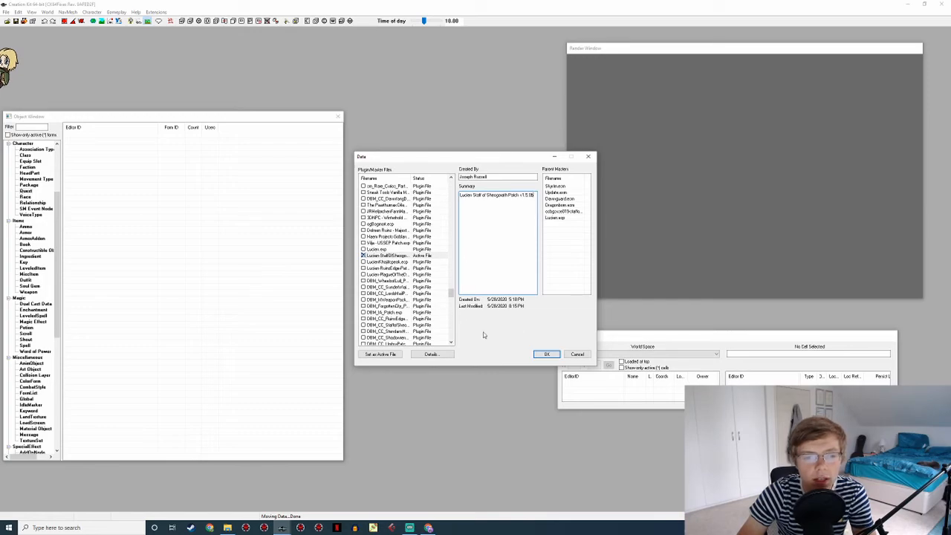
{"action": "left_click", "coordinate": [550, 355]}
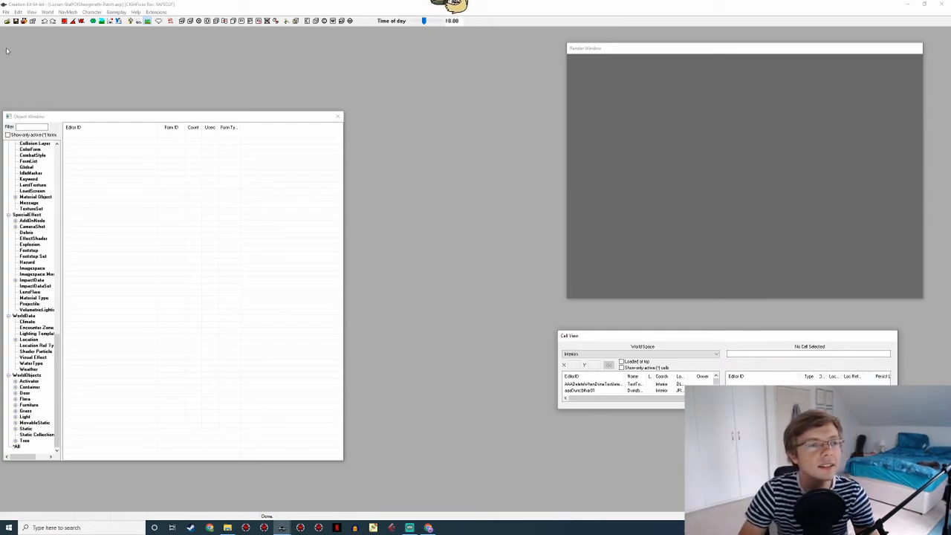
Limit the object list to active forms and display the plugin's quests
{"action": "left_click_drag", "start_coordinate": [51, 116], "coordinate": [53, 40]}
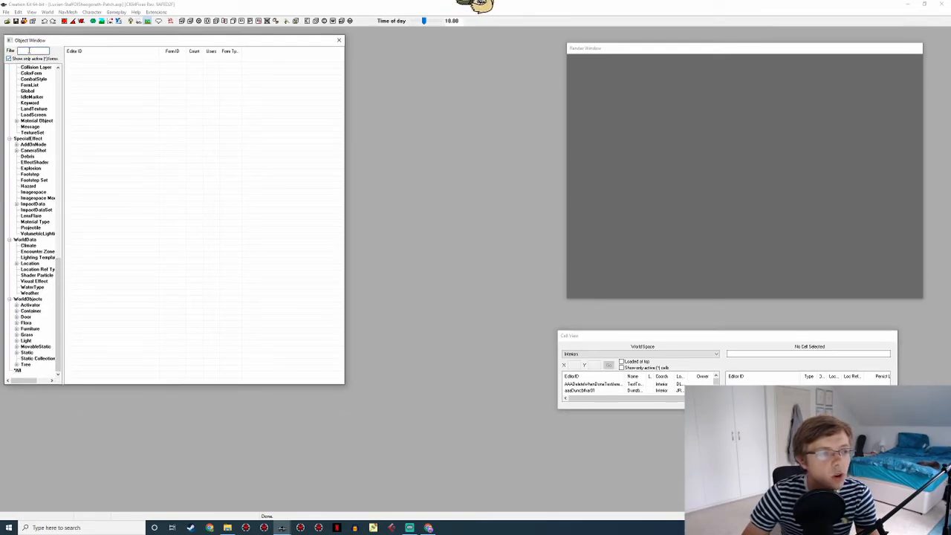
{"action": "scroll", "coordinate": [34, 66], "scroll_direction": "up", "scroll_amount": 20}
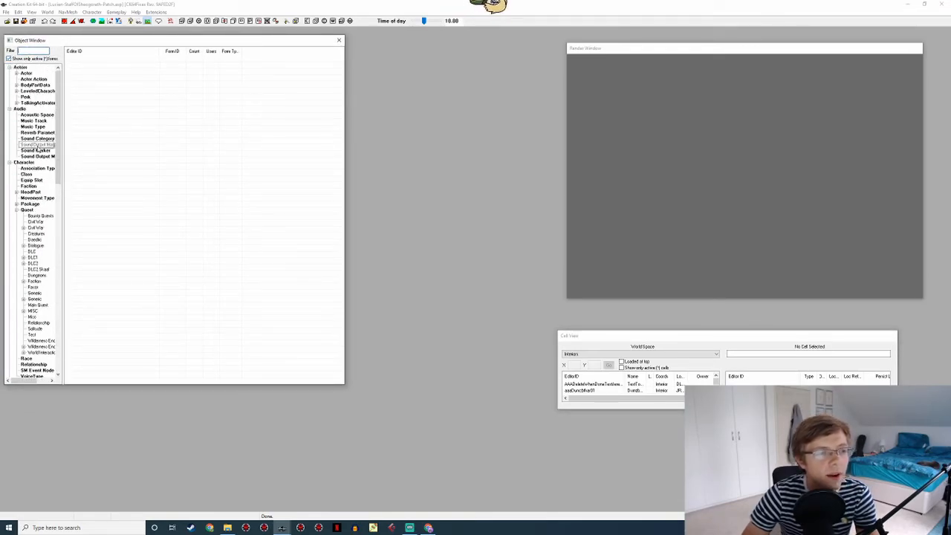
{"action": "left_click", "coordinate": [28, 211]}
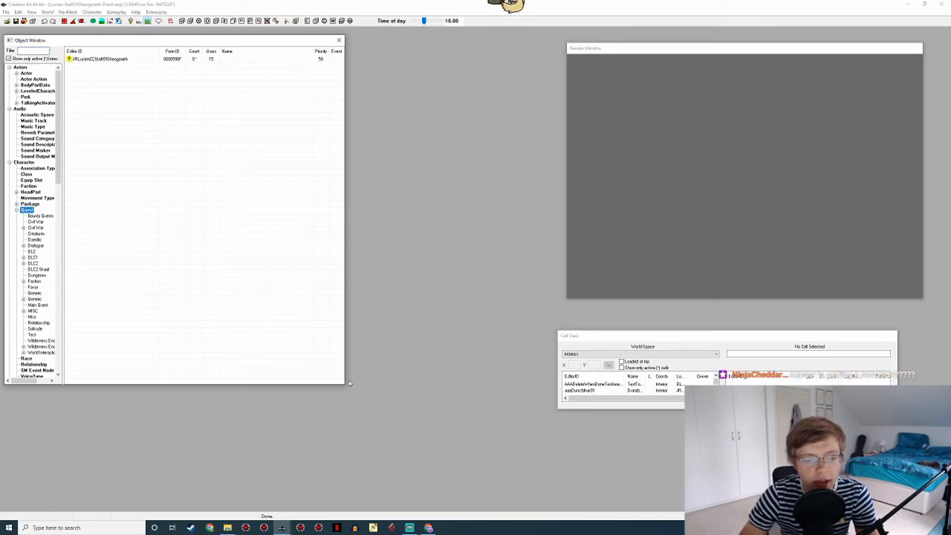
Enlarge the Object Window and open the JRLucienCCStaffOfSheogorath quest, positioning its window over the object list
{"action": "left_click_drag", "start_coordinate": [344, 385], "coordinate": [542, 497]}
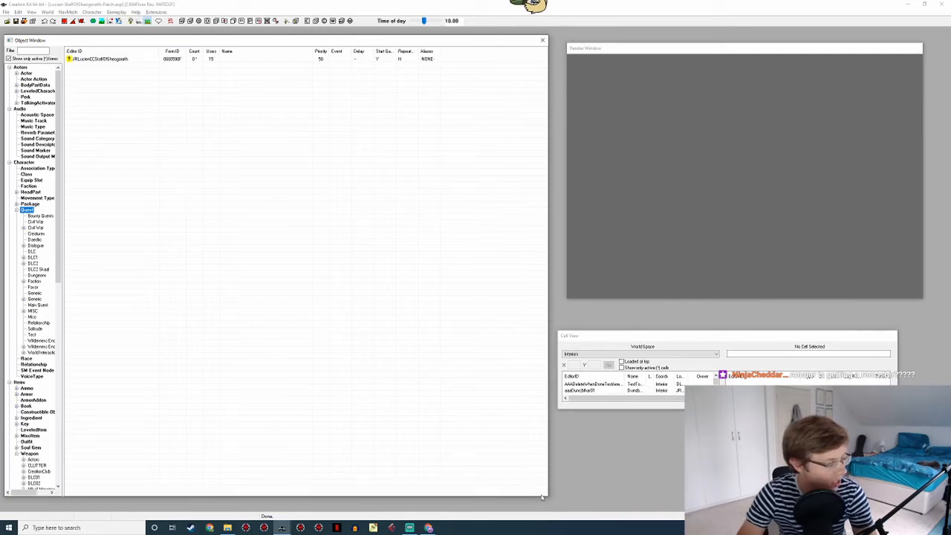
{"action": "double_click", "coordinate": [112, 59]}
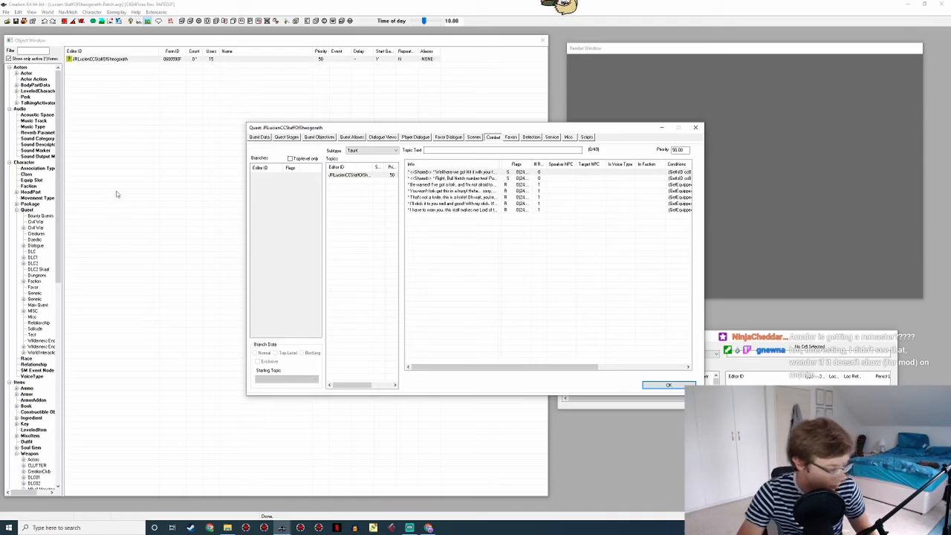
{"action": "left_click_drag", "start_coordinate": [357, 129], "coordinate": [153, 122]}
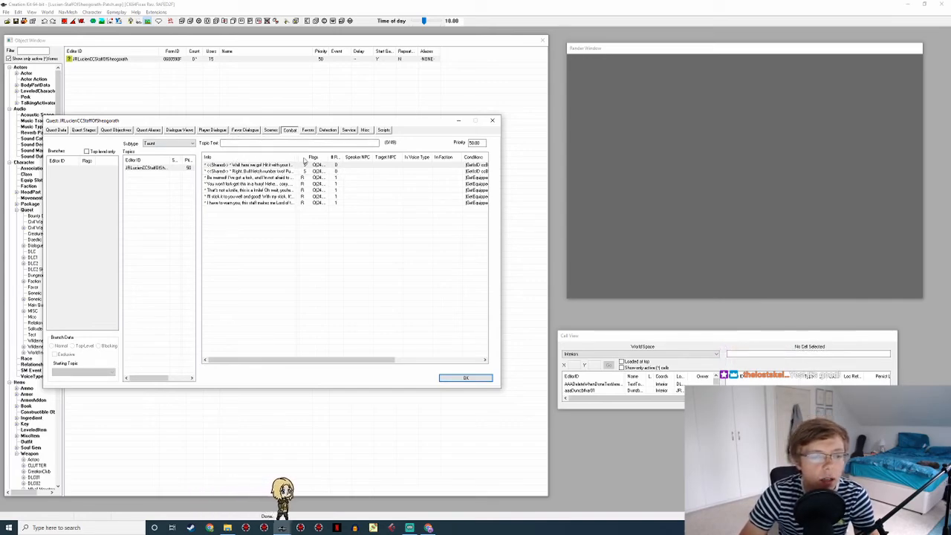
Review the quest's combat taunt lines and its NormalToCombat detection lines, widening the Info column to read them
{"action": "left_click_drag", "start_coordinate": [298, 156], "coordinate": [329, 157]}
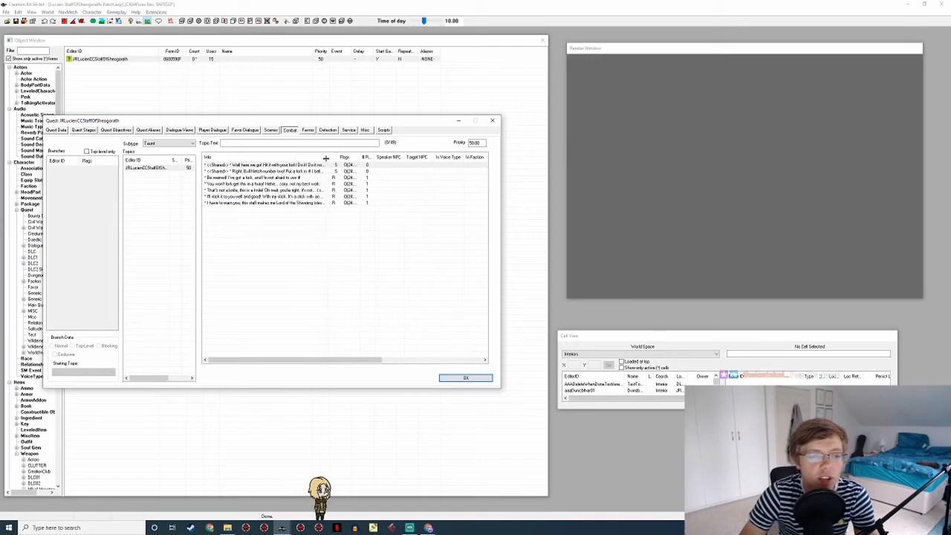
{"action": "left_click", "coordinate": [238, 164]}
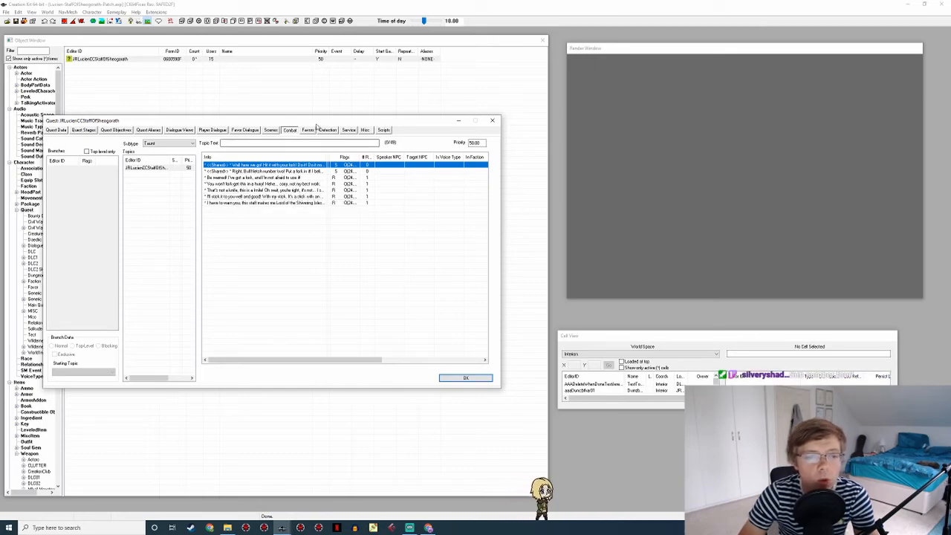
{"action": "left_click", "coordinate": [331, 132]}
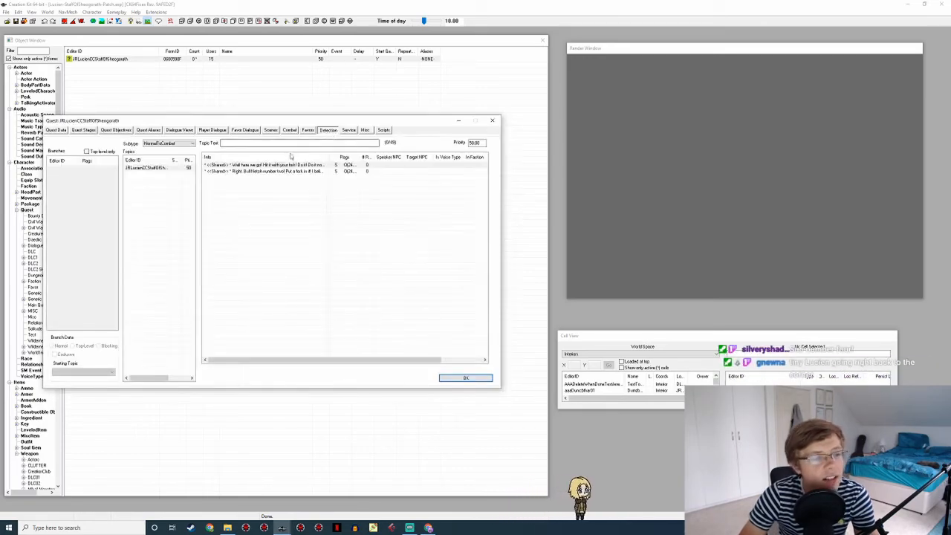
{"action": "left_click_drag", "start_coordinate": [324, 157], "coordinate": [361, 157]}
{"action": "left_click", "coordinate": [341, 165]}
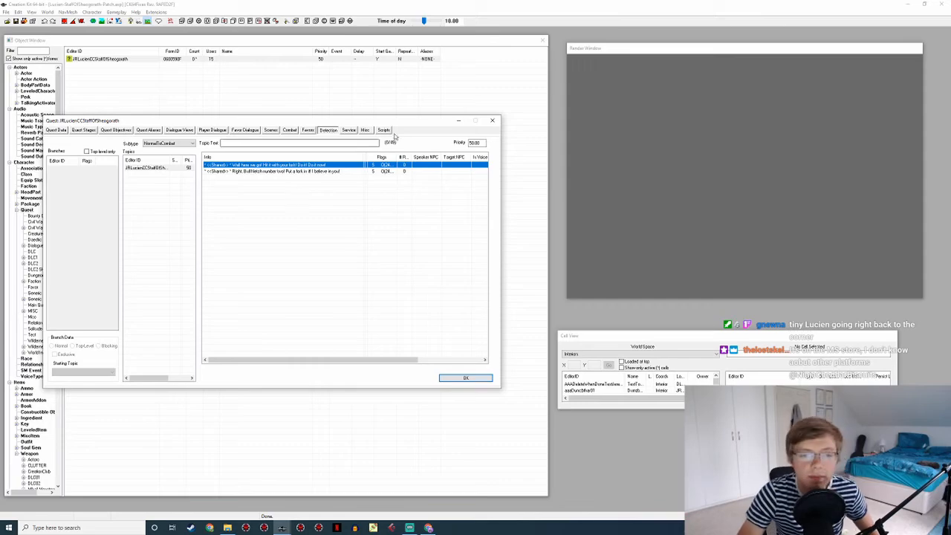
Review the quest's miscellaneous Hello, Idle and SharedInfo topic lines, and display its player dialogue
{"action": "left_click", "coordinate": [365, 130]}
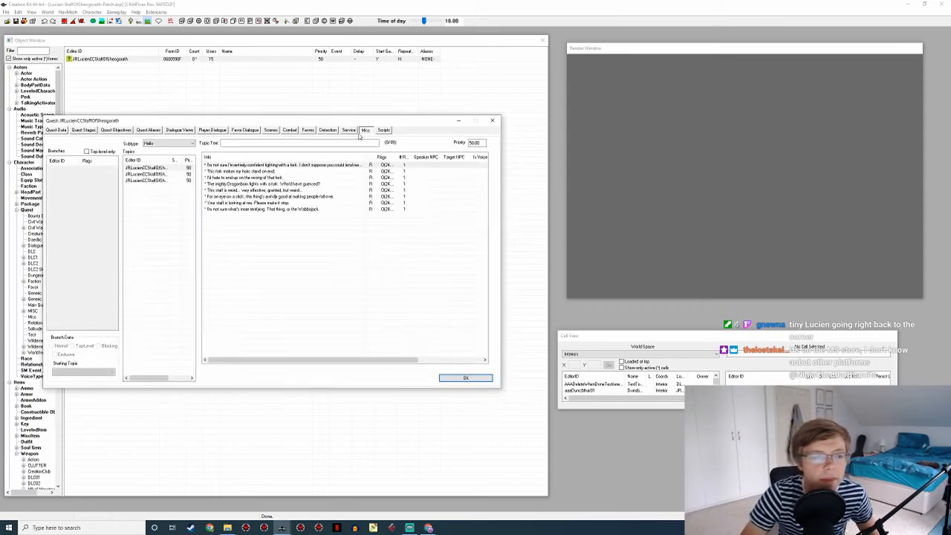
{"action": "left_click", "coordinate": [295, 171]}
{"action": "left_click", "coordinate": [294, 190]}
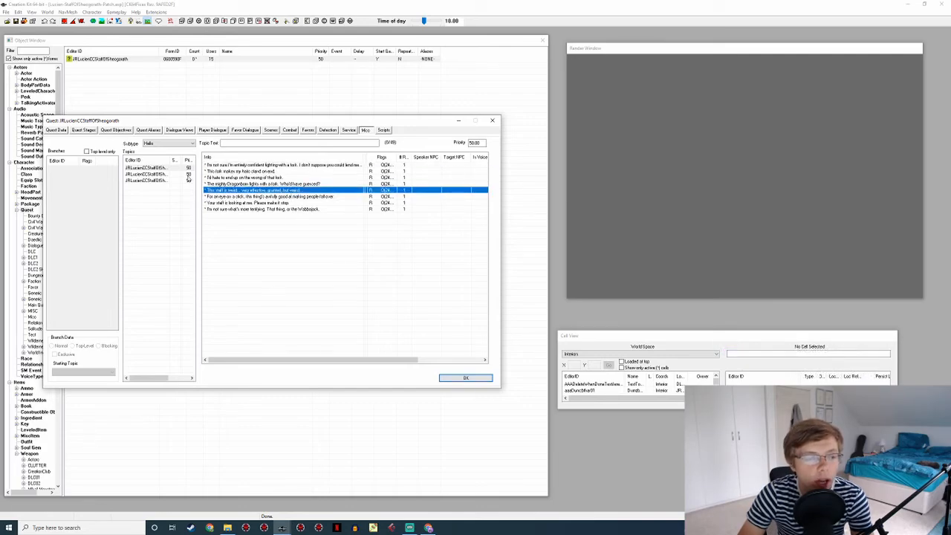
{"action": "left_click", "coordinate": [164, 175]}
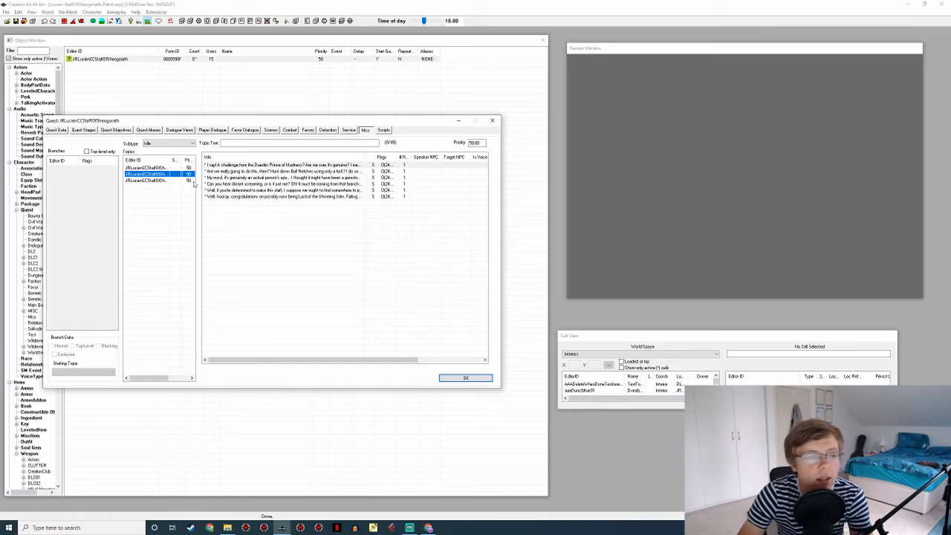
{"action": "left_click", "coordinate": [160, 180]}
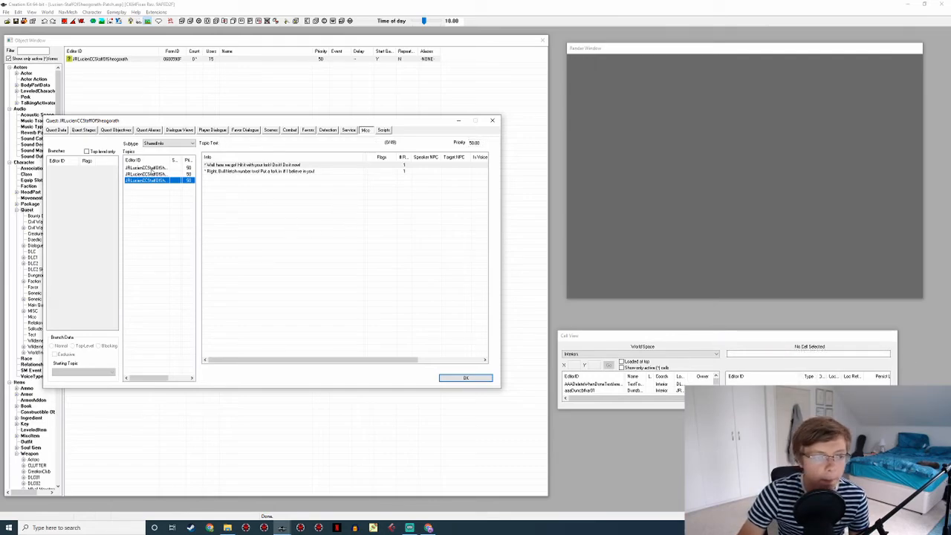
{"action": "left_click", "coordinate": [152, 168]}
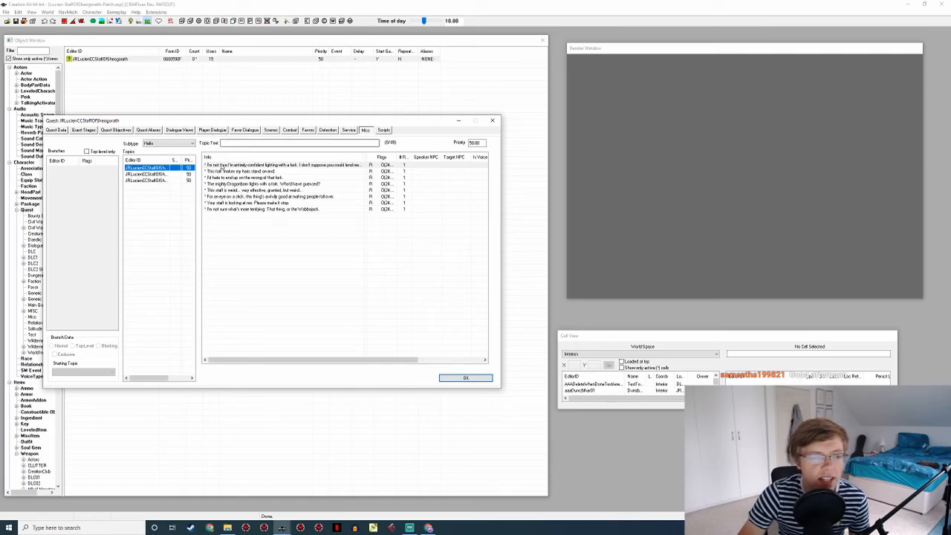
{"action": "left_click", "coordinate": [214, 130]}
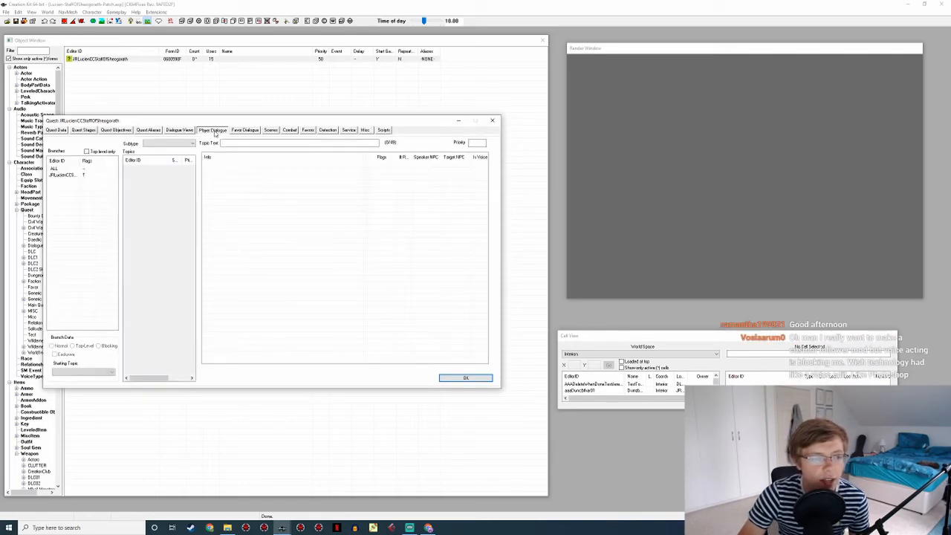
Switch to Cubase and open the LucienCCRuinsEdge project, dismissing the missing files list and the upgrade offer
{"action": "left_click", "coordinate": [391, 529]}
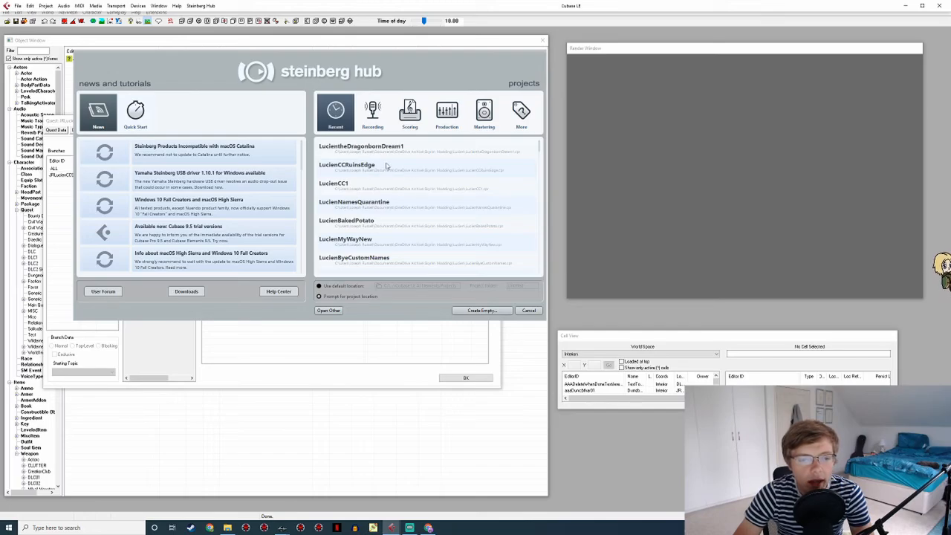
{"action": "double_click", "coordinate": [375, 165]}
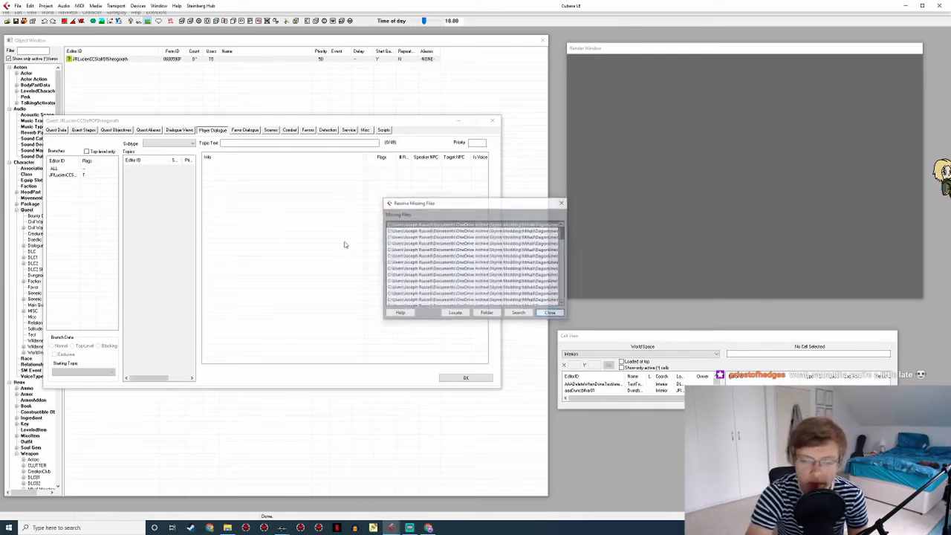
{"action": "left_click", "coordinate": [551, 314]}
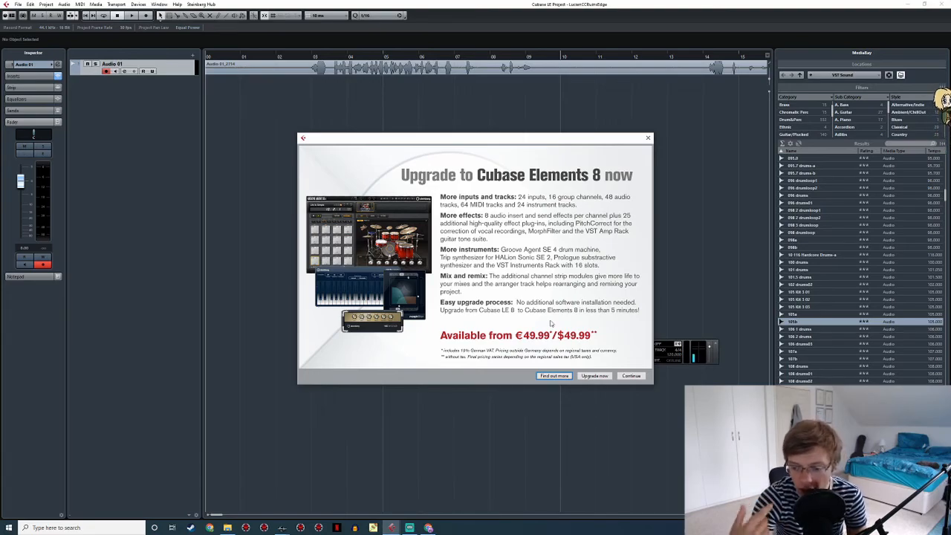
{"action": "left_click", "coordinate": [631, 375]}
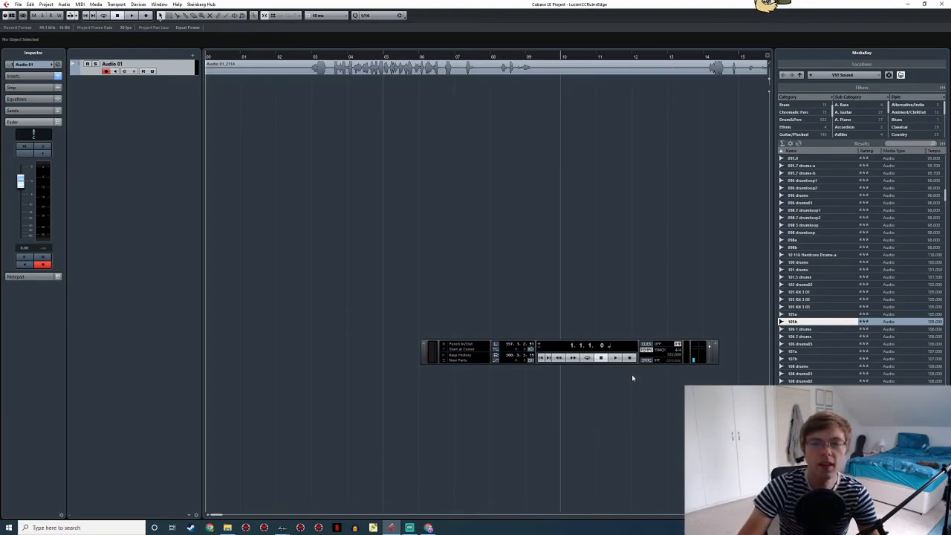
Save the project under the new name LucienCCStaffOfSheogorath and delete the old recording from the Audio 01 track
{"action": "left_click", "coordinate": [358, 79]}
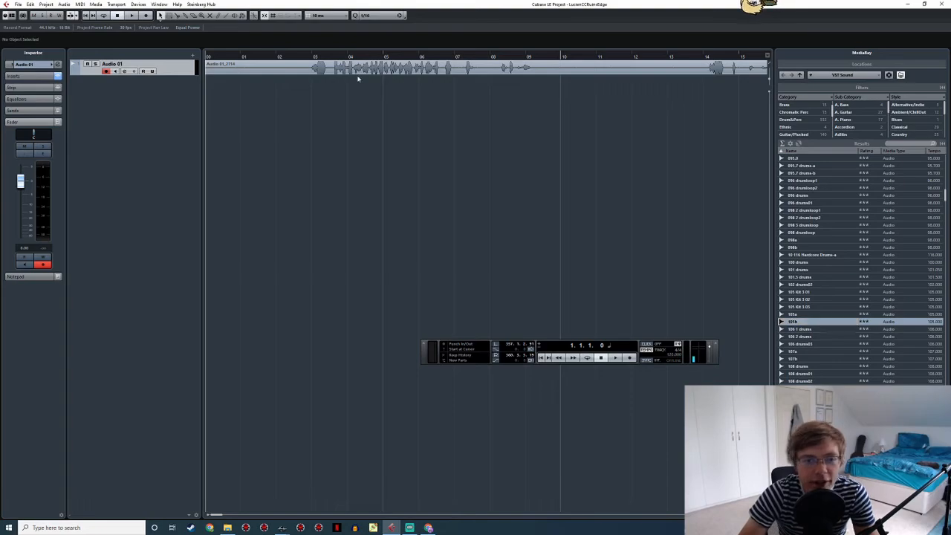
{"action": "left_click", "coordinate": [18, 5]}
{"action": "left_click", "coordinate": [46, 49]}
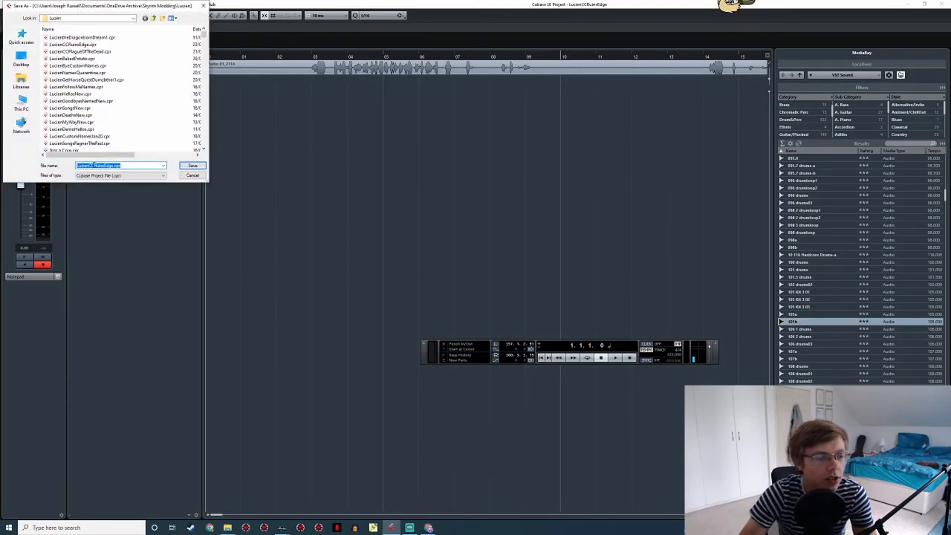
{"action": "left_click_drag", "start_coordinate": [94, 165], "coordinate": [109, 166]}
{"action": "key", "text": "BackSpace"}
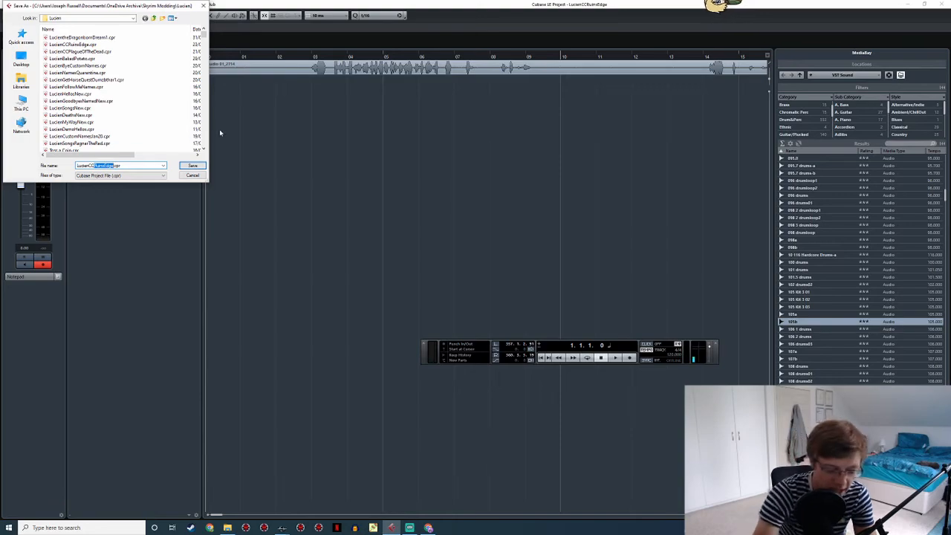
{"action": "type", "text": "StaffOf"}
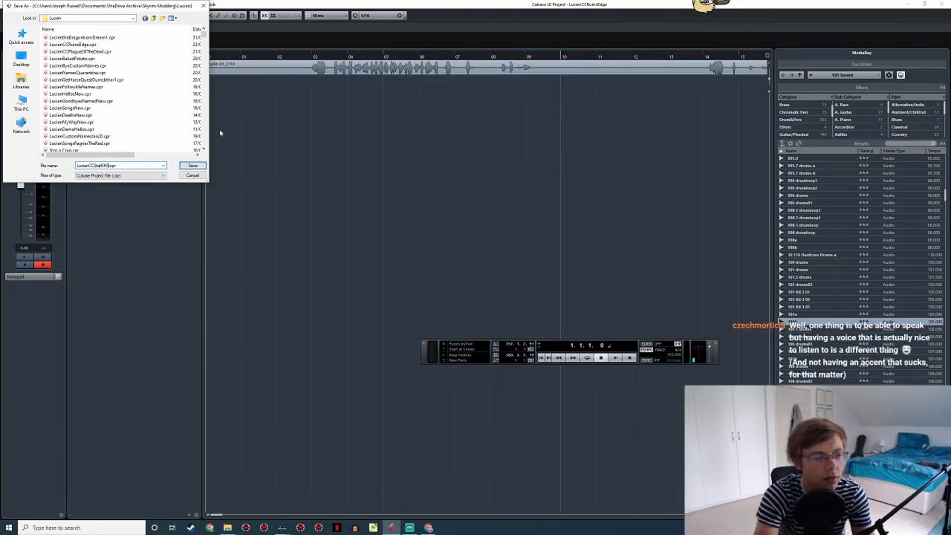
{"action": "type", "text": "Sheogorath"}
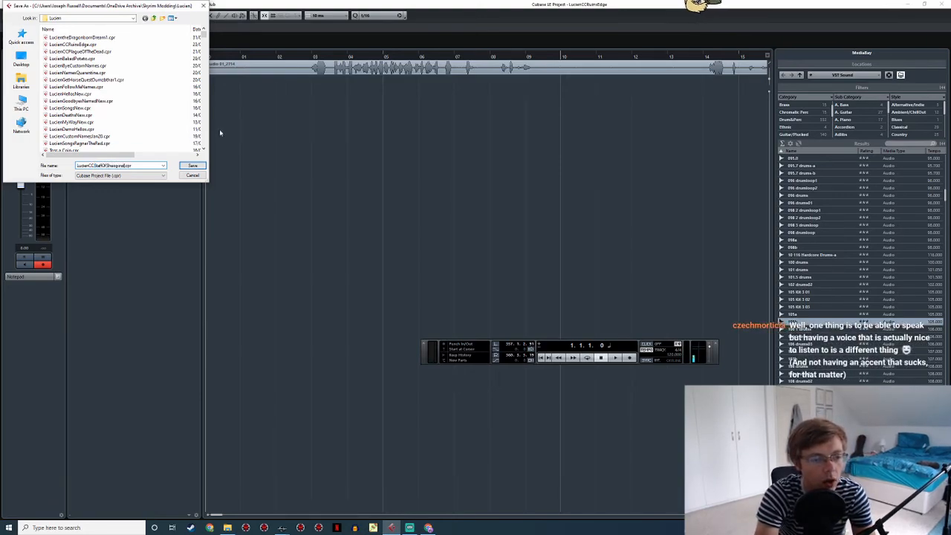
{"action": "left_click", "coordinate": [192, 166]}
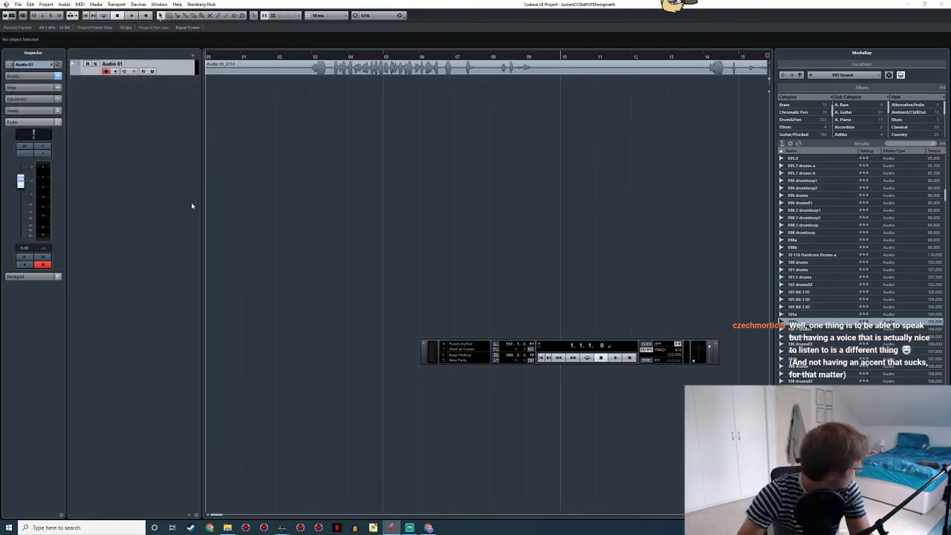
{"action": "left_click", "coordinate": [394, 71]}
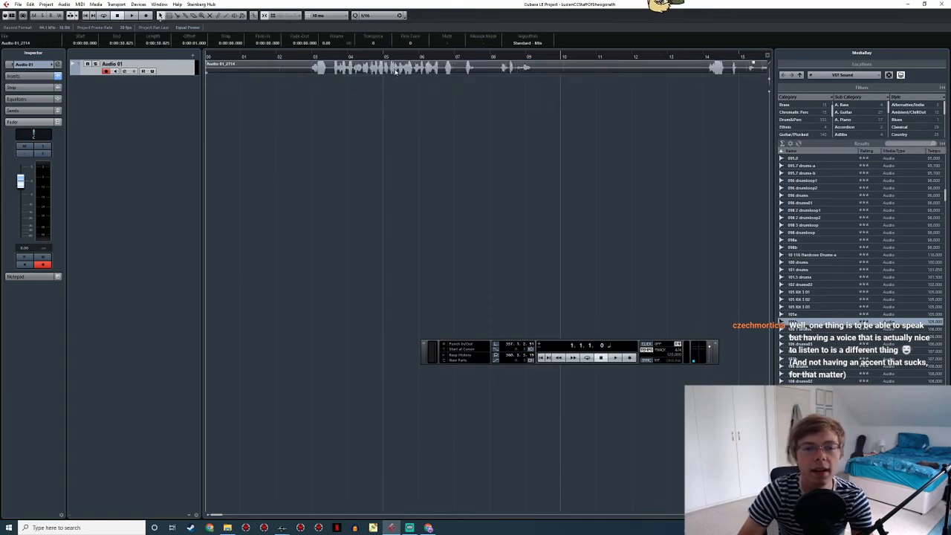
{"action": "key", "text": "Delete"}
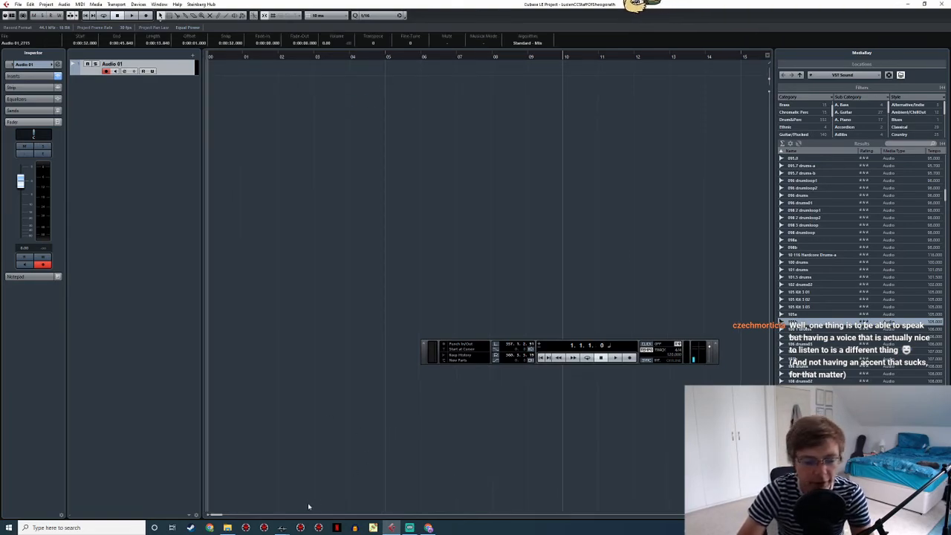
Switch back to the Creation Kit, view the quest's Staff of Sheogorath player dialogue branch, and minimise the quest window
{"action": "left_click", "coordinate": [282, 528]}
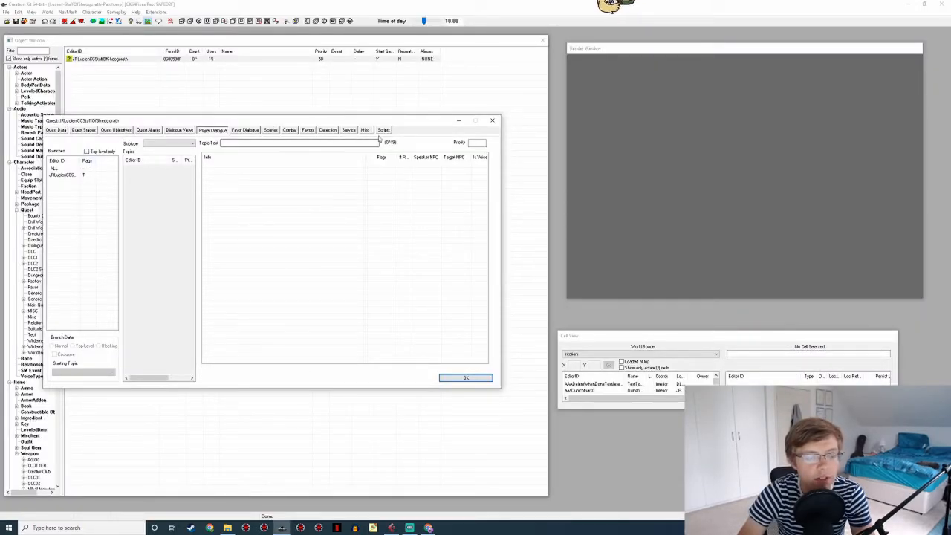
{"action": "left_click", "coordinate": [71, 176]}
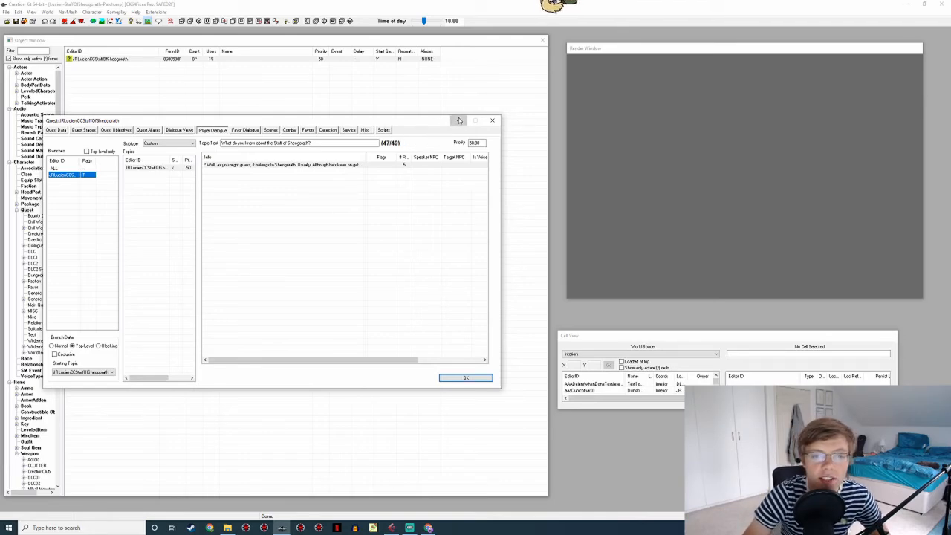
{"action": "left_click", "coordinate": [492, 120]}
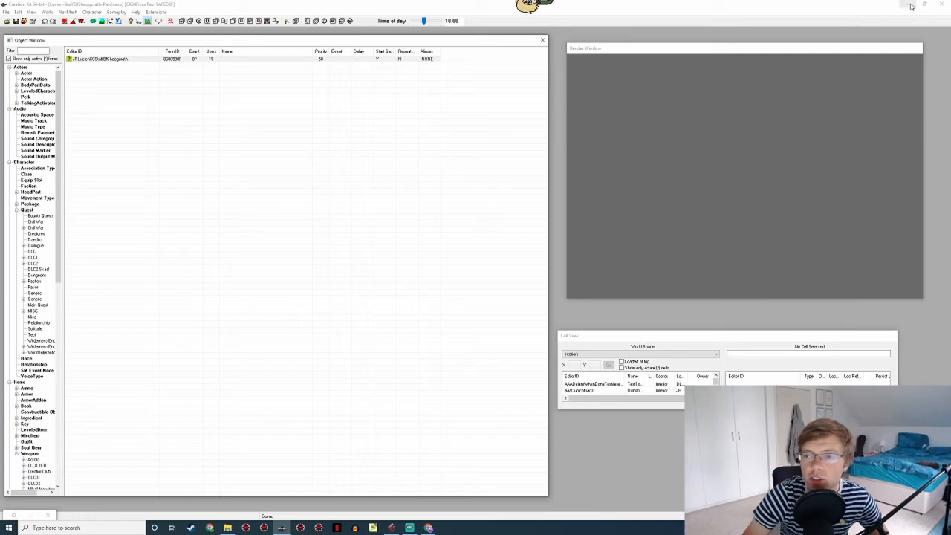
Uncover the desktop to launch the NVIDIA Control Panel, and maximise the Creation Kit again
{"action": "left_click_drag", "start_coordinate": [866, 9], "coordinate": [773, 2]}
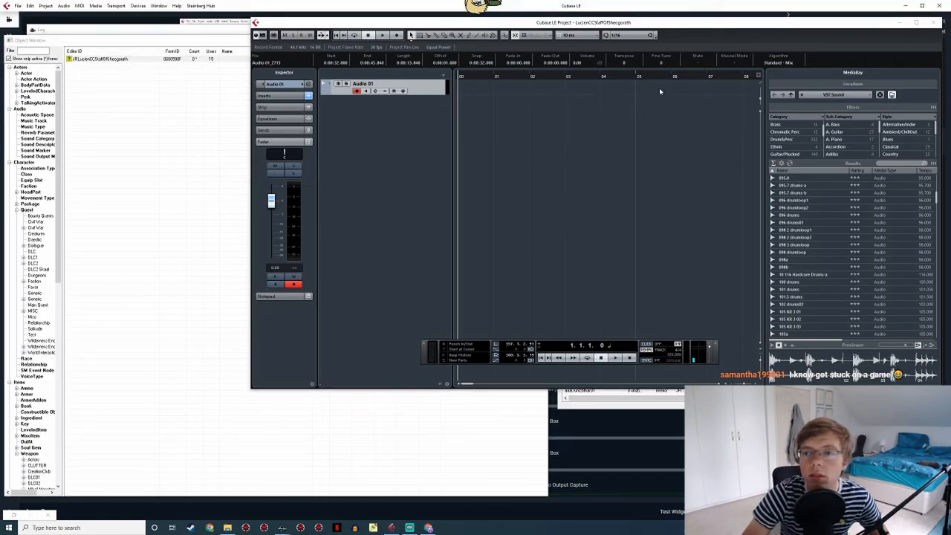
{"action": "left_click", "coordinate": [939, 5]}
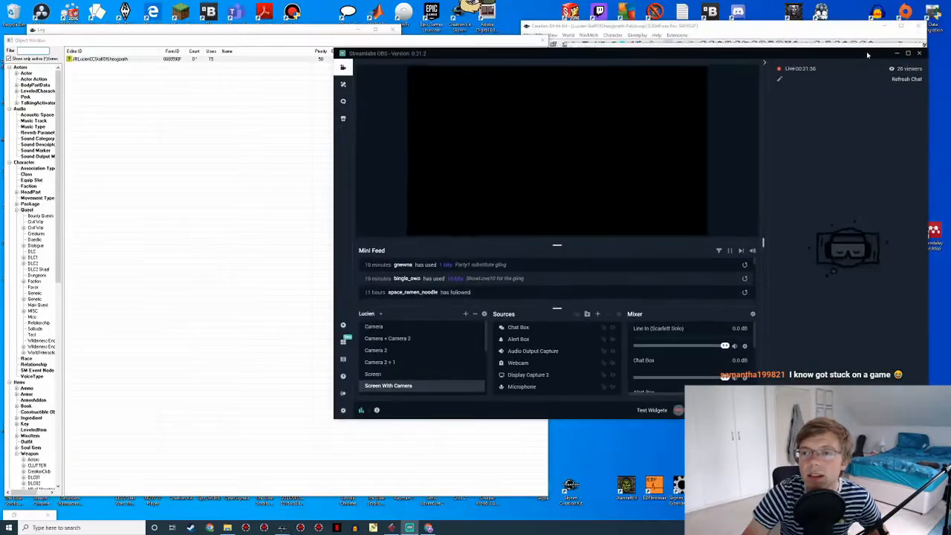
{"action": "right_click", "coordinate": [758, 9]}
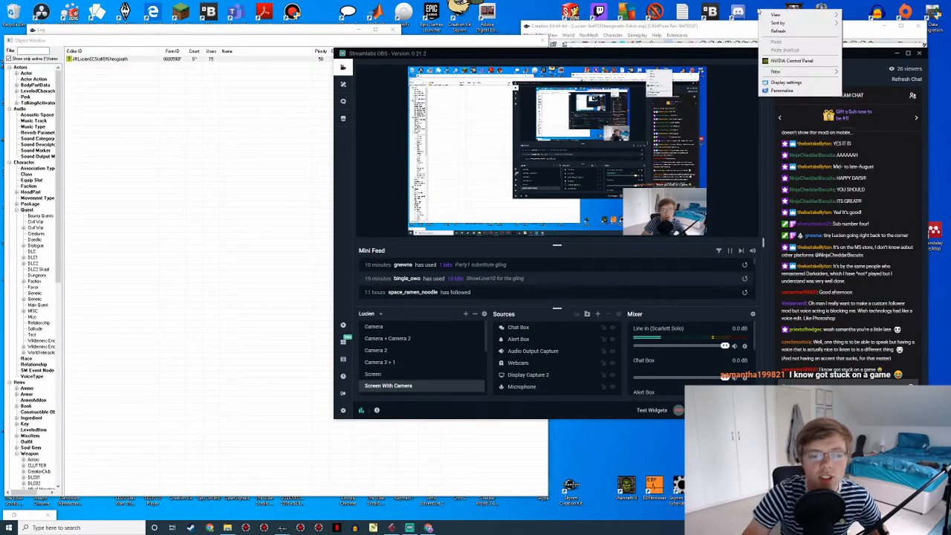
{"action": "left_click", "coordinate": [799, 61]}
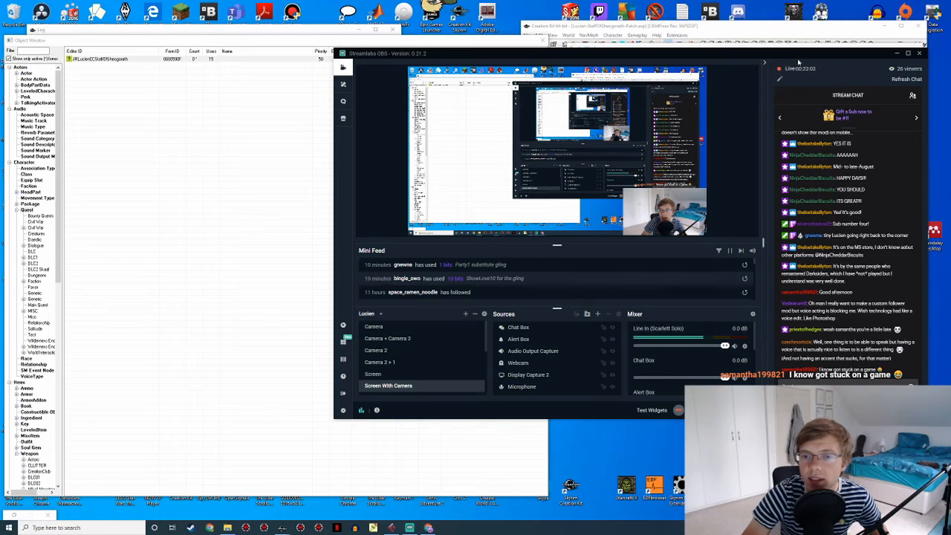
{"action": "left_click", "coordinate": [902, 27]}
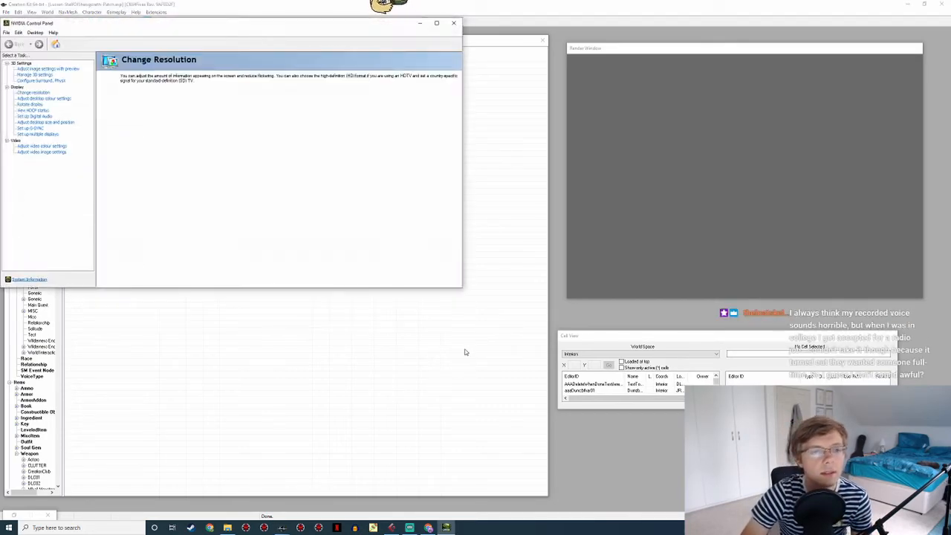
Set the display resolution to 1920 × 1080 in the NVIDIA Control Panel and apply it
{"action": "left_click", "coordinate": [144, 233]}
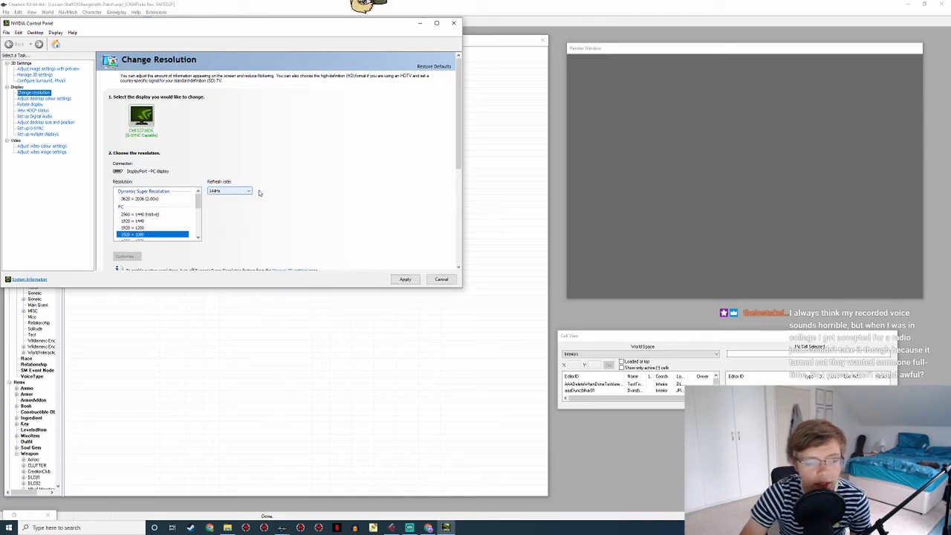
{"action": "scroll", "coordinate": [249, 191], "scroll_direction": "down", "scroll_amount": 1}
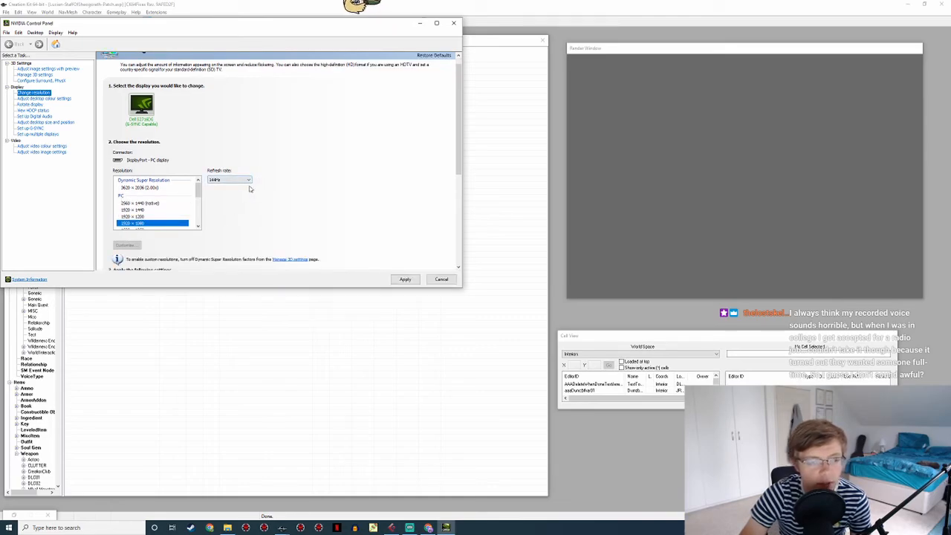
{"action": "left_click", "coordinate": [406, 279]}
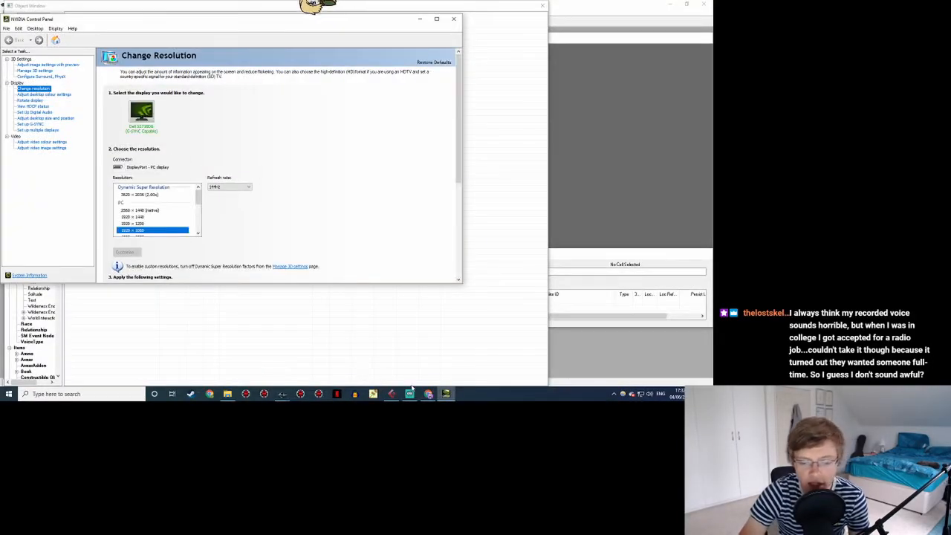
Switch to Streamlabs OBS and fit the Display Capture 2 source to the screen in the Screen With Camera scene
{"action": "left_click", "coordinate": [410, 393]}
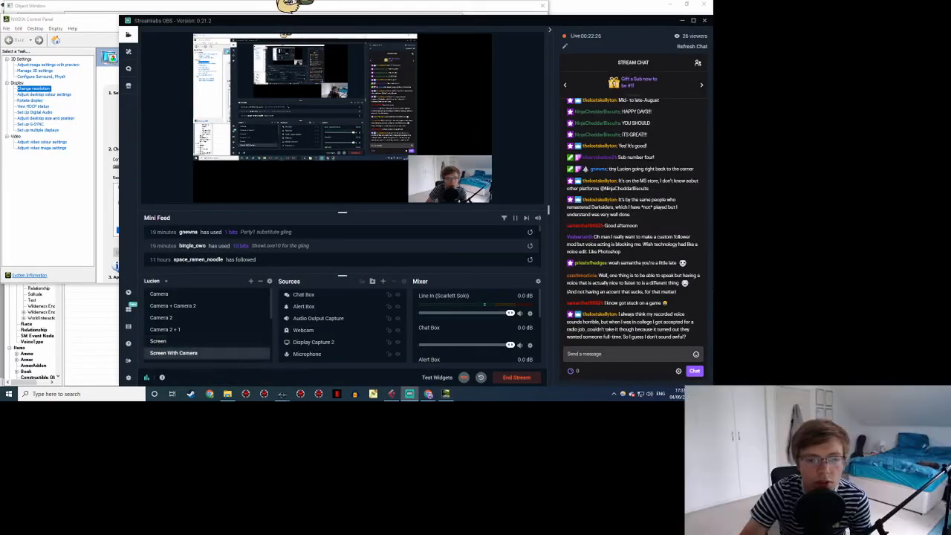
{"action": "left_click", "coordinate": [372, 141]}
{"action": "left_click_drag", "start_coordinate": [417, 162], "coordinate": [428, 170]}
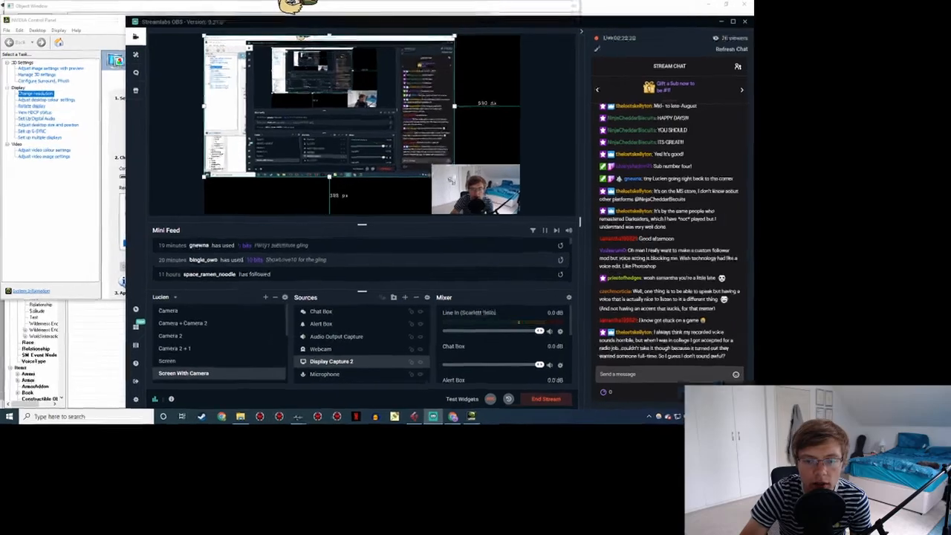
{"action": "right_click", "coordinate": [488, 136]}
{"action": "mouse_move", "coordinate": [510, 194]}
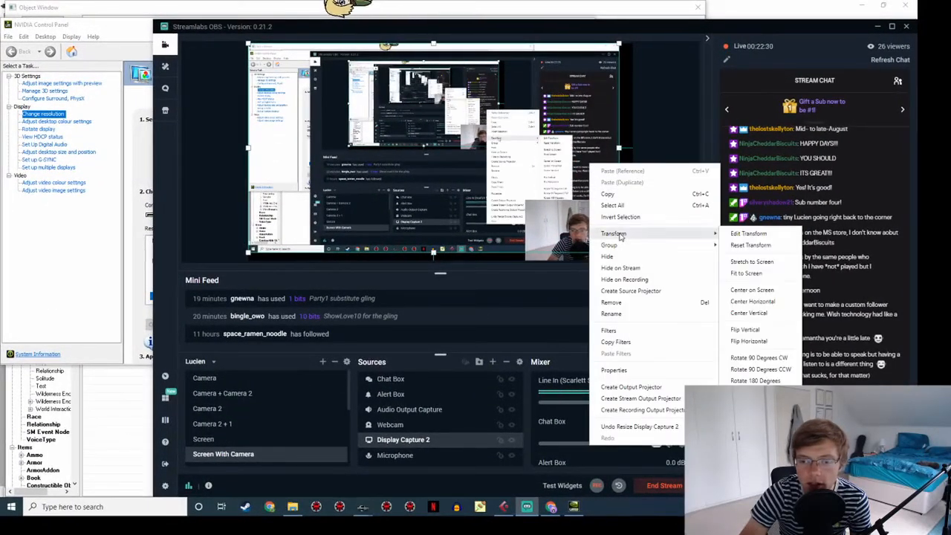
{"action": "left_click", "coordinate": [746, 273]}
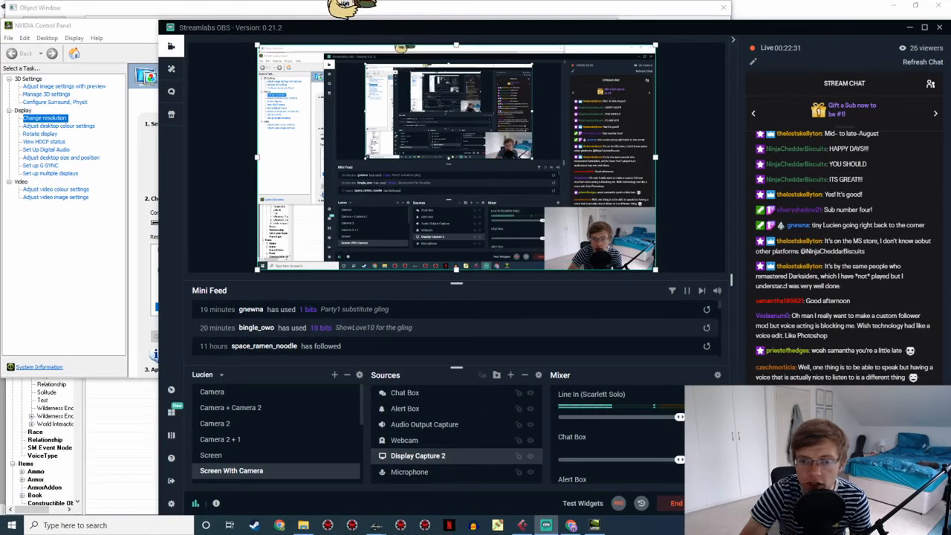
{"action": "left_click", "coordinate": [683, 240]}
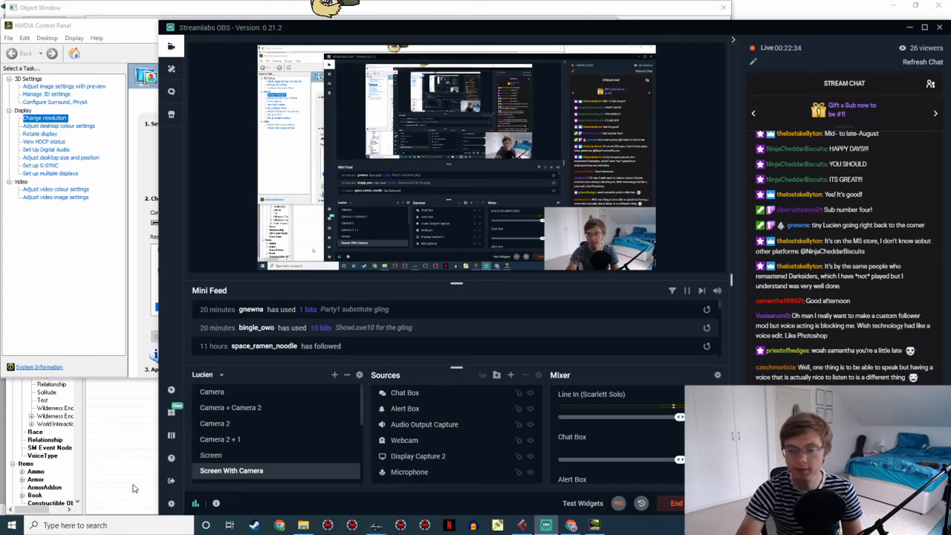
Switch back to the Creation Kit and restore the minimised JRLucienCCStaffOfSheogorath quest window
{"action": "left_click", "coordinate": [115, 446]}
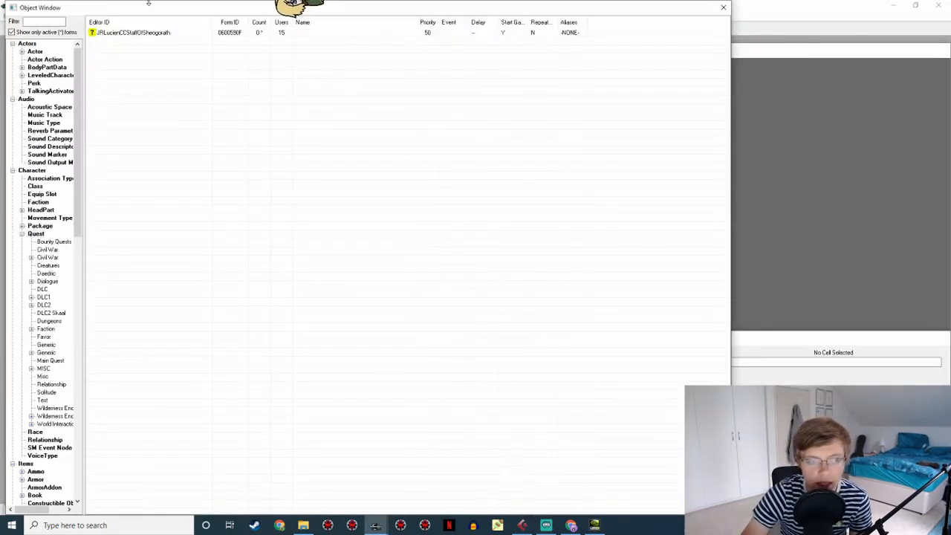
{"action": "double_click", "coordinate": [125, 35]}
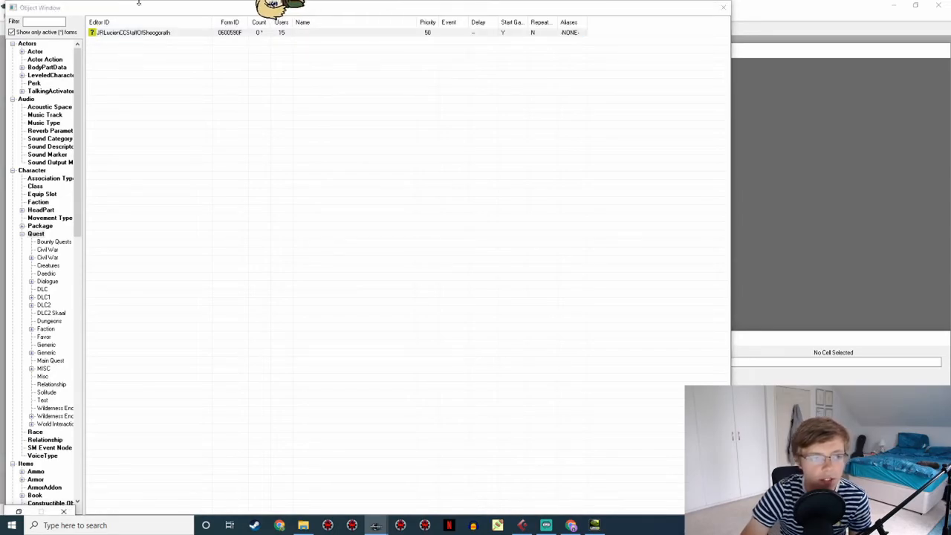
{"action": "mouse_move", "coordinate": [138, 3]}
{"action": "left_mouse_down"}
{"action": "mouse_move", "coordinate": [290, 215]}
{"action": "mouse_move", "coordinate": [142, 164]}
{"action": "mouse_move", "coordinate": [53, 14]}
{"action": "mouse_move", "coordinate": [155, 9]}
{"action": "left_mouse_up"}
{"action": "left_click", "coordinate": [375, 525]}
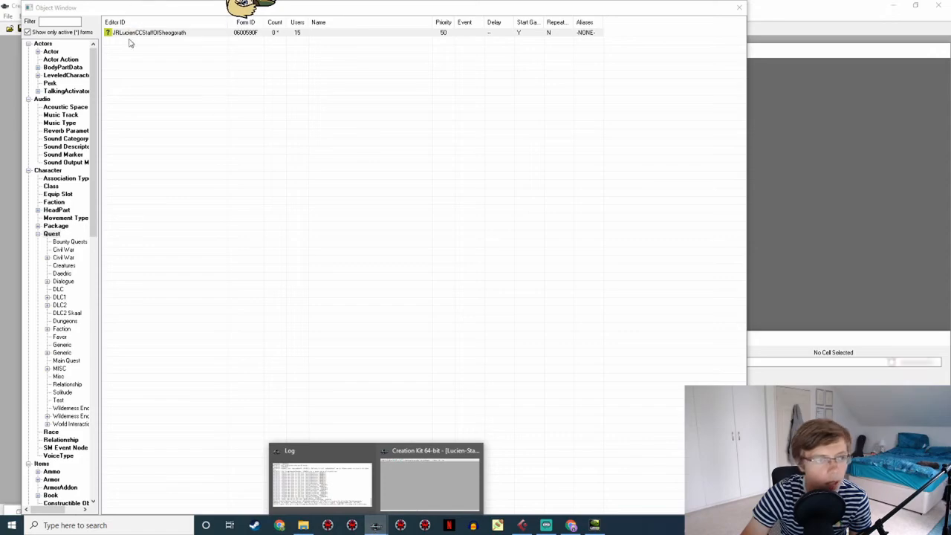
{"action": "left_click", "coordinate": [15, 511]}
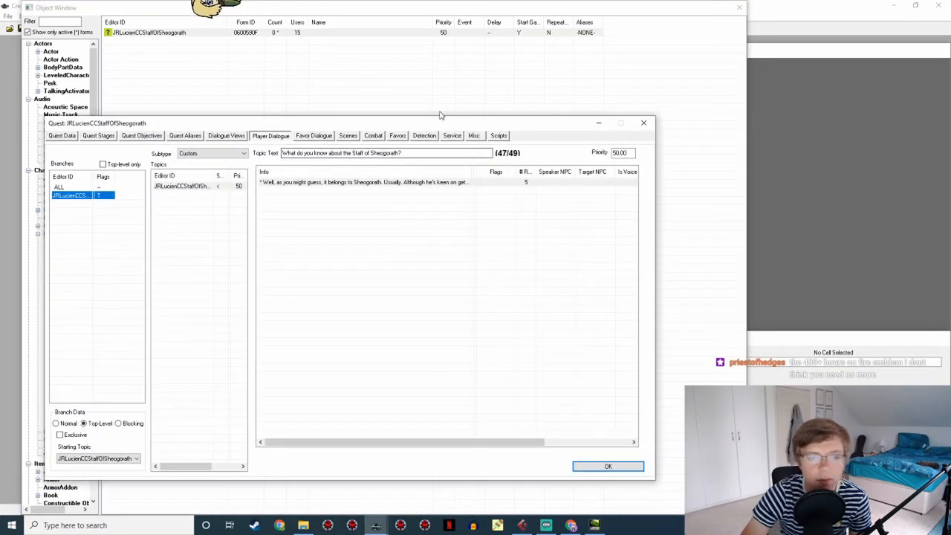
Shrink the Object Window, move the Cell View lower, and reposition the quest window over the Object Window
{"action": "left_click_drag", "start_coordinate": [440, 115], "coordinate": [413, 101]}
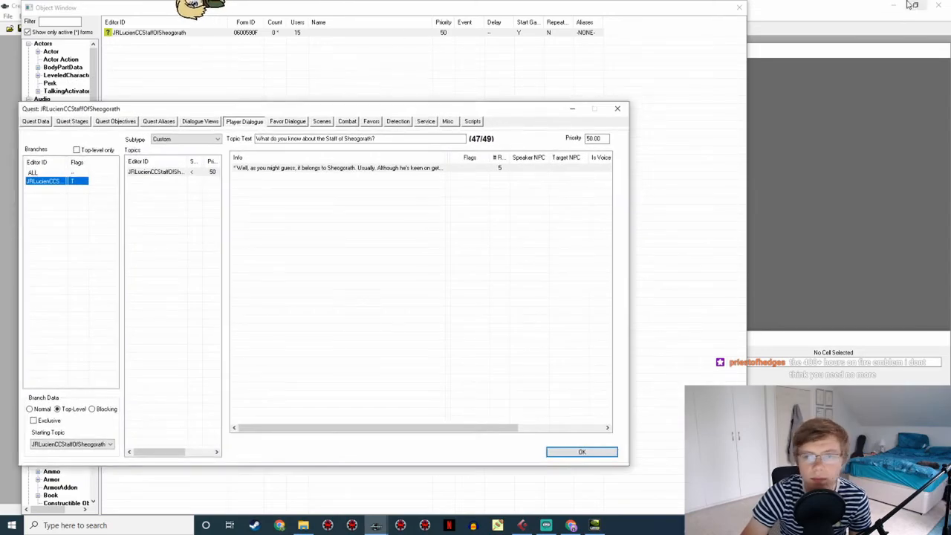
{"action": "left_click_drag", "start_coordinate": [746, 2], "coordinate": [466, 39]}
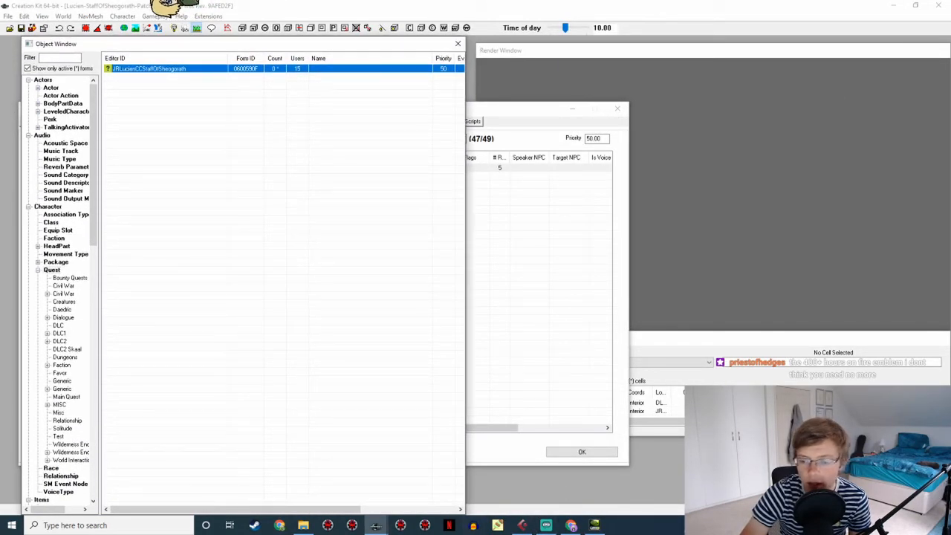
{"action": "left_click_drag", "start_coordinate": [787, 338], "coordinate": [773, 408]}
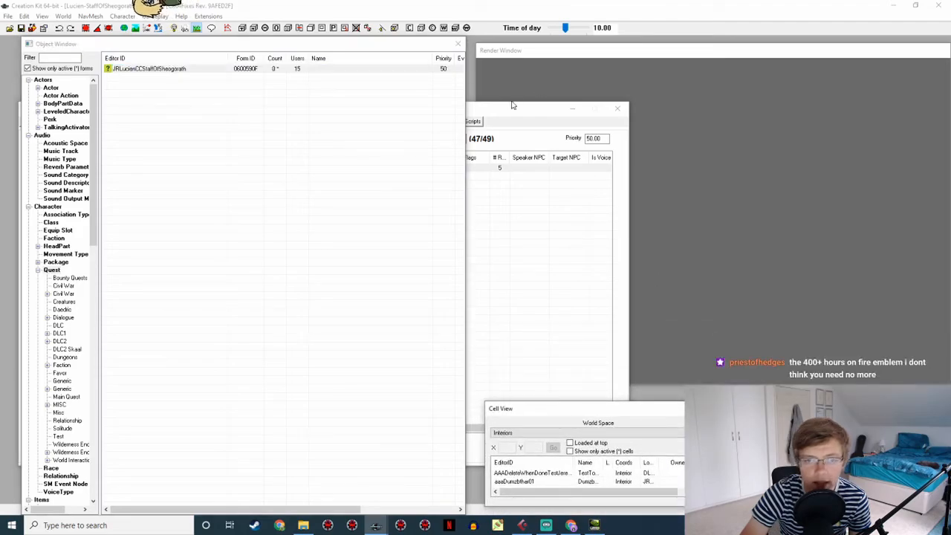
{"action": "mouse_move", "coordinate": [513, 106]}
{"action": "left_mouse_down"}
{"action": "mouse_move", "coordinate": [503, 99]}
{"action": "mouse_move", "coordinate": [512, 115]}
{"action": "mouse_move", "coordinate": [508, 104]}
{"action": "left_mouse_up"}
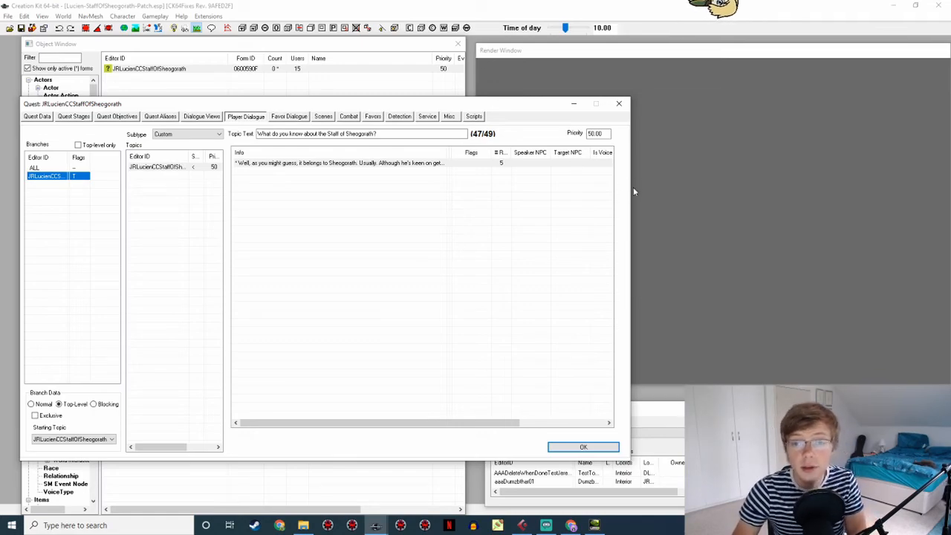
{"action": "left_click_drag", "start_coordinate": [521, 105], "coordinate": [514, 74]}
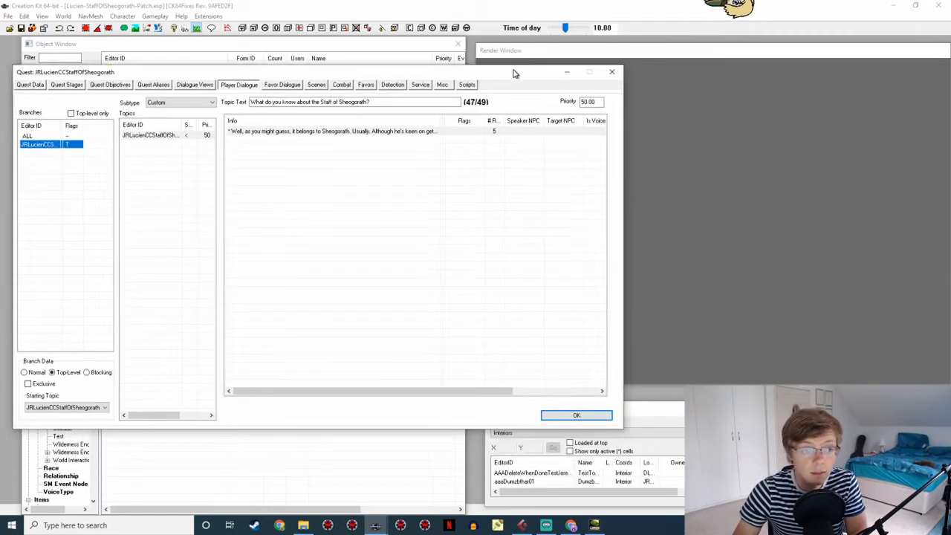
View the first response of the Staff of Sheogorath topic, and cancel out of the response and topic info dialogs
{"action": "double_click", "coordinate": [334, 132]}
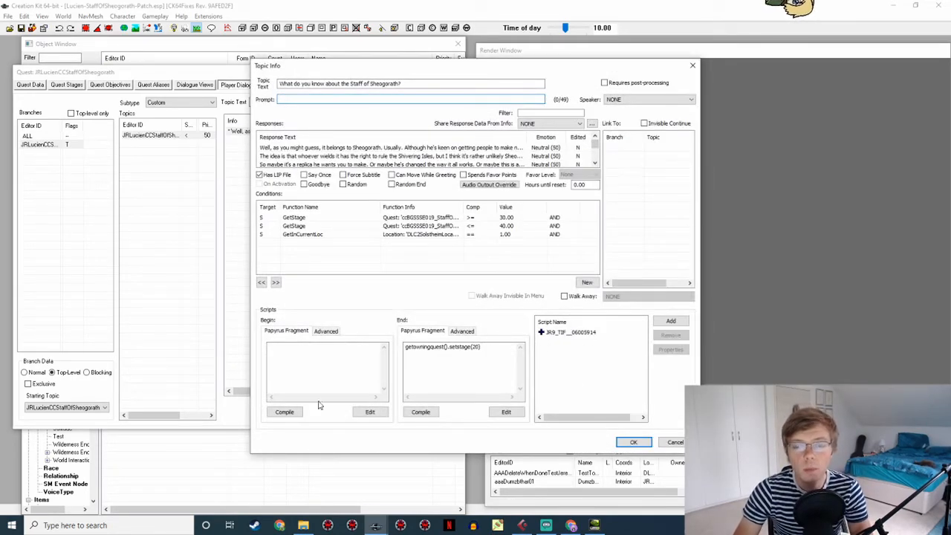
{"action": "double_click", "coordinate": [366, 150]}
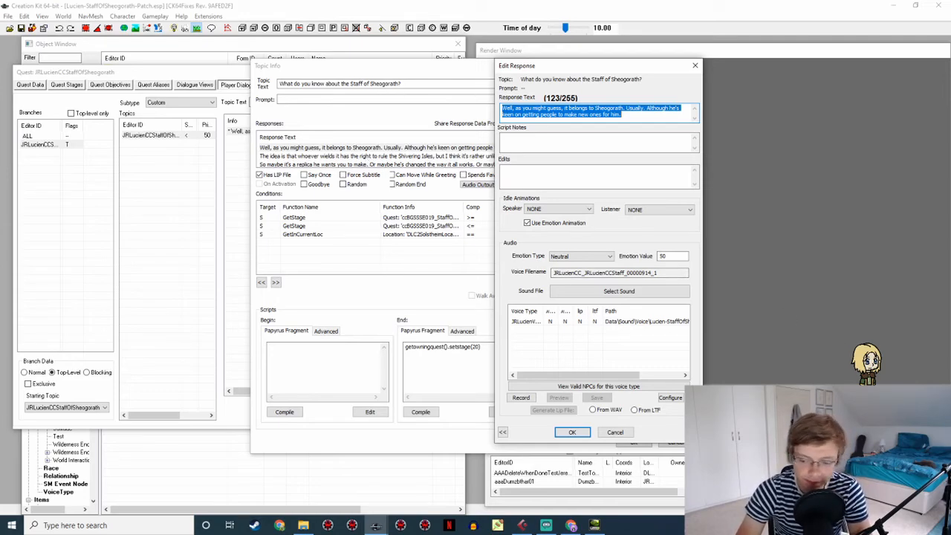
{"action": "left_click_drag", "start_coordinate": [826, 407], "coordinate": [822, 182]}
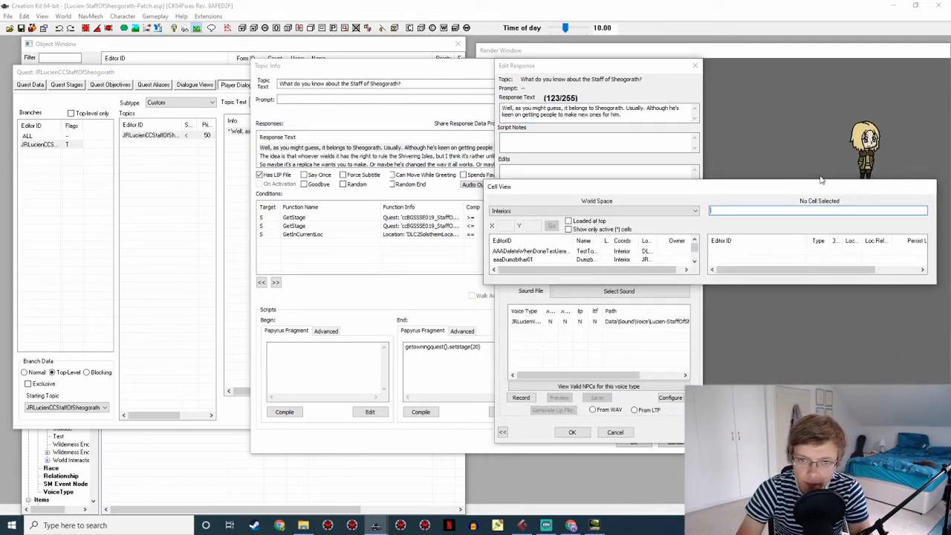
{"action": "left_click", "coordinate": [571, 67]}
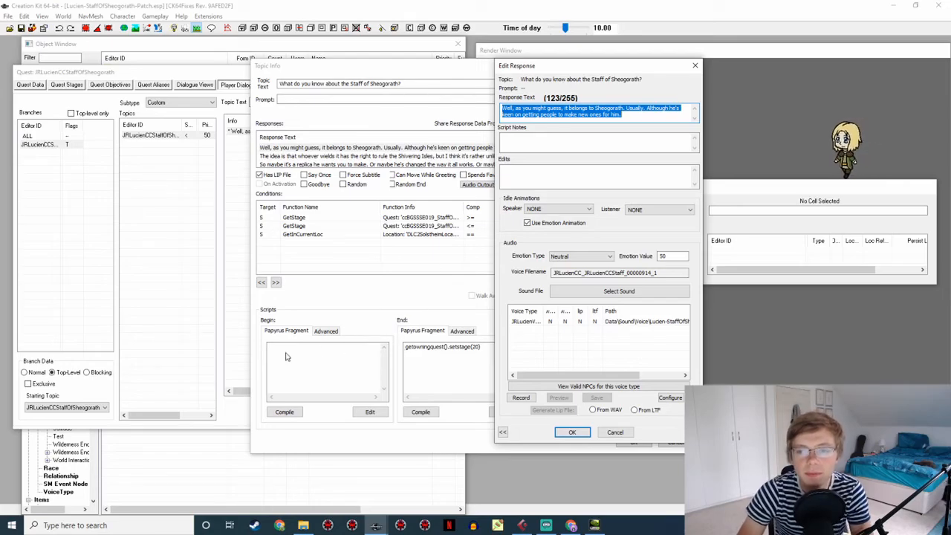
{"action": "left_click_drag", "start_coordinate": [611, 72], "coordinate": [340, 71]}
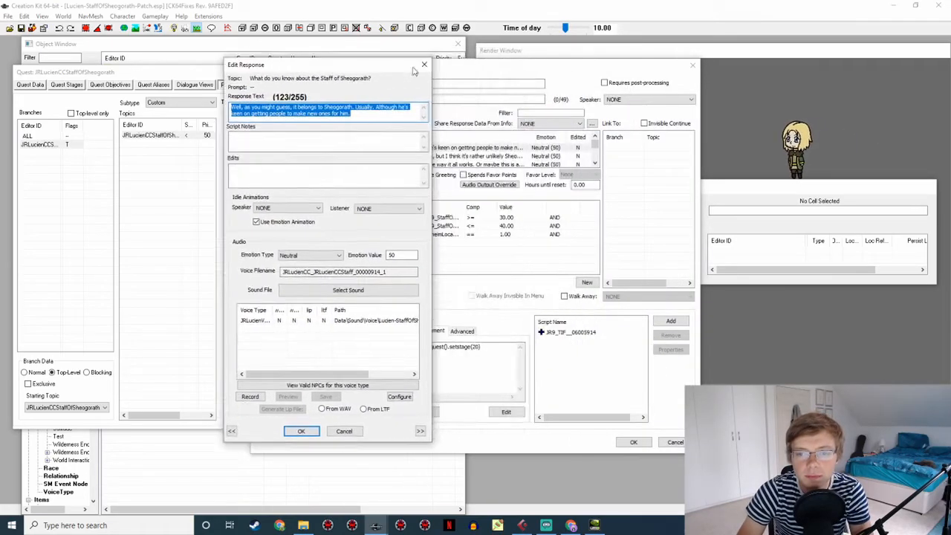
{"action": "left_click", "coordinate": [343, 431]}
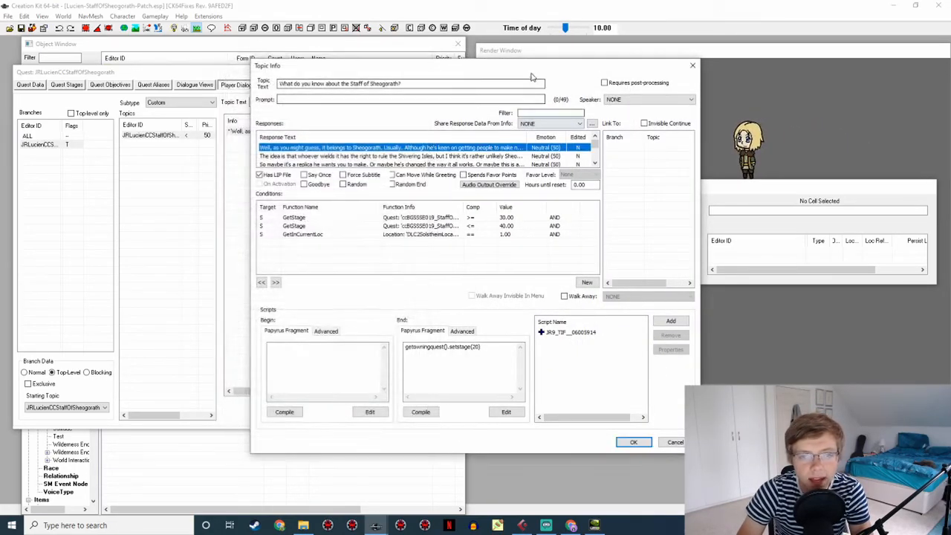
{"action": "left_click_drag", "start_coordinate": [526, 70], "coordinate": [363, 72]}
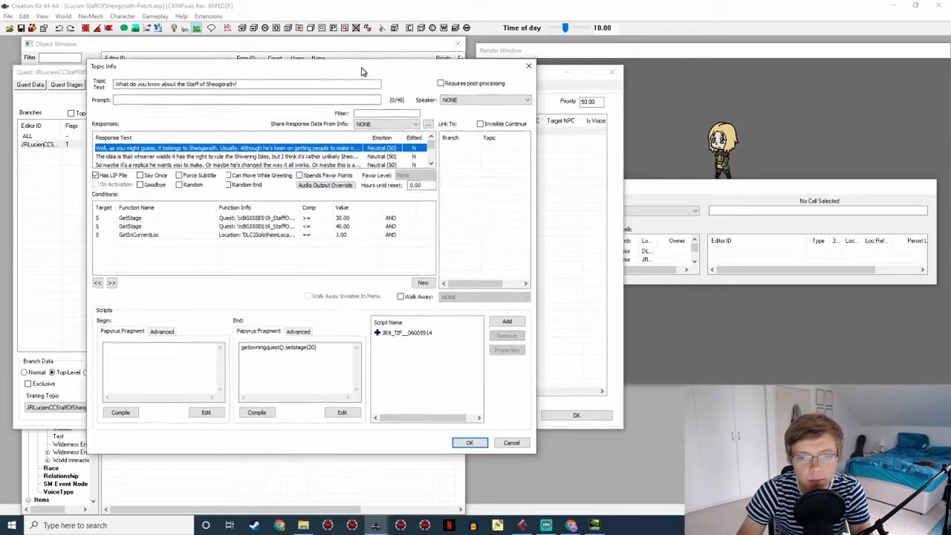
{"action": "left_click", "coordinate": [512, 442]}
Narrow the Cell View and place it beside the repositioned quest window so that the two do not overlap
{"action": "left_click_drag", "start_coordinate": [462, 72], "coordinate": [348, 75]}
{"action": "left_click", "coordinate": [566, 193]}
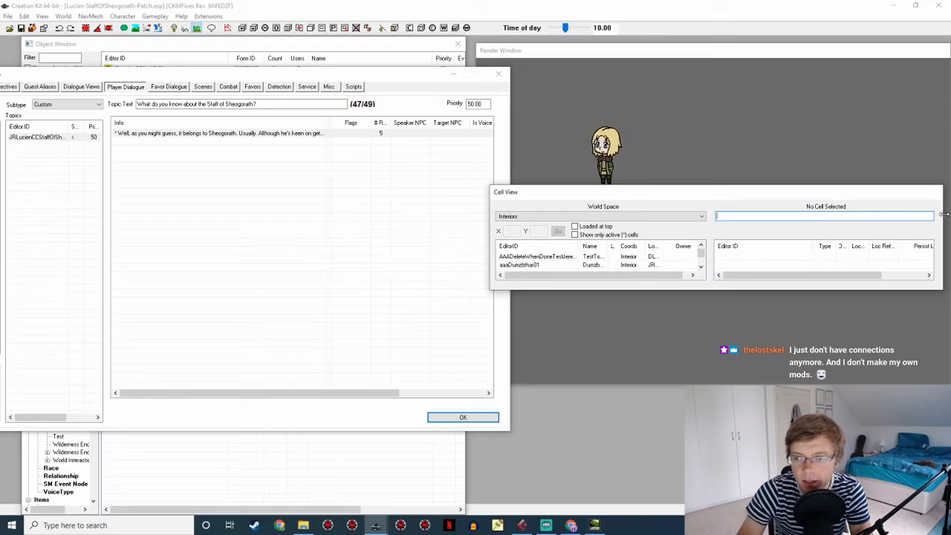
{"action": "left_click_drag", "start_coordinate": [633, 200], "coordinate": [796, 211]}
{"action": "left_click_drag", "start_coordinate": [648, 242], "coordinate": [552, 241]}
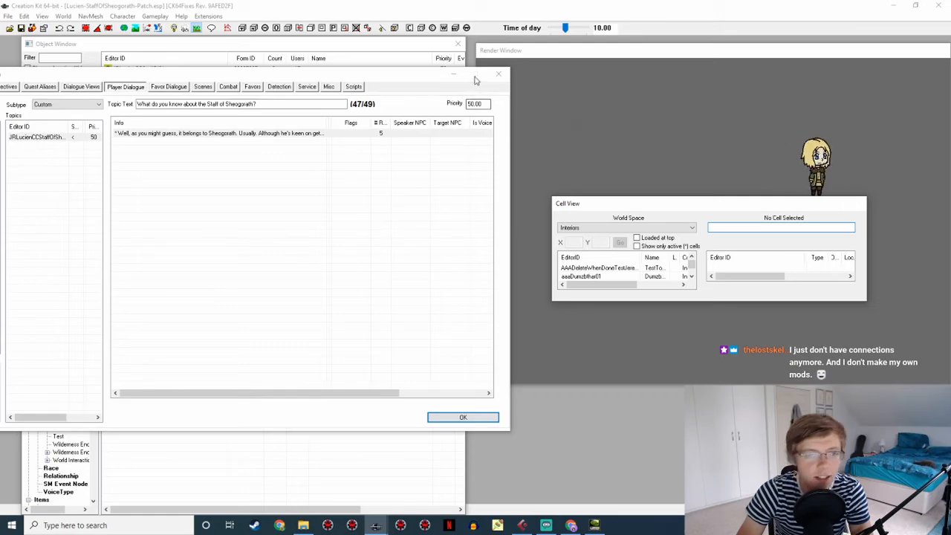
{"action": "left_click_drag", "start_coordinate": [322, 78], "coordinate": [365, 75]}
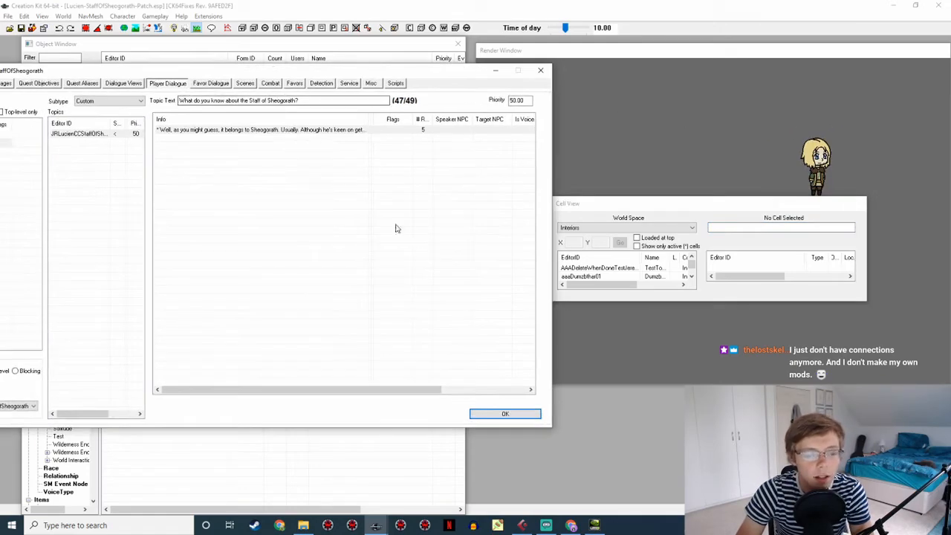
Open the first response of the Staff of Sheogorath topic and insert "other" before "people" in its response text
{"action": "left_click", "coordinate": [258, 131]}
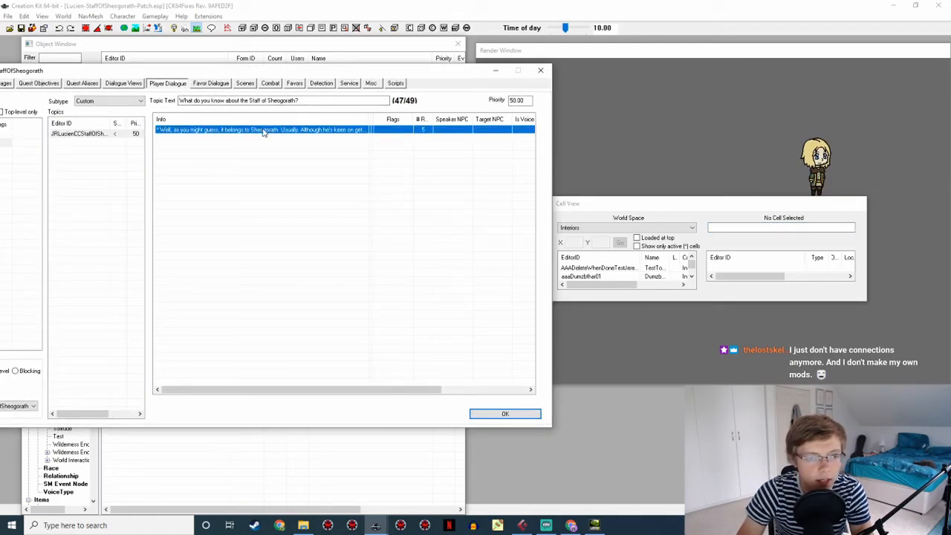
{"action": "double_click", "coordinate": [263, 131]}
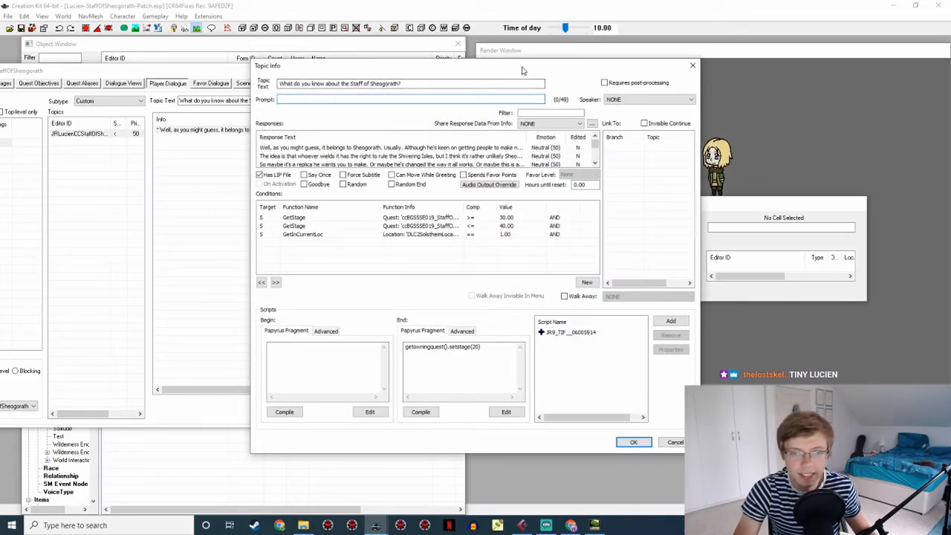
{"action": "left_click_drag", "start_coordinate": [523, 71], "coordinate": [311, 67]}
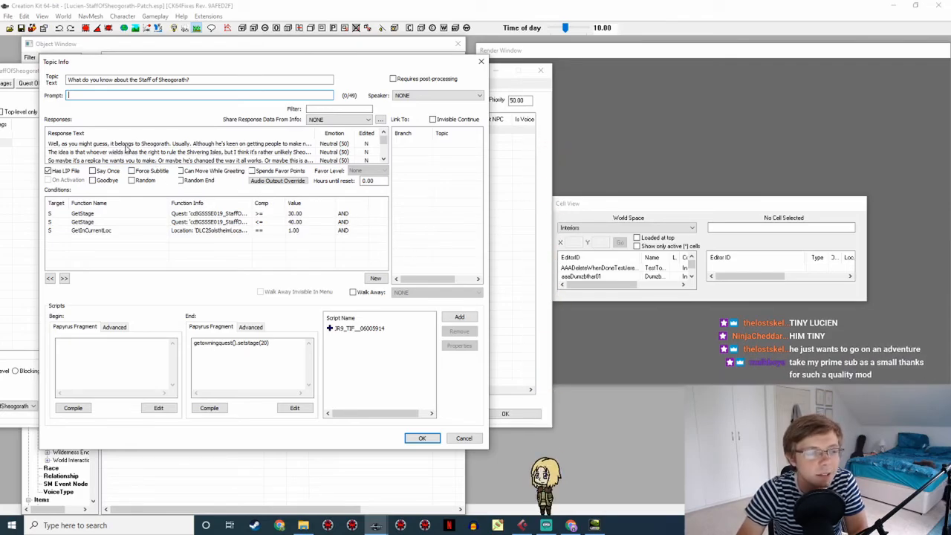
{"action": "double_click", "coordinate": [126, 145]}
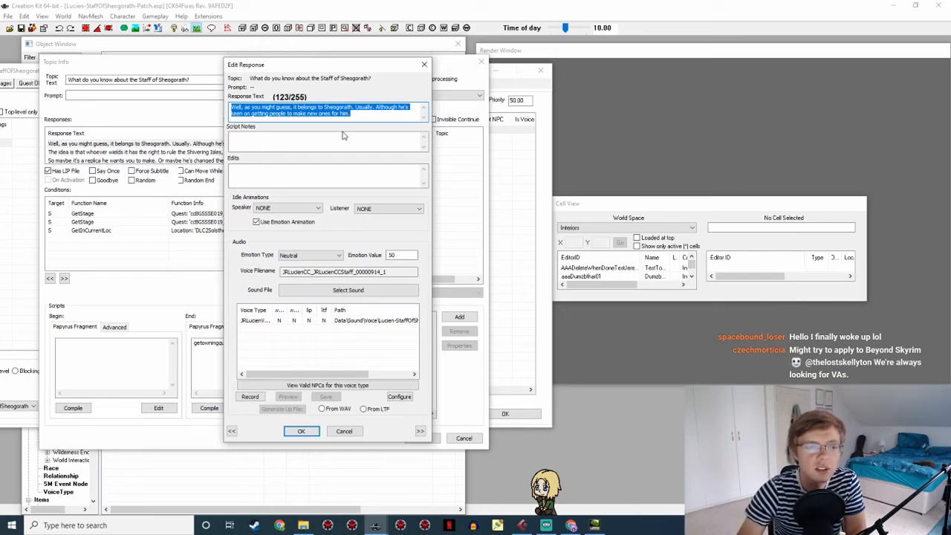
{"action": "left_click", "coordinate": [356, 112]}
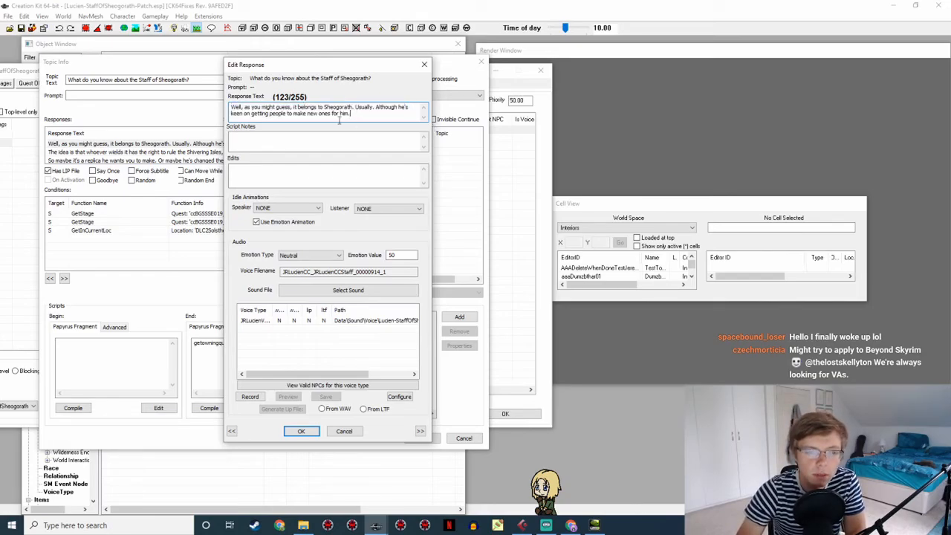
{"action": "left_click", "coordinate": [288, 113]}
{"action": "type", "text": "other"}
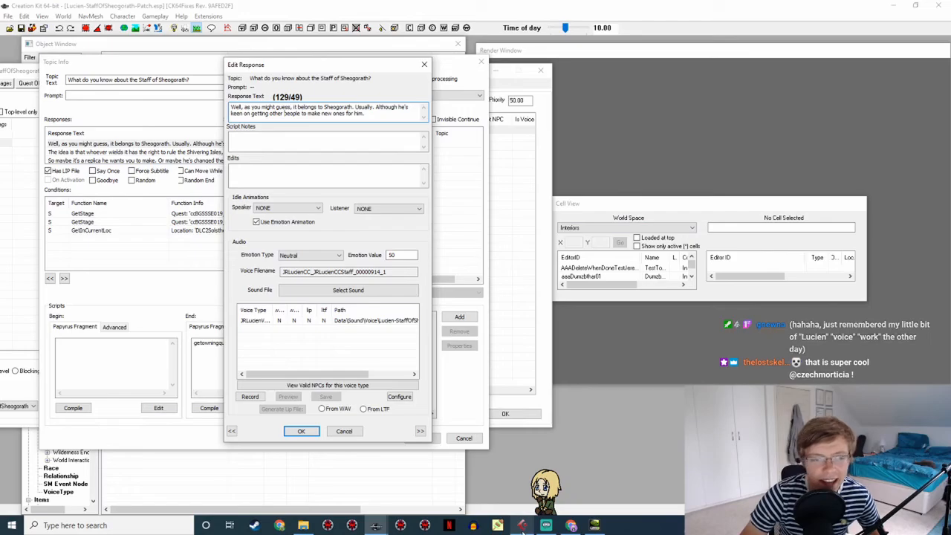
Switch to the LucienCCStaffOfSheogorath project in Cubase
{"action": "mouse_move", "coordinate": [523, 529]}
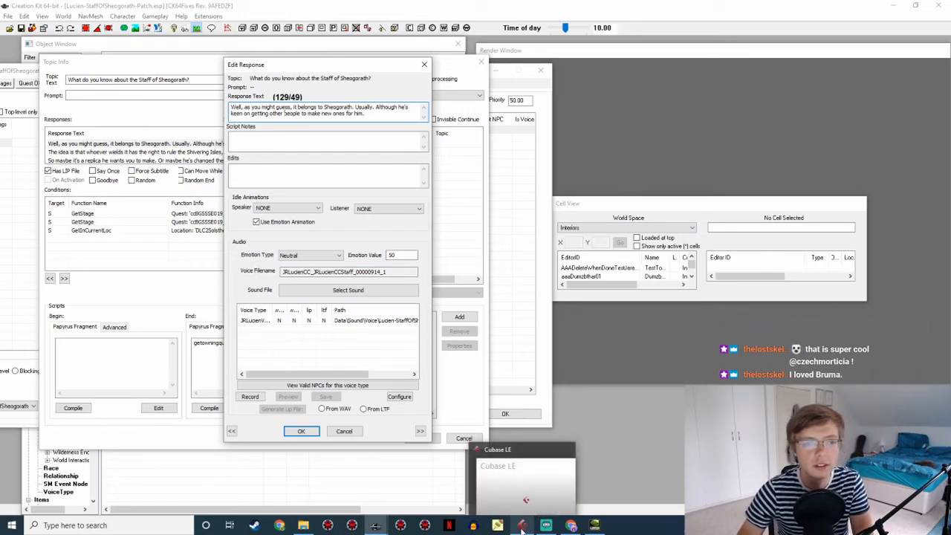
{"action": "left_click", "coordinate": [523, 526]}
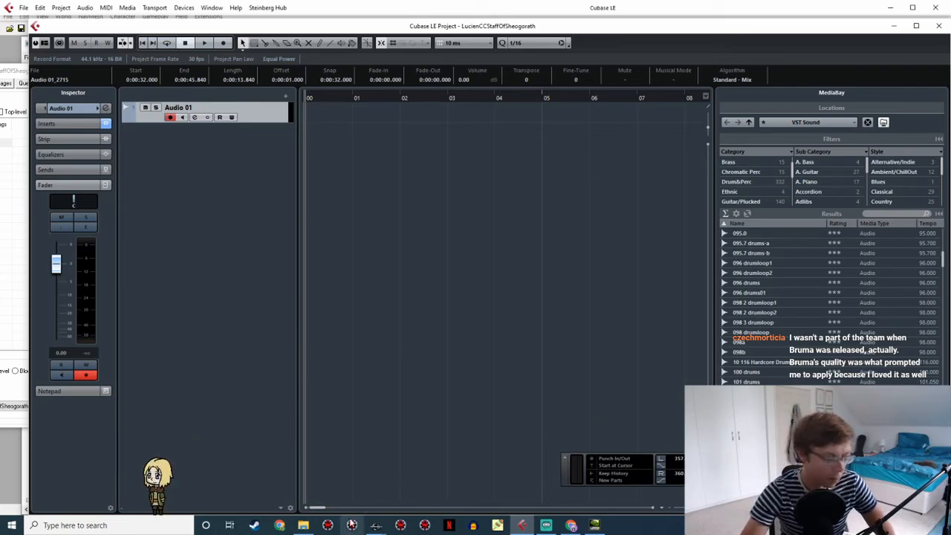
Reread the first Staff of Sheogorath response in the Creation Kit, and return to the Cubase project
{"action": "mouse_move", "coordinate": [352, 525]}
{"action": "left_click", "coordinate": [425, 485]}
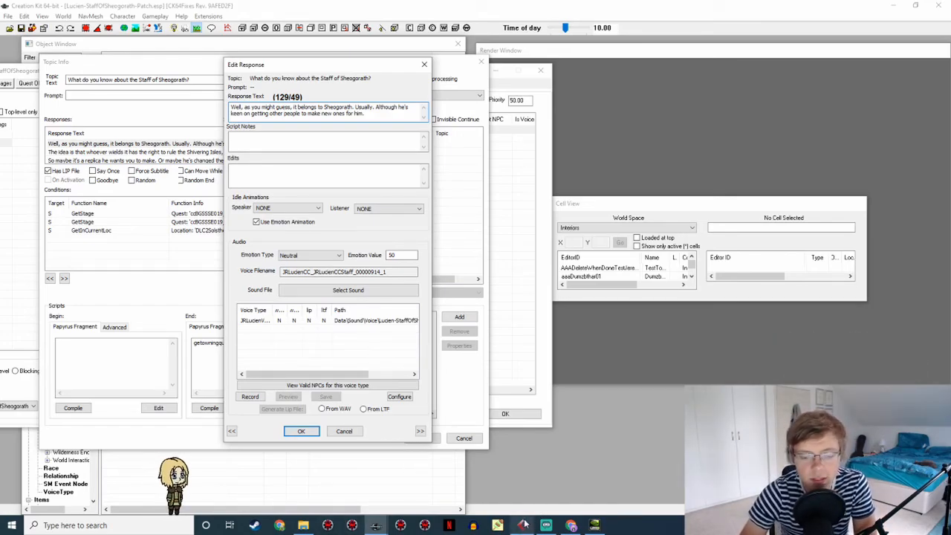
{"action": "mouse_move", "coordinate": [524, 525]}
{"action": "left_click", "coordinate": [490, 466]}
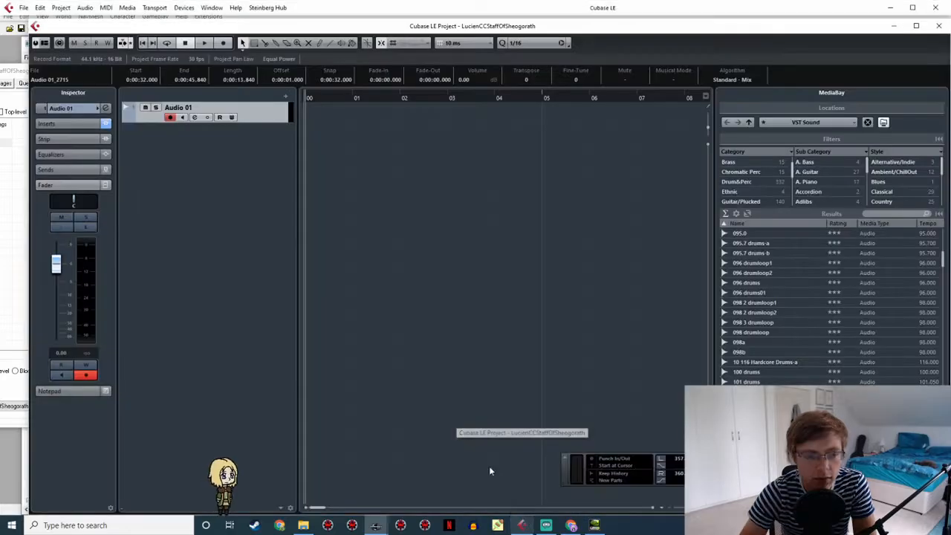
Record a take of the first response on Audio 01 from the project start, and delete the recorded clip
{"action": "left_click_drag", "start_coordinate": [325, 94], "coordinate": [290, 94]}
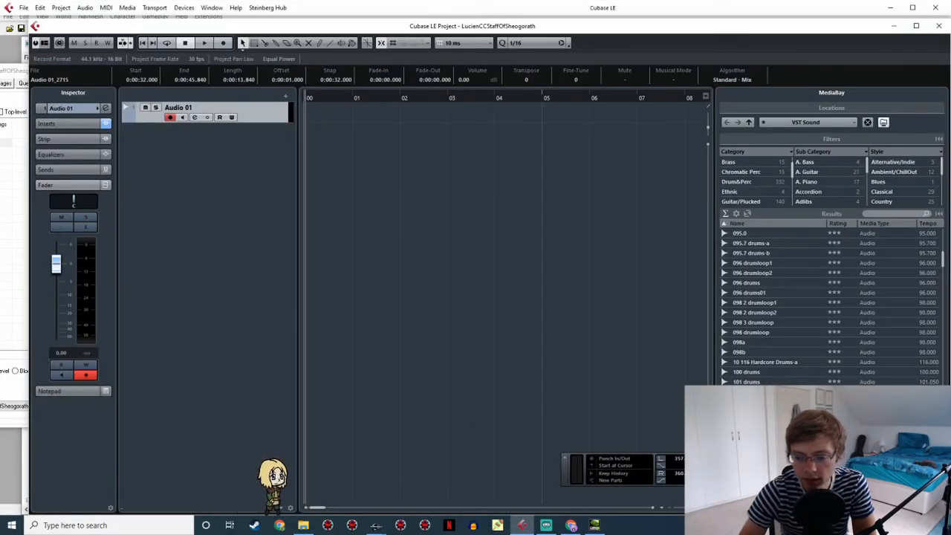
{"action": "key", "text": "KP_Multiply"}
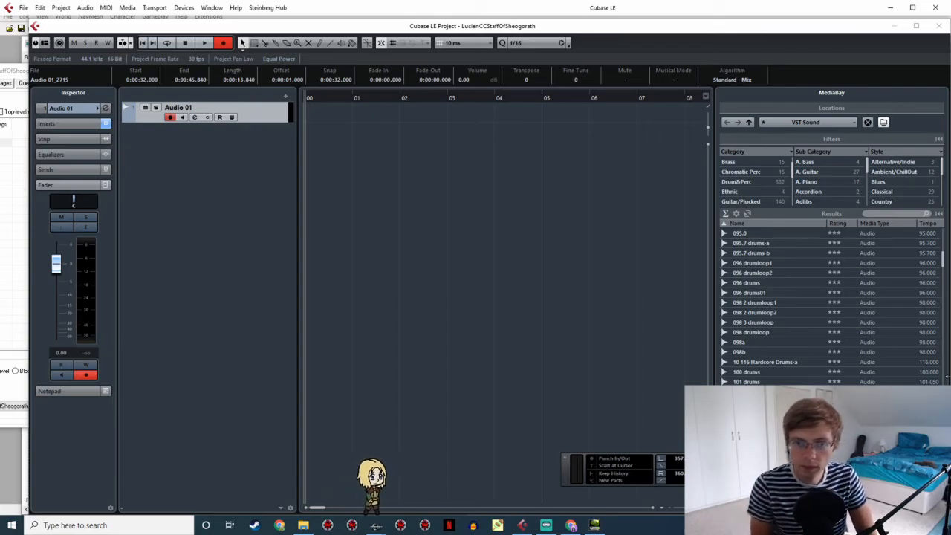
{"action": "key", "text": "KP_Multiply"}
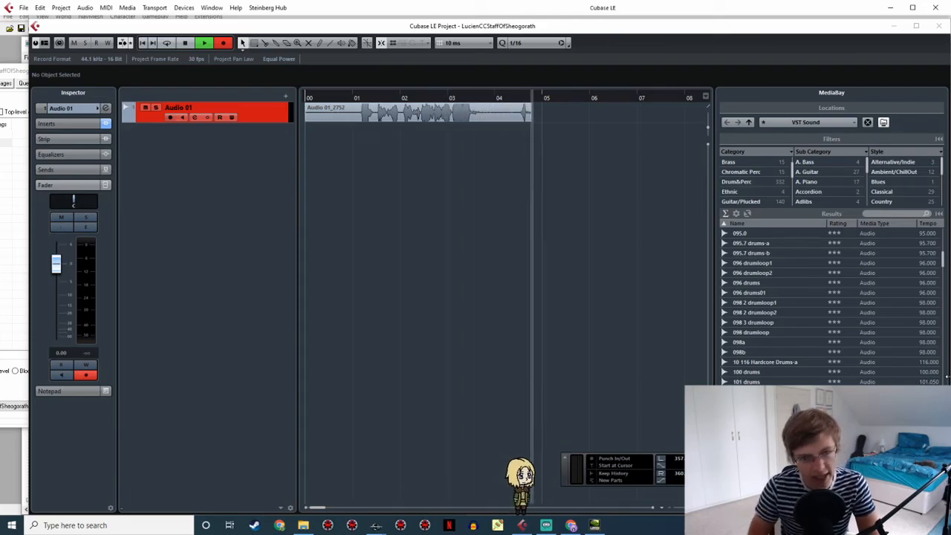
{"action": "key", "text": "space"}
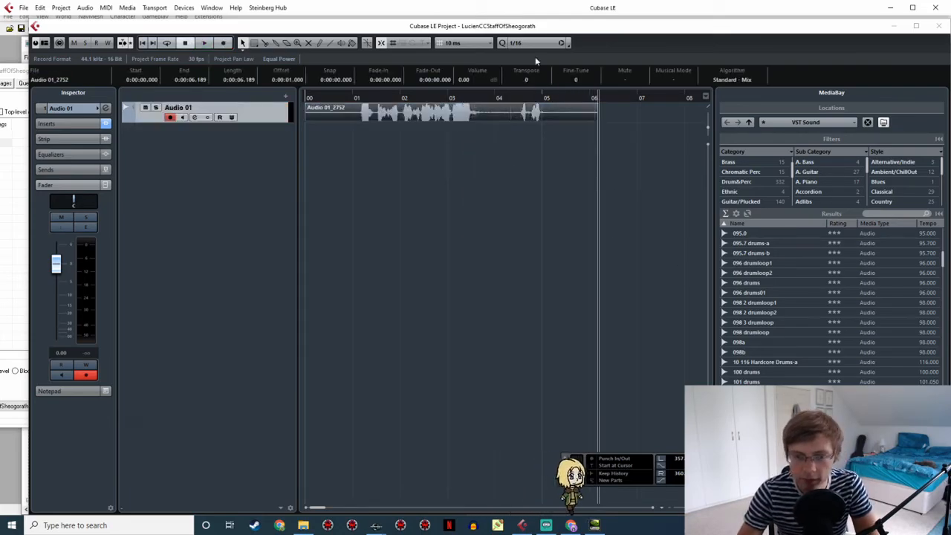
{"action": "key", "text": "Delete"}
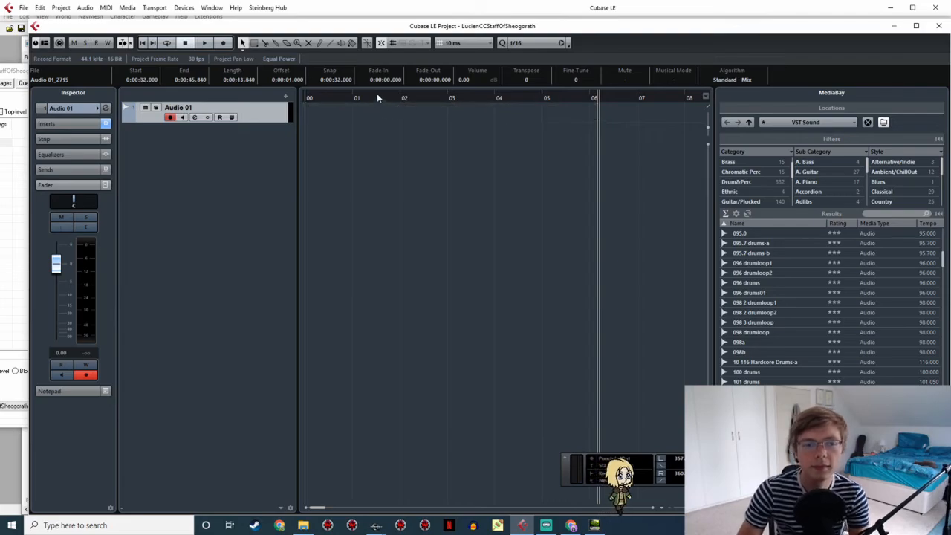
Return the cursor to the project start, record a second take on Audio 01, and delete its clip
{"action": "left_click", "coordinate": [306, 97]}
{"action": "key", "text": "KP_Multiply"}
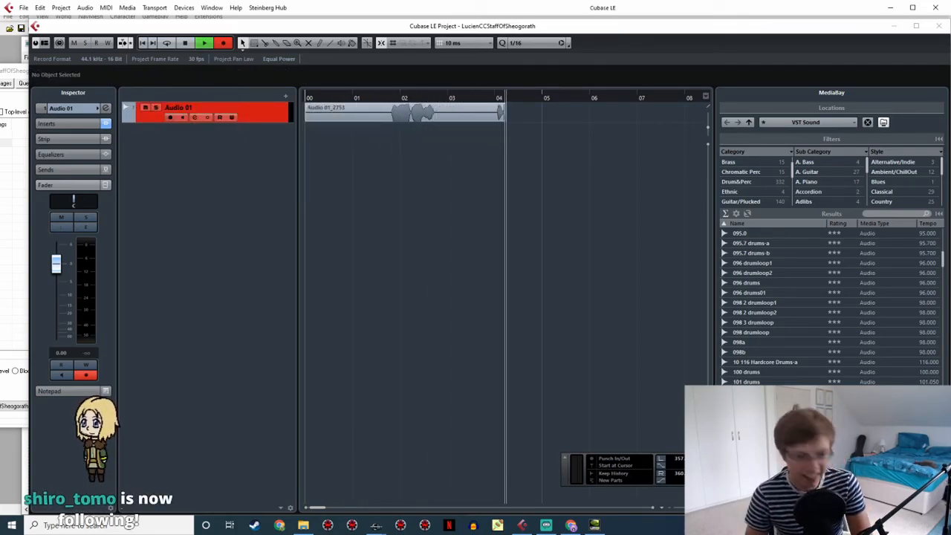
{"action": "key", "text": "space"}
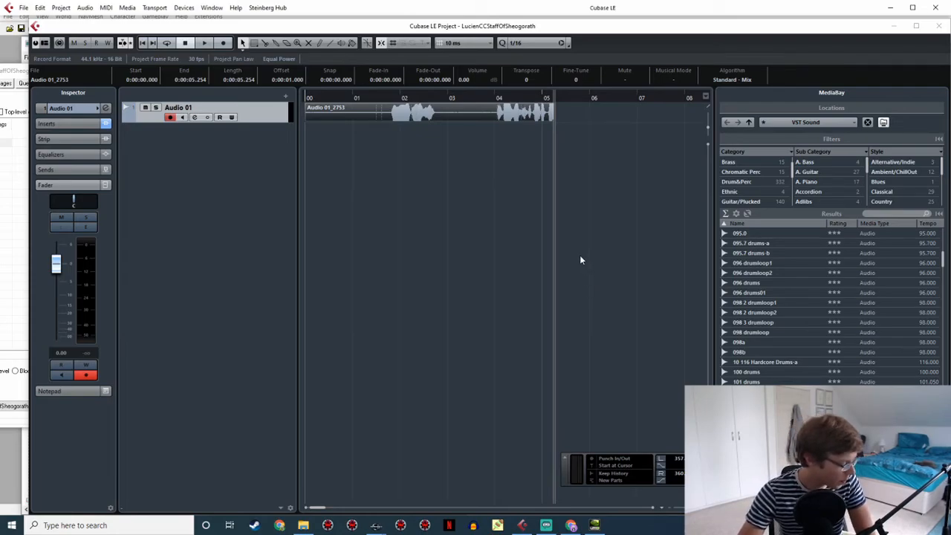
{"action": "left_click", "coordinate": [414, 110]}
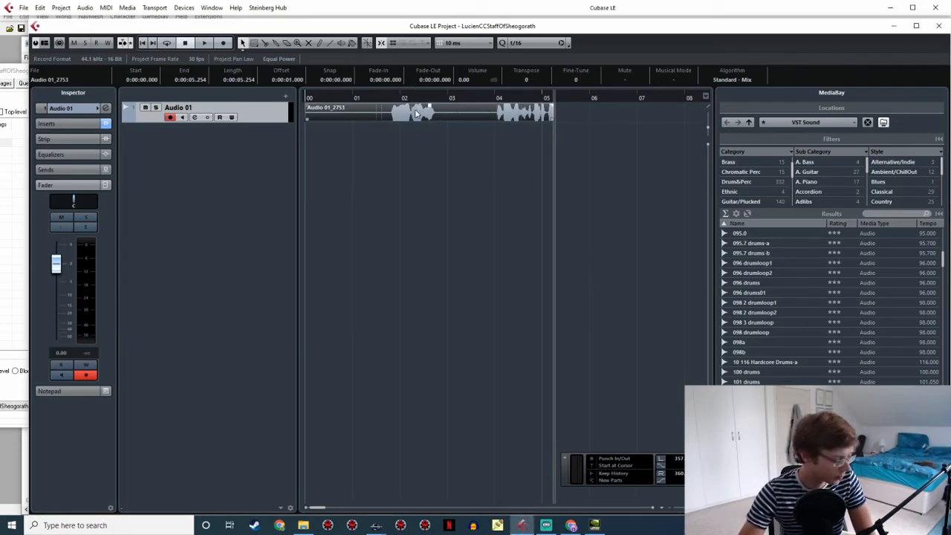
{"action": "key", "text": "Delete"}
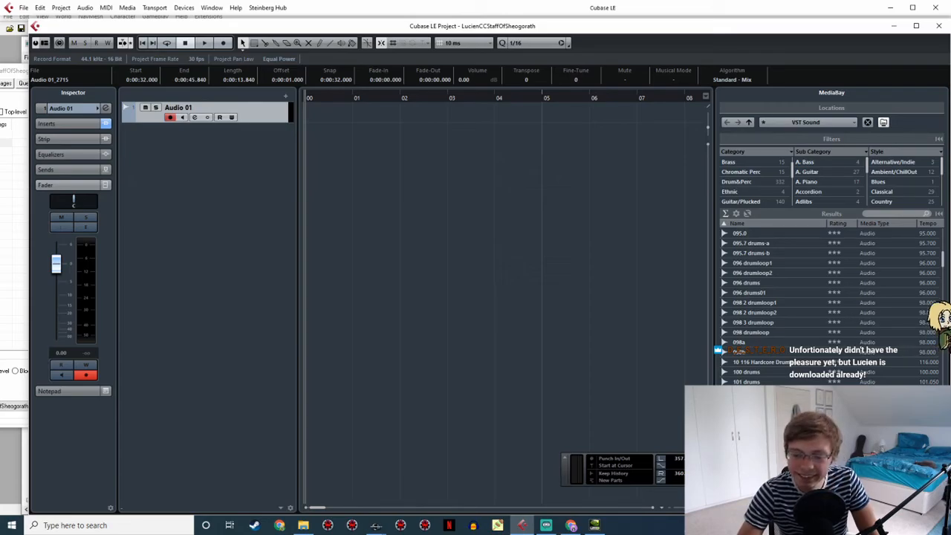
Record another take of the line on Audio 01 and undo that recording
{"action": "key", "text": "KP_Multiply"}
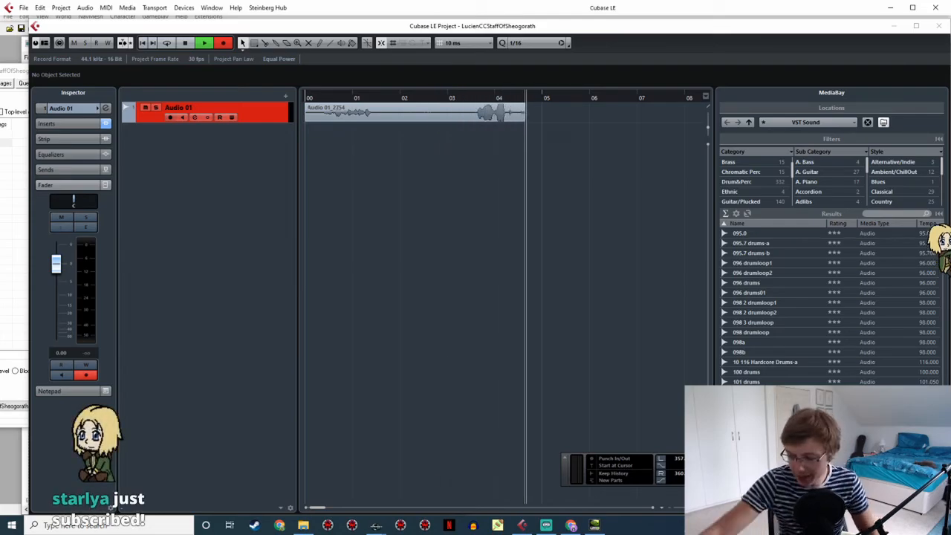
{"action": "key", "text": "space"}
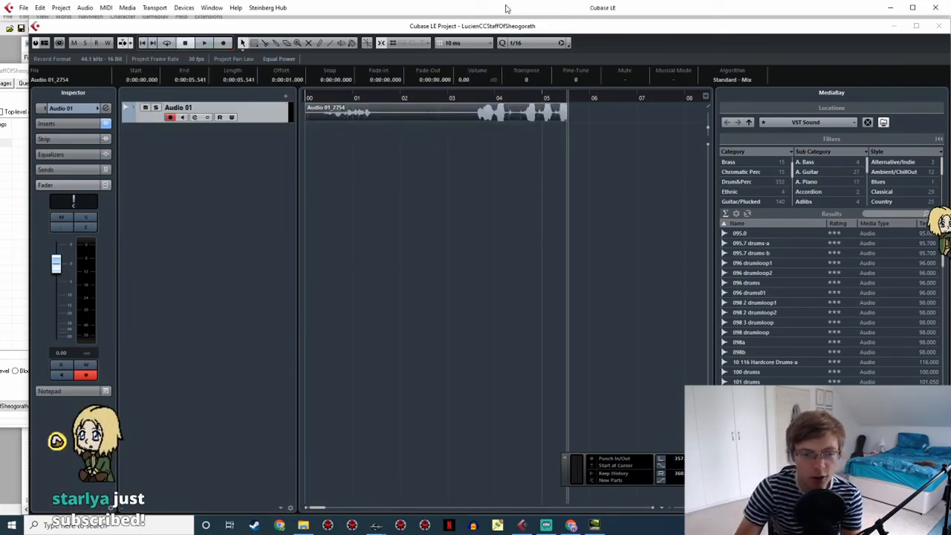
{"action": "key", "text": "ctrl+z"}
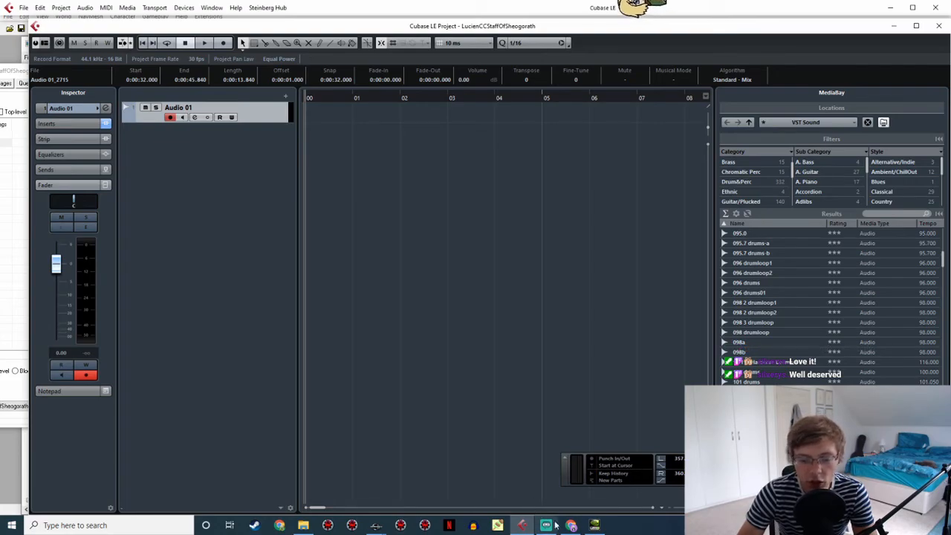
Record the first response on Audio 01 in Cubase while reading its text from the Creation Kit's response window, and stop the recording
{"action": "mouse_move", "coordinate": [376, 526]}
{"action": "left_click", "coordinate": [426, 493]}
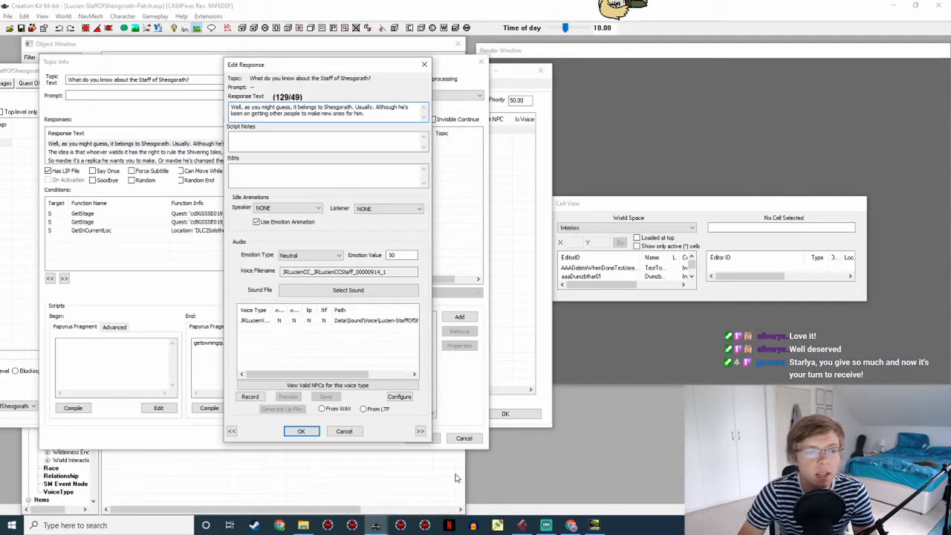
{"action": "left_click", "coordinate": [523, 526]}
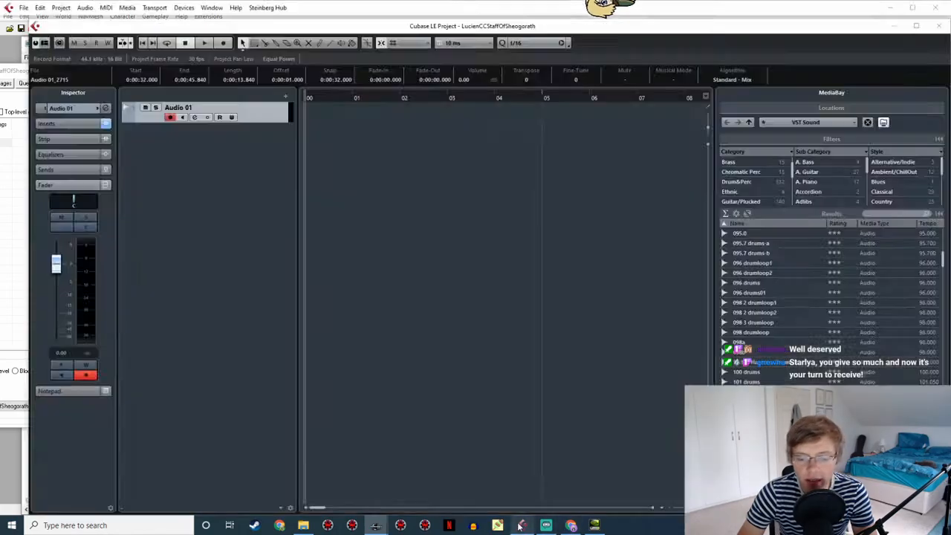
{"action": "mouse_move", "coordinate": [378, 524]}
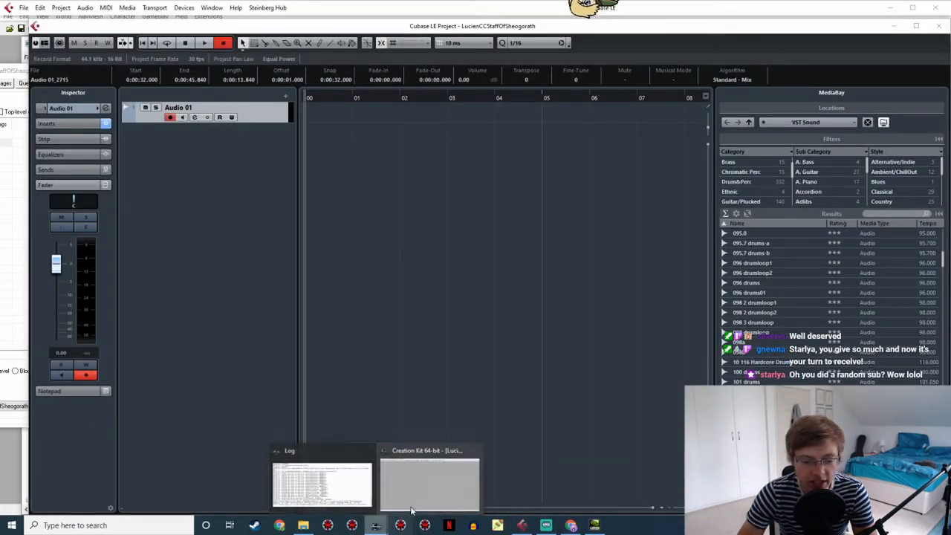
{"action": "left_click", "coordinate": [425, 483]}
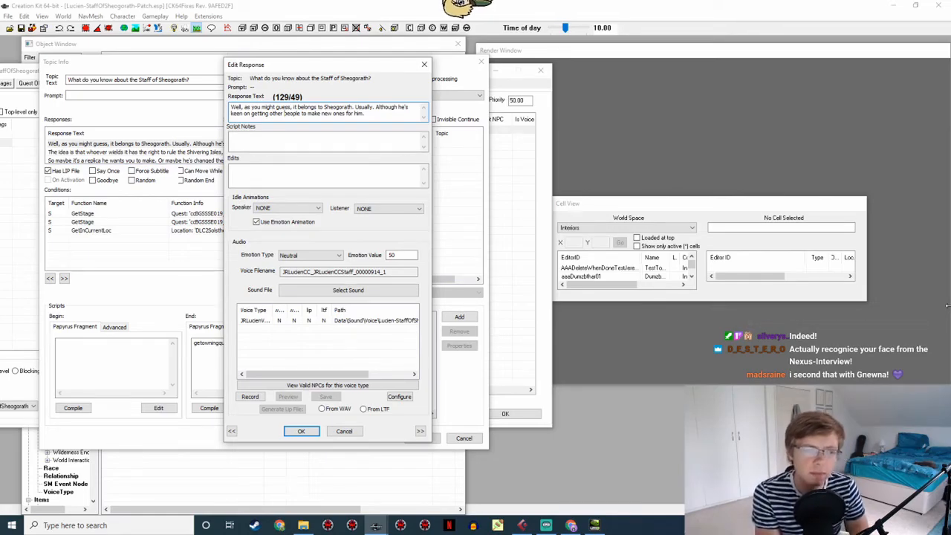
{"action": "left_click", "coordinate": [522, 525]}
{"action": "scroll", "coordinate": [474, 206], "scroll_direction": "left", "scroll_amount": 3, "text": "shift"}
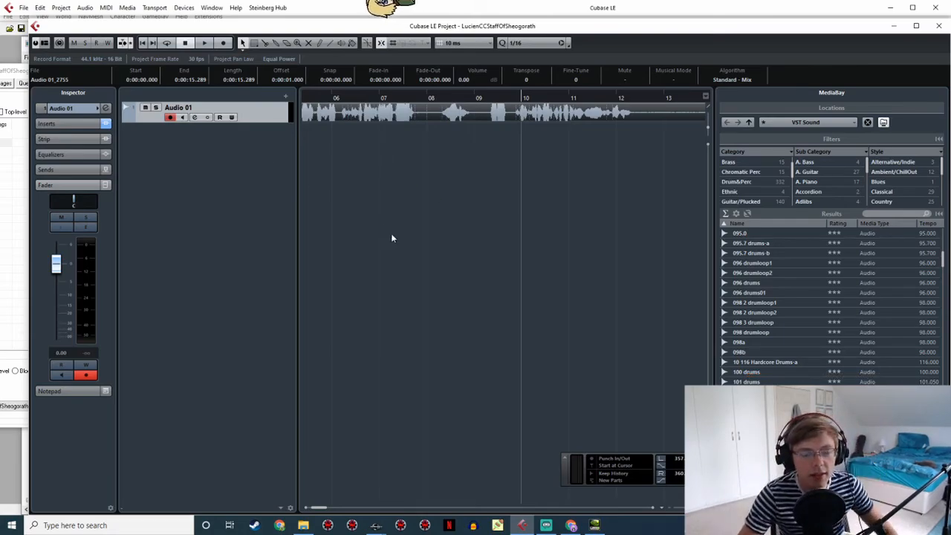
Play back the new Audio 01 take, listening to the spoken line from about the 5-second mark
{"action": "scroll", "coordinate": [521, 241], "scroll_direction": "left", "scroll_amount": 10, "text": "shift"}
{"action": "left_click", "coordinate": [379, 93]}
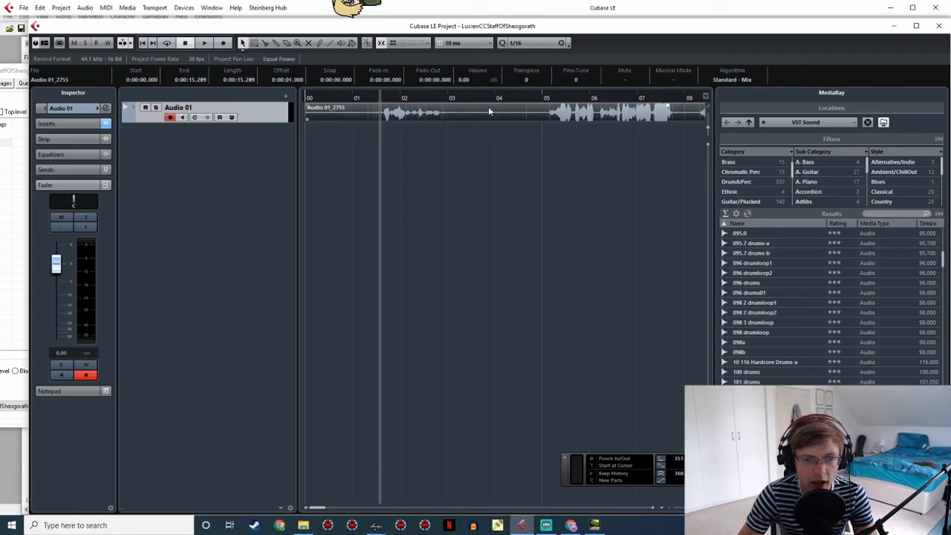
{"action": "key", "text": "space"}
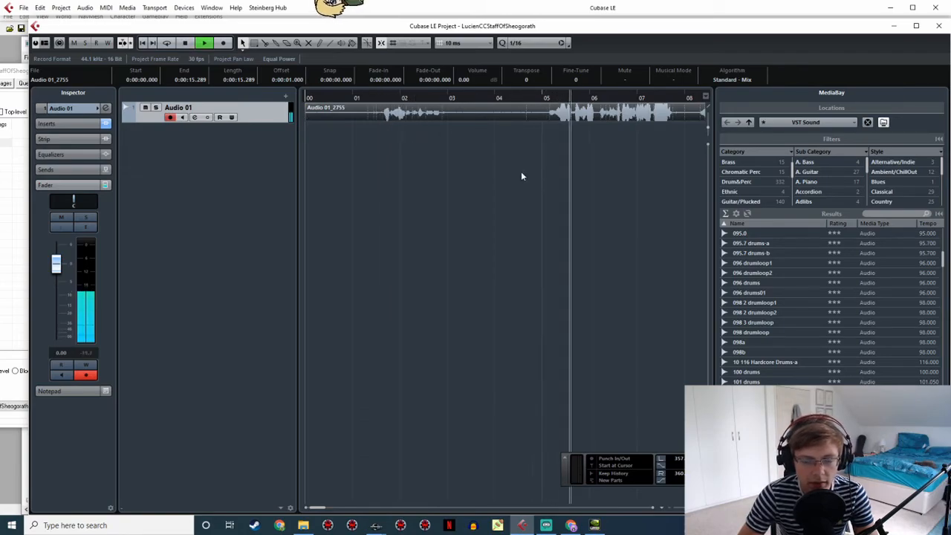
{"action": "left_click", "coordinate": [546, 96]}
{"action": "middle_click_drag", "start_coordinate": [533, 172], "coordinate": [419, 147]}
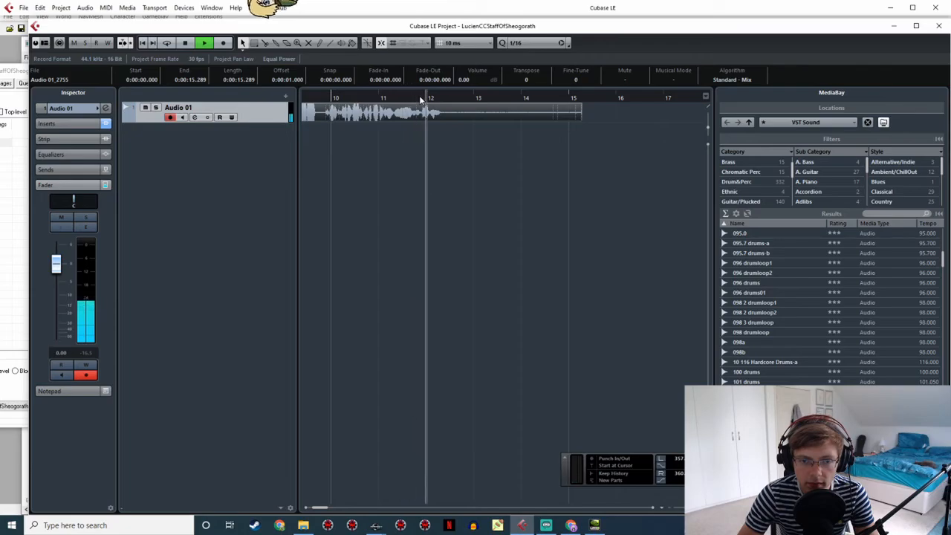
{"action": "key", "text": "space"}
{"action": "middle_click_drag", "start_coordinate": [403, 160], "coordinate": [626, 223]}
{"action": "middle_click_drag", "start_coordinate": [459, 196], "coordinate": [508, 180]}
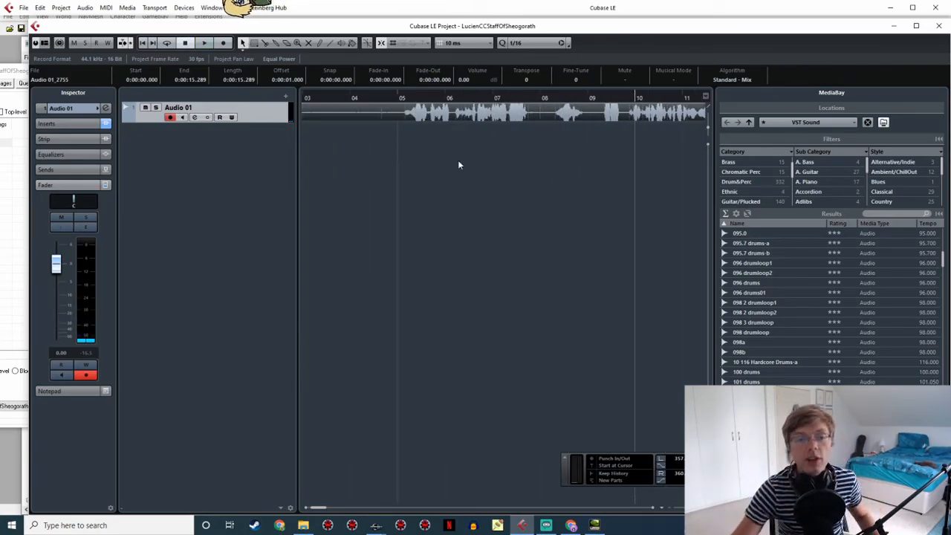
Set the left and right locators around the spoken line, from about 5 to 12 seconds
{"action": "middle_click_drag", "start_coordinate": [378, 205], "coordinate": [346, 185]}
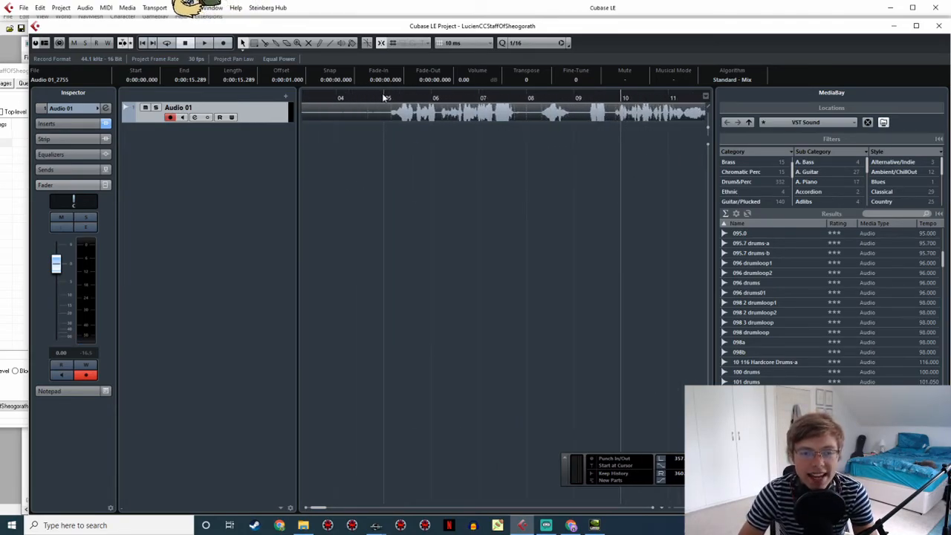
{"action": "left_click_drag", "start_coordinate": [385, 97], "coordinate": [650, 98]}
{"action": "left_click_drag", "start_coordinate": [660, 138], "coordinate": [484, 147]}
{"action": "scroll", "coordinate": [438, 148], "scroll_direction": "left", "scroll_amount": 4}
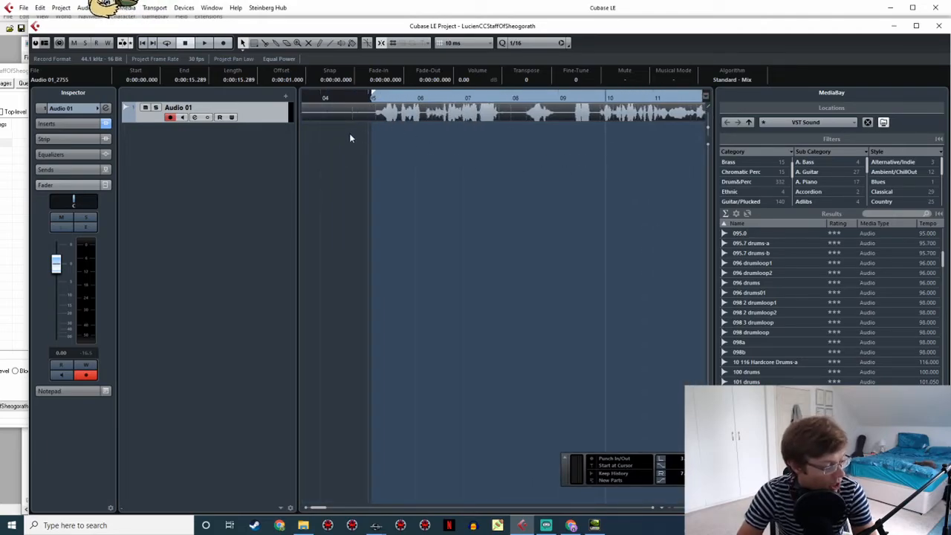
{"action": "left_click", "coordinate": [373, 100]}
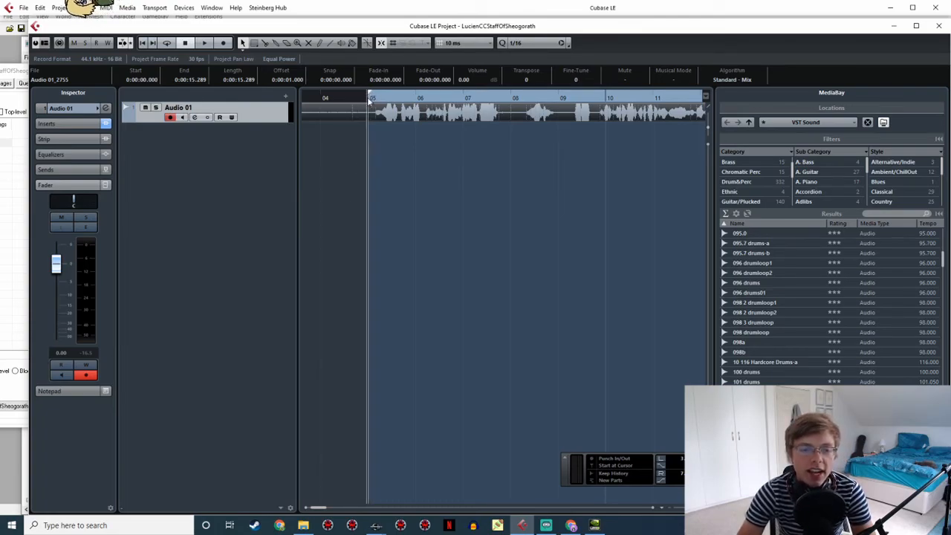
{"action": "middle_click_drag", "start_coordinate": [397, 184], "coordinate": [384, 183]}
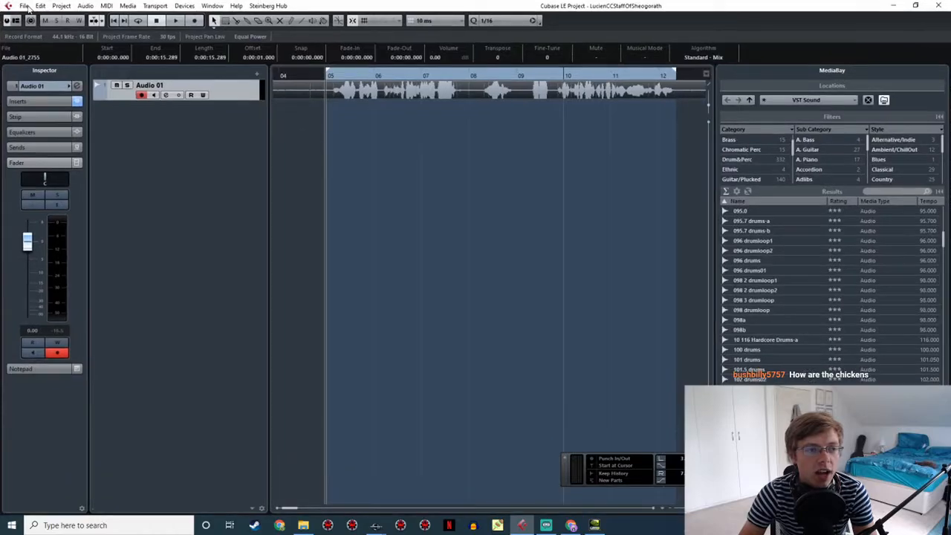
Export the located range as a mono wave file mixdown named LucienCCStaffOfSheogorath1
{"action": "left_click", "coordinate": [26, 6]}
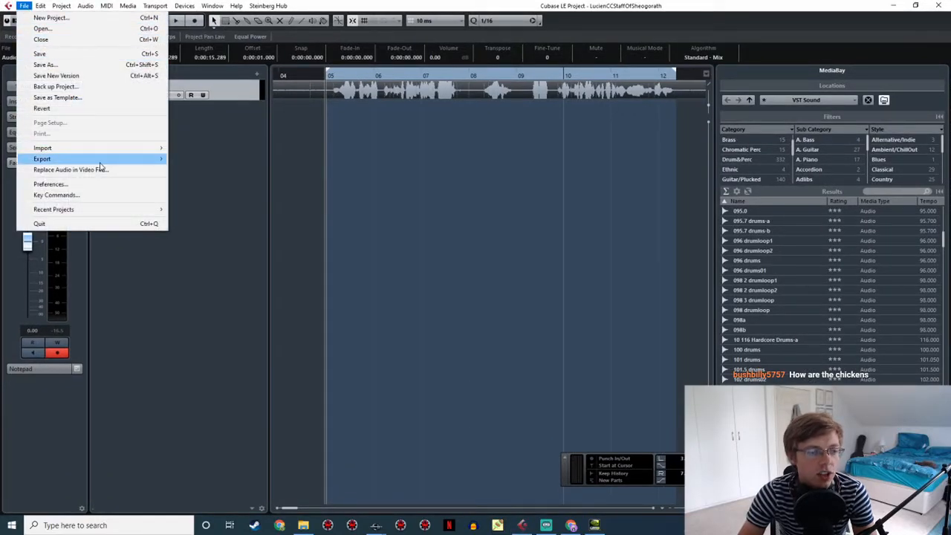
{"action": "mouse_move", "coordinate": [100, 162]}
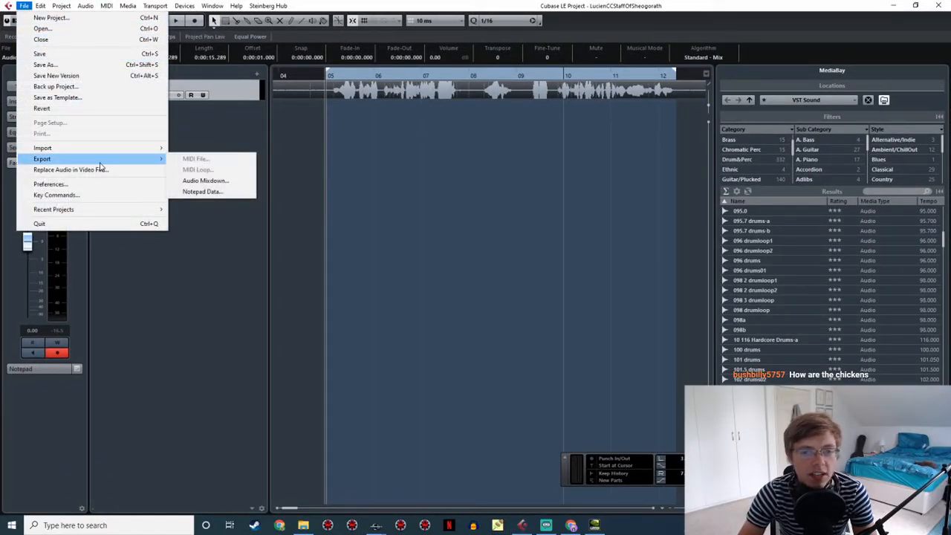
{"action": "left_click", "coordinate": [213, 181]}
{"action": "left_click_drag", "start_coordinate": [487, 233], "coordinate": [453, 236]}
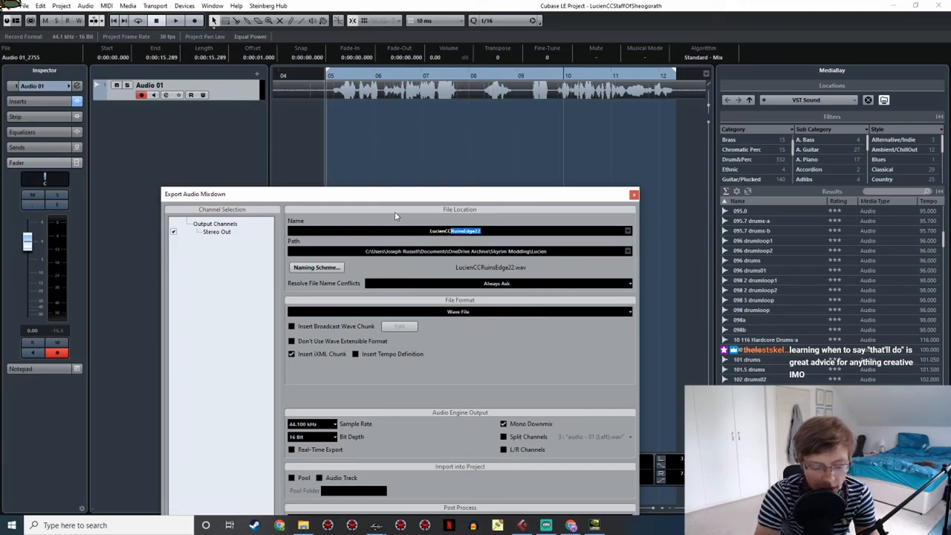
{"action": "type", "text": "StaffO"}
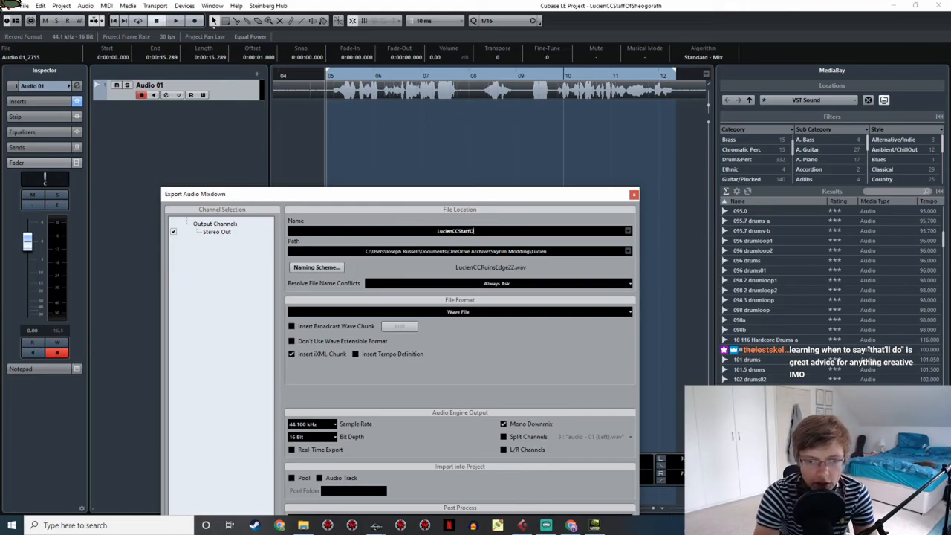
{"action": "type", "text": "fTh"}
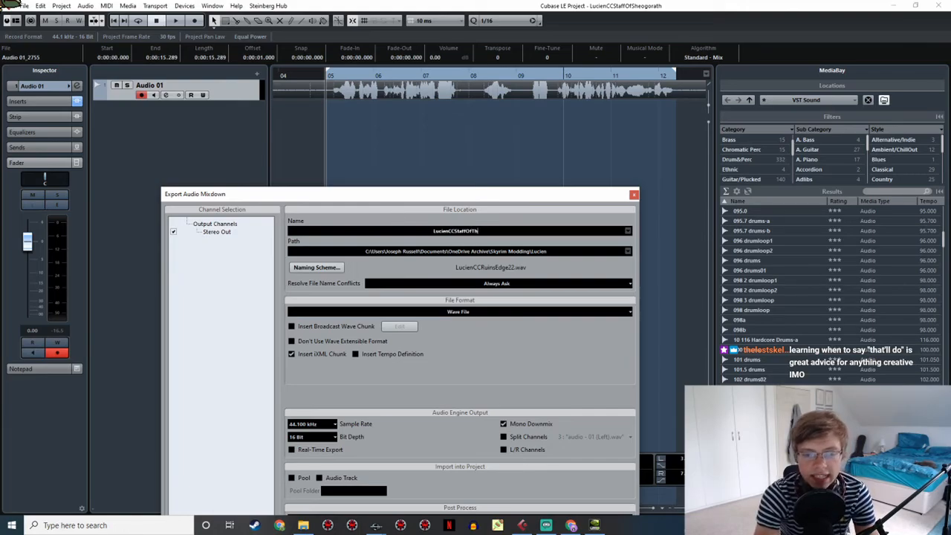
{"action": "type", "text": "e"}
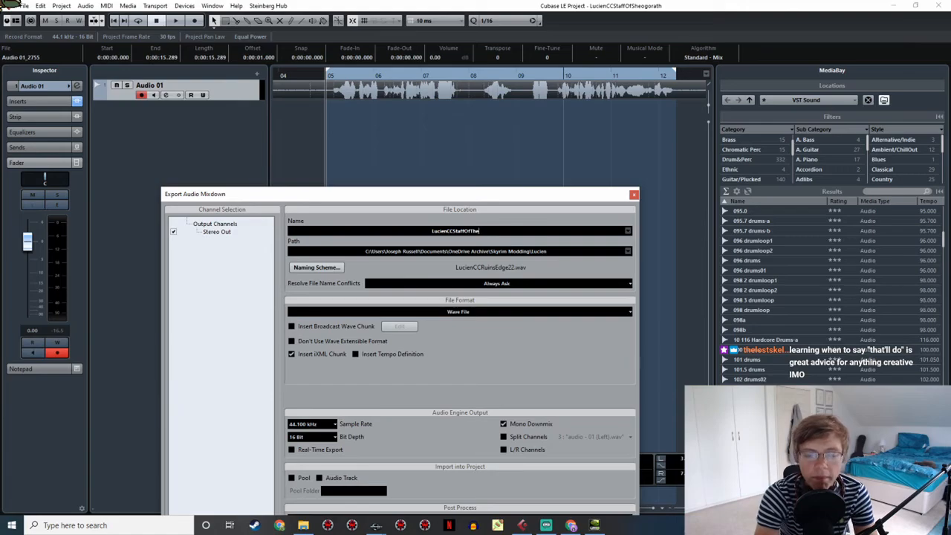
{"action": "key", "text": "BackSpace"}
{"action": "key", "text": "BackSpace"}
{"action": "type", "text": "Sheo"}
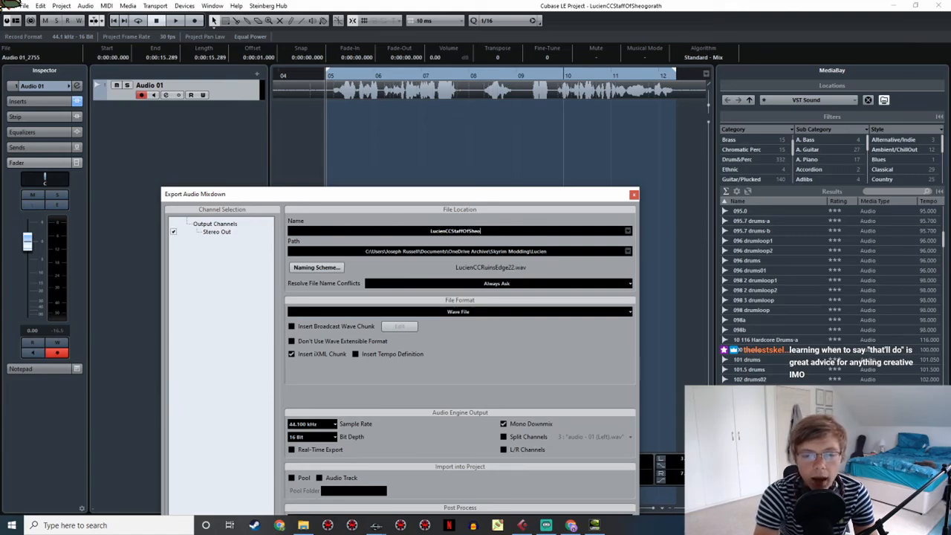
{"action": "type", "text": "grrath"}
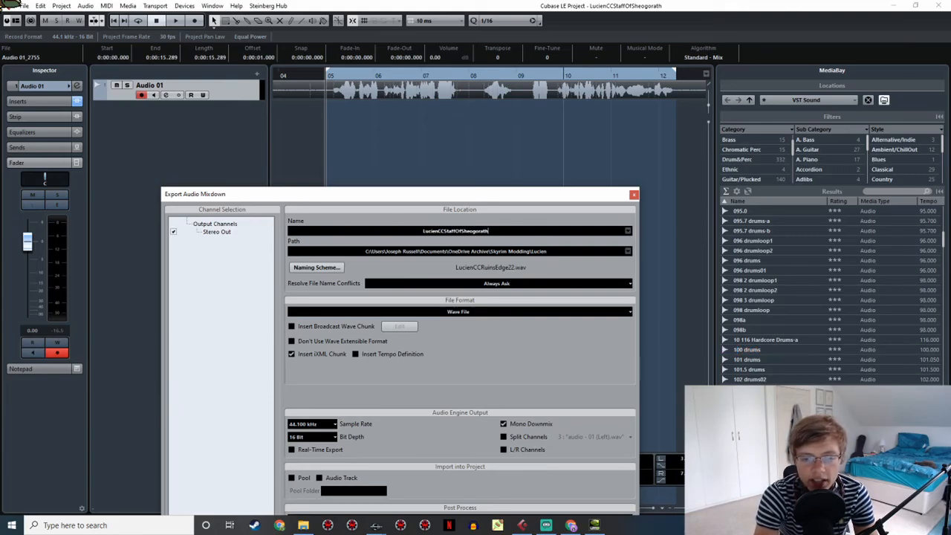
{"action": "left_click_drag", "start_coordinate": [476, 197], "coordinate": [462, 130]}
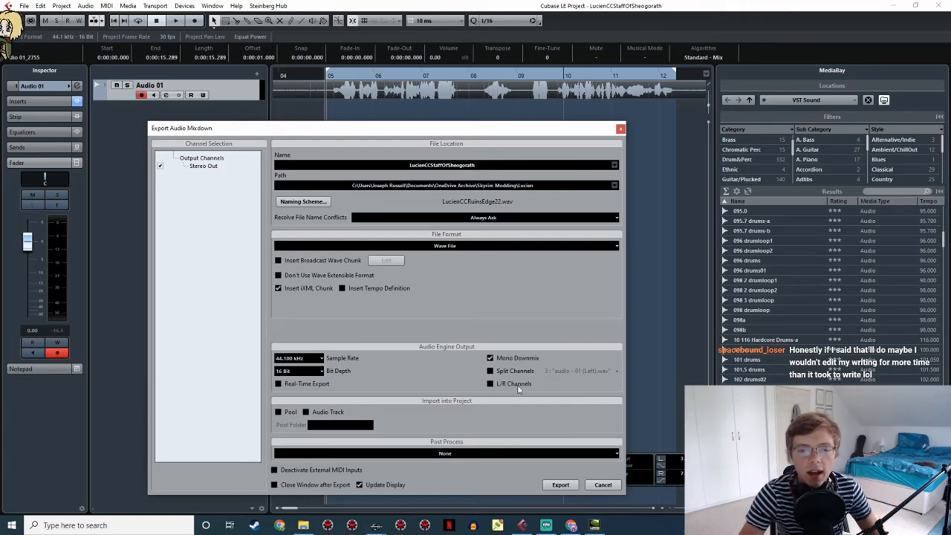
{"action": "left_click", "coordinate": [560, 485]}
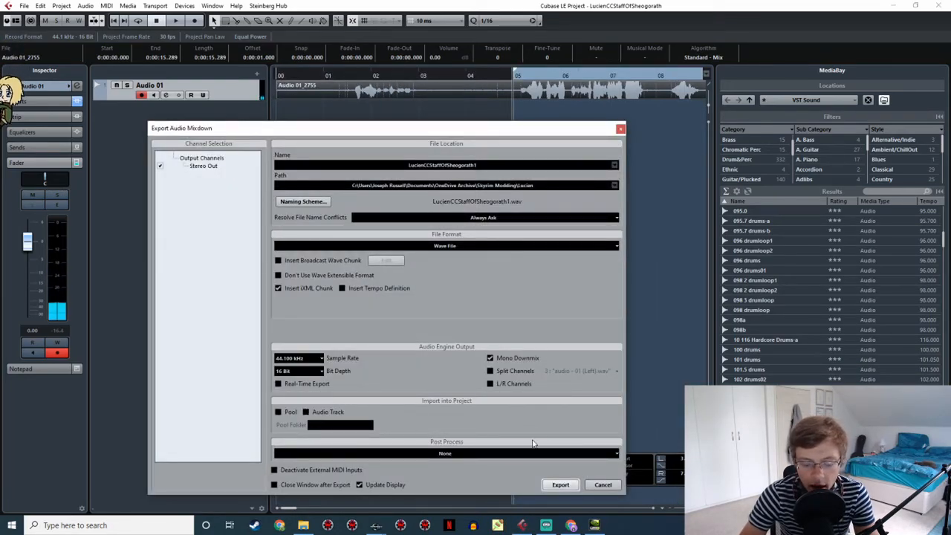
Switch to Streamlabs OBS and change the live scene to Camera
{"action": "left_click", "coordinate": [545, 522]}
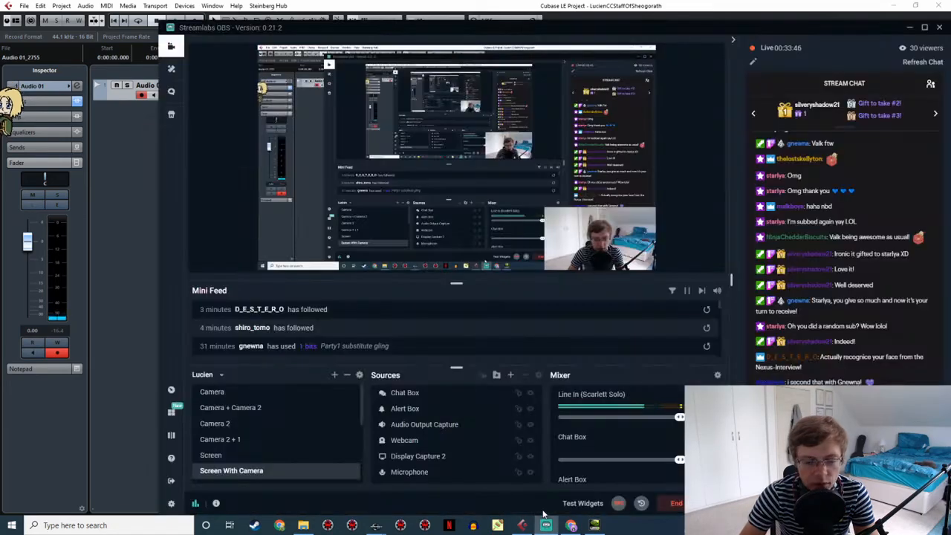
{"action": "left_click", "coordinate": [240, 394]}
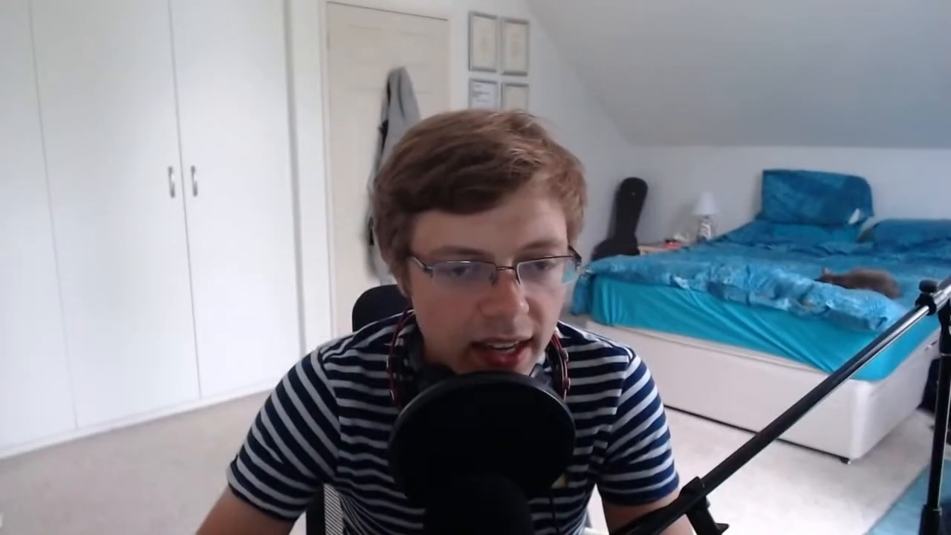
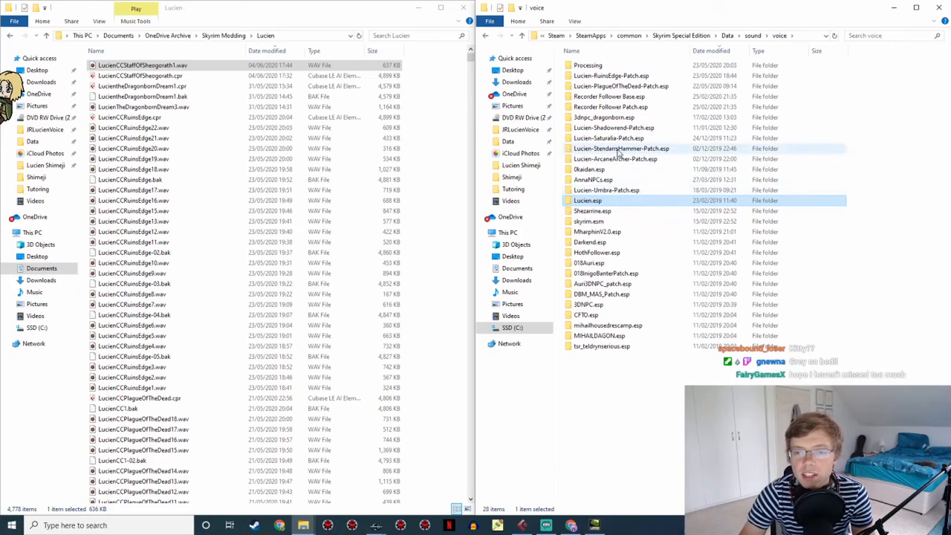
In File Explorer, create a folder named Lucien-StaffOfSheogorath-Patch.esp in the voice folder and paste LucienCCStaffOfSheogorath1.wav into it
{"action": "right_click", "coordinate": [652, 261]}
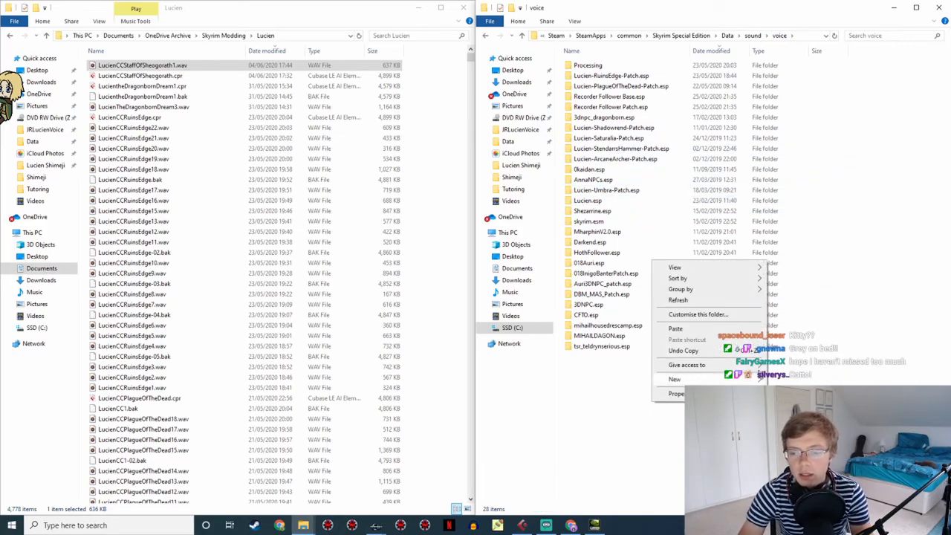
{"action": "mouse_move", "coordinate": [758, 378]}
{"action": "left_click", "coordinate": [787, 379]}
{"action": "type", "text": "Lucien-"}
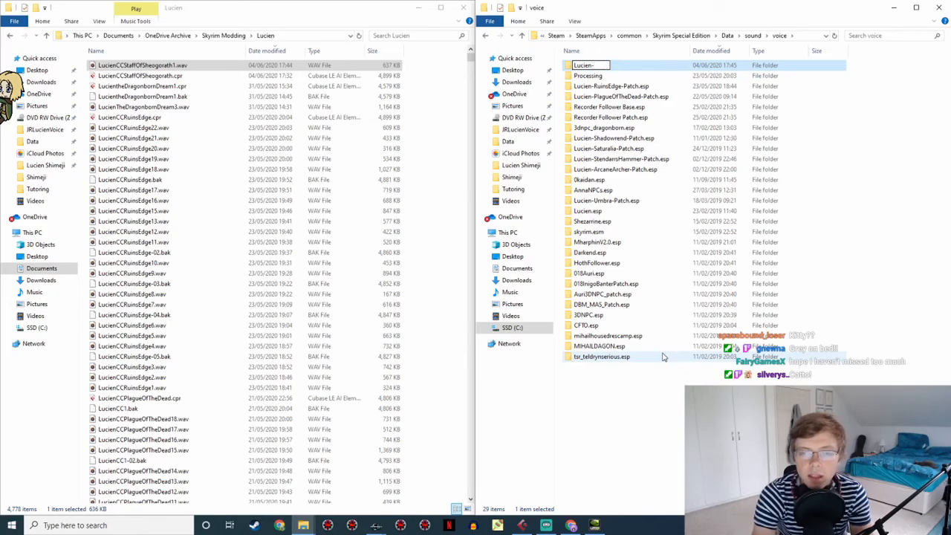
{"action": "type", "text": "StaffOfSheogo"}
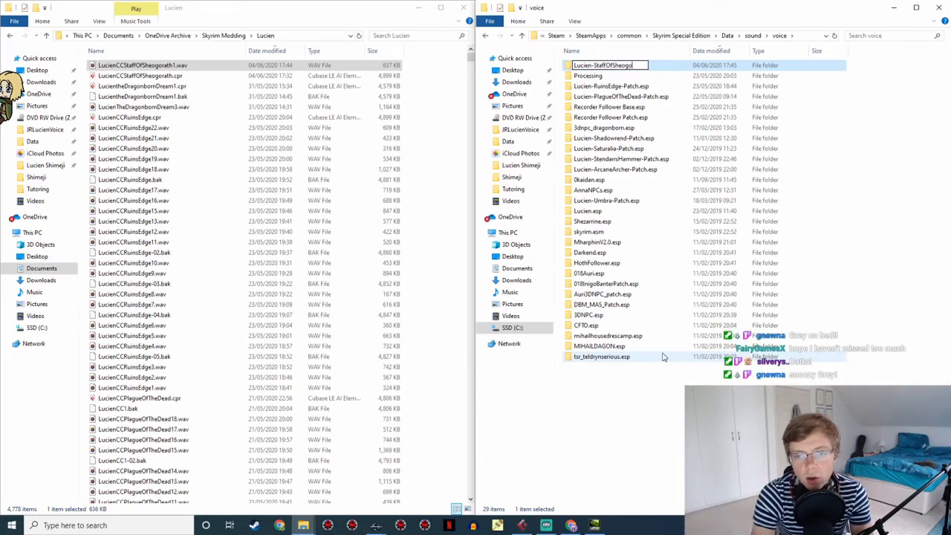
{"action": "type", "text": "rath-Patch.esp"}
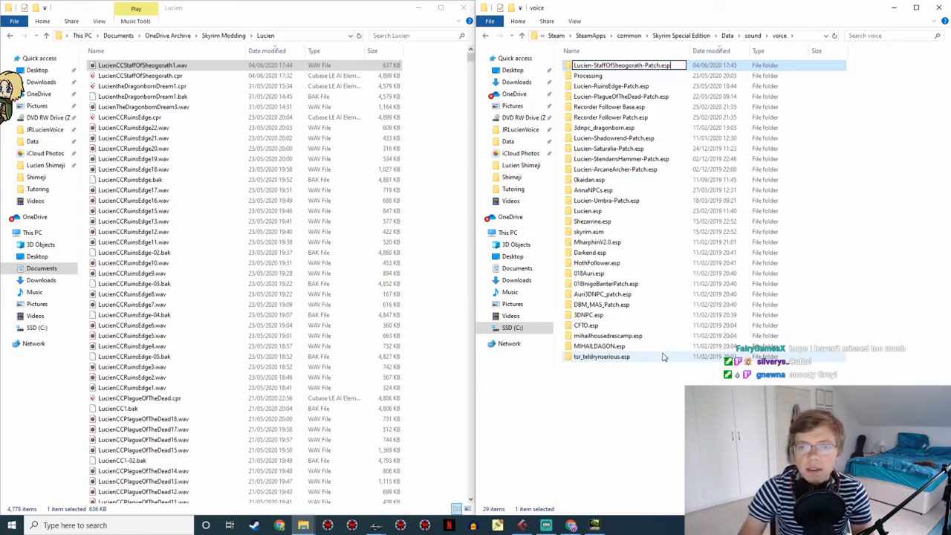
{"action": "key", "text": "Return"}
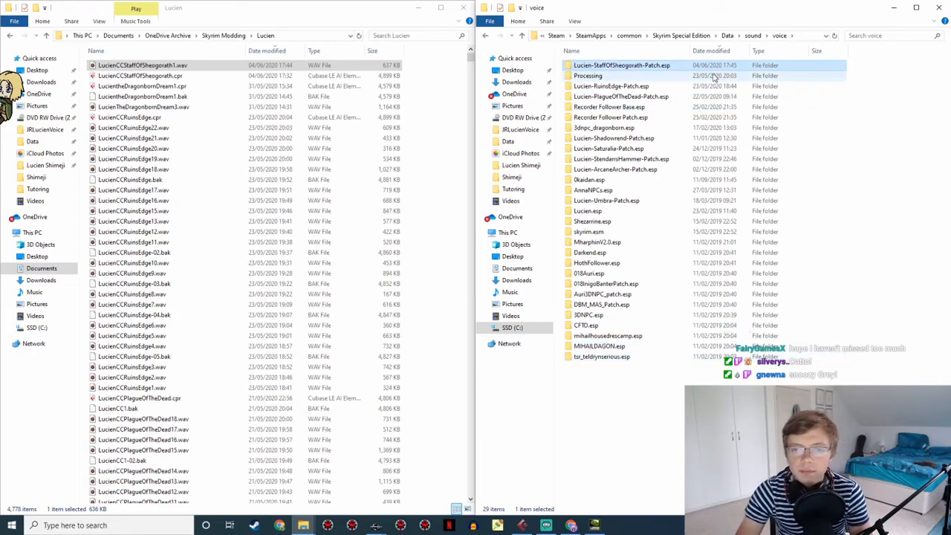
{"action": "double_click", "coordinate": [652, 67]}
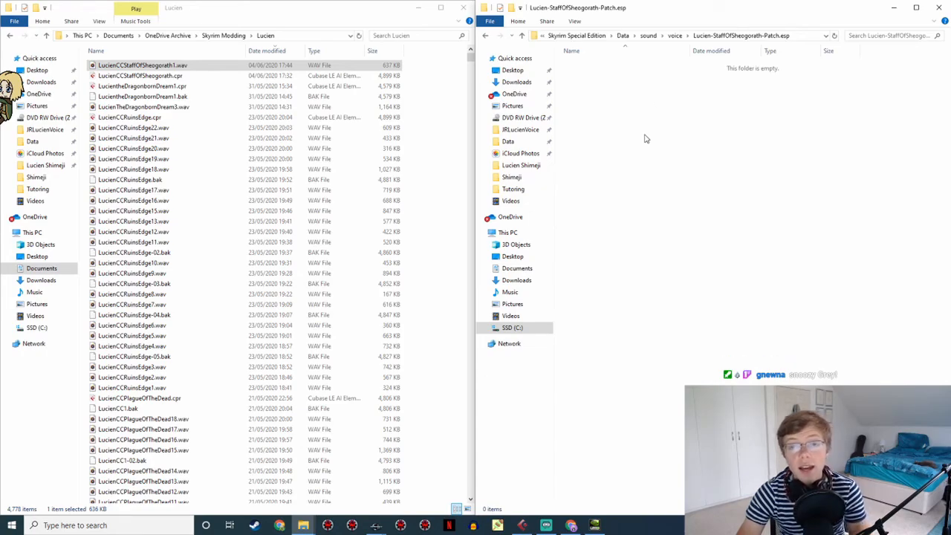
{"action": "key", "text": "ctrl+v"}
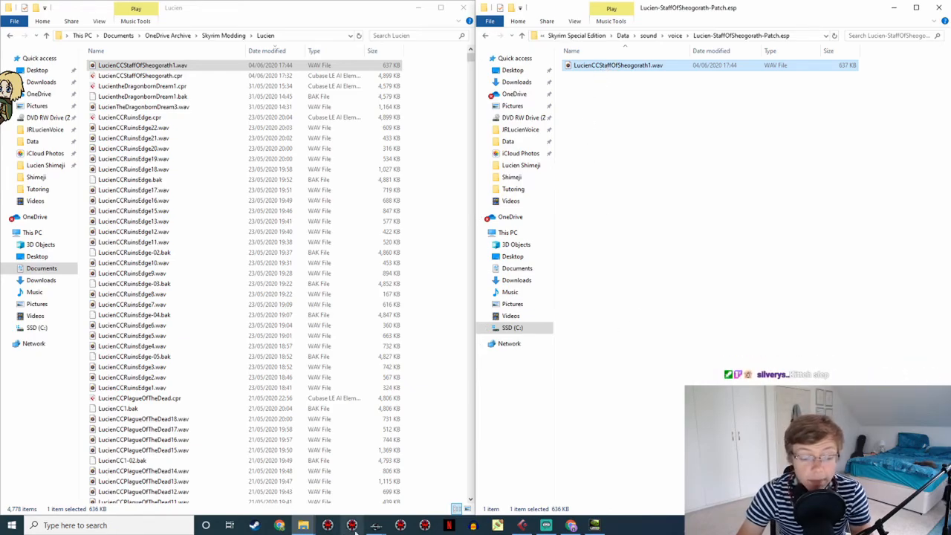
Select the first response's voice filename in the Creation Kit, and close the response, topic info and quest windows without saving changes
{"action": "left_click", "coordinate": [408, 491]}
{"action": "left_click_drag", "start_coordinate": [388, 272], "coordinate": [292, 268]}
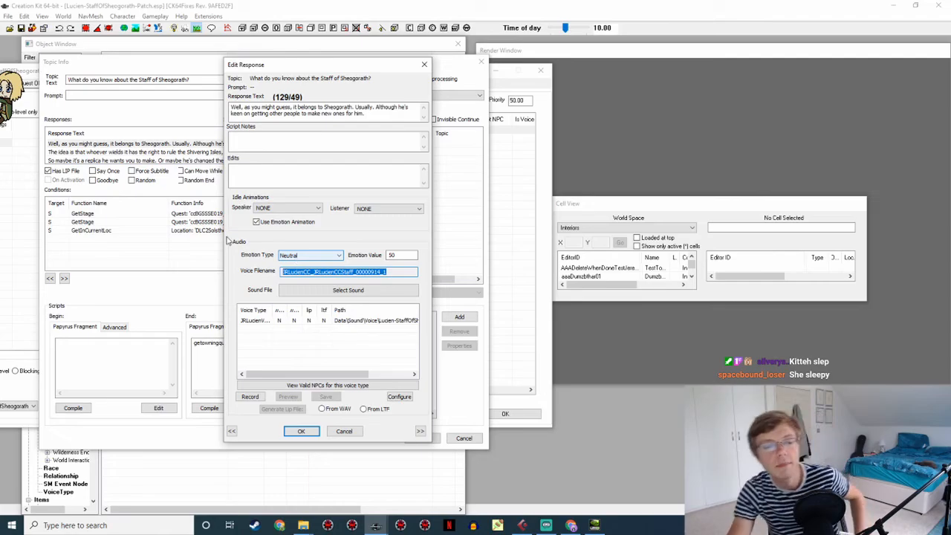
{"action": "left_click", "coordinate": [341, 431]}
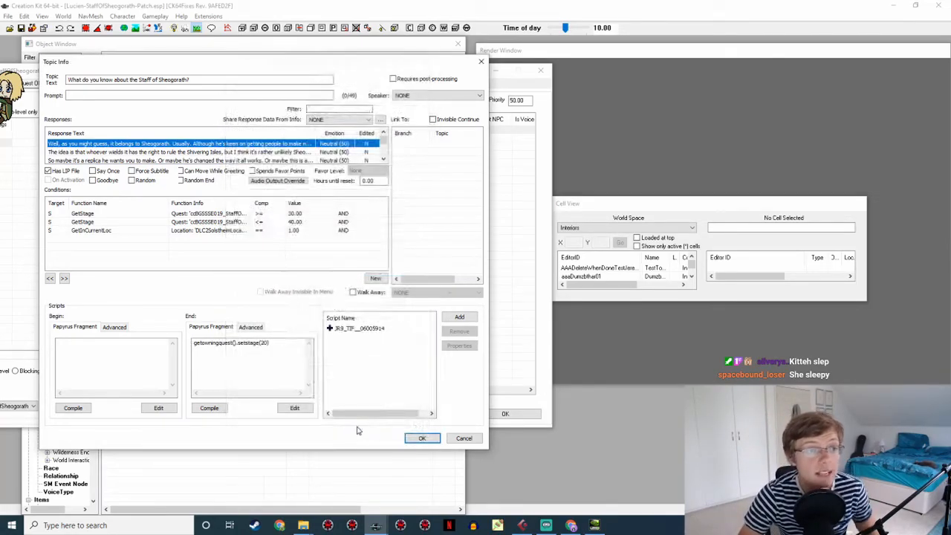
{"action": "left_click", "coordinate": [463, 439]}
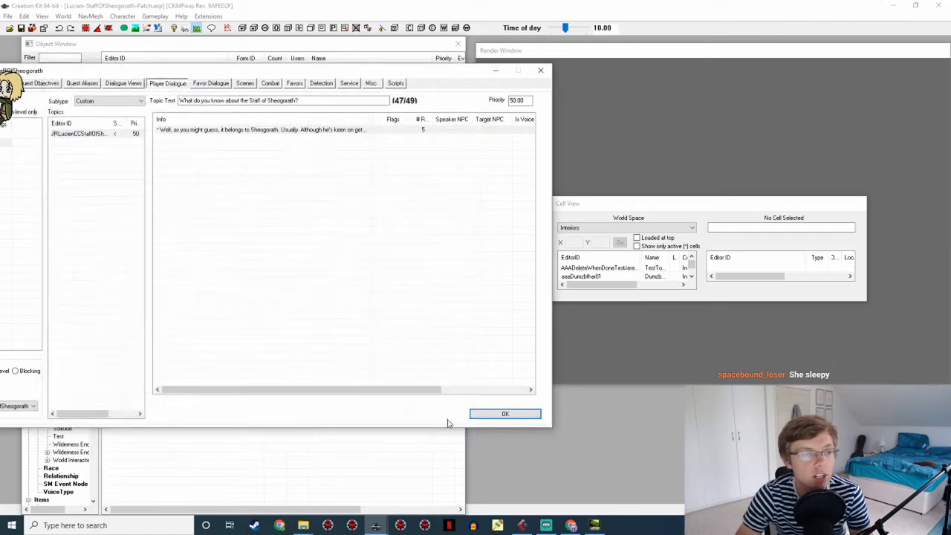
{"action": "left_click", "coordinate": [541, 69]}
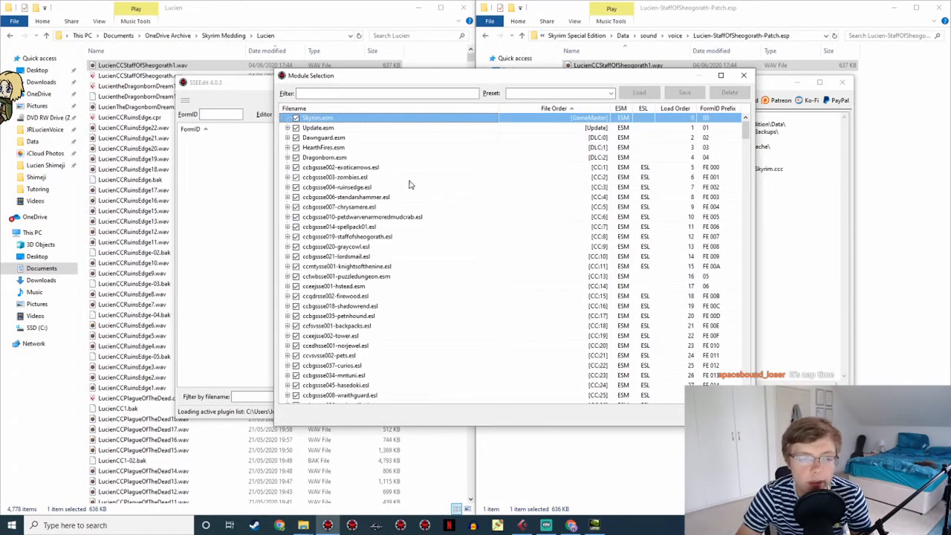
In SSEEdit, deselect all modules, filter the list by "lucien-", and load Lucien-StaffOfSheogorath-Patch.esp
{"action": "right_click", "coordinate": [410, 179]}
{"action": "left_click", "coordinate": [455, 195]}
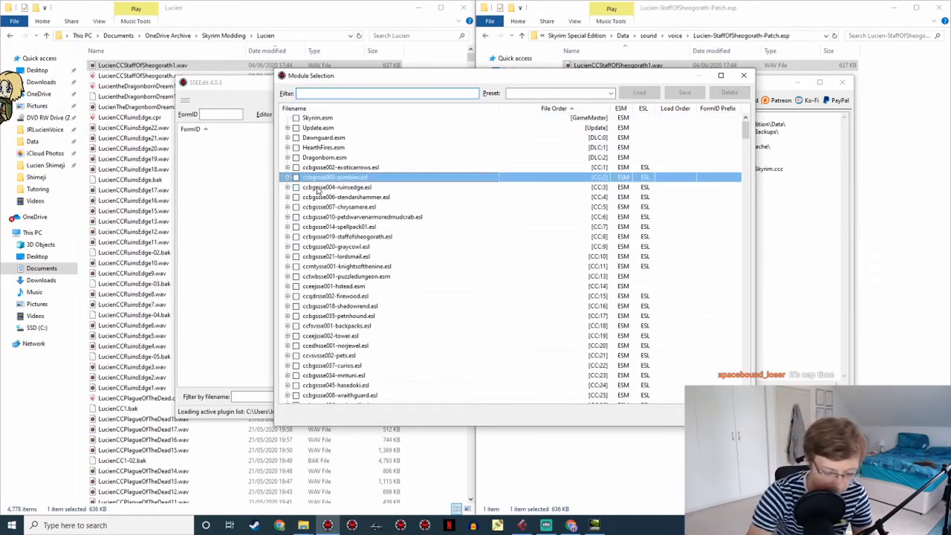
{"action": "type", "text": "lucien"}
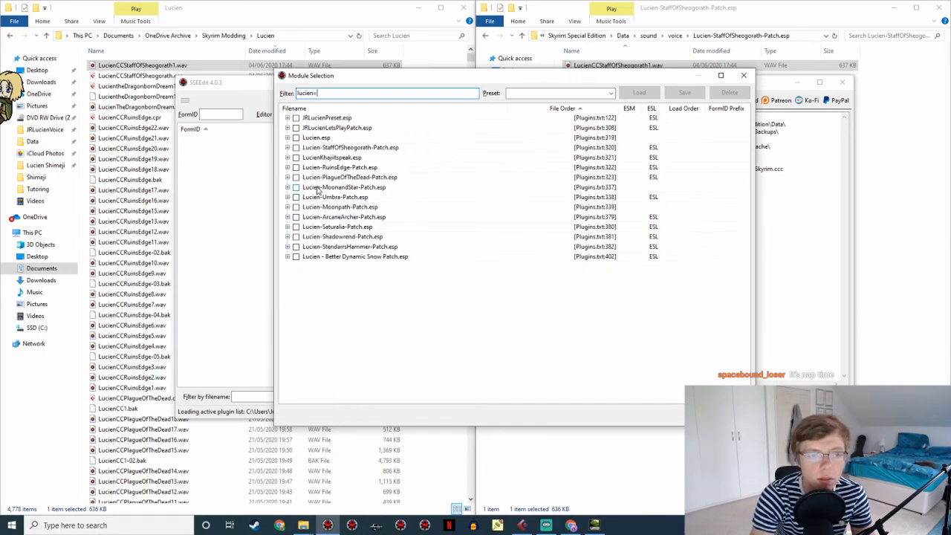
{"action": "type", "text": "-"}
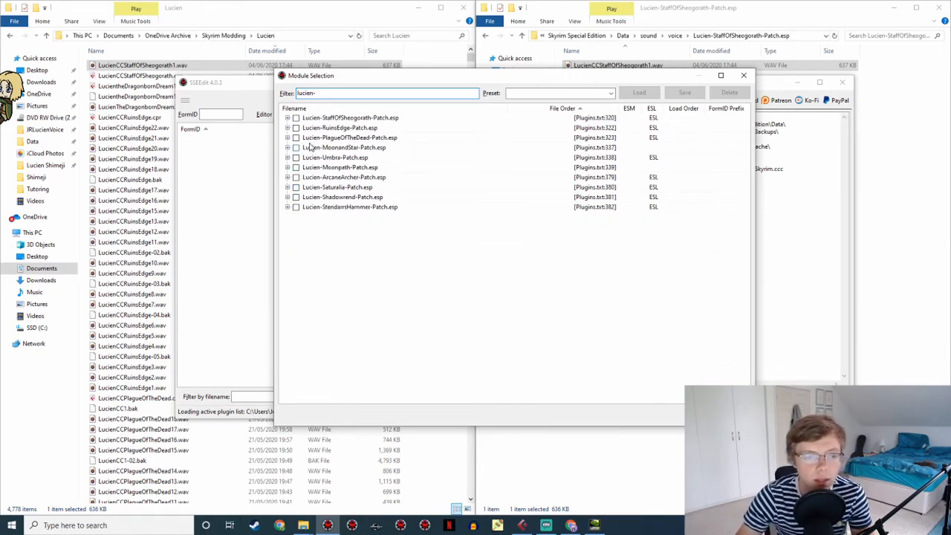
{"action": "left_click", "coordinate": [296, 118]}
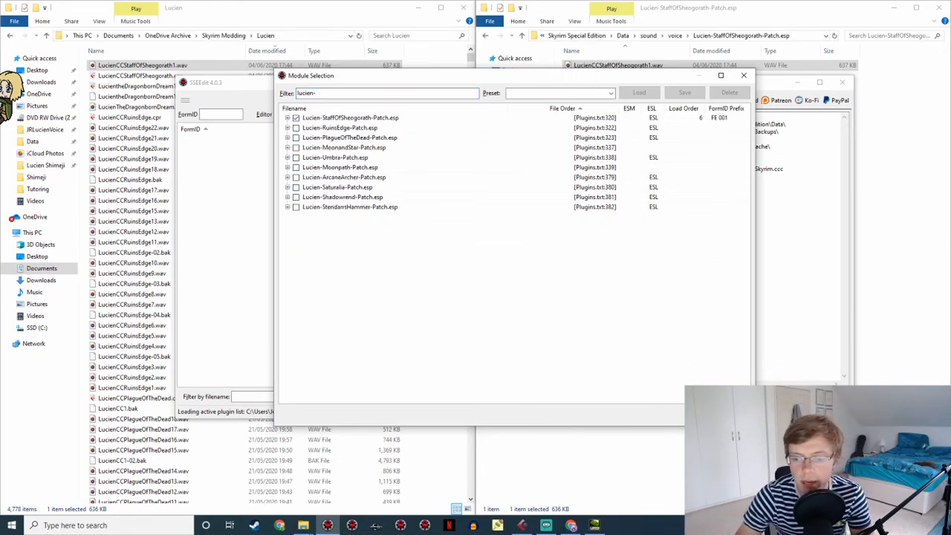
{"action": "key", "text": "Return"}
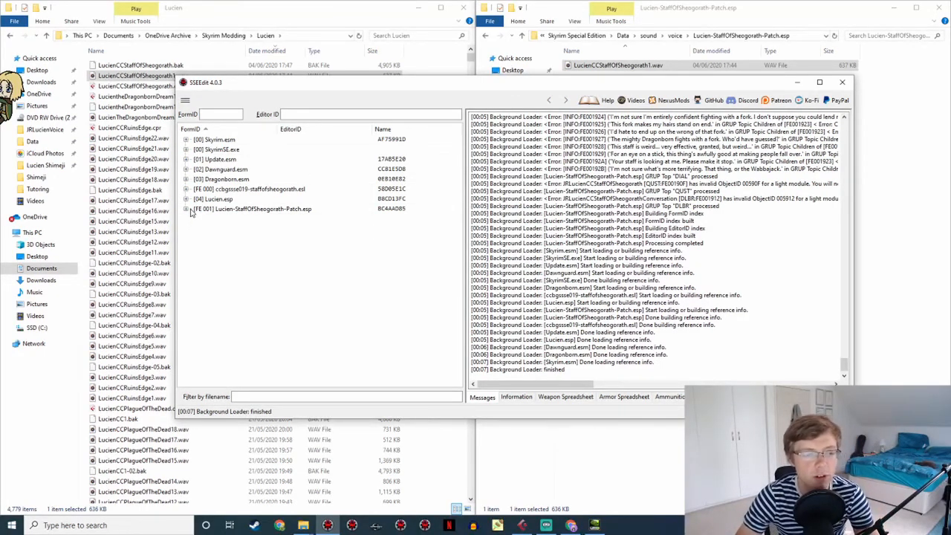
Review the background loader's messages about Lucien-StaffOfSheogorath-Patch.esp and expand its Dialog Topic records down to the JRLucienCCStaffOfSheogorathIdle responses
{"action": "scroll", "coordinate": [706, 305], "scroll_direction": "up", "scroll_amount": 8}
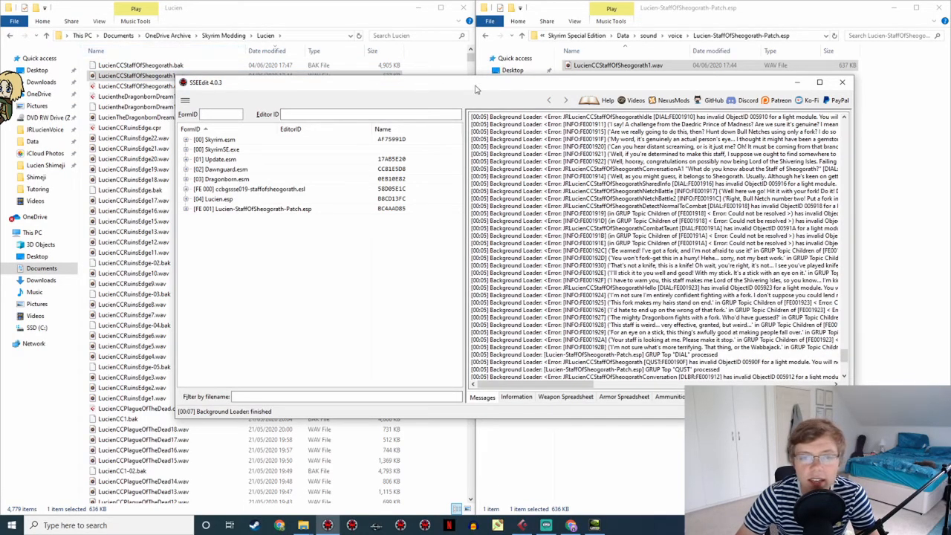
{"action": "left_click_drag", "start_coordinate": [423, 86], "coordinate": [353, 139]}
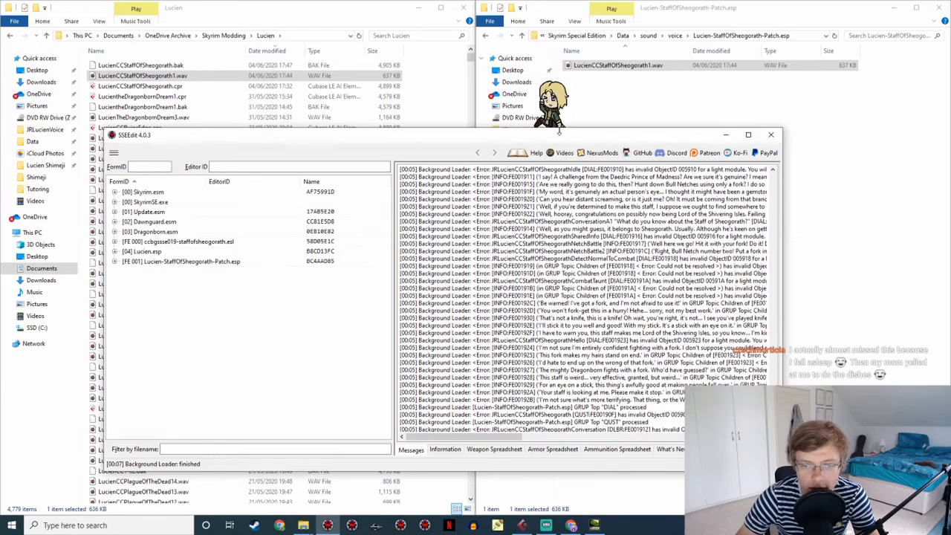
{"action": "scroll", "coordinate": [486, 231], "scroll_direction": "up", "scroll_amount": 3}
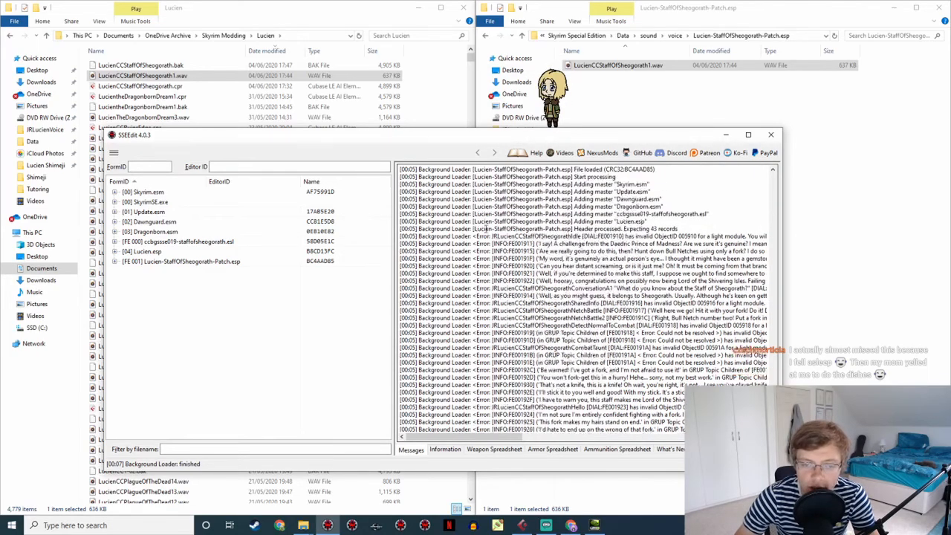
{"action": "scroll", "coordinate": [499, 242], "scroll_direction": "down", "scroll_amount": 6}
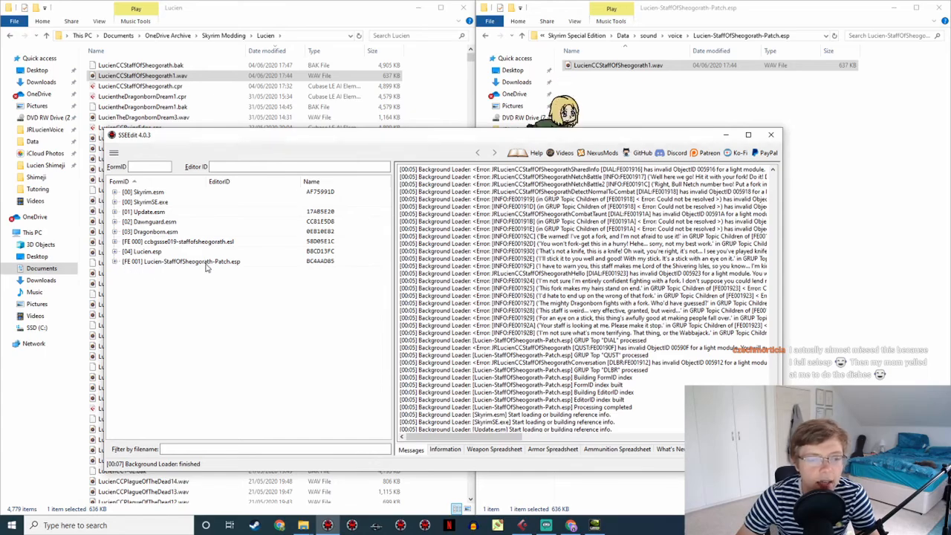
{"action": "left_click", "coordinate": [116, 264]}
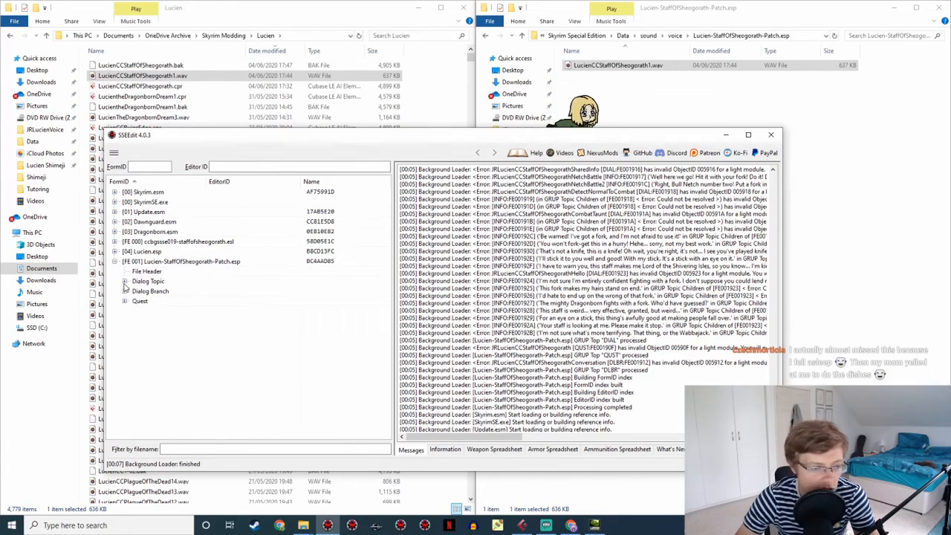
{"action": "left_click", "coordinate": [125, 282]}
{"action": "left_click", "coordinate": [135, 293]}
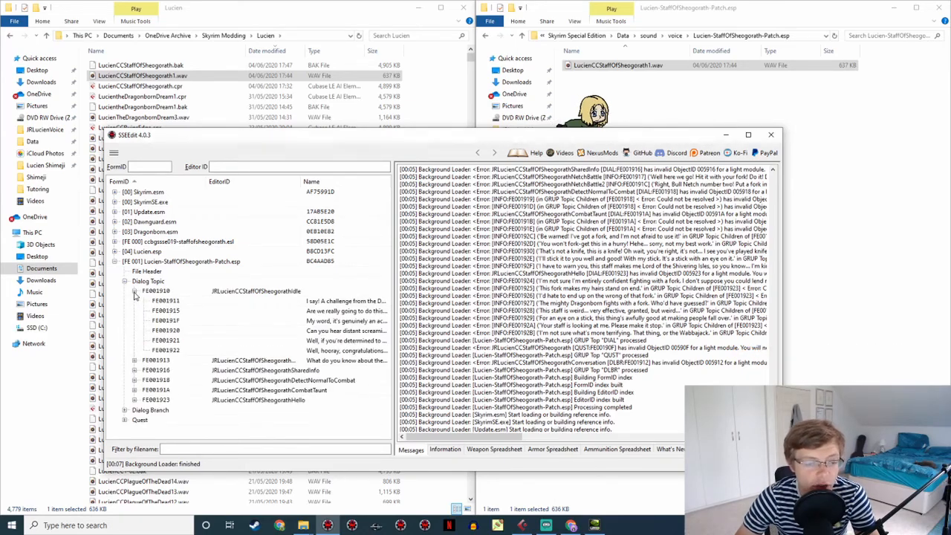
Collapse the patch's Dialog Topic records and view its File Header record
{"action": "left_click", "coordinate": [135, 292]}
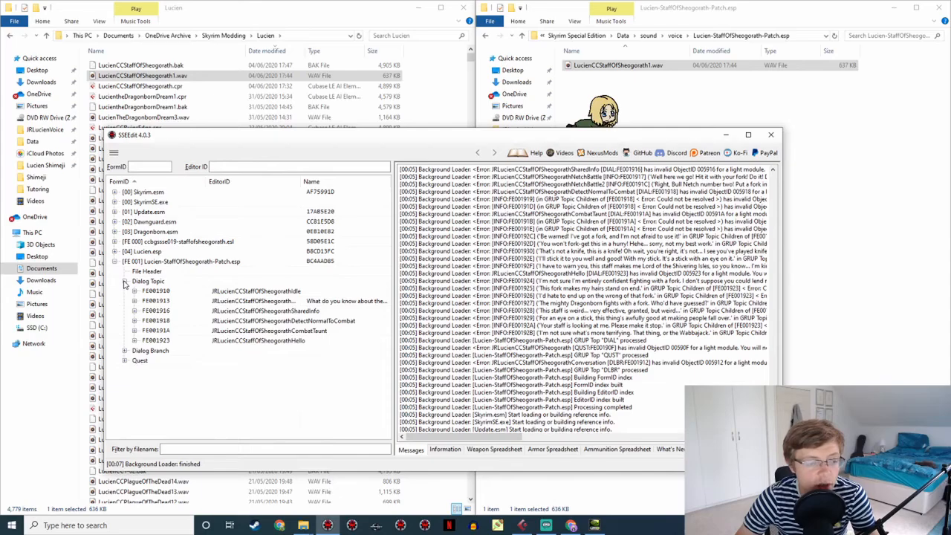
{"action": "left_click", "coordinate": [125, 282]}
{"action": "left_click", "coordinate": [146, 272]}
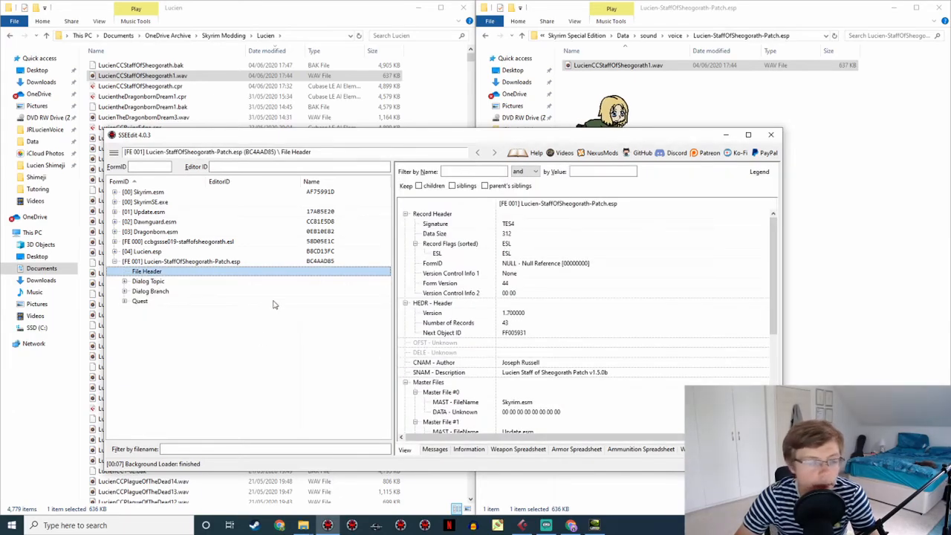
Renumber the FormIDs of Lucien-StaffOfSheogorath-Patch.esp starting from 800 and save the plugin
{"action": "left_click", "coordinate": [144, 262]}
{"action": "right_click", "coordinate": [146, 264]}
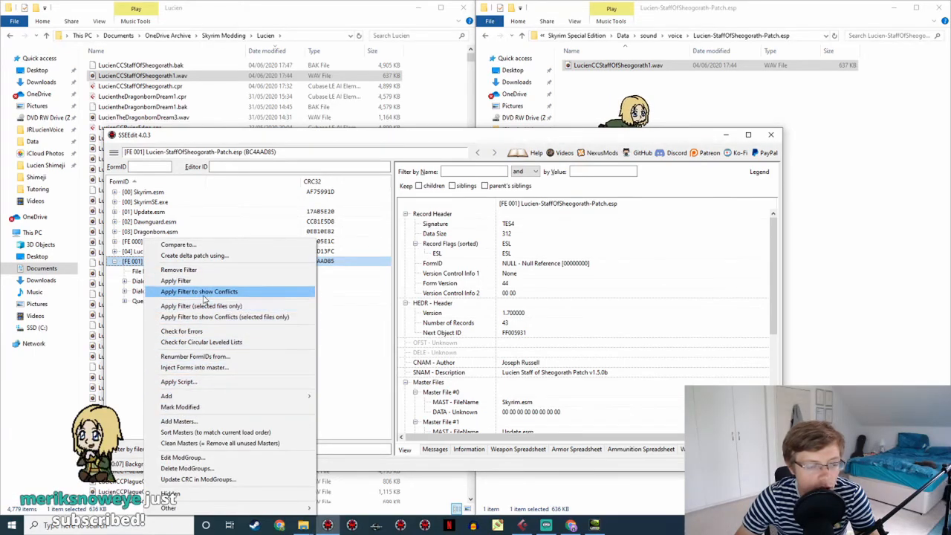
{"action": "left_click", "coordinate": [216, 357]}
{"action": "left_click", "coordinate": [536, 317]}
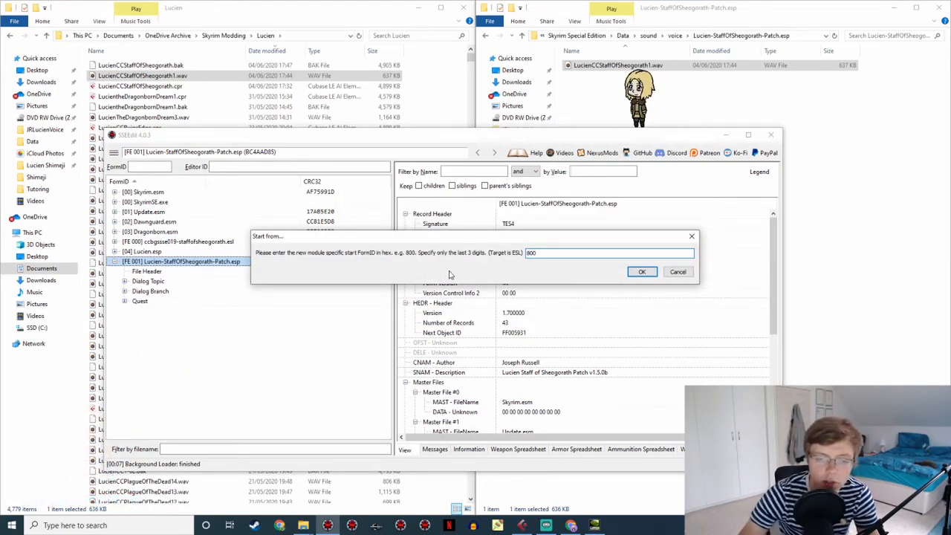
{"action": "left_click", "coordinate": [644, 272]}
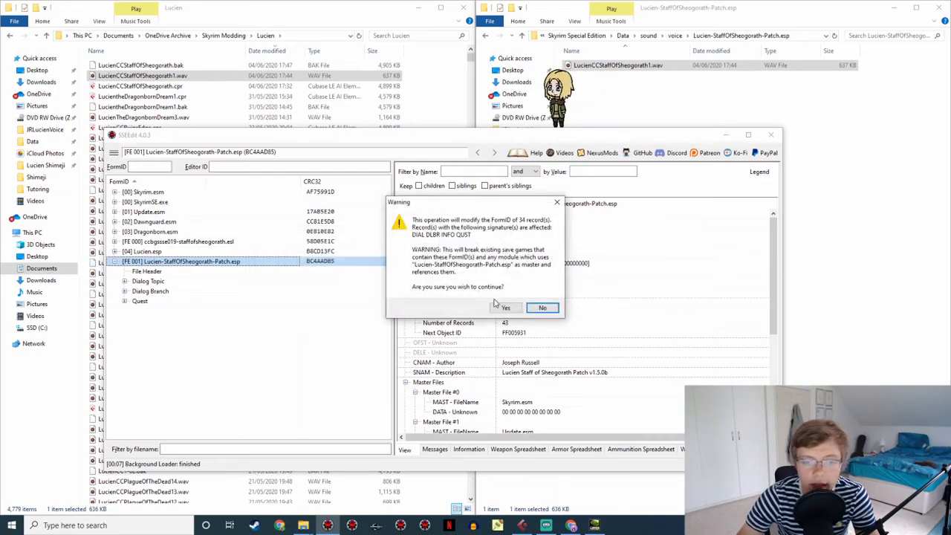
{"action": "left_click", "coordinate": [504, 308]}
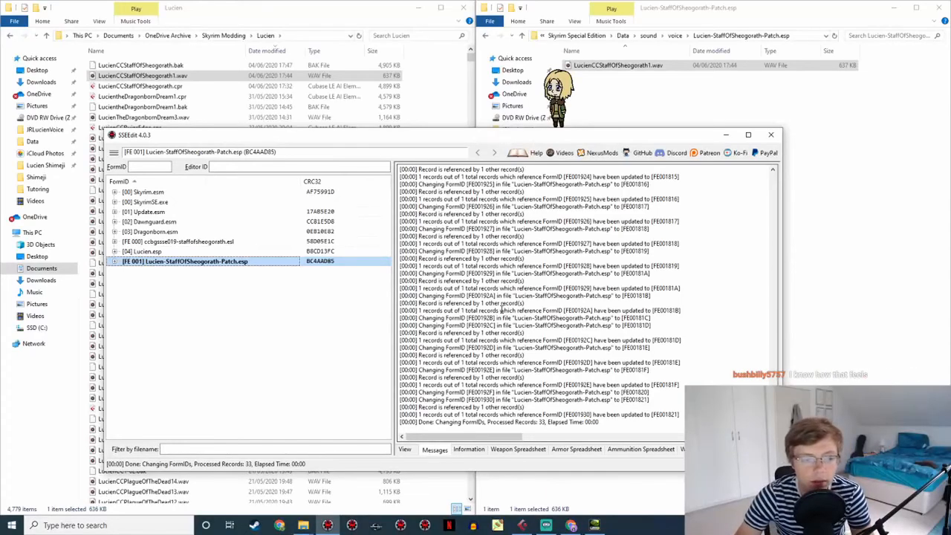
{"action": "key", "text": "ctrl+s"}
{"action": "left_click", "coordinate": [510, 464]}
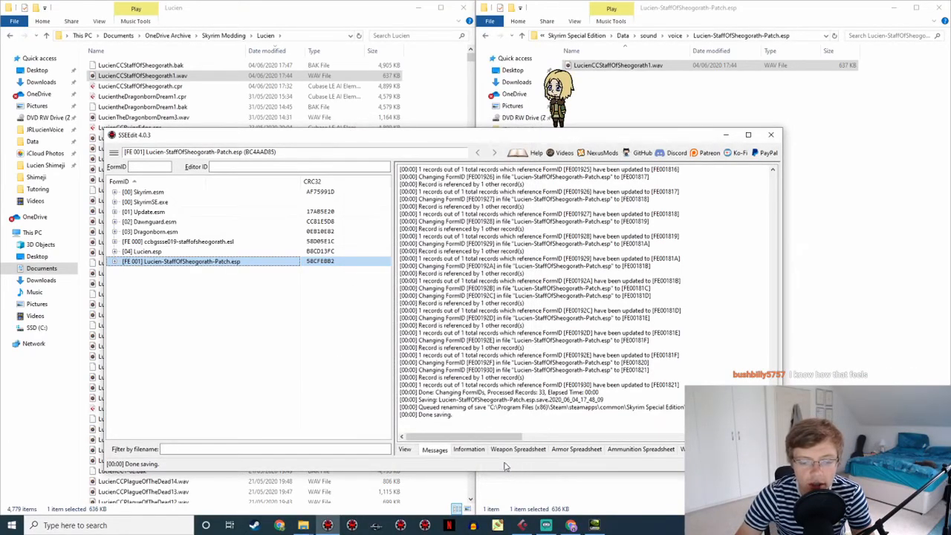
Check Lucien-StaffOfSheogorath-Patch.esp for errors and close SSEEdit
{"action": "right_click", "coordinate": [220, 268]}
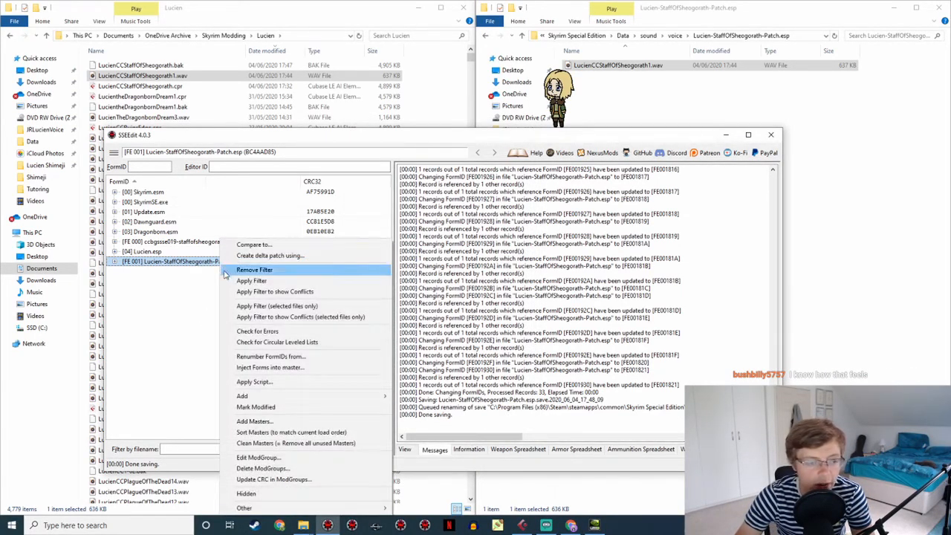
{"action": "left_click", "coordinate": [278, 334]}
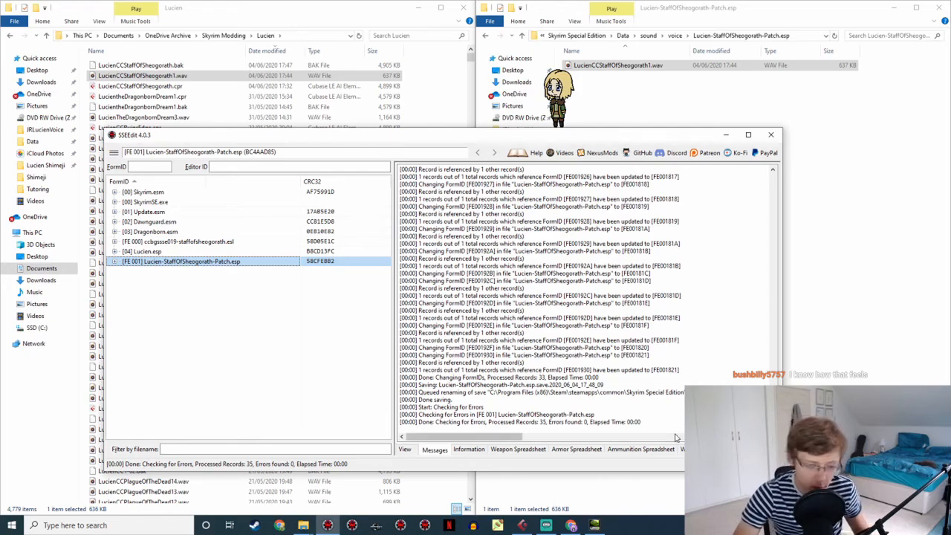
{"action": "left_click", "coordinate": [771, 136]}
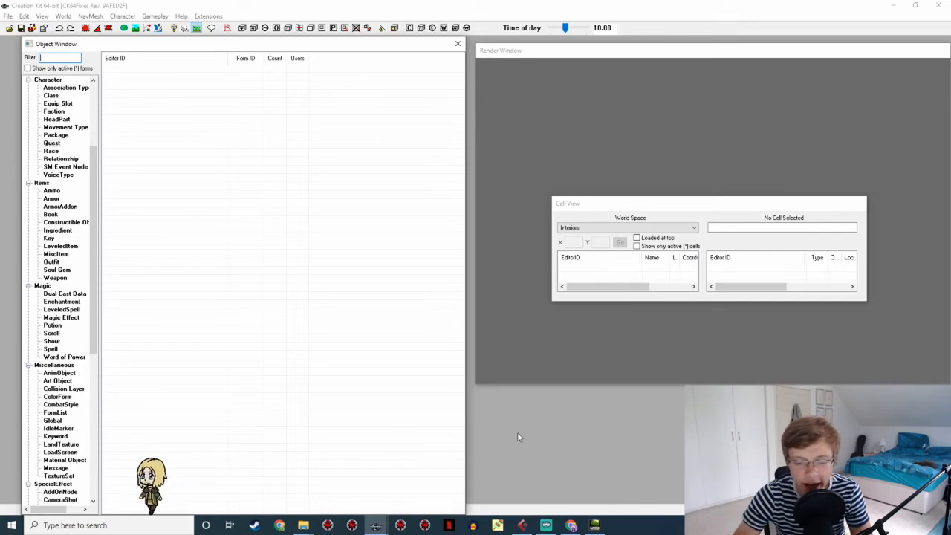
In the Creation Kit, load Lucien-StaffOfSheogorath-Patch.esp as the active file
{"action": "left_click", "coordinate": [8, 28]}
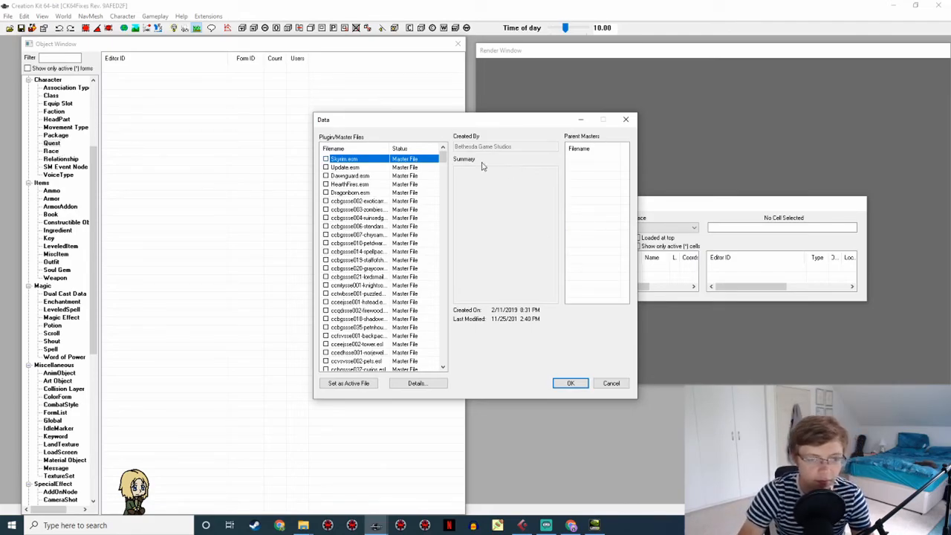
{"action": "left_click_drag", "start_coordinate": [443, 160], "coordinate": [440, 303]}
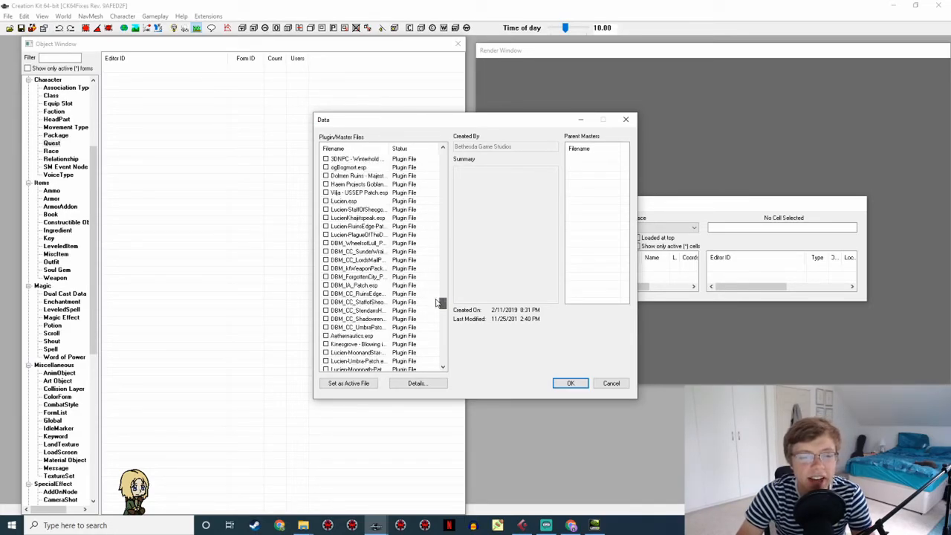
{"action": "scroll", "coordinate": [409, 295], "scroll_direction": "down", "scroll_amount": 2}
{"action": "scroll", "coordinate": [386, 301], "scroll_direction": "up", "scroll_amount": 3}
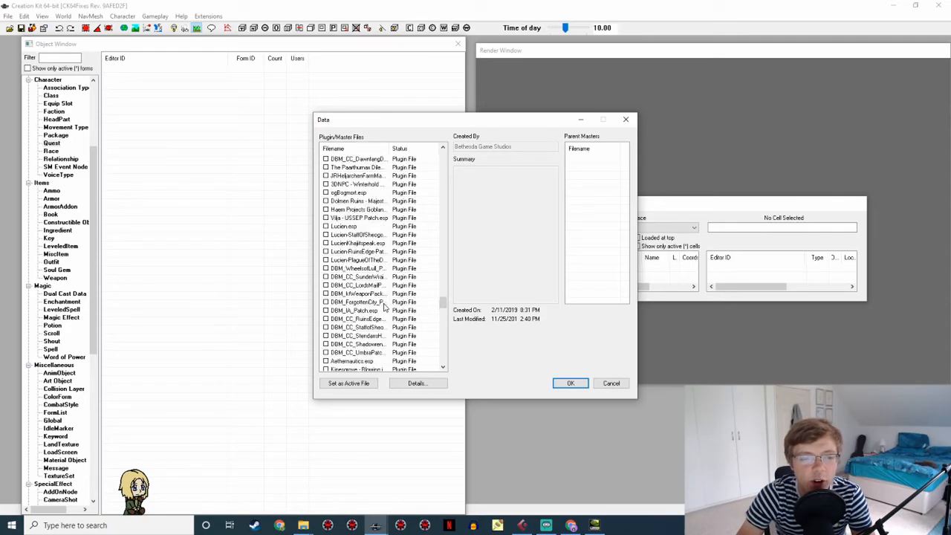
{"action": "scroll", "coordinate": [364, 248], "scroll_direction": "up", "scroll_amount": 1}
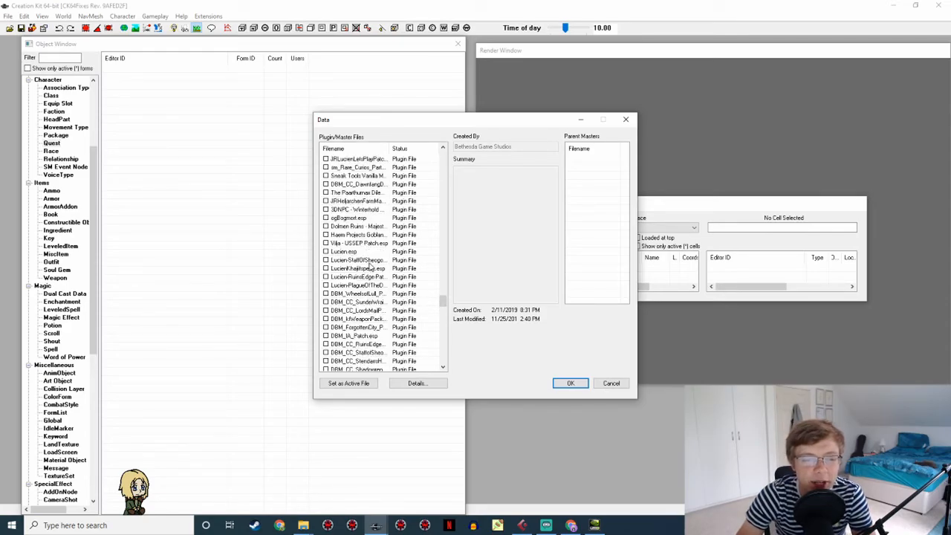
{"action": "left_click", "coordinate": [370, 260]}
{"action": "left_click", "coordinate": [364, 383]}
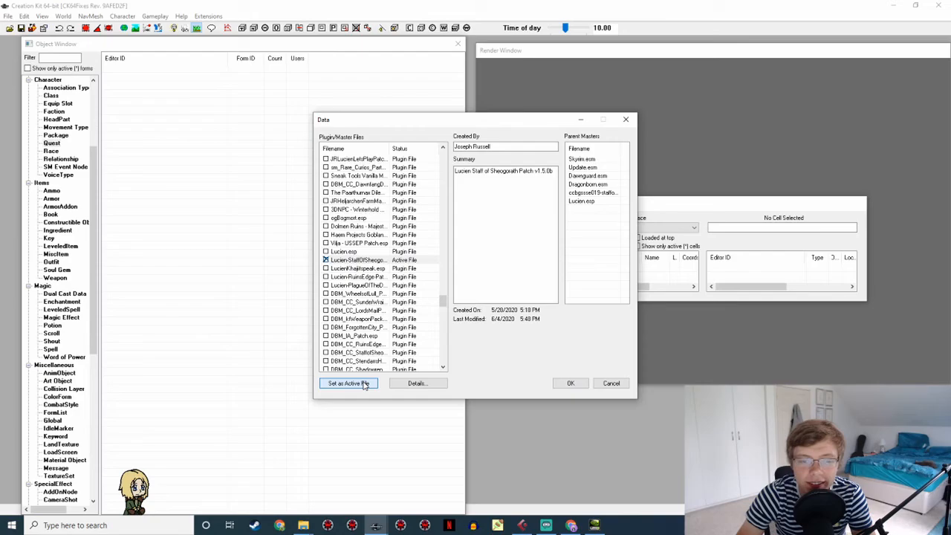
{"action": "left_click", "coordinate": [571, 384]}
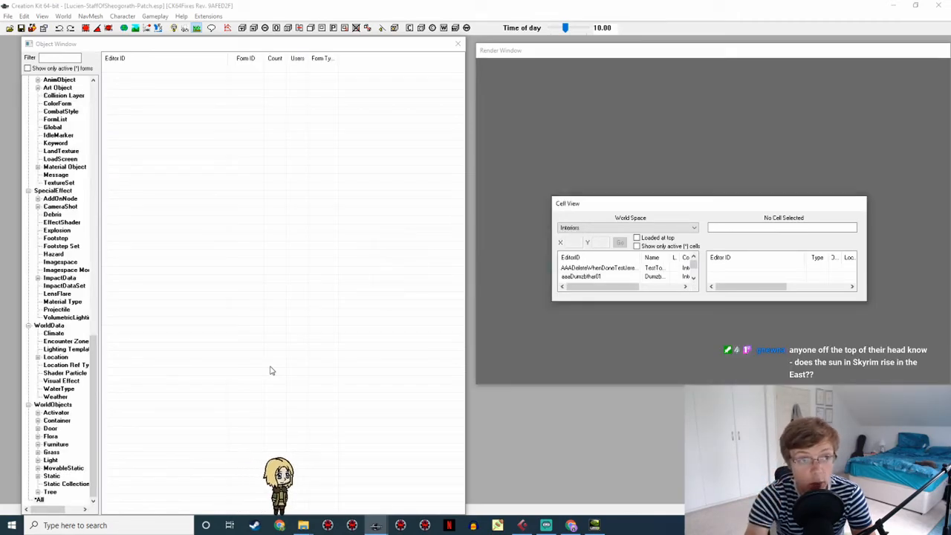
Show only active forms and open the player dialogue branch of the JRLucienCCStaffOfSheogorath quest
{"action": "left_click", "coordinate": [75, 67]}
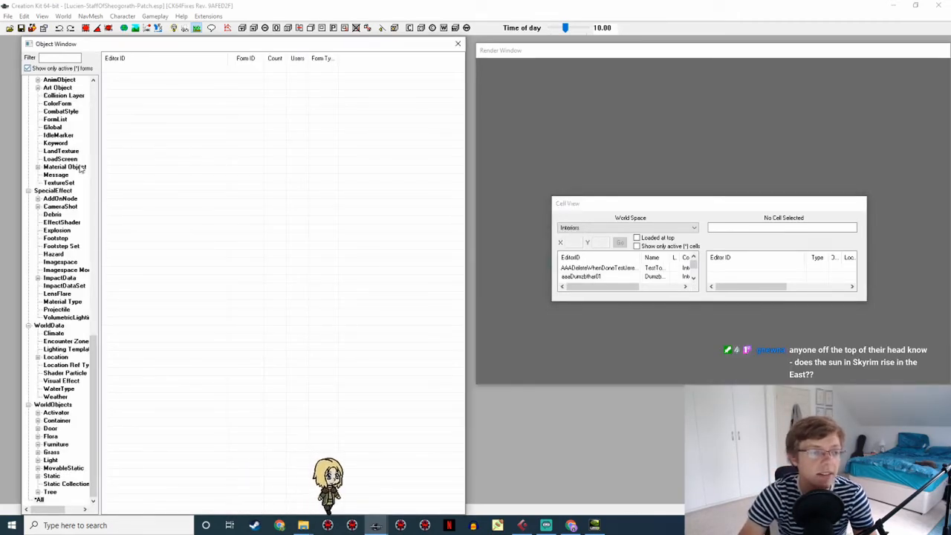
{"action": "scroll", "coordinate": [82, 169], "scroll_direction": "up", "scroll_amount": 20}
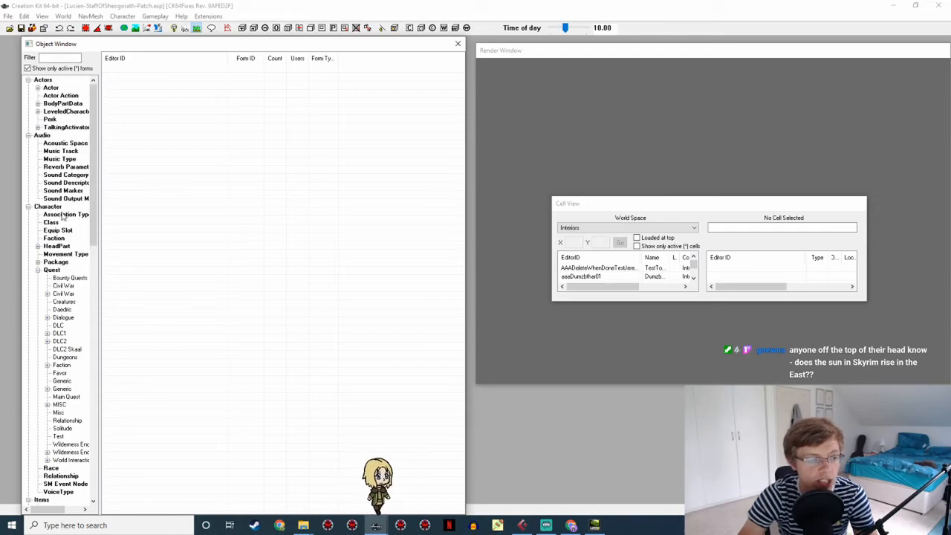
{"action": "left_click", "coordinate": [51, 269]}
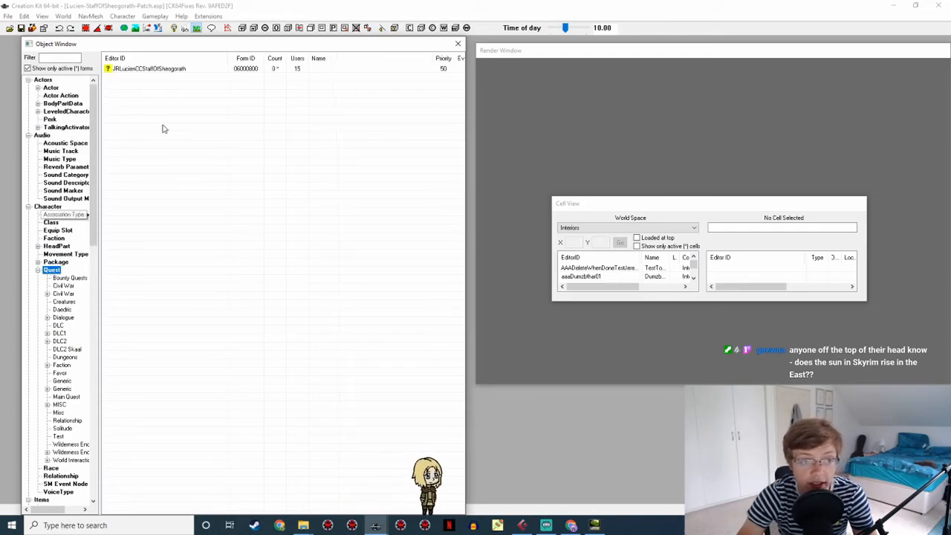
{"action": "double_click", "coordinate": [181, 69]}
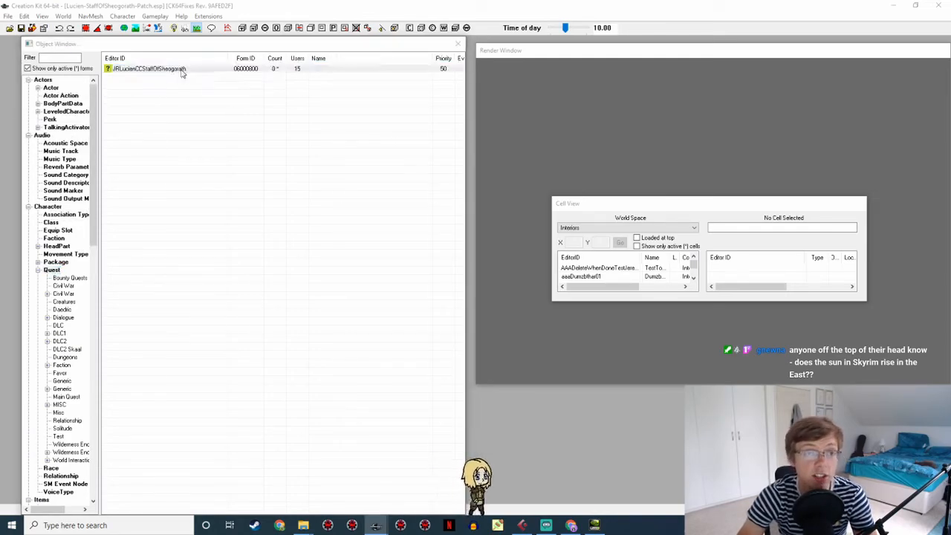
{"action": "left_click", "coordinate": [200, 153]}
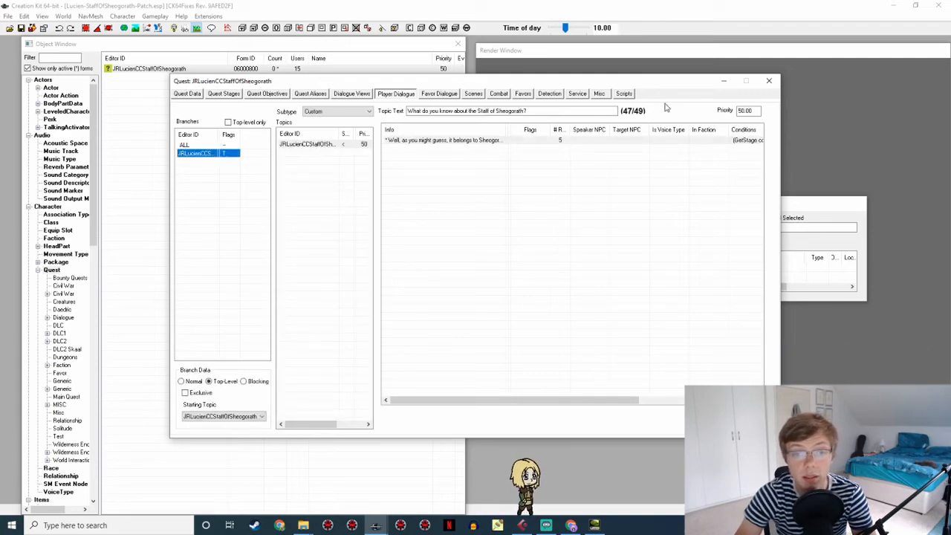
Open the first response to "What do you know about the Staff of Sheogorath?" and copy its voice filename
{"action": "double_click", "coordinate": [451, 141]}
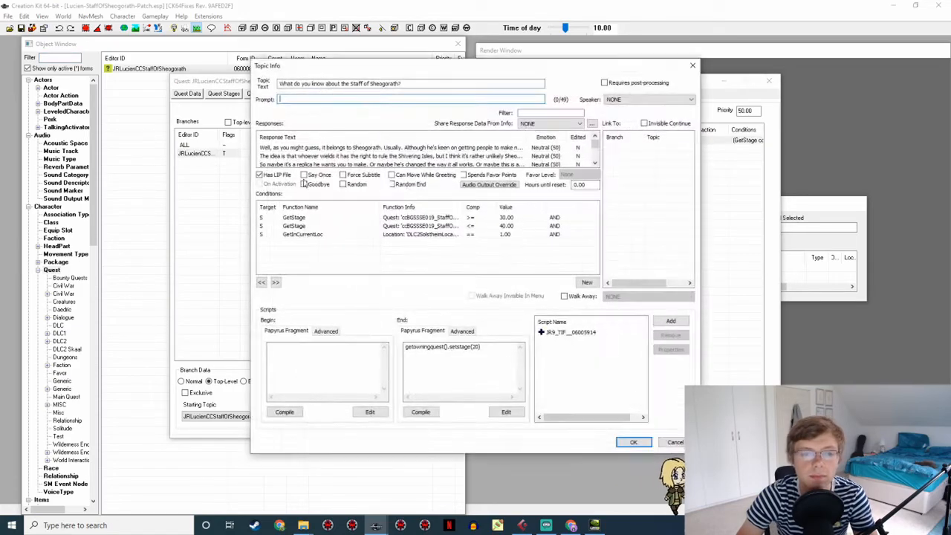
{"action": "double_click", "coordinate": [320, 148]}
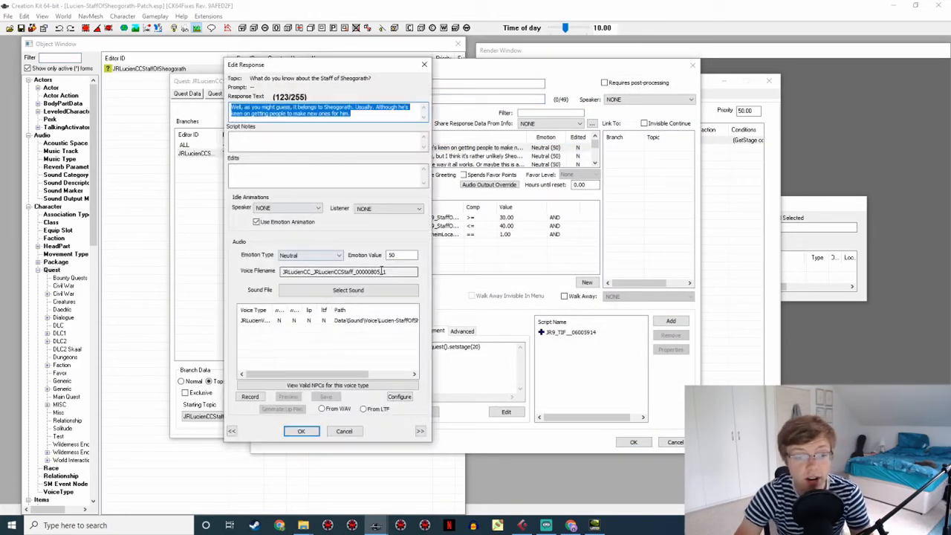
{"action": "left_click", "coordinate": [394, 272]}
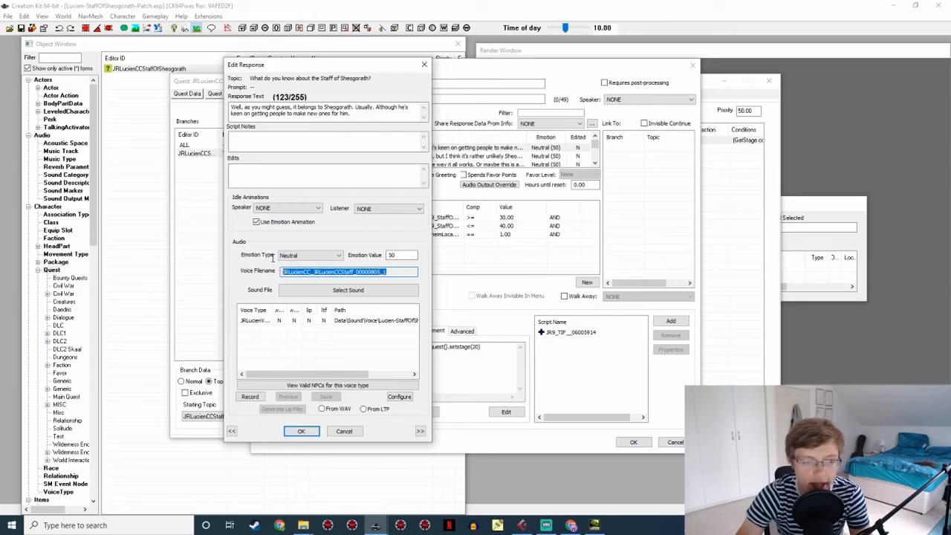
In File Explorer, rename LucienCCStaffOfSheogorath1.wav as JRLucienCC_JRLucienCCStaff_00000805_1, and reopen the first response in the Creation Kit to recheck its voice file
{"action": "mouse_move", "coordinate": [304, 525]}
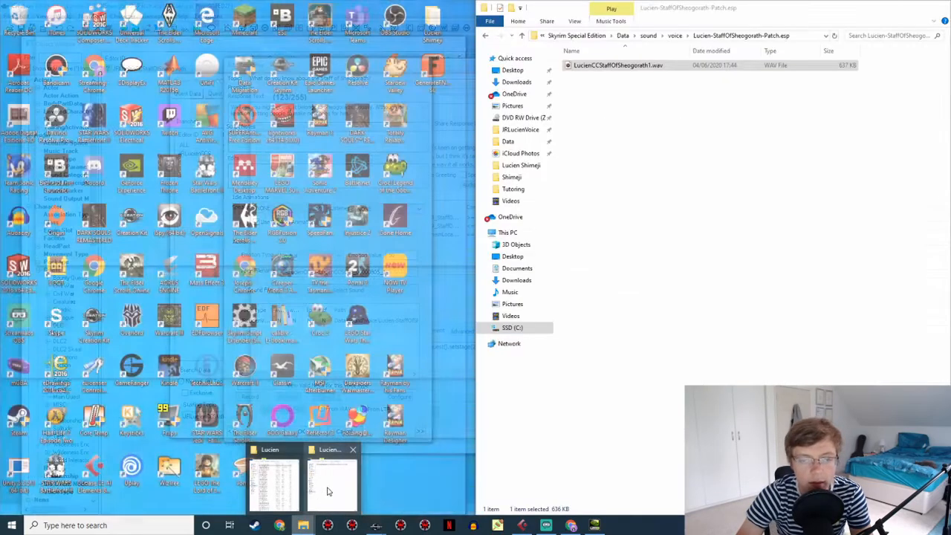
{"action": "left_click", "coordinate": [340, 475]}
{"action": "left_click", "coordinate": [640, 68]}
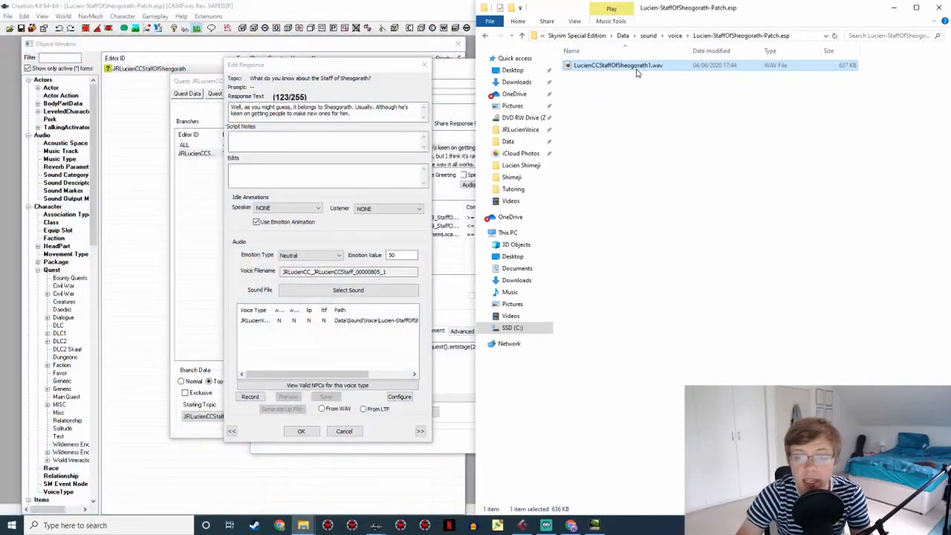
{"action": "type", "text": "JRLucienCC_JRLucienCCStaff_00000805_1"}
{"action": "left_click", "coordinate": [672, 139]}
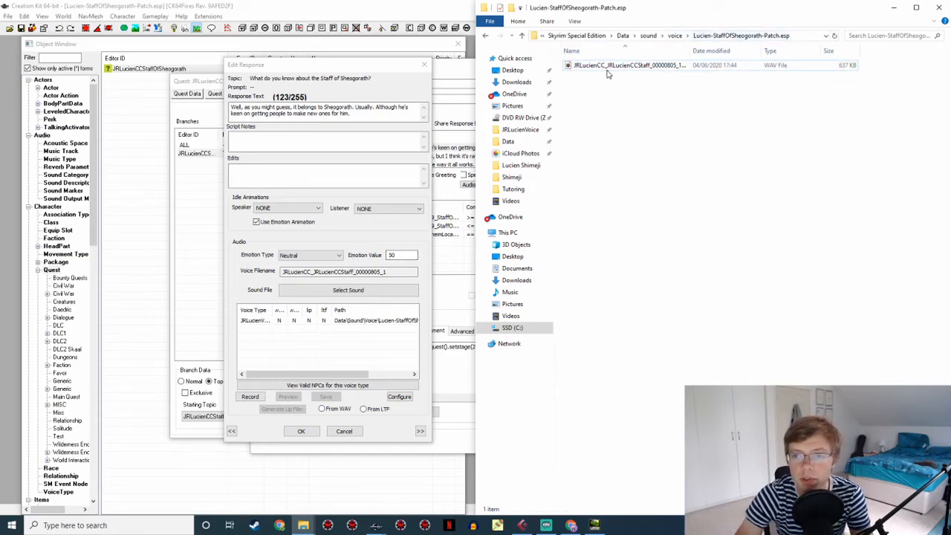
{"action": "left_click", "coordinate": [301, 431]}
{"action": "double_click", "coordinate": [281, 148]}
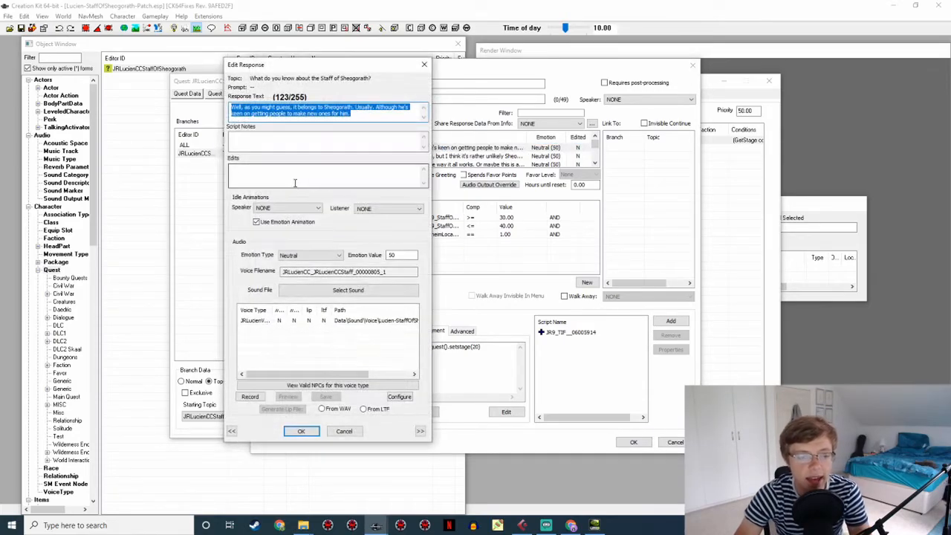
In File Explorer, create a JRLucienVoice folder beside the renamed WAV file and move the file into it, and close the response in the Creation Kit
{"action": "key", "text": "alt+Tab"}
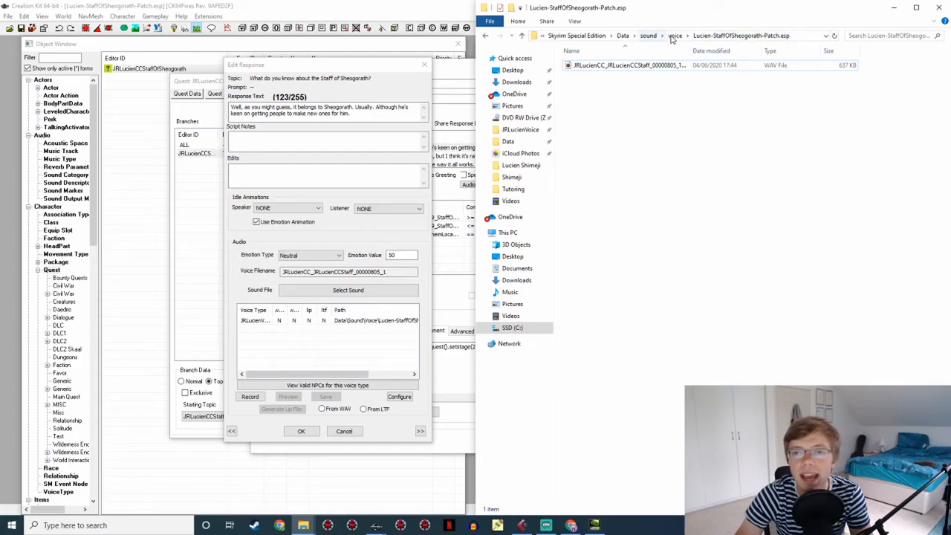
{"action": "right_click", "coordinate": [642, 90]}
{"action": "mouse_move", "coordinate": [744, 209]}
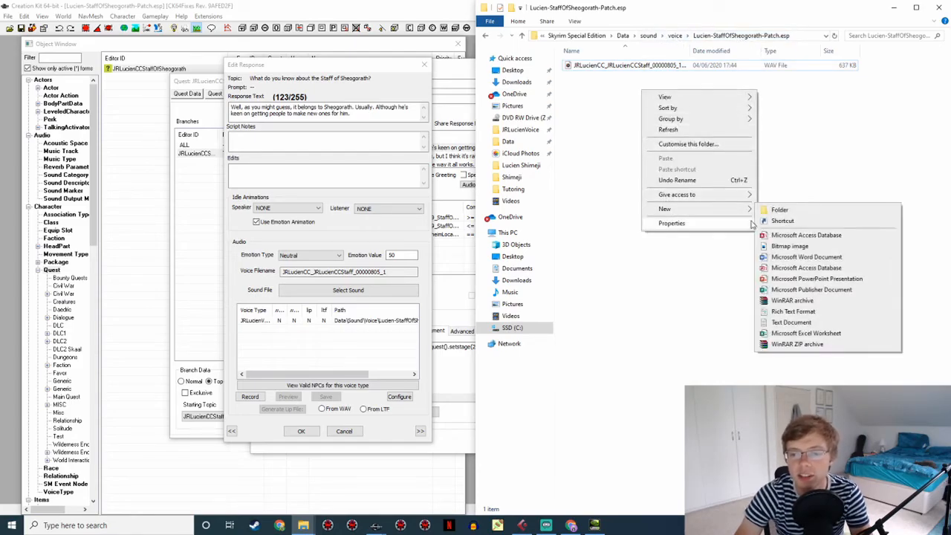
{"action": "left_click", "coordinate": [801, 211]}
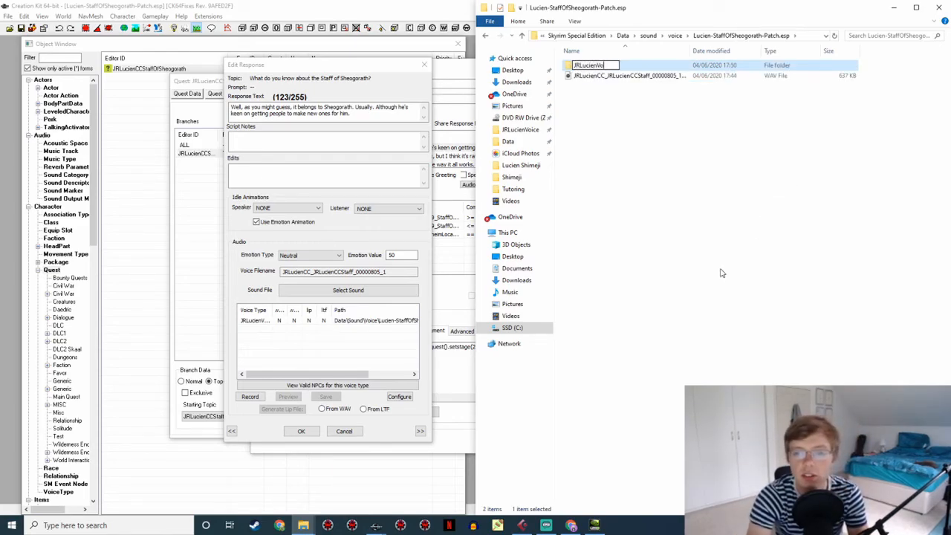
{"action": "left_click", "coordinate": [618, 75]}
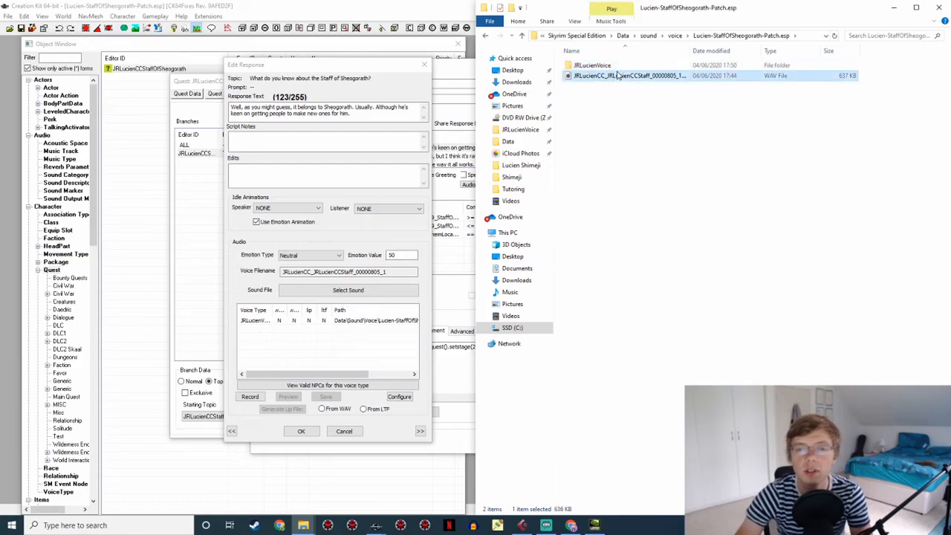
{"action": "left_click_drag", "start_coordinate": [601, 78], "coordinate": [602, 67]}
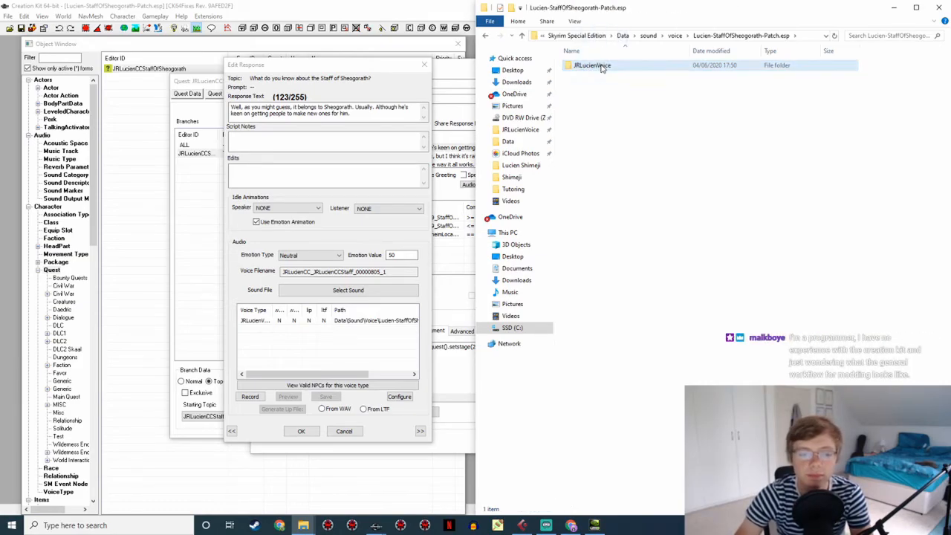
{"action": "double_click", "coordinate": [609, 67]}
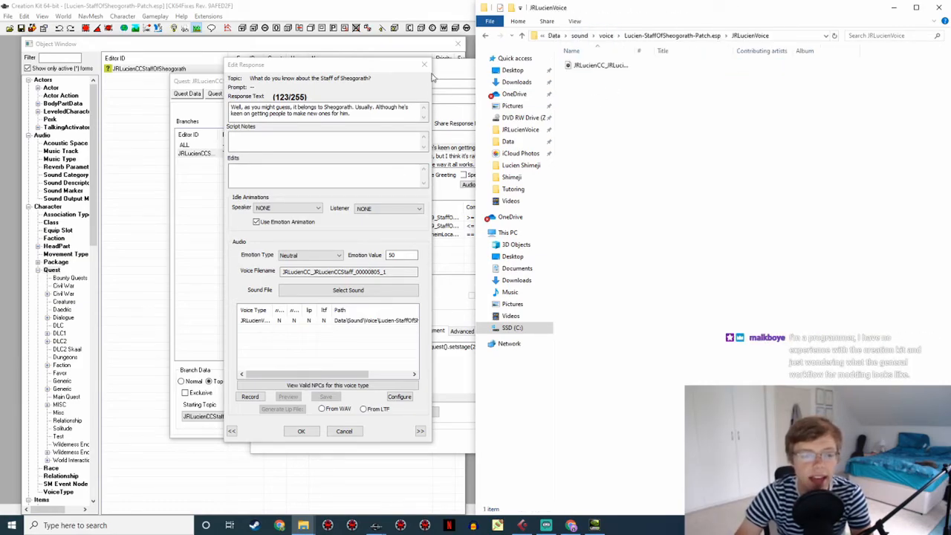
{"action": "left_click", "coordinate": [424, 65]}
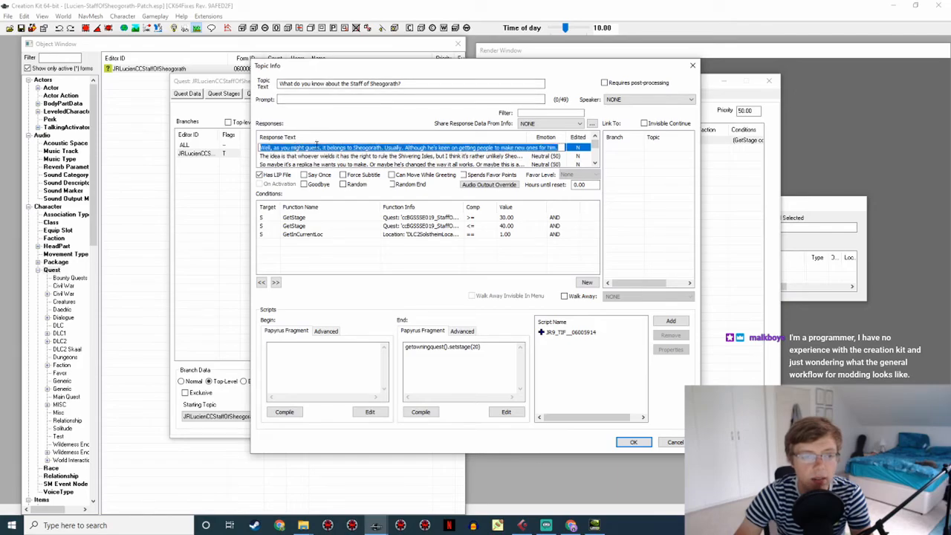
Generate a lip file from WAV for the first response's JRLucienVoice entry, and reopen the response to check its voice files
{"action": "double_click", "coordinate": [317, 147]}
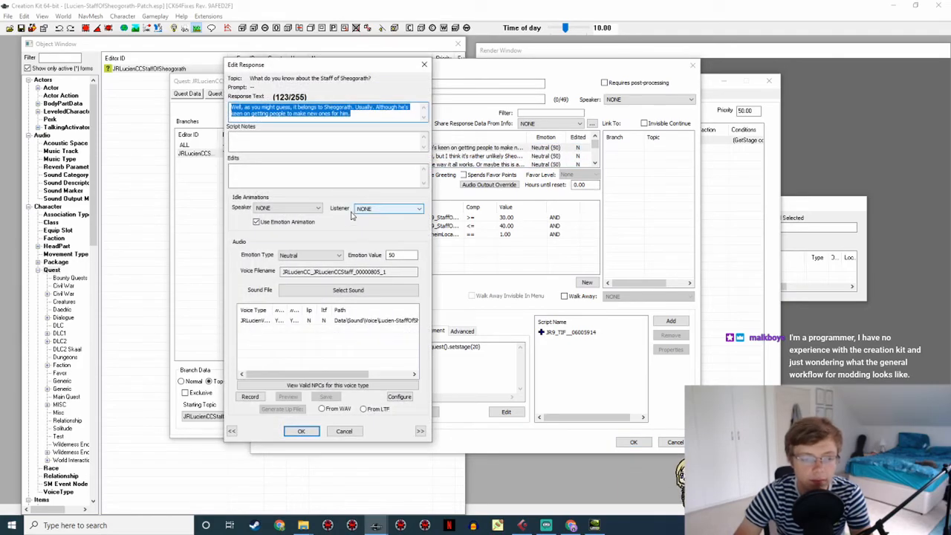
{"action": "left_click", "coordinate": [301, 320]}
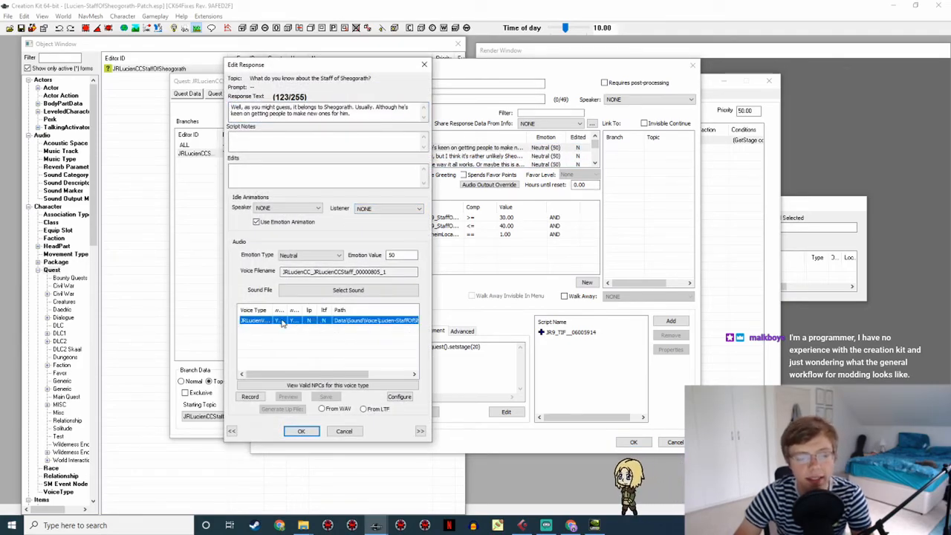
{"action": "left_click", "coordinate": [324, 409]}
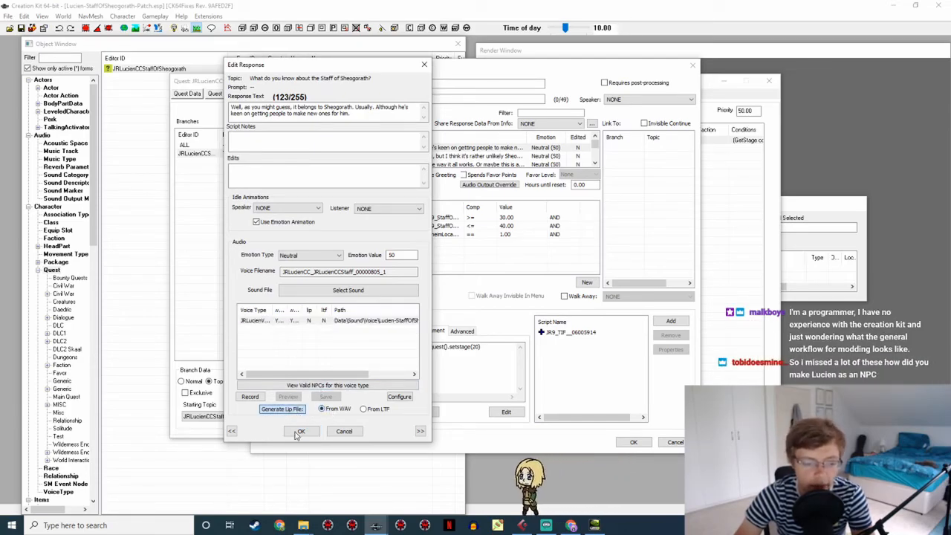
{"action": "left_click", "coordinate": [299, 432]}
{"action": "double_click", "coordinate": [428, 152]}
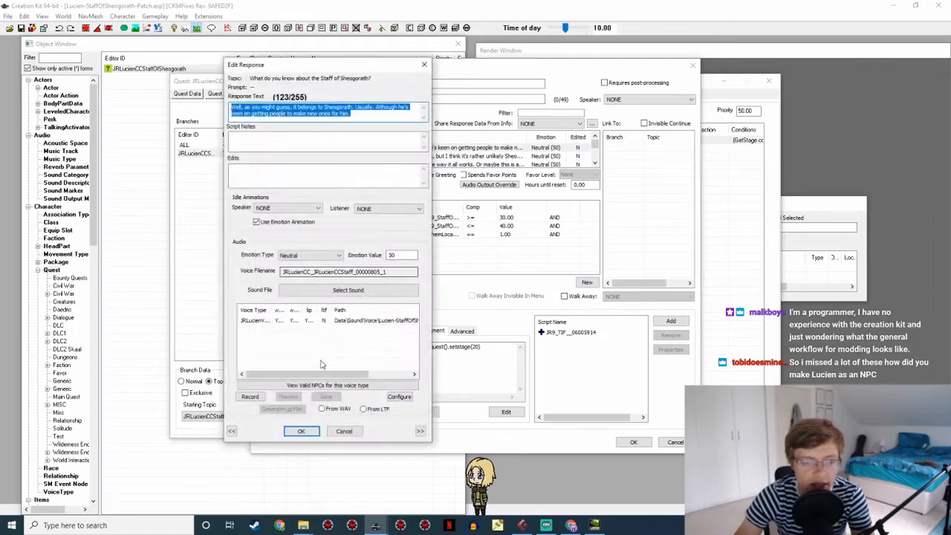
{"action": "left_click", "coordinate": [301, 431]}
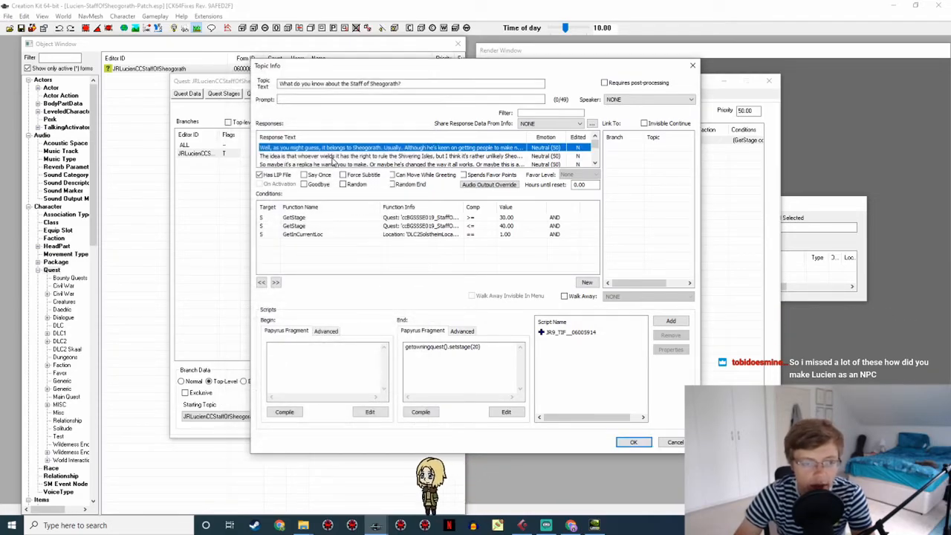
Check the second response's voice file entry, and close the response, its topic info and the quest
{"action": "double_click", "coordinate": [332, 156]}
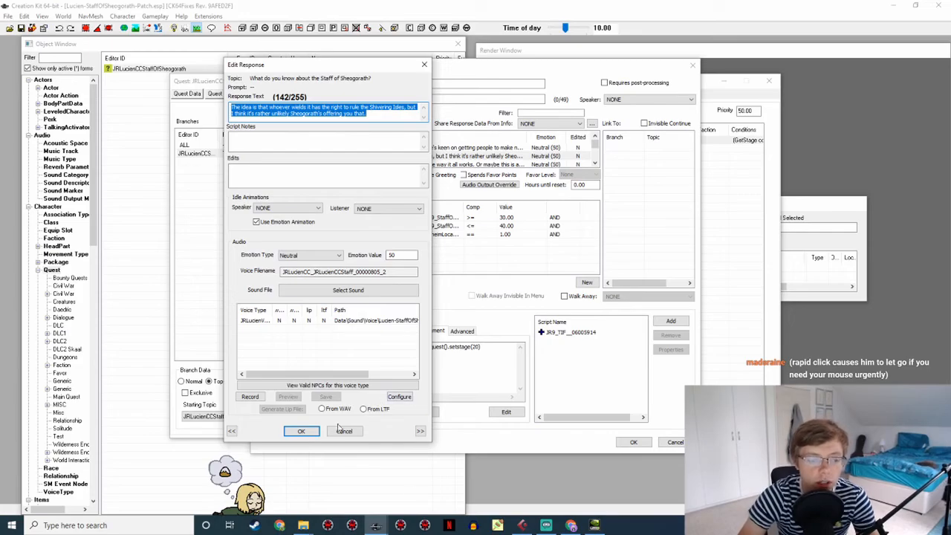
{"action": "left_click", "coordinate": [301, 431]}
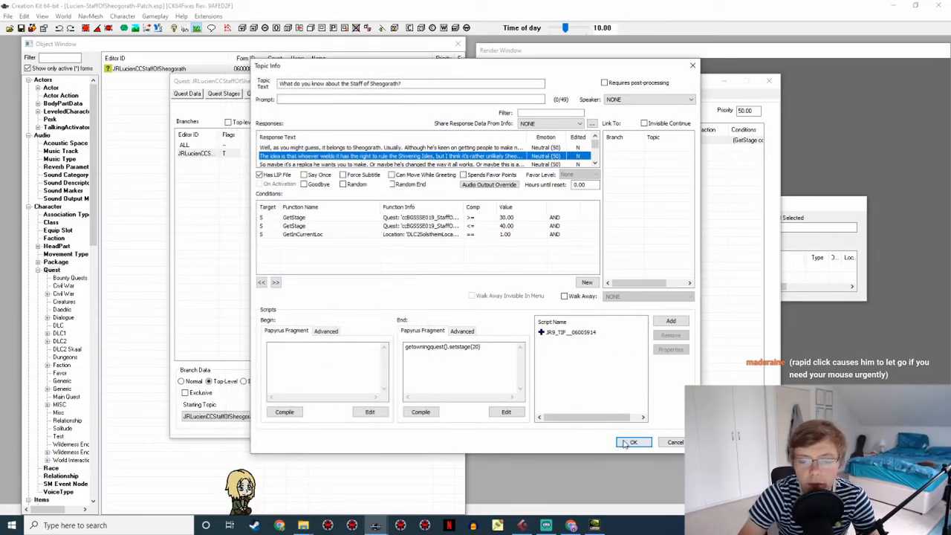
{"action": "left_click", "coordinate": [632, 442]}
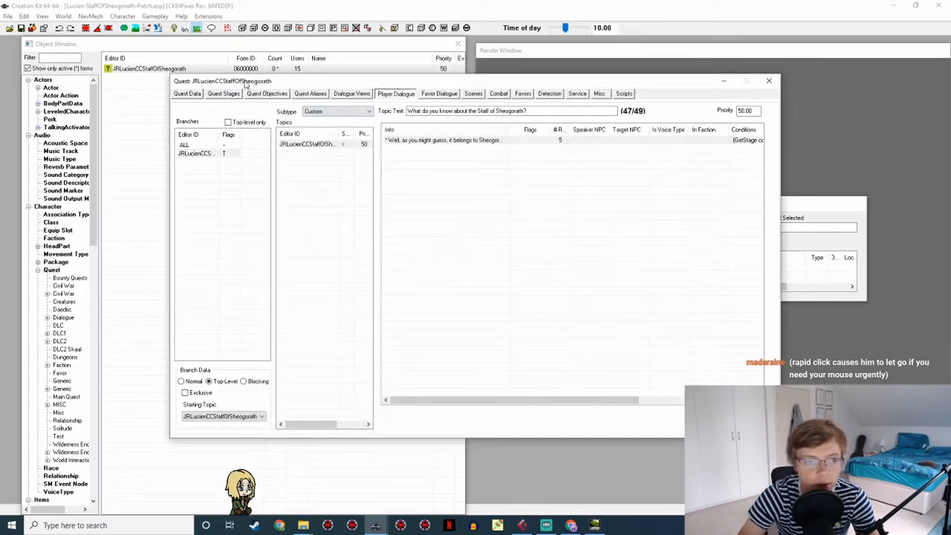
{"action": "left_click_drag", "start_coordinate": [245, 84], "coordinate": [200, 88]}
{"action": "left_click", "coordinate": [693, 428]}
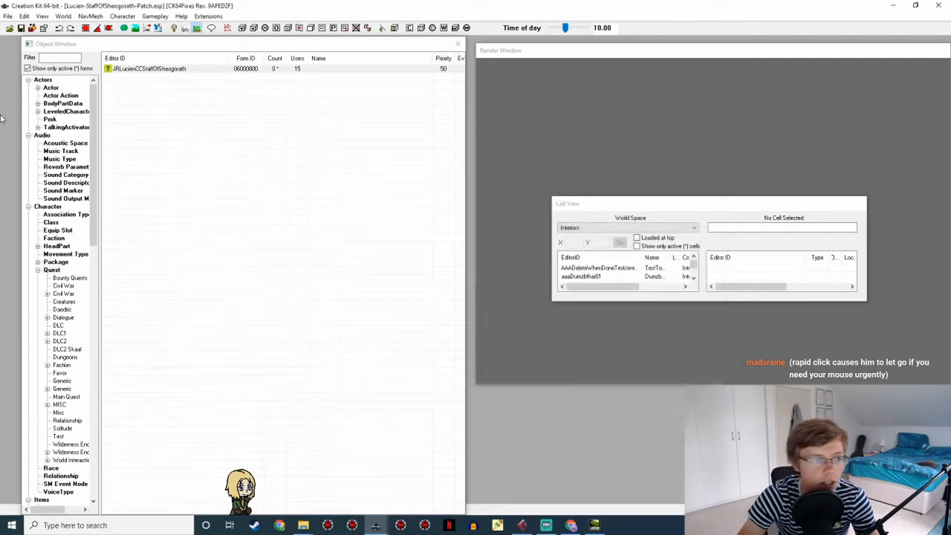
{"action": "left_click", "coordinate": [50, 88]}
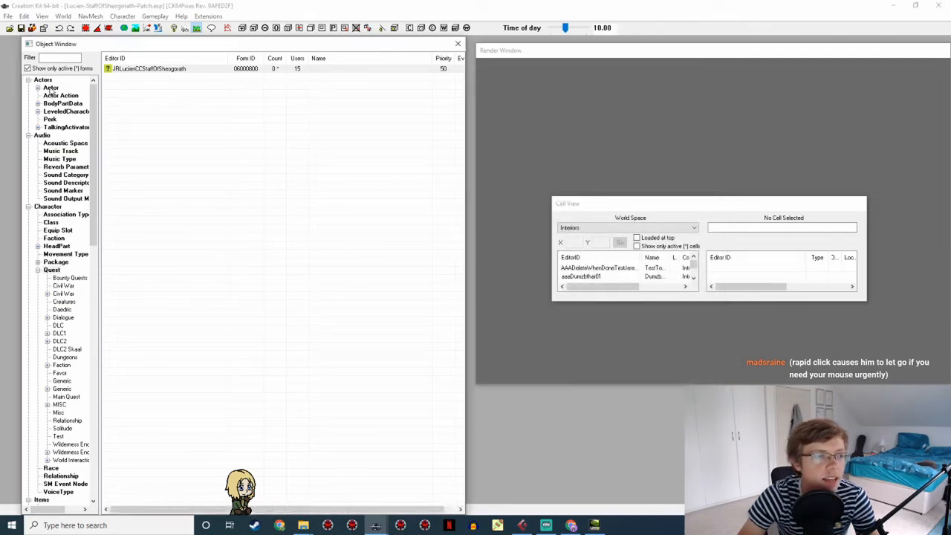
{"action": "left_click", "coordinate": [54, 66]}
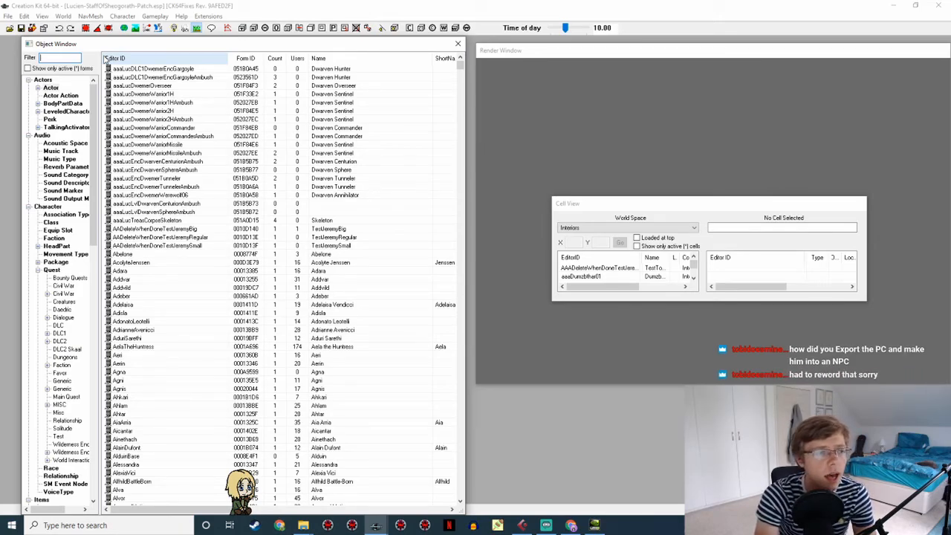
{"action": "type", "text": "n"}
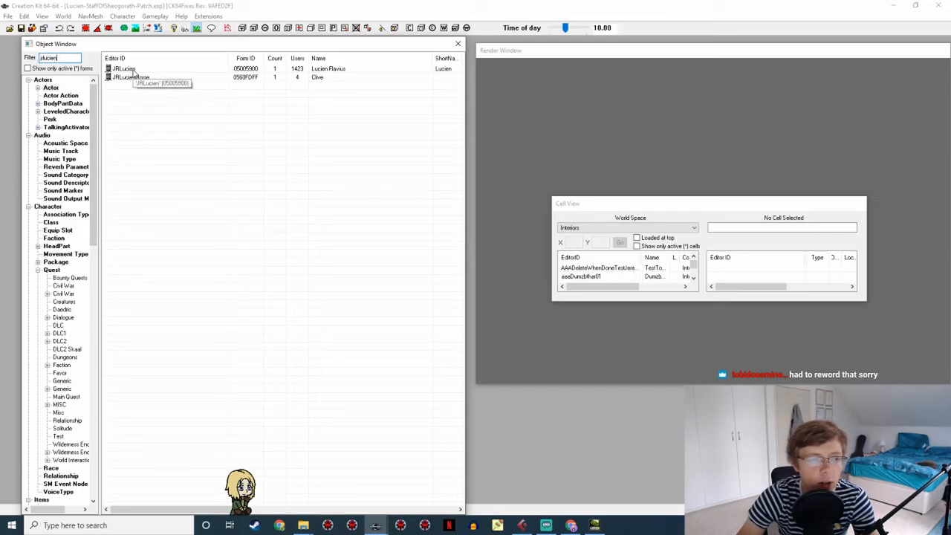
{"action": "right_click", "coordinate": [131, 101]}
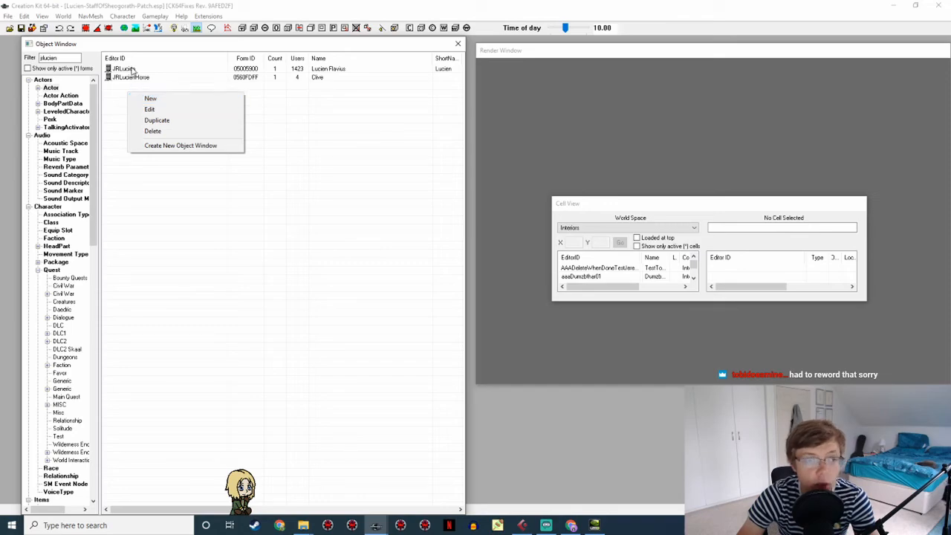
{"action": "left_click", "coordinate": [133, 69]}
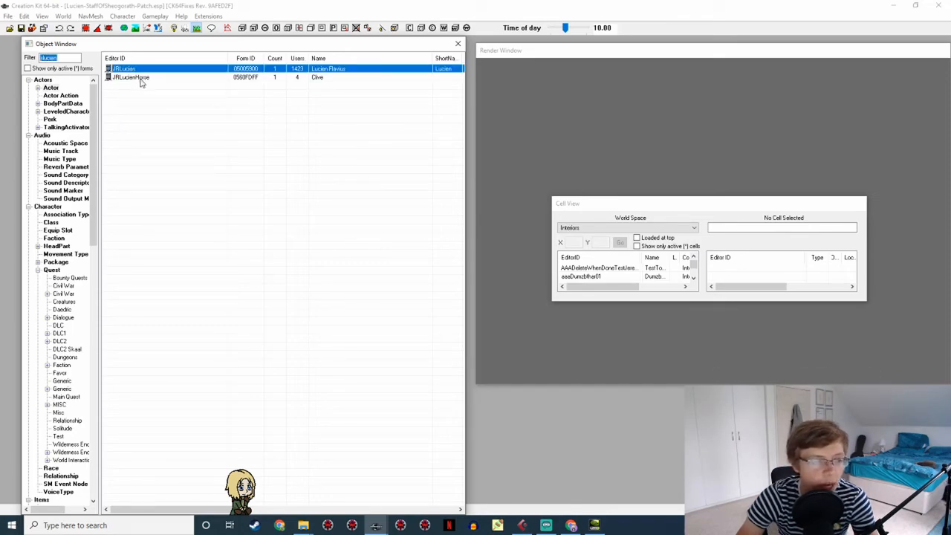
{"action": "double_click", "coordinate": [159, 73]}
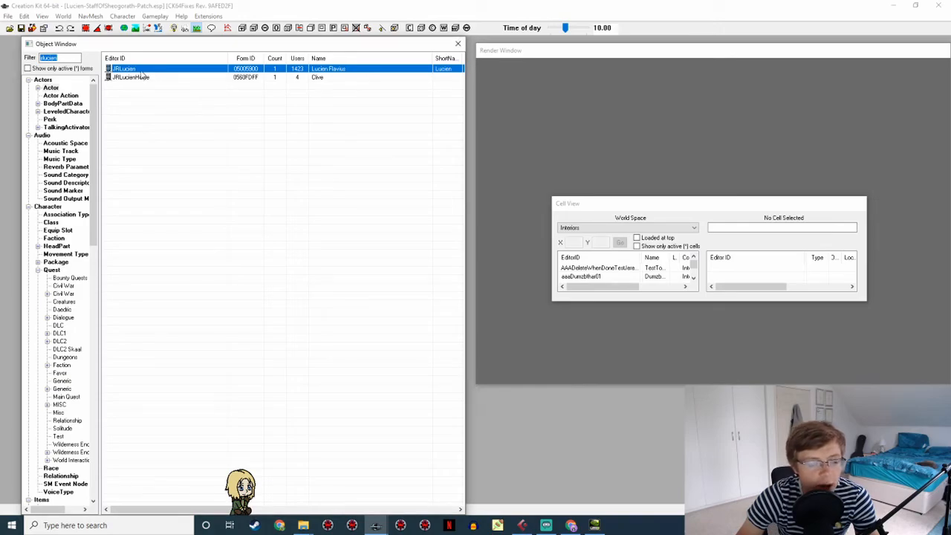
{"action": "double_click", "coordinate": [141, 71]}
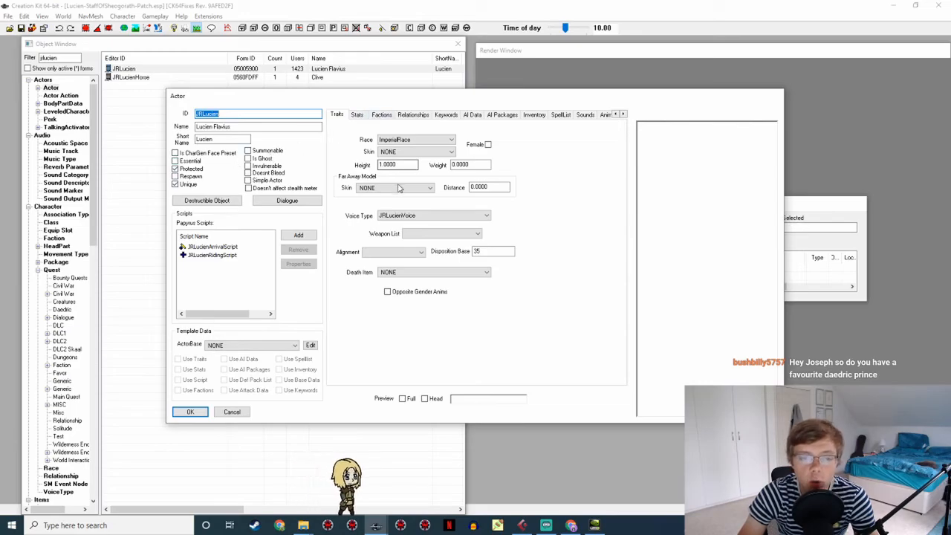
Review JRLucien's stats, factions and inventory, and show the head preview
{"action": "left_click", "coordinate": [362, 117]}
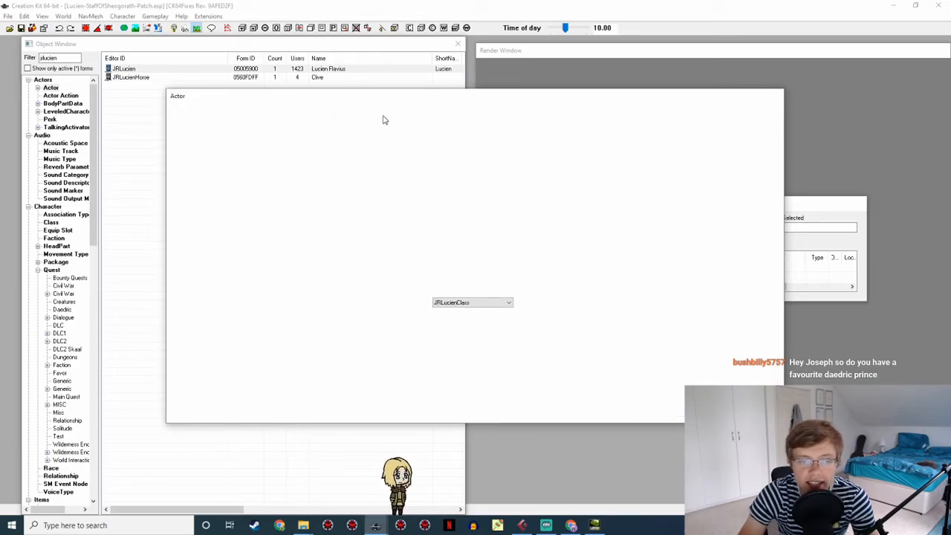
{"action": "left_click", "coordinate": [382, 117]}
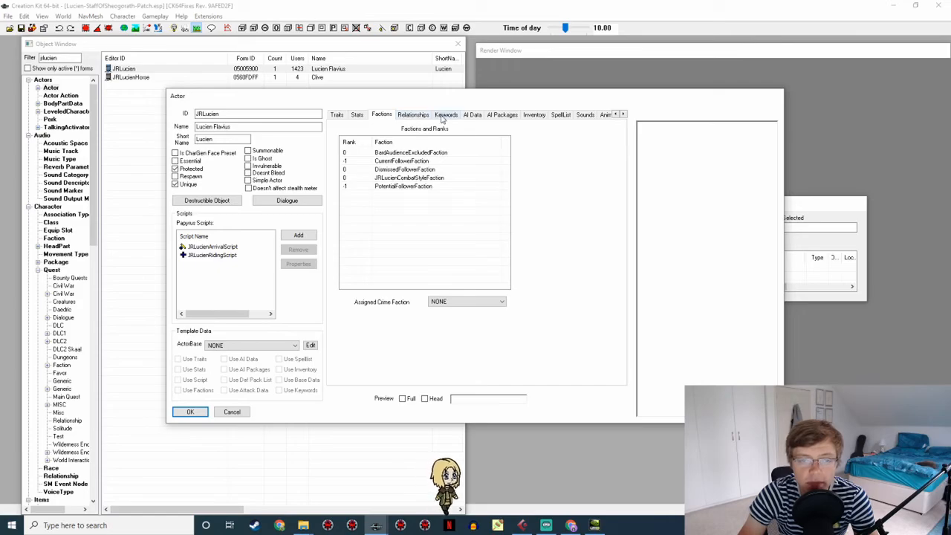
{"action": "left_click", "coordinate": [532, 118]}
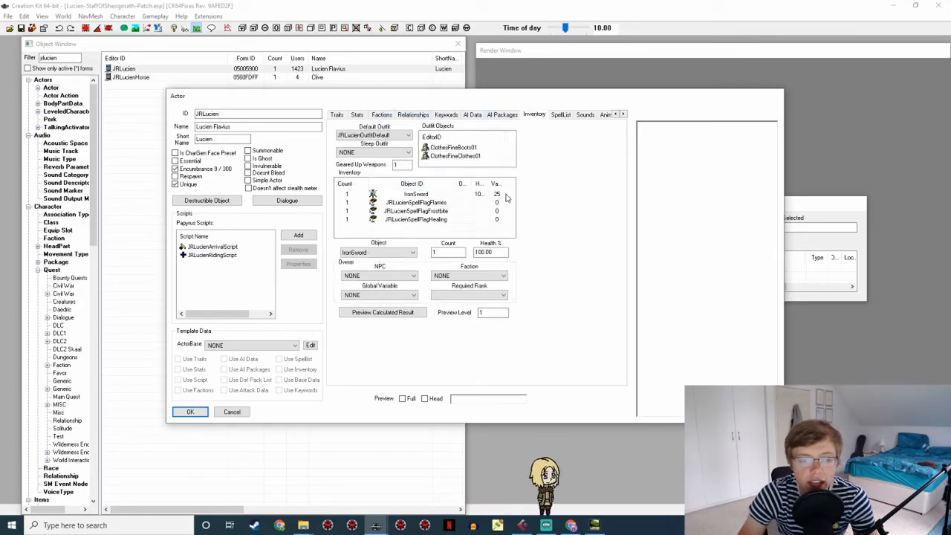
{"action": "left_click", "coordinate": [425, 399]}
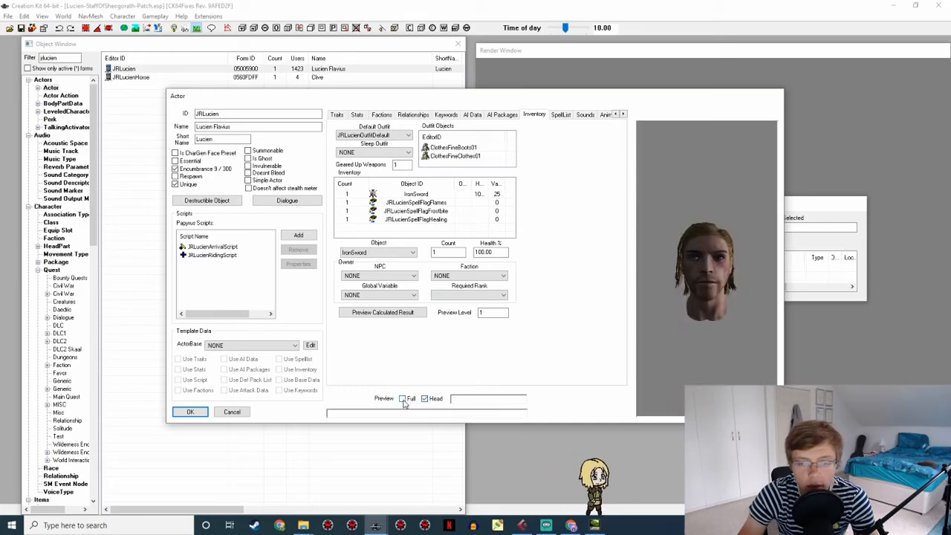
{"action": "mouse_move", "coordinate": [739, 317]}
{"action": "left_mouse_down"}
{"action": "mouse_move", "coordinate": [643, 336]}
{"action": "mouse_move", "coordinate": [730, 343]}
{"action": "mouse_move", "coordinate": [814, 325]}
{"action": "mouse_move", "coordinate": [794, 337]}
{"action": "mouse_move", "coordinate": [742, 305]}
{"action": "left_mouse_up"}
Examine JRLucien's Character Gen Parts alongside the rotated head preview, and close the actor without saving
{"action": "left_click", "coordinate": [624, 115]}
{"action": "left_click", "coordinate": [625, 115]}
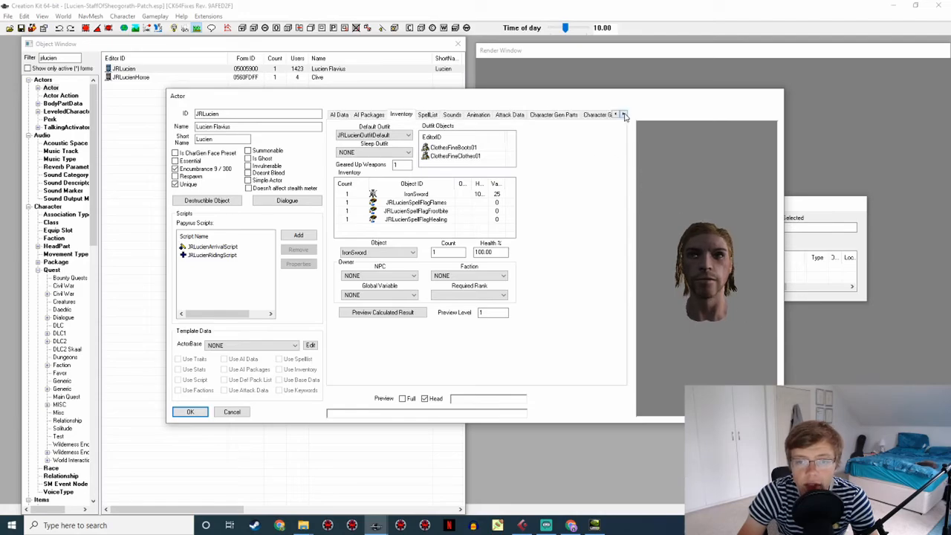
{"action": "left_click", "coordinate": [625, 115]}
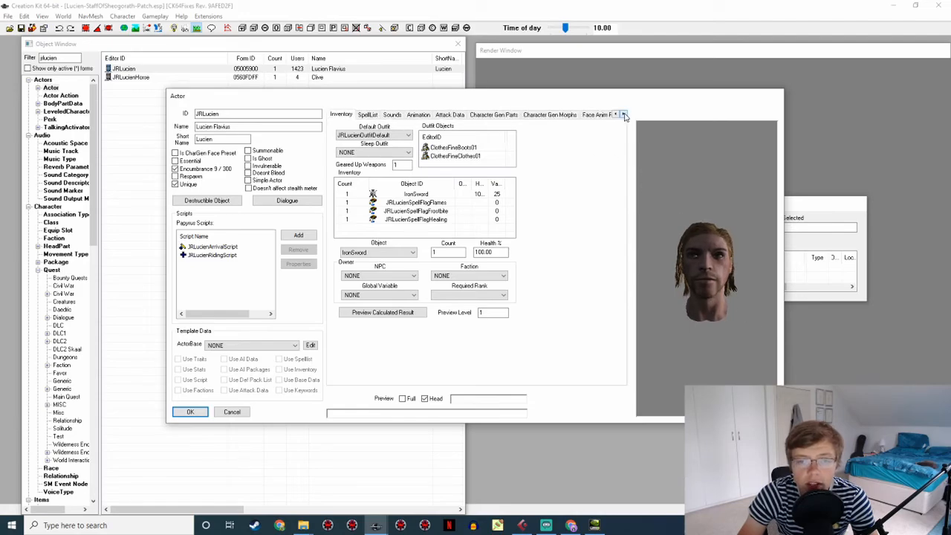
{"action": "left_click", "coordinate": [494, 116]}
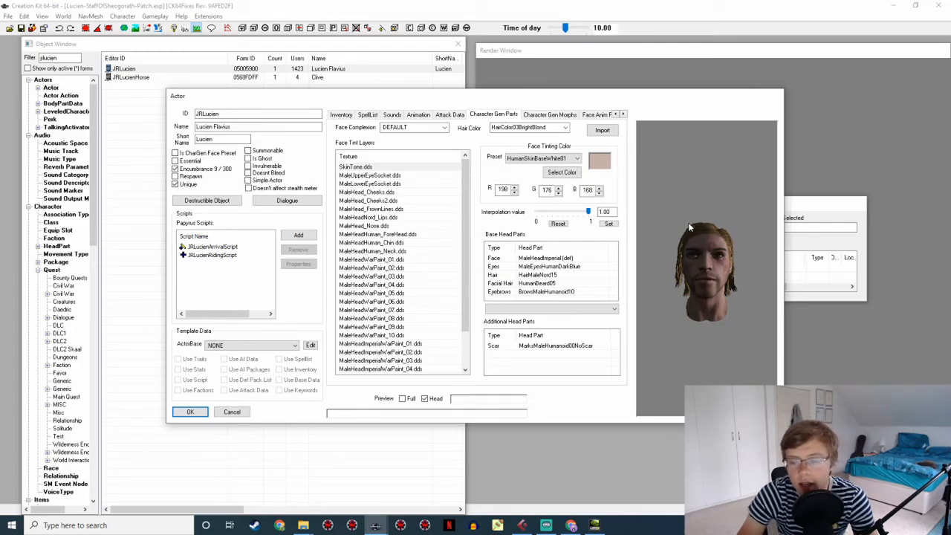
{"action": "left_click_drag", "start_coordinate": [685, 236], "coordinate": [671, 236]}
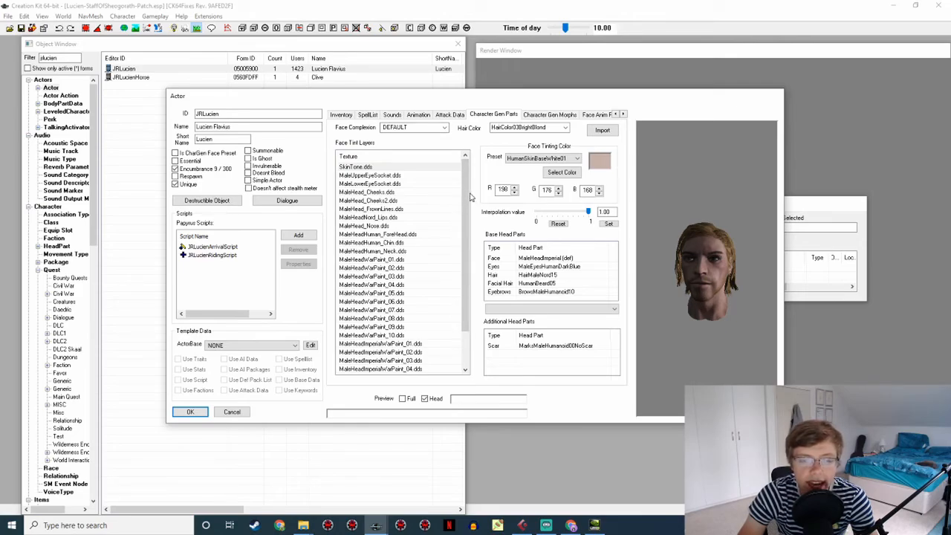
{"action": "mouse_move", "coordinate": [468, 195]}
{"action": "left_mouse_down"}
{"action": "mouse_move", "coordinate": [468, 229]}
{"action": "mouse_move", "coordinate": [468, 187]}
{"action": "left_mouse_up"}
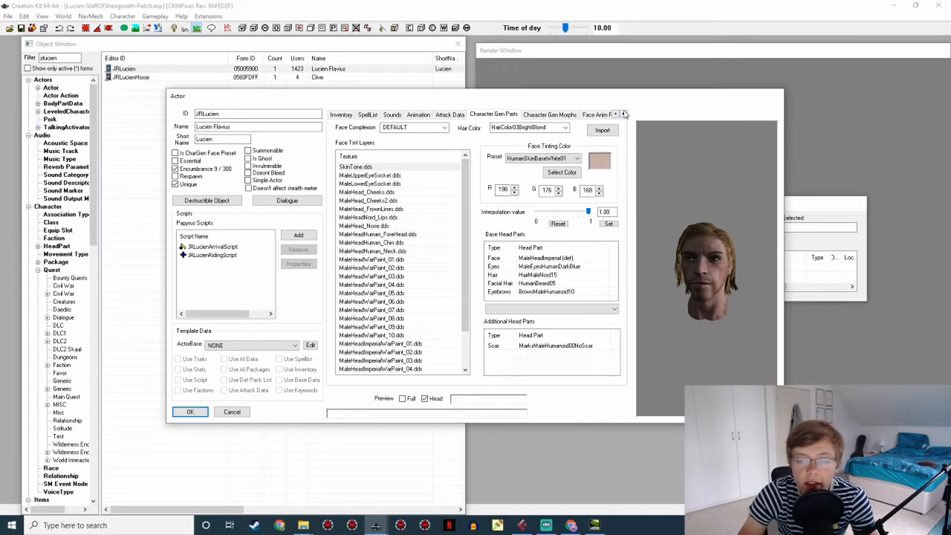
{"action": "left_click", "coordinate": [238, 412]}
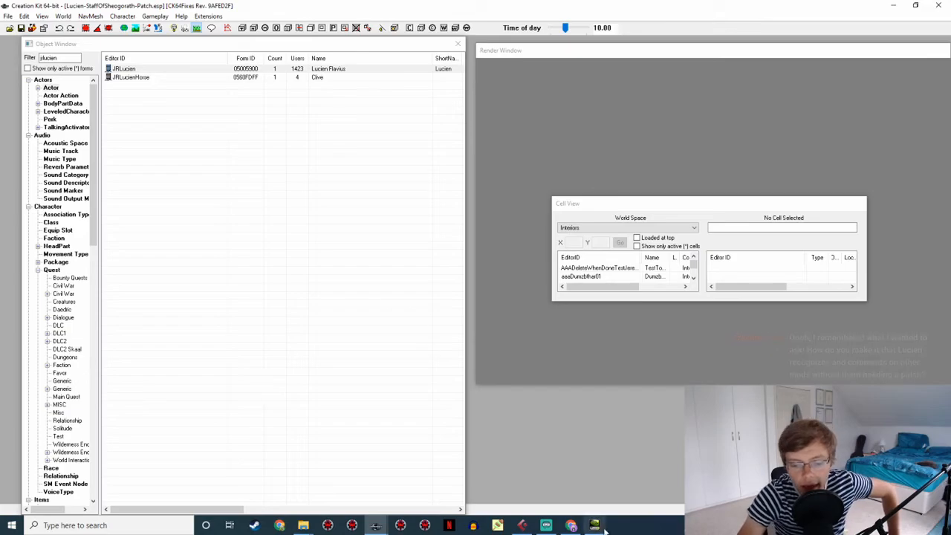
In Chrome, search Google for "export facegen console command skyrim"
{"action": "left_click", "coordinate": [570, 526]}
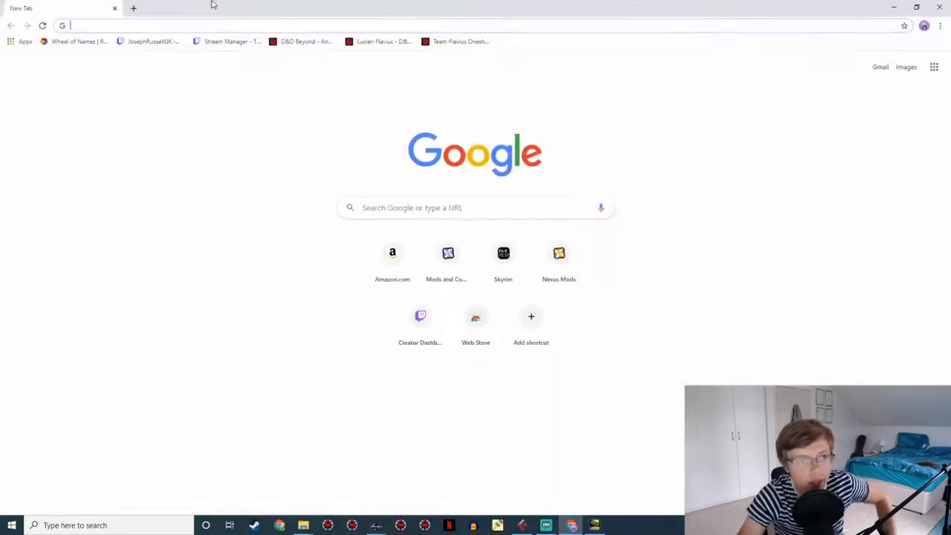
{"action": "left_click", "coordinate": [122, 25]}
{"action": "type", "text": "export facegen"}
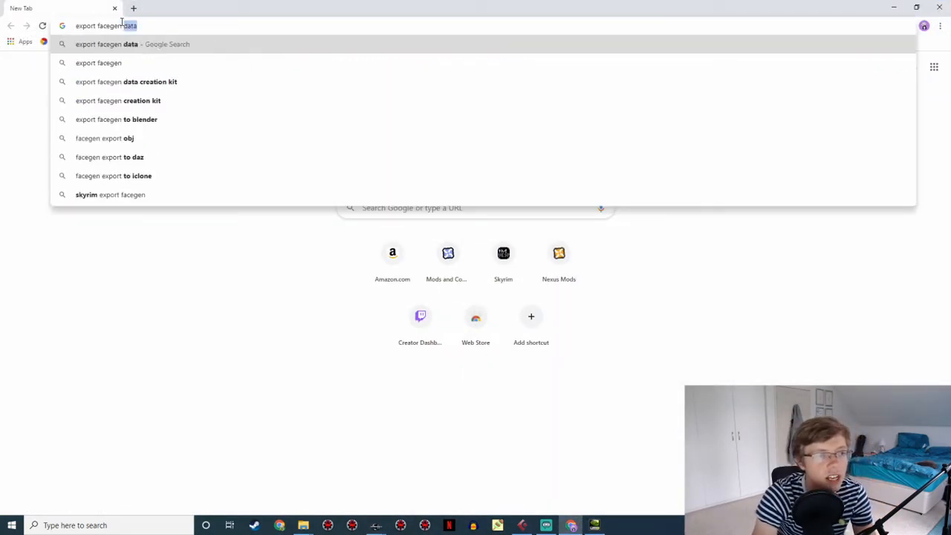
{"action": "type", "text": " console command skyrim"}
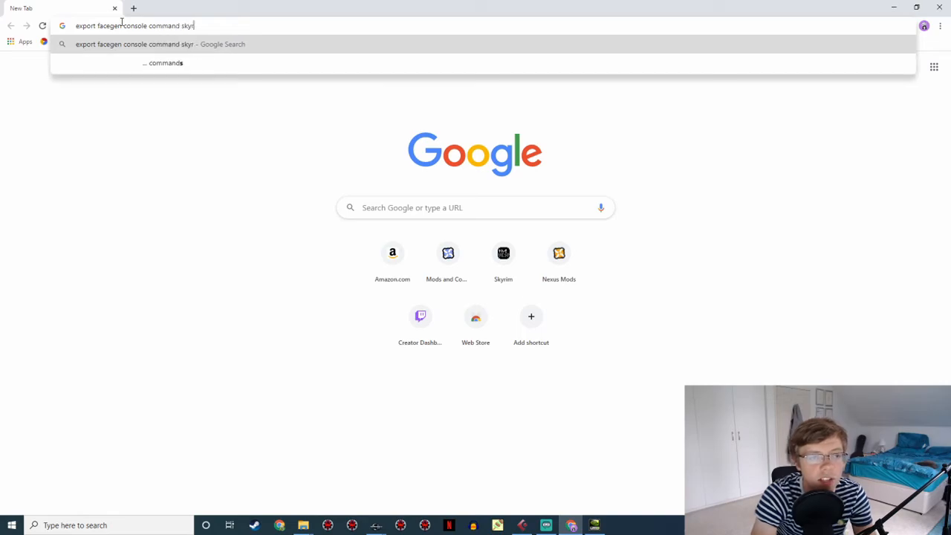
{"action": "key", "text": "Return"}
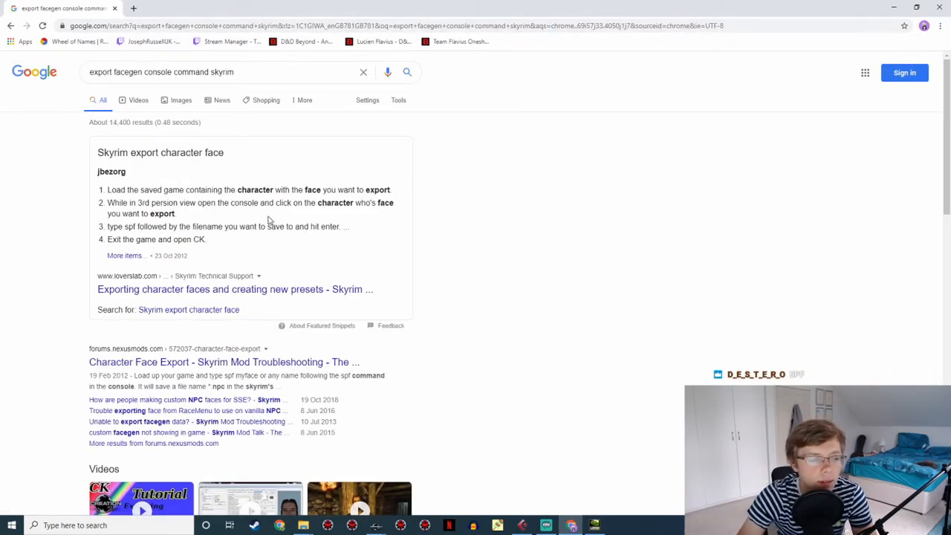
Open the Nexus Forums topic "Character Face Export" from the search results, read its replies, and return to the Creation Kit
{"action": "scroll", "coordinate": [158, 186], "scroll_direction": "down", "scroll_amount": 1}
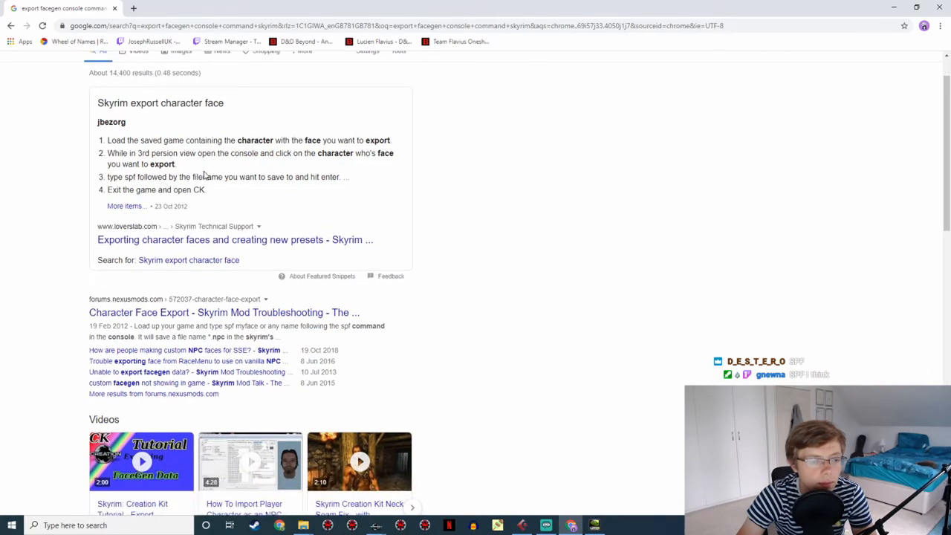
{"action": "left_click", "coordinate": [154, 309]}
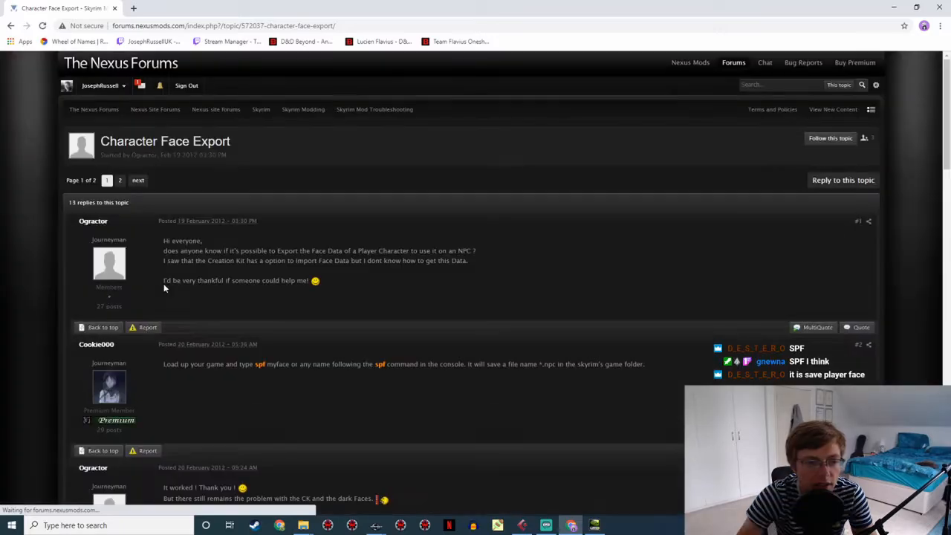
{"action": "scroll", "coordinate": [295, 208], "scroll_direction": "down", "scroll_amount": 2}
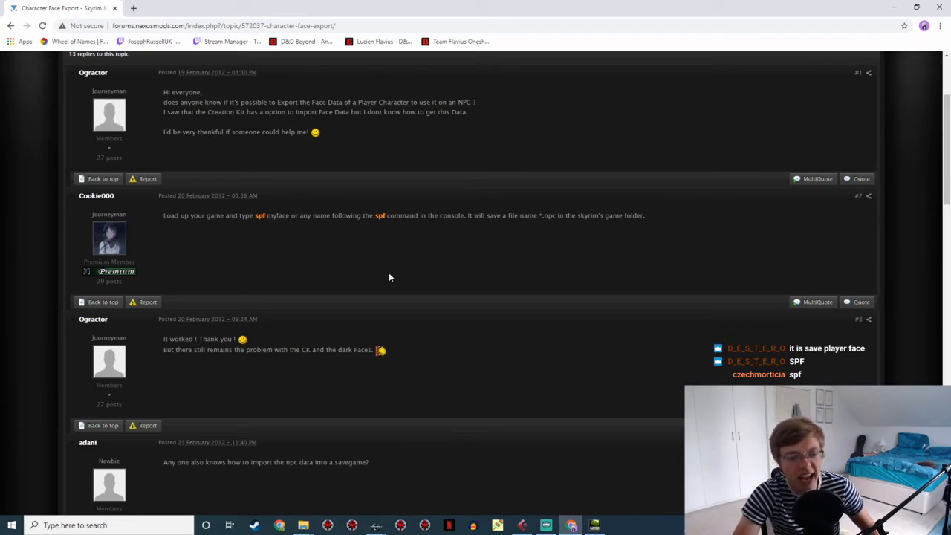
{"action": "scroll", "coordinate": [389, 272], "scroll_direction": "down", "scroll_amount": 2}
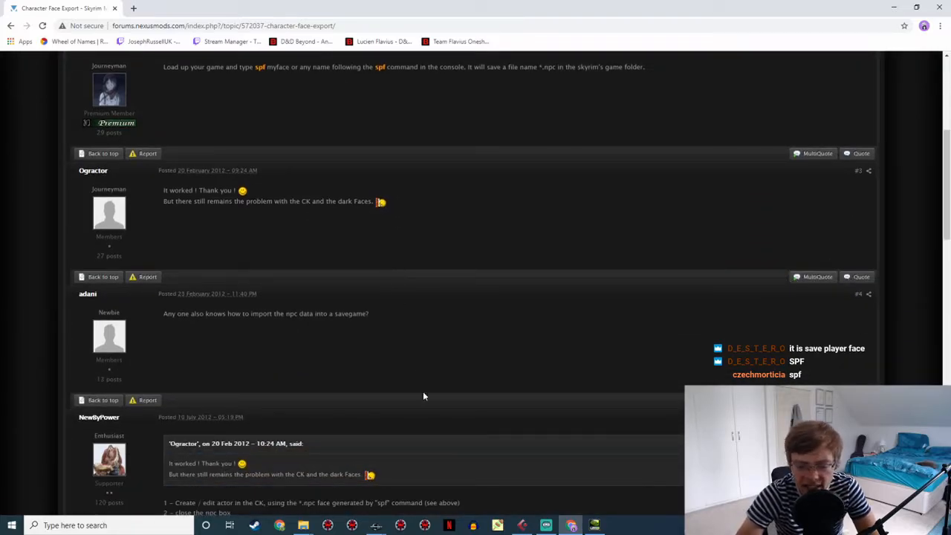
{"action": "mouse_move", "coordinate": [376, 526]}
{"action": "left_click", "coordinate": [405, 498]}
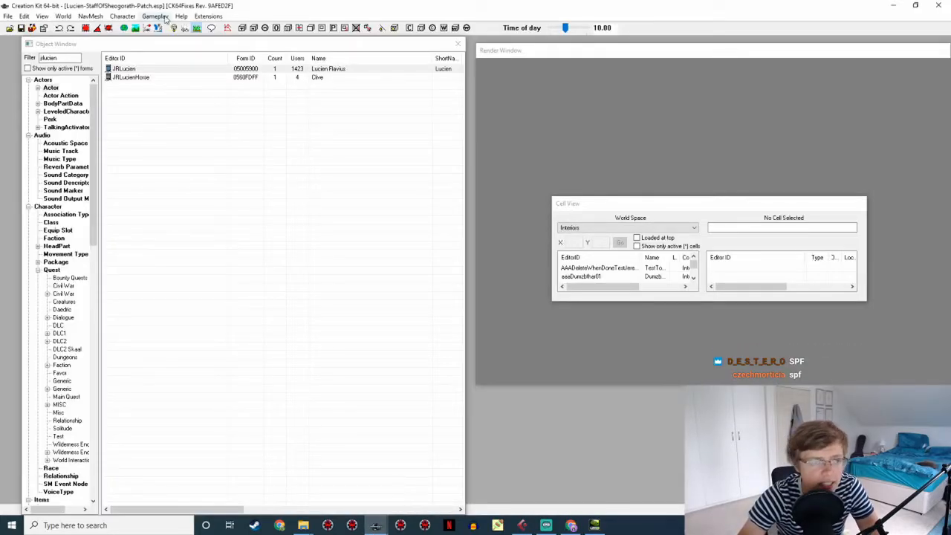
Reopen the JRLucien actor, bring up the .NPC face file import dialog from its Character Gen Parts, and dismiss it without importing
{"action": "left_click", "coordinate": [128, 69]}
{"action": "double_click", "coordinate": [135, 70]}
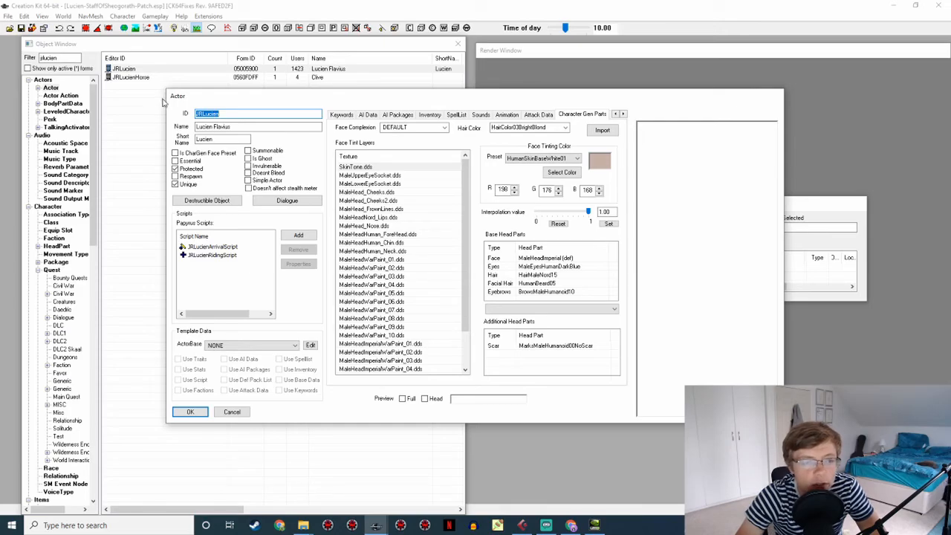
{"action": "left_click", "coordinate": [231, 114]}
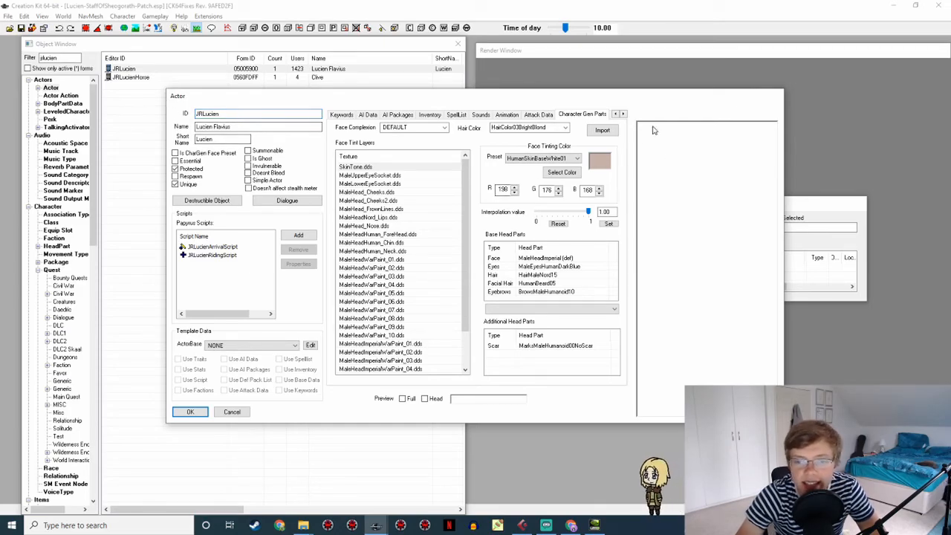
{"action": "left_click", "coordinate": [602, 130]}
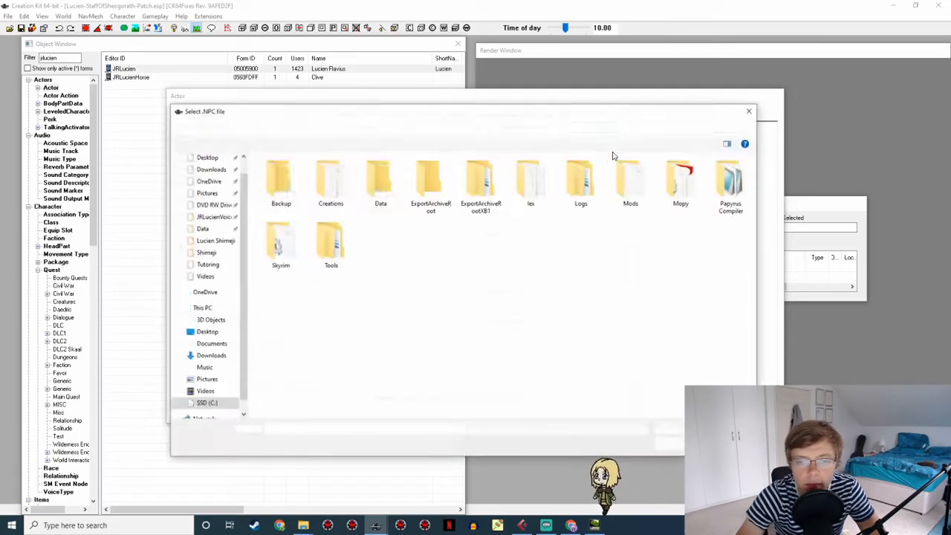
{"action": "left_click_drag", "start_coordinate": [634, 117], "coordinate": [483, 241]}
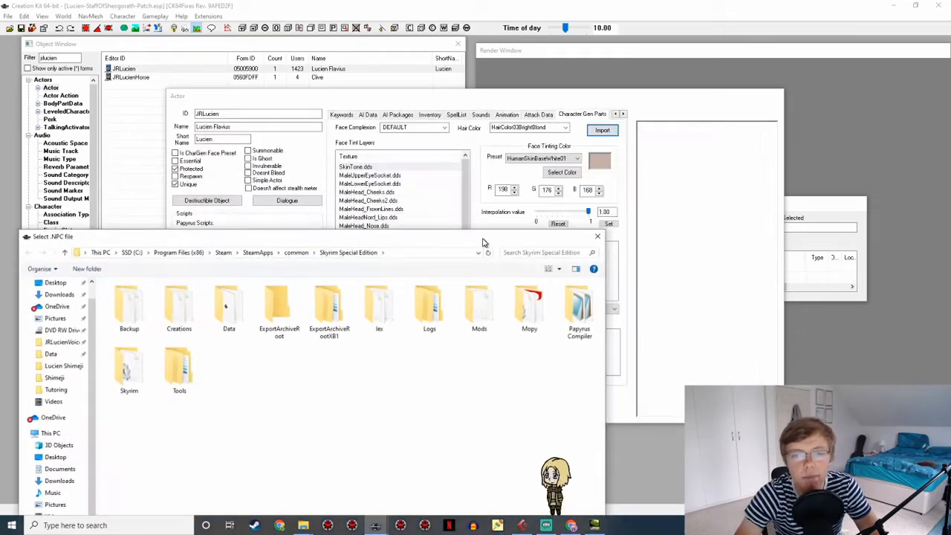
{"action": "left_click_drag", "start_coordinate": [583, 237], "coordinate": [583, 165]}
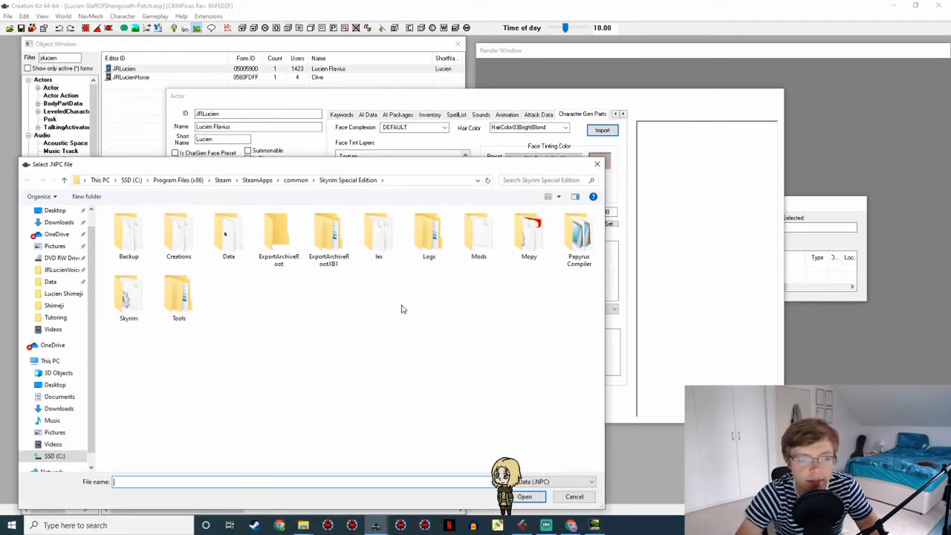
{"action": "left_click", "coordinate": [597, 163]}
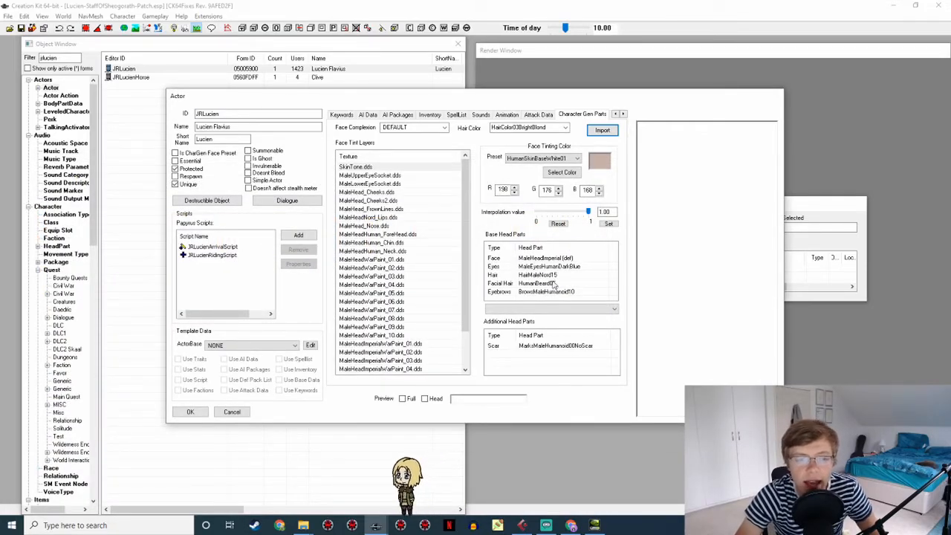
Show JRLucien's head preview and close the actor without saving
{"action": "left_click", "coordinate": [425, 398]}
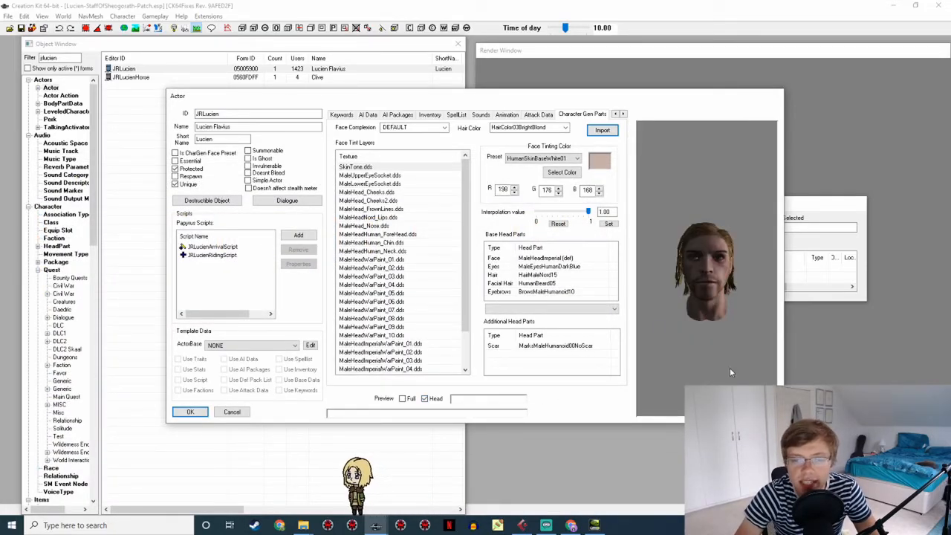
{"action": "mouse_move", "coordinate": [720, 347]}
{"action": "left_mouse_down"}
{"action": "mouse_move", "coordinate": [665, 347]}
{"action": "mouse_move", "coordinate": [678, 370]}
{"action": "mouse_move", "coordinate": [780, 377]}
{"action": "mouse_move", "coordinate": [809, 363]}
{"action": "mouse_move", "coordinate": [710, 367]}
{"action": "mouse_move", "coordinate": [682, 336]}
{"action": "mouse_move", "coordinate": [733, 324]}
{"action": "mouse_move", "coordinate": [742, 332]}
{"action": "mouse_move", "coordinate": [721, 339]}
{"action": "left_mouse_up"}
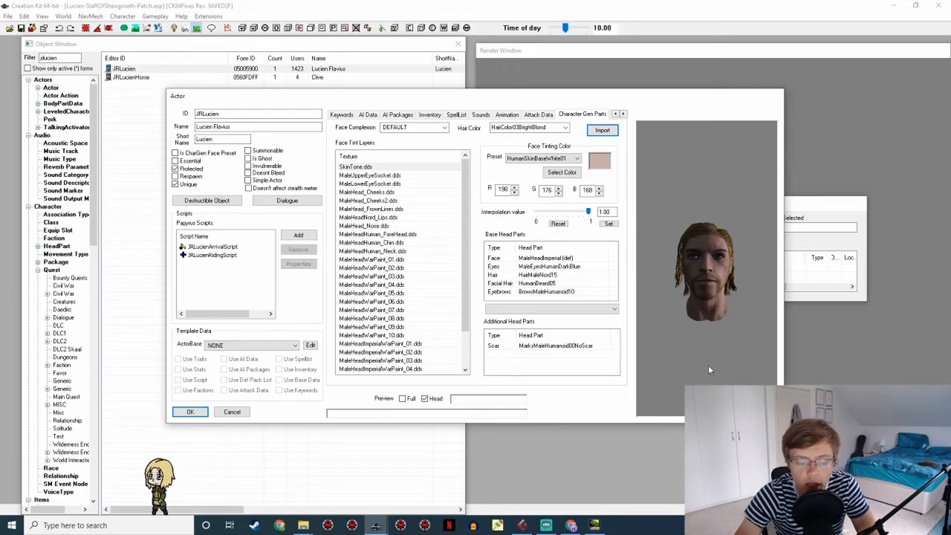
{"action": "left_click", "coordinate": [235, 413]}
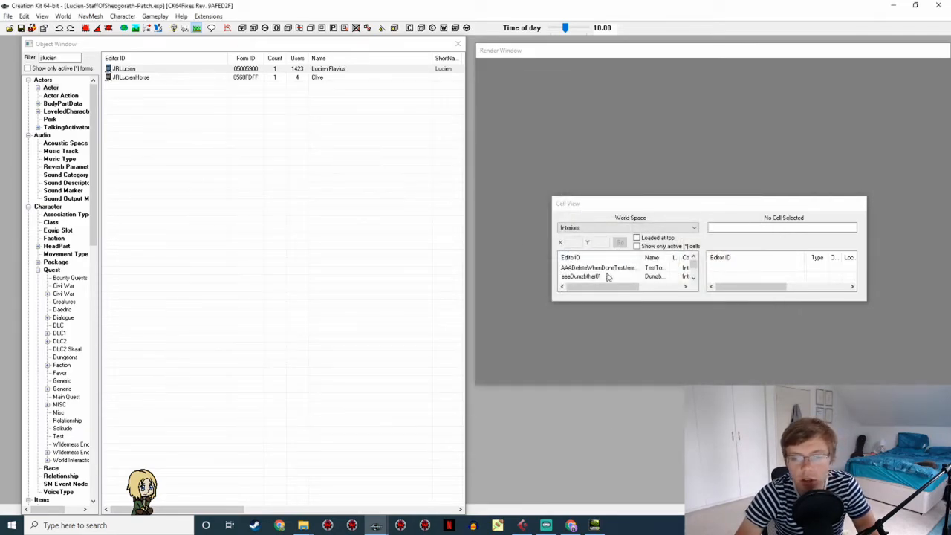
Enlarge the Cell View window and browse its list of interior cells
{"action": "left_click_drag", "start_coordinate": [674, 301], "coordinate": [674, 383]}
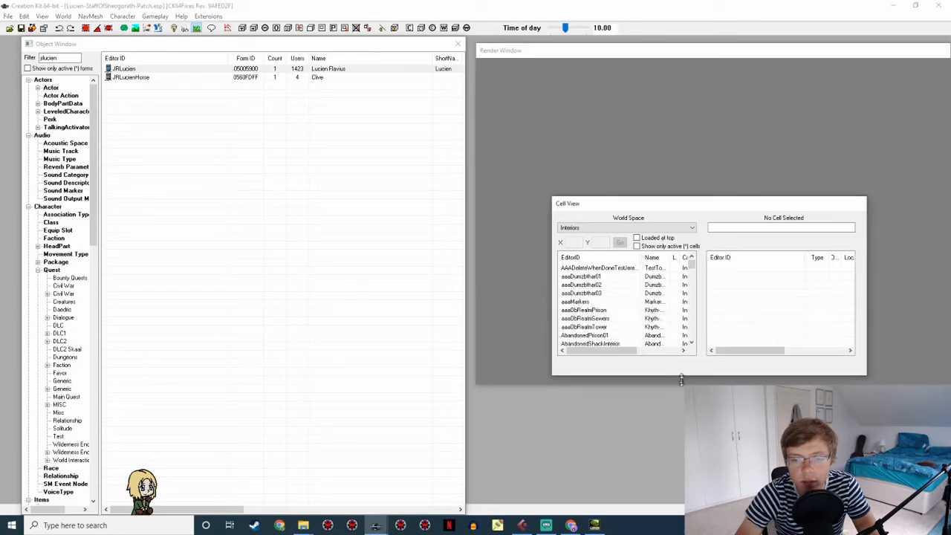
{"action": "scroll", "coordinate": [625, 305], "scroll_direction": "down", "scroll_amount": 5}
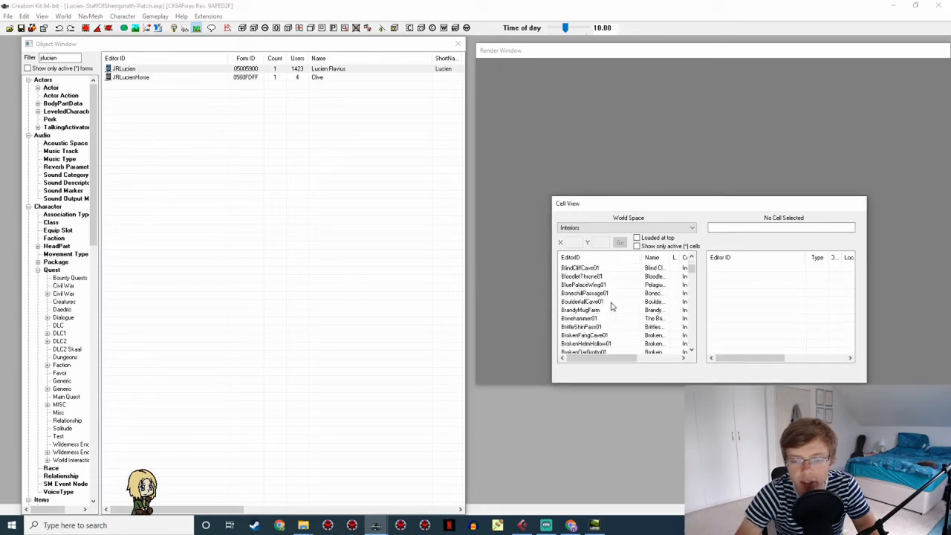
{"action": "scroll", "coordinate": [613, 307], "scroll_direction": "down", "scroll_amount": 3}
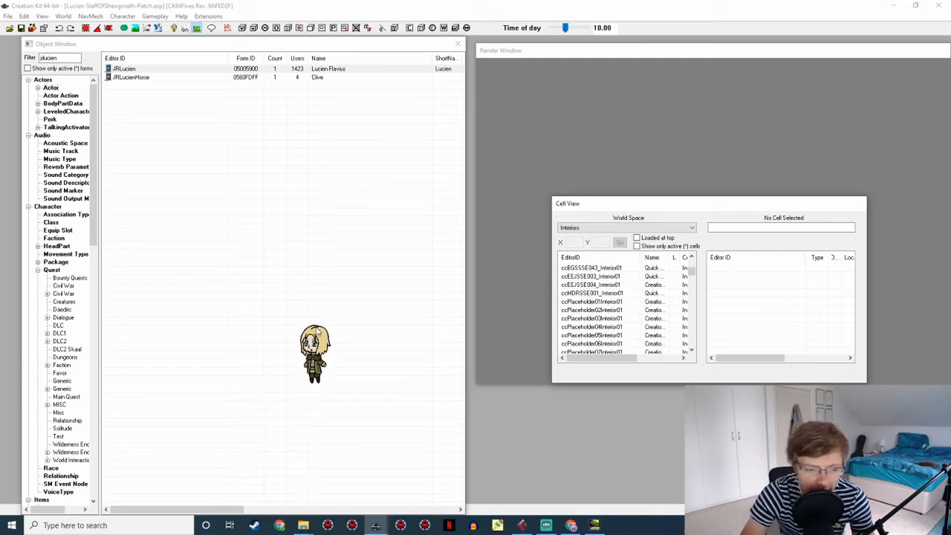
{"action": "left_click_drag", "start_coordinate": [360, 451], "coordinate": [359, 424]}
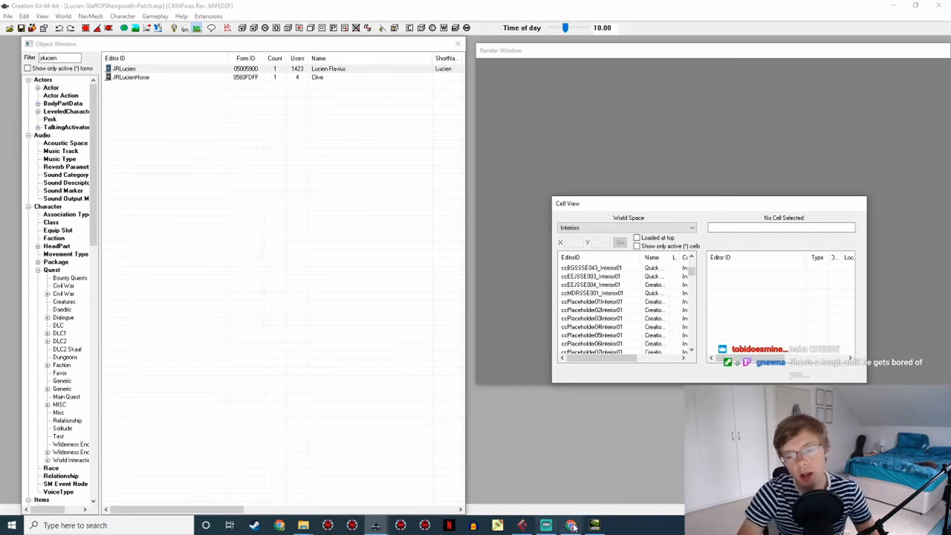
Switch to Chrome and search Google in a new tab for "getformfromfile creation kit"
{"action": "mouse_move", "coordinate": [574, 527]}
{"action": "left_click", "coordinate": [547, 479]}
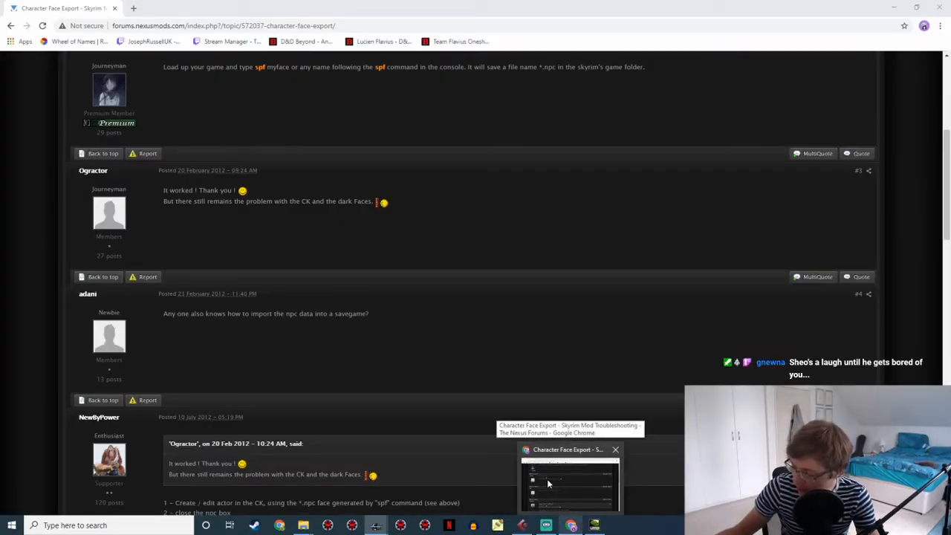
{"action": "left_click", "coordinate": [548, 482]}
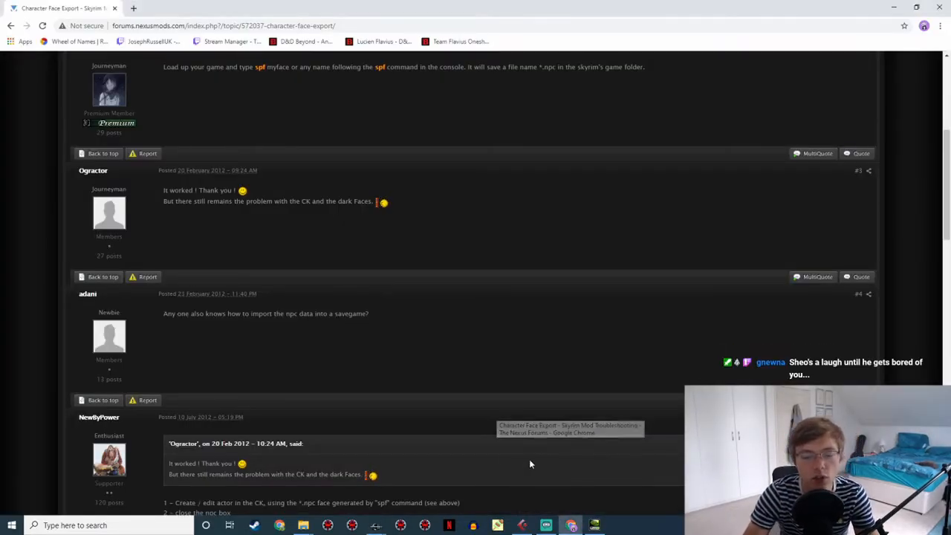
{"action": "scroll", "coordinate": [520, 439], "scroll_direction": "up", "scroll_amount": 6}
{"action": "key", "text": "ctrl+t"}
{"action": "type", "text": "ge"}
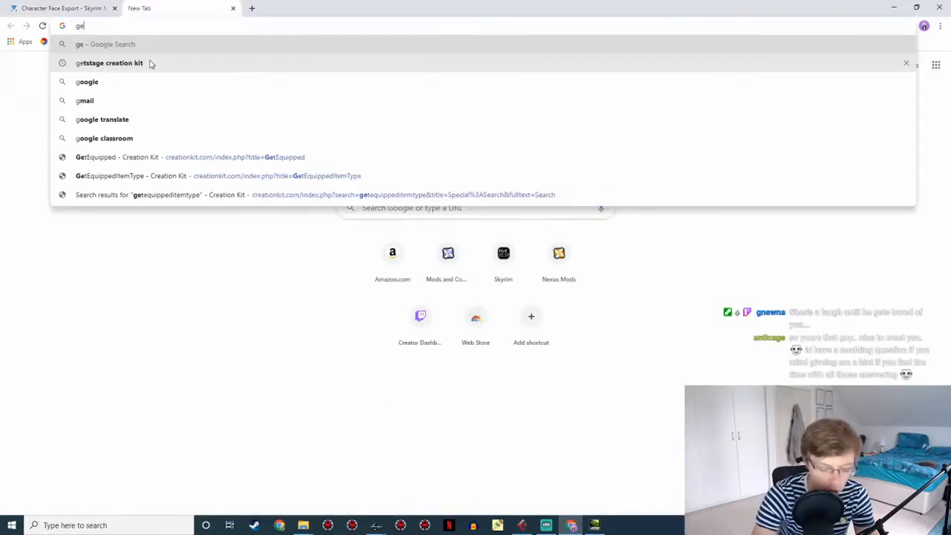
{"action": "type", "text": "tformfromfile c"}
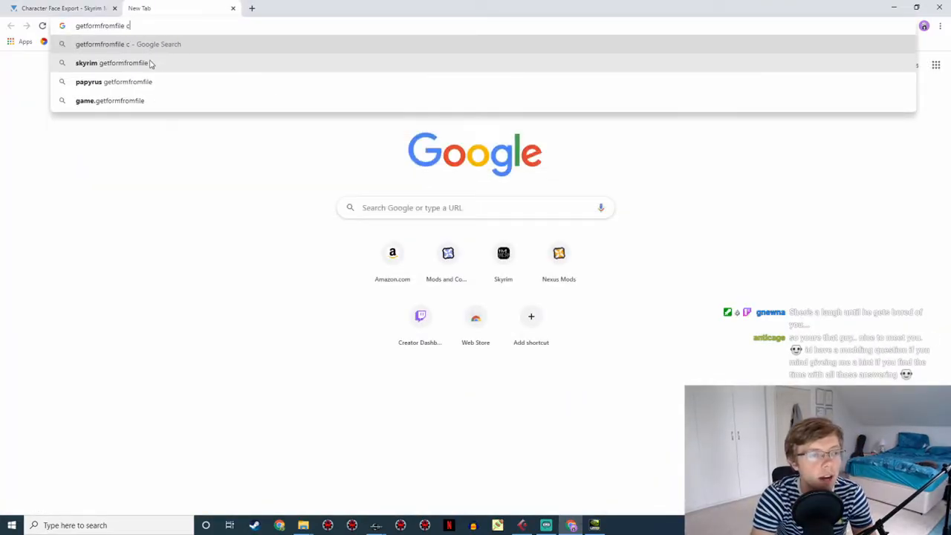
{"action": "type", "text": "reation kit"}
{"action": "key", "text": "Return"}
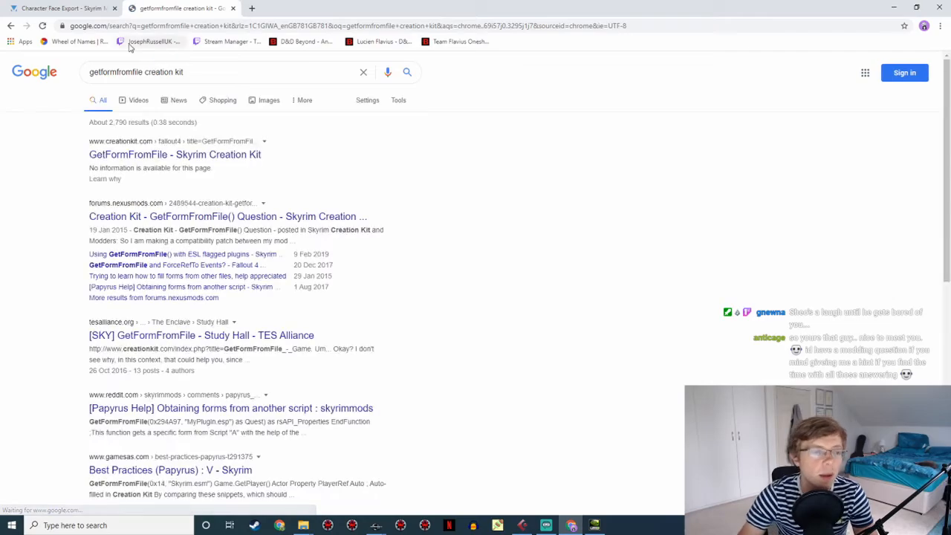
Open the Creation Kit wiki's GetFormFromFile page and examine the form ID and plugin name arguments in its KillerBees.esp example
{"action": "left_click", "coordinate": [119, 158]}
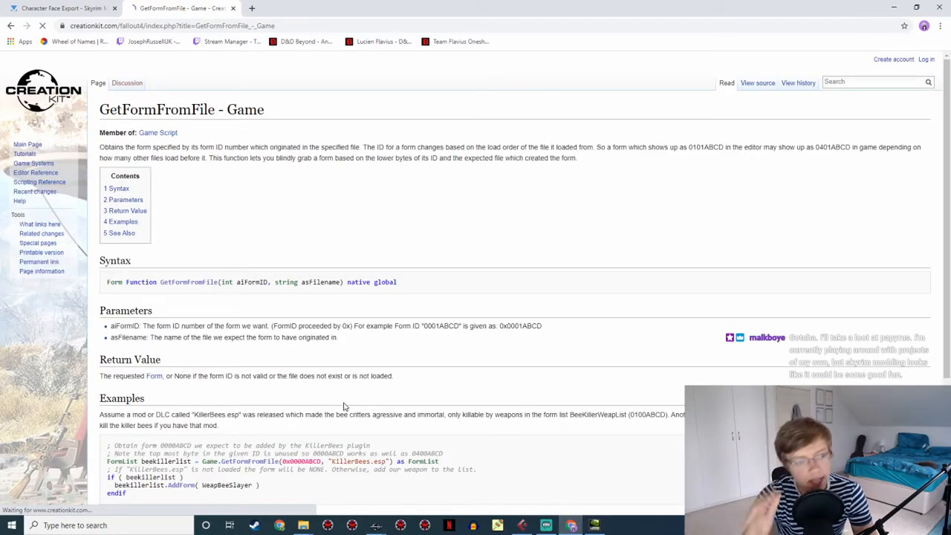
{"action": "scroll", "coordinate": [221, 323], "scroll_direction": "down", "scroll_amount": 1}
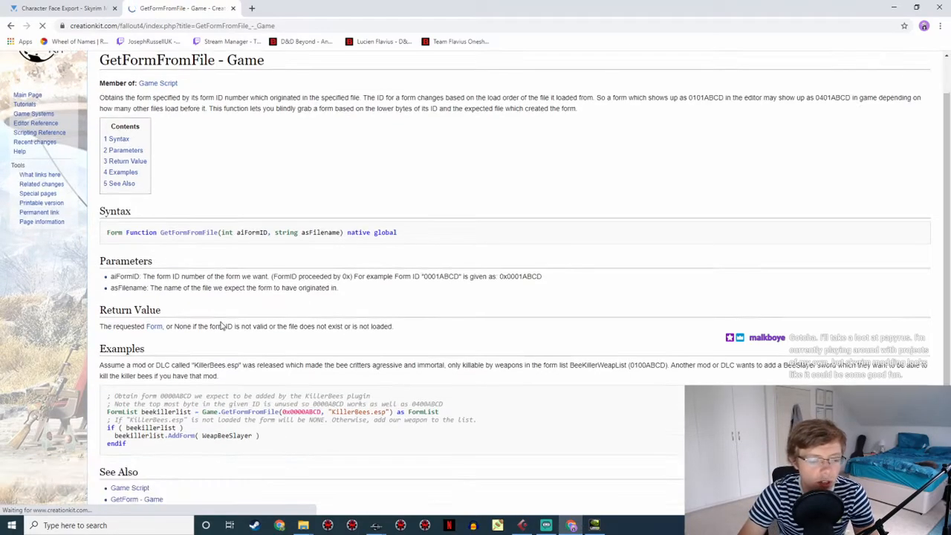
{"action": "scroll", "coordinate": [220, 326], "scroll_direction": "down", "scroll_amount": 2}
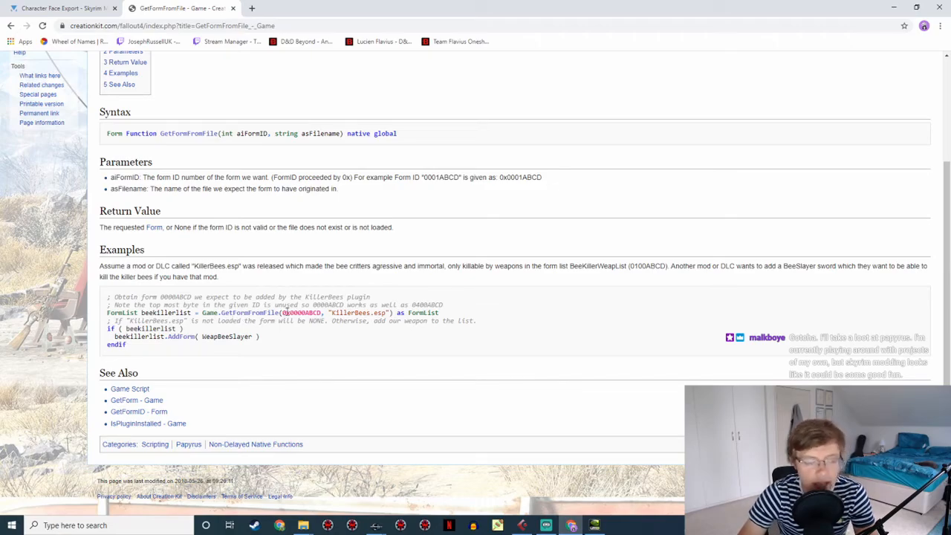
{"action": "left_click_drag", "start_coordinate": [282, 312], "coordinate": [391, 313]}
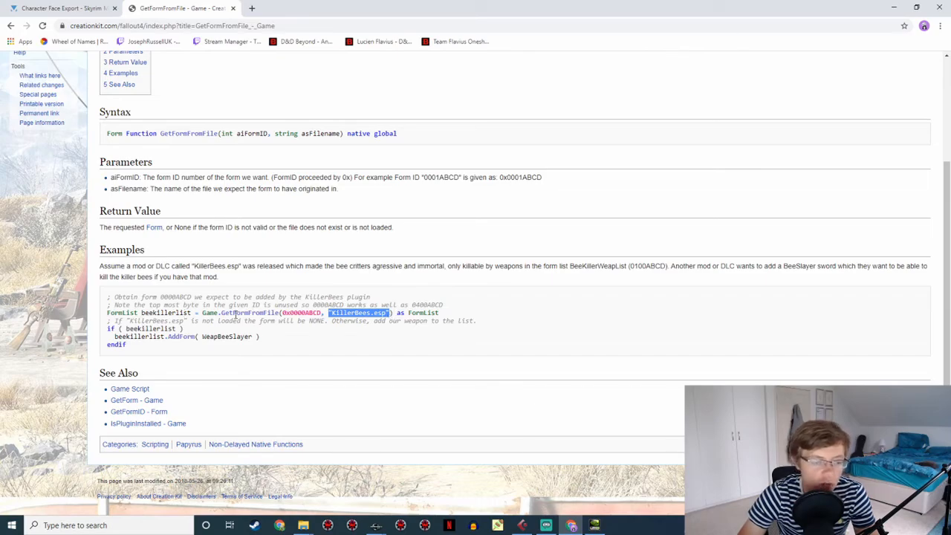
{"action": "left_click", "coordinate": [260, 337]}
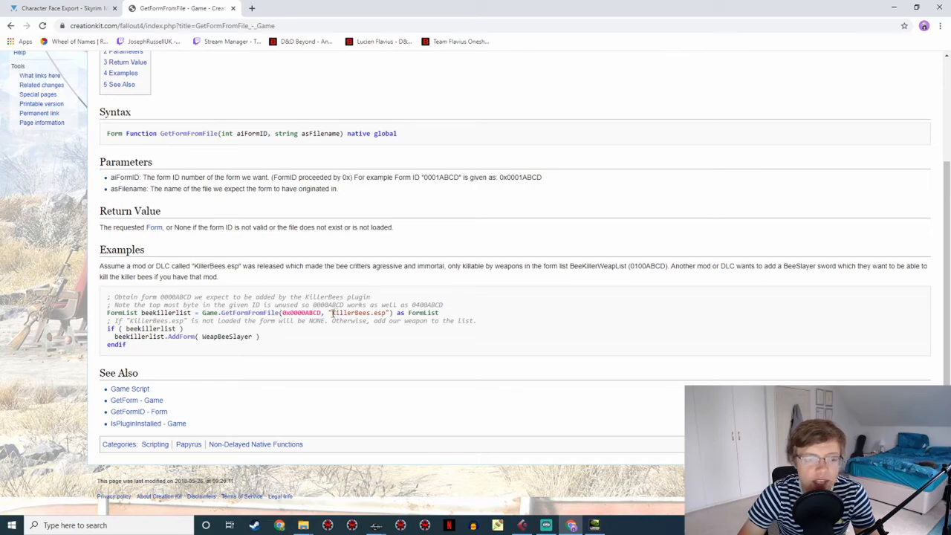
{"action": "left_click_drag", "start_coordinate": [330, 313], "coordinate": [390, 316]}
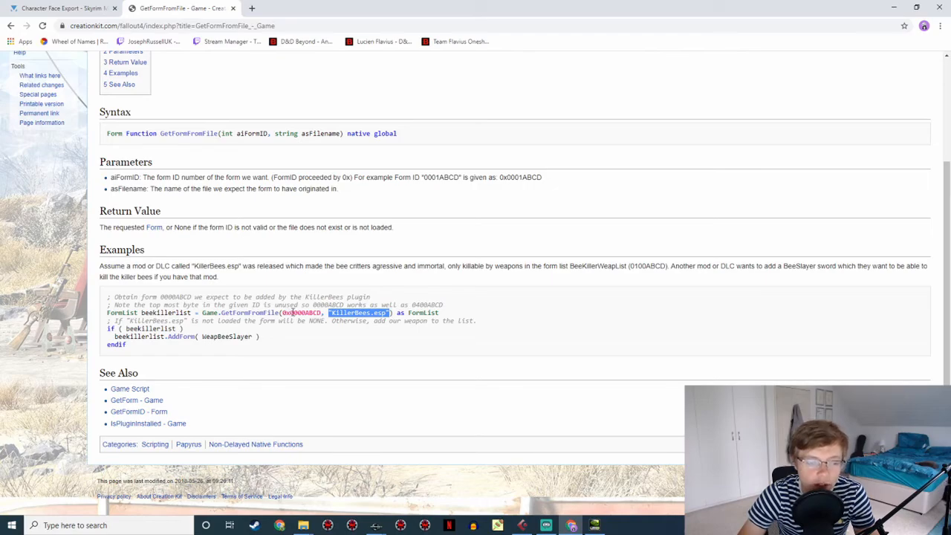
{"action": "left_click_drag", "start_coordinate": [305, 313], "coordinate": [322, 313]}
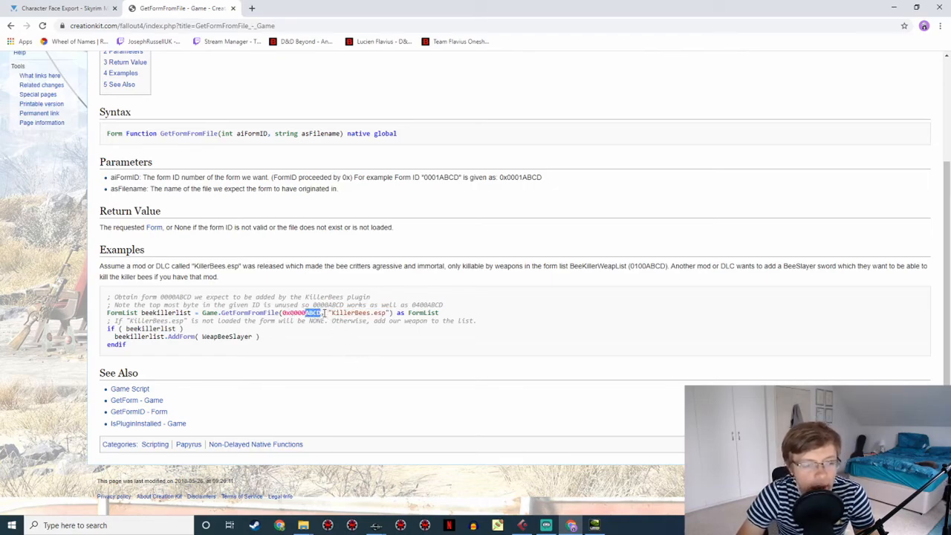
{"action": "left_click", "coordinate": [361, 318]}
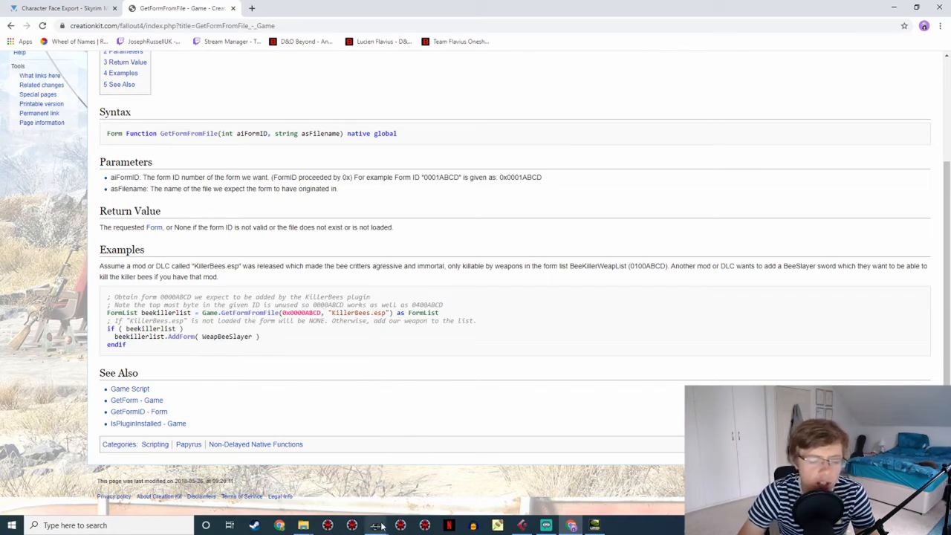
Return to the Creation Kit, open the JRLucienModHandler quest, and check its scripts, stages and aliases
{"action": "mouse_move", "coordinate": [381, 526]}
{"action": "left_click", "coordinate": [417, 498]}
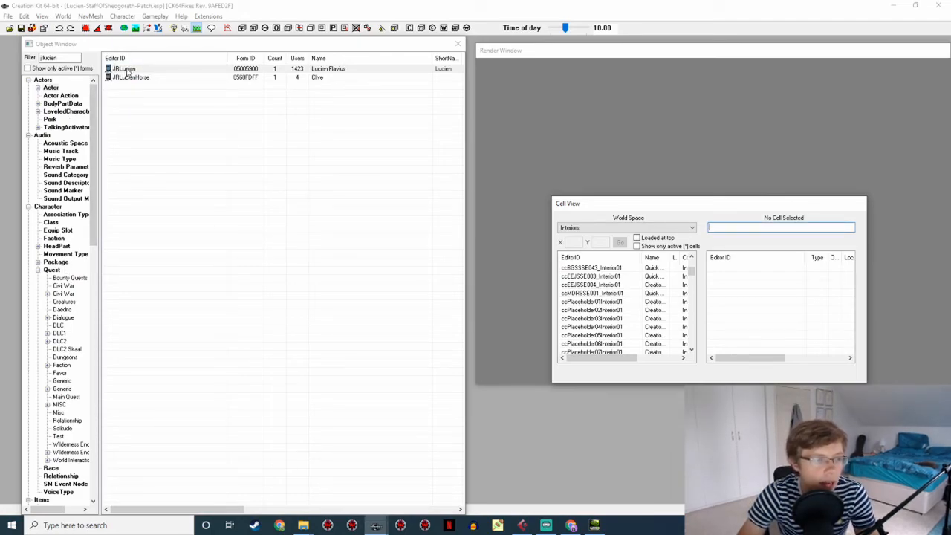
{"action": "left_click", "coordinate": [52, 272]}
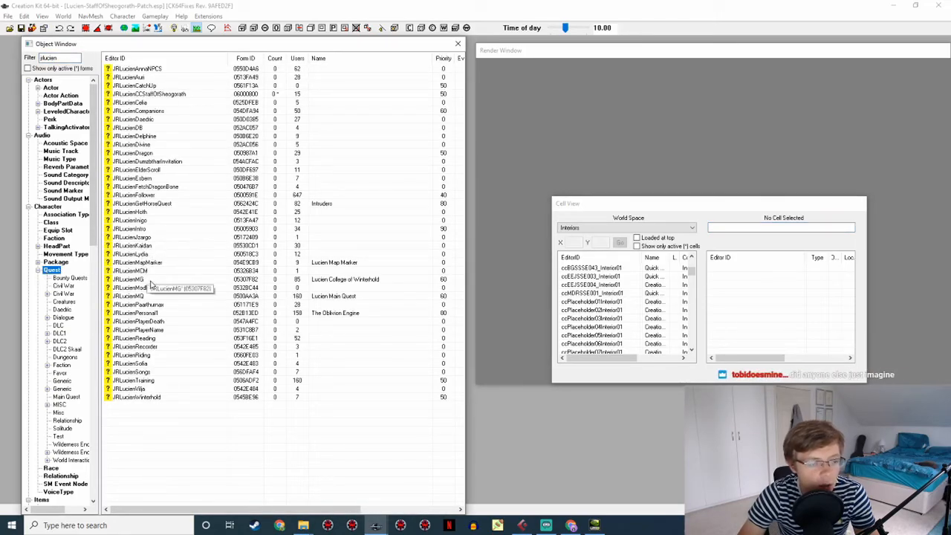
{"action": "left_click", "coordinate": [154, 288]}
{"action": "double_click", "coordinate": [155, 290]}
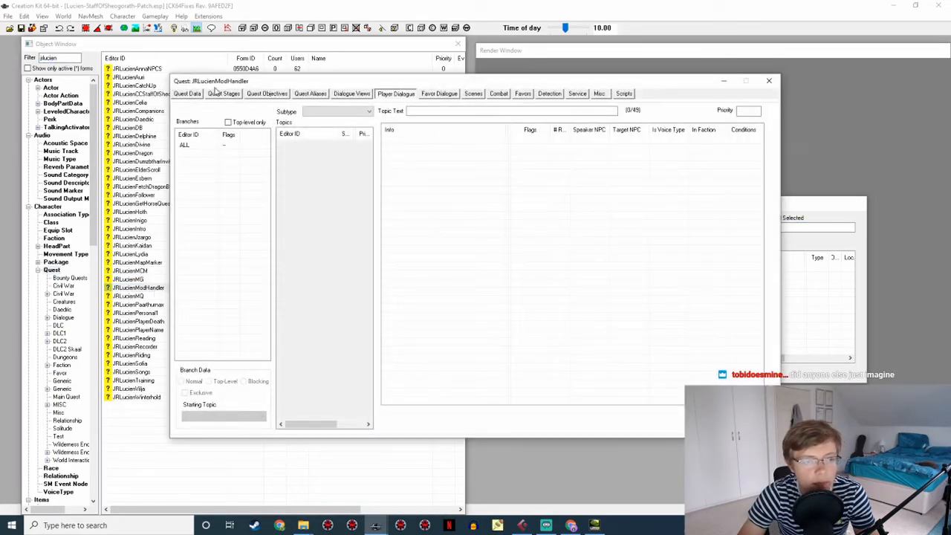
{"action": "left_click", "coordinate": [623, 94]}
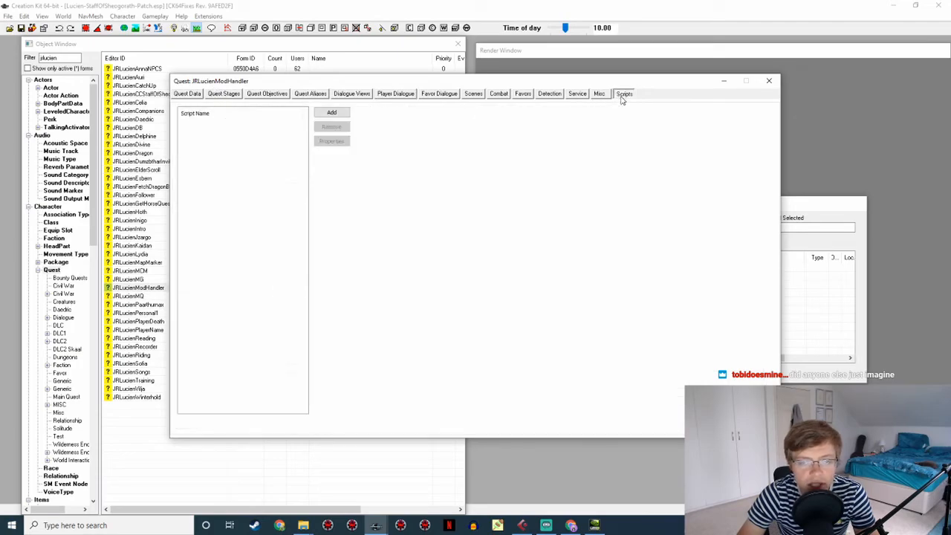
{"action": "left_click", "coordinate": [223, 95]}
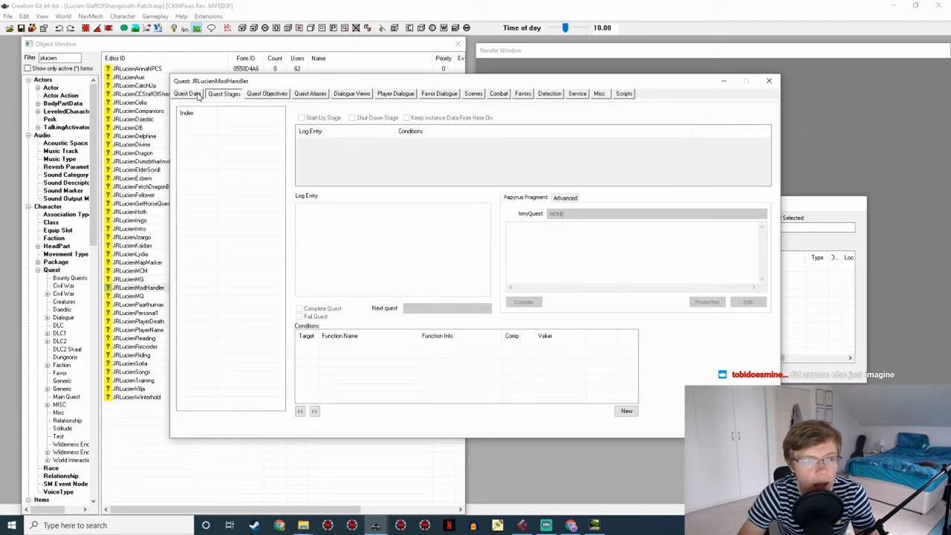
{"action": "left_click", "coordinate": [312, 94]}
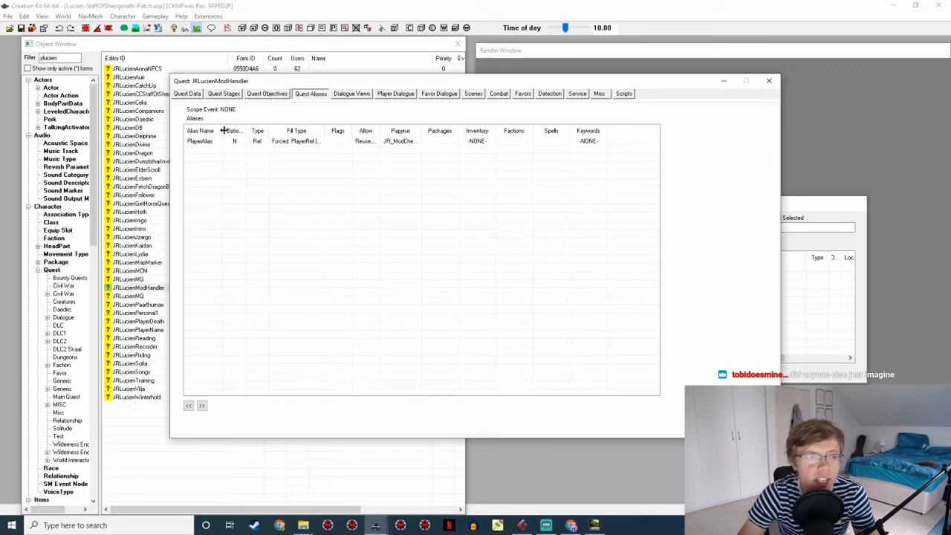
Open the quest's PlayerAlias and view the source of its JR_ModChecker script, moving the script window clear for reading
{"action": "double_click", "coordinate": [254, 141]}
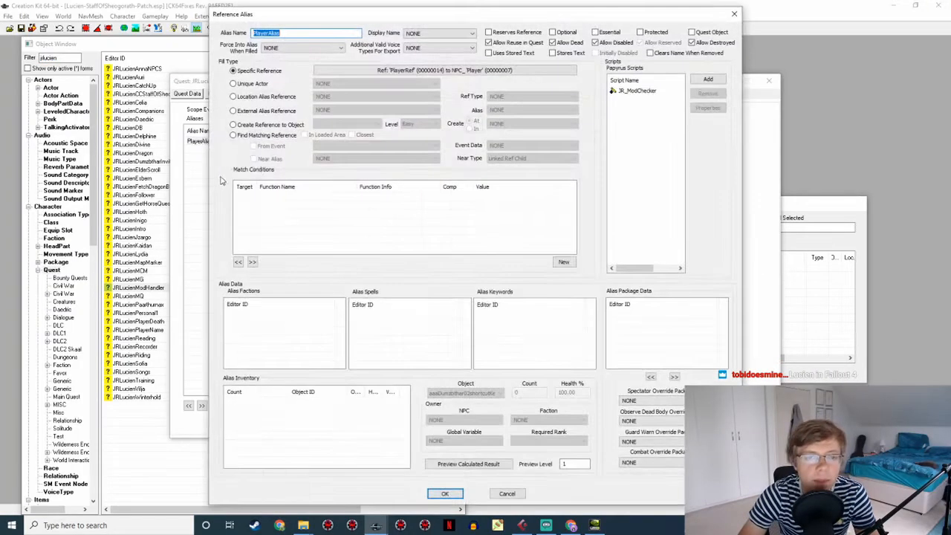
{"action": "left_click", "coordinate": [666, 92]}
{"action": "right_click", "coordinate": [666, 91]}
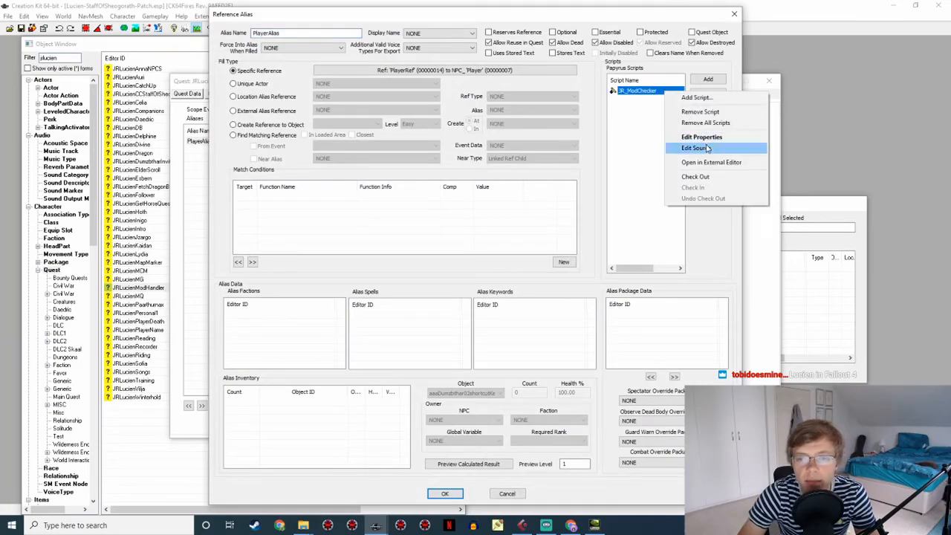
{"action": "left_click", "coordinate": [696, 148]}
{"action": "left_click_drag", "start_coordinate": [756, 108], "coordinate": [284, 68]}
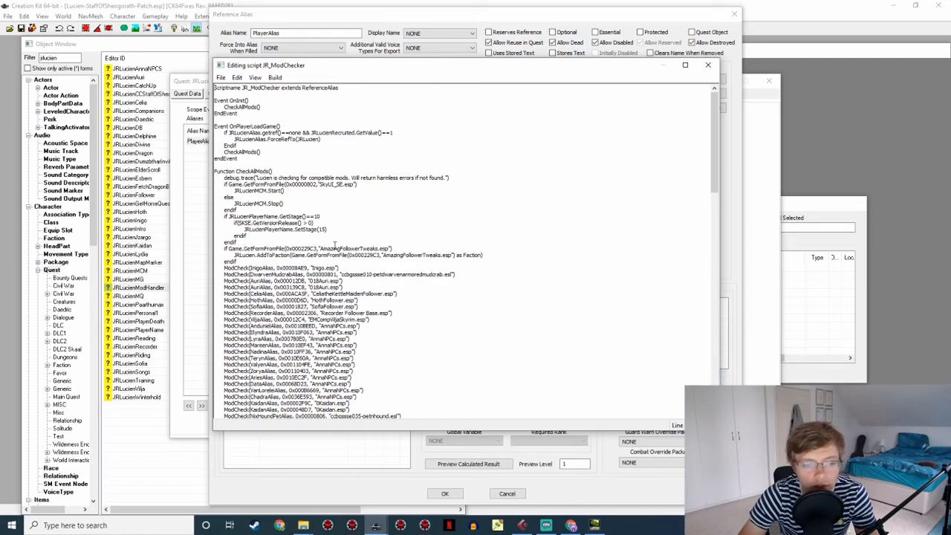
Examine the ModCheck calls and their function definitions in JR_ModChecker, and close the script, alias and JRLucienModHandler quest windows
{"action": "scroll", "coordinate": [335, 246], "scroll_direction": "down", "scroll_amount": 2}
{"action": "scroll", "coordinate": [320, 246], "scroll_direction": "down", "scroll_amount": 8}
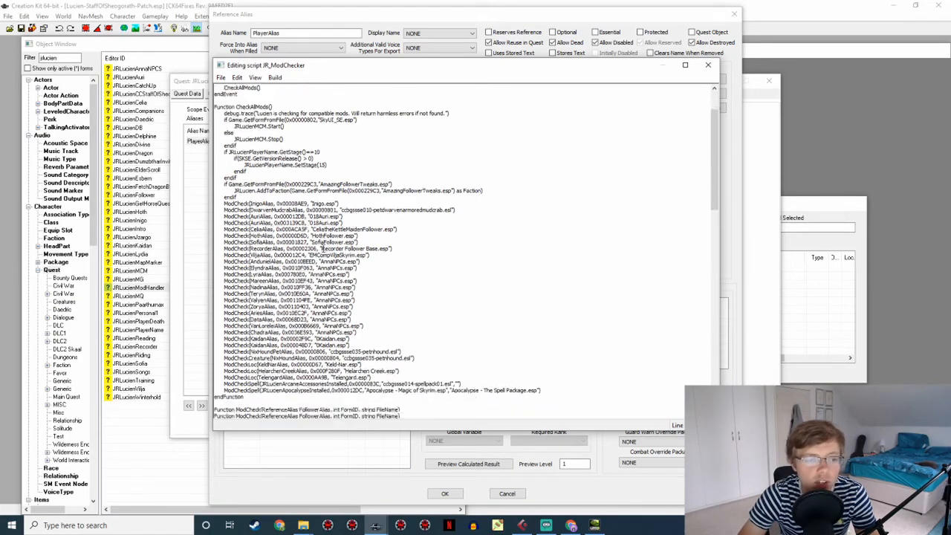
{"action": "scroll", "coordinate": [314, 259], "scroll_direction": "down", "scroll_amount": 1}
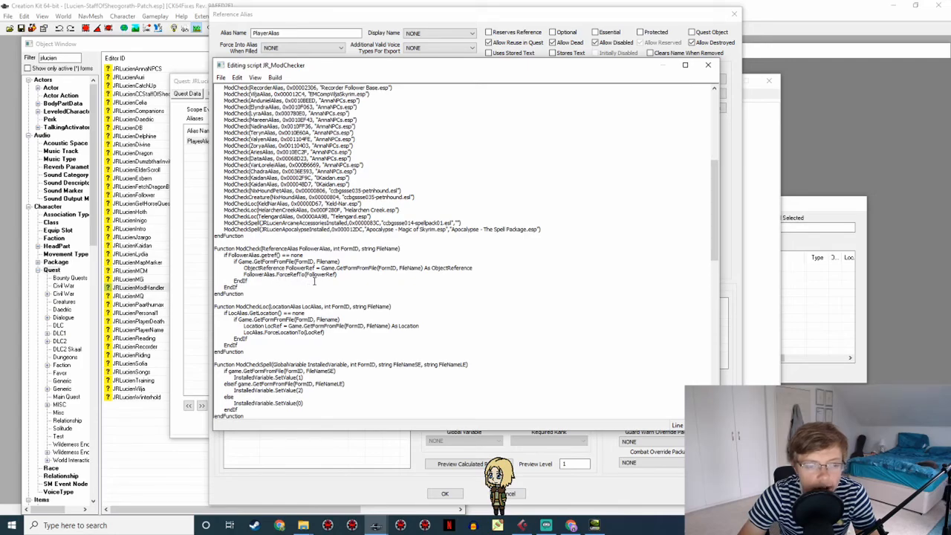
{"action": "scroll", "coordinate": [340, 278], "scroll_direction": "up", "scroll_amount": 6}
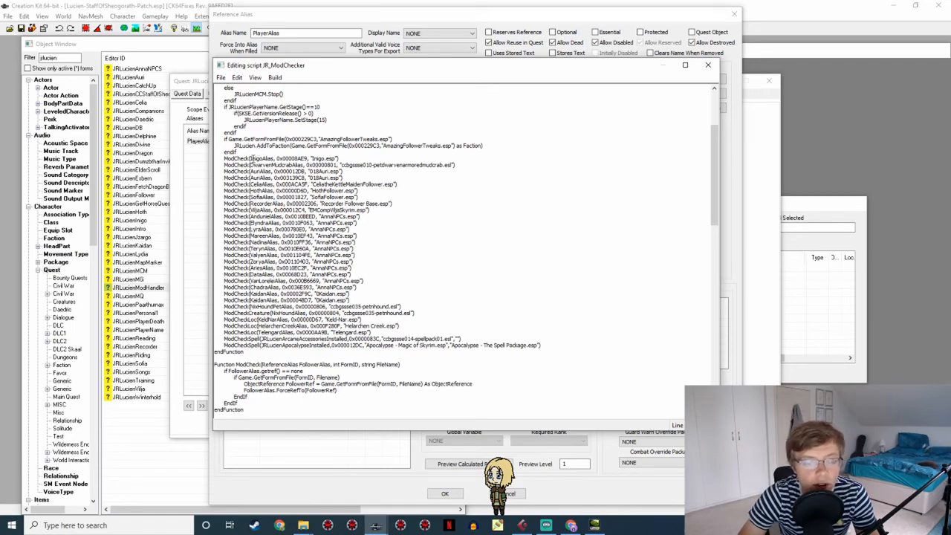
{"action": "scroll", "coordinate": [466, 250], "scroll_direction": "up", "scroll_amount": 1}
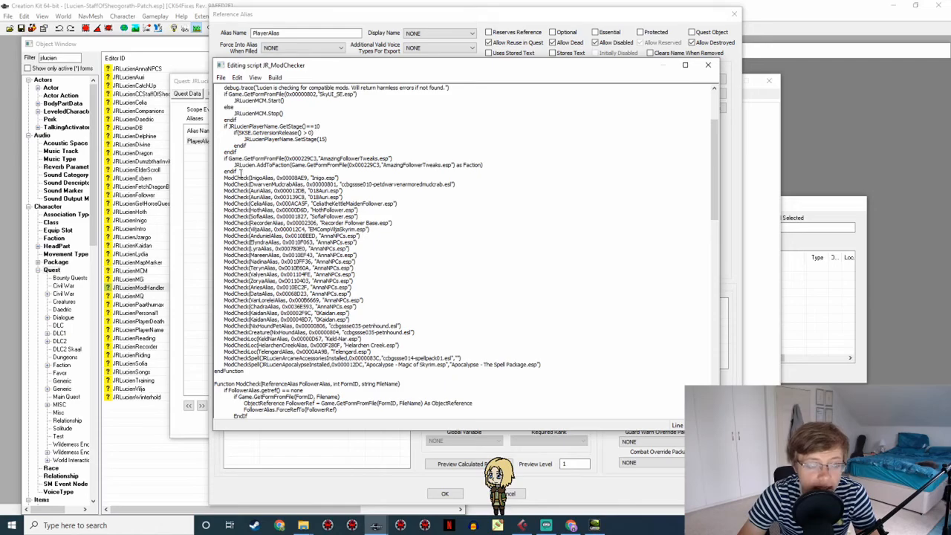
{"action": "left_click", "coordinate": [708, 65]}
{"action": "left_click", "coordinate": [734, 13]}
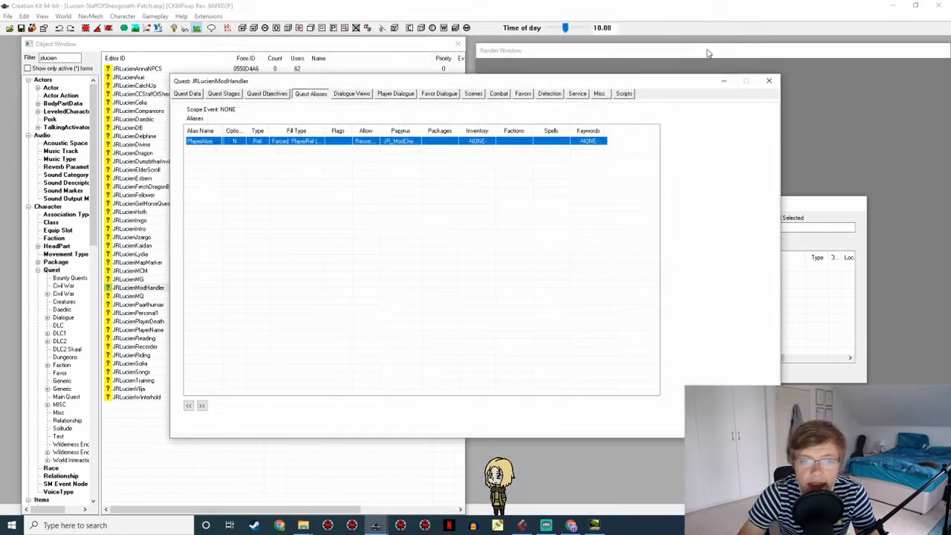
{"action": "left_click", "coordinate": [769, 80]}
Open the JRLucienFollower quest, review its alias list and the Inigo alias's fill type, and reposition the quest window
{"action": "double_click", "coordinate": [136, 220]}
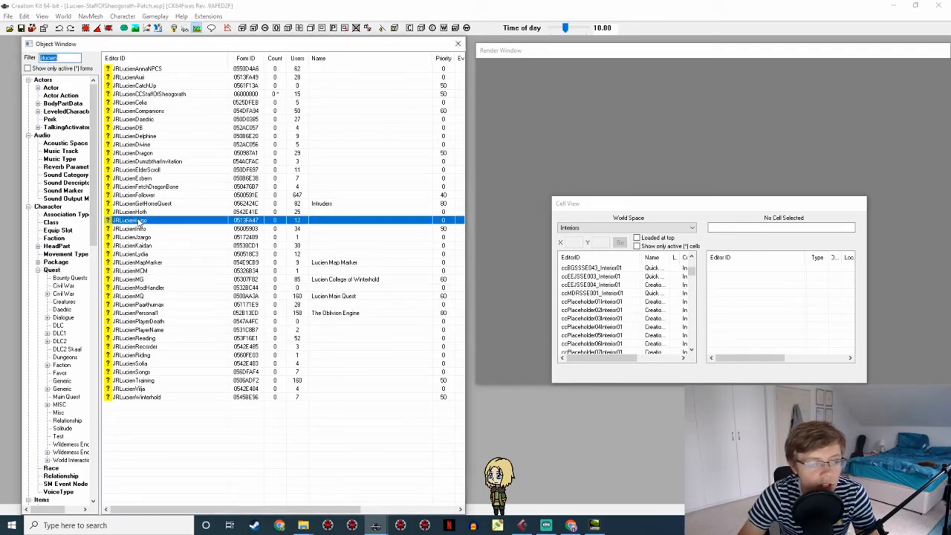
{"action": "key", "text": "Escape"}
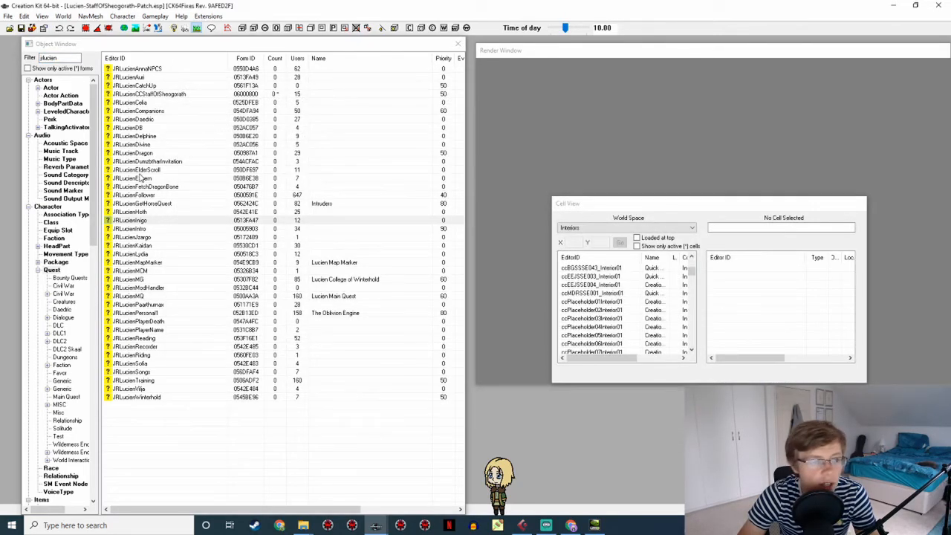
{"action": "double_click", "coordinate": [149, 195]}
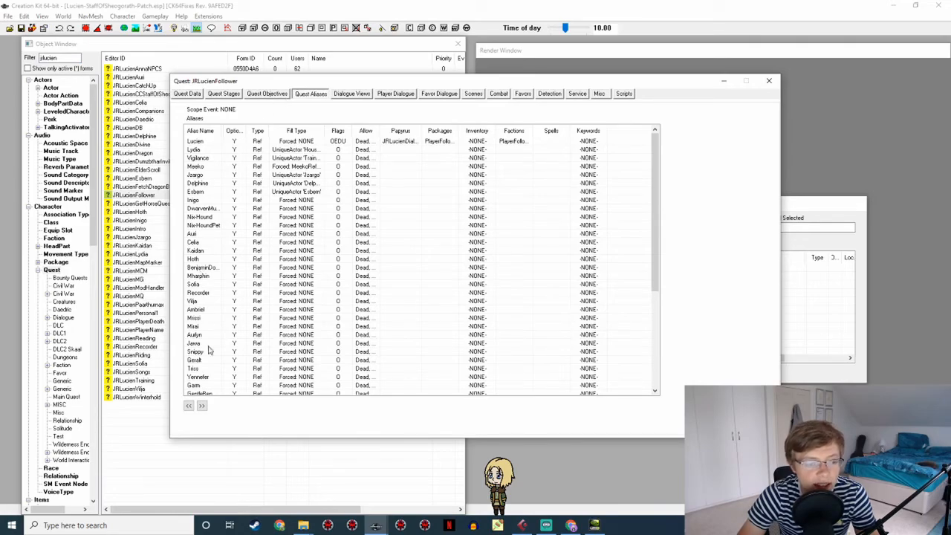
{"action": "scroll", "coordinate": [212, 343], "scroll_direction": "down", "scroll_amount": 5}
{"action": "scroll", "coordinate": [219, 341], "scroll_direction": "up", "scroll_amount": 2}
{"action": "scroll", "coordinate": [219, 340], "scroll_direction": "up", "scroll_amount": 3}
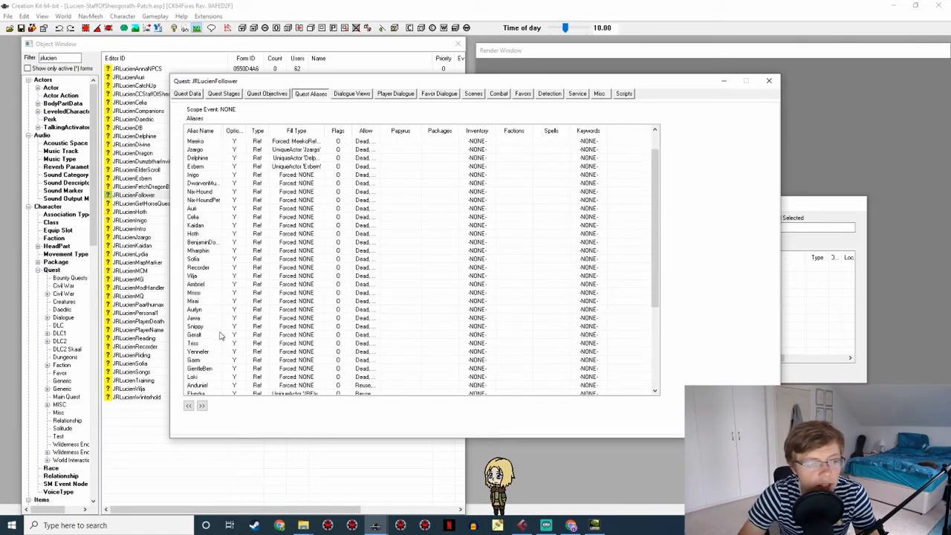
{"action": "left_click", "coordinate": [198, 201]}
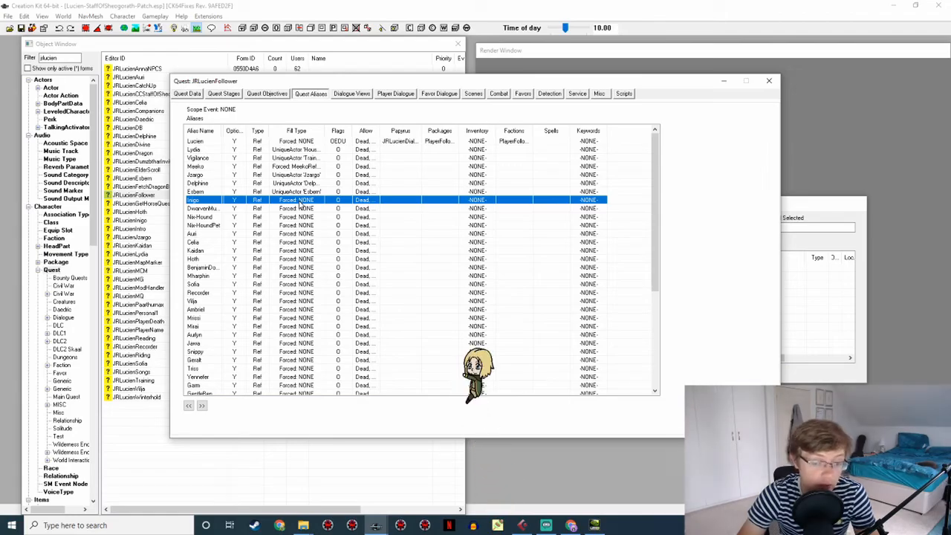
{"action": "left_click_drag", "start_coordinate": [535, 86], "coordinate": [640, 73]}
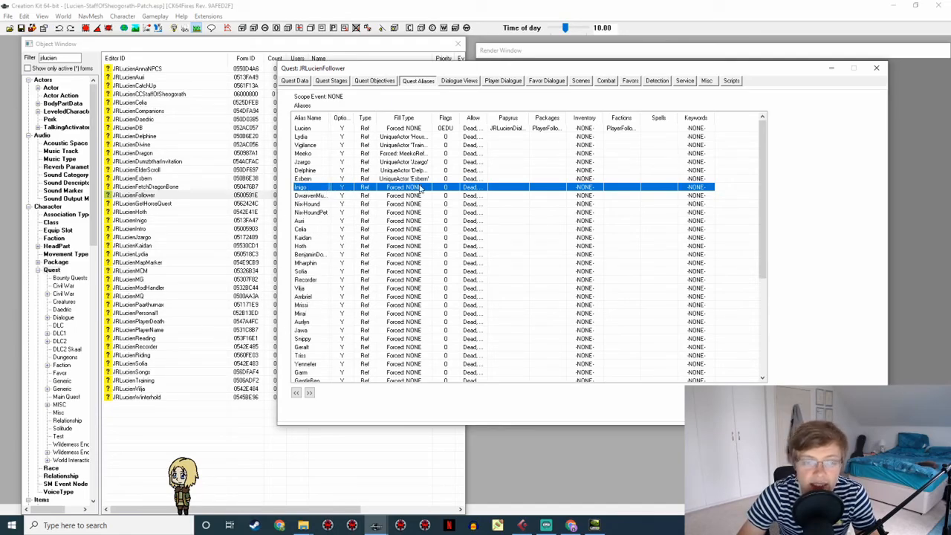
Open the "Good morning, Inigo!" line in the follower's Idle topic and inspect which alias its GetDistance condition runs on
{"action": "left_click", "coordinate": [706, 80]}
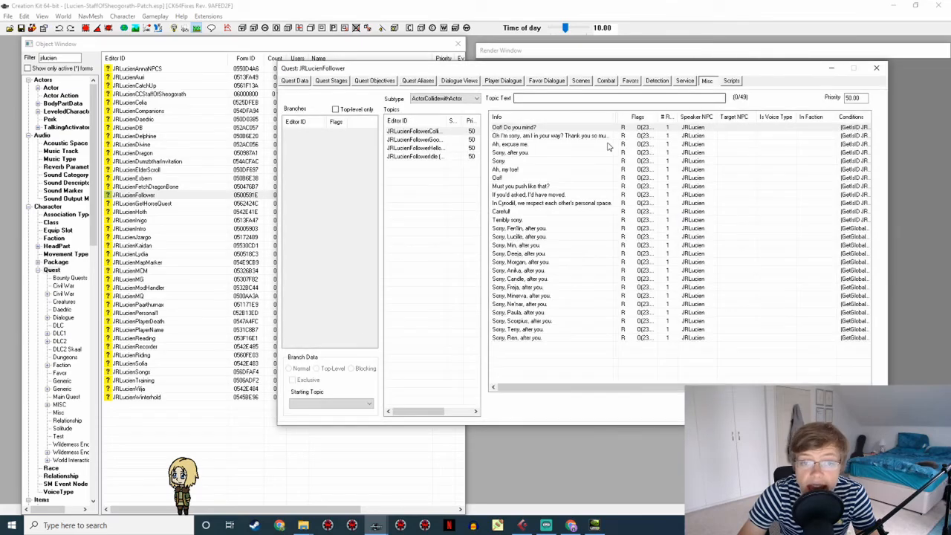
{"action": "left_click", "coordinate": [428, 156]}
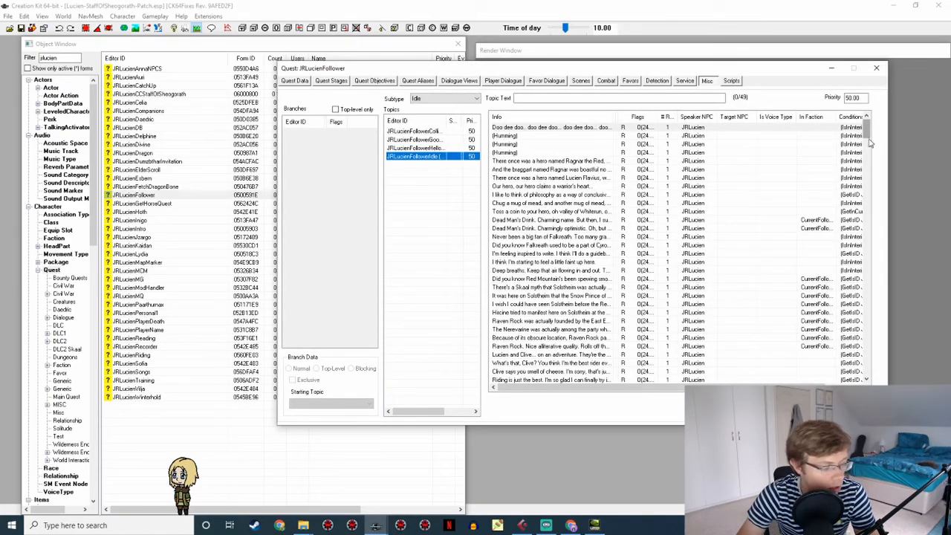
{"action": "left_click_drag", "start_coordinate": [867, 130], "coordinate": [867, 331]}
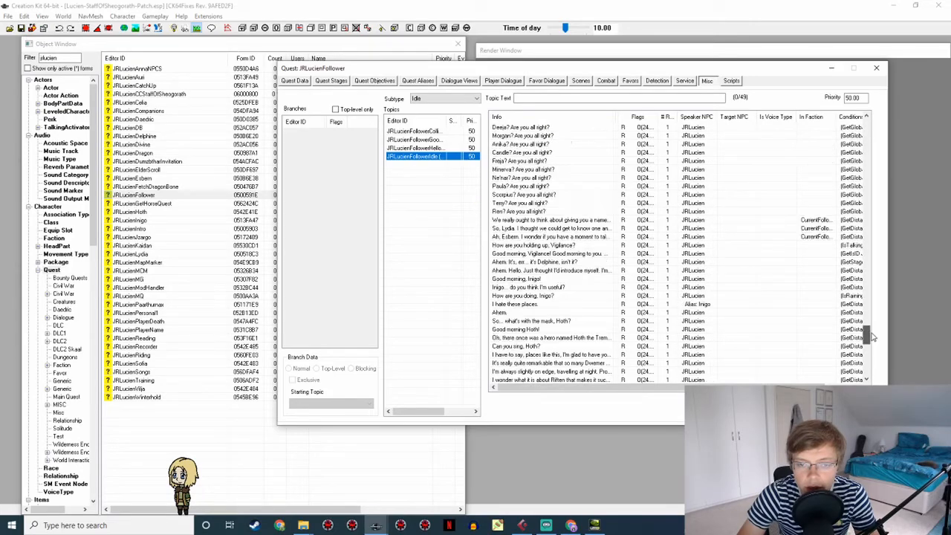
{"action": "double_click", "coordinate": [529, 278]}
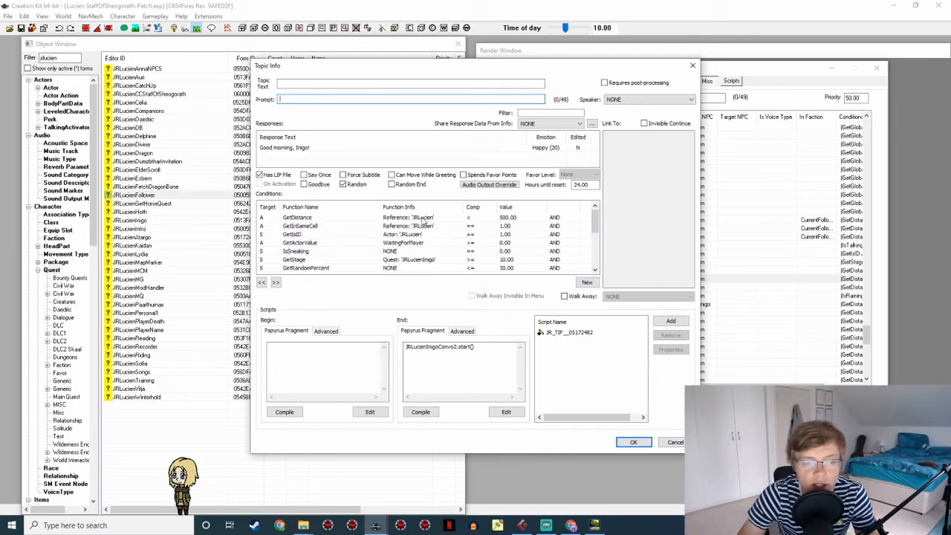
{"action": "double_click", "coordinate": [423, 219]}
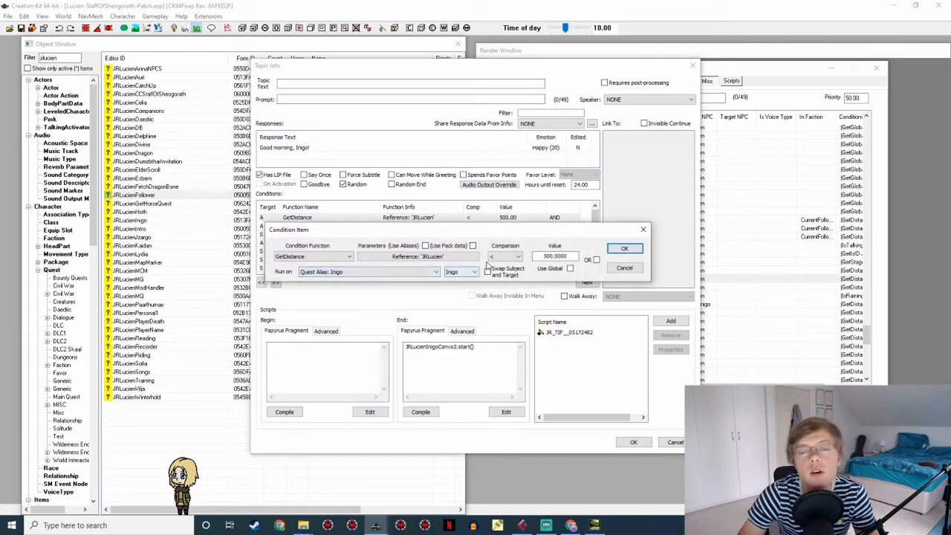
{"action": "left_click", "coordinate": [625, 268]}
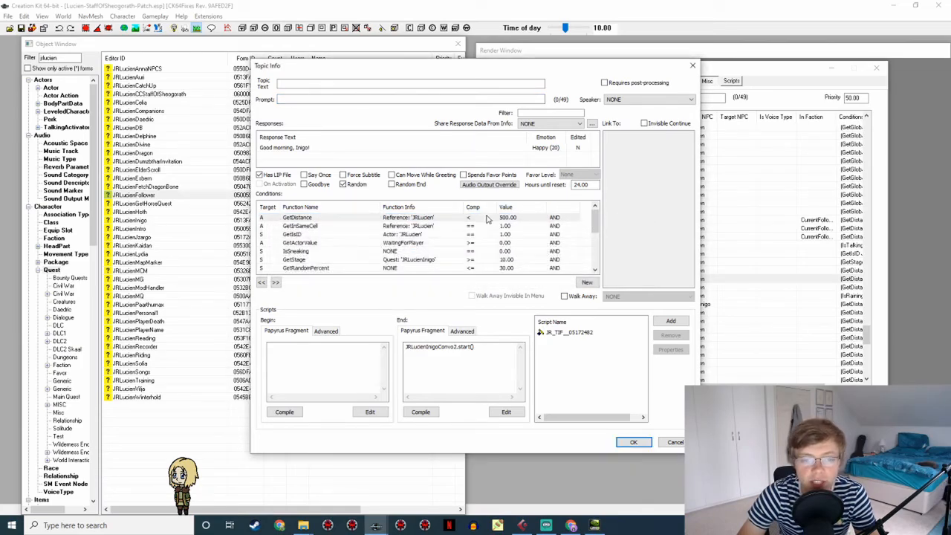
Review the remaining conditions of the "Good morning, Inigo!" line, and close it and the JRLucienFollower quest without changes
{"action": "left_click", "coordinate": [314, 243]}
{"action": "scroll", "coordinate": [313, 246], "scroll_direction": "down", "scroll_amount": 1}
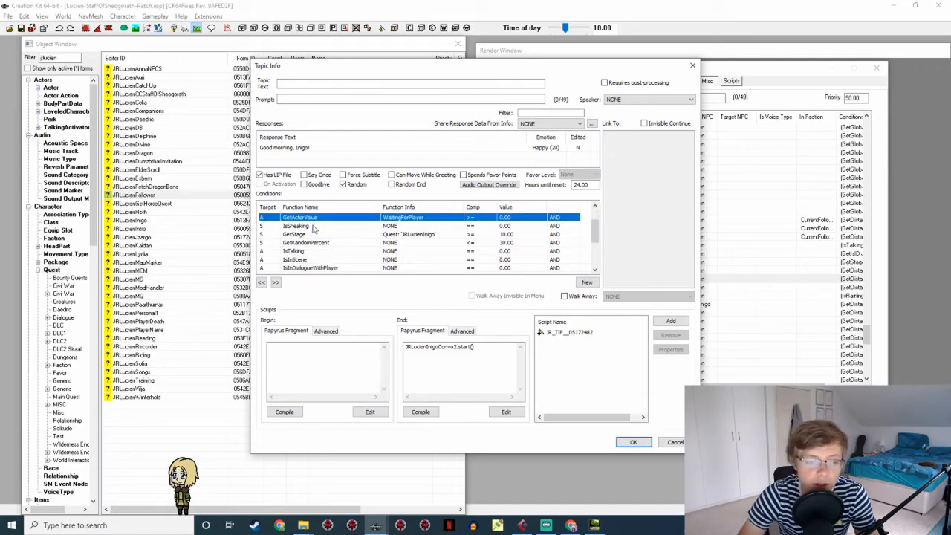
{"action": "scroll", "coordinate": [314, 255], "scroll_direction": "down", "scroll_amount": 1}
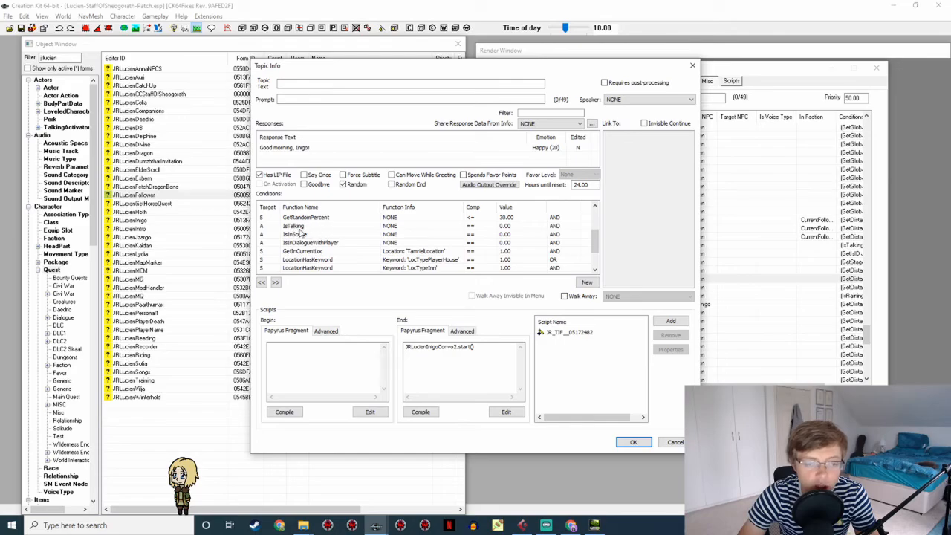
{"action": "scroll", "coordinate": [385, 248], "scroll_direction": "down", "scroll_amount": 1}
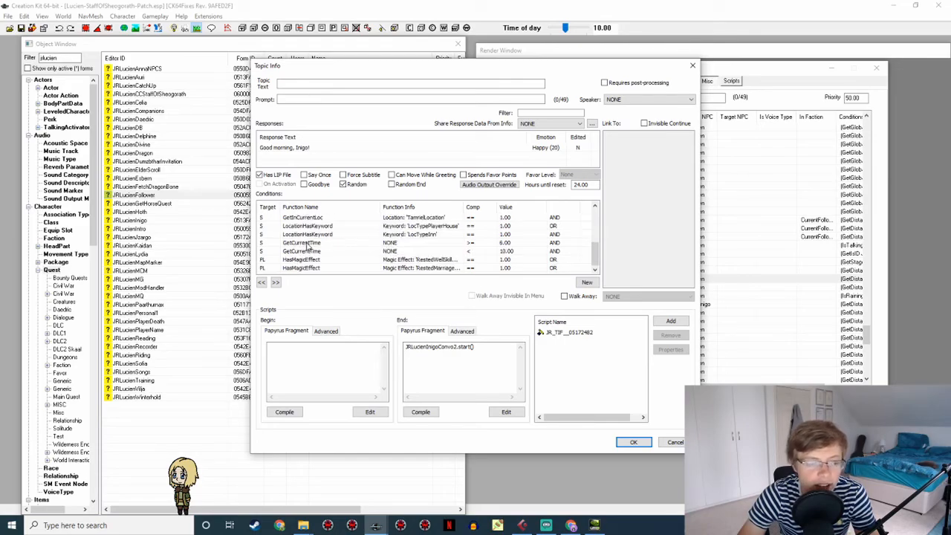
{"action": "scroll", "coordinate": [308, 248], "scroll_direction": "up", "scroll_amount": 3}
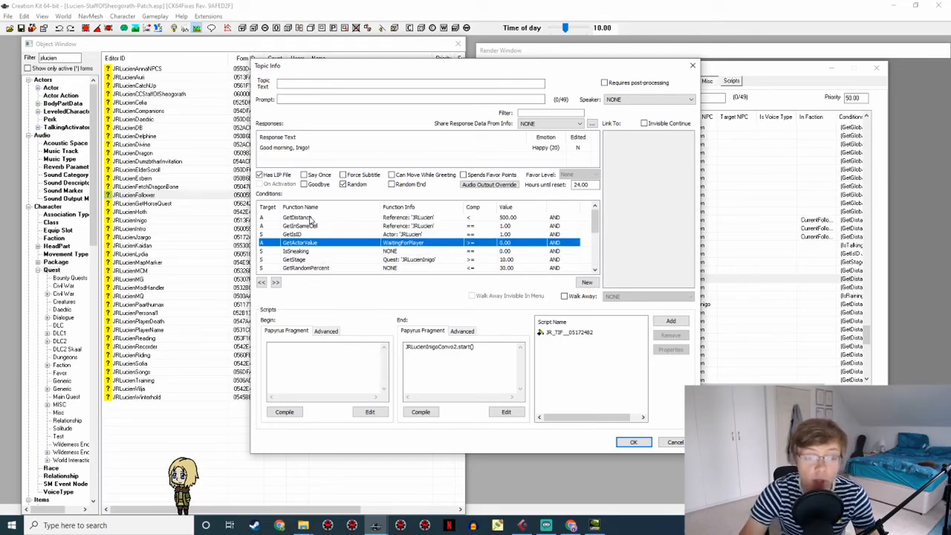
{"action": "left_click", "coordinate": [310, 218]}
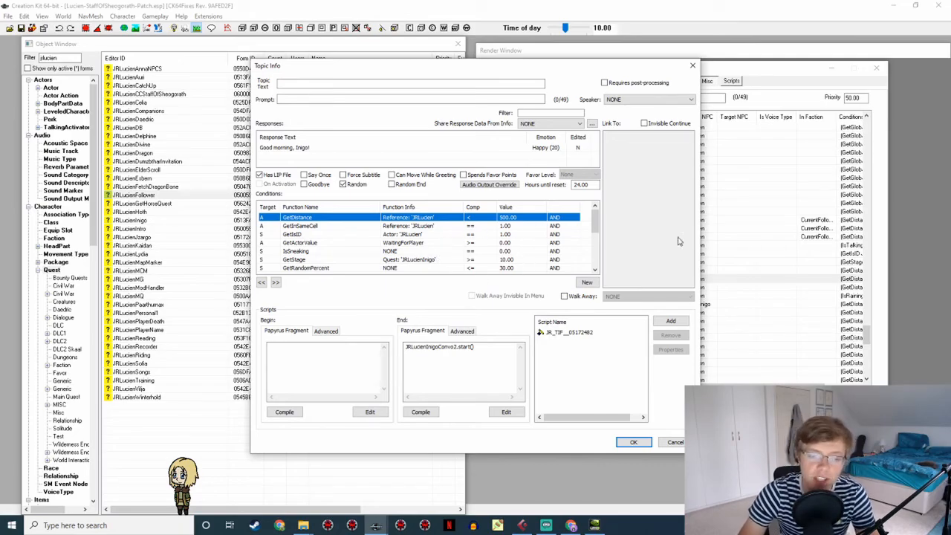
{"action": "left_click", "coordinate": [674, 443]}
{"action": "left_click", "coordinate": [880, 67]}
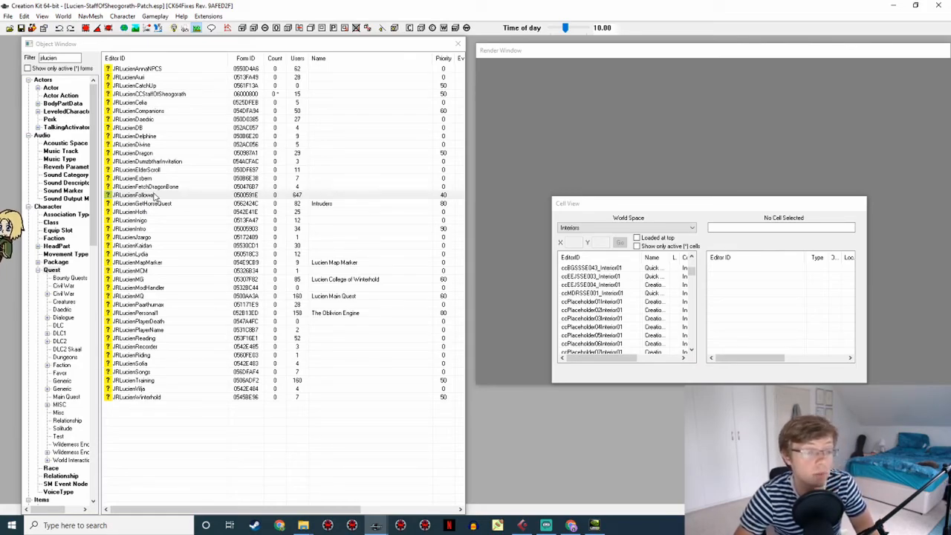
Show only active forms and open the second response to "What do you know about the Staff of Sheogorath?" in JRLucienCCStaffOfSheogorath
{"action": "left_click", "coordinate": [71, 69]}
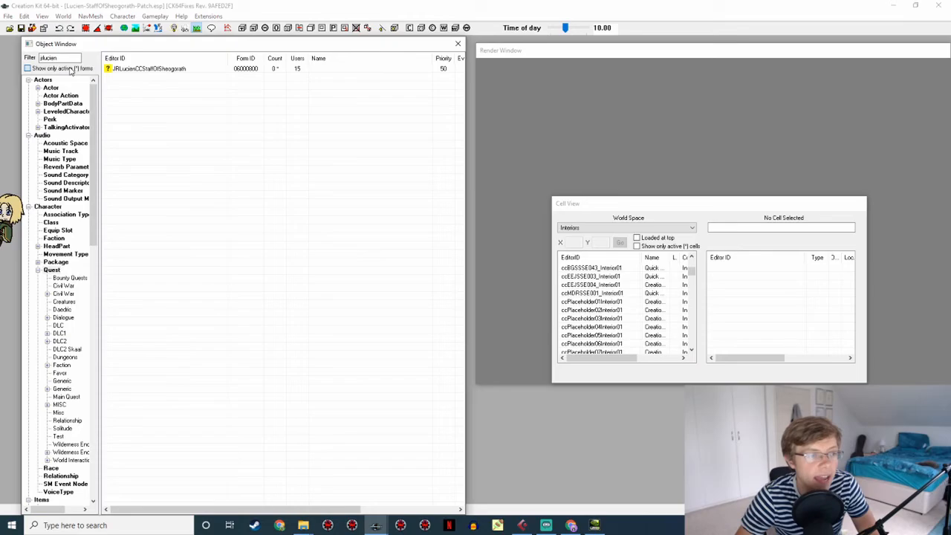
{"action": "double_click", "coordinate": [149, 69]}
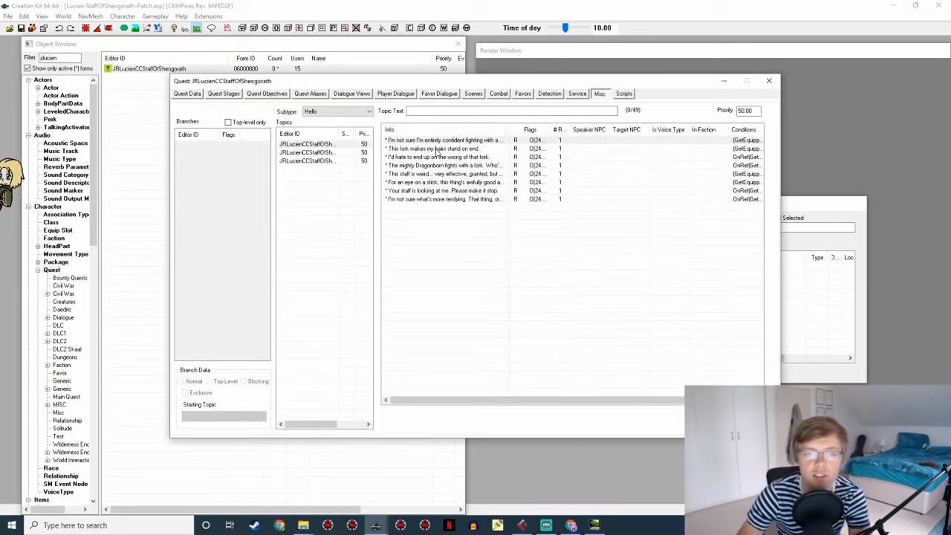
{"action": "left_click", "coordinate": [396, 94]}
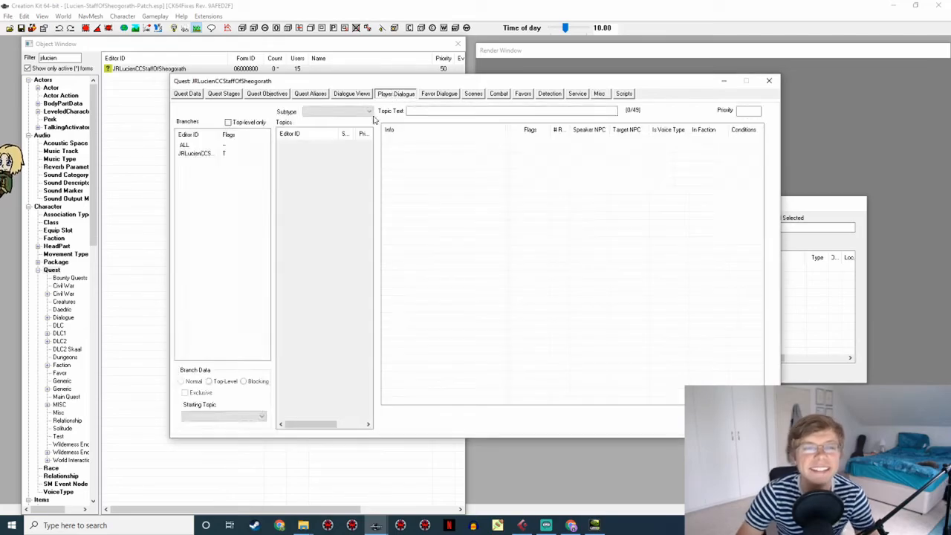
{"action": "left_click", "coordinate": [213, 153]}
{"action": "double_click", "coordinate": [414, 141]}
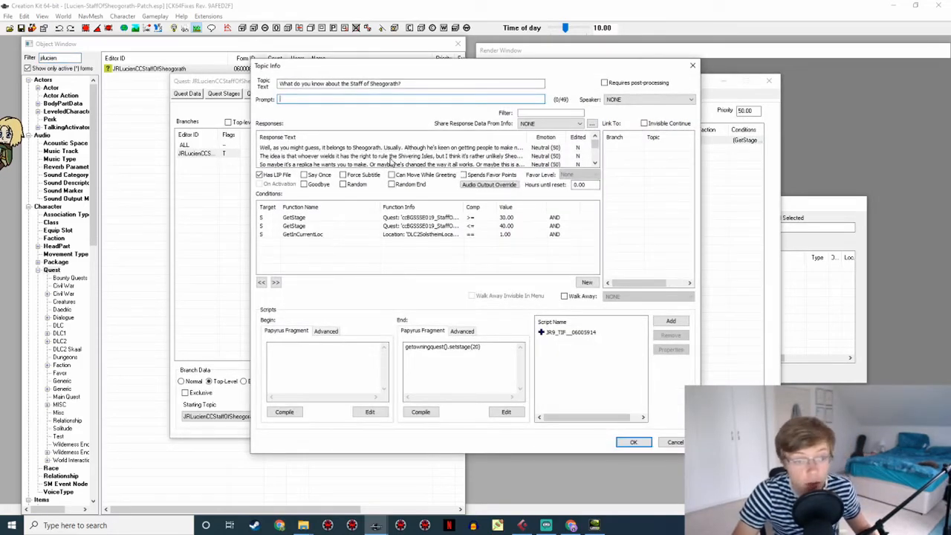
{"action": "double_click", "coordinate": [391, 157]}
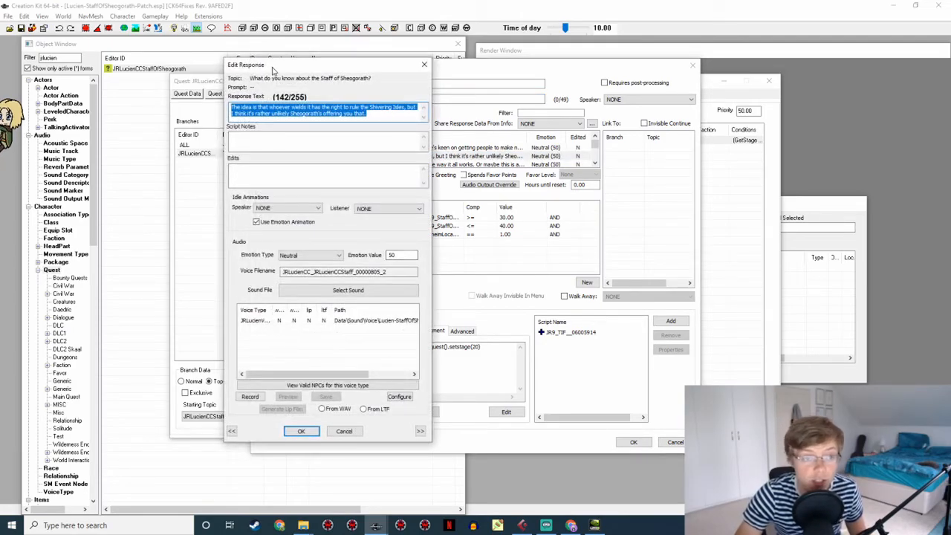
{"action": "left_click_drag", "start_coordinate": [273, 69], "coordinate": [344, 75]}
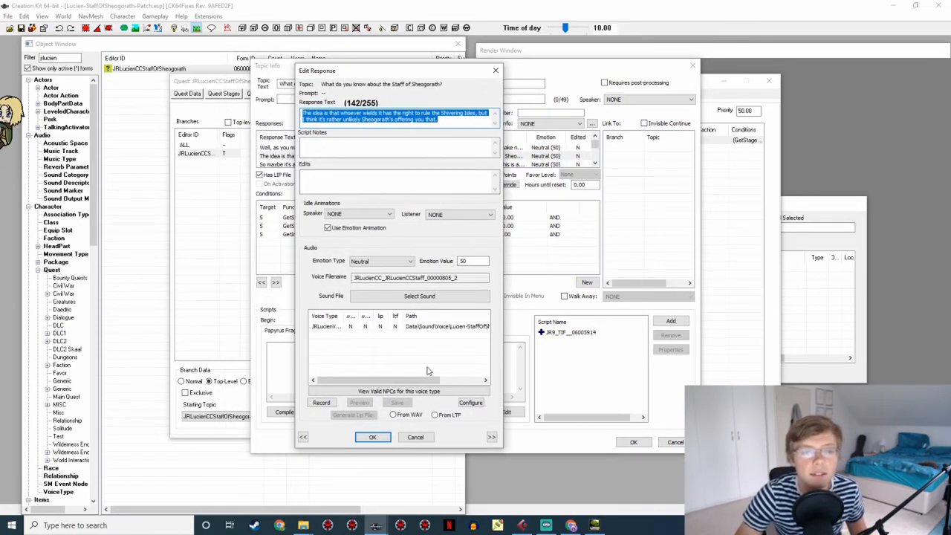
Switch to Cubase, place the project cursor past the end of the existing clip, and dismiss the Export Audio Mixdown window
{"action": "left_click", "coordinate": [522, 526]}
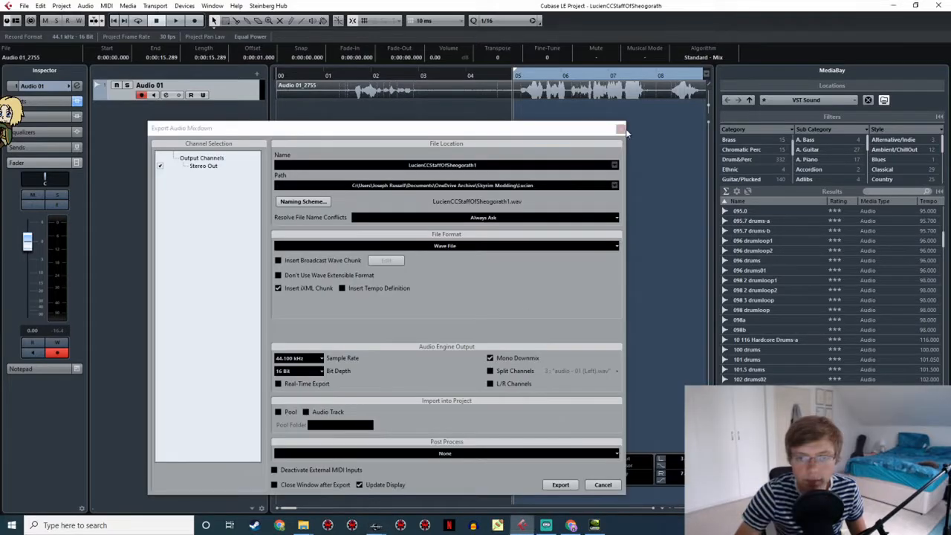
{"action": "left_click", "coordinate": [662, 122]}
{"action": "middle_click_drag", "start_coordinate": [660, 120], "coordinate": [266, 102]}
{"action": "left_click", "coordinate": [658, 73]}
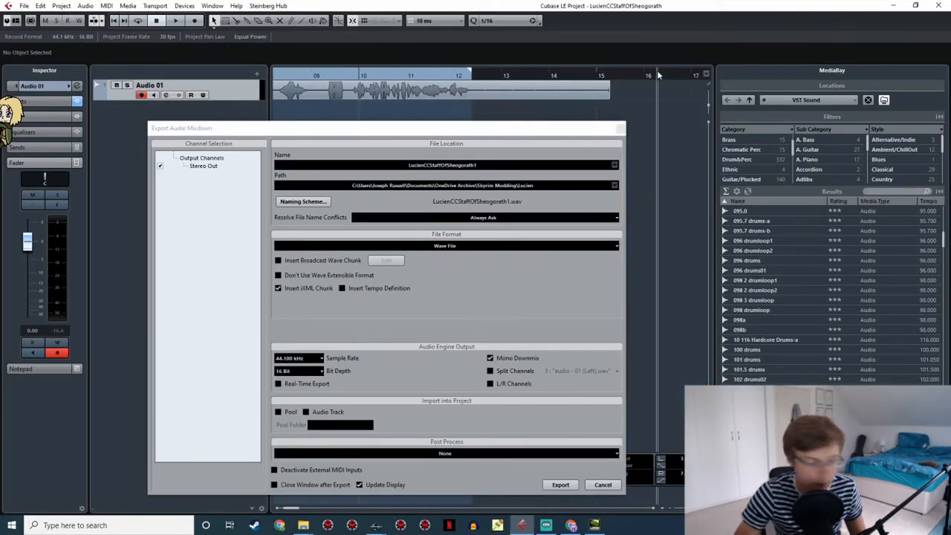
{"action": "left_click_drag", "start_coordinate": [658, 74], "coordinate": [676, 72]}
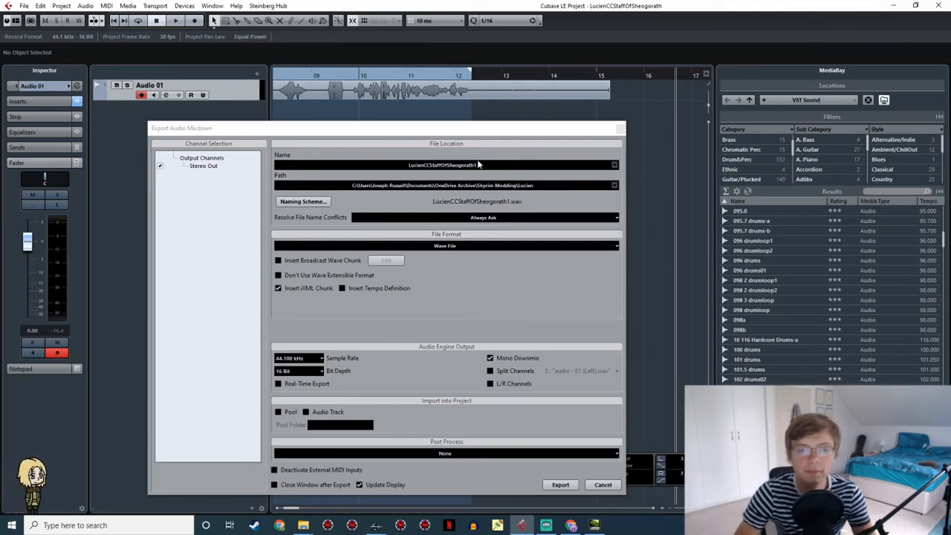
{"action": "left_click", "coordinate": [603, 484]}
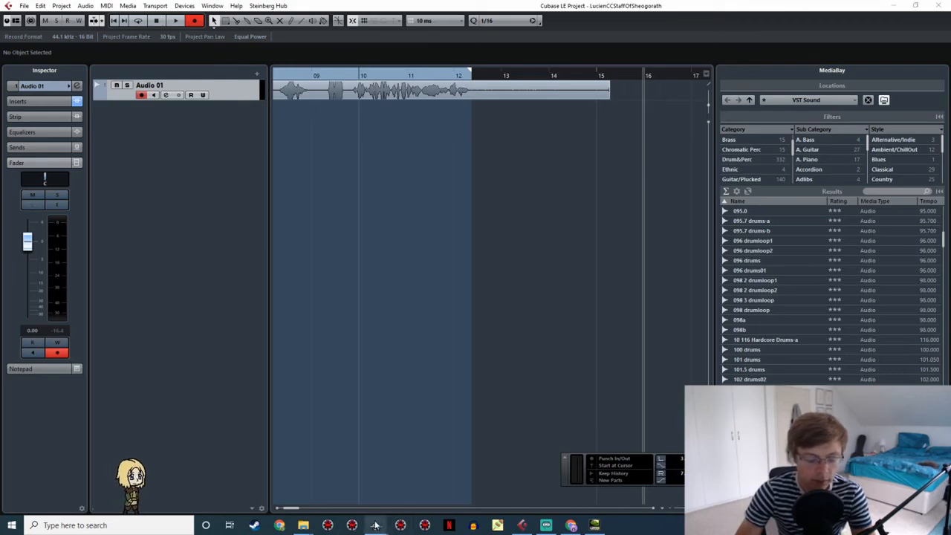
Record a take on Audio 01 from 16 seconds while reading the response text in the Creation Kit, and stop in Cubase
{"action": "left_click", "coordinate": [420, 480]}
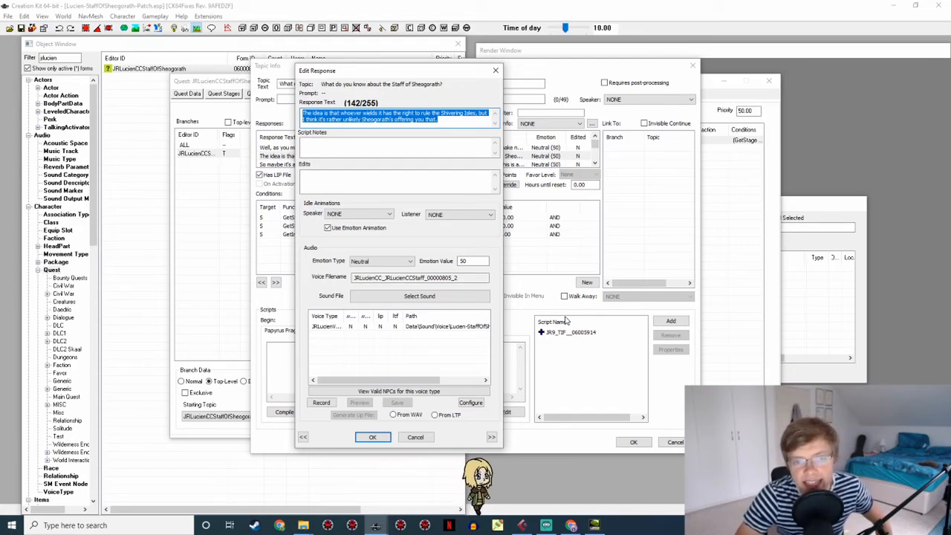
{"action": "left_click", "coordinate": [522, 526]}
{"action": "key", "text": "space"}
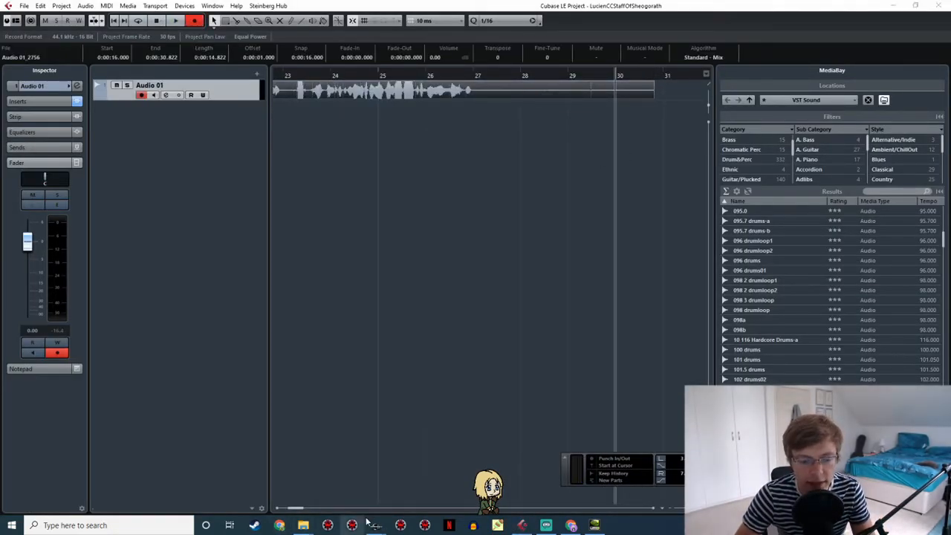
Record a take on Audio 01 from 30 seconds while reading the response text in the Creation Kit, and return to Cubase
{"action": "mouse_move", "coordinate": [376, 526]}
{"action": "left_click", "coordinate": [423, 490]}
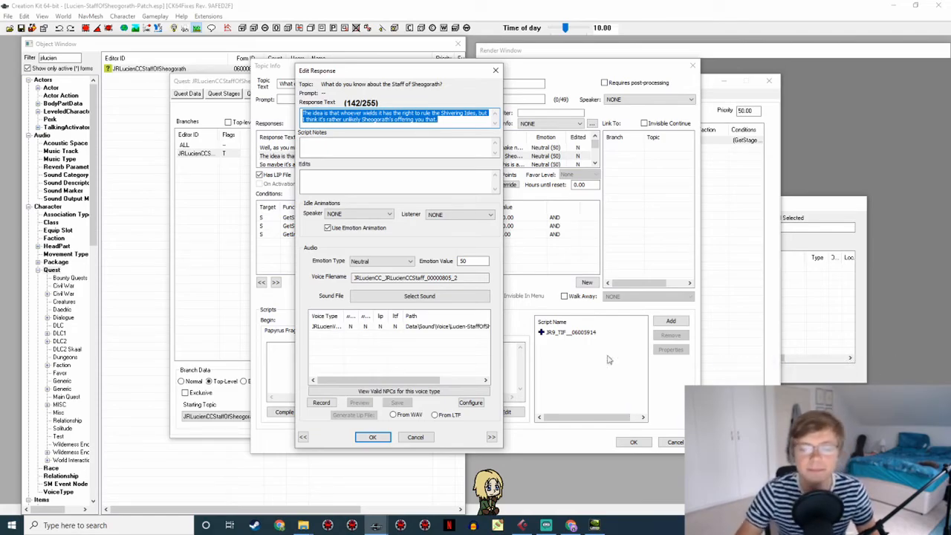
{"action": "left_click", "coordinate": [524, 525]}
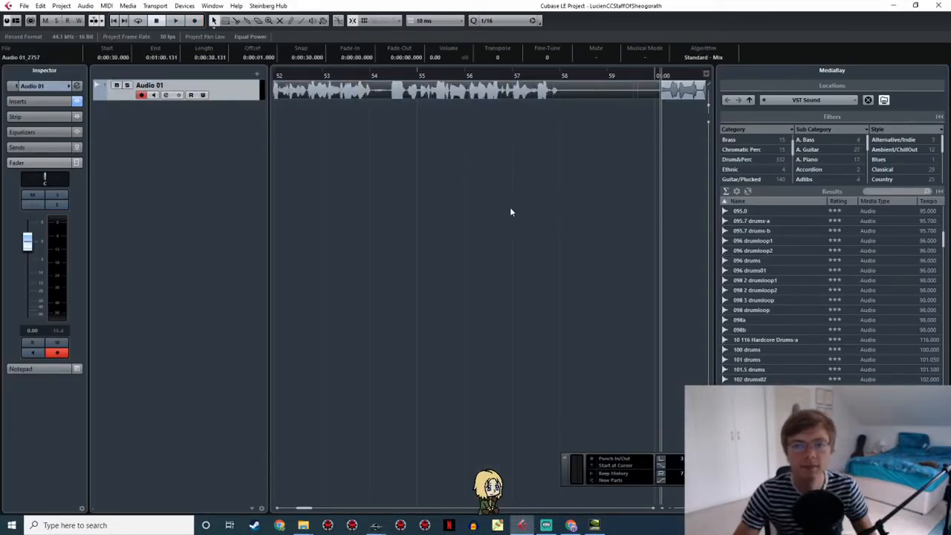
Play back the new take from about 50 seconds to the end of the spoken line, and stop playback
{"action": "scroll", "coordinate": [583, 231], "scroll_direction": "left", "scroll_amount": 2}
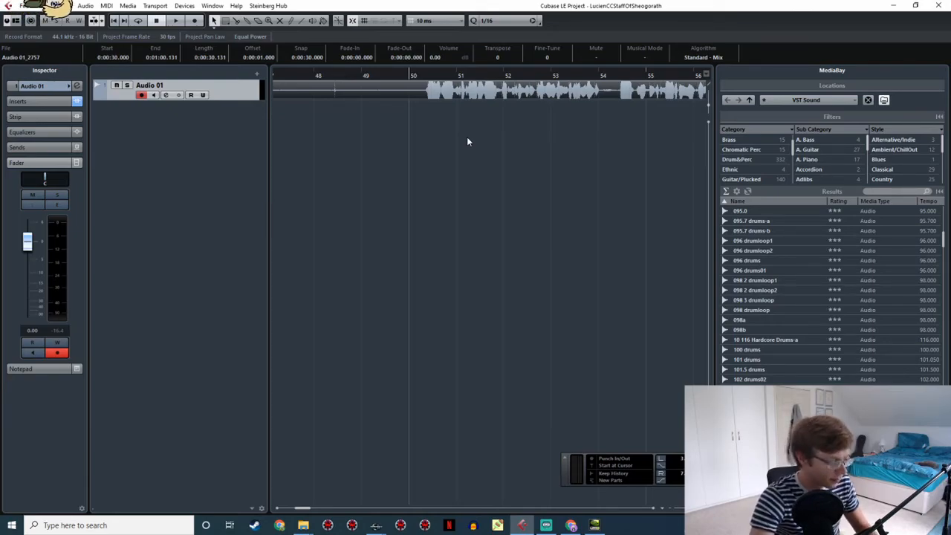
{"action": "left_click", "coordinate": [418, 75]}
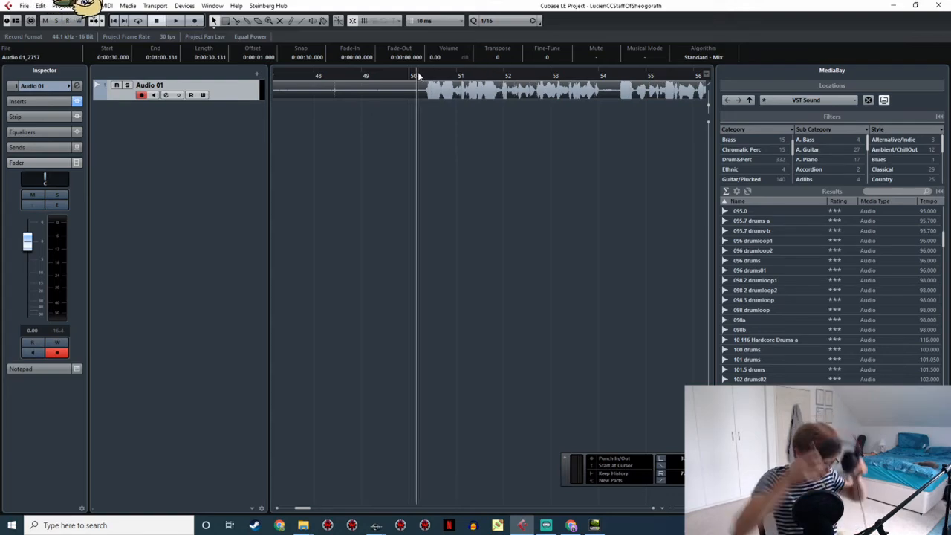
{"action": "key", "text": "space"}
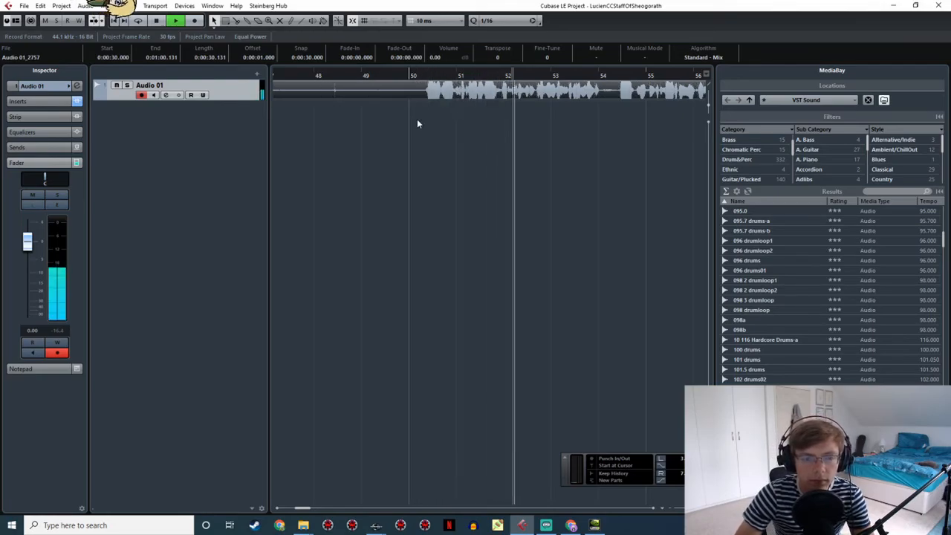
{"action": "scroll", "coordinate": [417, 123], "scroll_direction": "down", "scroll_amount": 3, "text": "ctrl"}
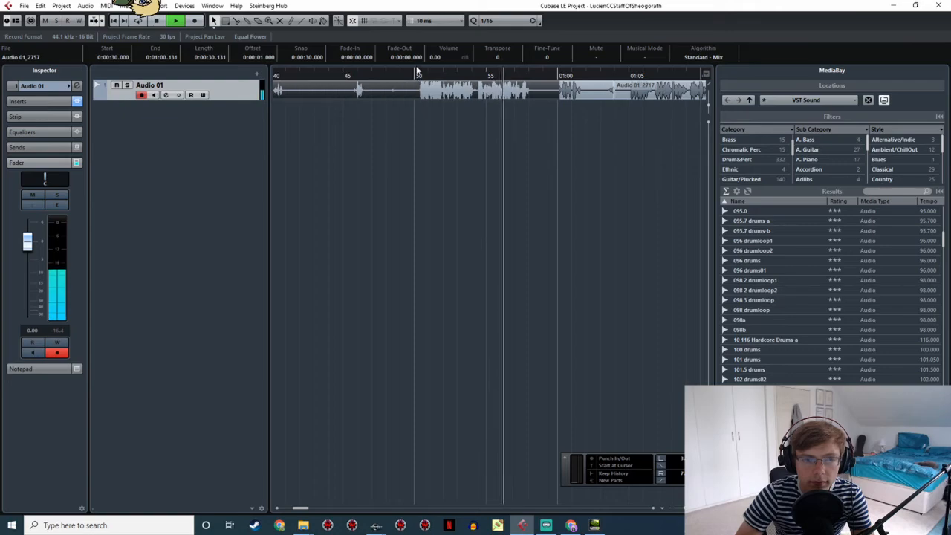
{"action": "key", "text": "space"}
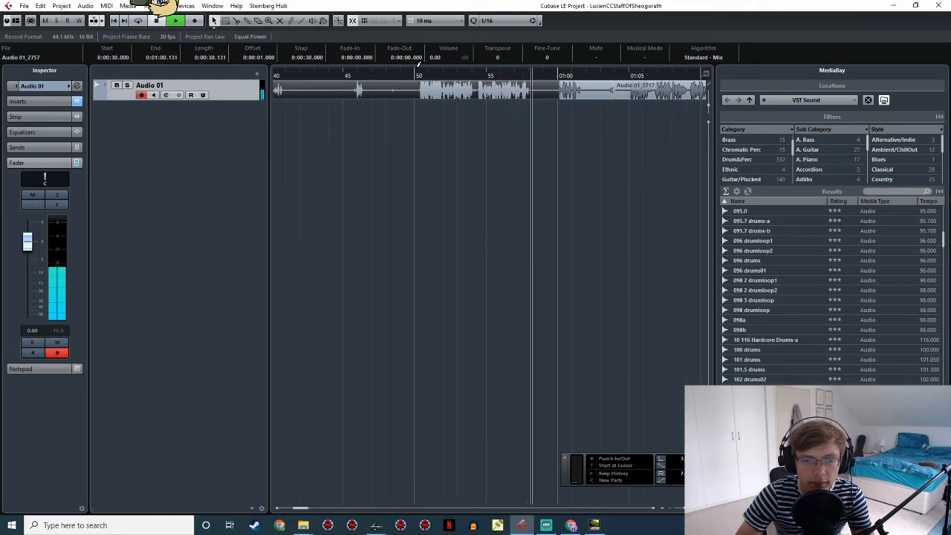
Set the locator range around the spoken line from about 50 to 58 seconds and export its audio mixdown as LucienCCStaffOfSheogorath2
{"action": "mouse_move", "coordinate": [417, 73]}
{"action": "left_mouse_down"}
{"action": "mouse_move", "coordinate": [532, 136]}
{"action": "mouse_move", "coordinate": [529, 145]}
{"action": "left_mouse_up"}
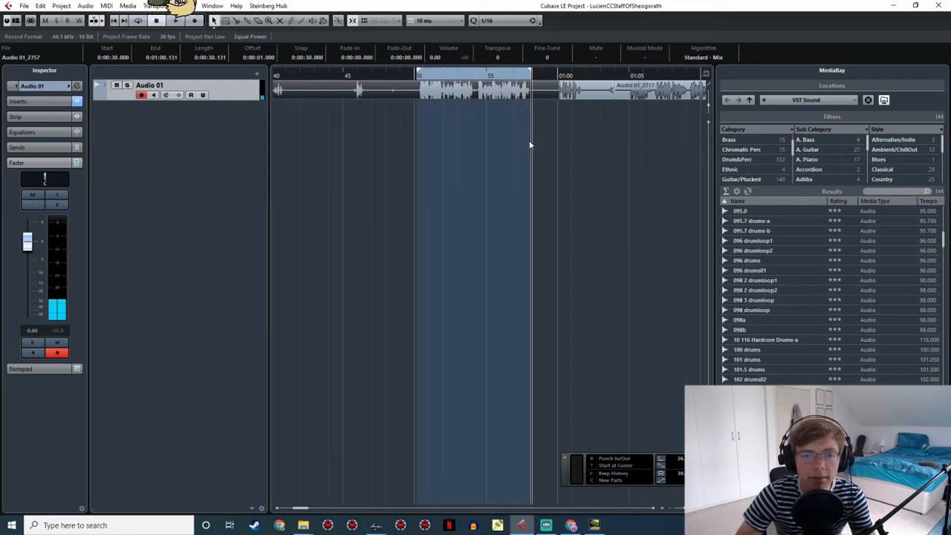
{"action": "left_click", "coordinate": [24, 6]}
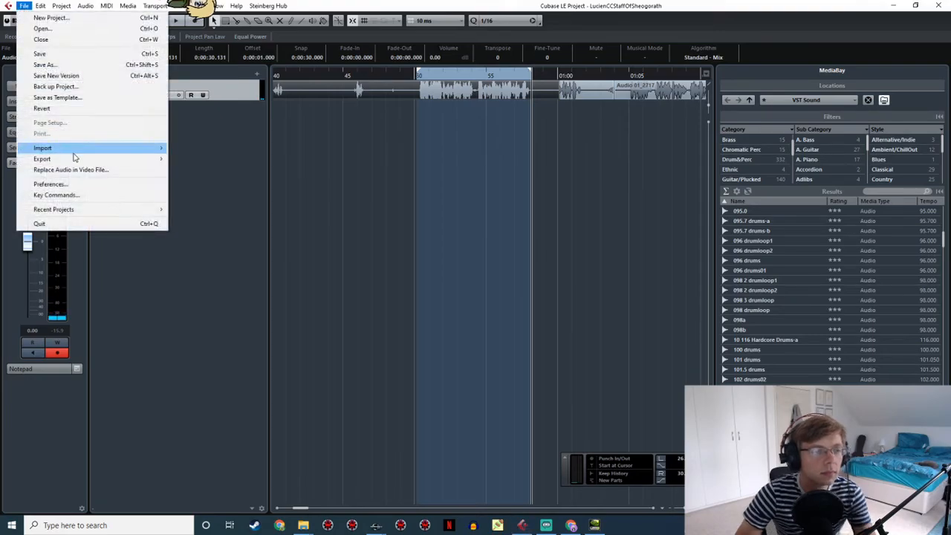
{"action": "mouse_move", "coordinate": [111, 158]}
{"action": "left_click", "coordinate": [195, 180]}
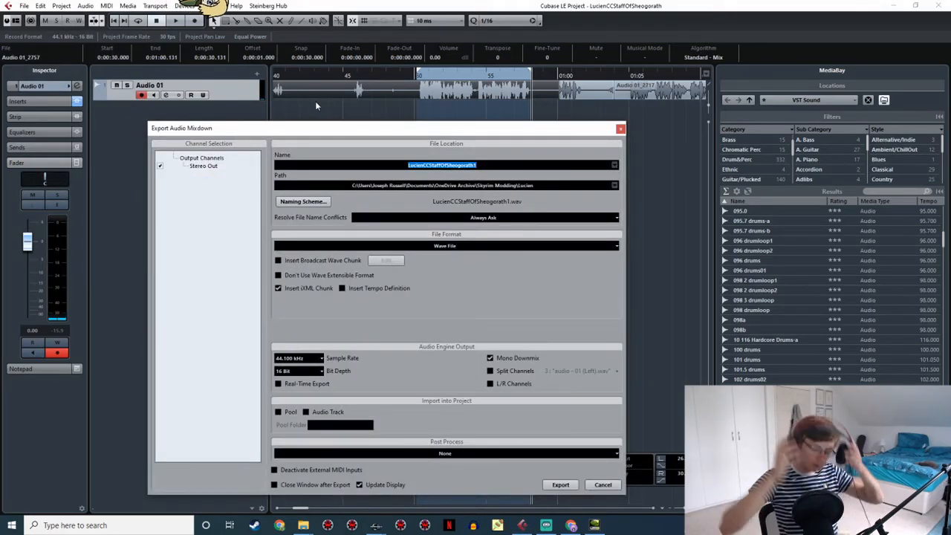
{"action": "left_click", "coordinate": [504, 163]}
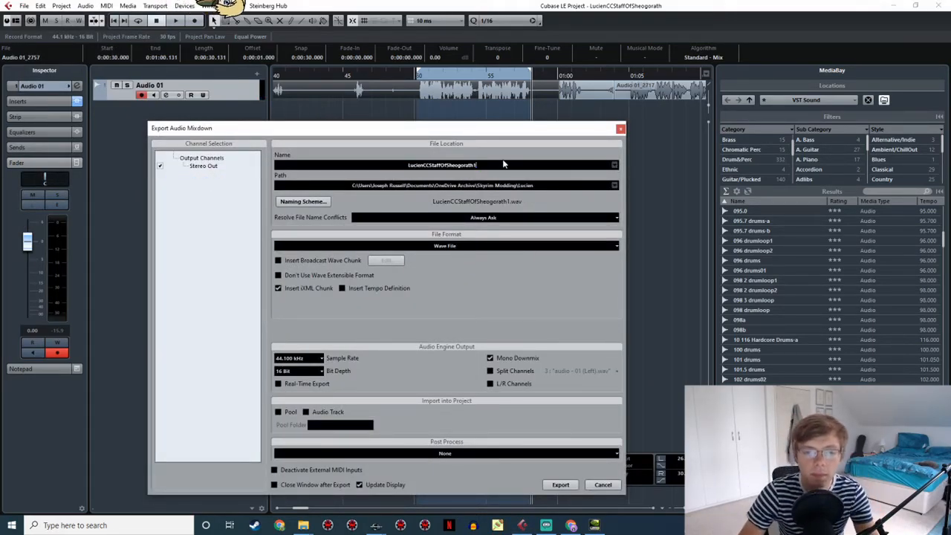
{"action": "key", "text": "BackSpace"}
{"action": "type", "text": "2"}
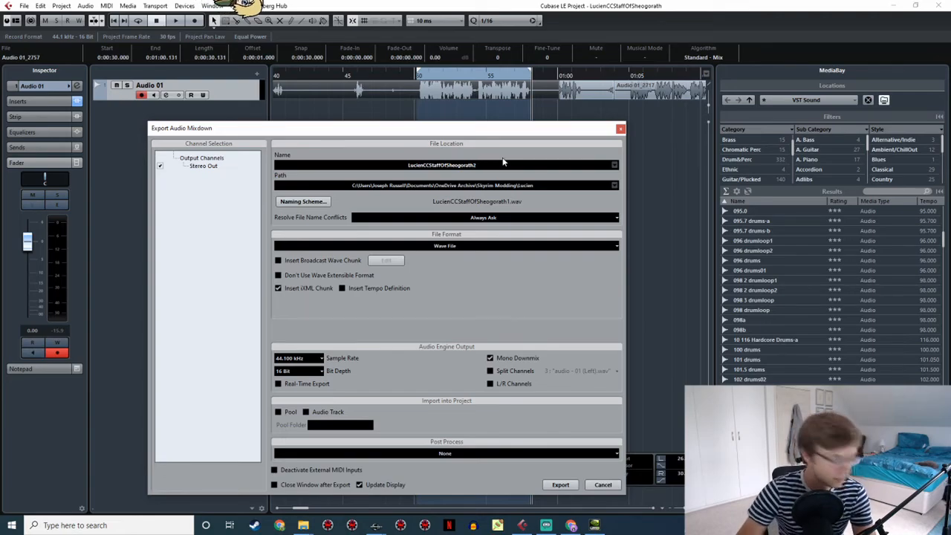
{"action": "left_click", "coordinate": [561, 484]}
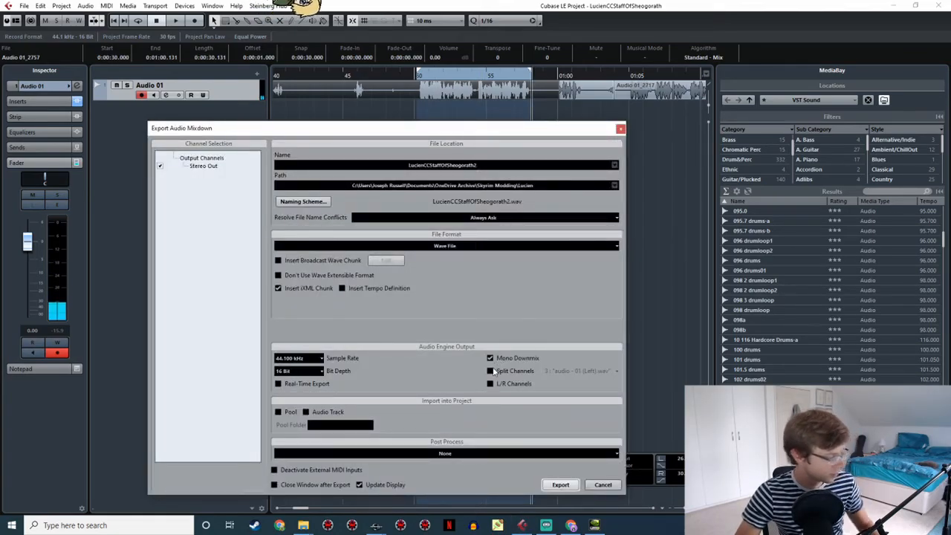
Copy LucienCCStaffOfSheogorath2.wav from the Lucien folder into the JRLucienVoice folder
{"action": "left_click", "coordinate": [303, 525]}
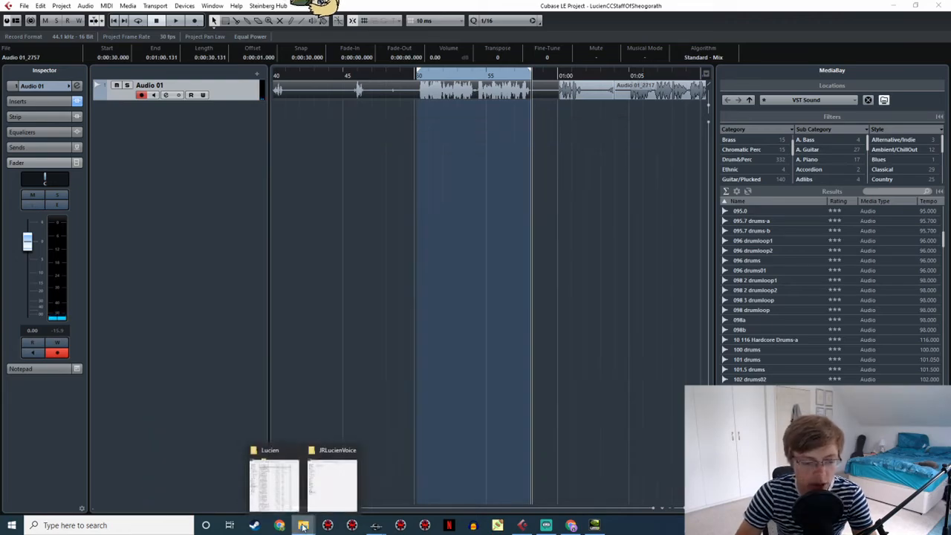
{"action": "left_click", "coordinate": [281, 491]}
{"action": "left_click", "coordinate": [304, 525]}
{"action": "left_click", "coordinate": [333, 483]}
{"action": "left_click", "coordinate": [182, 66]}
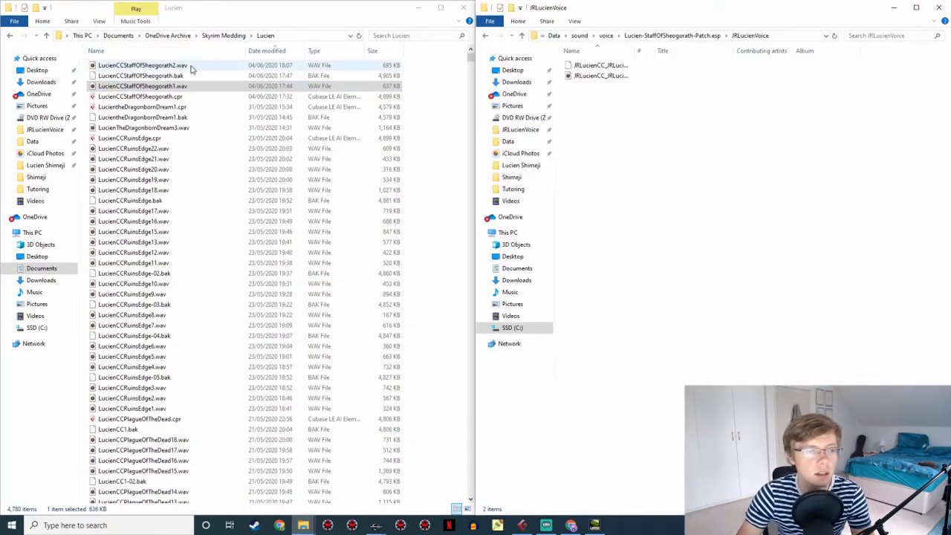
Copy the response's voice filename in the Creation Kit and rename the copied WAV to JRLucienCC_JRLucienCCStaff_00000805_2.wav
{"action": "left_click", "coordinate": [375, 525]}
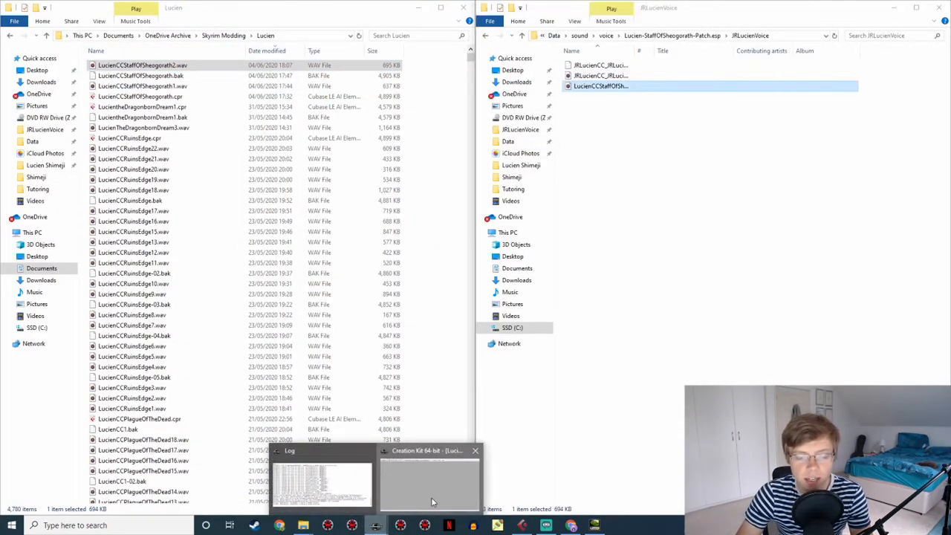
{"action": "left_click", "coordinate": [431, 484]}
{"action": "left_click", "coordinate": [467, 278]}
{"action": "double_click", "coordinate": [467, 277]}
{"action": "key", "text": "ctrl+c"}
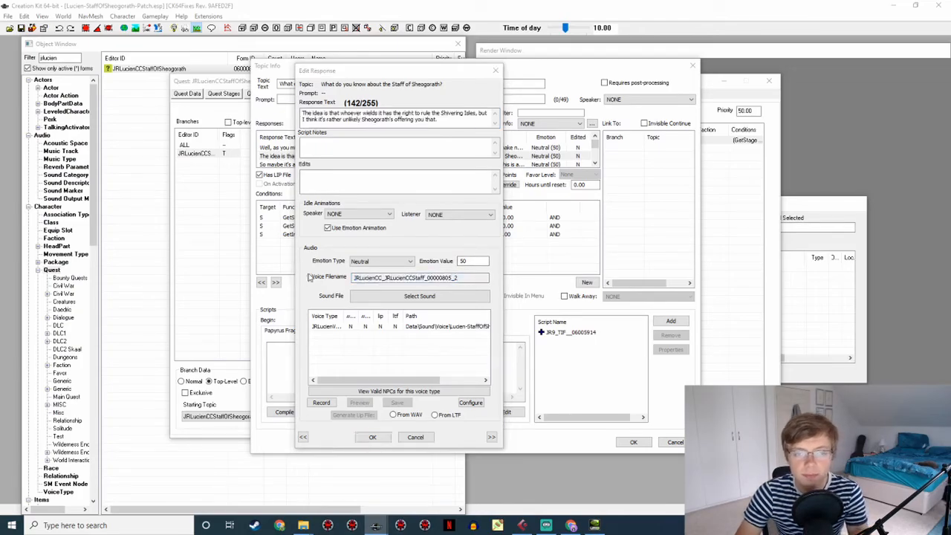
{"action": "left_click", "coordinate": [638, 86]}
{"action": "key", "text": "F2"}
{"action": "key", "text": "ctrl+v"}
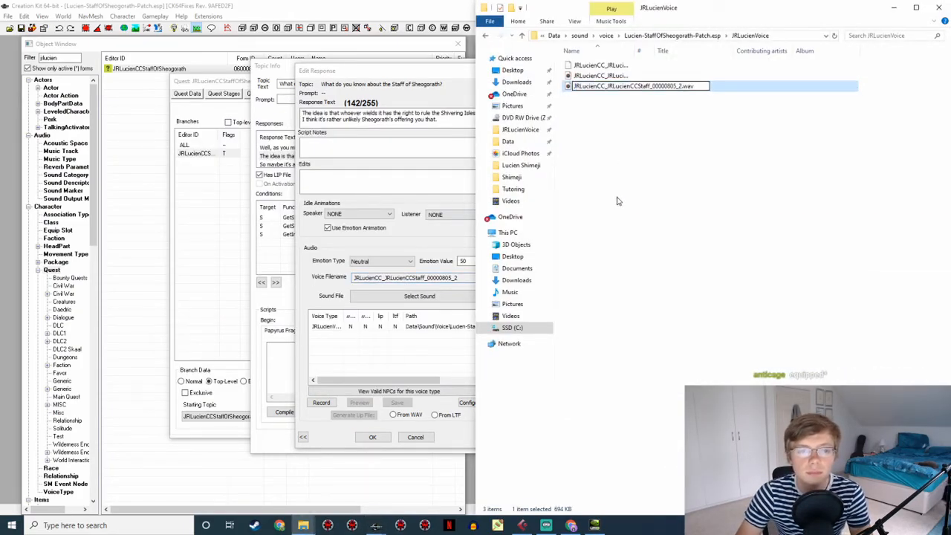
{"action": "key", "text": "Return"}
Close and reopen the second response in the Creation Kit to refresh it, and check its voice filename and the voice folder
{"action": "left_click", "coordinate": [372, 437]}
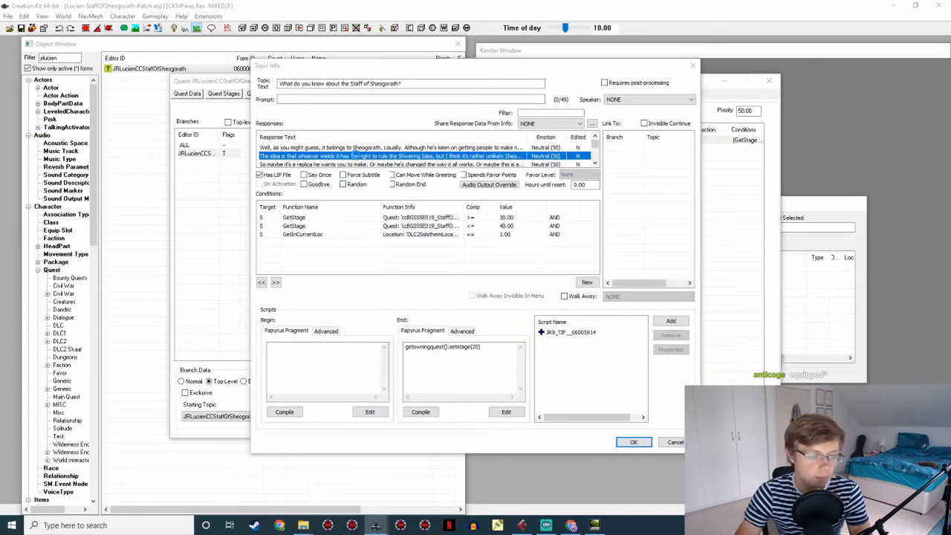
{"action": "double_click", "coordinate": [358, 156]}
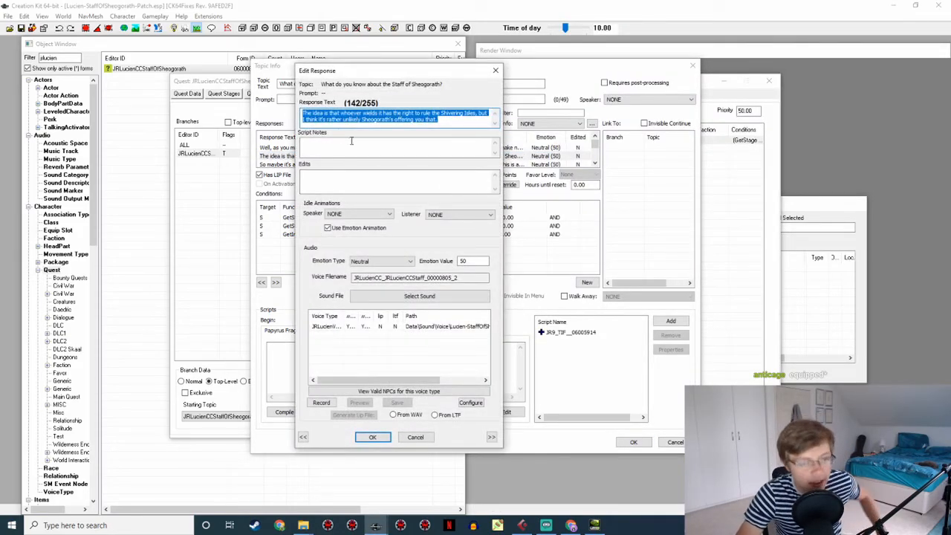
{"action": "left_click_drag", "start_coordinate": [480, 277], "coordinate": [309, 295]}
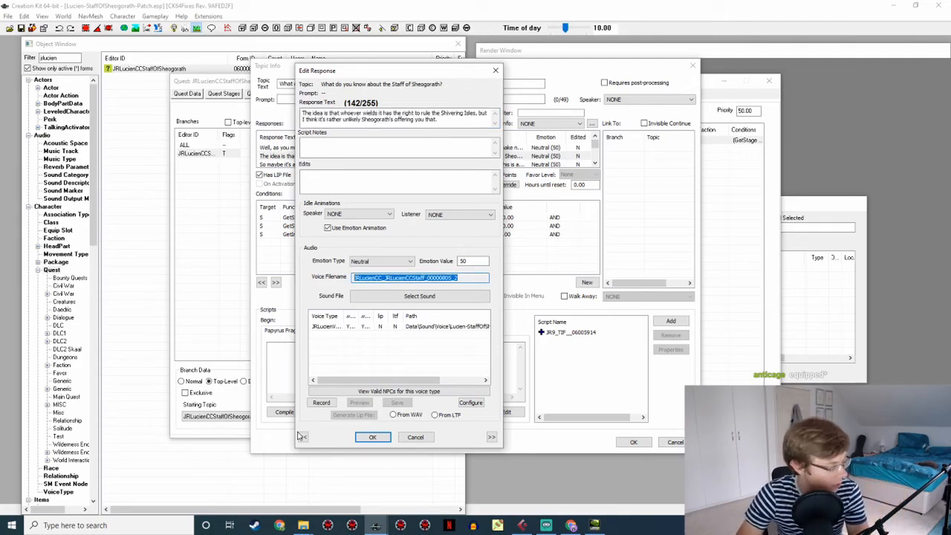
{"action": "left_click", "coordinate": [304, 525]}
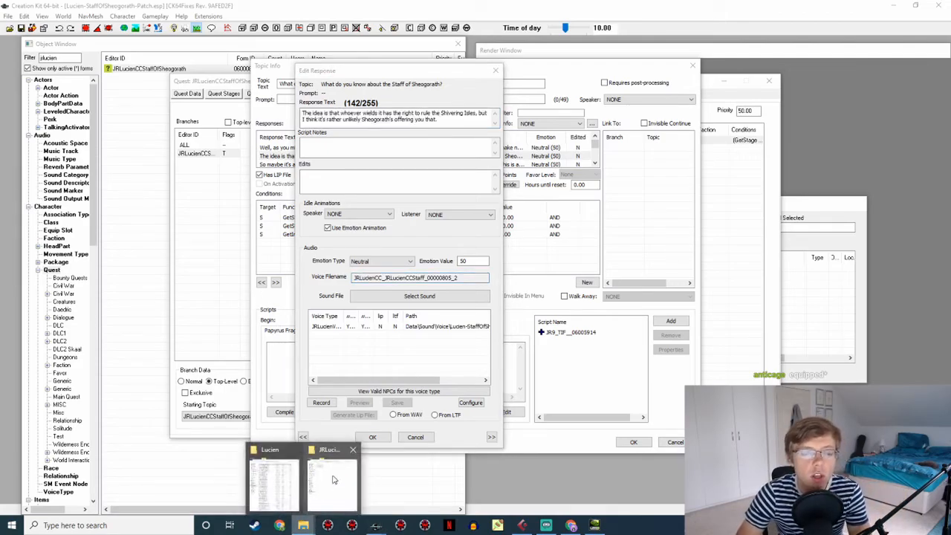
{"action": "mouse_move", "coordinate": [333, 480]}
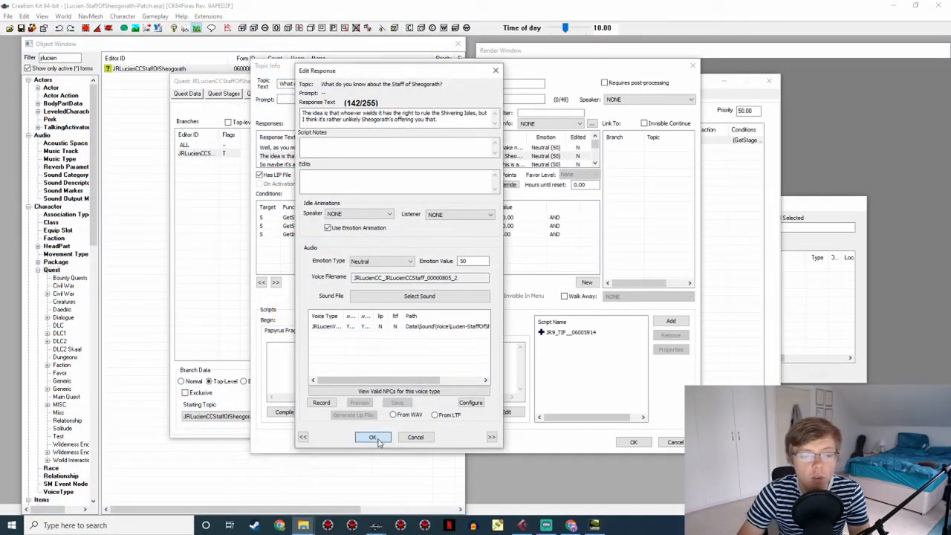
Reopen the second response, select its voice type entry, generate the lip file from WAV, and accept the response
{"action": "left_click", "coordinate": [372, 439]}
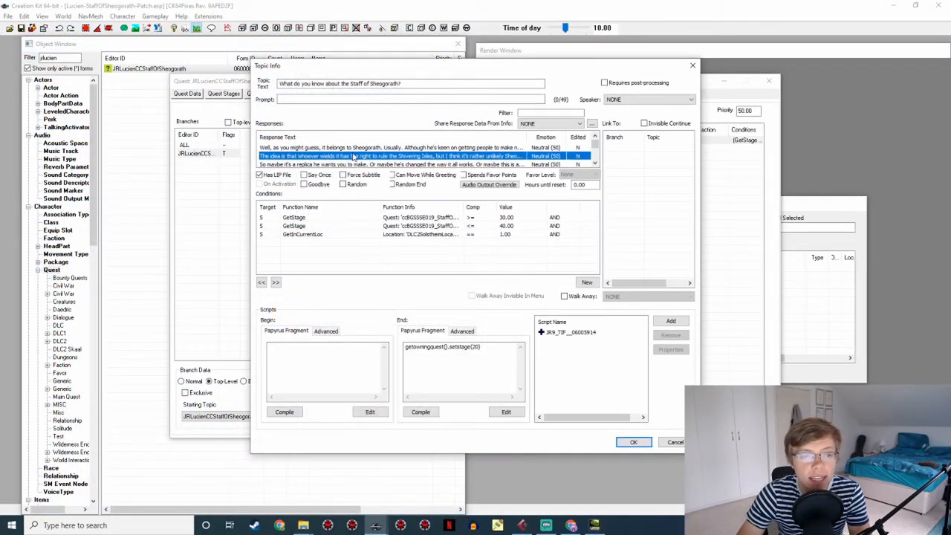
{"action": "double_click", "coordinate": [347, 156]}
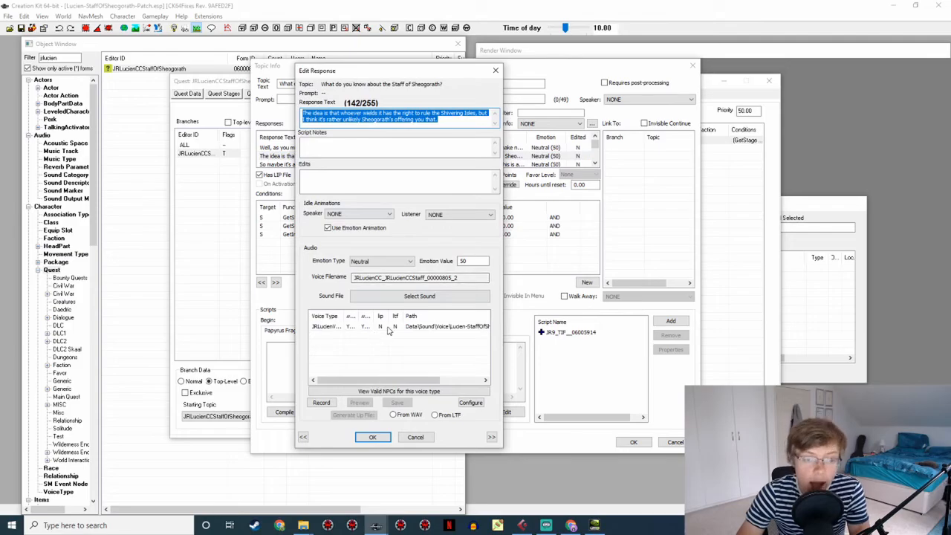
{"action": "left_click", "coordinate": [390, 327]}
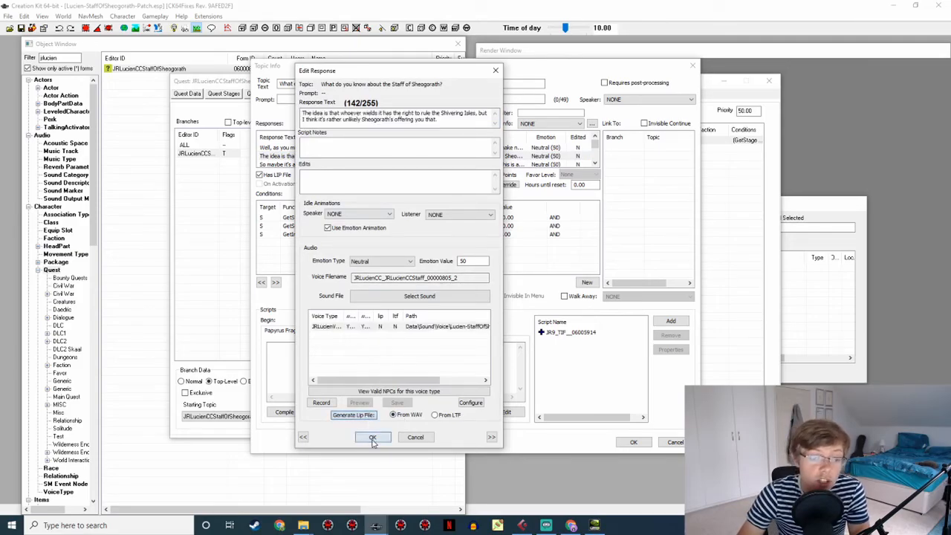
{"action": "left_click", "coordinate": [372, 437]}
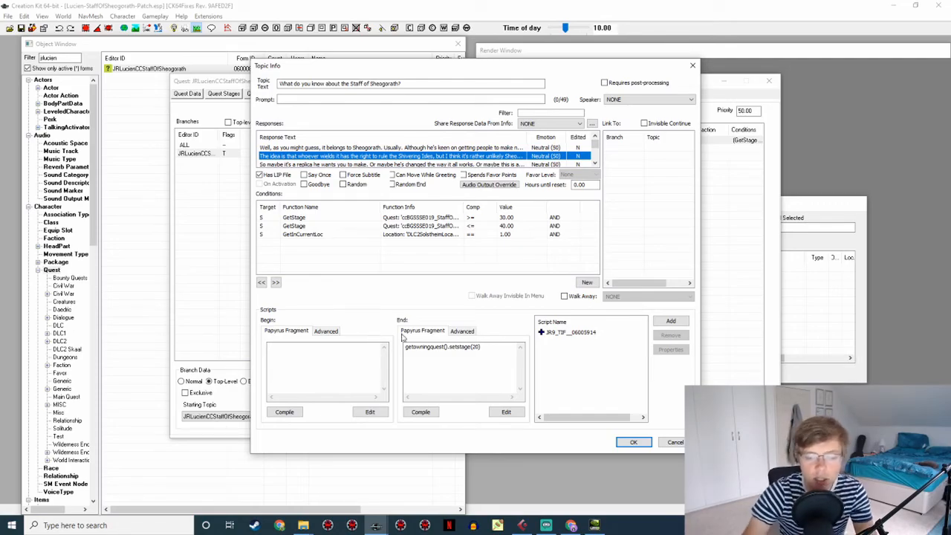
Switch to Chrome, search for "creation kit onequipped event", and open the OnEquipped - ObjectReference wiki page
{"action": "left_click", "coordinate": [571, 526]}
{"action": "scroll", "coordinate": [208, 223], "scroll_direction": "up", "scroll_amount": 3}
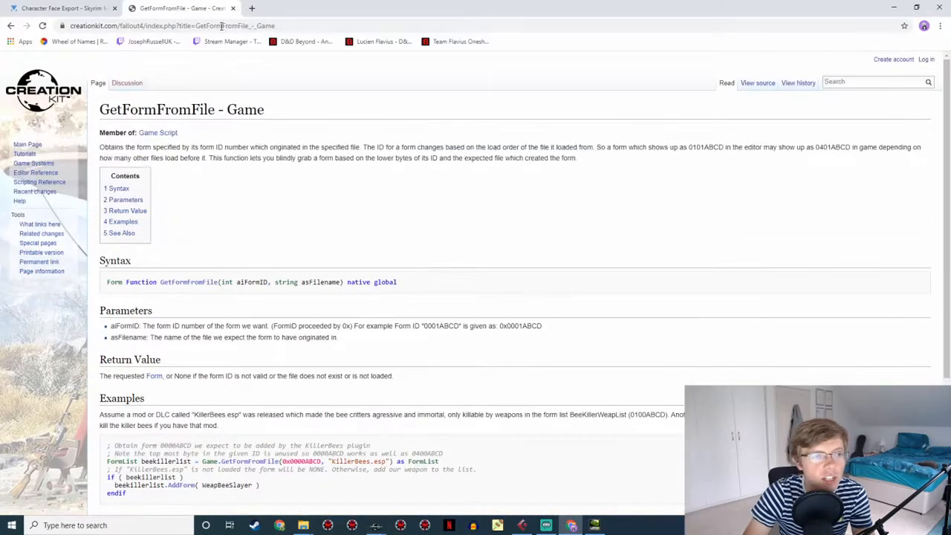
{"action": "left_click", "coordinate": [217, 26]}
{"action": "type", "text": "creation kit "}
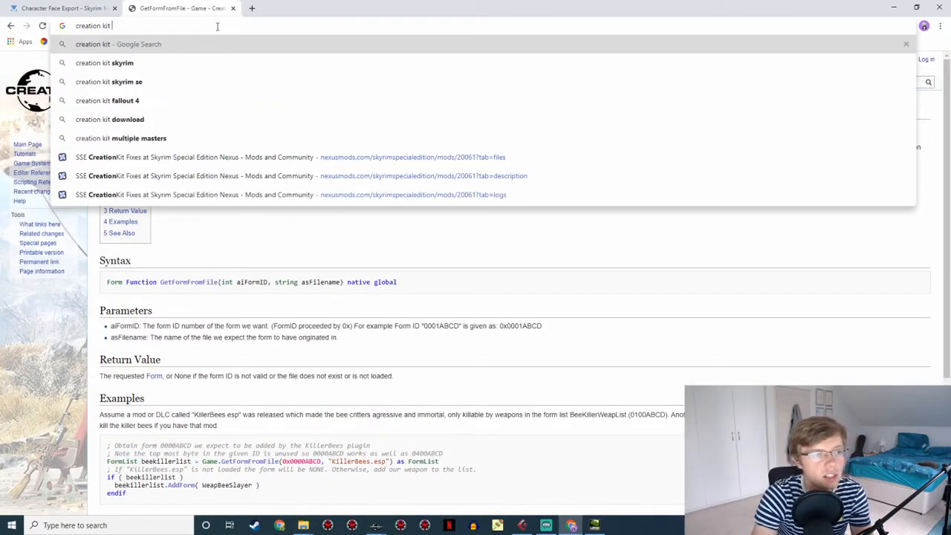
{"action": "type", "text": "onequipped event"}
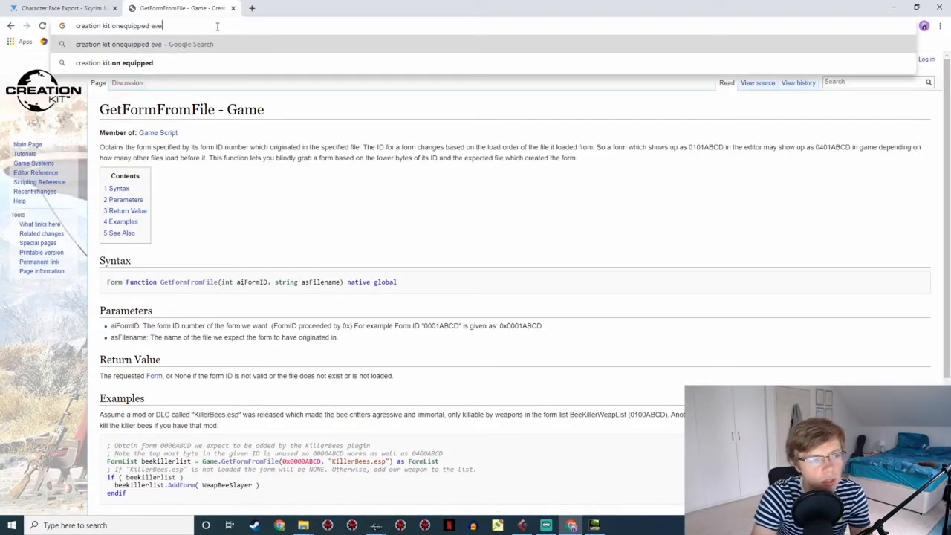
{"action": "key", "text": "Return"}
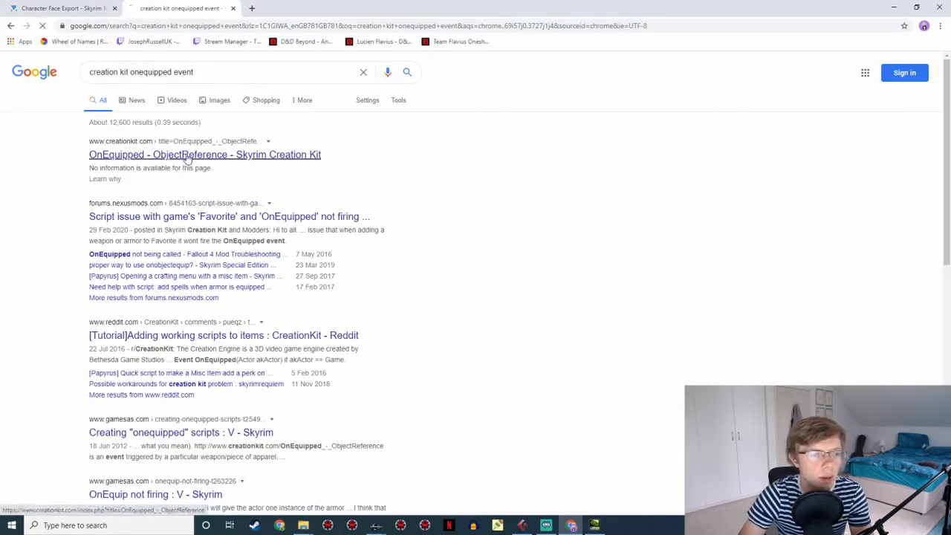
{"action": "left_click", "coordinate": [187, 155]}
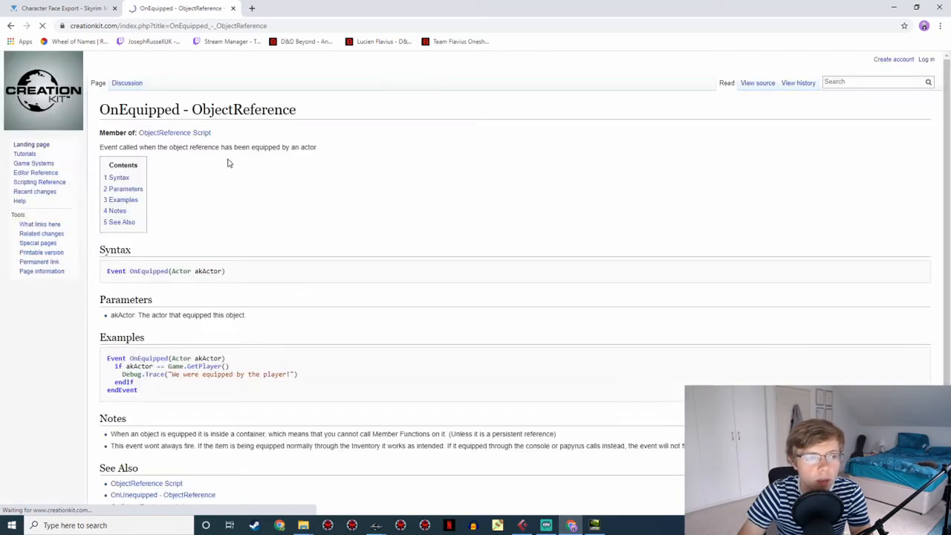
Examine the OnEquipped example script and highlight its Debug.Trace line
{"action": "scroll", "coordinate": [250, 239], "scroll_direction": "down", "scroll_amount": 3}
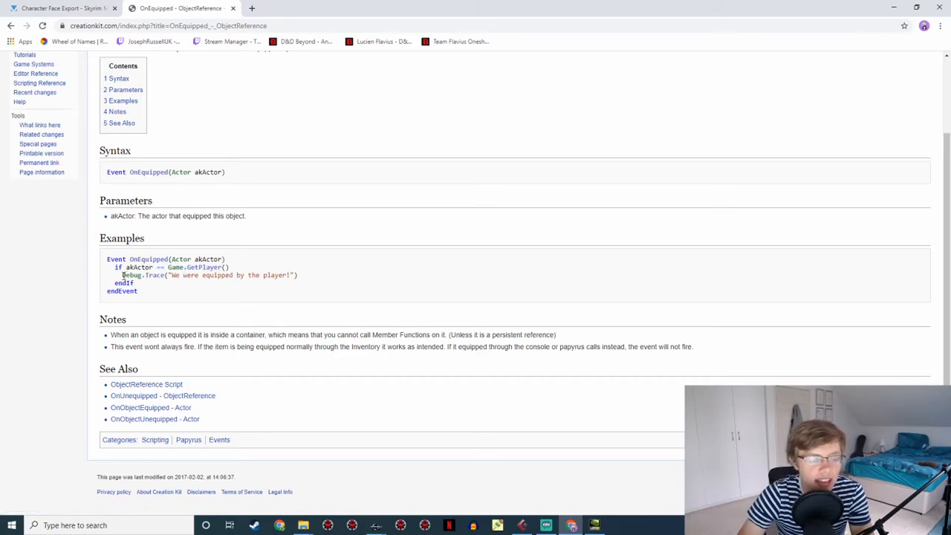
{"action": "left_click_drag", "start_coordinate": [122, 275], "coordinate": [312, 277]}
{"action": "left_click", "coordinate": [309, 277]}
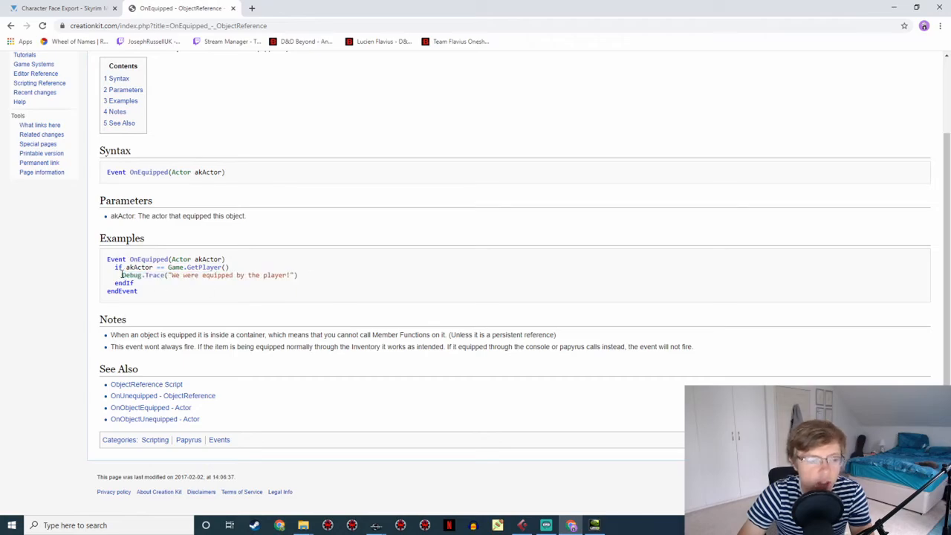
{"action": "left_click_drag", "start_coordinate": [123, 275], "coordinate": [311, 277]}
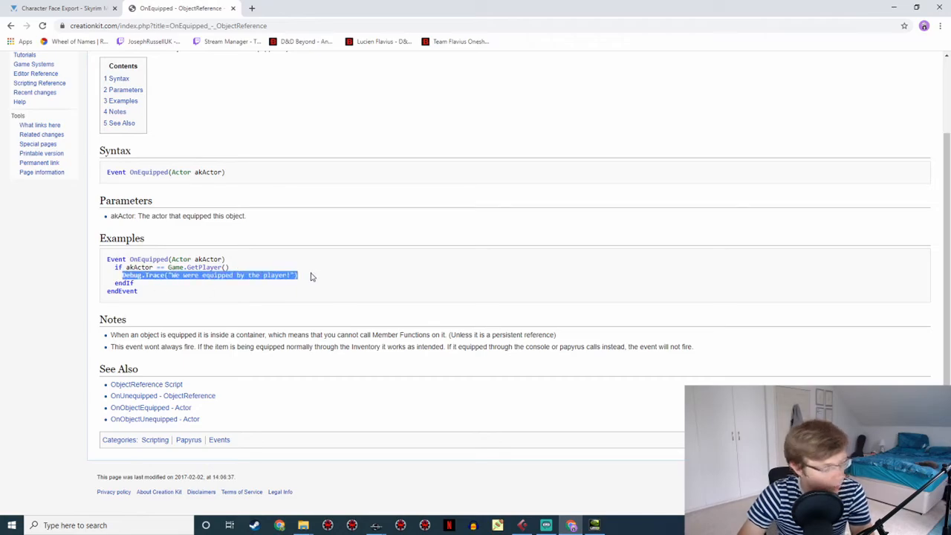
Open the OnUnequipped - ObjectReference wiki page in a new tab, view it, and return to the OnEquipped page
{"action": "left_click", "coordinate": [135, 277]}
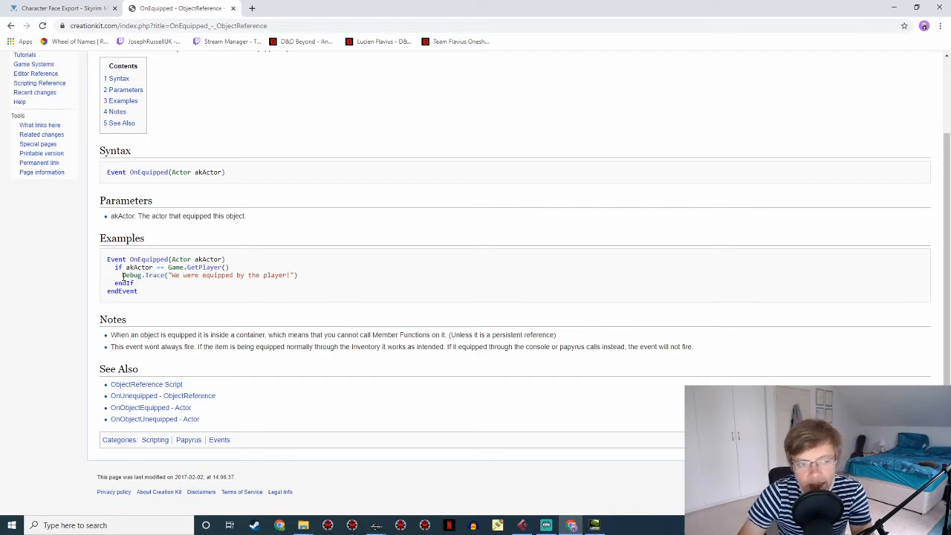
{"action": "right_click", "coordinate": [156, 395]}
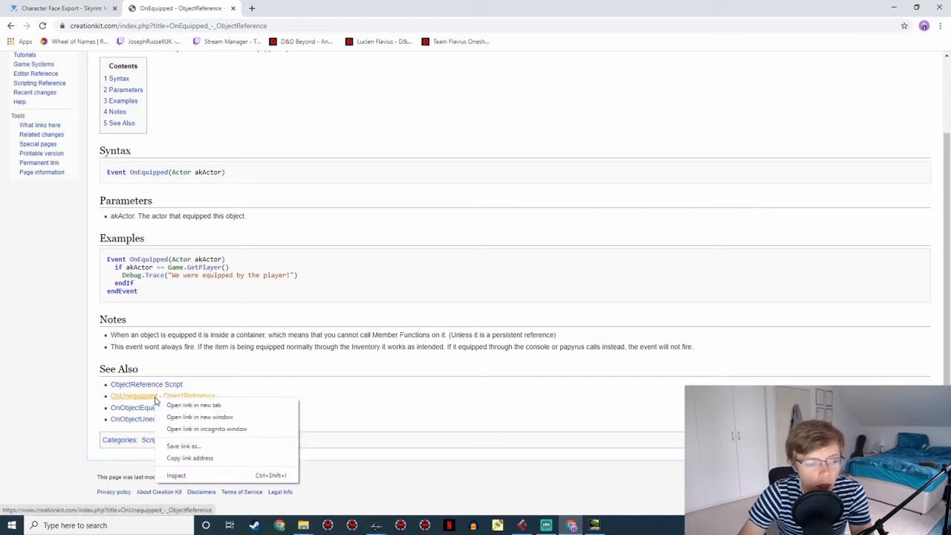
{"action": "left_click", "coordinate": [187, 404]}
{"action": "left_click", "coordinate": [278, 7]}
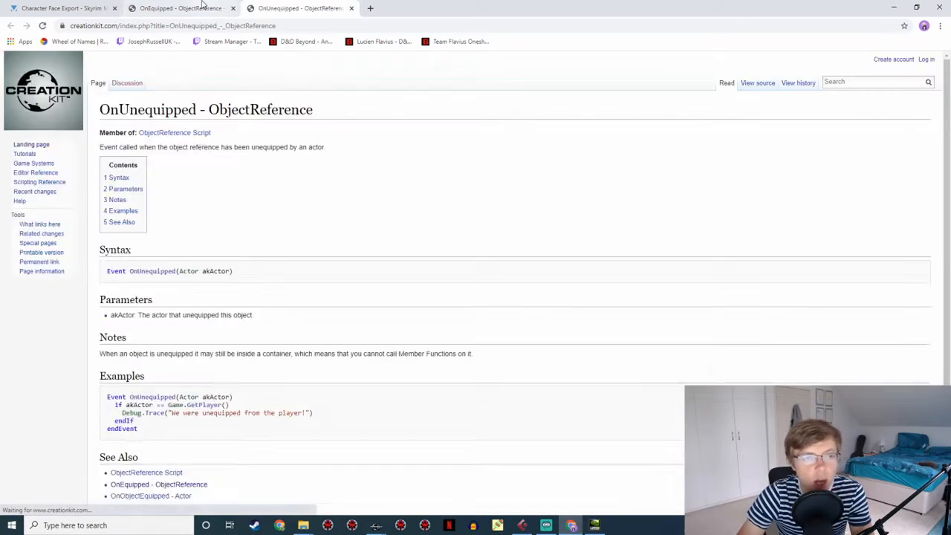
{"action": "left_click", "coordinate": [192, 8]}
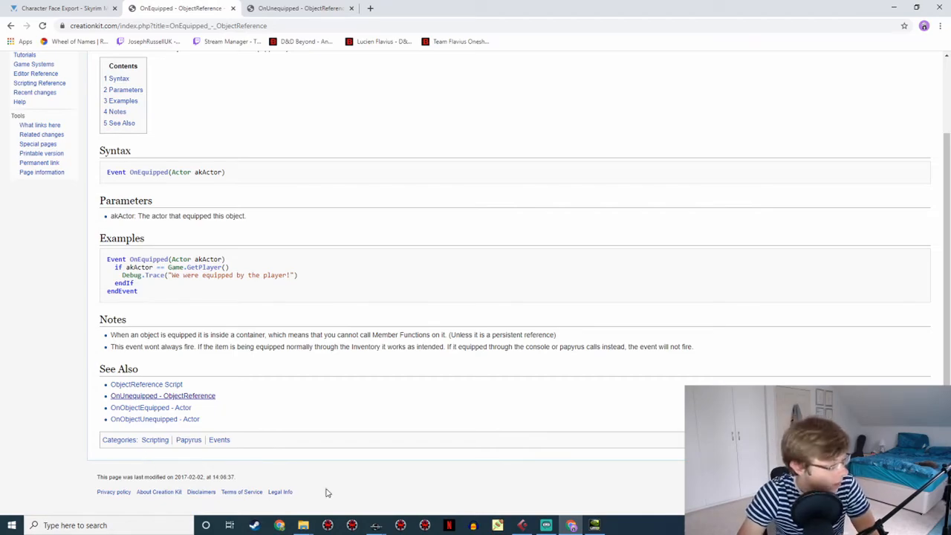
Switch to the Creation Kit and open the third response, "So maybe it's a replica he wants you to make"
{"action": "left_click", "coordinate": [376, 525]}
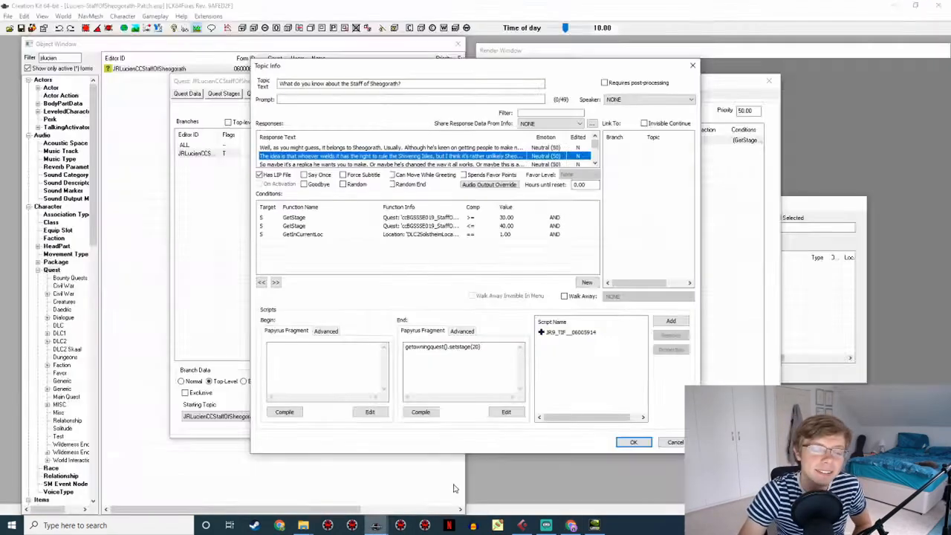
{"action": "double_click", "coordinate": [390, 158]}
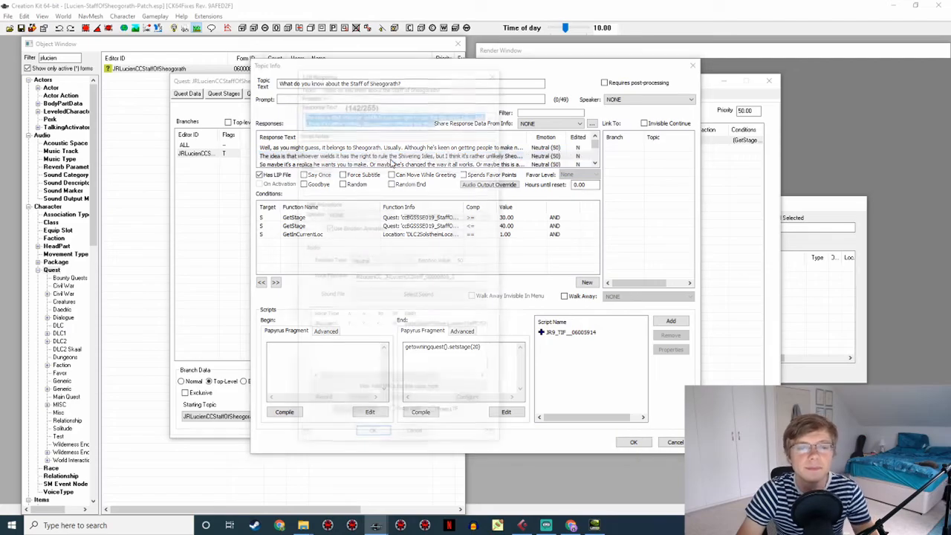
{"action": "left_click", "coordinate": [371, 437]}
{"action": "double_click", "coordinate": [356, 164]}
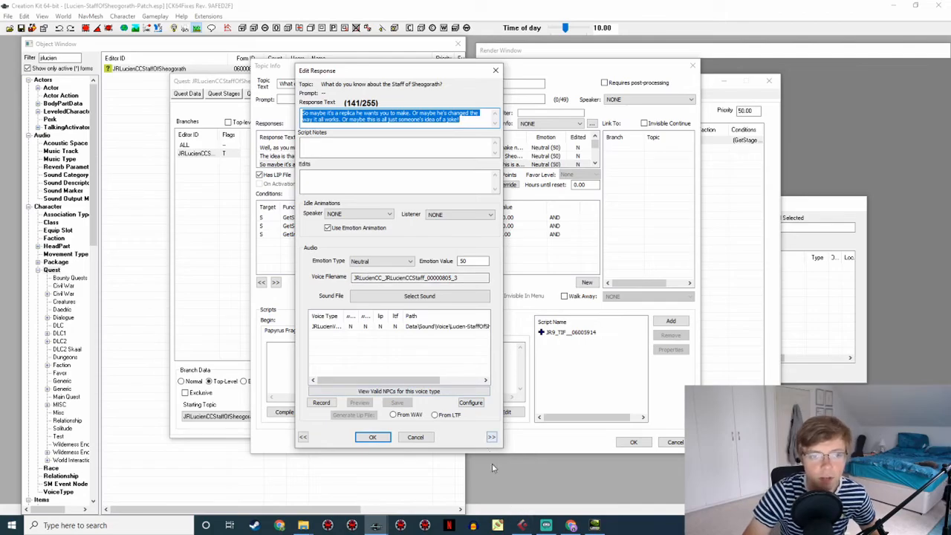
Switch to Cubase and delete all the old clips after about 01:00 on the Audio 01 track
{"action": "left_click", "coordinate": [522, 529]}
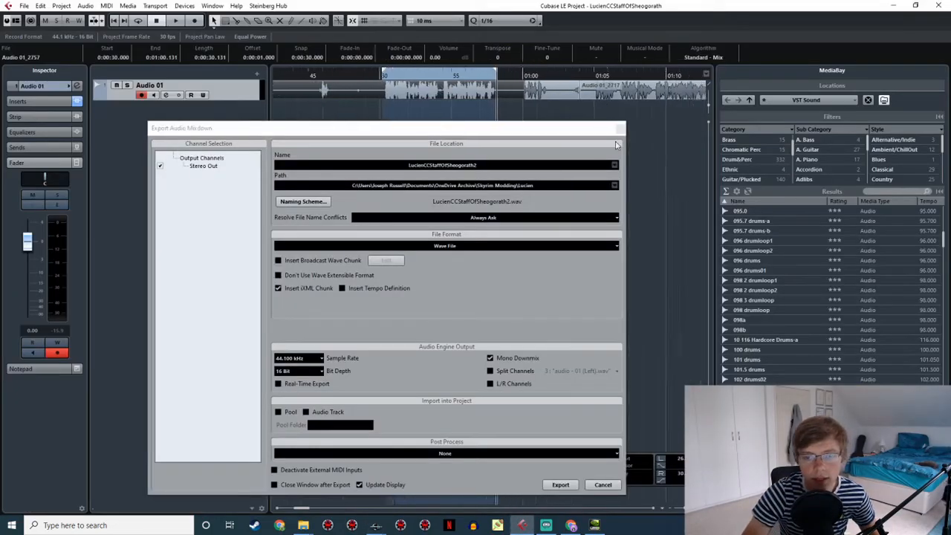
{"action": "mouse_move", "coordinate": [625, 115]}
{"action": "middle_mouse_down"}
{"action": "mouse_move", "coordinate": [327, 152]}
{"action": "mouse_move", "coordinate": [597, 139]}
{"action": "mouse_move", "coordinate": [459, 119]}
{"action": "mouse_move", "coordinate": [559, 115]}
{"action": "middle_mouse_up"}
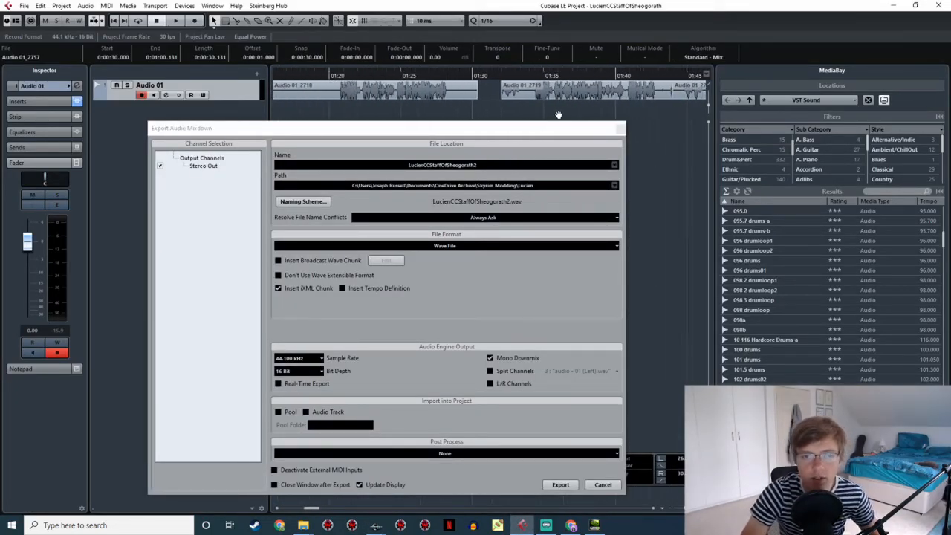
{"action": "scroll", "coordinate": [492, 117], "scroll_direction": "down", "scroll_amount": 5, "text": "ctrl"}
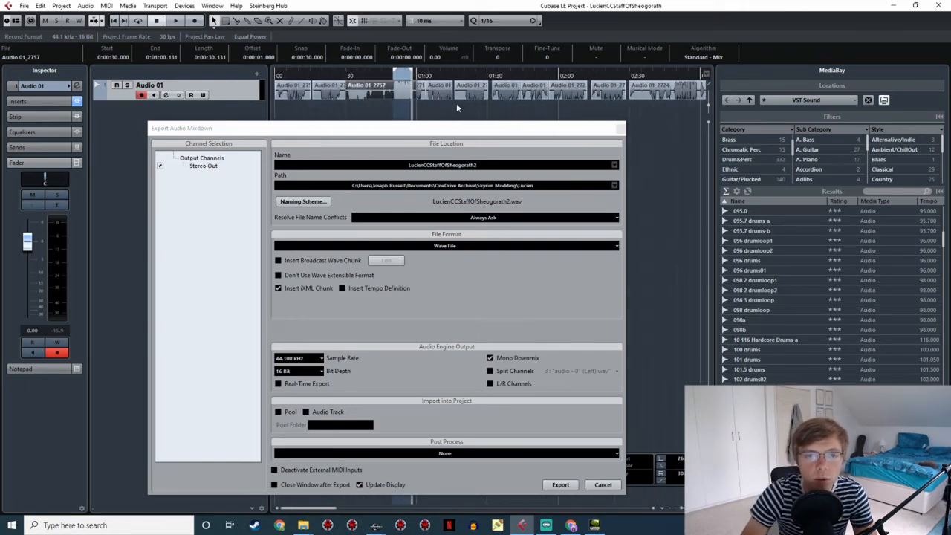
{"action": "scroll", "coordinate": [457, 108], "scroll_direction": "down", "scroll_amount": 5, "text": "ctrl"}
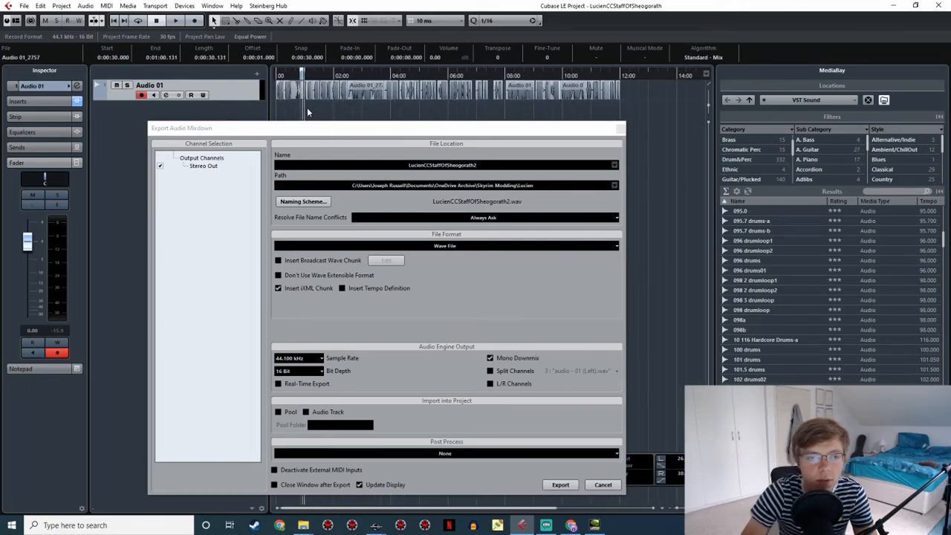
{"action": "left_click_drag", "start_coordinate": [307, 110], "coordinate": [691, 74]}
{"action": "key", "text": "Delete"}
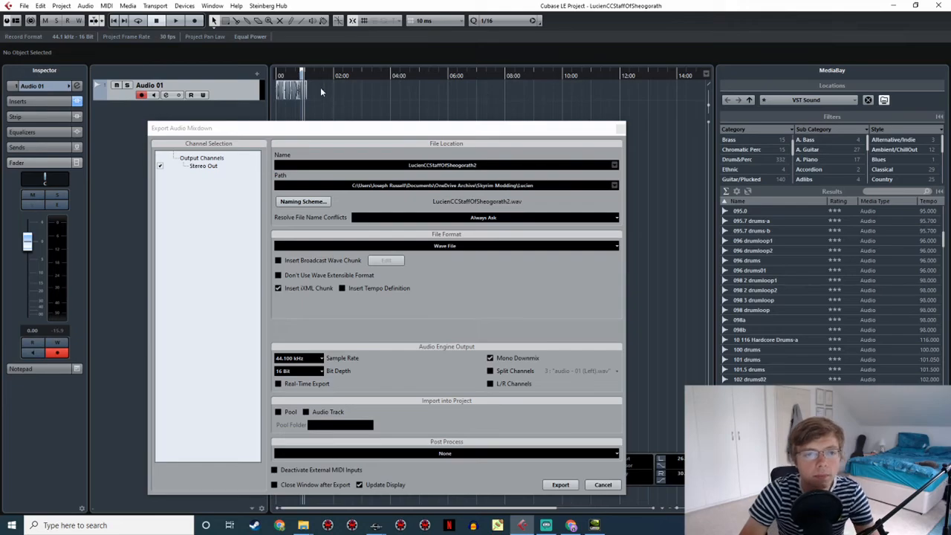
{"action": "scroll", "coordinate": [318, 87], "scroll_direction": "up", "scroll_amount": 4, "text": "ctrl"}
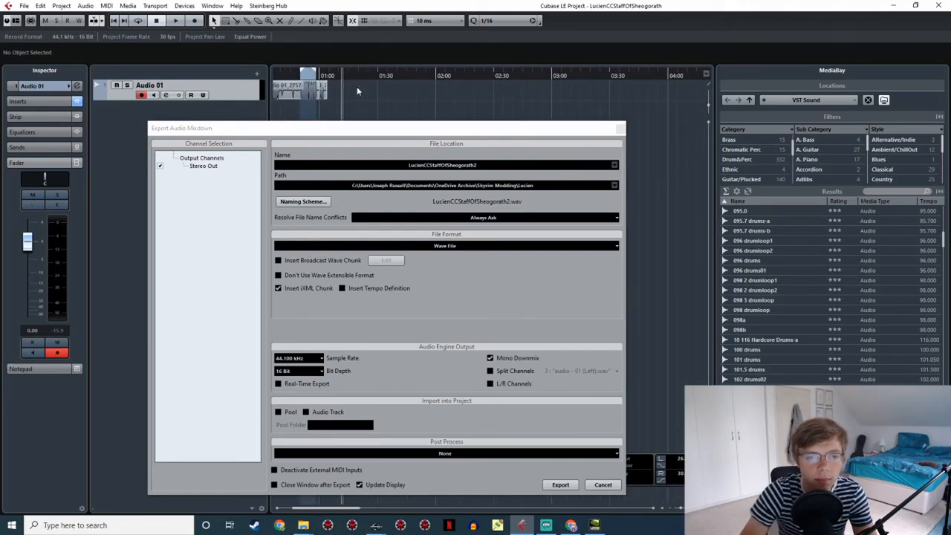
Read the third response's text in the Creation Kit and return to Cubase
{"action": "left_click", "coordinate": [376, 525]}
{"action": "left_click", "coordinate": [415, 497]}
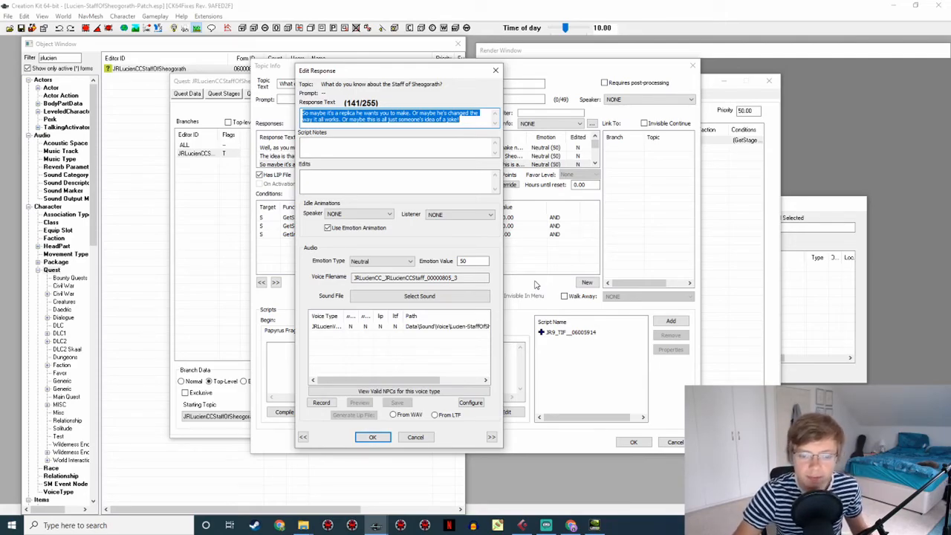
{"action": "left_click", "coordinate": [523, 525]}
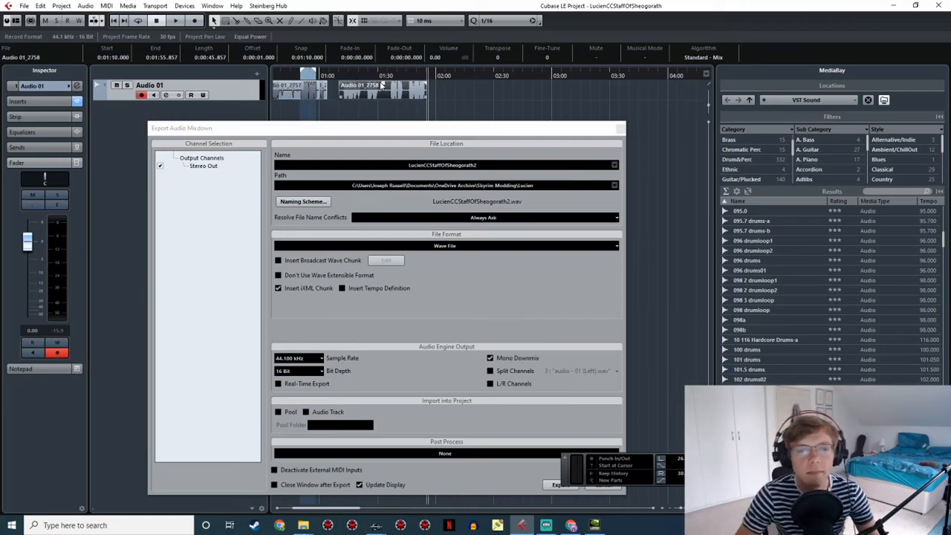
Play back the end of the new recording and set the locator range around its last take, about 01:46 to 01:54
{"action": "left_click", "coordinate": [408, 75]}
{"action": "key", "text": "space"}
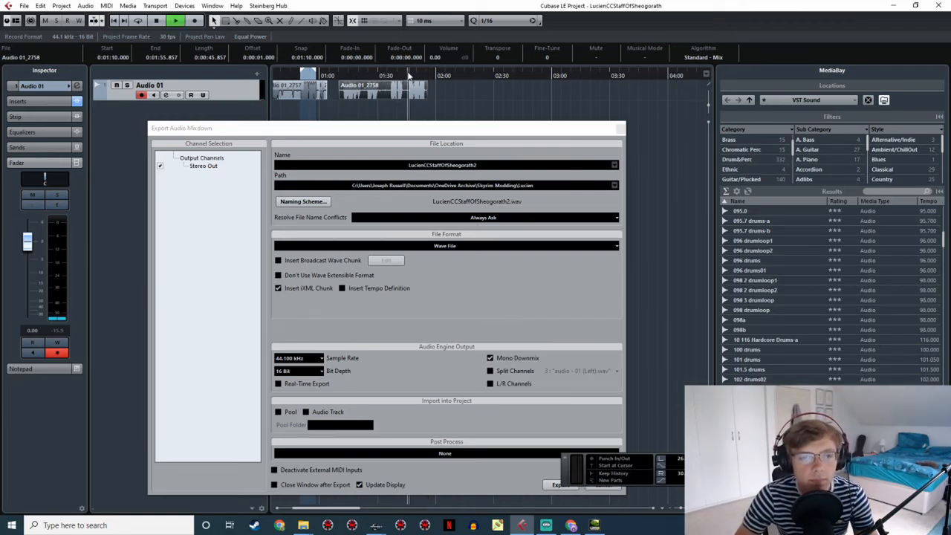
{"action": "scroll", "coordinate": [416, 79], "scroll_direction": "up", "scroll_amount": 5, "text": "ctrl"}
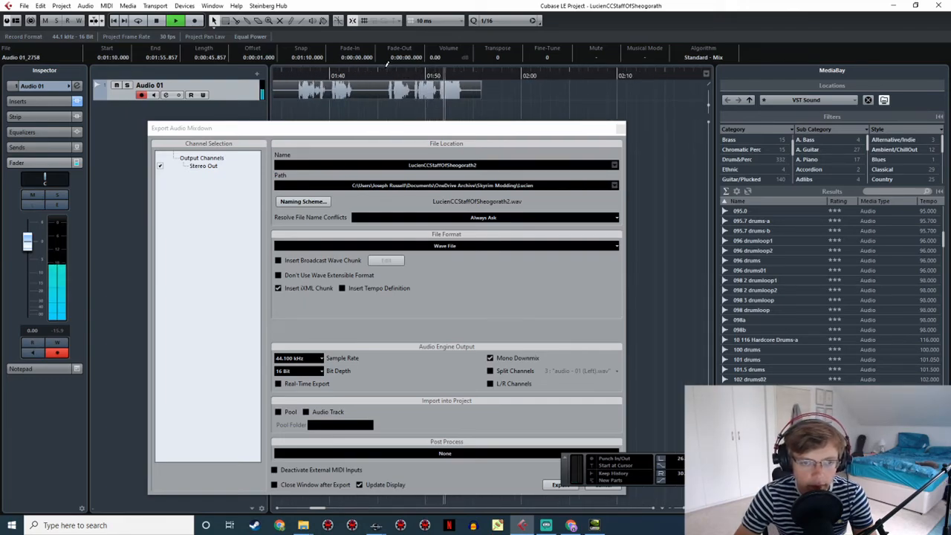
{"action": "left_click_drag", "start_coordinate": [385, 72], "coordinate": [462, 78]}
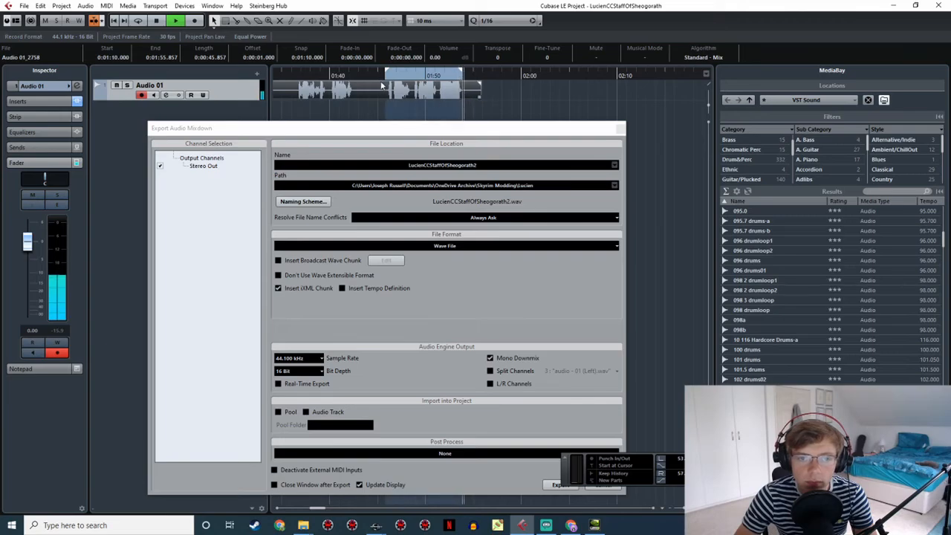
{"action": "key", "text": "space"}
{"action": "key", "text": "space"}
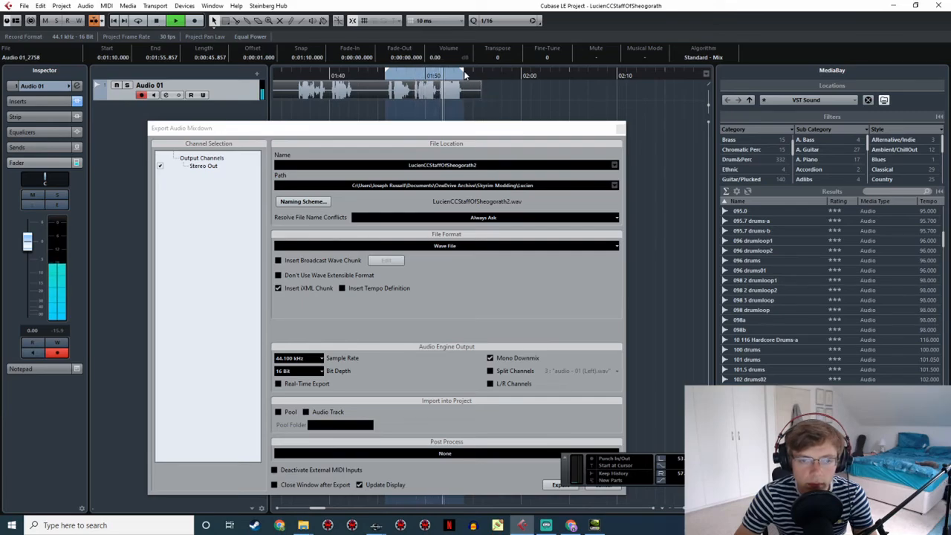
Export the marked range as a Wave file named LucienCCStaffOfSheogorath3
{"action": "left_click", "coordinate": [487, 166]}
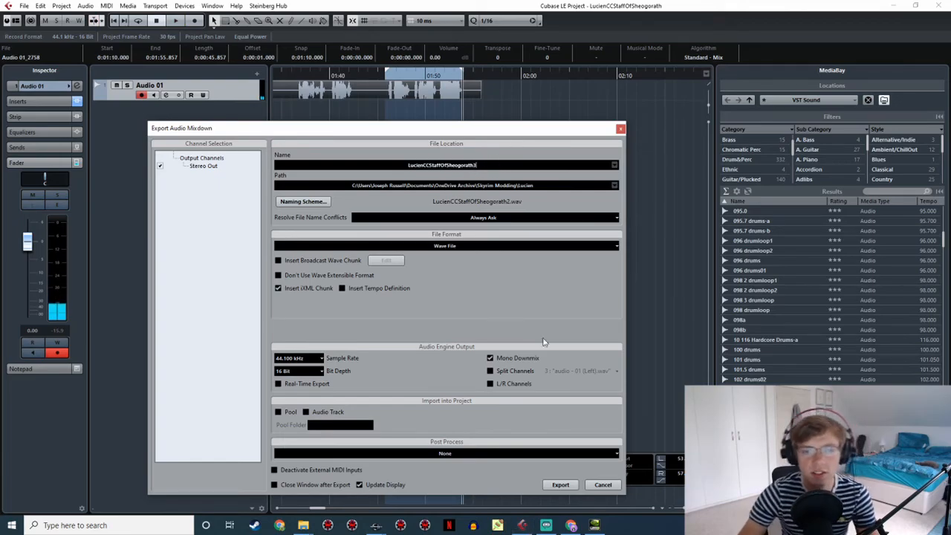
{"action": "left_click", "coordinate": [562, 485]}
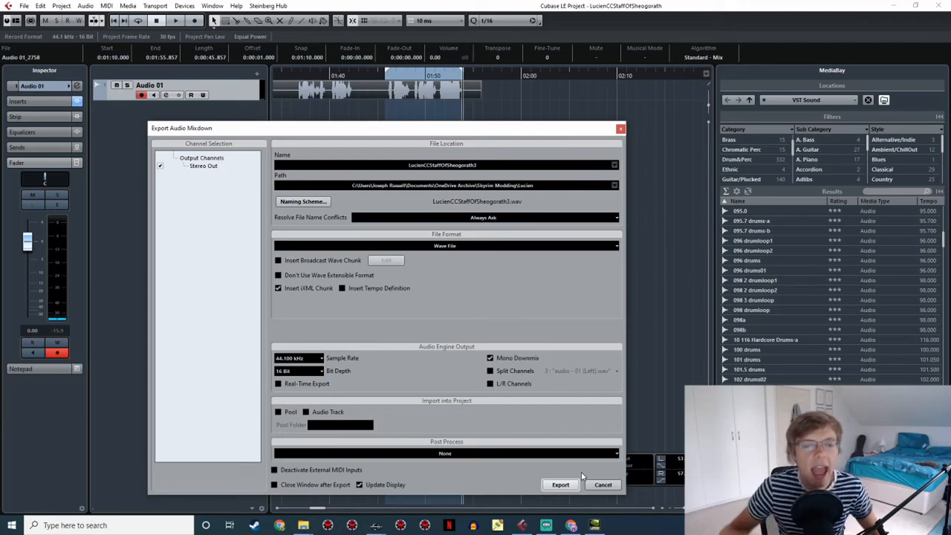
{"action": "left_click", "coordinate": [561, 485]}
Copy LucienCCStaffOfSheogorath3.wav from the Lucien folder into the JRLucienVoice folder
{"action": "mouse_move", "coordinate": [303, 525]}
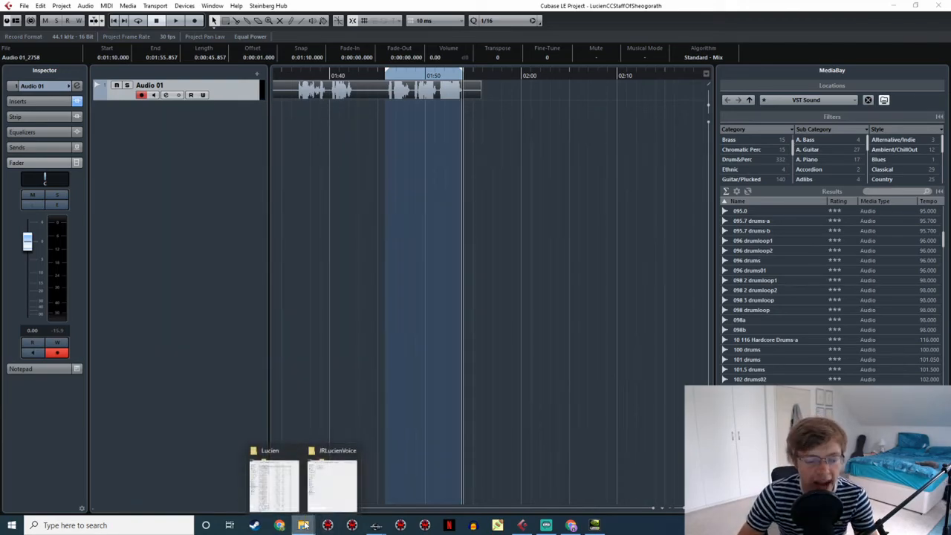
{"action": "left_click", "coordinate": [274, 485]}
{"action": "left_click", "coordinate": [334, 485]}
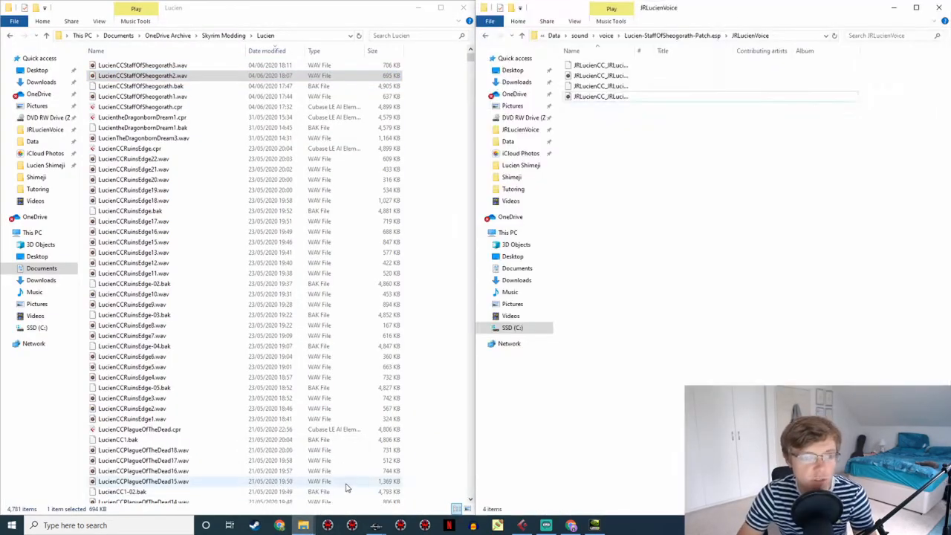
{"action": "left_click", "coordinate": [164, 65]}
{"action": "left_click_drag", "start_coordinate": [163, 66], "coordinate": [612, 172]}
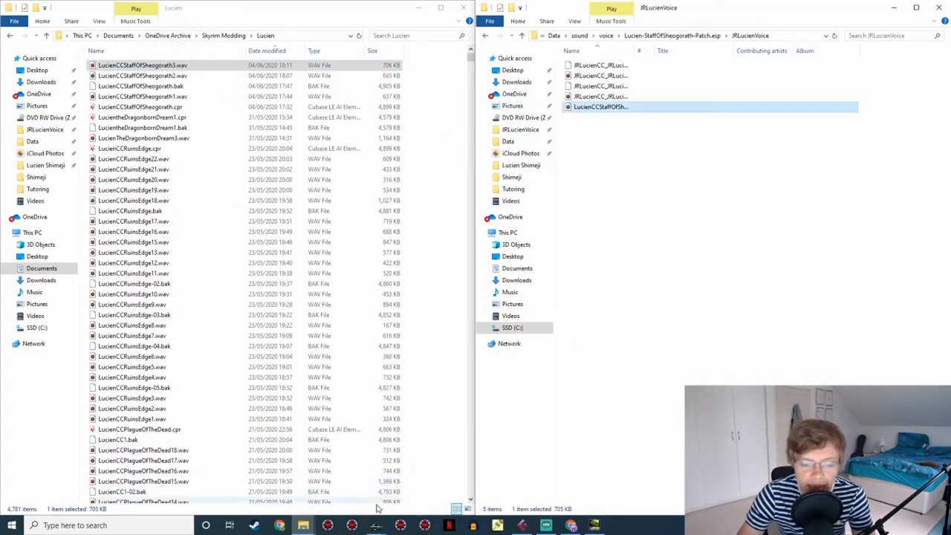
Copy the third response's voice filename from the Creation Kit and rename the copied WAV as JRLucienCC_JRLucienCCStaff_00000805_3
{"action": "mouse_move", "coordinate": [378, 525]}
{"action": "left_click", "coordinate": [401, 479]}
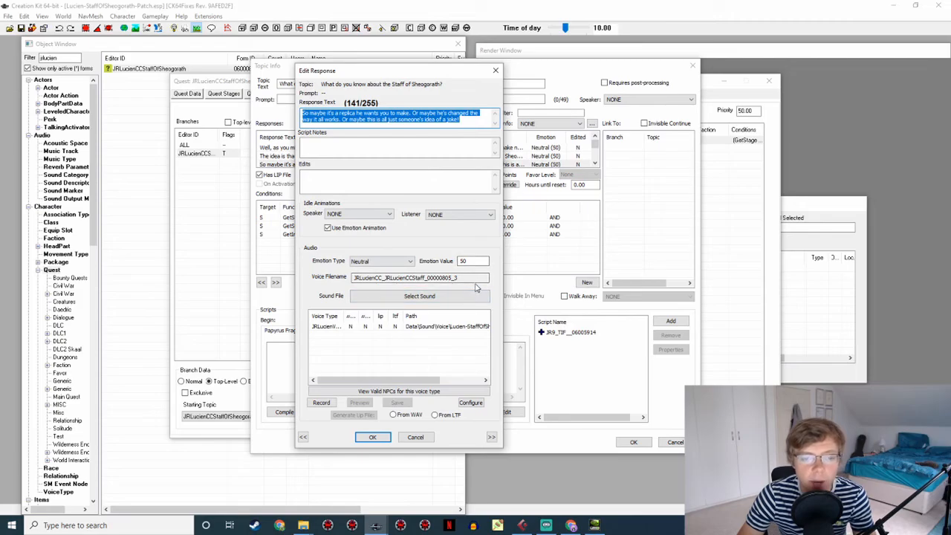
{"action": "left_click_drag", "start_coordinate": [485, 278], "coordinate": [339, 279]}
{"action": "key", "text": "ctrl+c"}
{"action": "key", "text": "alt+Tab"}
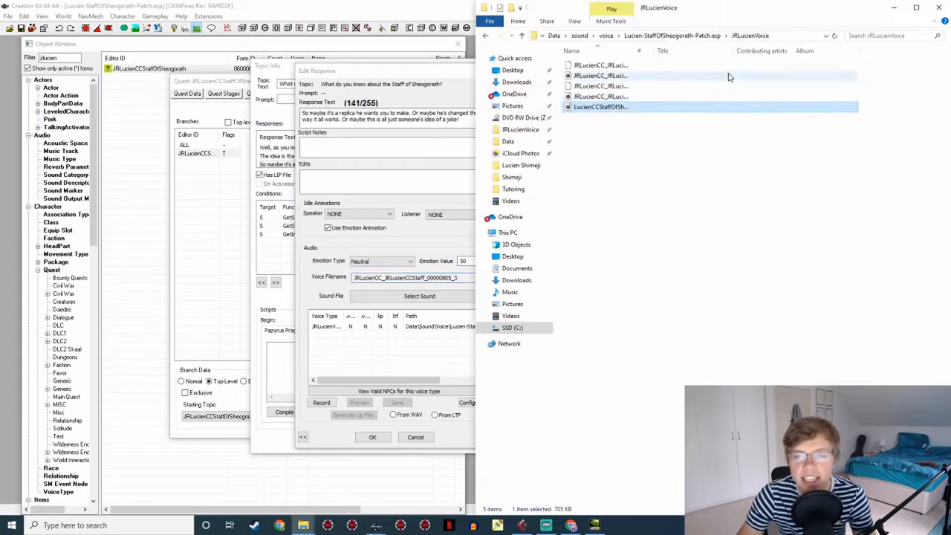
{"action": "key", "text": "F2"}
{"action": "key", "text": "ctrl+v"}
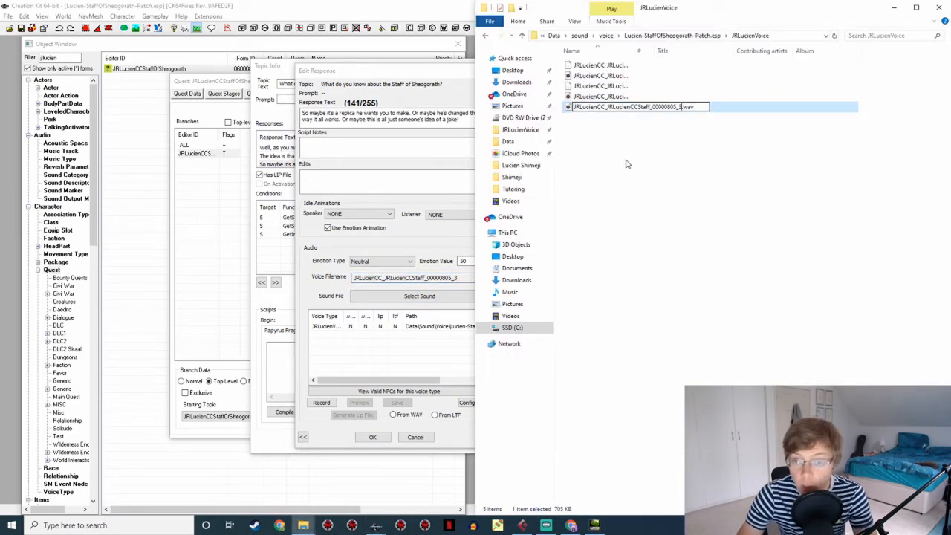
{"action": "key", "text": "Return"}
Close and reopen the third response, select its voice type entry, generate the lip file from WAV, and accept the response
{"action": "left_click", "coordinate": [372, 437]}
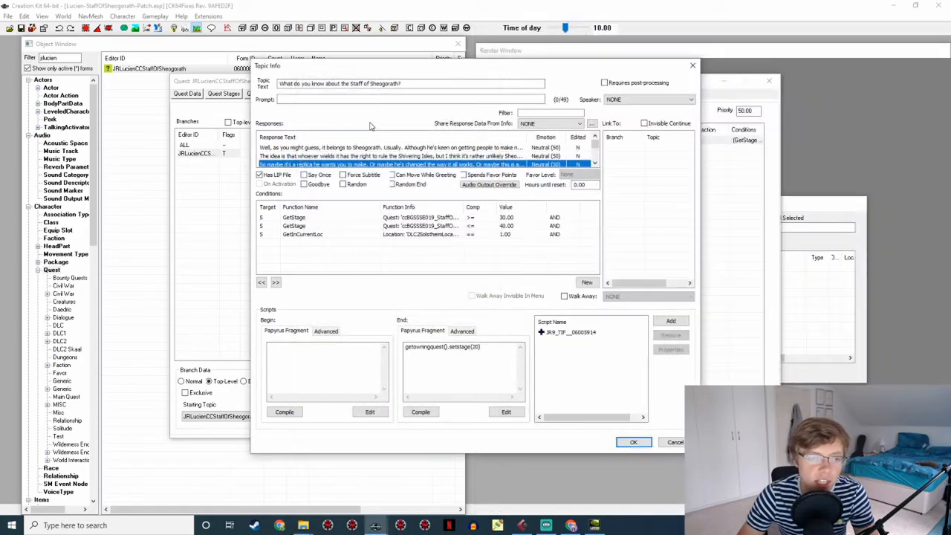
{"action": "double_click", "coordinate": [361, 164]}
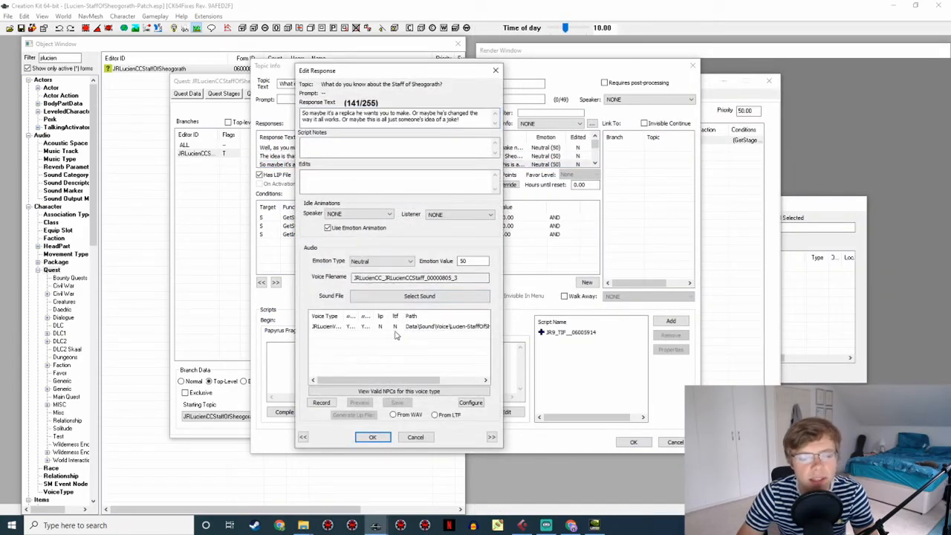
{"action": "left_click", "coordinate": [398, 327]}
{"action": "left_click", "coordinate": [355, 415]}
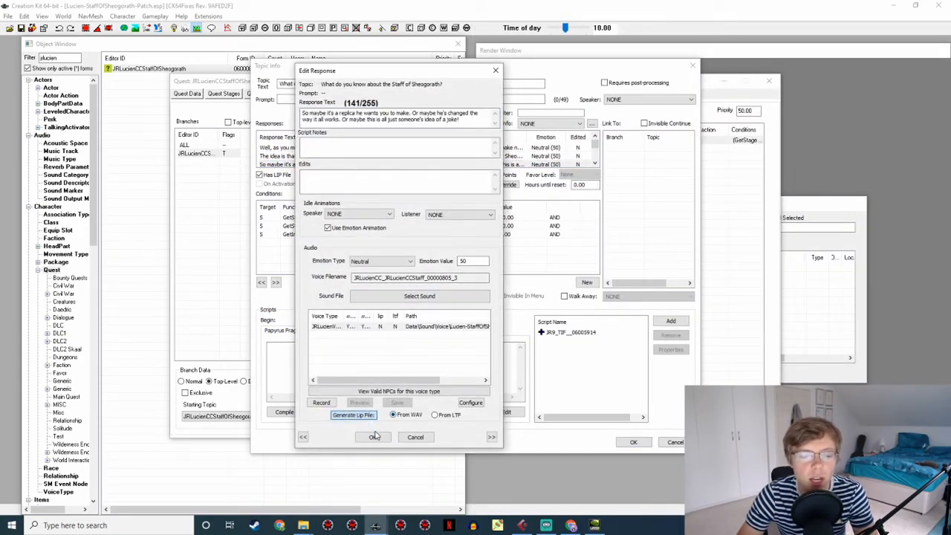
{"action": "left_click", "coordinate": [372, 437]}
Open the fourth response, about the staff's power to freeze time, dismiss Cubase's Export Audio Mixdown window, and return to the response
{"action": "scroll", "coordinate": [462, 158], "scroll_direction": "down", "scroll_amount": 1}
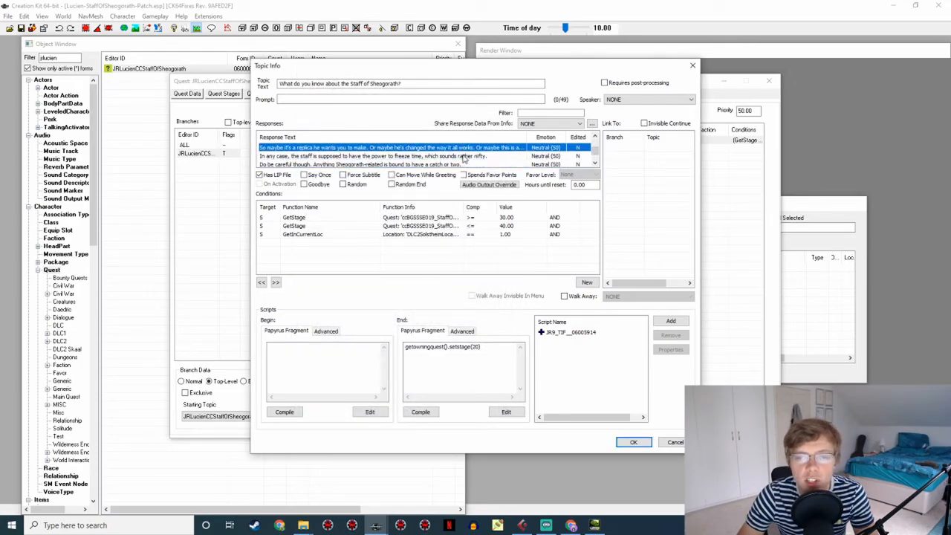
{"action": "double_click", "coordinate": [461, 157]}
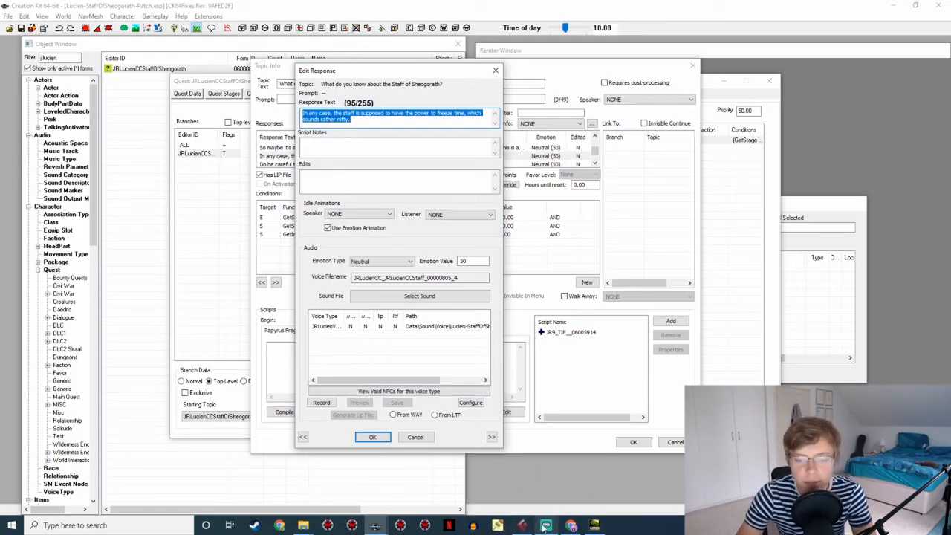
{"action": "mouse_move", "coordinate": [525, 525]}
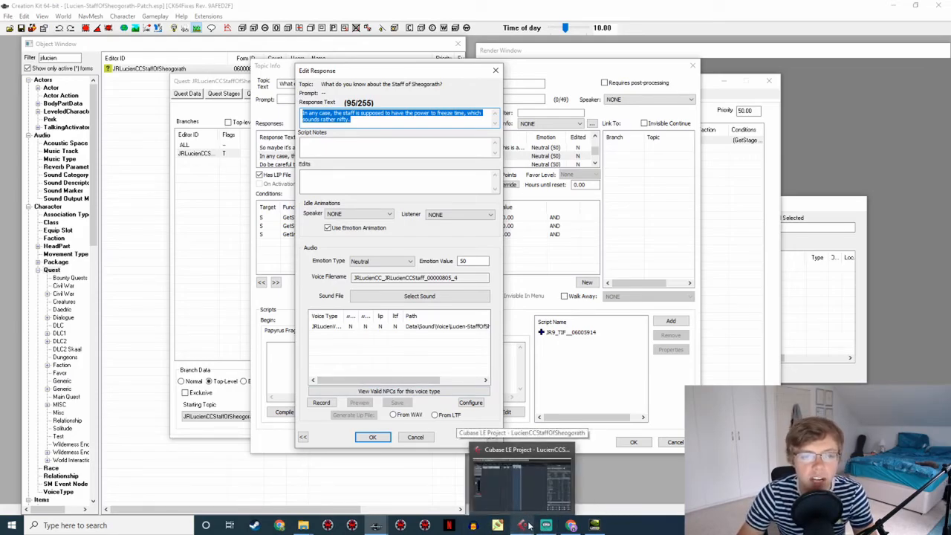
{"action": "left_click", "coordinate": [528, 526]}
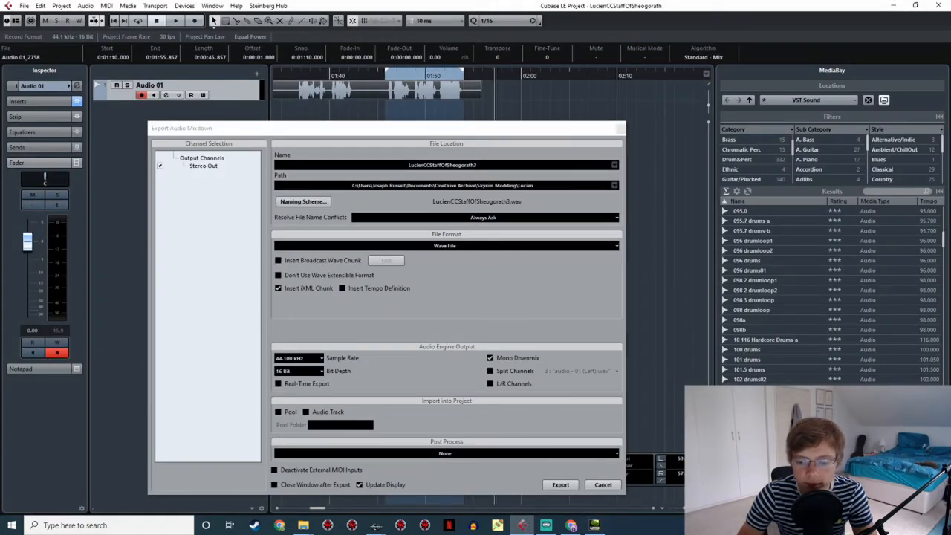
{"action": "left_click", "coordinate": [603, 485]}
{"action": "left_click", "coordinate": [376, 526]}
{"action": "left_click", "coordinate": [395, 507]}
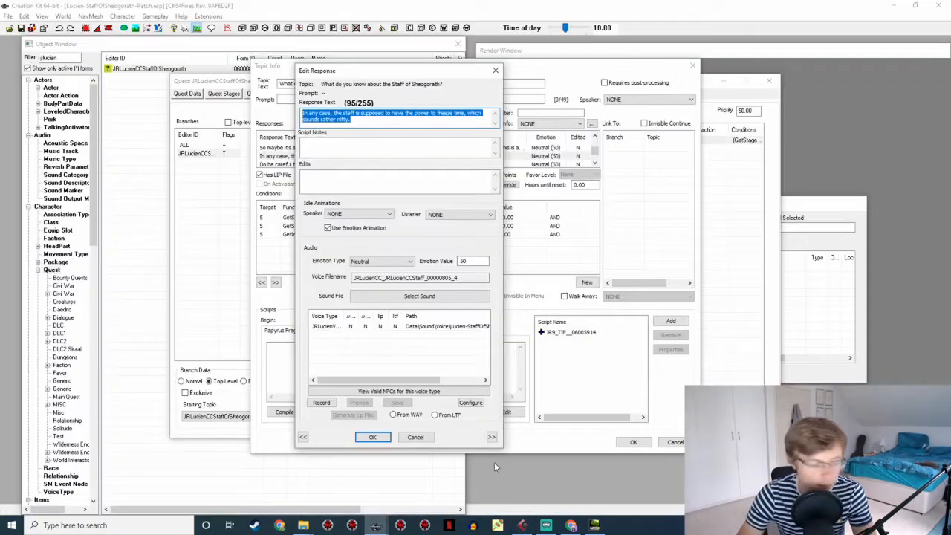
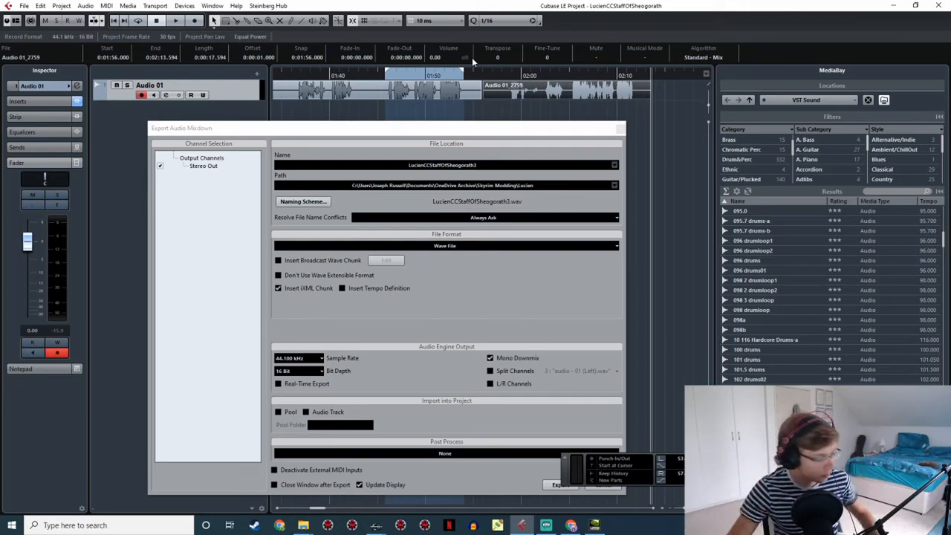
Switch to Cubase, play back the latest take, and set the export range around it from about 02:05 to 02:12
{"action": "left_click", "coordinate": [570, 74]}
{"action": "key", "text": "space"}
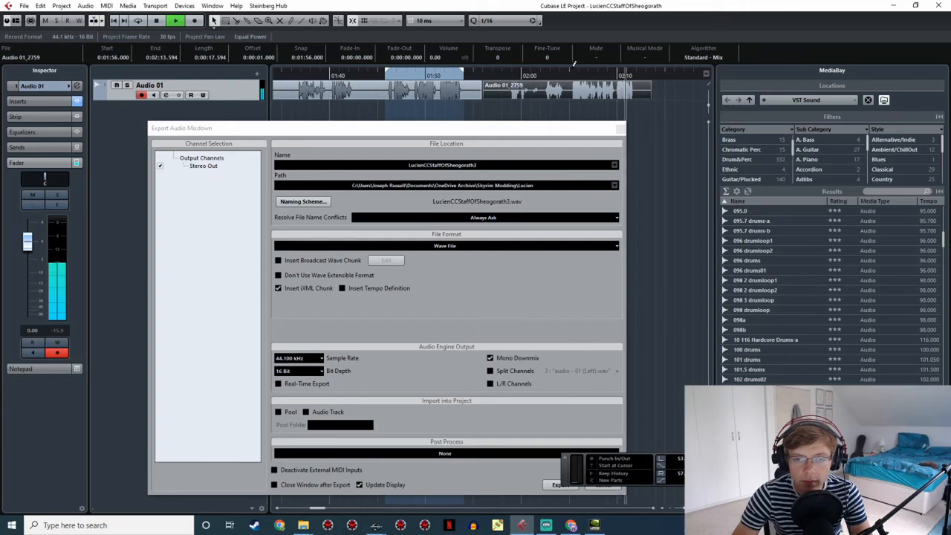
{"action": "left_click_drag", "start_coordinate": [573, 67], "coordinate": [634, 69]}
{"action": "scroll", "coordinate": [573, 73], "scroll_direction": "up", "scroll_amount": 3, "text": "ctrl"}
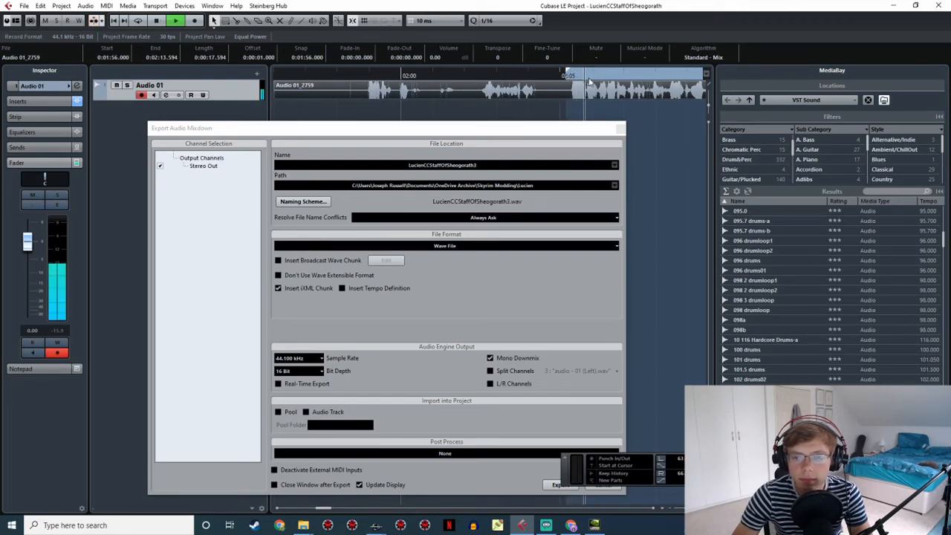
{"action": "scroll", "coordinate": [593, 78], "scroll_direction": "down", "scroll_amount": 2, "text": "ctrl"}
{"action": "scroll", "coordinate": [550, 74], "scroll_direction": "down", "scroll_amount": 1, "text": "ctrl"}
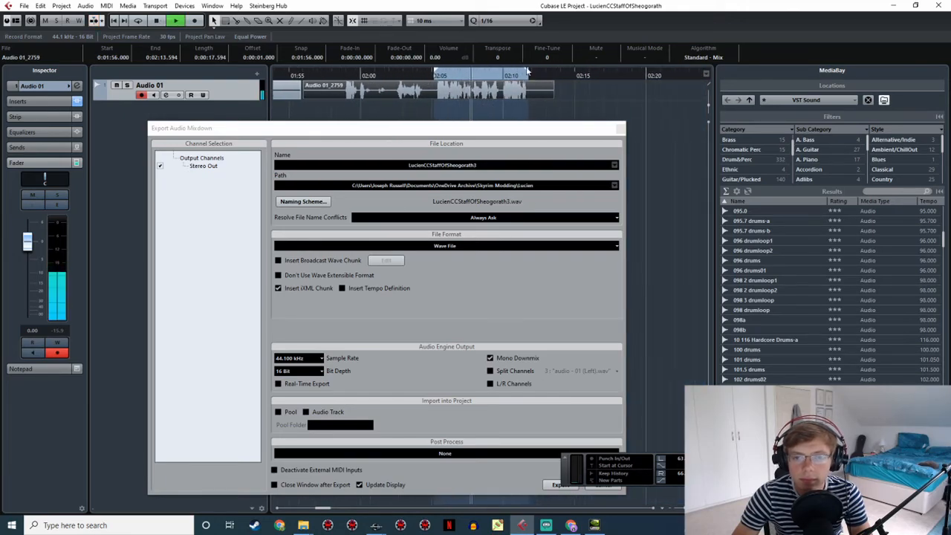
{"action": "scroll", "coordinate": [531, 87], "scroll_direction": "up", "scroll_amount": 2, "text": "ctrl"}
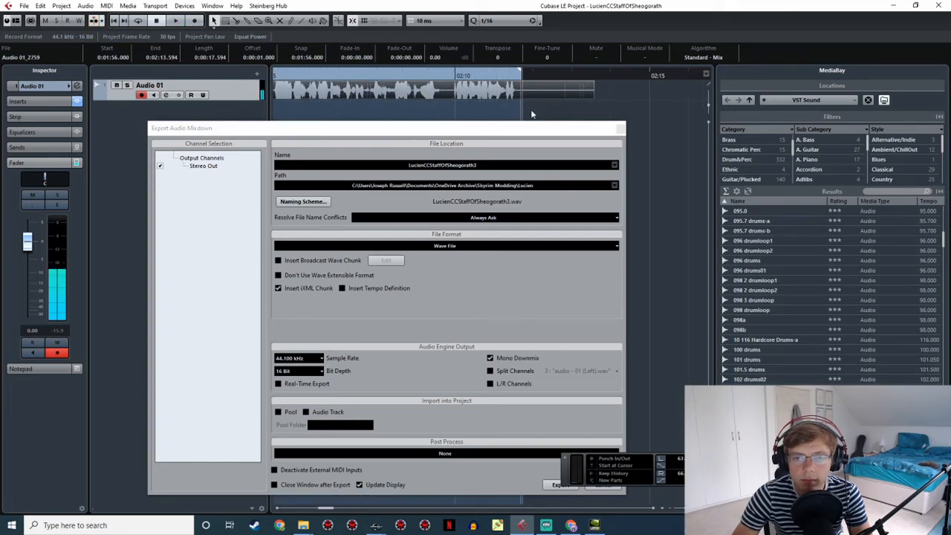
Name the audio mixdown LucienCCStaffOfSheogorath4 and export it as a WAV file to the Lucien folder
{"action": "left_click", "coordinate": [487, 165]}
{"action": "key", "text": "Right"}
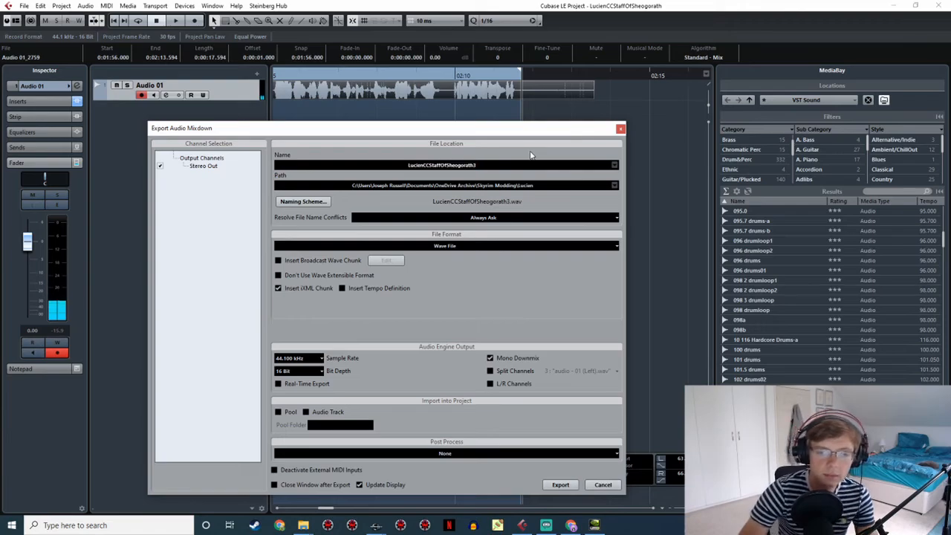
{"action": "key", "text": "BackSpace"}
{"action": "type", "text": "4"}
{"action": "left_click", "coordinate": [561, 485]}
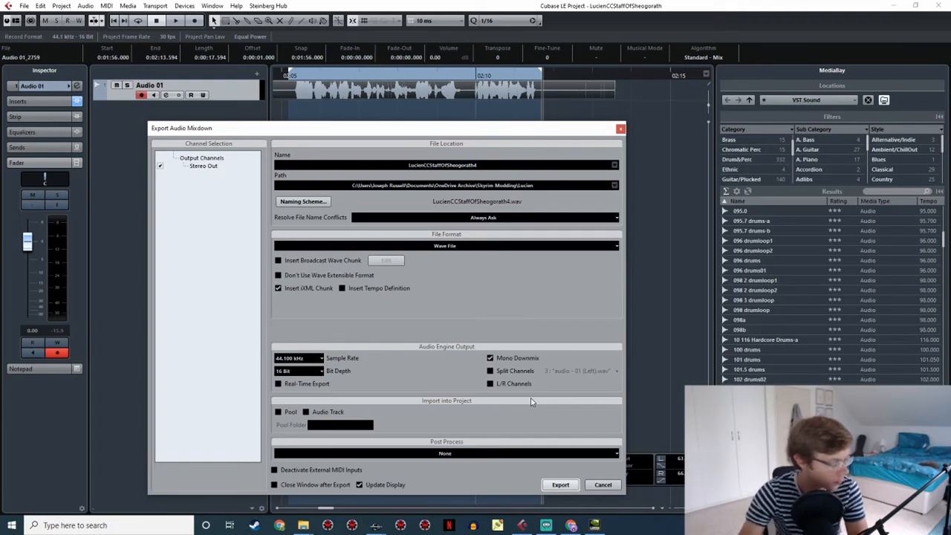
Dismiss the Export Audio Mixdown window, switch to the Creation Kit, and close and reopen the response about the power to freeze time
{"action": "left_click", "coordinate": [479, 167]}
{"action": "left_click", "coordinate": [479, 168]}
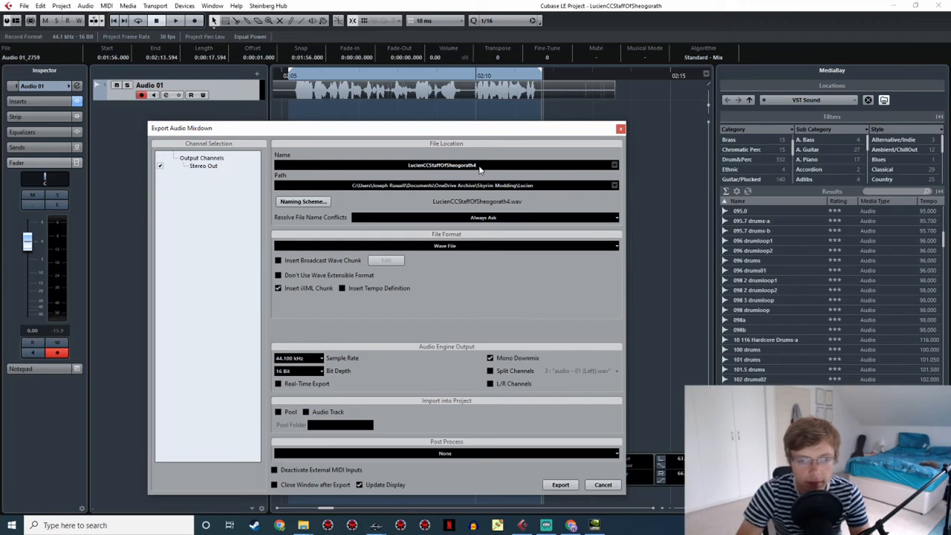
{"action": "key", "text": "BackSpace"}
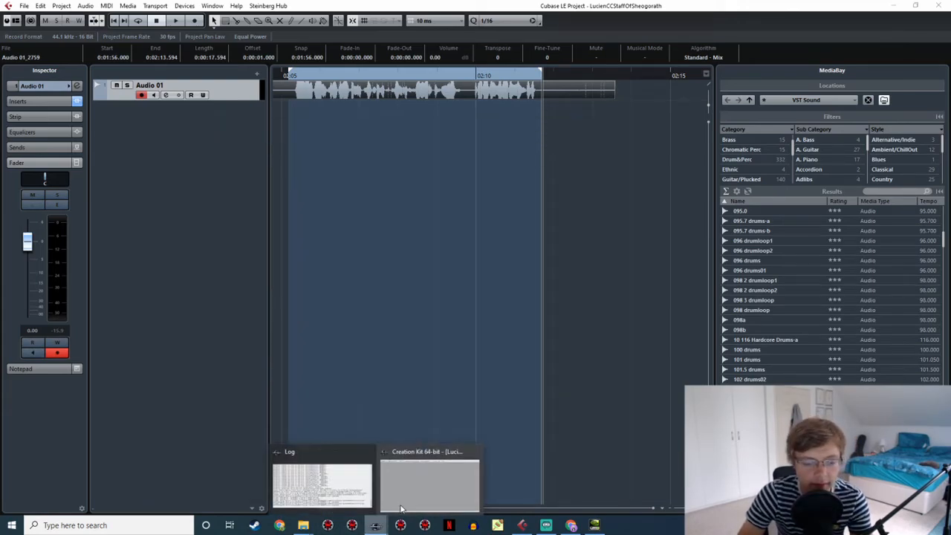
{"action": "left_click", "coordinate": [428, 486]}
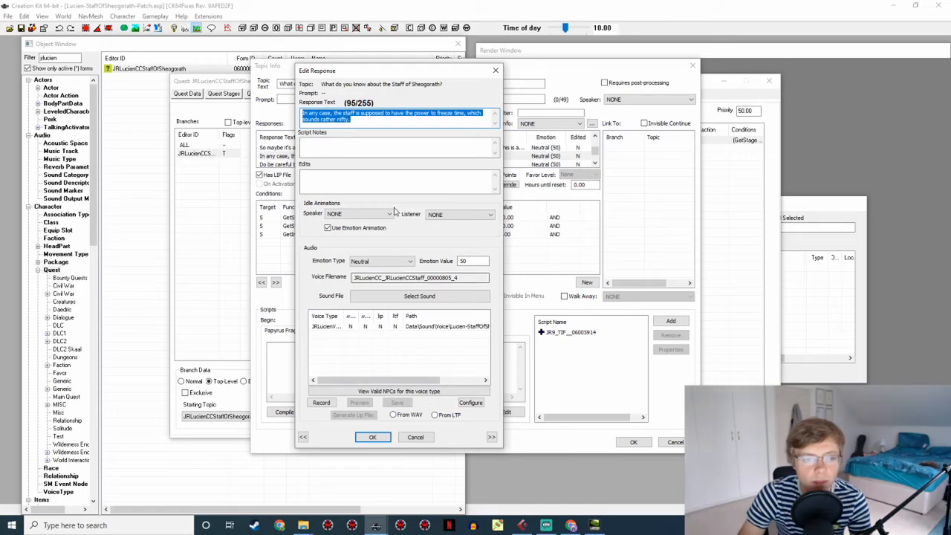
{"action": "left_click", "coordinate": [372, 437]}
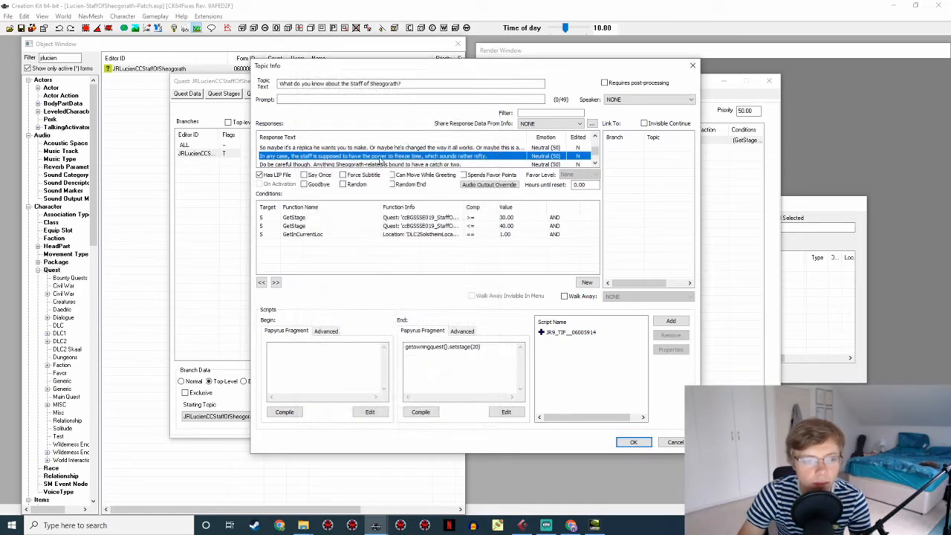
{"action": "left_click", "coordinate": [382, 162]}
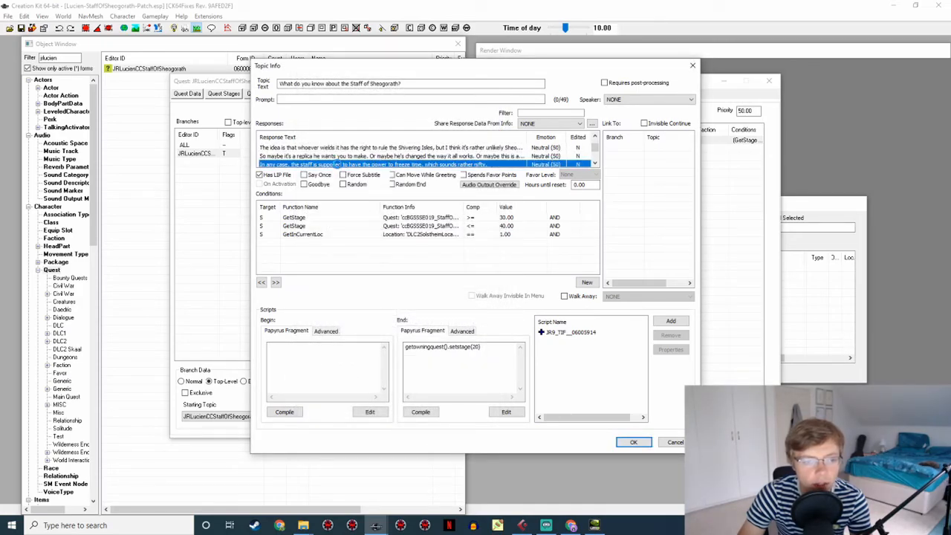
{"action": "double_click", "coordinate": [339, 166]}
Copy LucienCCStaffOfSheogorath4.wav from the Lucien folder into the JRLucienVoice folder
{"action": "mouse_move", "coordinate": [303, 525]}
{"action": "mouse_move", "coordinate": [288, 489]}
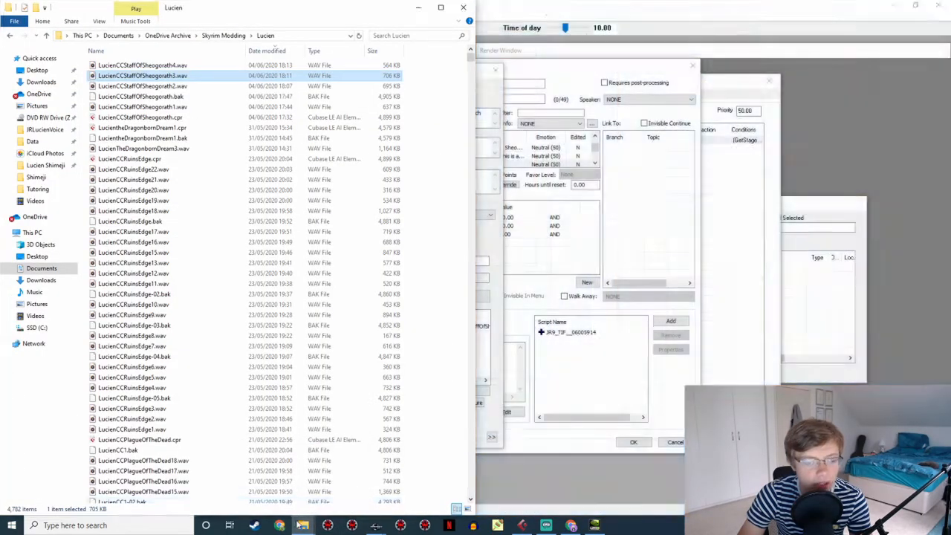
{"action": "left_click", "coordinate": [333, 483]}
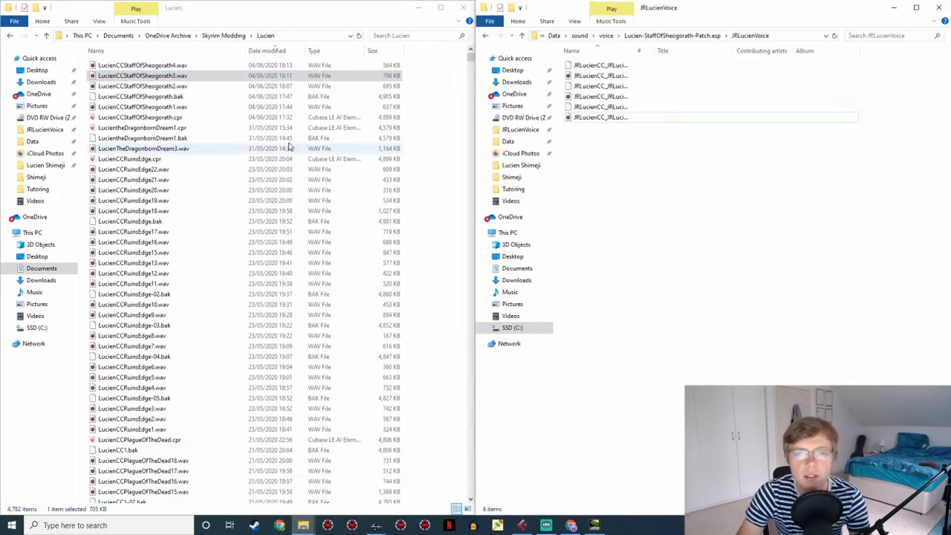
{"action": "left_click", "coordinate": [186, 66]}
{"action": "left_click_drag", "start_coordinate": [186, 66], "coordinate": [673, 172]}
Copy the fourth response's voice filename from the Creation Kit and rename the copied WAV as JRLucienCC_JRLucienCCStaff_00000805_4
{"action": "left_click", "coordinate": [376, 524]}
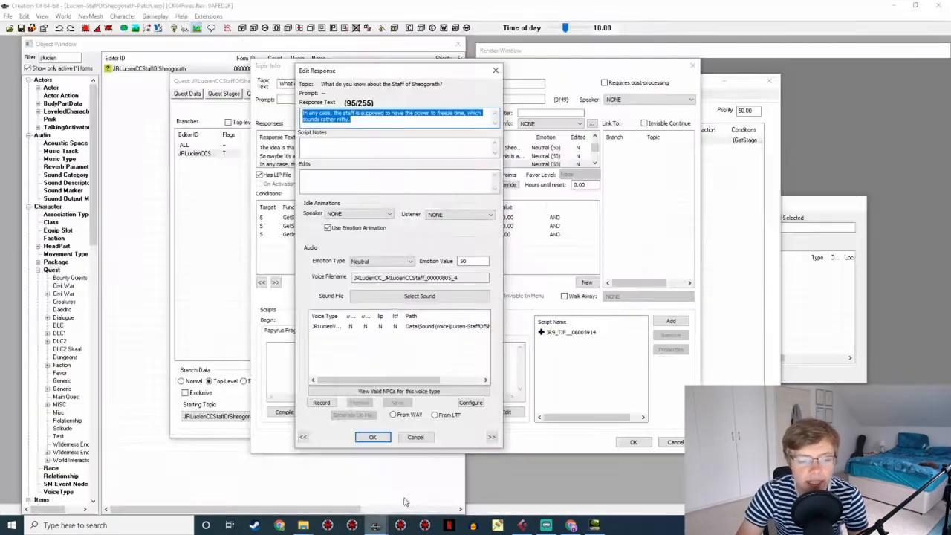
{"action": "double_click", "coordinate": [461, 278]}
{"action": "key", "text": "ctrl+c"}
{"action": "key", "text": "alt+Tab"}
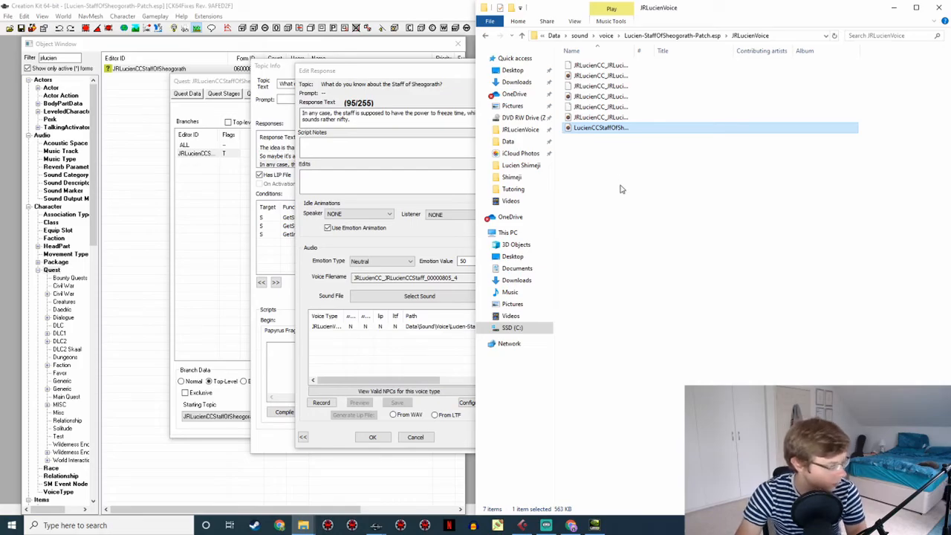
{"action": "left_click", "coordinate": [610, 128]}
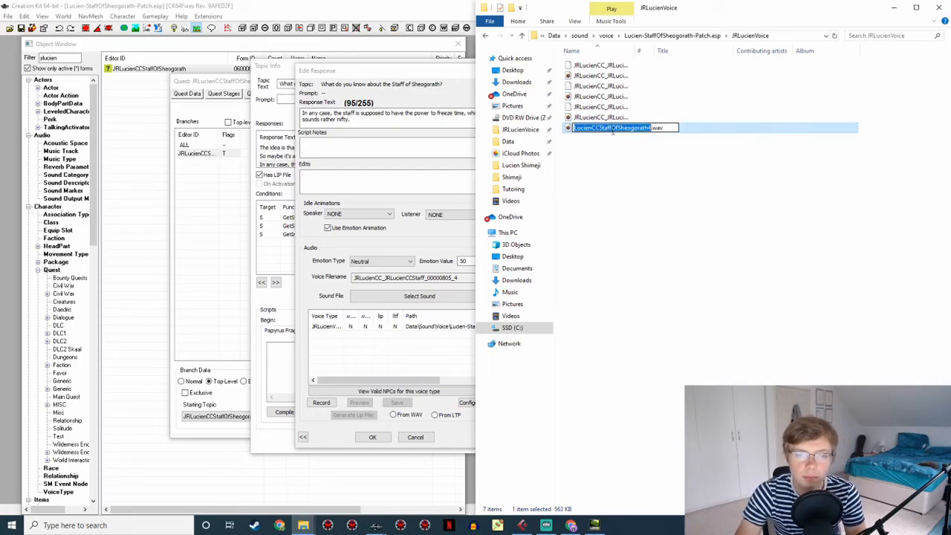
{"action": "key", "text": "ctrl+v"}
{"action": "key", "text": "Return"}
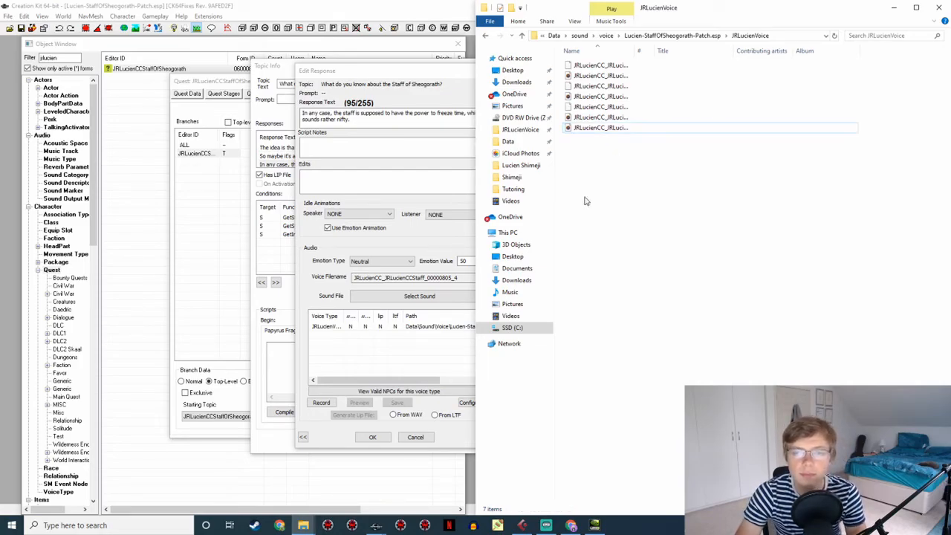
Close and reopen the fourth response to refresh its voice file entry
{"action": "left_click", "coordinate": [372, 437]}
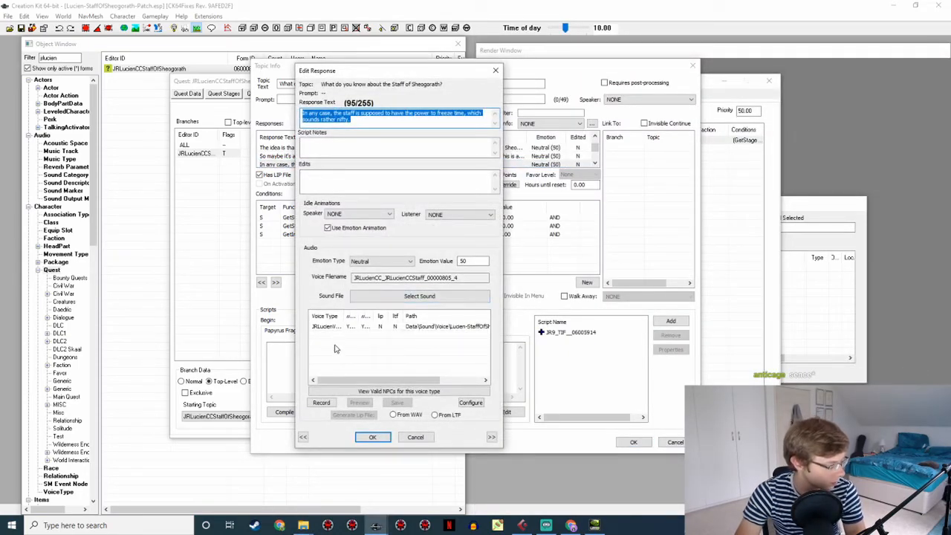
Generate the lip file from WAV for the "In any case, the staff is supposed to have the power to freeze time" response and accept it
{"action": "left_click", "coordinate": [397, 327]}
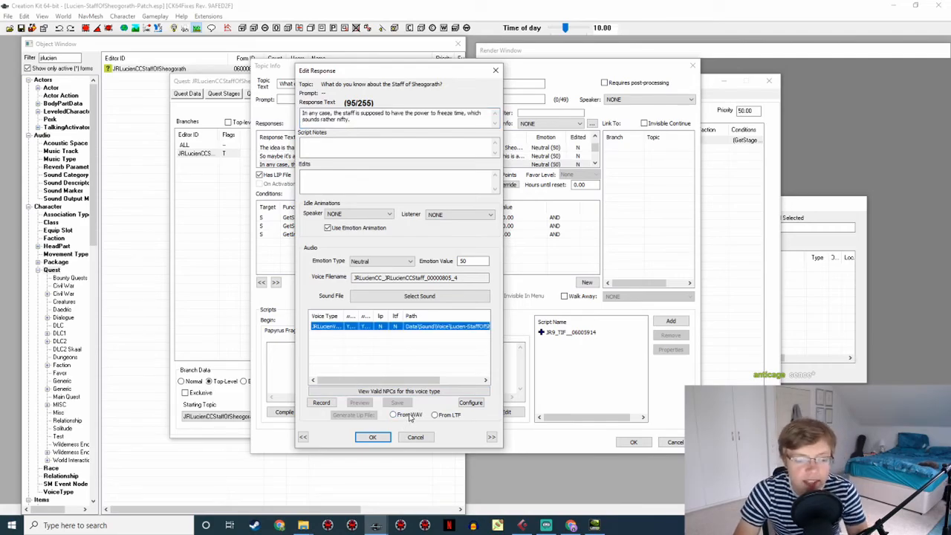
{"action": "left_click", "coordinate": [407, 417]}
{"action": "left_click", "coordinate": [365, 416]}
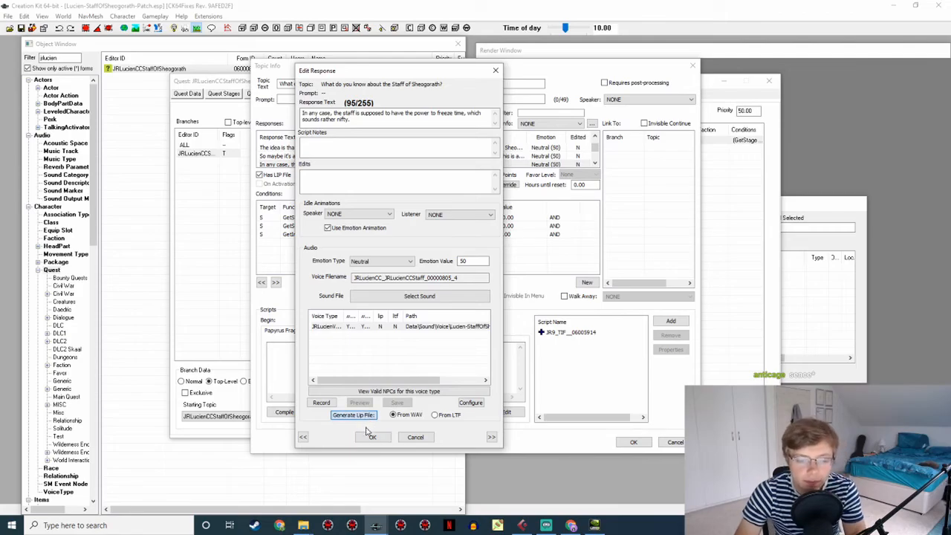
{"action": "left_click", "coordinate": [373, 437]}
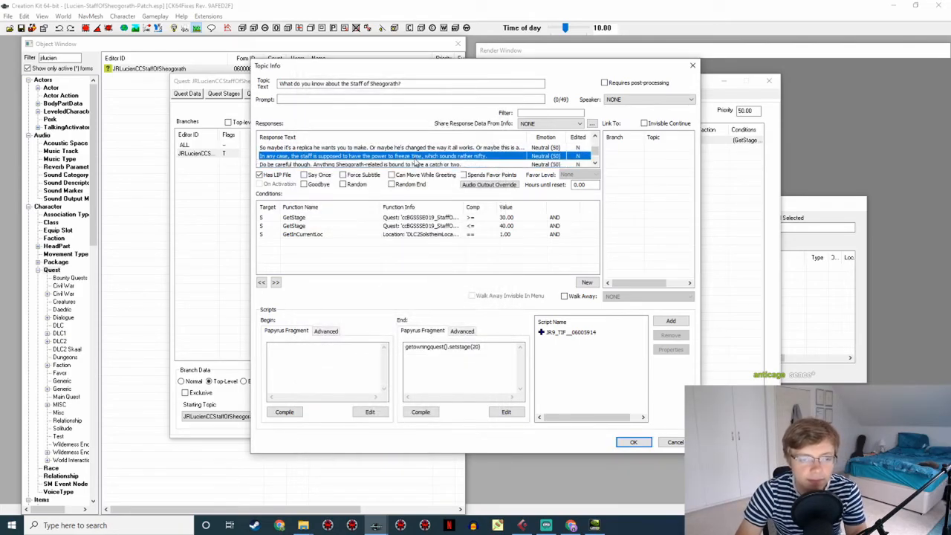
Bring up the "Do be careful though" response and record that line on the Audio 01 track in Cubase
{"action": "scroll", "coordinate": [417, 161], "scroll_direction": "down", "scroll_amount": 1}
{"action": "double_click", "coordinate": [416, 157]}
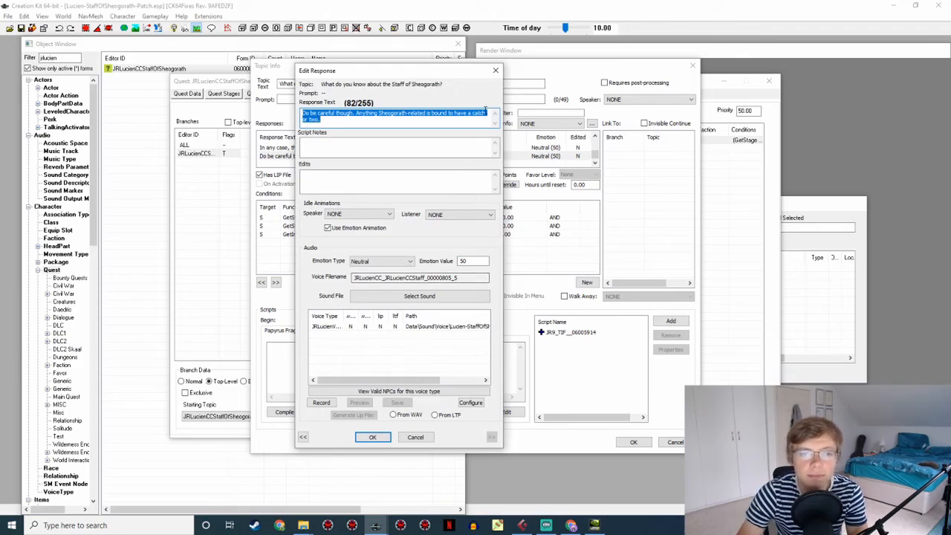
{"action": "left_click", "coordinate": [527, 527]}
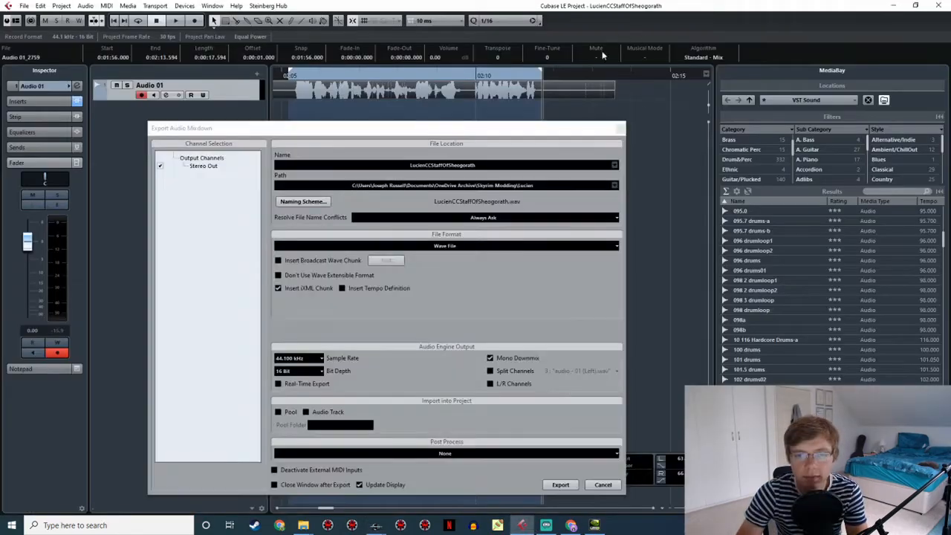
{"action": "left_click", "coordinate": [833, 477]}
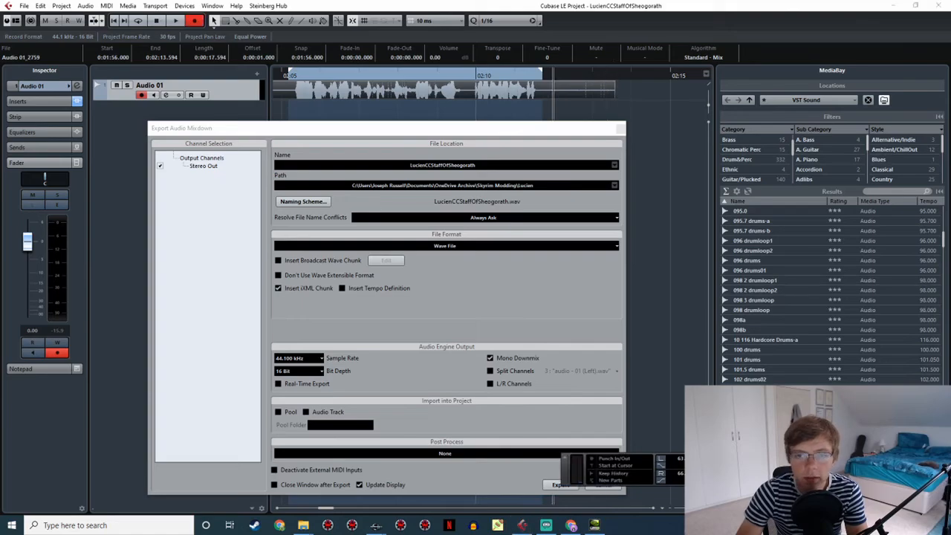
{"action": "left_click", "coordinate": [379, 526]}
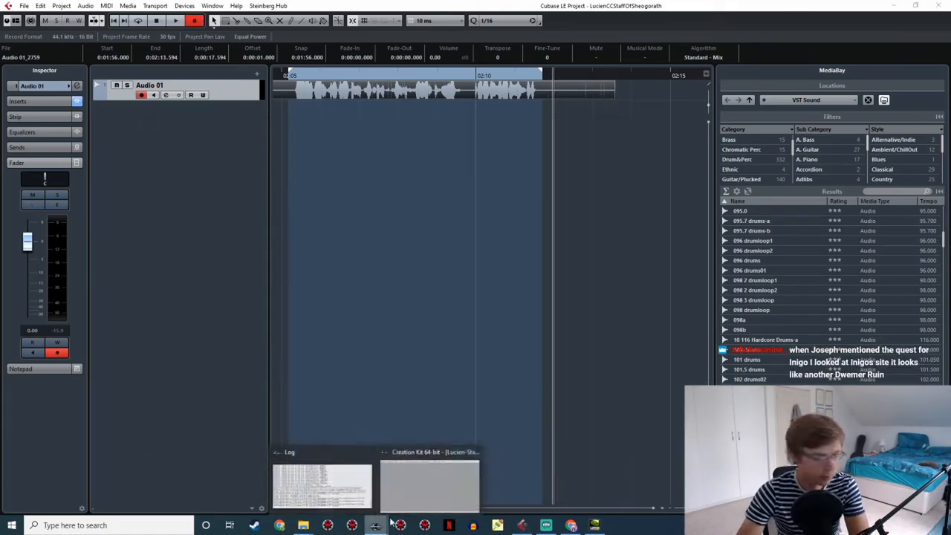
{"action": "left_click", "coordinate": [444, 487]}
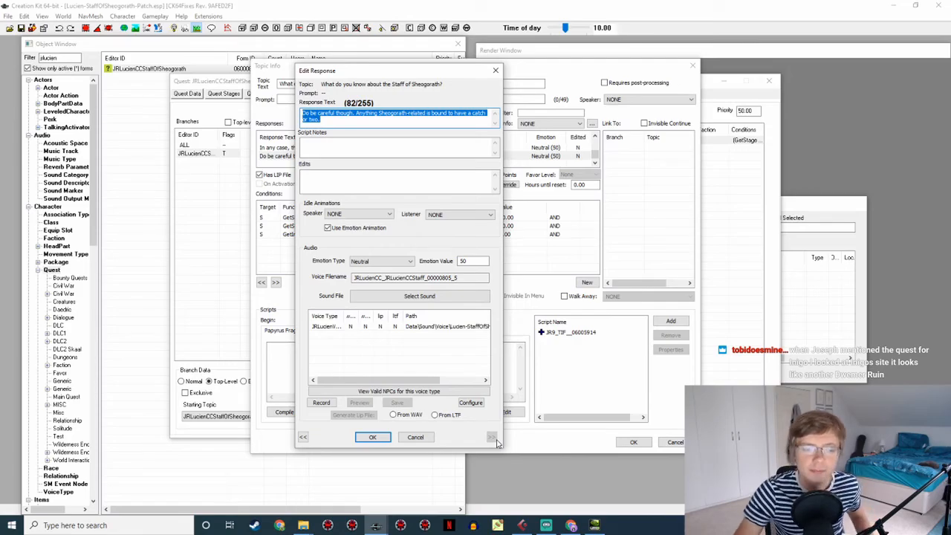
{"action": "left_click", "coordinate": [523, 525]}
{"action": "key", "text": "space"}
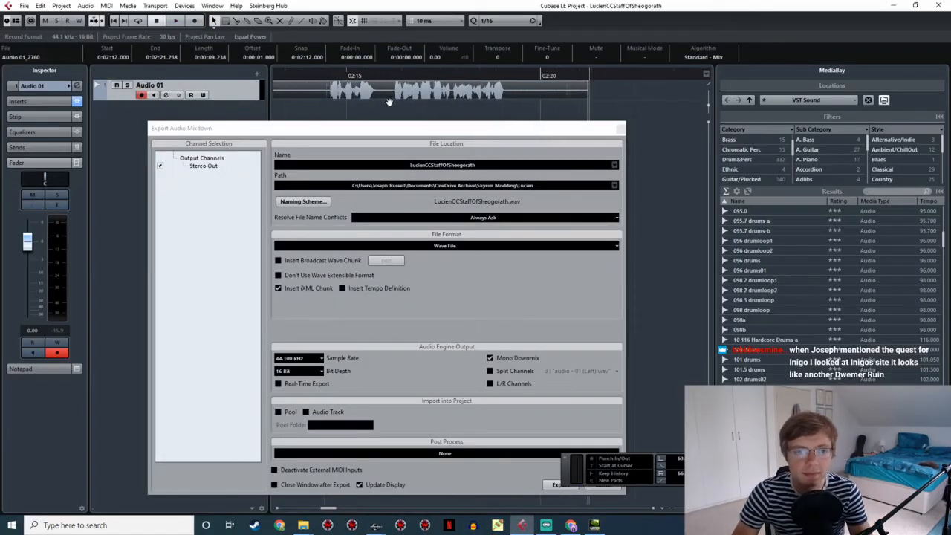
Play back the newly recorded take from the start of its speech
{"action": "middle_click_drag", "start_coordinate": [389, 103], "coordinate": [498, 103]}
{"action": "left_click", "coordinate": [437, 76]}
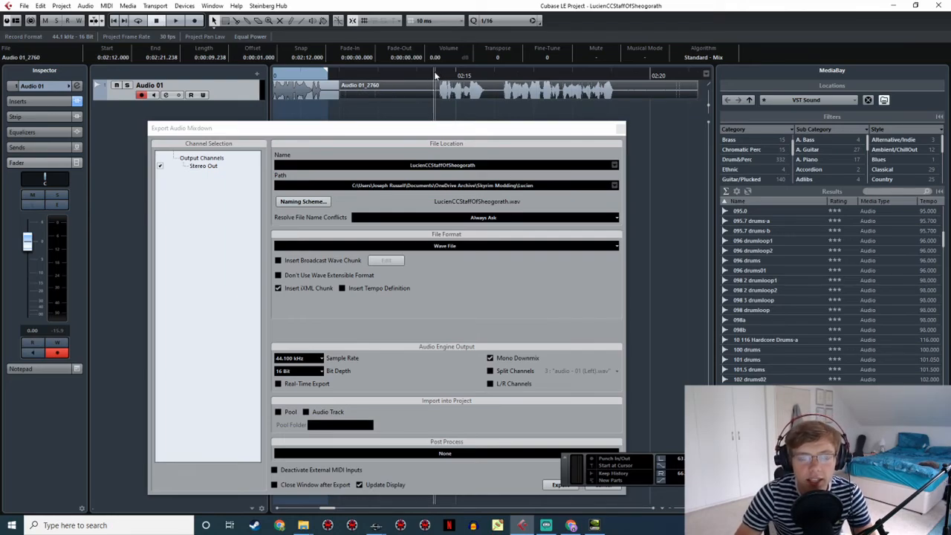
{"action": "key", "text": "space"}
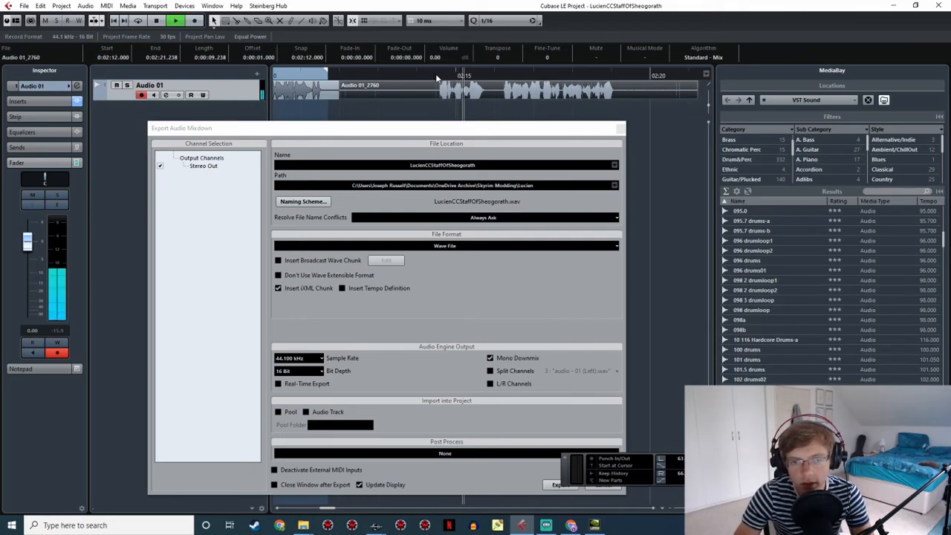
{"action": "left_click", "coordinate": [436, 73]}
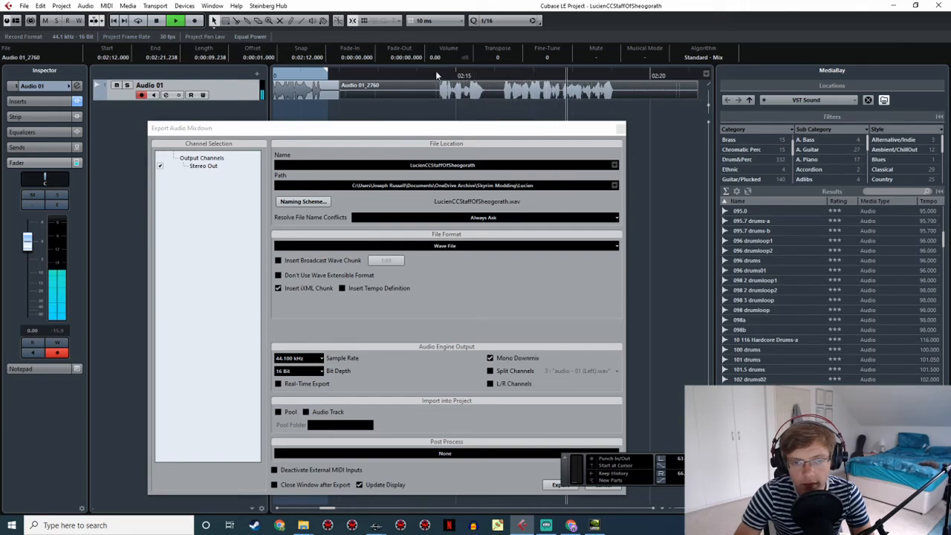
{"action": "left_click", "coordinate": [435, 69]}
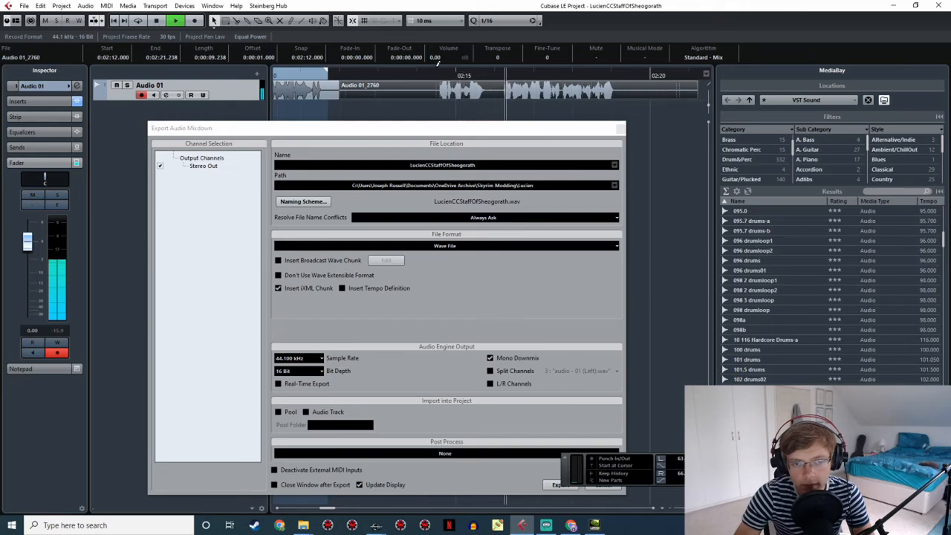
Set the locator range around the take's speech, about 2:14.5 to 2:19, and export it as LucienCCStaffOfSheogorath5.wav
{"action": "left_click_drag", "start_coordinate": [439, 71], "coordinate": [614, 89]}
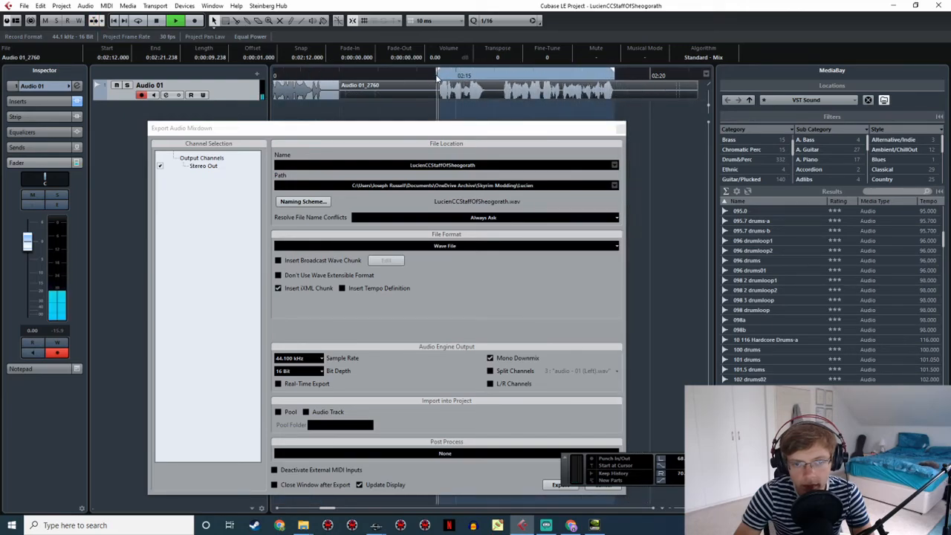
{"action": "left_click_drag", "start_coordinate": [614, 76], "coordinate": [616, 77]}
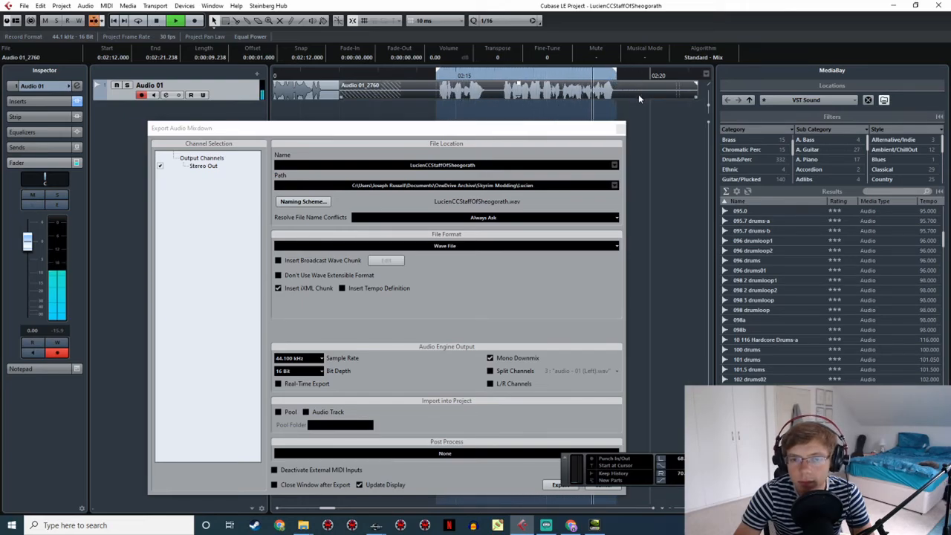
{"action": "left_click", "coordinate": [487, 168]}
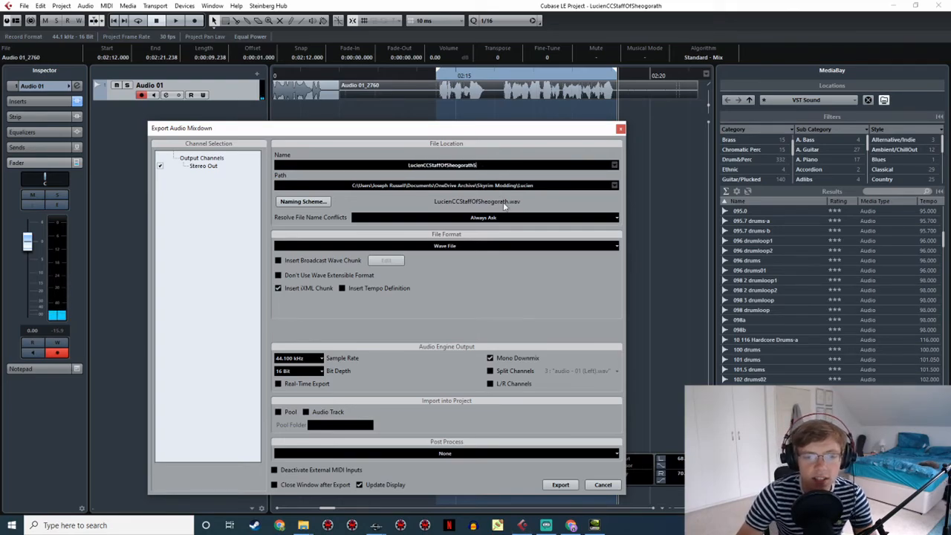
{"action": "left_click", "coordinate": [560, 484]}
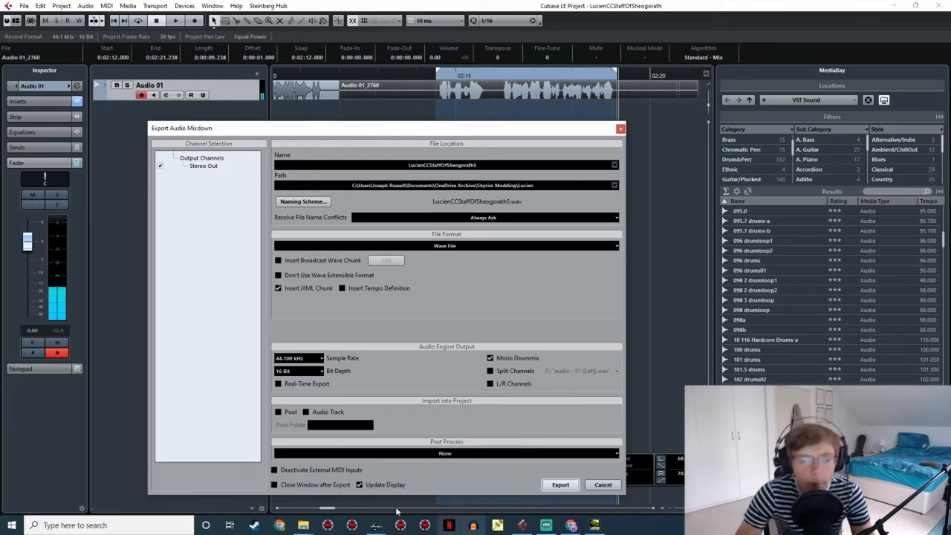
In File Explorer, copy LucienCCStaffOfSheogorath5.wav from the Lucien folder into the JRLucienVoice folder
{"action": "left_click", "coordinate": [305, 525]}
{"action": "left_click", "coordinate": [279, 485]}
{"action": "left_click", "coordinate": [304, 524]}
{"action": "left_click", "coordinate": [325, 485]}
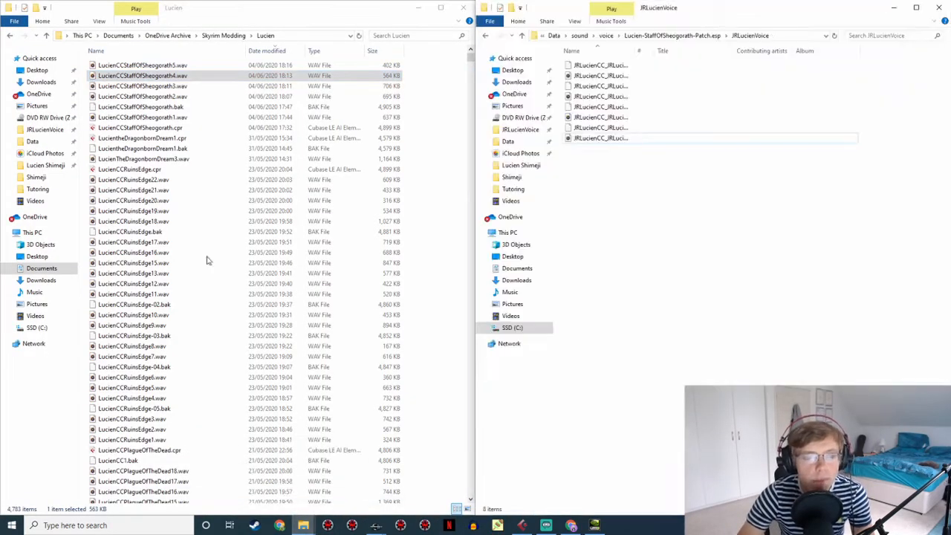
{"action": "left_click_drag", "start_coordinate": [171, 65], "coordinate": [597, 193]}
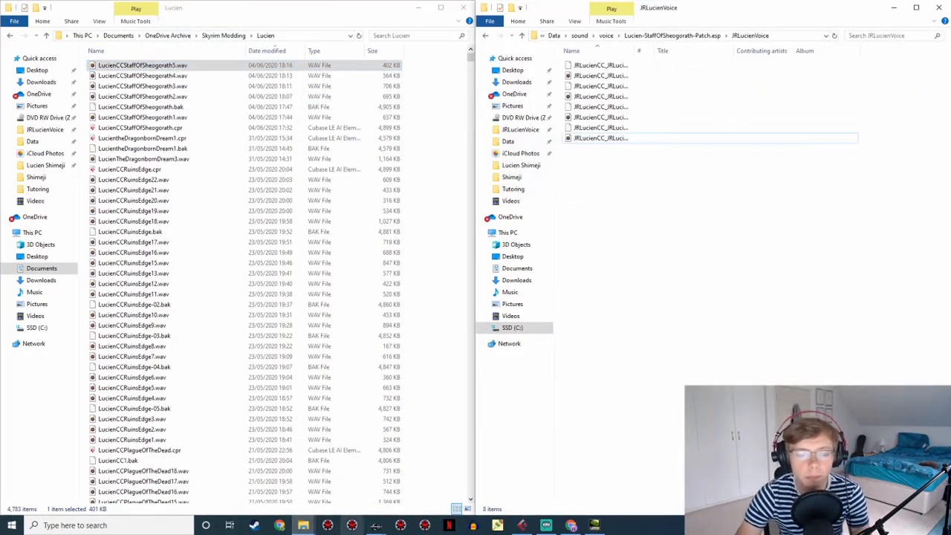
Rename the copied WAV with the response's voice filename from the Creation Kit, JRLucienCC_JRLucienCCStaff_00000805_5
{"action": "left_click", "coordinate": [378, 526]}
{"action": "left_click", "coordinate": [411, 484]}
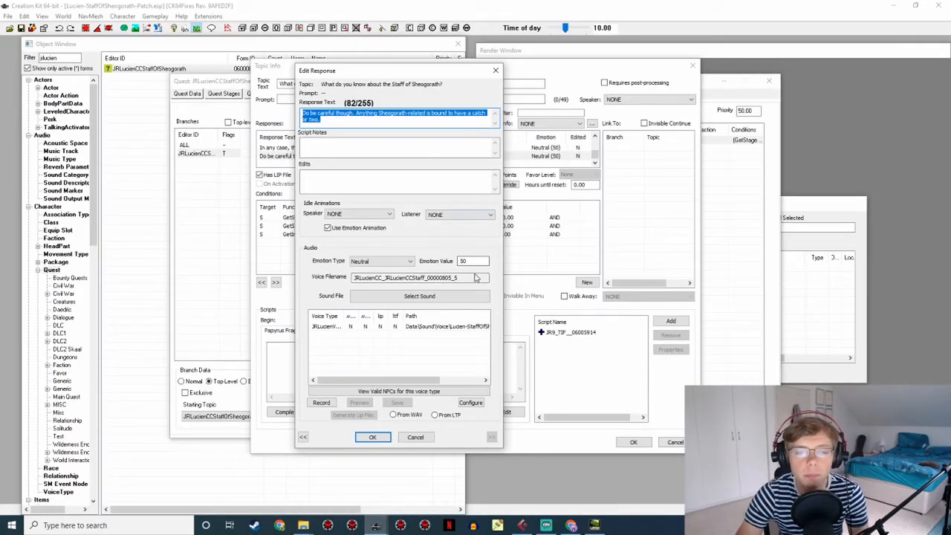
{"action": "double_click", "coordinate": [476, 277]}
{"action": "key", "text": "ctrl+c"}
{"action": "key", "text": "alt+Tab"}
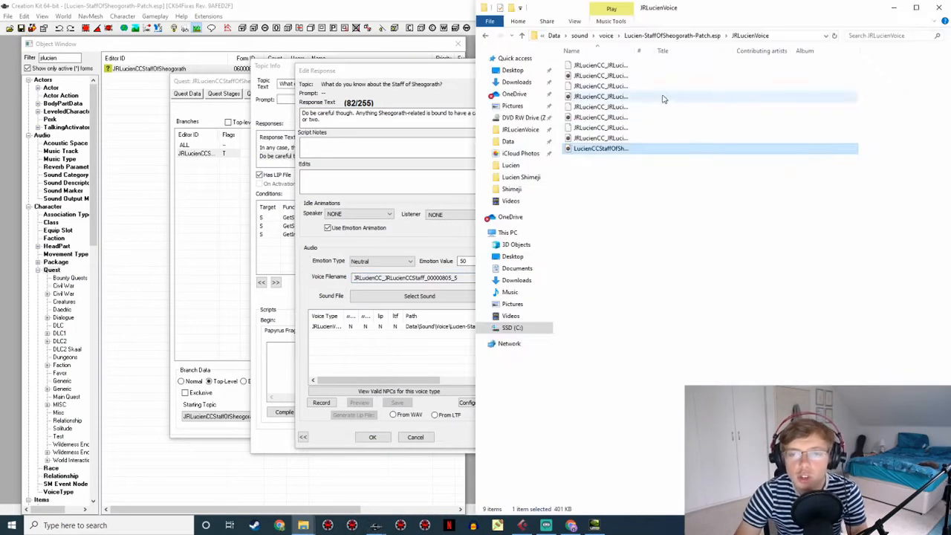
{"action": "key", "text": "F2"}
{"action": "key", "text": "ctrl+v"}
{"action": "key", "text": "Return"}
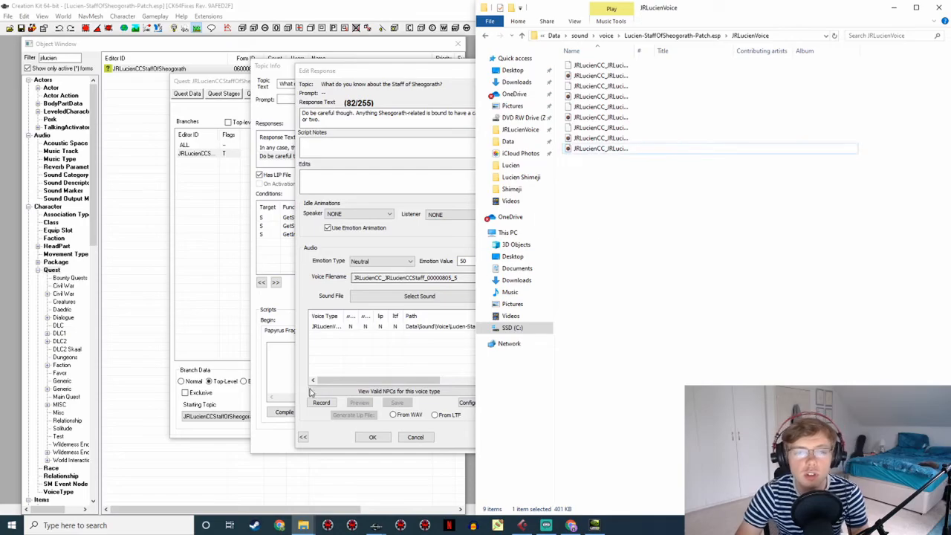
Reopen the "Do be careful though" response in the Creation Kit, generate its lip file from WAV and accept it
{"action": "left_click", "coordinate": [373, 437]}
{"action": "double_click", "coordinate": [427, 156]}
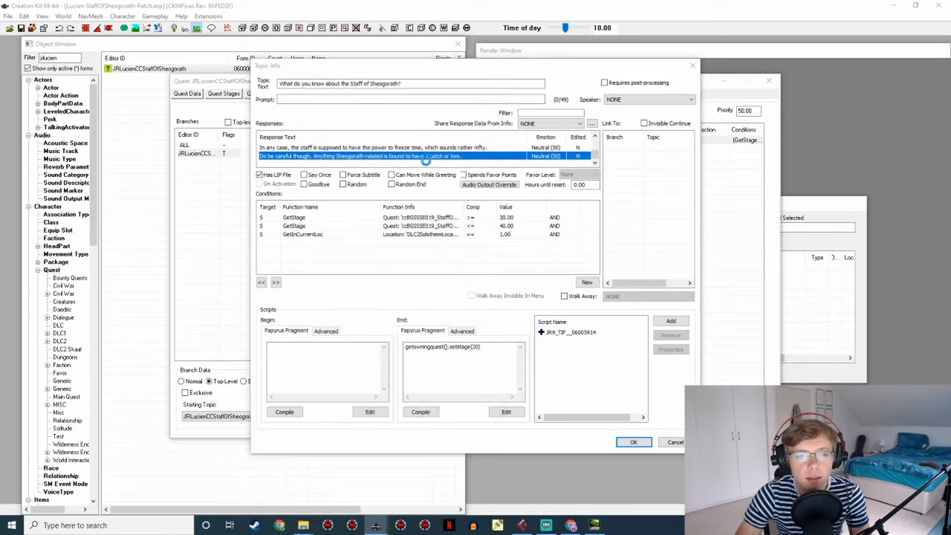
{"action": "left_click", "coordinate": [404, 327]}
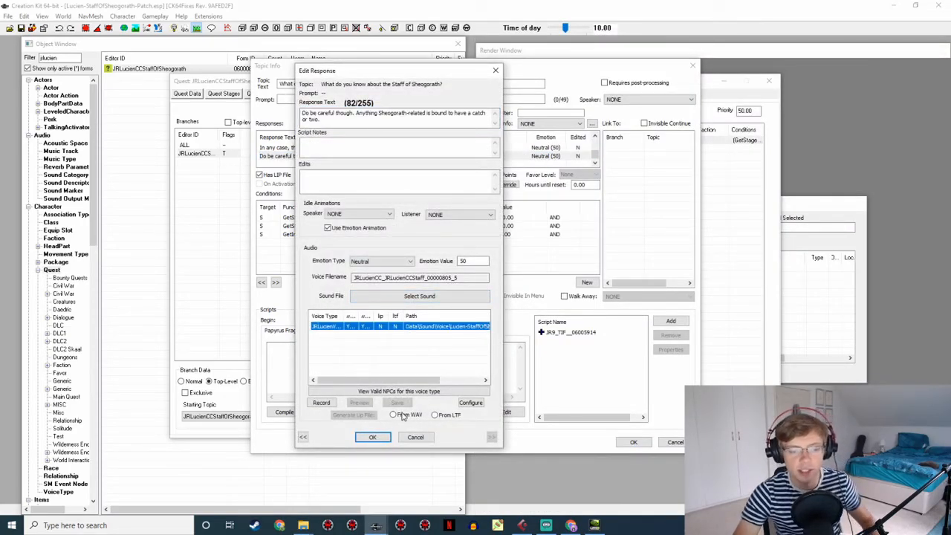
{"action": "left_click", "coordinate": [402, 416]}
{"action": "left_click", "coordinate": [372, 437]}
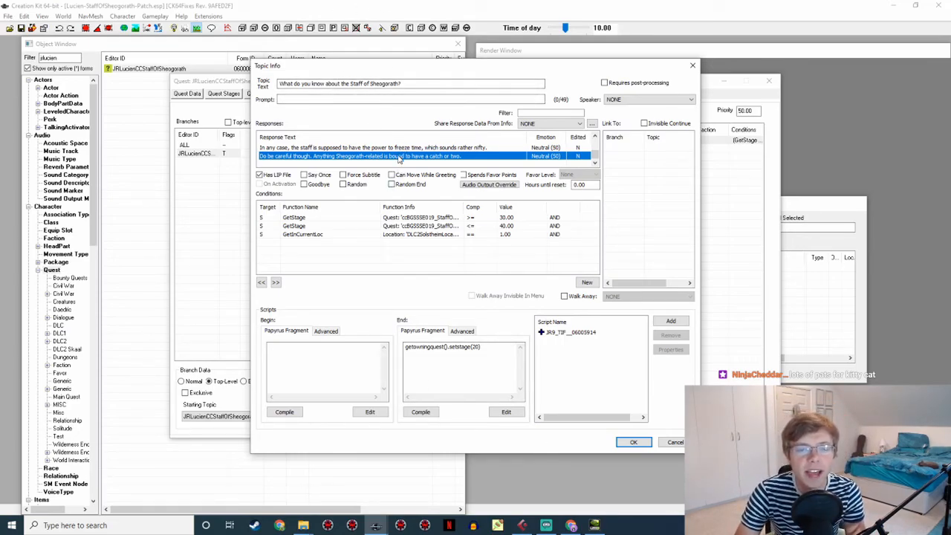
Check the voice file entry of the "Do be careful though" response, and save the topic info
{"action": "double_click", "coordinate": [399, 156]}
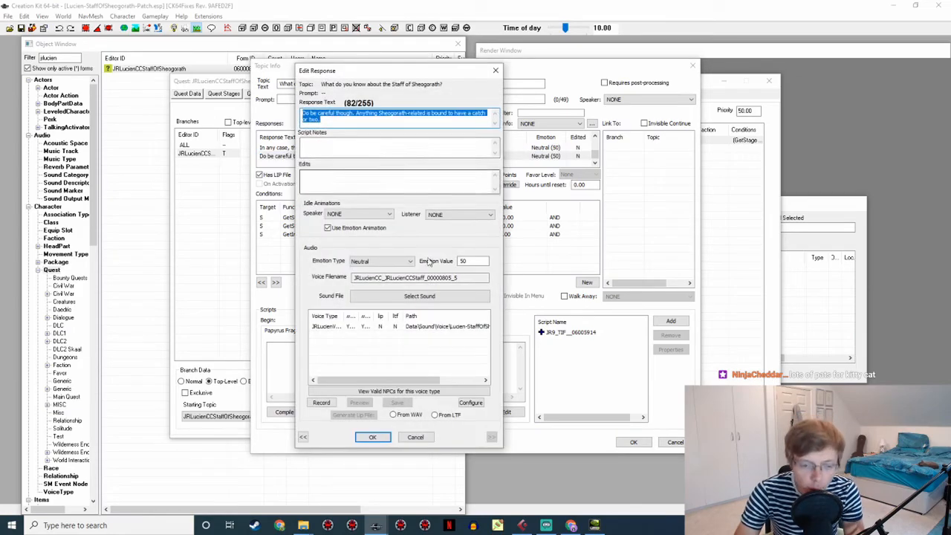
{"action": "left_click", "coordinate": [417, 333]}
{"action": "left_click", "coordinate": [373, 437]}
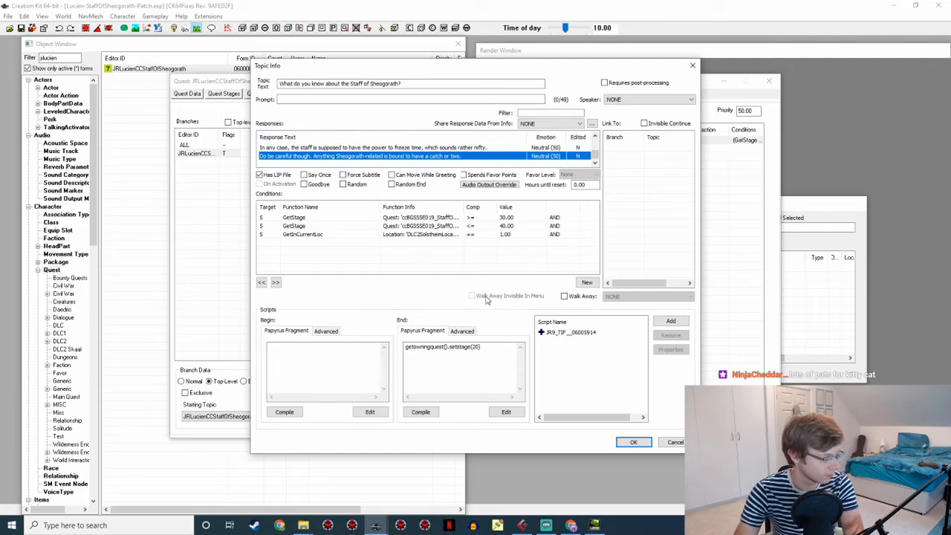
{"action": "left_click", "coordinate": [634, 442]}
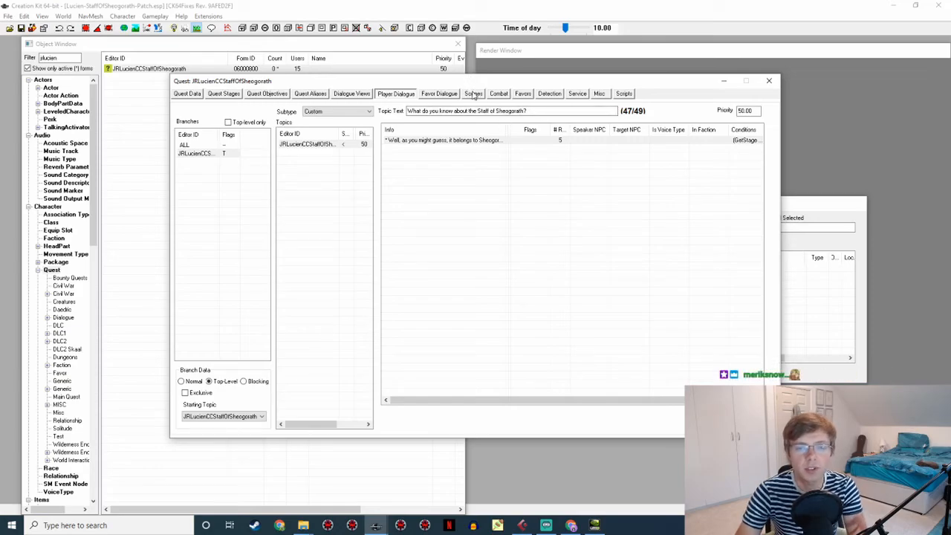
Open the quest's combat taunt response "Be warned! I've got a fork, and I'm not afraid to use it!" for editing
{"action": "left_click", "coordinate": [506, 96]}
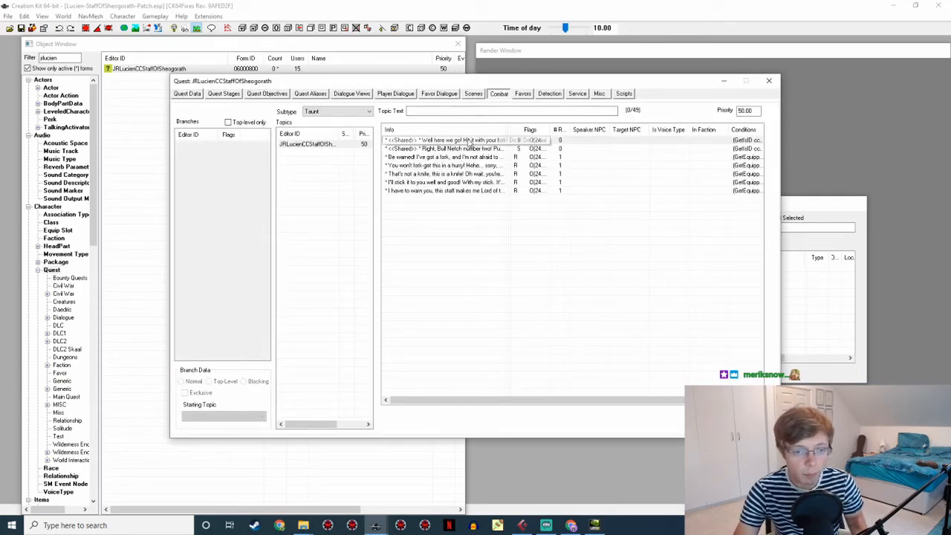
{"action": "left_click", "coordinate": [416, 157]}
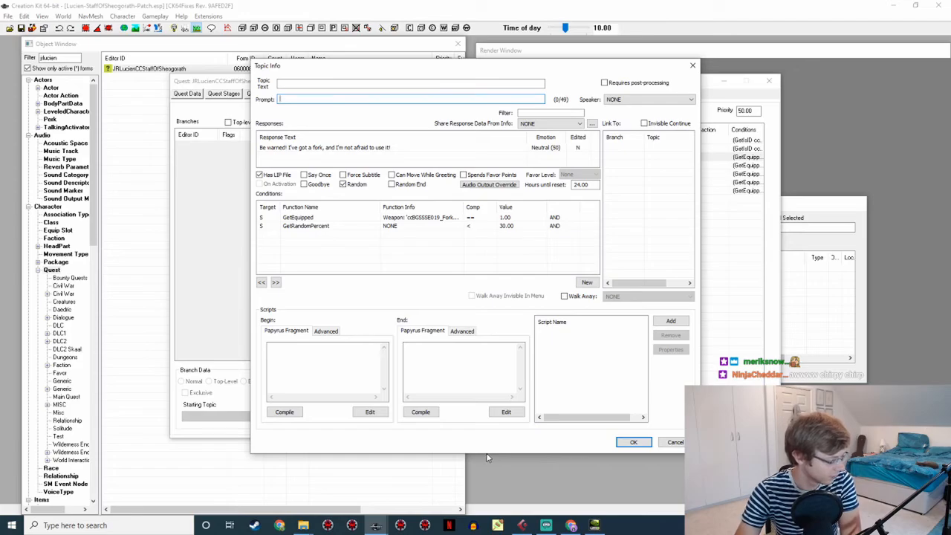
{"action": "double_click", "coordinate": [386, 148]}
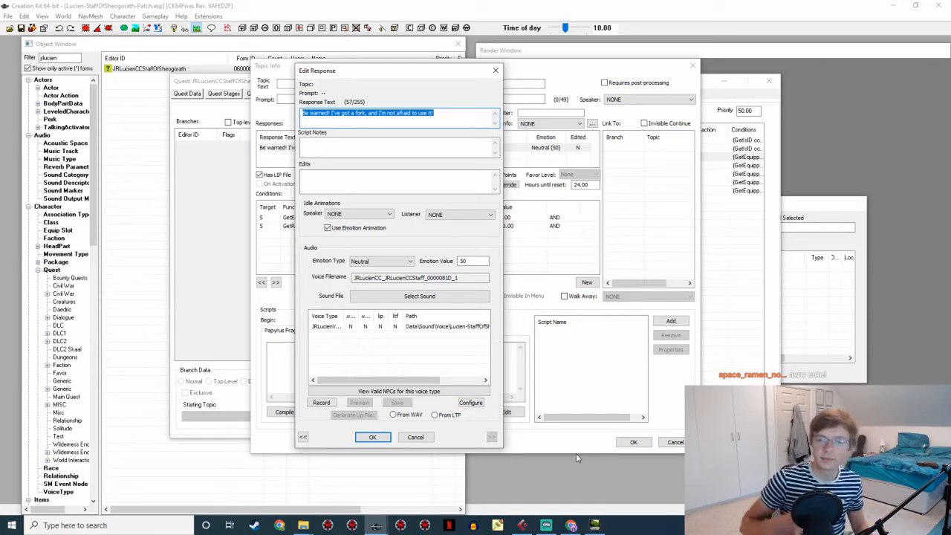
{"action": "left_click_drag", "start_coordinate": [367, 73], "coordinate": [306, 71]}
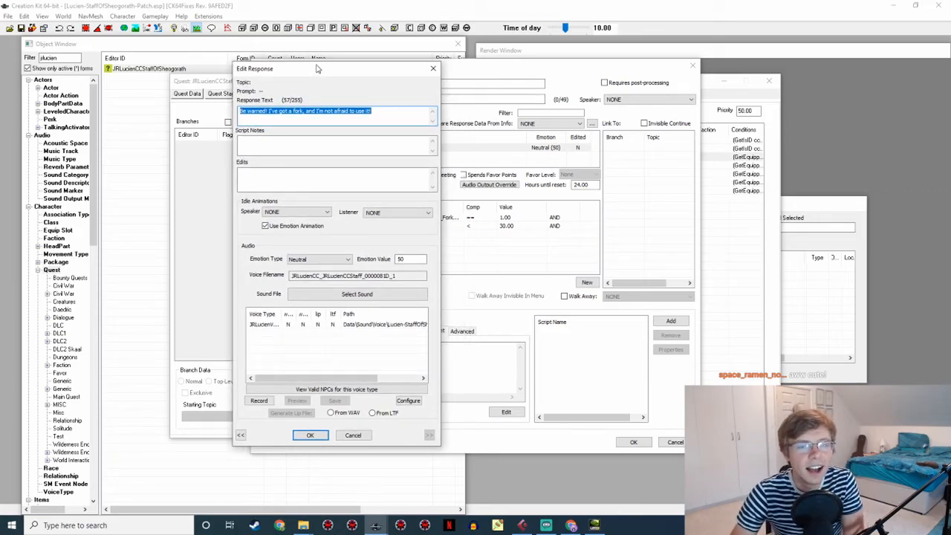
{"action": "left_click_drag", "start_coordinate": [316, 69], "coordinate": [257, 72]}
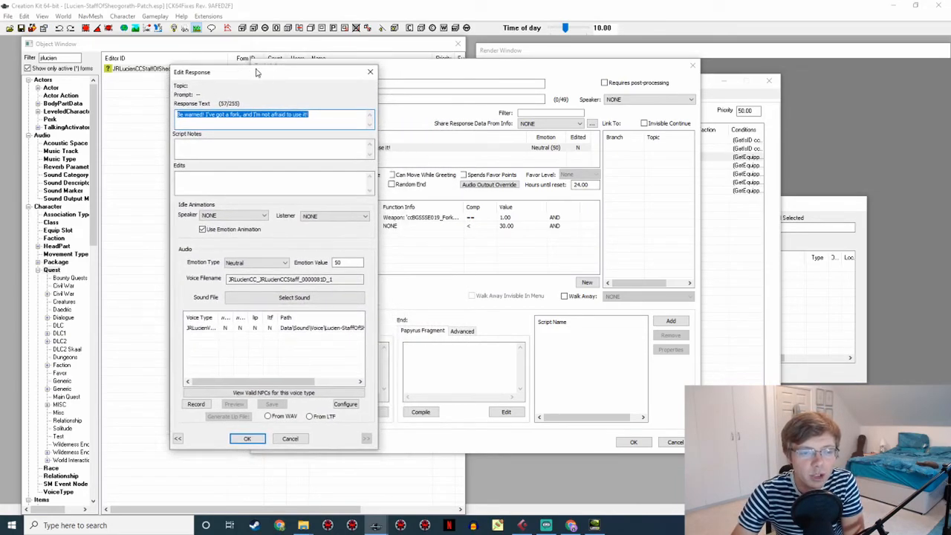
Switch to Cubase and record a take of "Be warned! I've got a fork, and I'm not afraid to use it!" on Audio 01
{"action": "left_click", "coordinate": [524, 526]}
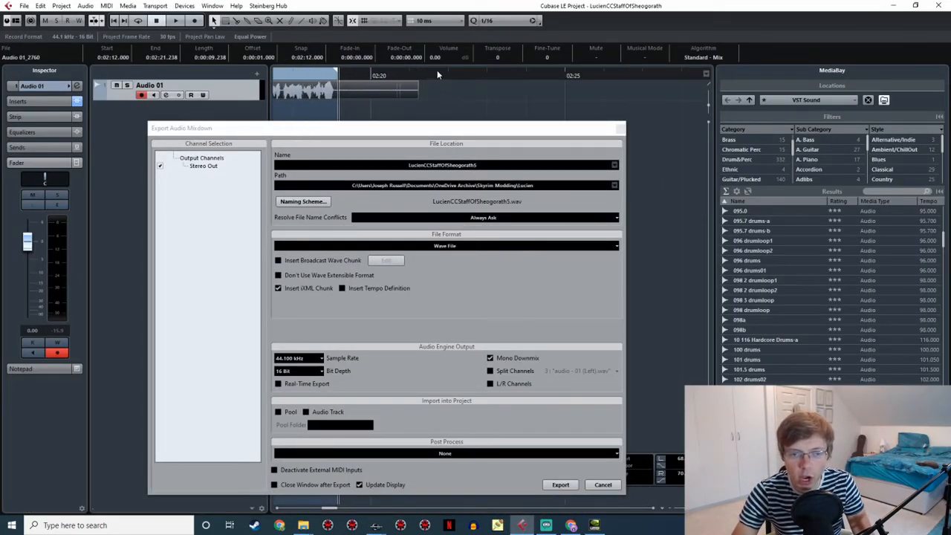
{"action": "left_click", "coordinate": [825, 479]}
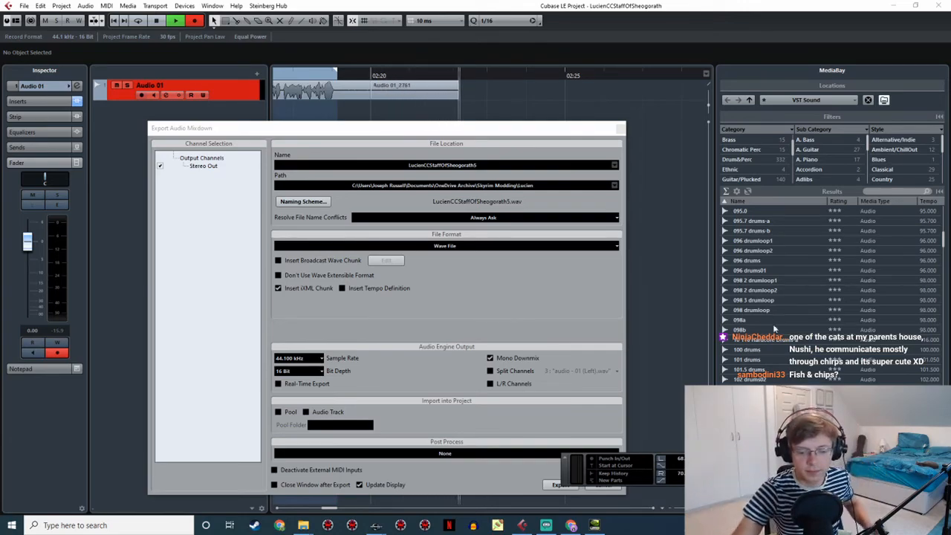
{"action": "left_click", "coordinate": [376, 525]}
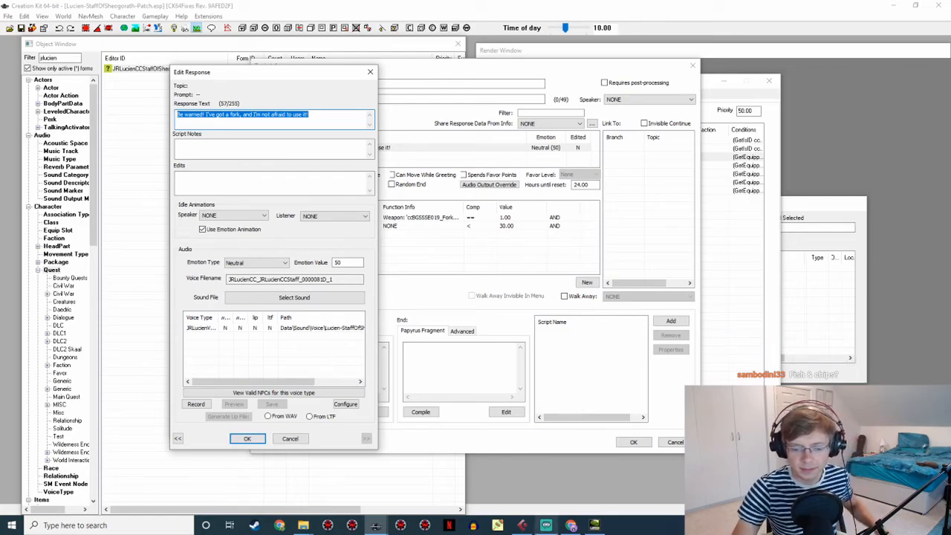
{"action": "left_click", "coordinate": [522, 525]}
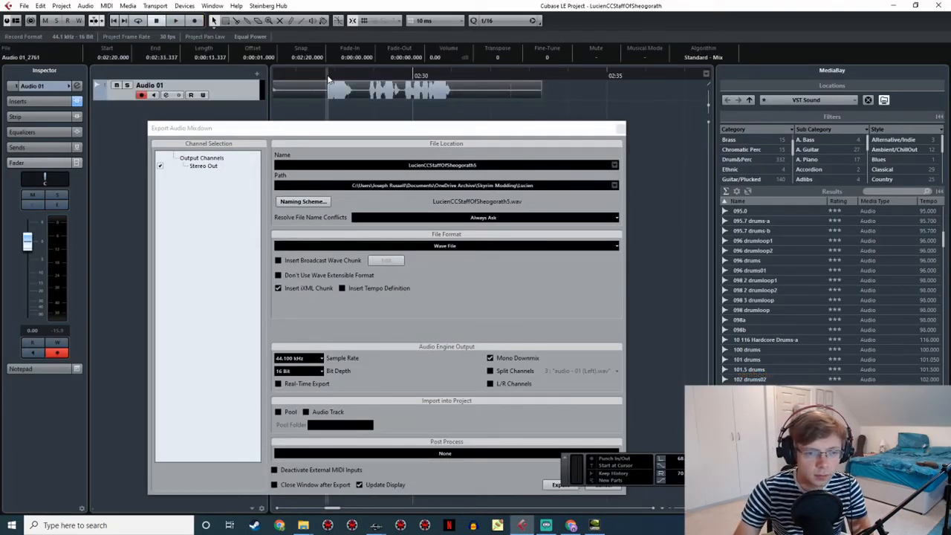
Play back the new fork taunt recording from just before the spoken line
{"action": "double_click", "coordinate": [326, 77]}
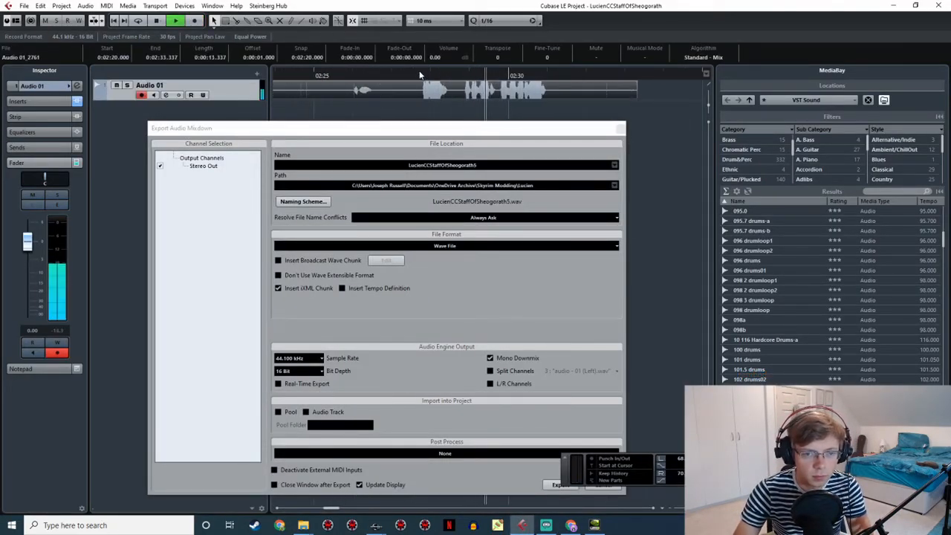
{"action": "left_click", "coordinate": [419, 70]}
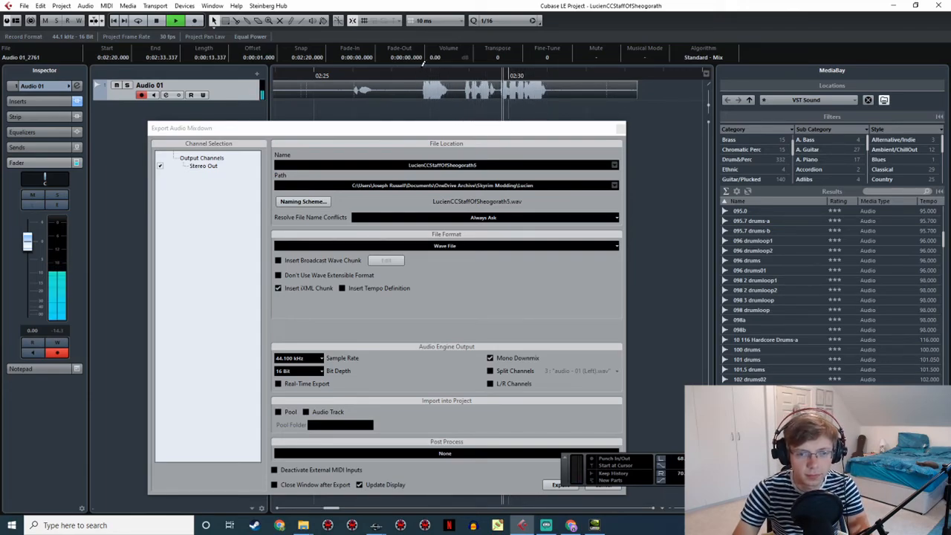
{"action": "left_click", "coordinate": [420, 75]}
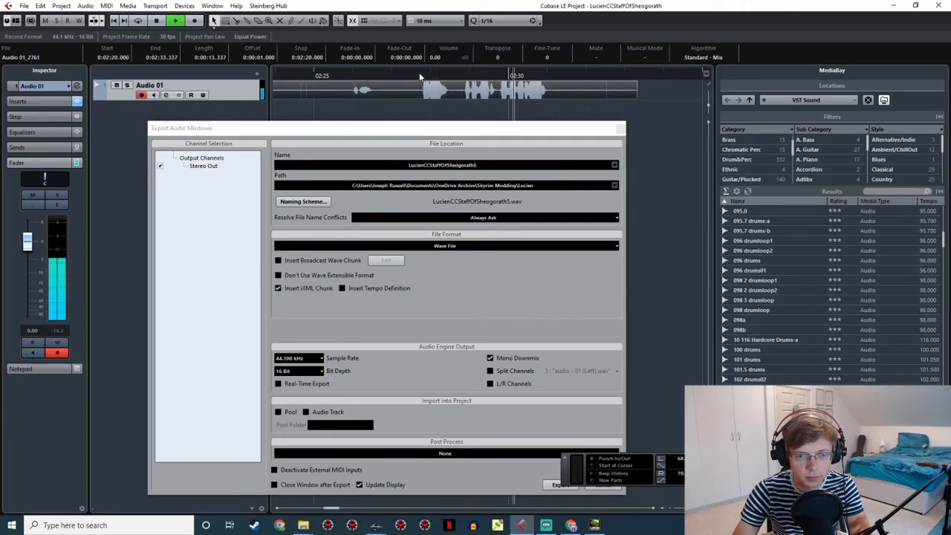
{"action": "key", "text": "space"}
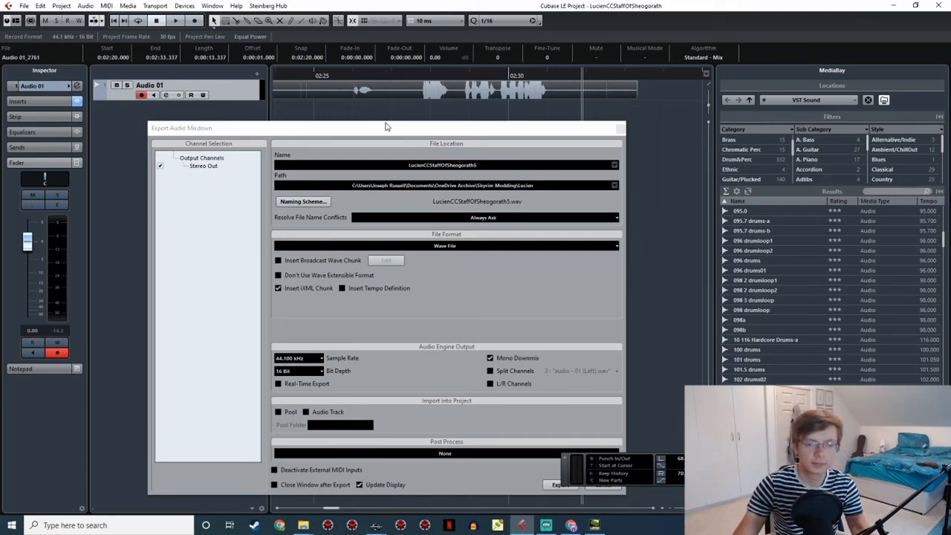
Mark the export range around the spoken taunt, from about 2:28 to 2:31, and play it back
{"action": "mouse_move", "coordinate": [421, 66]}
{"action": "left_mouse_down"}
{"action": "mouse_move", "coordinate": [543, 79]}
{"action": "mouse_move", "coordinate": [547, 91]}
{"action": "left_mouse_up"}
{"action": "left_click", "coordinate": [424, 78]}
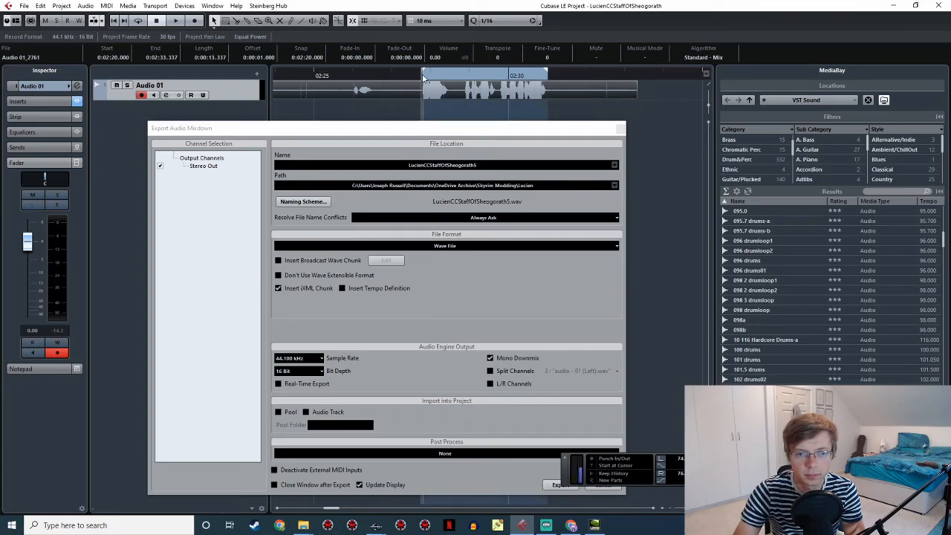
{"action": "key", "text": "space"}
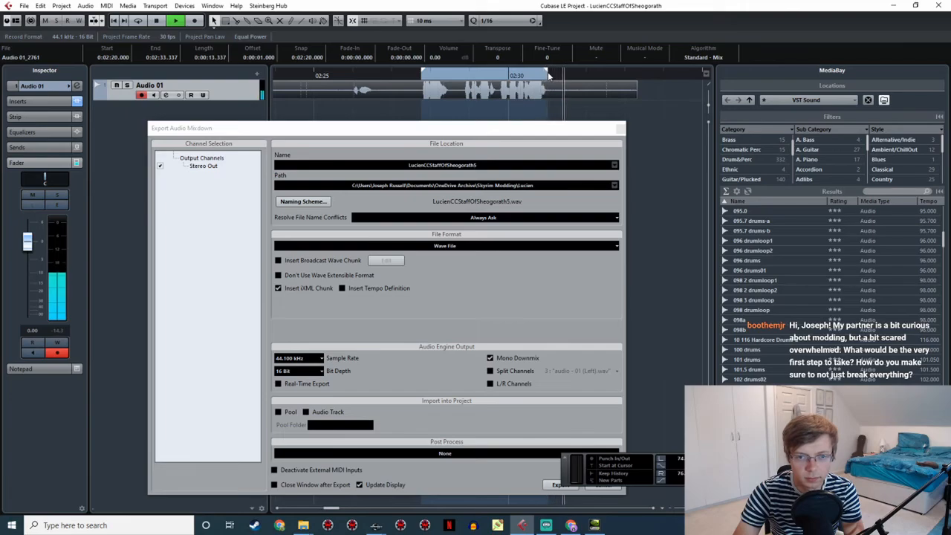
{"action": "key", "text": "space"}
Export the marked range as a wave file named LucienCCStaffOfSheogorath6
{"action": "left_click", "coordinate": [484, 166]}
{"action": "key", "text": "BackSpace"}
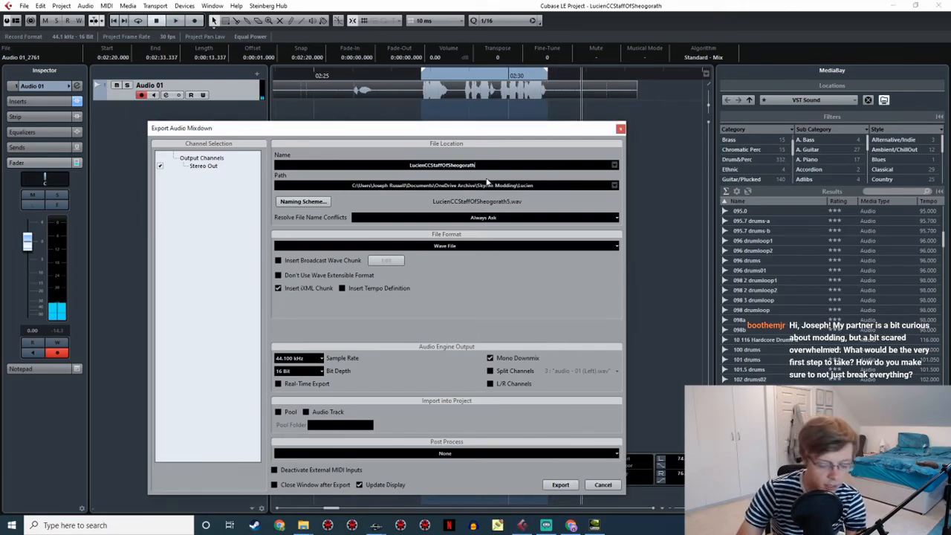
{"action": "type", "text": "6"}
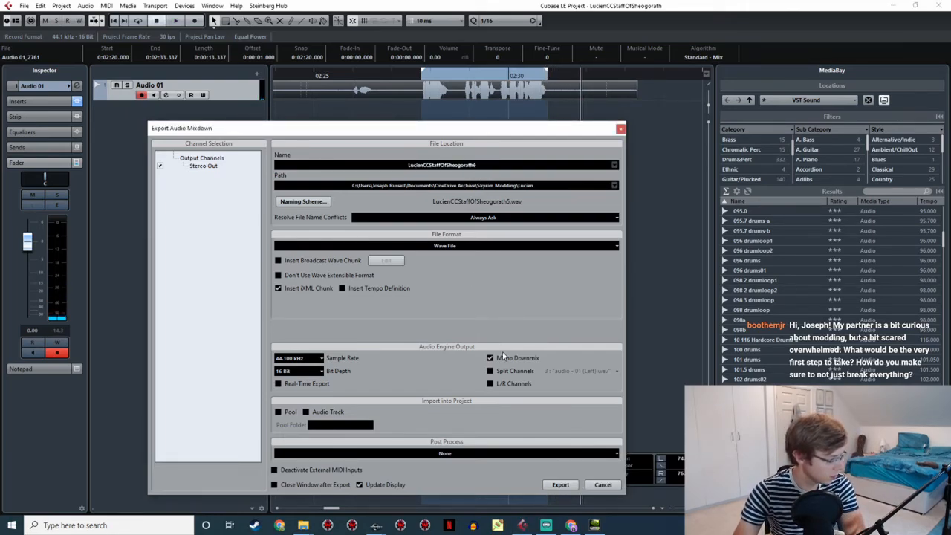
{"action": "left_click", "coordinate": [560, 484]}
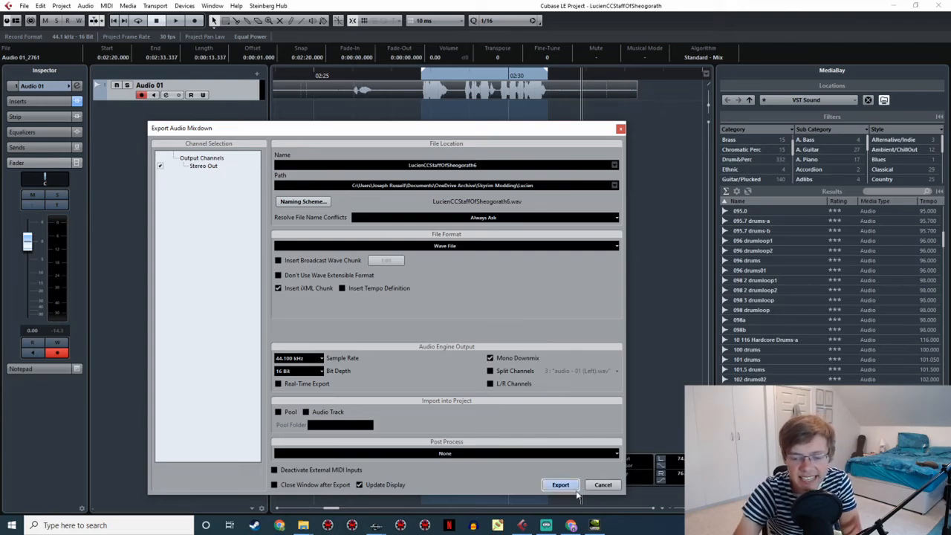
Switch to Chrome, search for "deck16 follower modding tutorial" and open Part 1 of the unique-voiced follower guide
{"action": "left_click", "coordinate": [572, 525]}
{"action": "left_click", "coordinate": [370, 8]}
{"action": "type", "text": "d"}
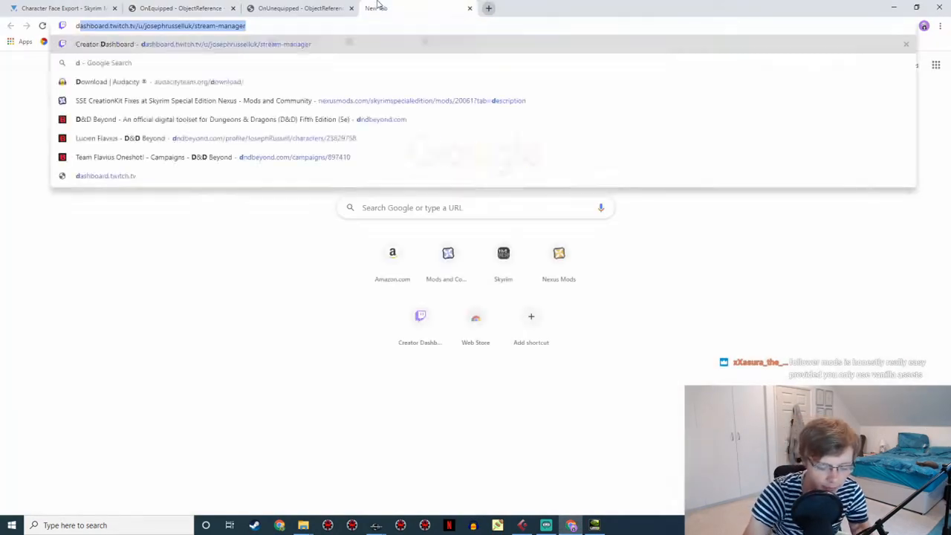
{"action": "type", "text": "eck17"}
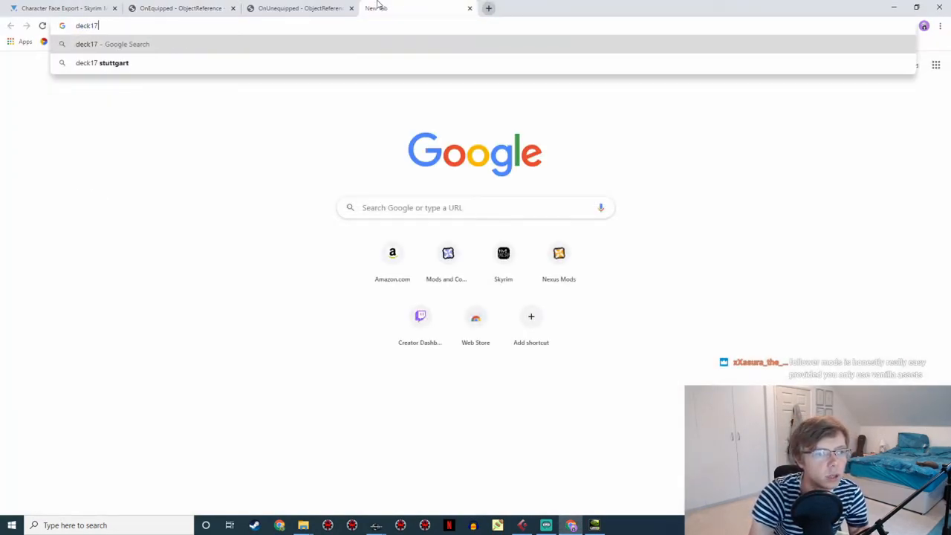
{"action": "key", "text": "BackSpace"}
{"action": "type", "text": "6 follower mod"}
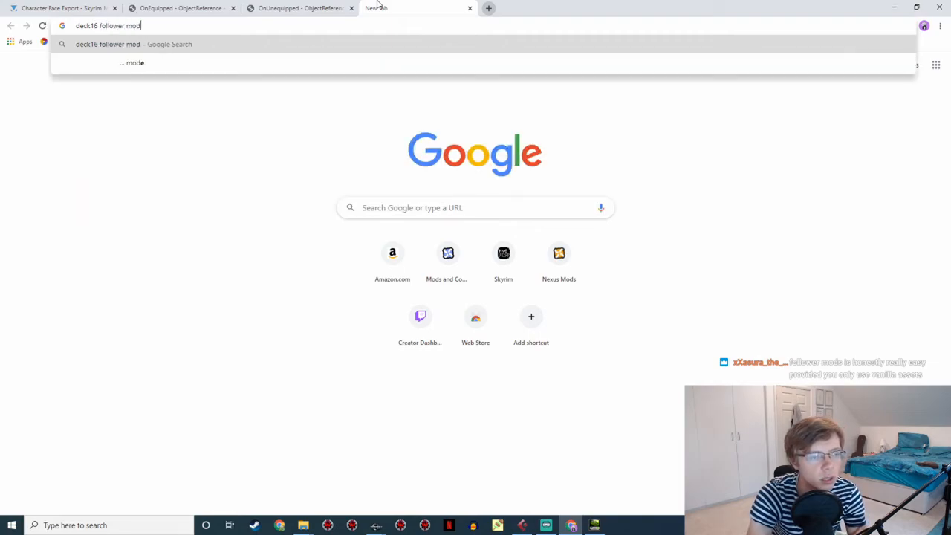
{"action": "type", "text": "ding tutorial"}
{"action": "key", "text": "Return"}
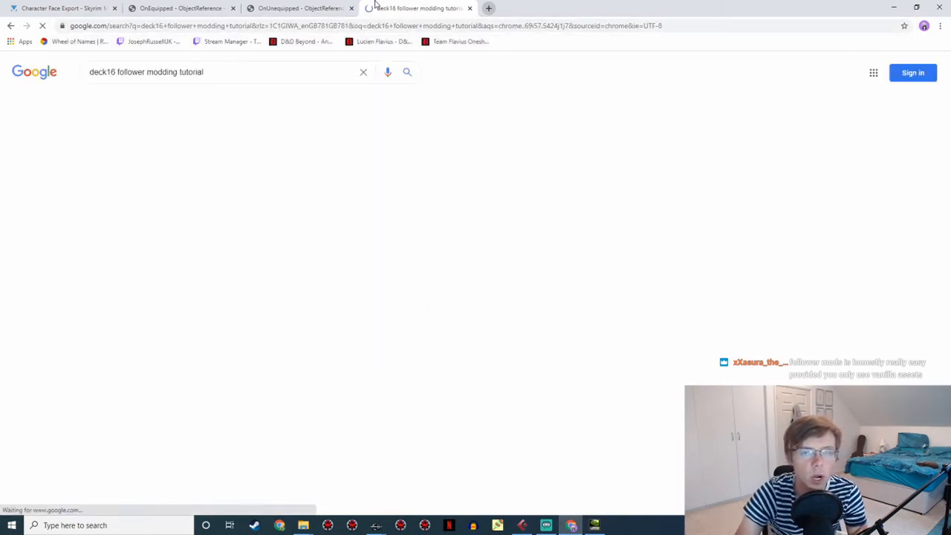
{"action": "left_click", "coordinate": [175, 152]}
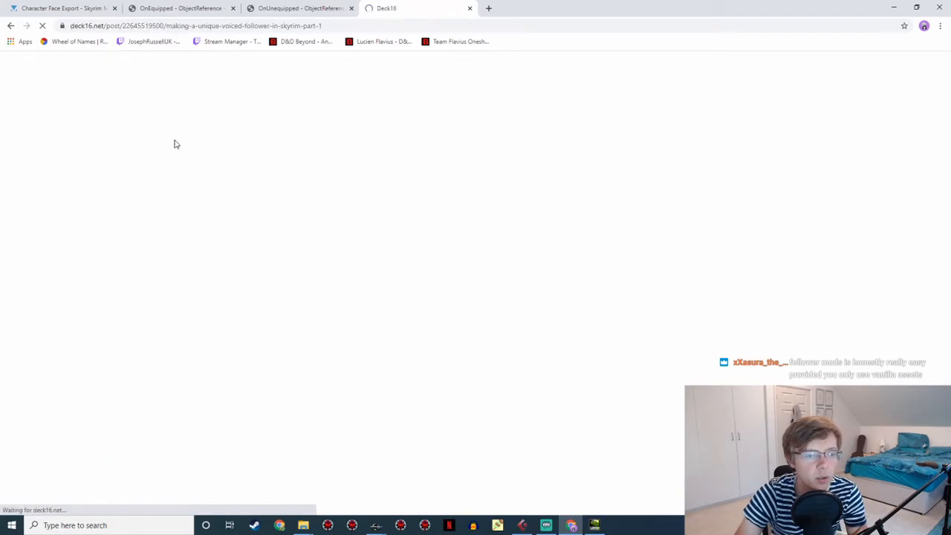
Skim Part 1 of the Deck16 follower guide, from the introduction and installation through actor creation to the Behaviour section
{"action": "scroll", "coordinate": [636, 330], "scroll_direction": "down", "scroll_amount": 2}
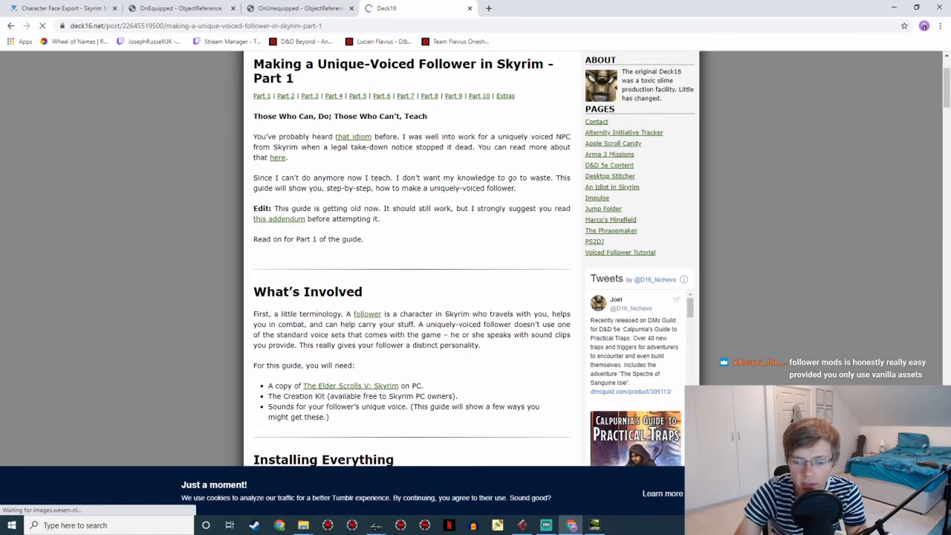
{"action": "scroll", "coordinate": [452, 188], "scroll_direction": "down", "scroll_amount": 9}
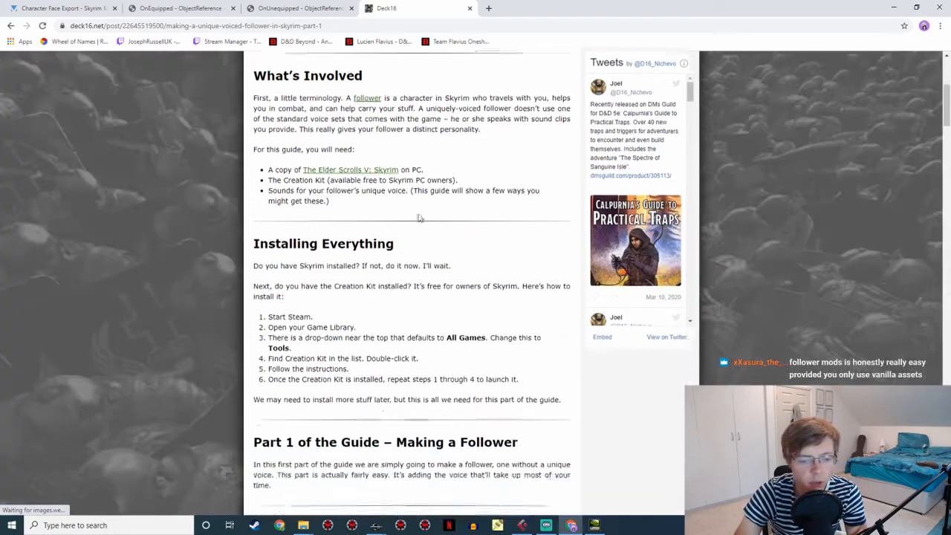
{"action": "scroll", "coordinate": [394, 223], "scroll_direction": "up", "scroll_amount": 15}
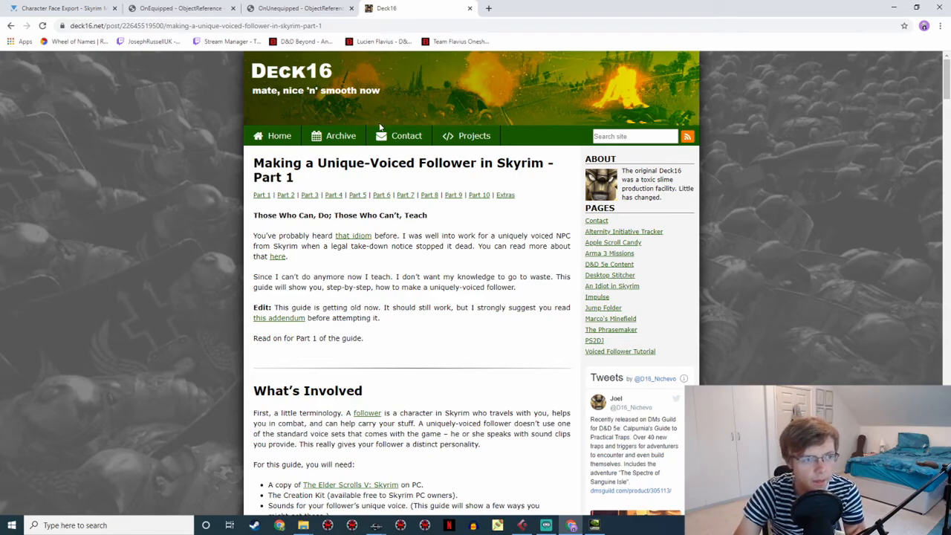
{"action": "left_click_drag", "start_coordinate": [374, 27], "coordinate": [54, 14]}
{"action": "left_click", "coordinate": [149, 113]}
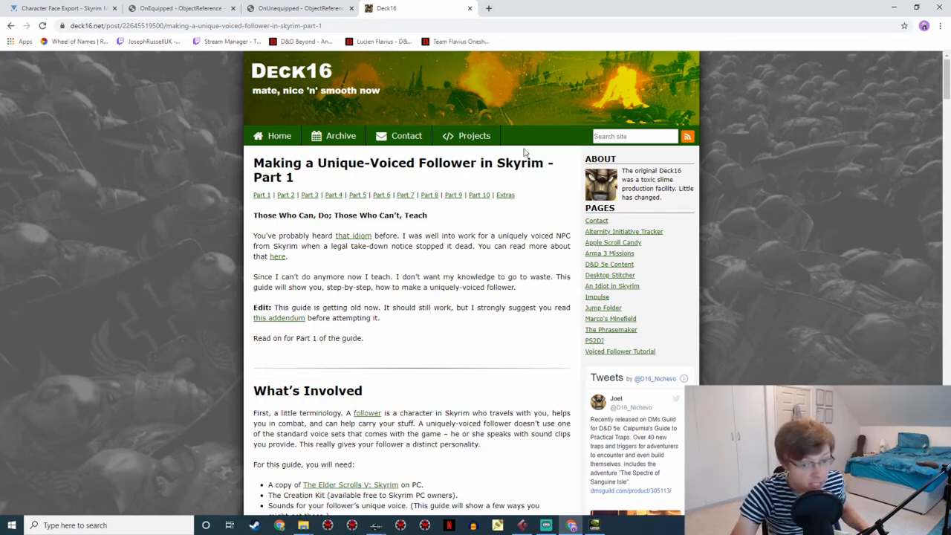
{"action": "scroll", "coordinate": [524, 154], "scroll_direction": "down", "scroll_amount": 5}
{"action": "scroll", "coordinate": [408, 327], "scroll_direction": "down", "scroll_amount": 7}
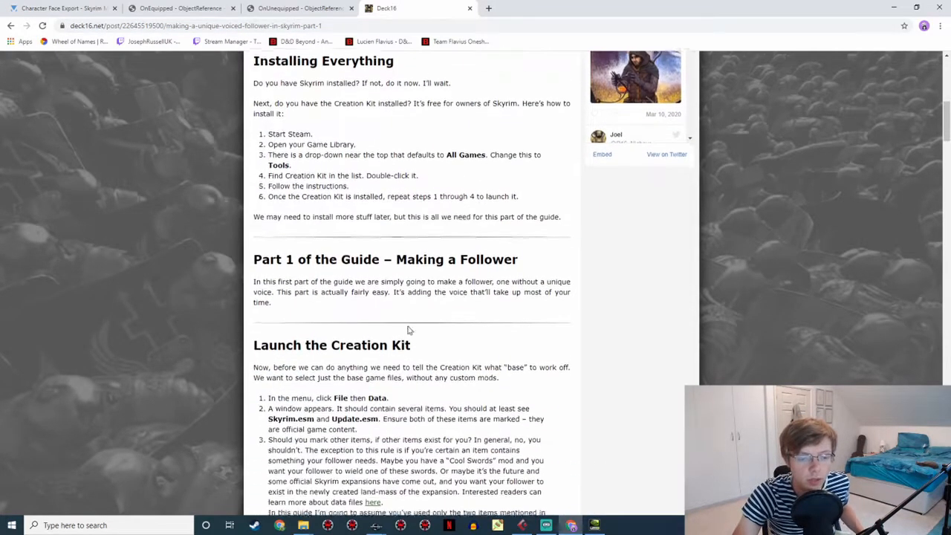
{"action": "scroll", "coordinate": [410, 325], "scroll_direction": "down", "scroll_amount": 11}
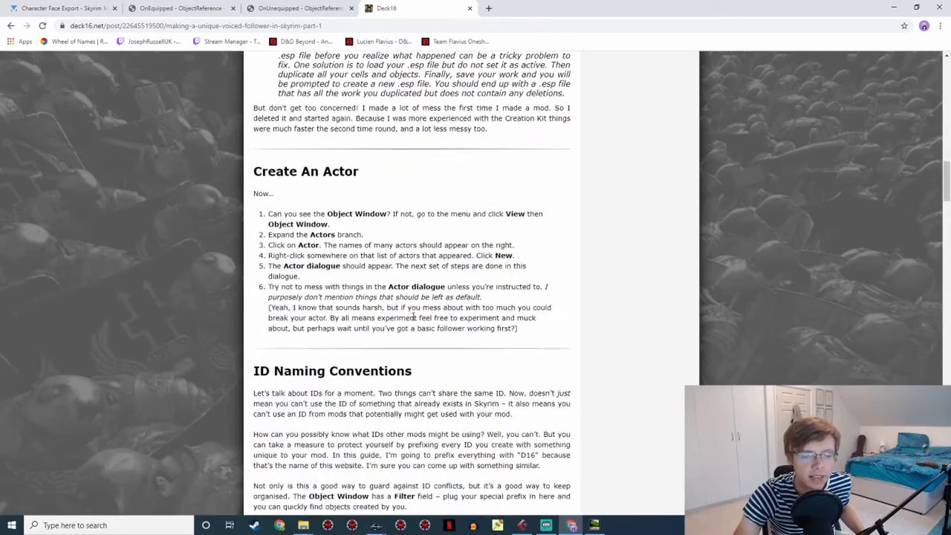
{"action": "scroll", "coordinate": [414, 322], "scroll_direction": "down", "scroll_amount": 10}
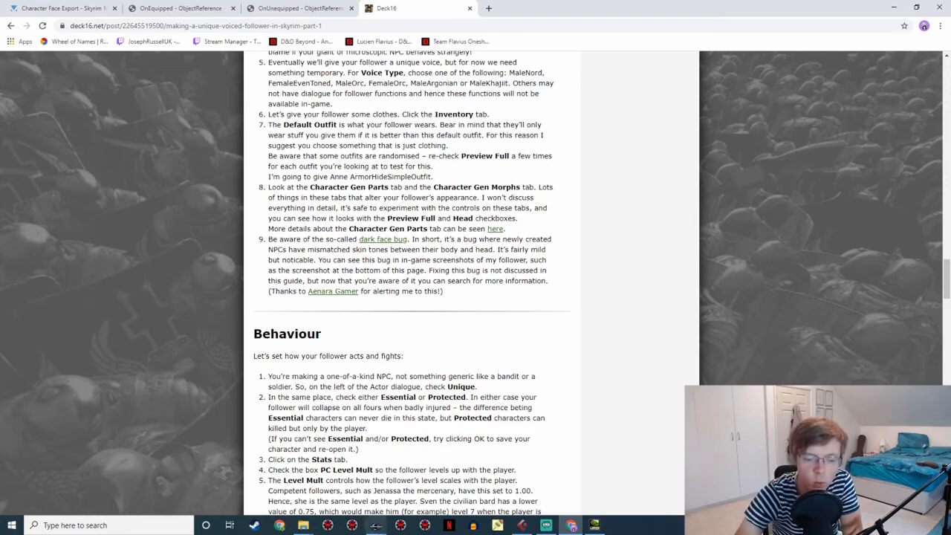
Copy the fork taunt's voice filename in the Creation Kit, and copy LucienCCStaffOfSheogorath6.wav into the JRLucienVoice folder
{"action": "left_click", "coordinate": [411, 482]}
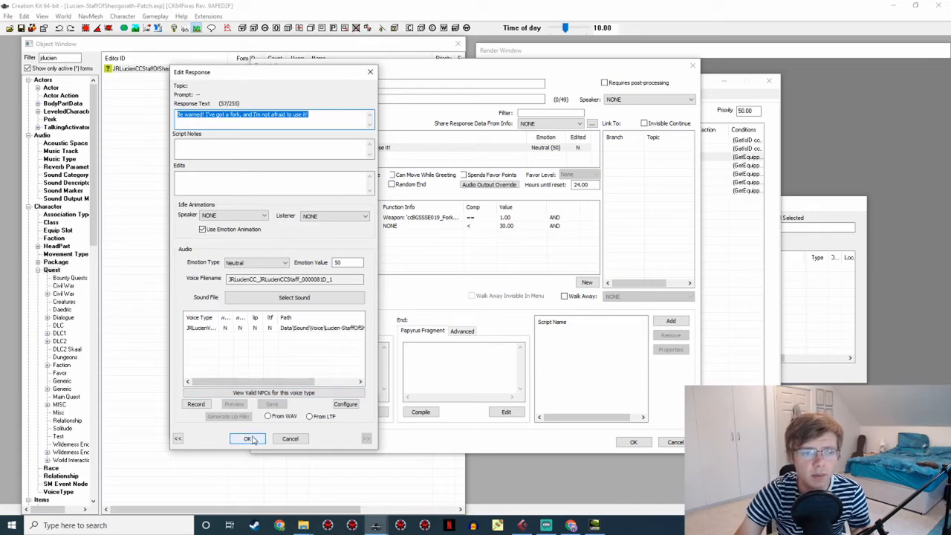
{"action": "left_click_drag", "start_coordinate": [336, 280], "coordinate": [149, 284]}
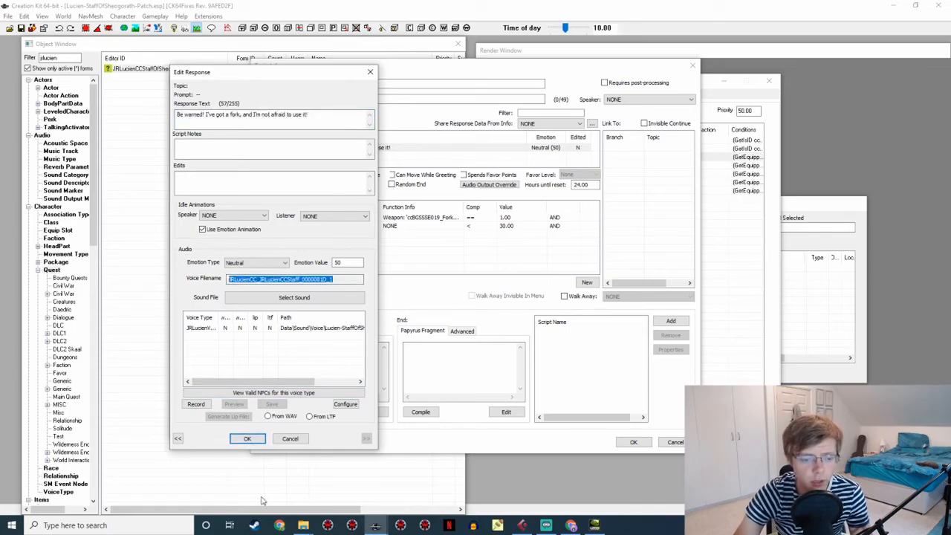
{"action": "left_click", "coordinate": [301, 527]}
{"action": "left_click", "coordinate": [273, 476]}
{"action": "left_click", "coordinate": [303, 527]}
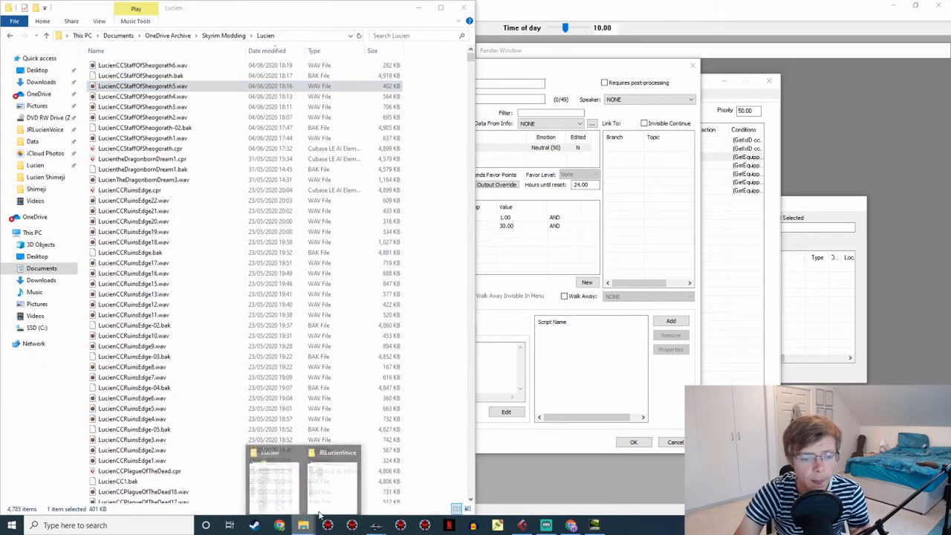
{"action": "left_click", "coordinate": [336, 476]}
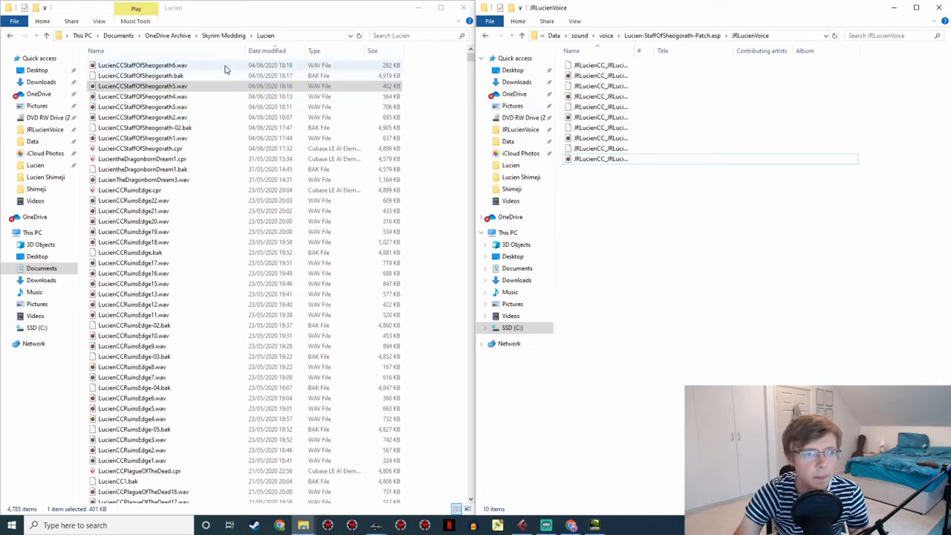
{"action": "left_click", "coordinate": [199, 67]}
{"action": "left_click_drag", "start_coordinate": [200, 70], "coordinate": [601, 223]}
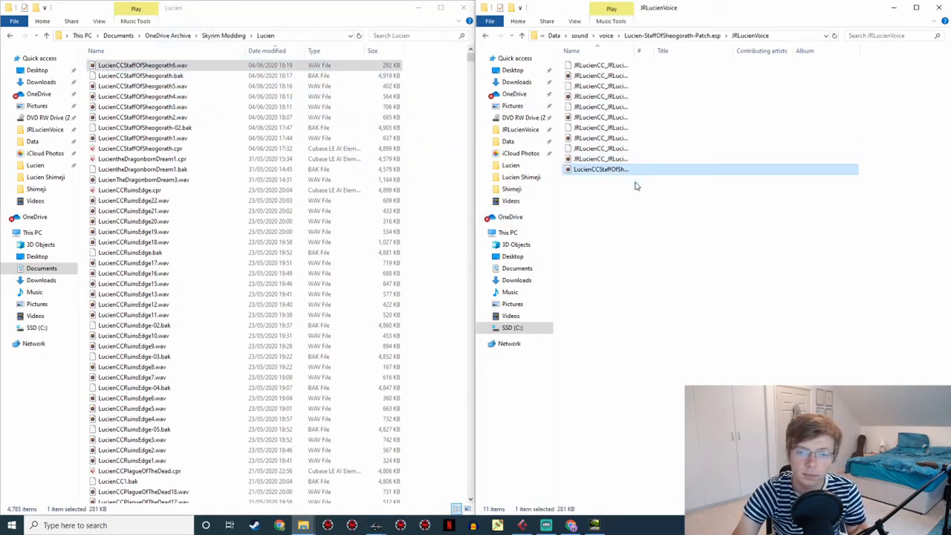
Rename the copied WAV with the fork taunt's voice filename, JRLucienCC_JRLucienCCStaff_0000081D_1
{"action": "left_click", "coordinate": [599, 171]}
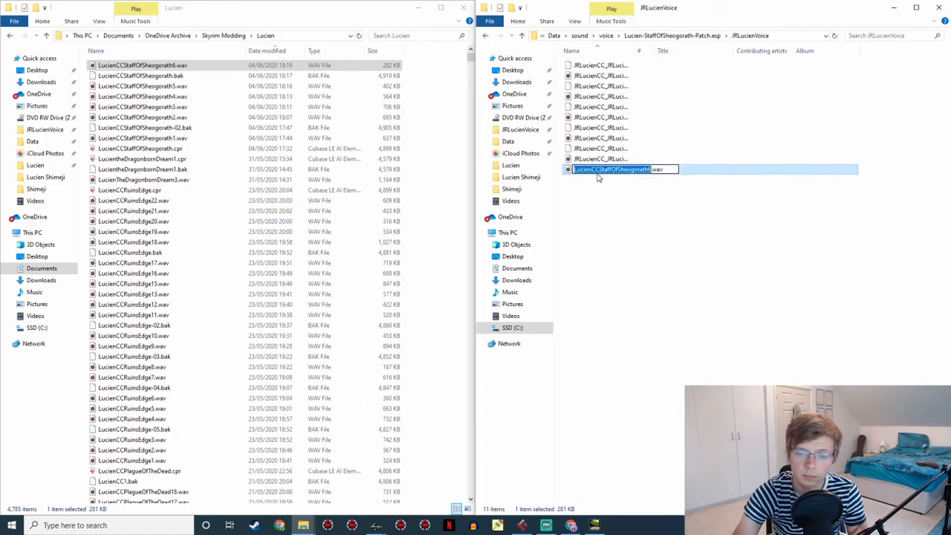
{"action": "key", "text": "ctrl+v"}
{"action": "left_click", "coordinate": [603, 205]}
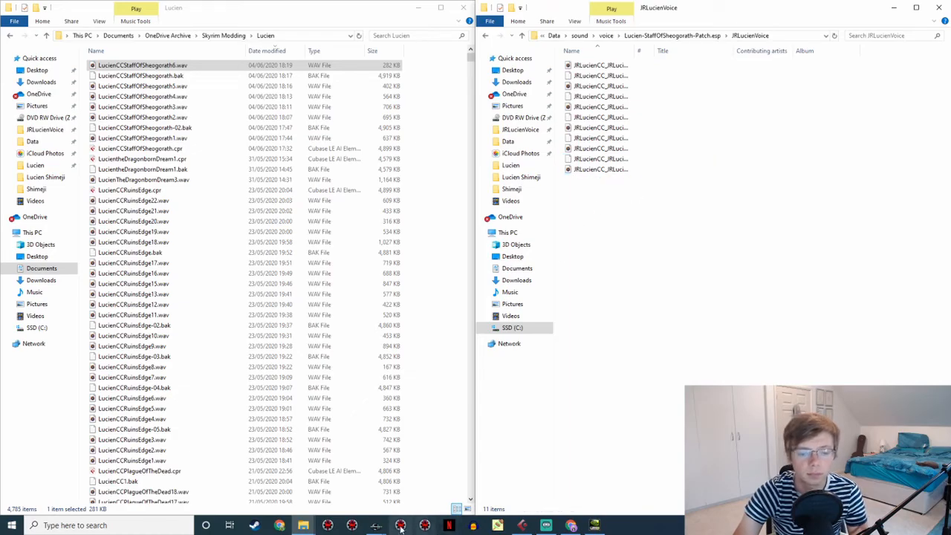
Reopen the "Be warned! I've got a fork" response in the Creation Kit and generate its lip file from WAV
{"action": "left_click", "coordinate": [376, 525]}
{"action": "left_click", "coordinate": [248, 438]}
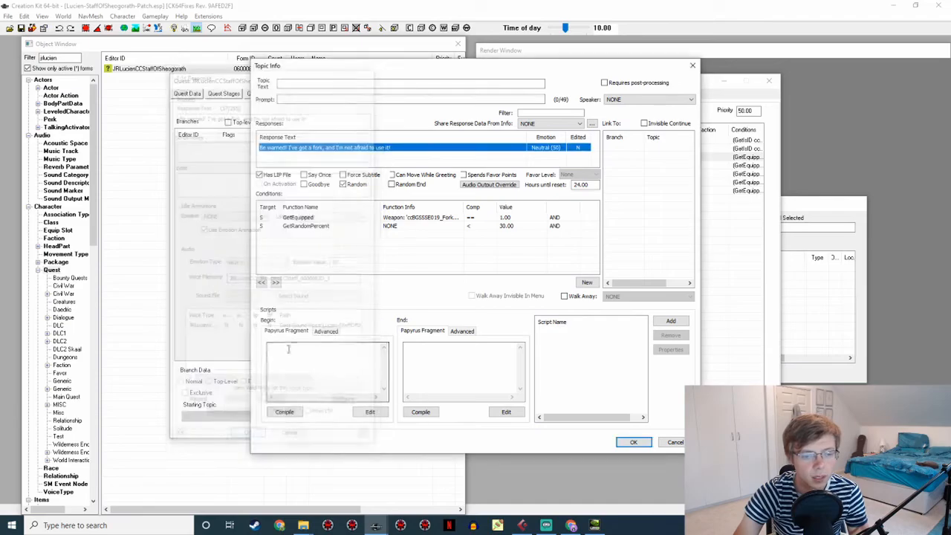
{"action": "double_click", "coordinate": [350, 149]}
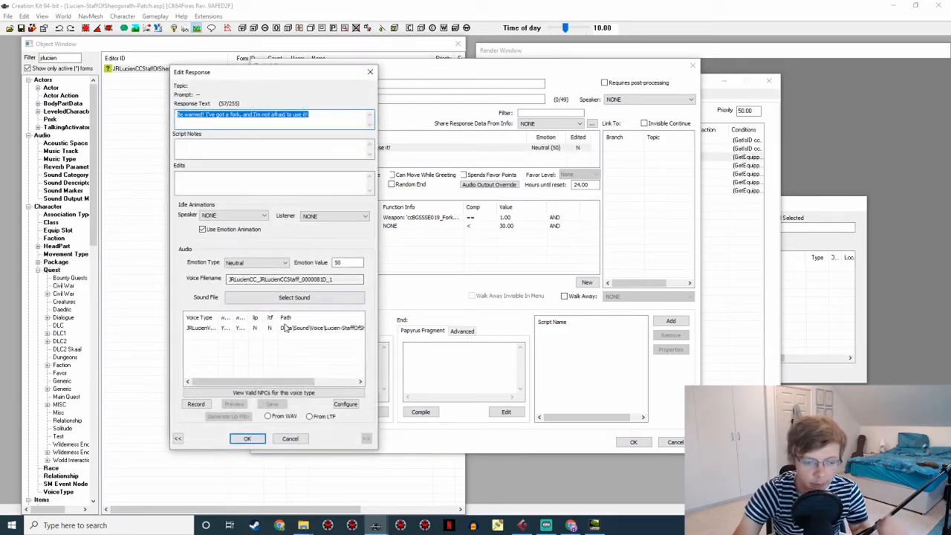
{"action": "left_click", "coordinate": [297, 328]}
{"action": "left_click", "coordinate": [240, 417]}
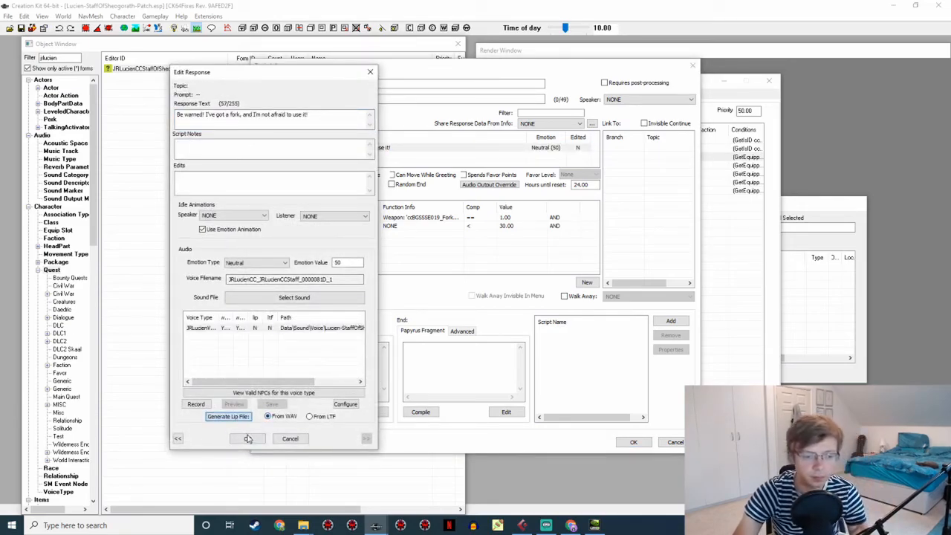
Confirm the "Be warned! I've got a fork" response and its topic info, and open the "You won't fork-get this in a hurry!" response
{"action": "left_click", "coordinate": [248, 438]}
{"action": "left_click", "coordinate": [634, 443]}
{"action": "double_click", "coordinate": [446, 165]}
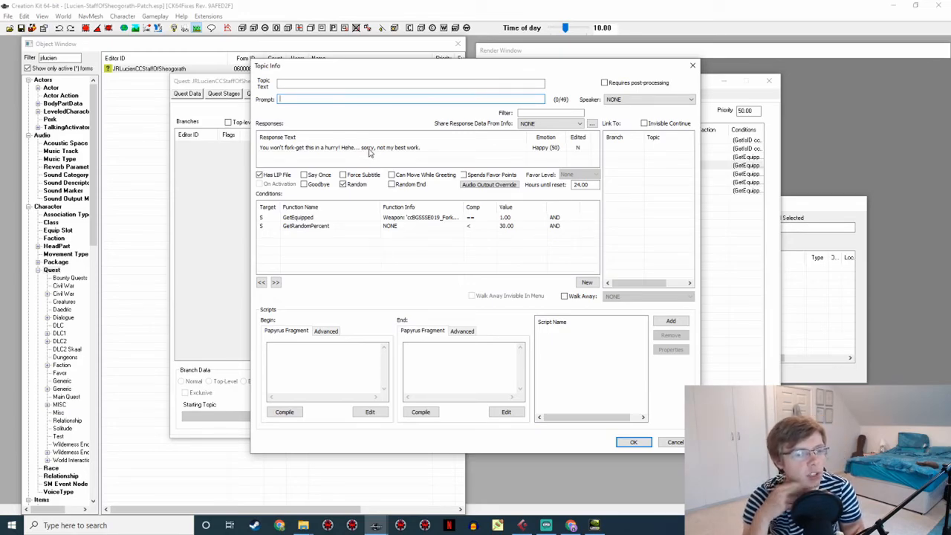
{"action": "double_click", "coordinate": [308, 147]}
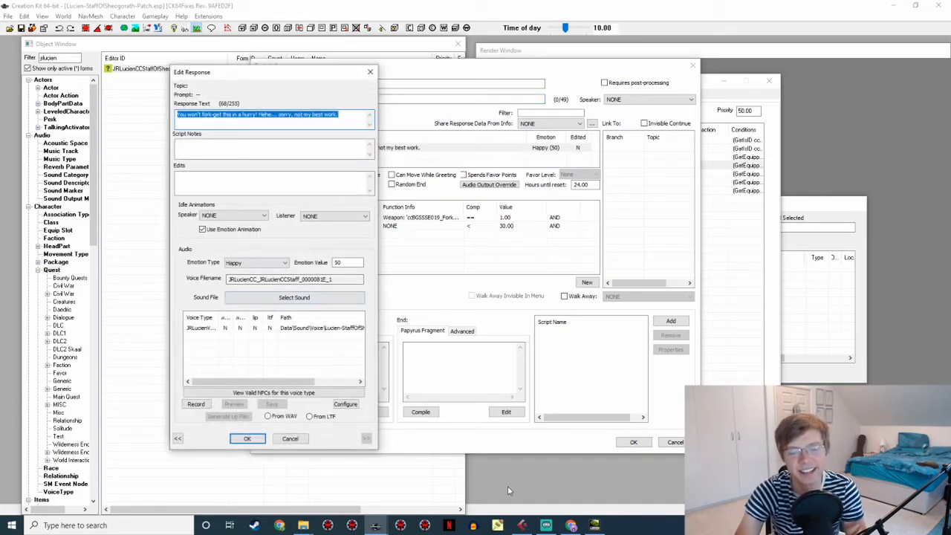
Switch to Cubase and record a take of the "fork-get" line on Audio 01 from 2:34, with the response text in view
{"action": "left_click", "coordinate": [524, 526]}
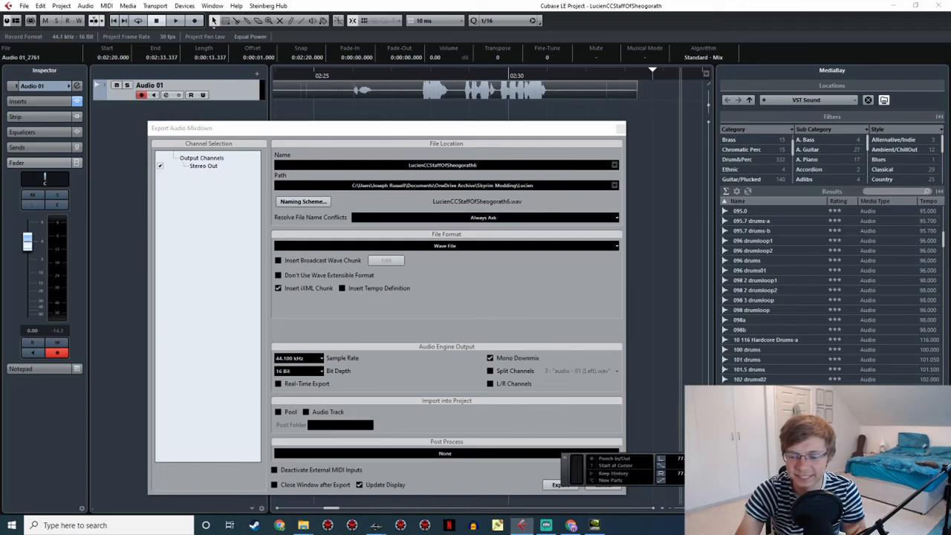
{"action": "mouse_move", "coordinate": [398, 518]}
{"action": "left_click", "coordinate": [430, 487]}
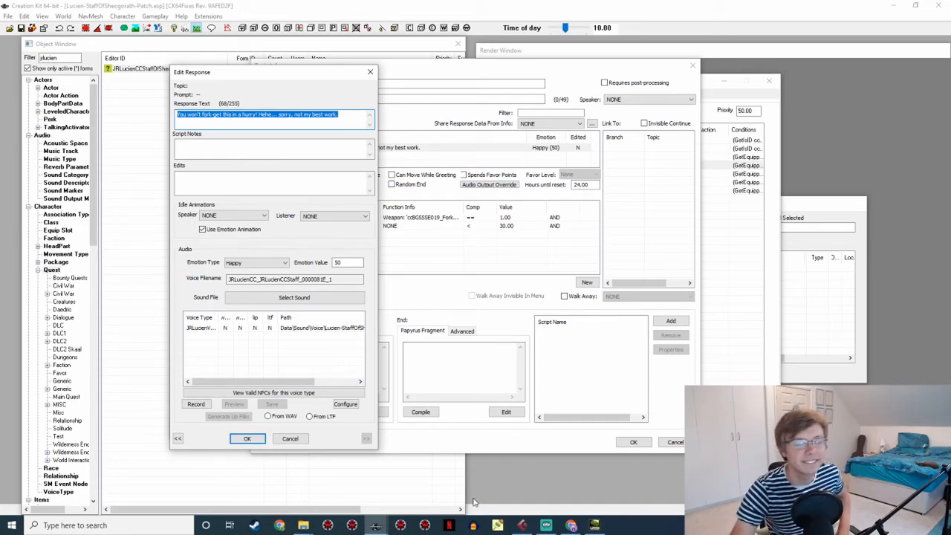
Record another take of the "fork-get" line on Audio 01 in Cubase from 2:56, reading from the response in the Creation Kit
{"action": "left_click", "coordinate": [522, 525]}
{"action": "left_click", "coordinate": [440, 80]}
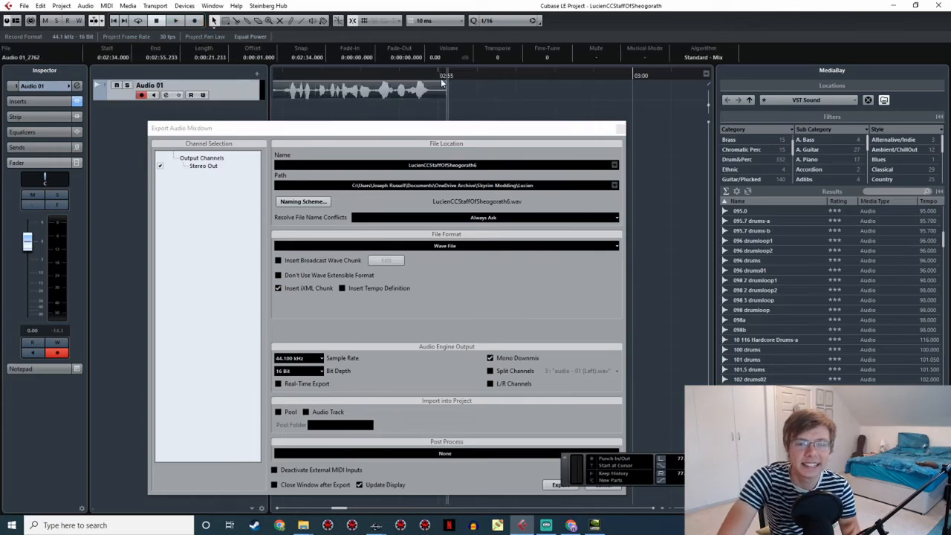
{"action": "left_click", "coordinate": [513, 79]}
{"action": "left_click", "coordinate": [818, 479]}
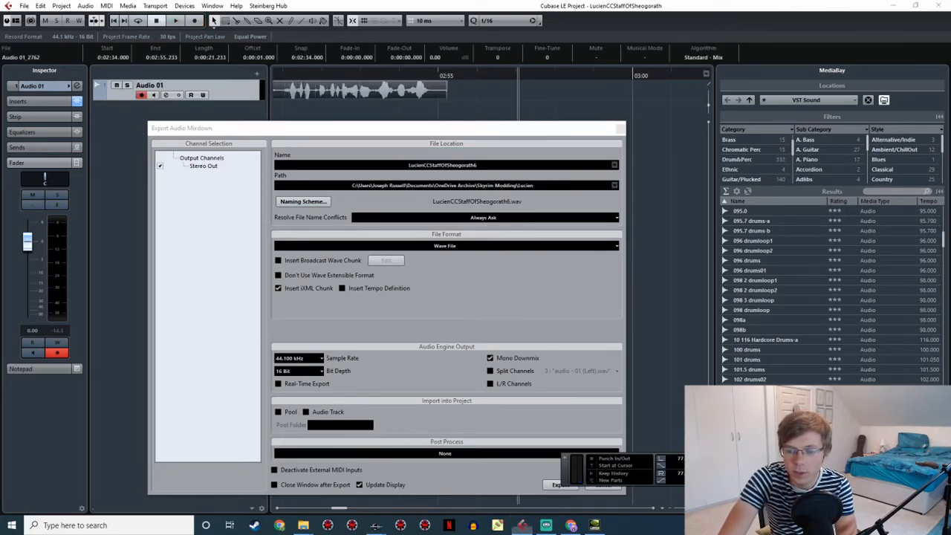
{"action": "mouse_move", "coordinate": [375, 525]}
{"action": "left_click", "coordinate": [431, 476]}
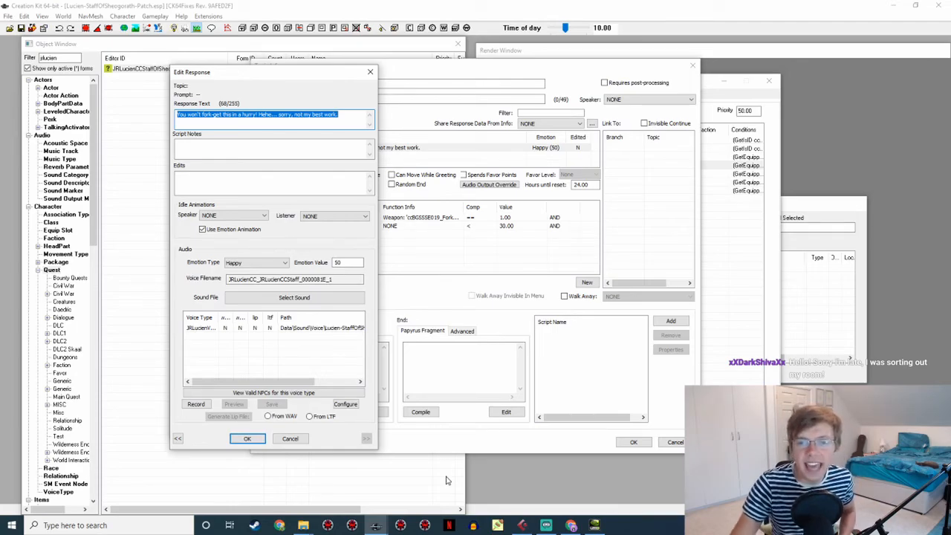
Call a Shimeji desktop mascot, dismiss the extra one at the screen's upper edge, and return to the response
{"action": "left_click", "coordinate": [799, 526]}
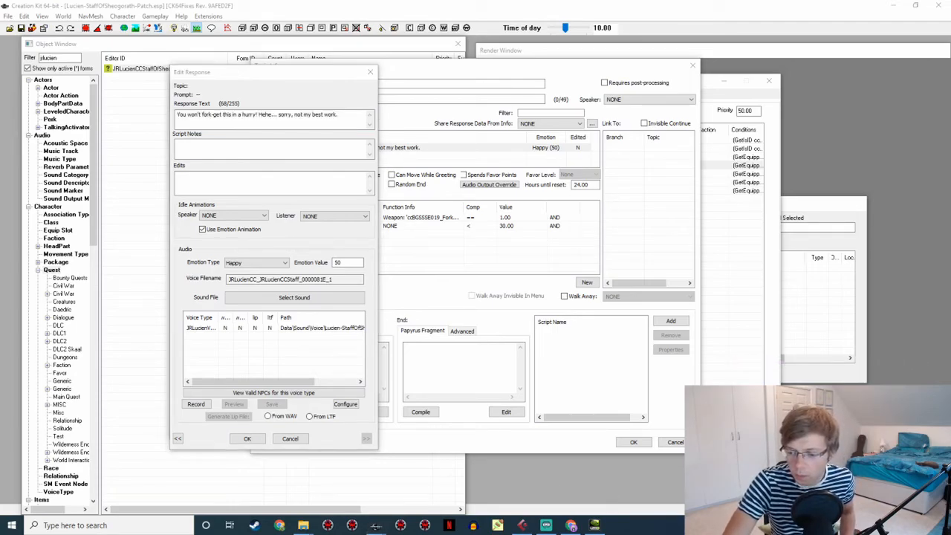
{"action": "right_click", "coordinate": [782, 494]}
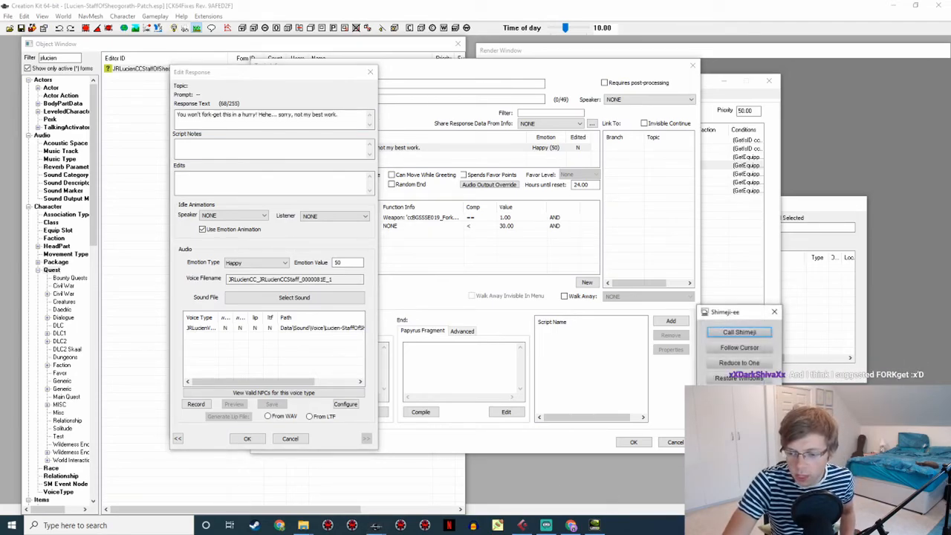
{"action": "left_click", "coordinate": [735, 332]}
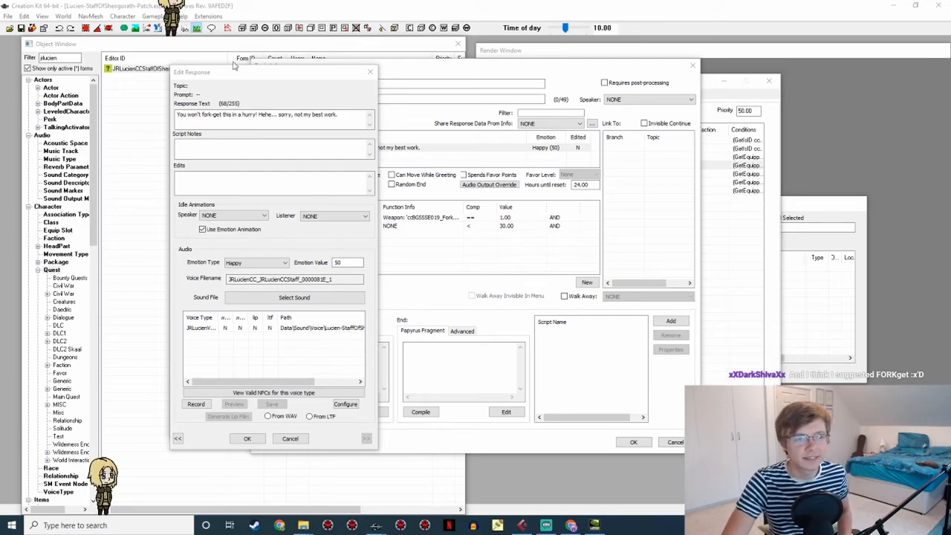
{"action": "right_click", "coordinate": [168, 11]}
{"action": "left_click", "coordinate": [201, 71]}
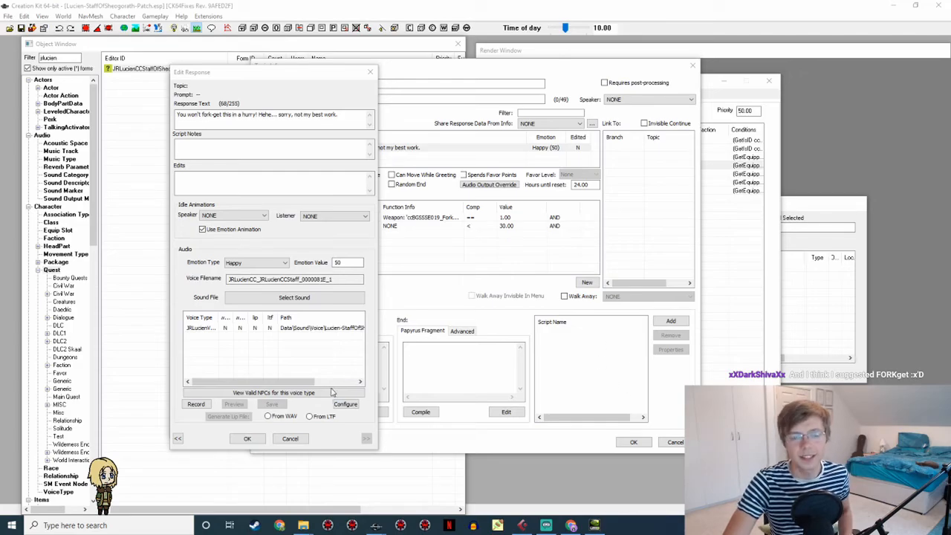
{"action": "left_click", "coordinate": [332, 363]}
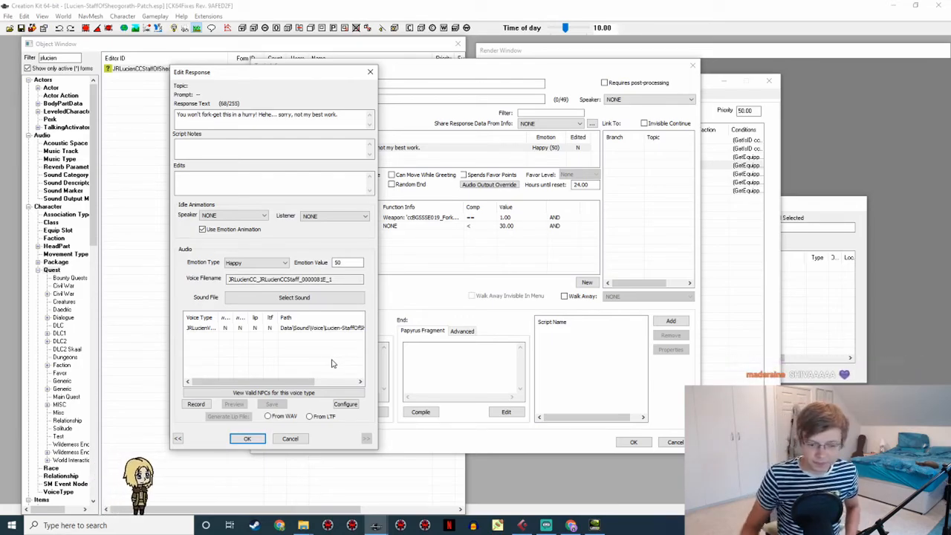
Record a further take of the "fork-get" line on Audio 01 in Cubase from 3:54, with the Creation Kit response in view
{"action": "key", "text": "alt+Tab"}
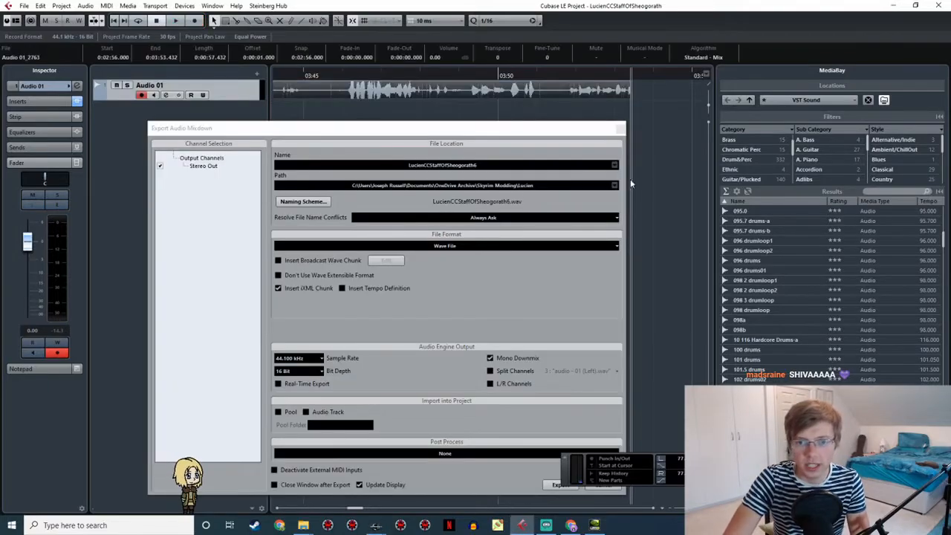
{"action": "left_click", "coordinate": [672, 71]}
{"action": "key", "text": "KP_Multiply"}
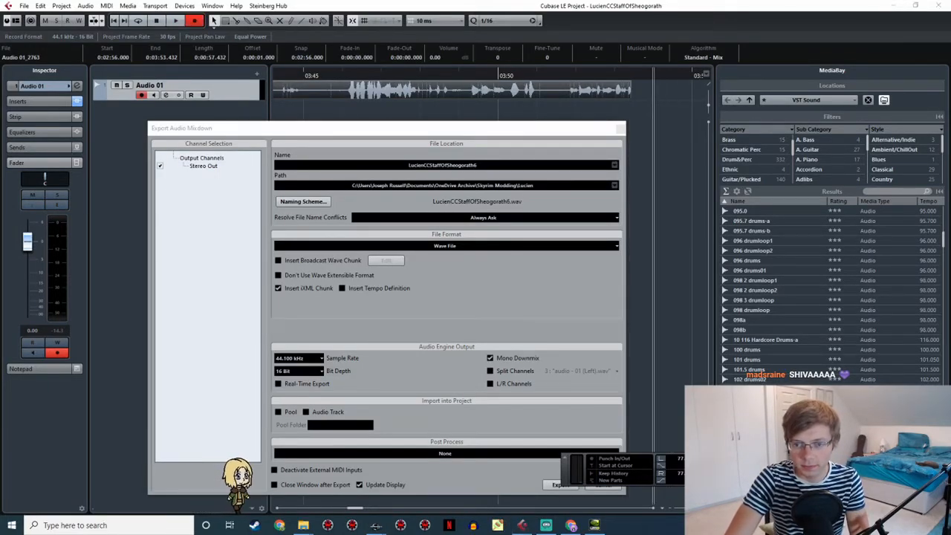
{"action": "left_click", "coordinate": [376, 525]}
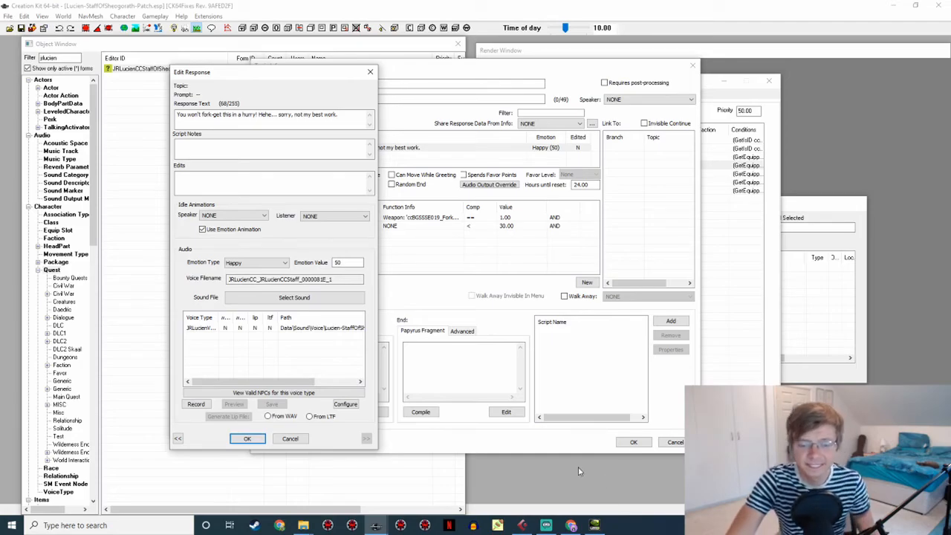
Return to Cubase and listen to the end of the newest "fork-get" take, replaying it from several points after about 4:09
{"action": "left_click", "coordinate": [523, 525]}
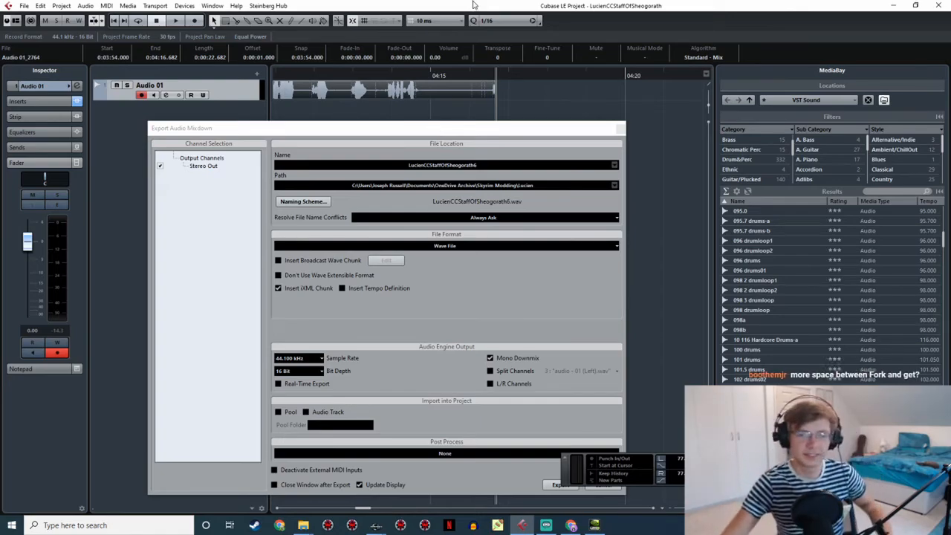
{"action": "middle_click_drag", "start_coordinate": [351, 116], "coordinate": [554, 117]}
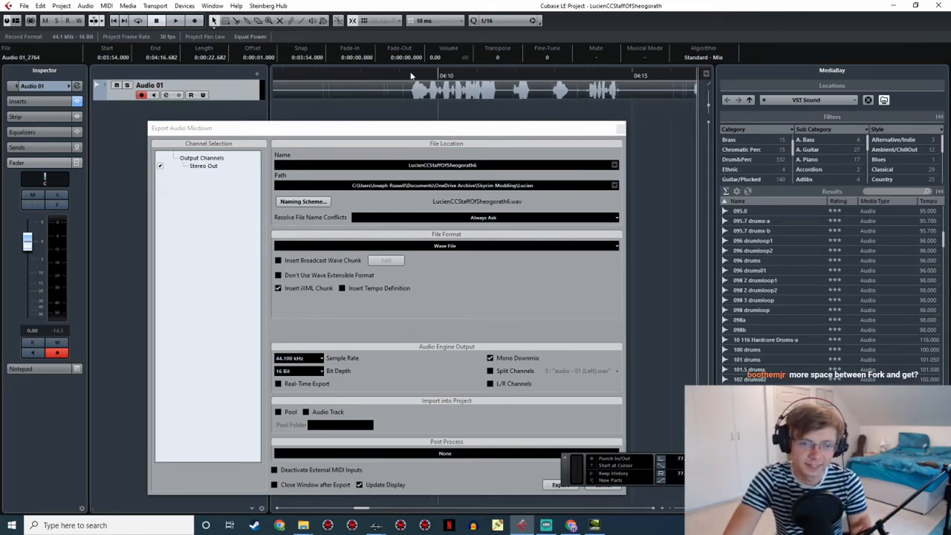
{"action": "key", "text": "space"}
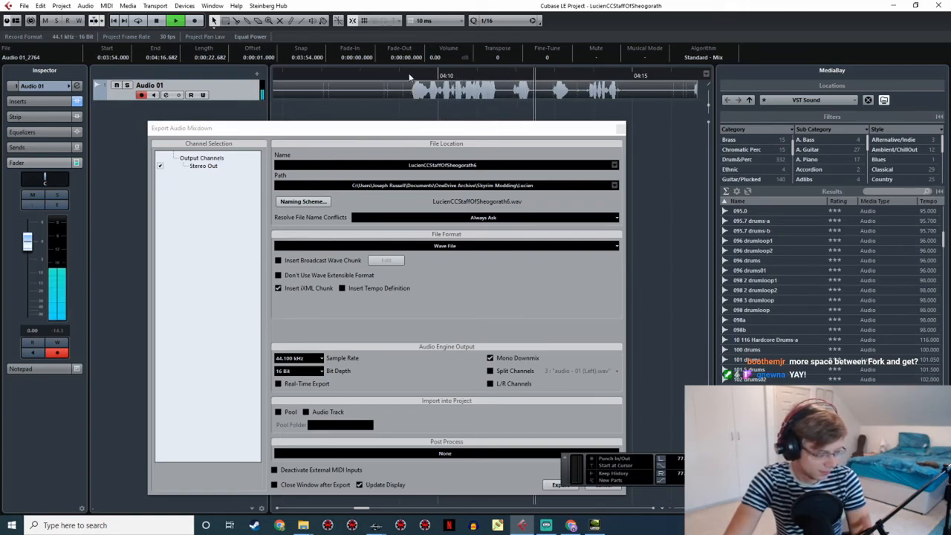
{"action": "left_click", "coordinate": [495, 74]}
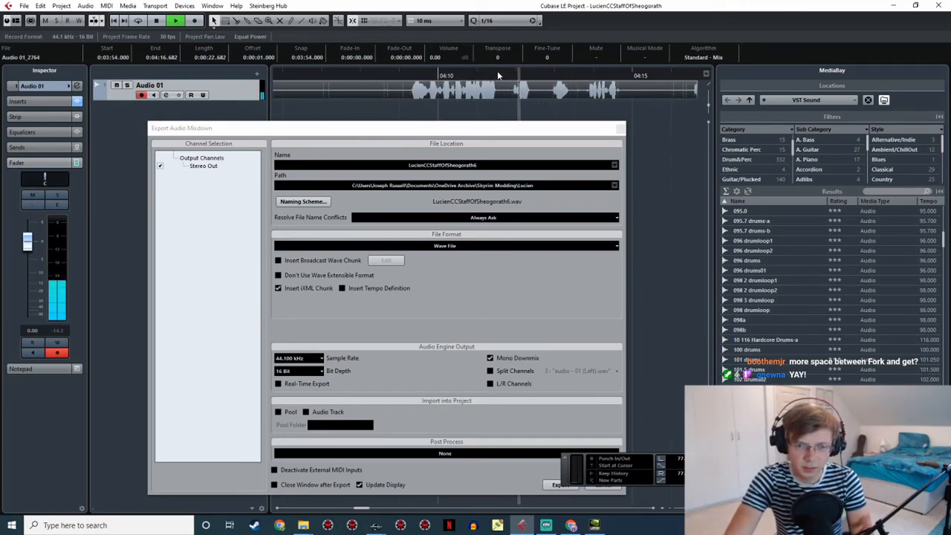
{"action": "left_click", "coordinate": [487, 75]}
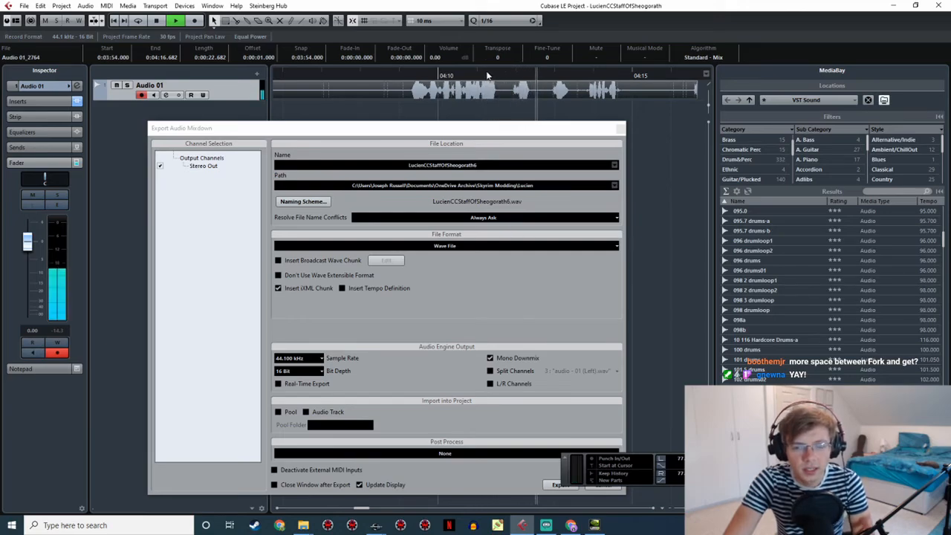
{"action": "left_click", "coordinate": [467, 76]}
{"action": "left_click", "coordinate": [441, 75]}
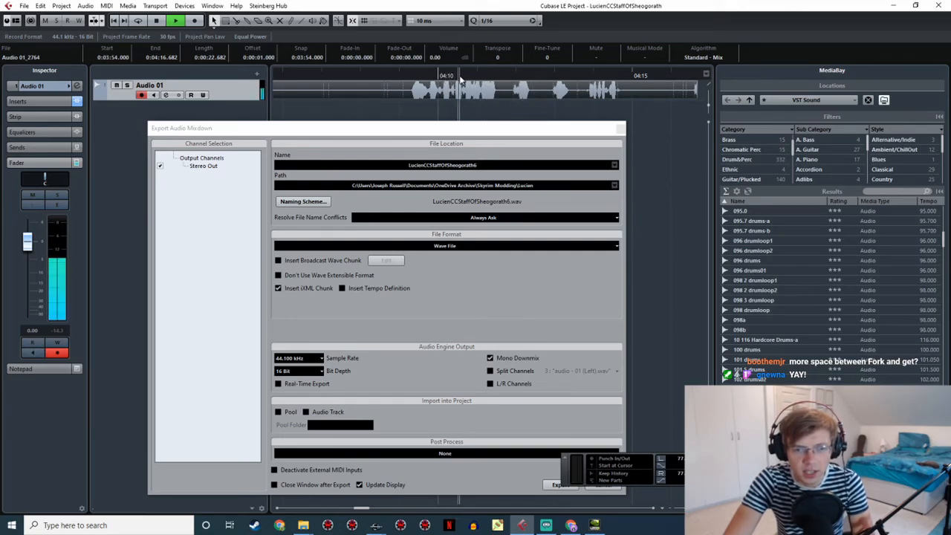
{"action": "left_click", "coordinate": [414, 76]}
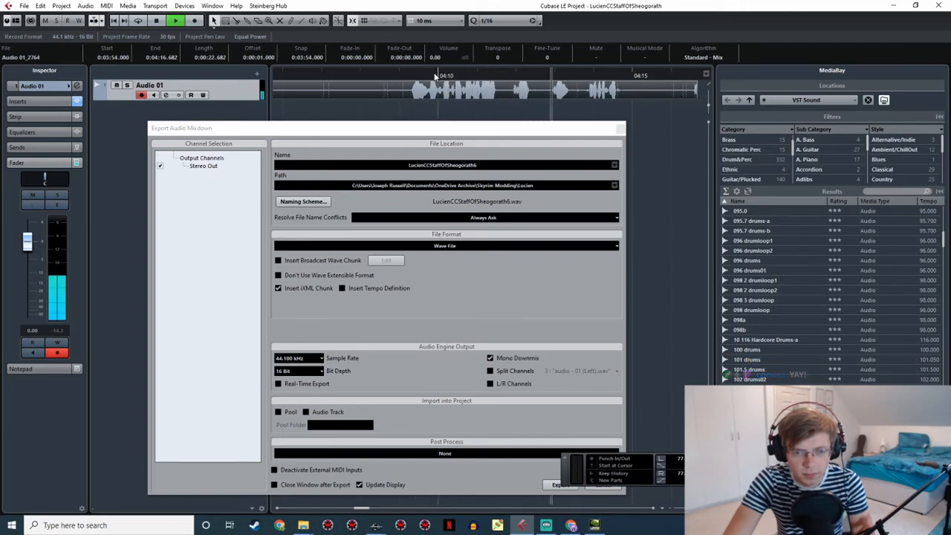
Replay the end of the first phrase around 4:11.5 repeatedly to find where it can be cut
{"action": "left_click", "coordinate": [492, 76]}
{"action": "left_click", "coordinate": [494, 76]}
{"action": "left_click", "coordinate": [494, 76]}
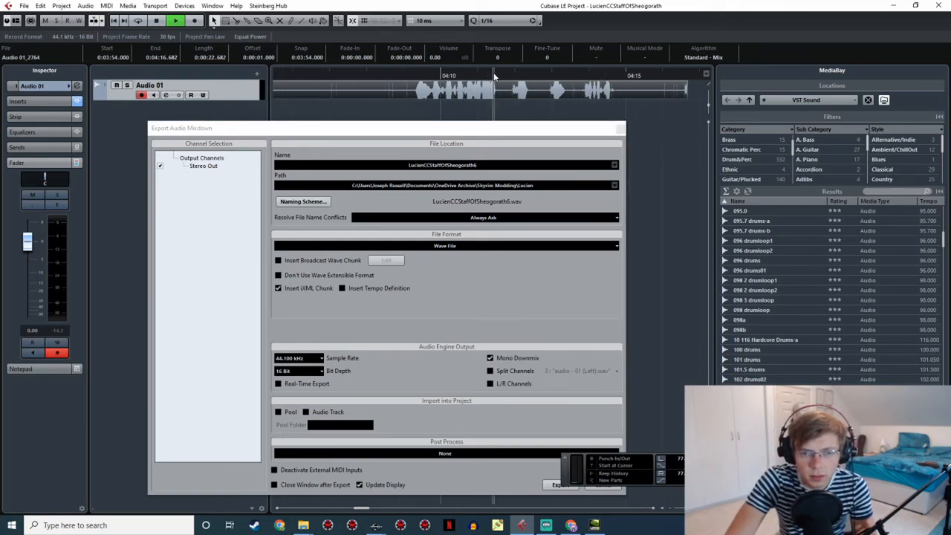
{"action": "left_click", "coordinate": [493, 75]}
{"action": "left_click", "coordinate": [489, 77]}
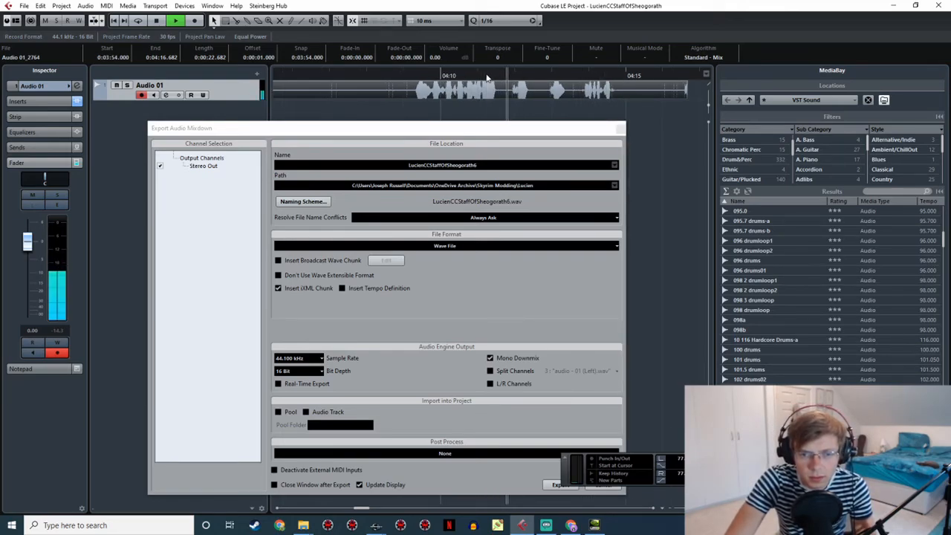
{"action": "left_click", "coordinate": [489, 77]}
{"action": "left_click", "coordinate": [491, 78]}
{"action": "left_click", "coordinate": [493, 78]}
{"action": "left_click", "coordinate": [498, 78]}
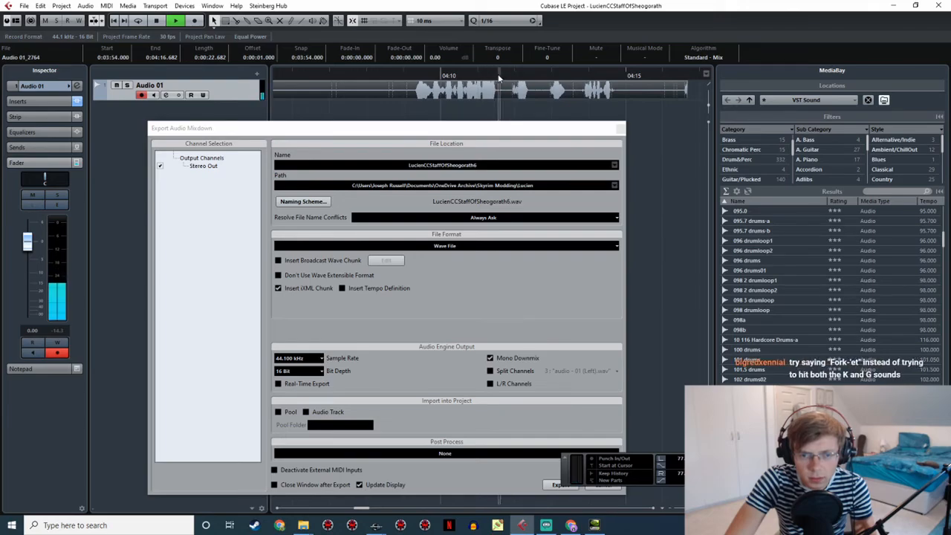
{"action": "key", "text": "space"}
Split the newest take at about 4:11.54 and 4:11.89 and delete the short gap section between the cuts
{"action": "scroll", "coordinate": [498, 104], "scroll_direction": "up", "scroll_amount": 4, "text": "ctrl"}
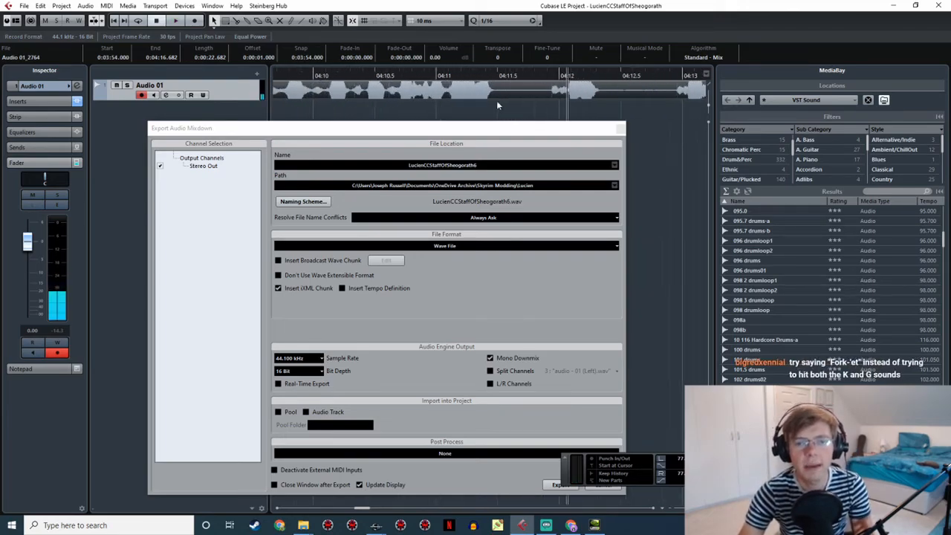
{"action": "double_click", "coordinate": [476, 78]}
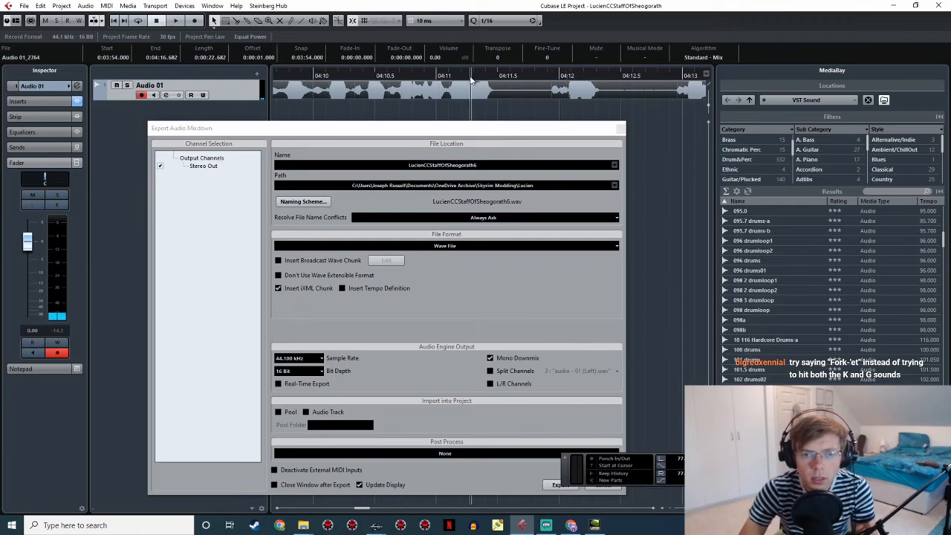
{"action": "key", "text": "space"}
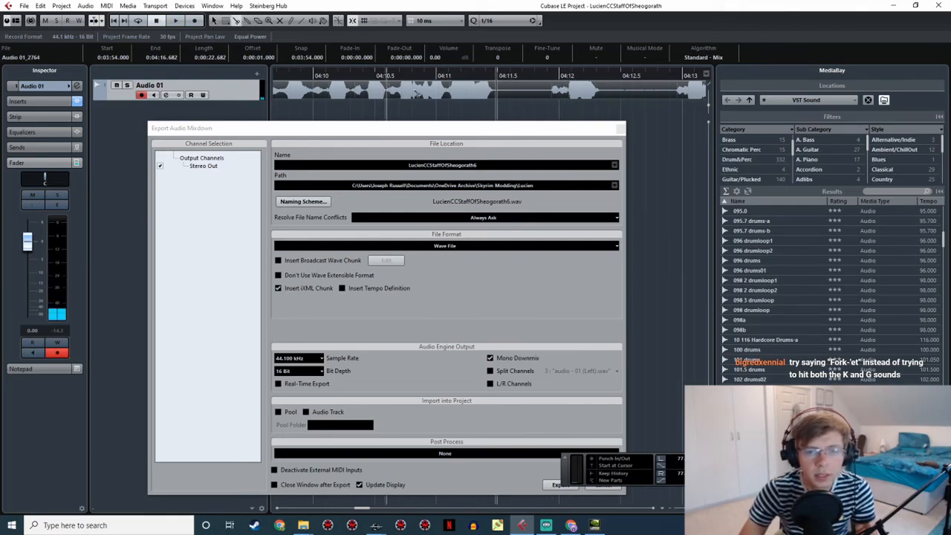
{"action": "left_click", "coordinate": [502, 91]}
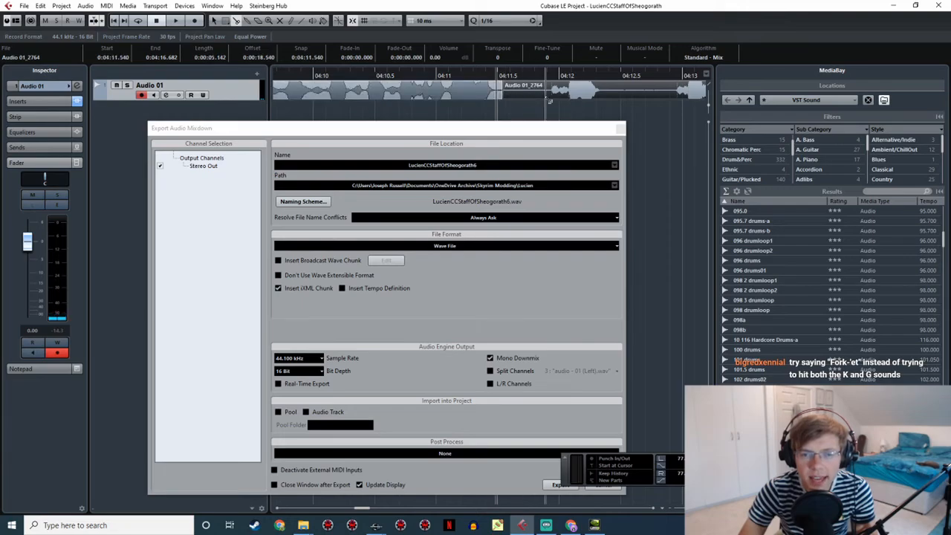
{"action": "left_click", "coordinate": [547, 99]}
{"action": "key", "text": "Delete"}
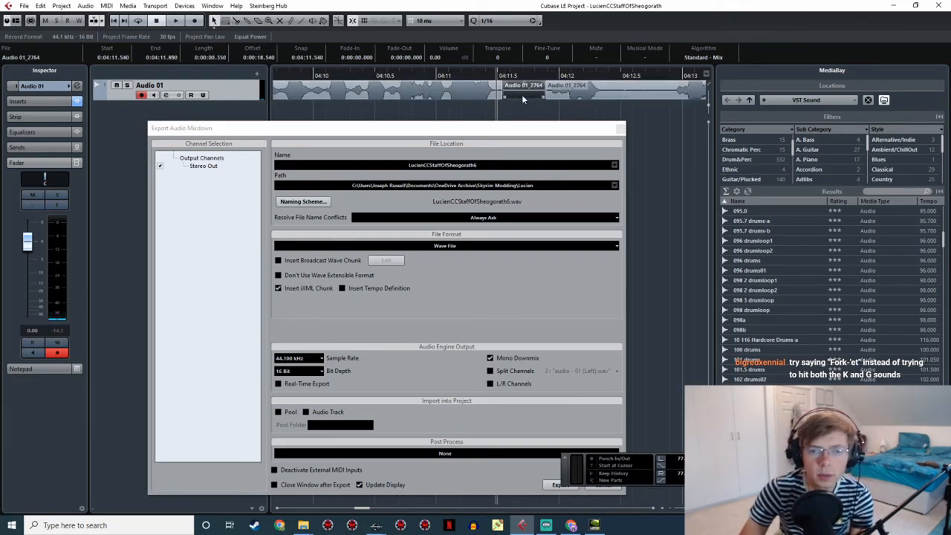
Play back the edited "fork-get" take across the cut and again from just before its first phrase at about 4:09
{"action": "left_click", "coordinate": [443, 77]}
{"action": "key", "text": "space"}
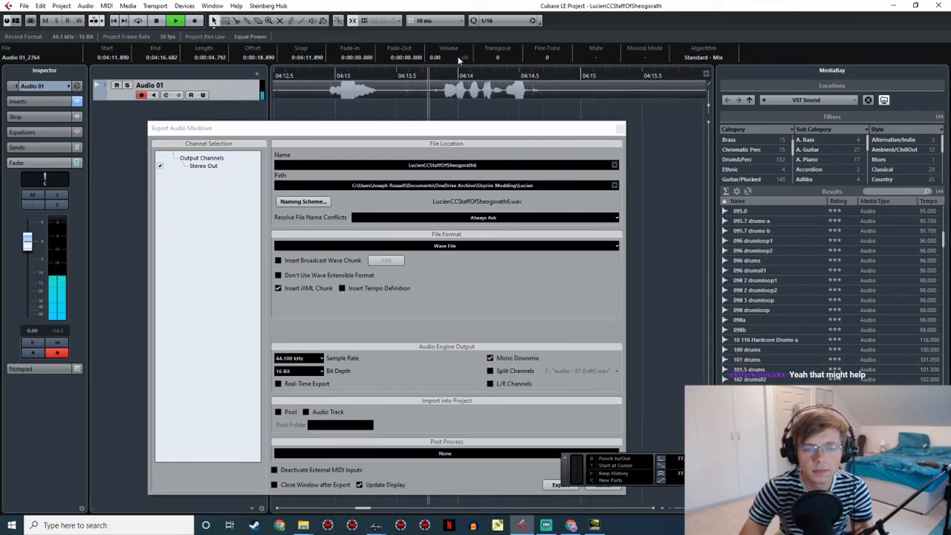
{"action": "scroll", "coordinate": [434, 85], "scroll_direction": "down", "scroll_amount": 3, "text": "ctrl"}
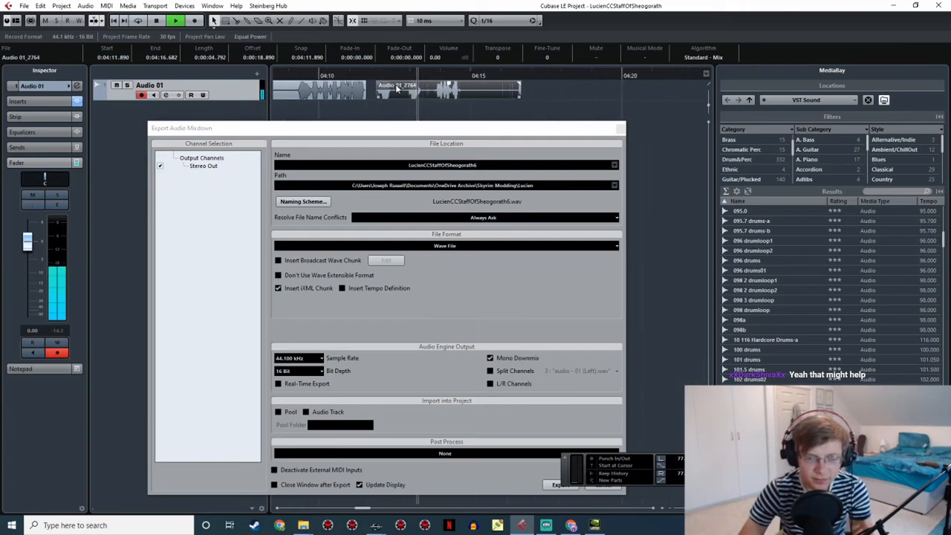
{"action": "scroll", "coordinate": [461, 110], "scroll_direction": "up", "scroll_amount": 3, "text": "shift"}
{"action": "left_click", "coordinate": [396, 75]}
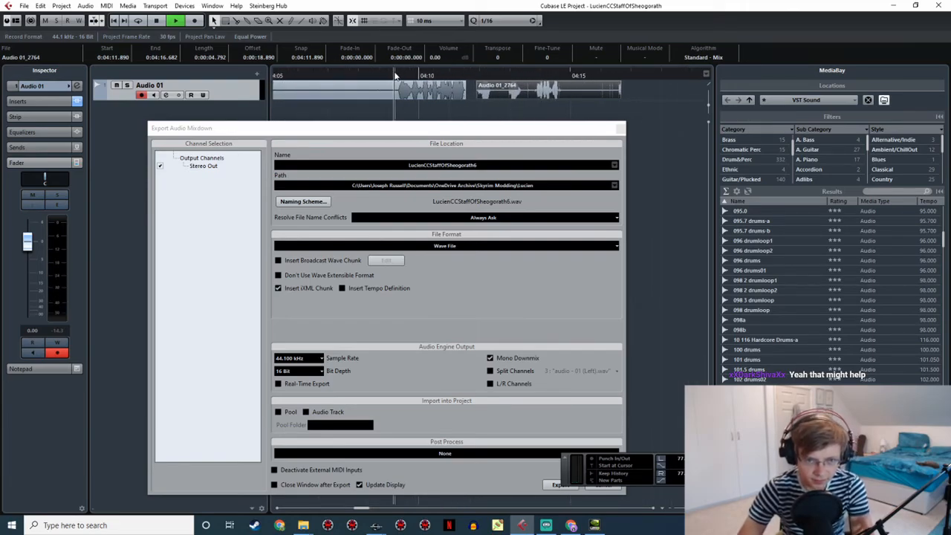
{"action": "left_click", "coordinate": [394, 77]}
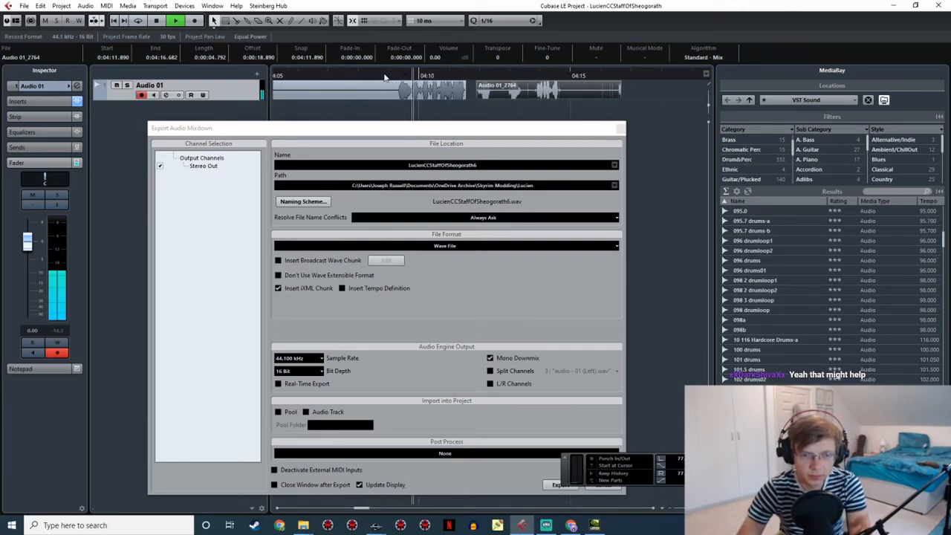
{"action": "left_click", "coordinate": [386, 75]}
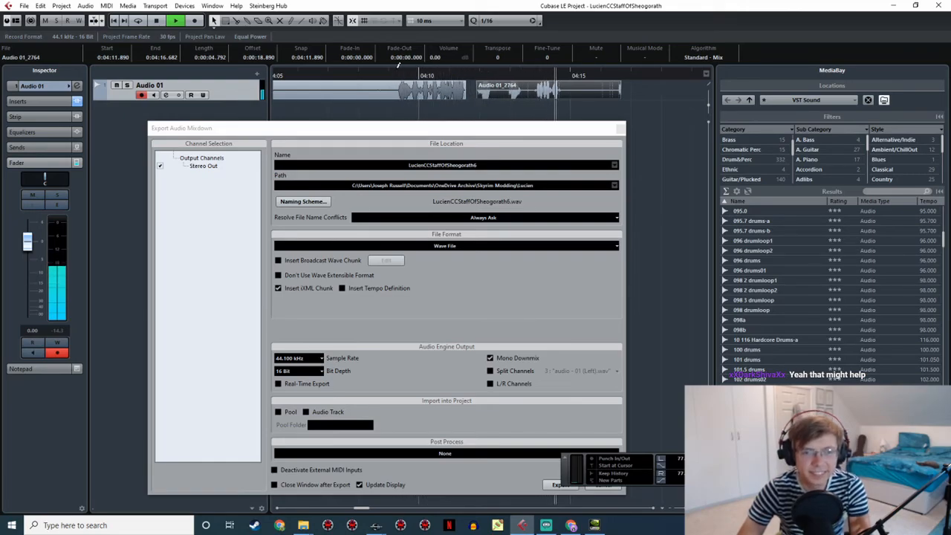
Stop playback, mark the range from about 4:09.3 to 4:14.8 around the edited "fork-get" take, and play it back
{"action": "key", "text": "space"}
{"action": "left_click_drag", "start_coordinate": [398, 67], "coordinate": [566, 93]}
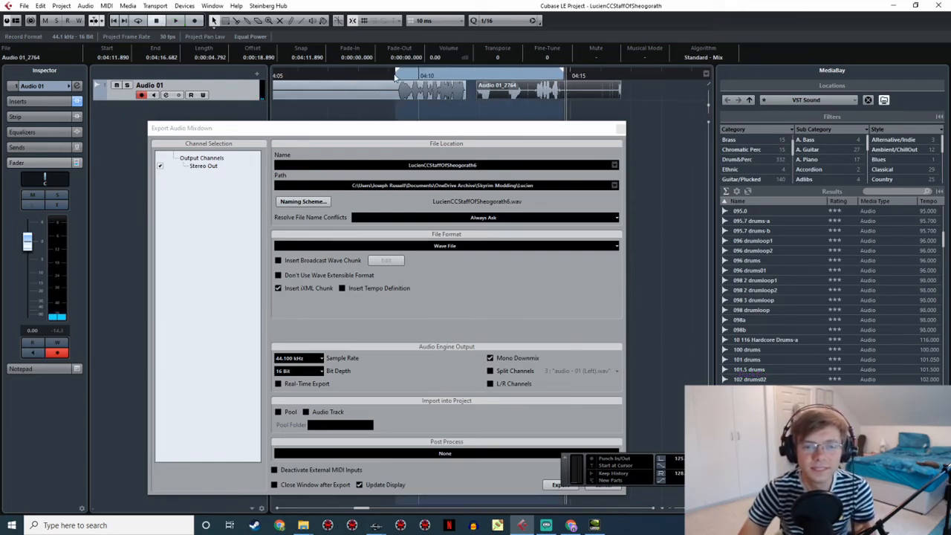
{"action": "key", "text": "space"}
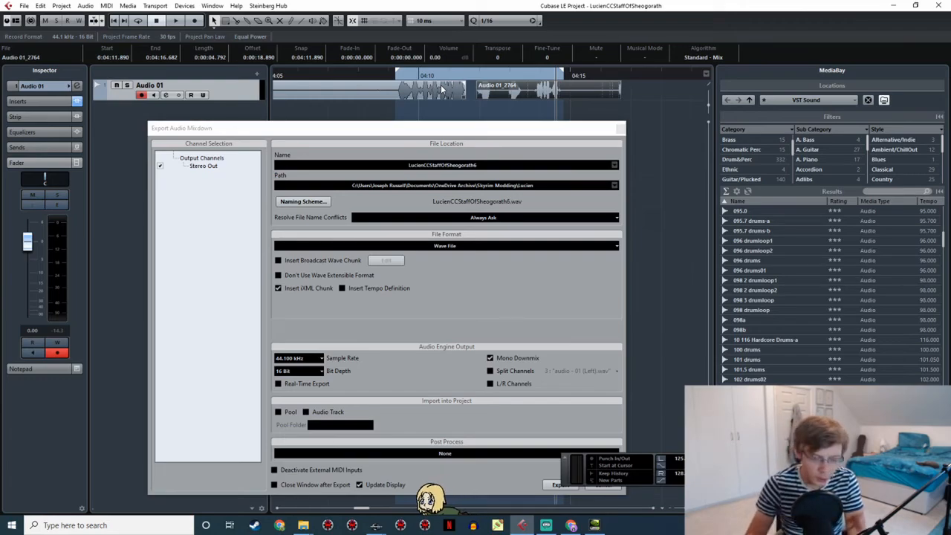
Record a new "fork-get" take on the Audio 01 track starting at 4:16, after the edited take
{"action": "scroll", "coordinate": [678, 131], "scroll_direction": "right", "scroll_amount": 3}
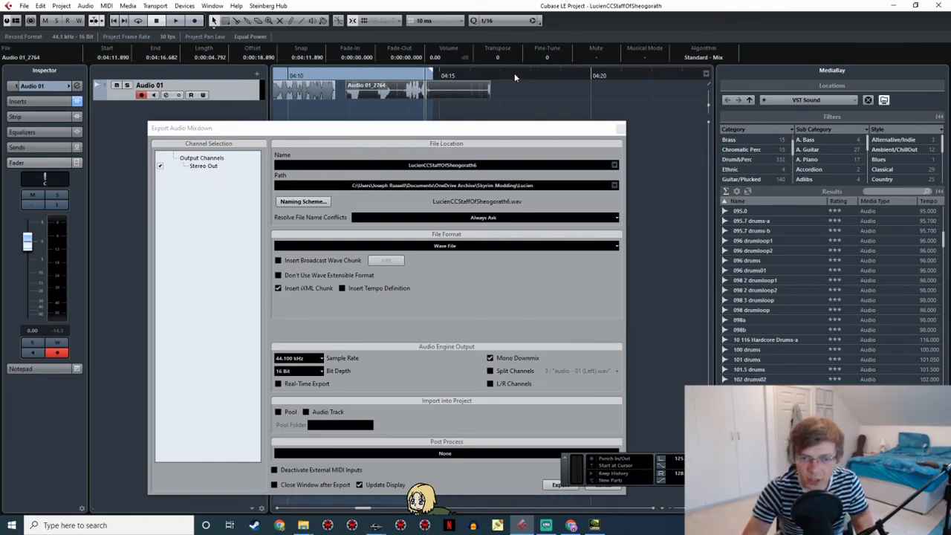
{"action": "left_click", "coordinate": [515, 74]}
{"action": "key", "text": "KP_Multiply"}
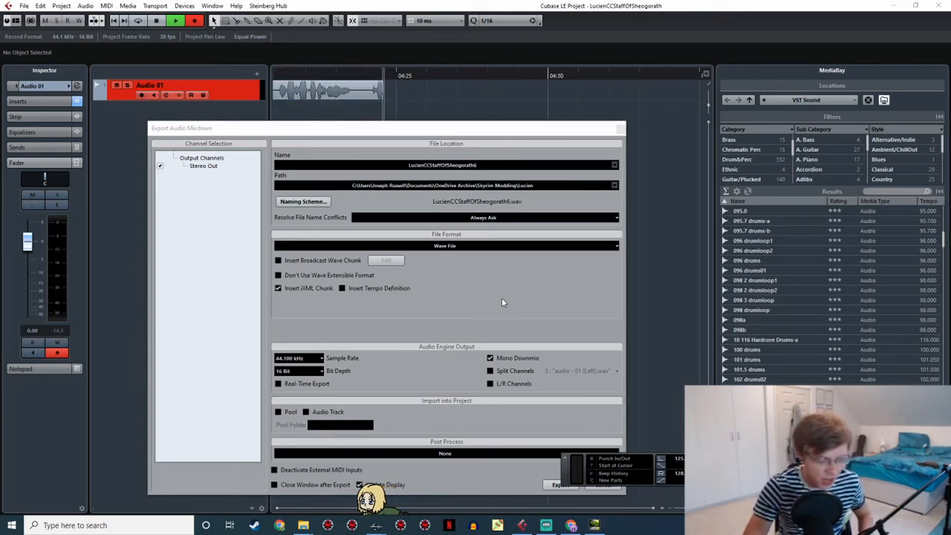
{"action": "key", "text": "space"}
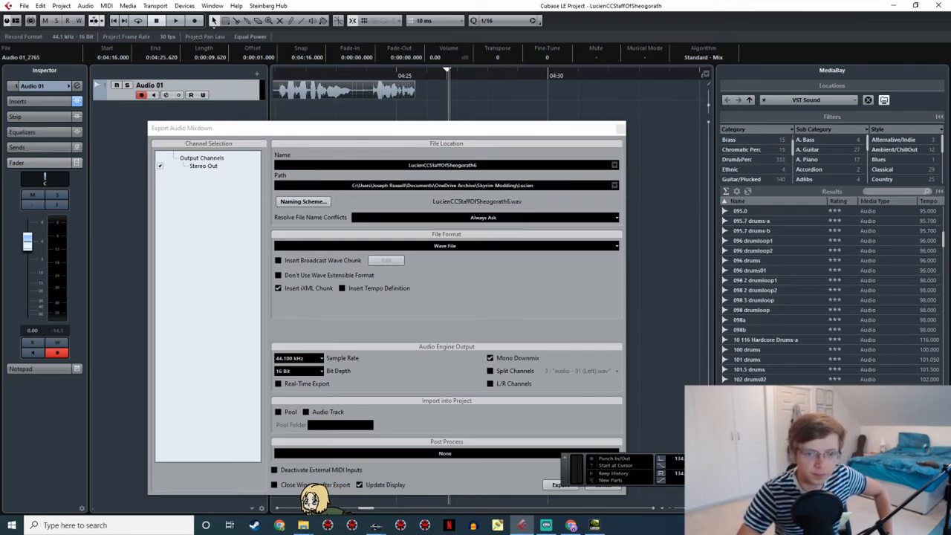
Record another "fork-get" take from 4:26 and delete it
{"action": "key", "text": "KP_Multiply"}
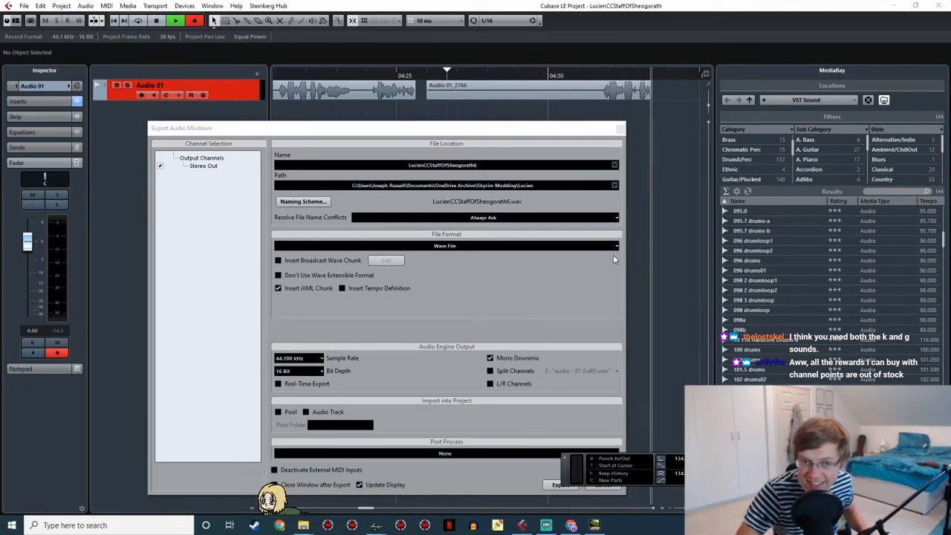
{"action": "key", "text": "space"}
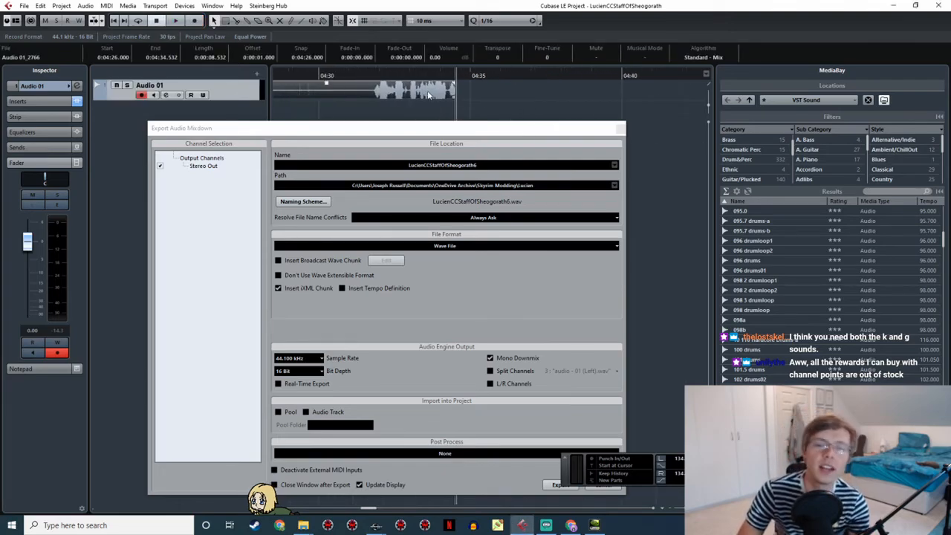
{"action": "key", "text": "Delete"}
Play back the edited "fork-get" take again from just before its first phrase at about 4:09
{"action": "middle_click_drag", "start_coordinate": [357, 92], "coordinate": [535, 103]}
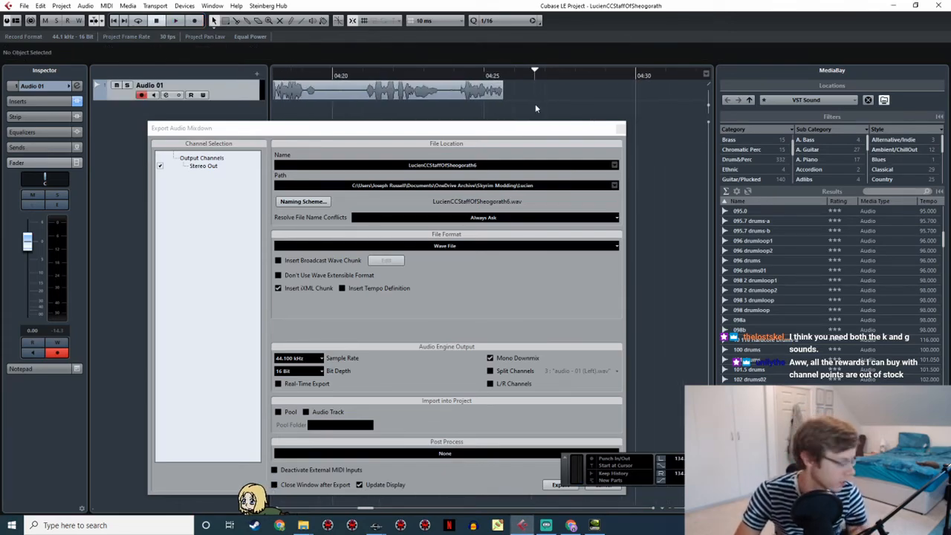
{"action": "key", "text": "g"}
{"action": "middle_click_drag", "start_coordinate": [407, 99], "coordinate": [591, 98]}
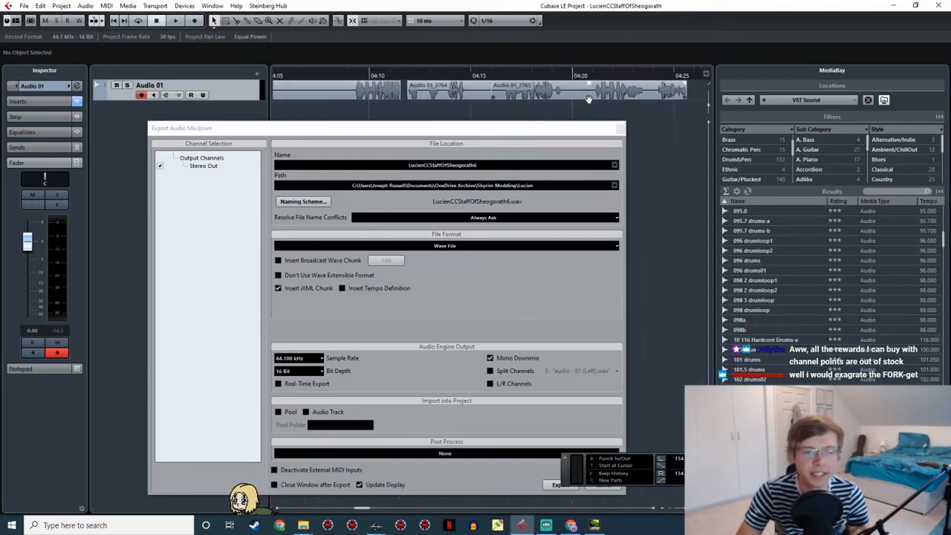
{"action": "left_click", "coordinate": [366, 75]}
{"action": "key", "text": "space"}
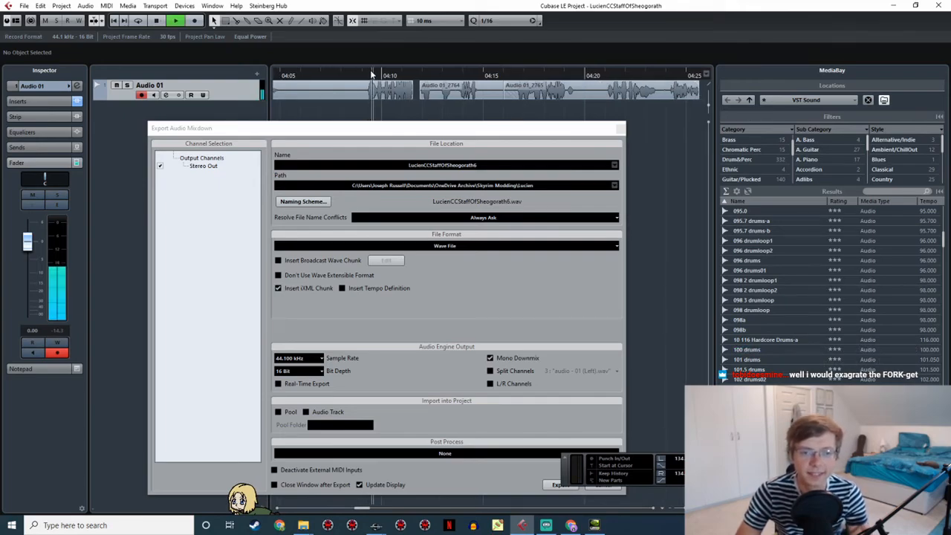
{"action": "key", "text": "h"}
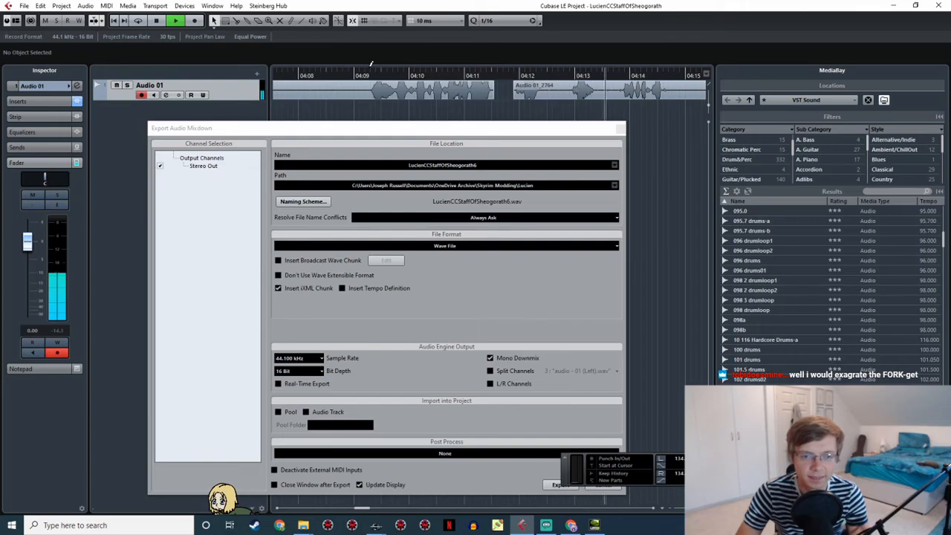
Set the range from about 4:09.3 to 4:14.8 around the edited take and export it as LucienCCStaffOfSheogorath7.wav
{"action": "left_click_drag", "start_coordinate": [371, 66], "coordinate": [674, 116]}
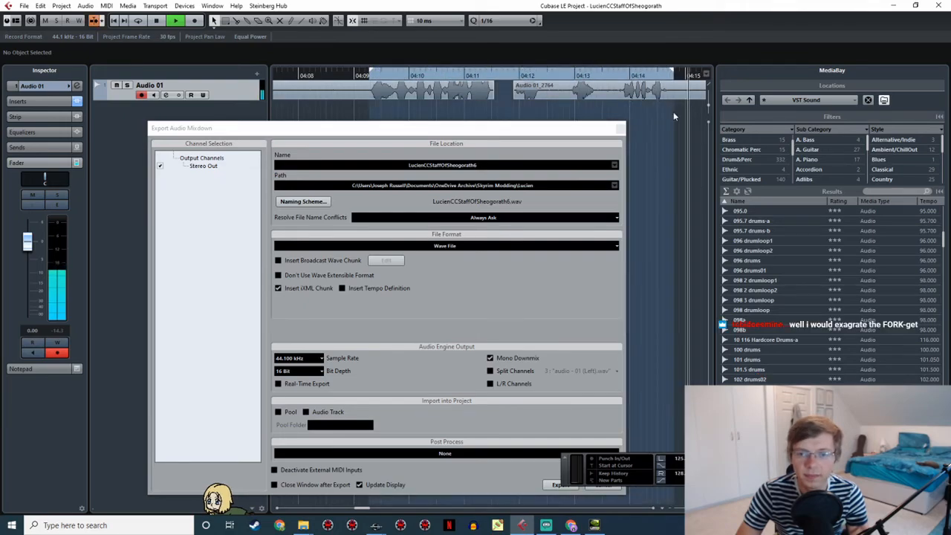
{"action": "left_click", "coordinate": [483, 177]}
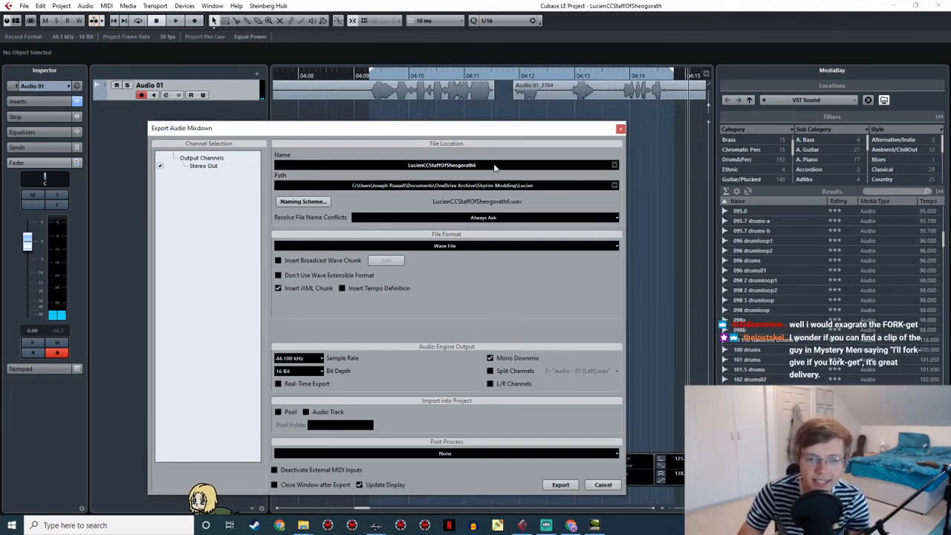
{"action": "left_click", "coordinate": [561, 485]}
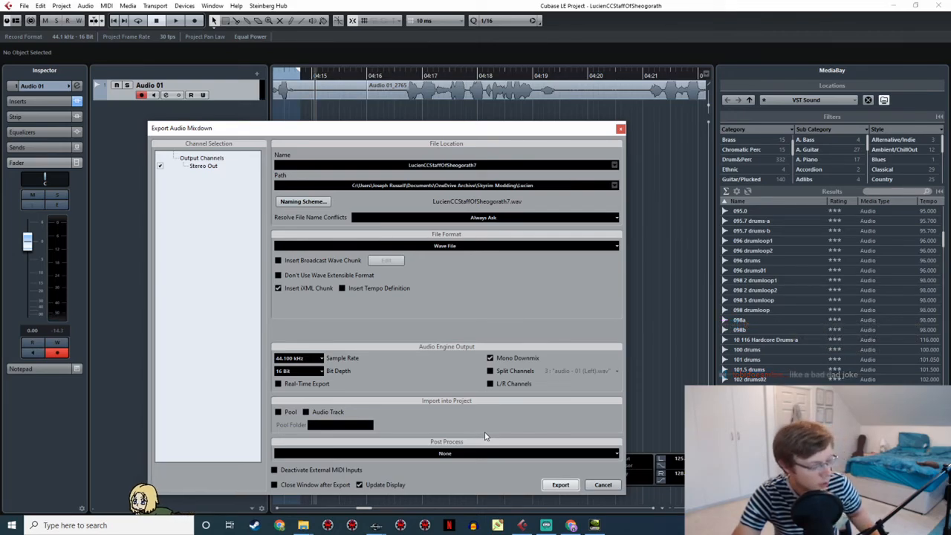
Return to the exported range and play it through once more from its start at about 4:09
{"action": "scroll", "coordinate": [311, 101], "scroll_direction": "down", "scroll_amount": 5, "text": "ctrl"}
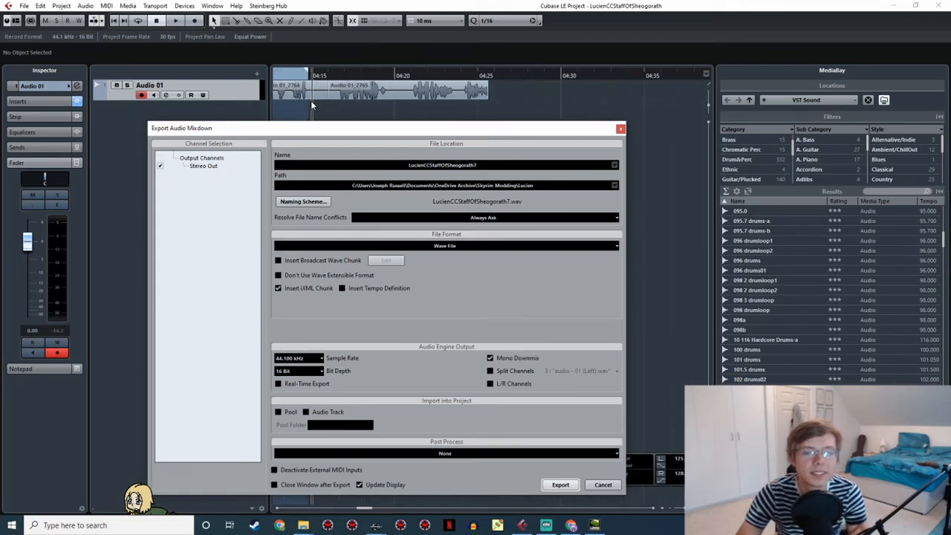
{"action": "middle_click_drag", "start_coordinate": [311, 102], "coordinate": [484, 102]}
{"action": "scroll", "coordinate": [471, 98], "scroll_direction": "up", "scroll_amount": 5, "text": "ctrl"}
{"action": "scroll", "coordinate": [433, 96], "scroll_direction": "down", "scroll_amount": 1, "text": "ctrl"}
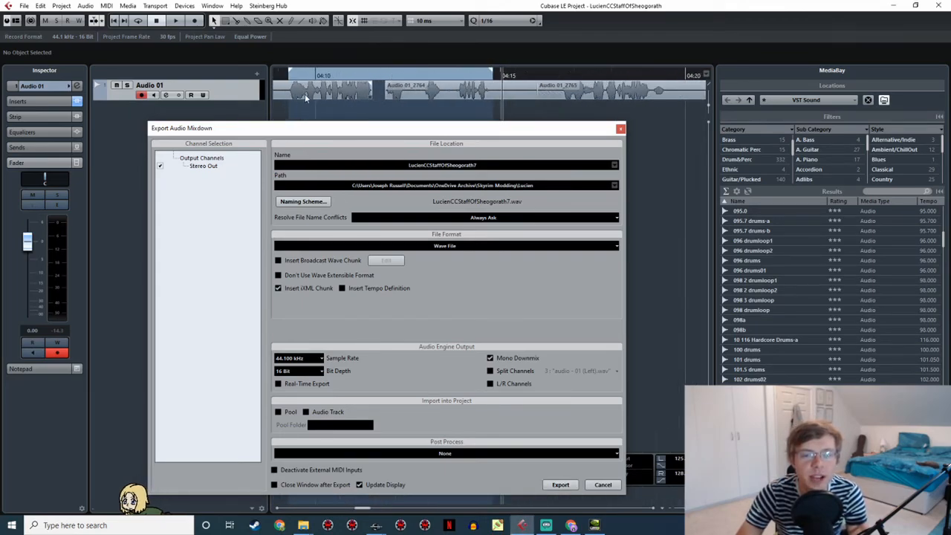
{"action": "scroll", "coordinate": [303, 95], "scroll_direction": "down", "scroll_amount": 1, "text": "ctrl"}
{"action": "scroll", "coordinate": [361, 101], "scroll_direction": "up", "scroll_amount": 3, "text": "shift"}
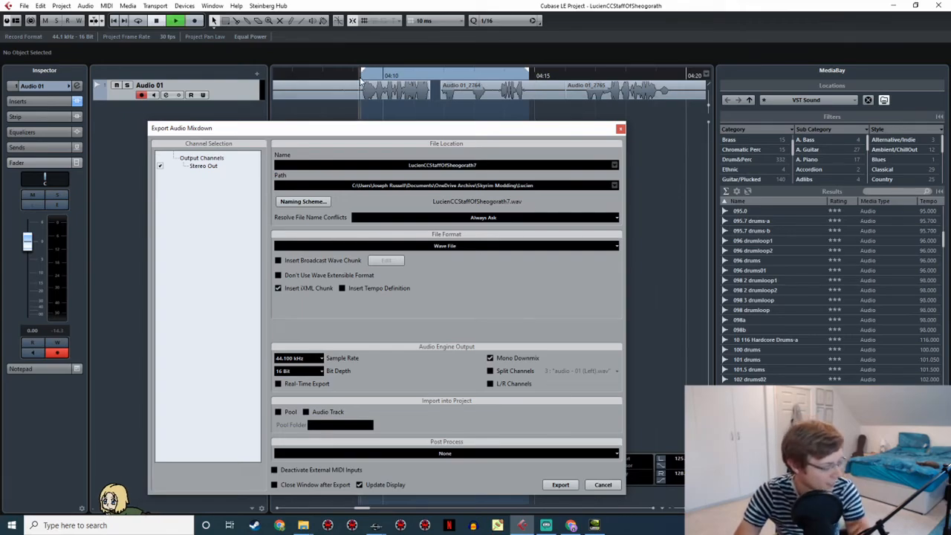
{"action": "key", "text": "space"}
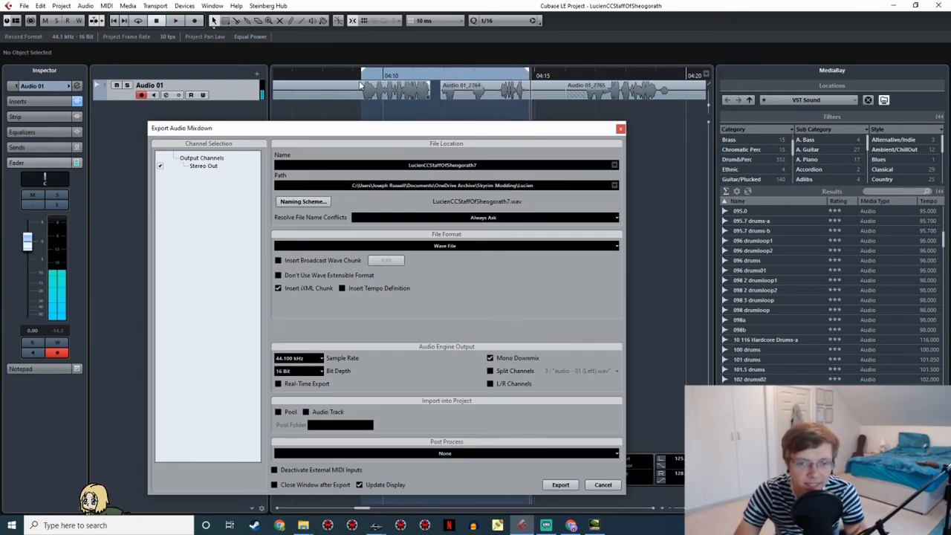
Switch to File Explorer and put LucienCCStaffOfSheogorath7.wav from the Lucien folder into the patch's JRLucienVoice folder
{"action": "left_click", "coordinate": [304, 525]}
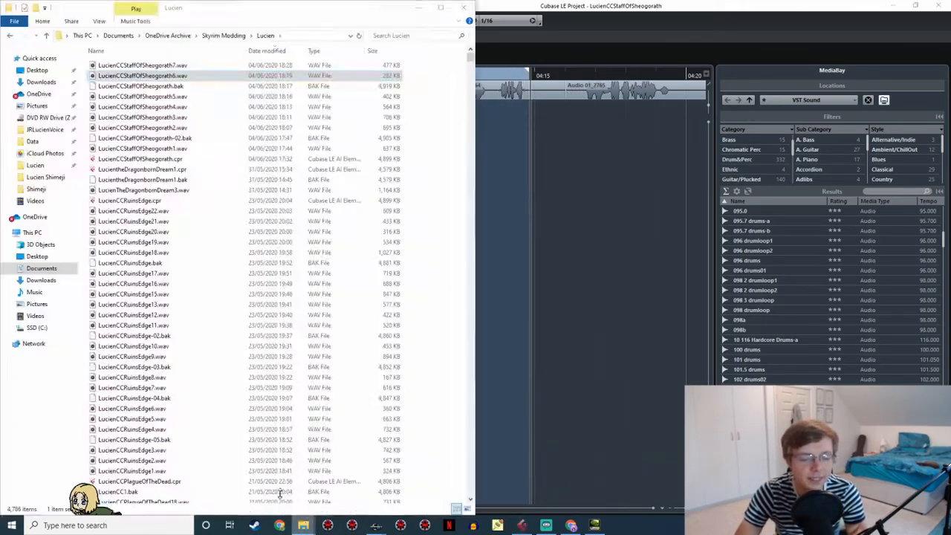
{"action": "left_click", "coordinate": [334, 507]}
{"action": "left_click", "coordinate": [141, 66]}
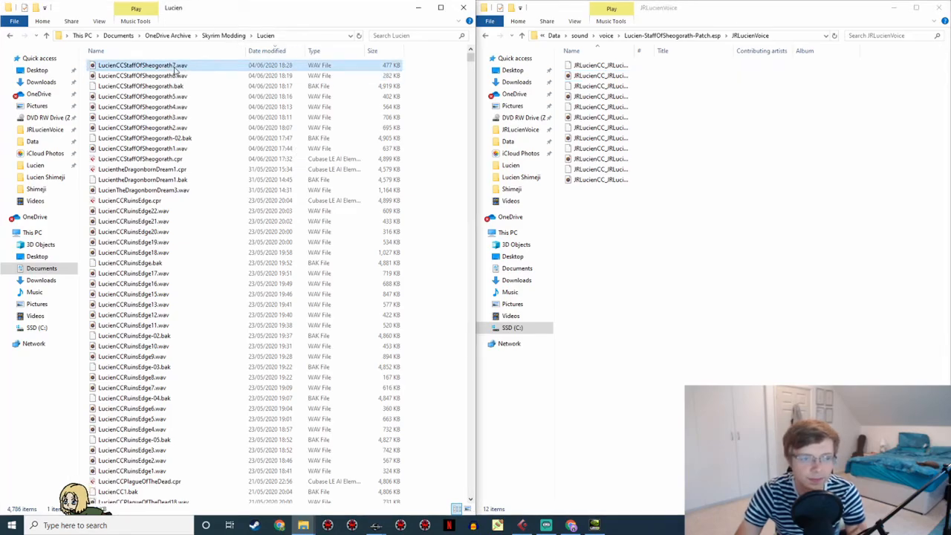
{"action": "left_click_drag", "start_coordinate": [141, 66], "coordinate": [592, 201]}
Copy the "fork-get" response's voice filename from Creation Kit, rename the new WAV JRLucienCC_JRLucienCCStaff_0000081E_1, and close the response
{"action": "left_click", "coordinate": [376, 525]}
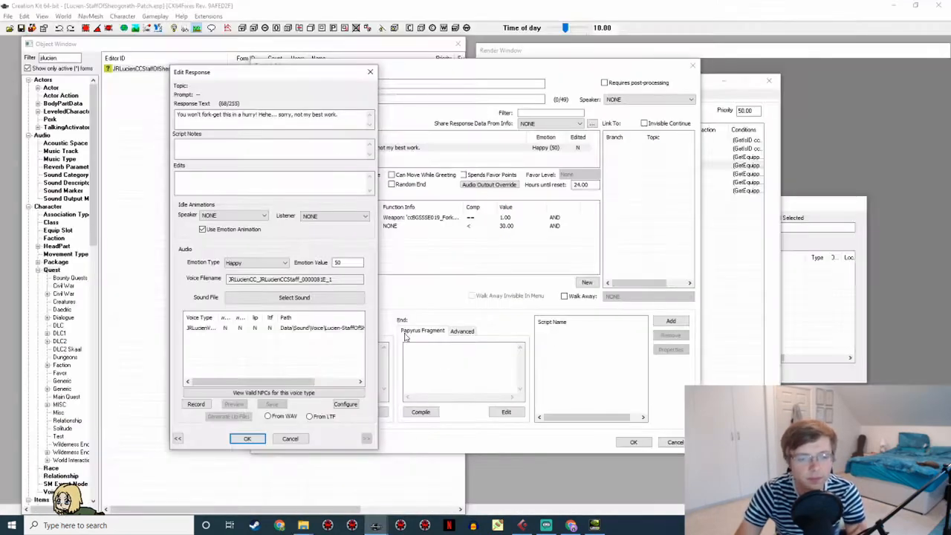
{"action": "double_click", "coordinate": [349, 279]}
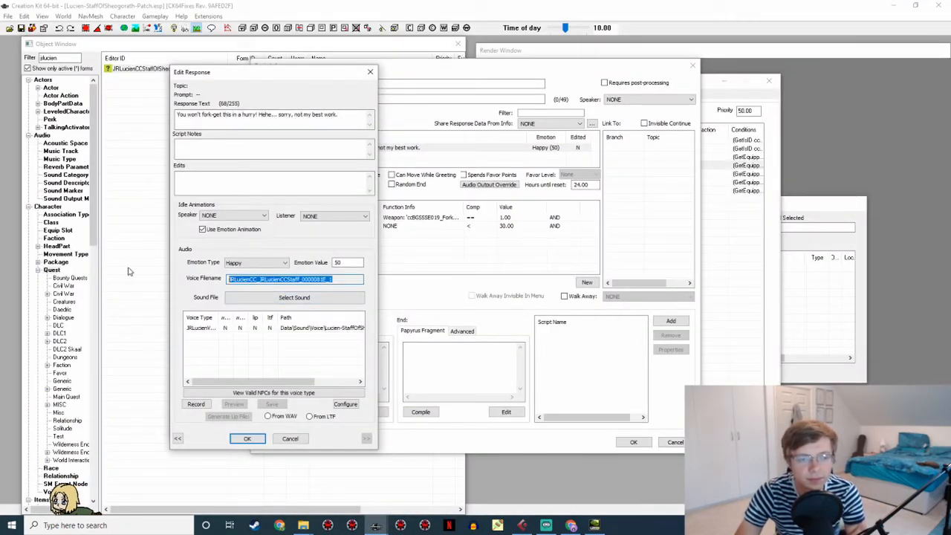
{"action": "key", "text": "alt+Tab"}
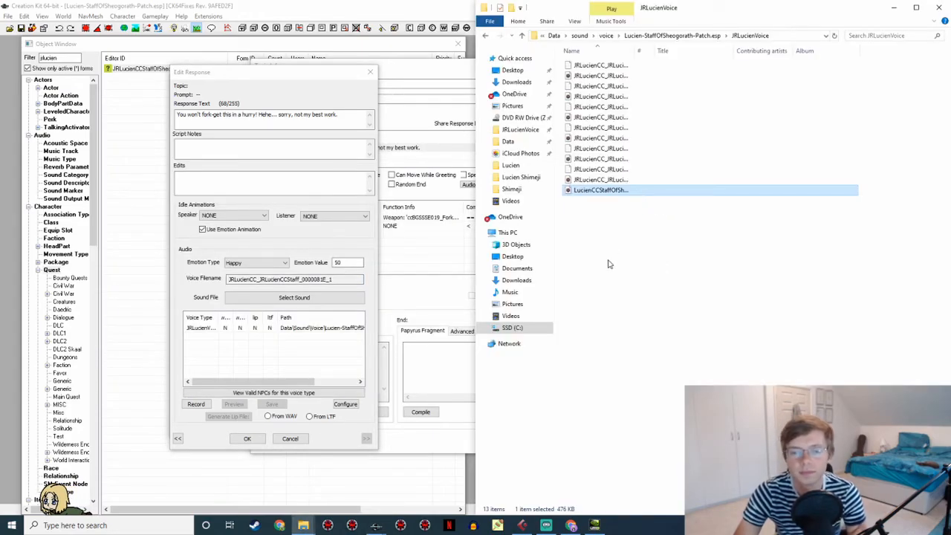
{"action": "key", "text": "F2"}
{"action": "type", "text": "JRLucienCC_JRLucienCCStaff_000008E_1"}
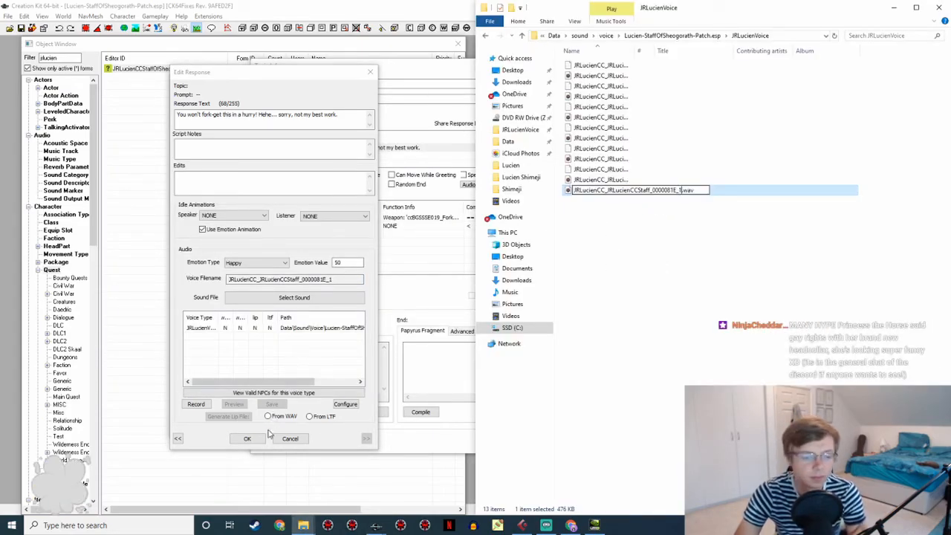
{"action": "left_click", "coordinate": [248, 438]}
Reopen the "fork-get" response and check its voice filename against the renamed WAV in the JRLucienVoice folder
{"action": "double_click", "coordinate": [315, 147]}
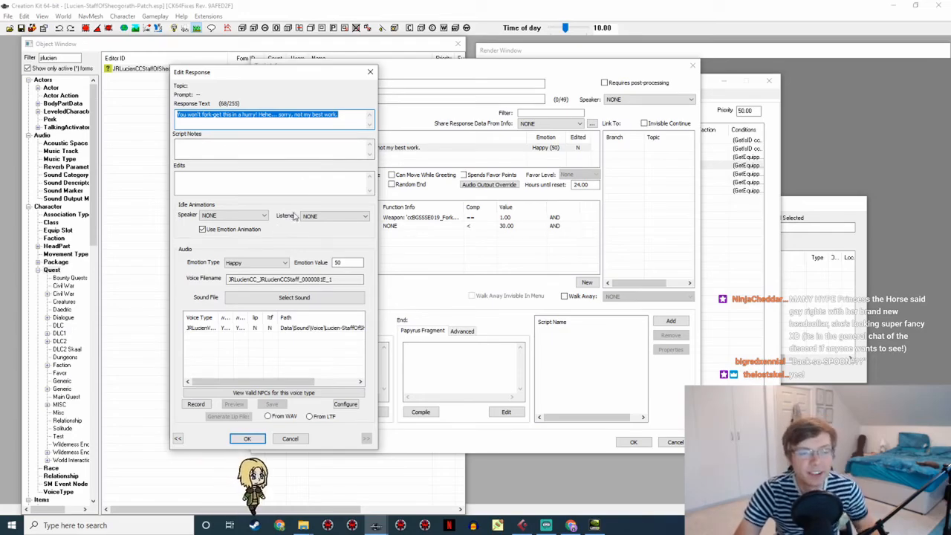
{"action": "left_click_drag", "start_coordinate": [336, 280], "coordinate": [228, 280]}
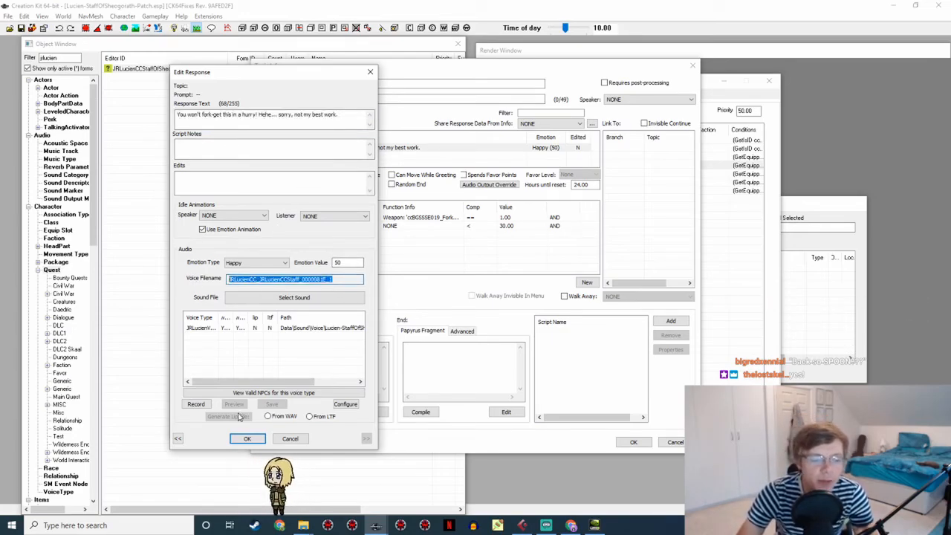
{"action": "mouse_move", "coordinate": [304, 526]}
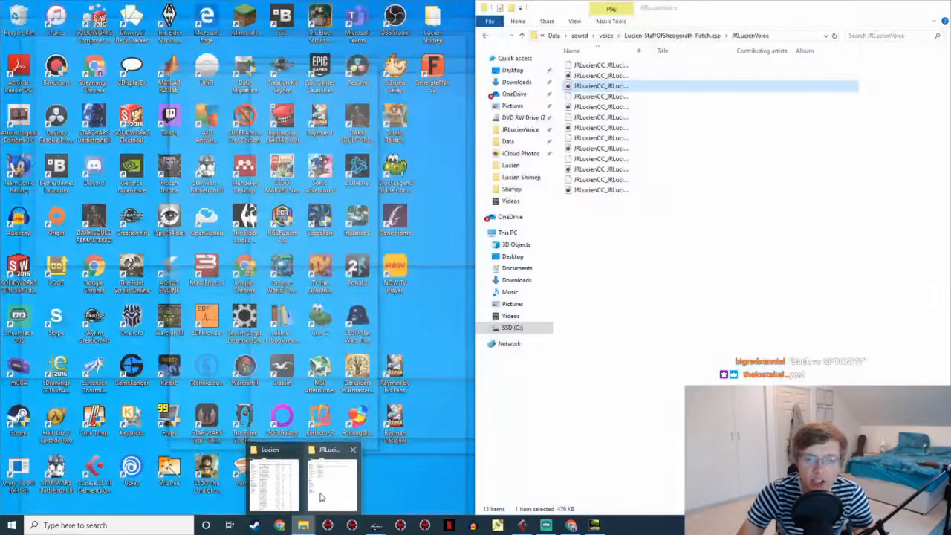
{"action": "left_click", "coordinate": [321, 497]}
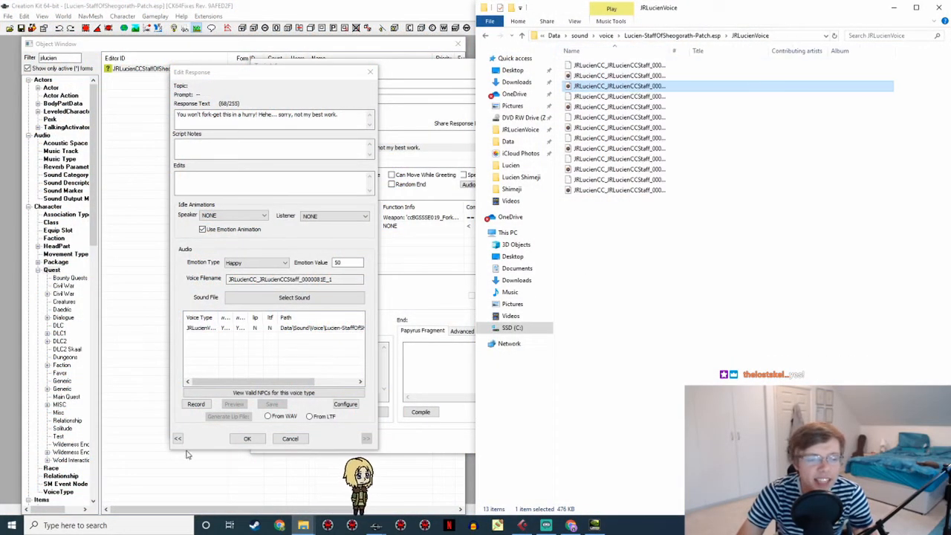
Reload the "fork-get" response, generate its lip file from the WAV for Lucien's voice type, and confirm the topic info
{"action": "left_click", "coordinate": [247, 439]}
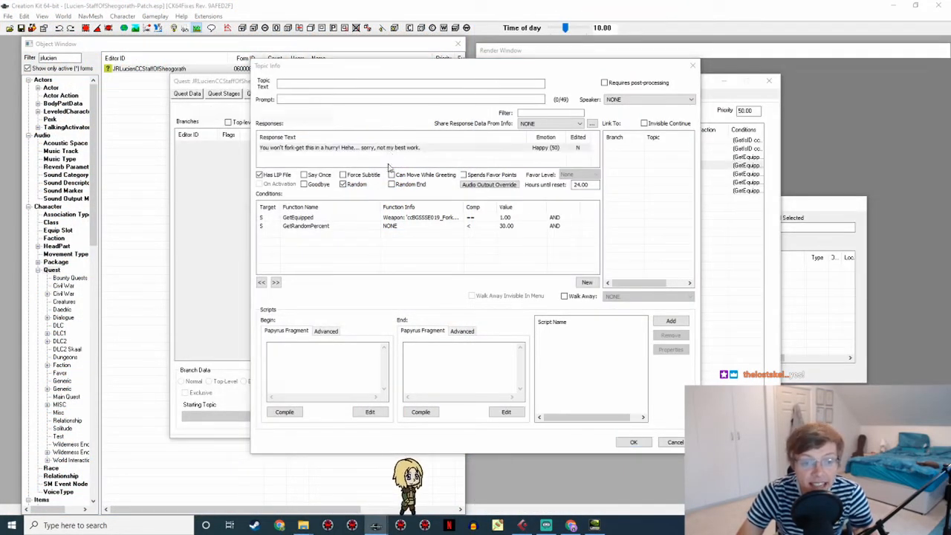
{"action": "double_click", "coordinate": [388, 149]}
{"action": "left_click", "coordinate": [274, 328]}
{"action": "left_click", "coordinate": [271, 416]}
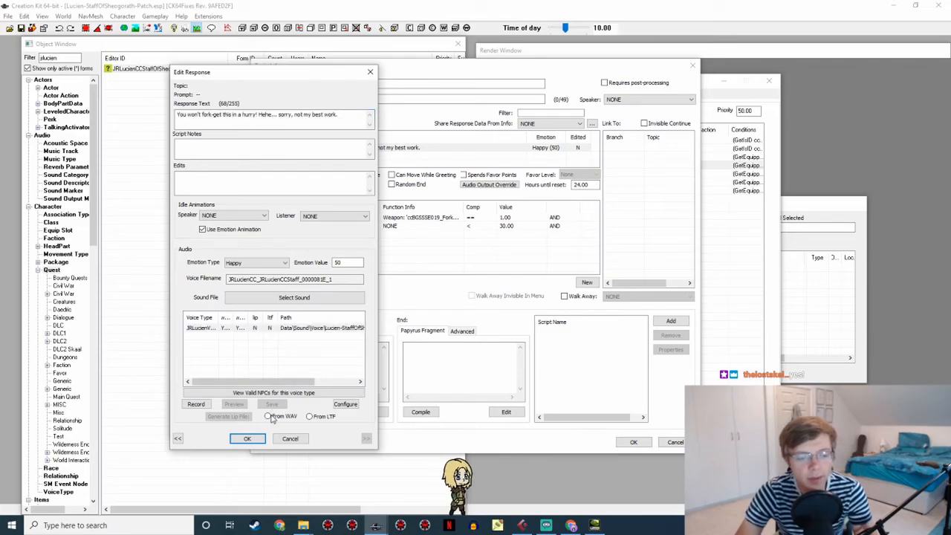
{"action": "left_click", "coordinate": [227, 417]}
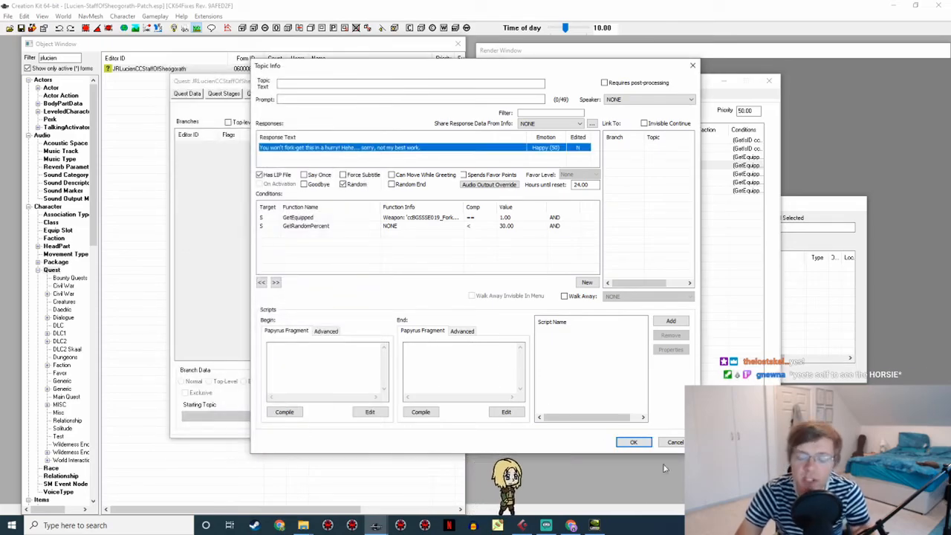
{"action": "left_click", "coordinate": [633, 442]}
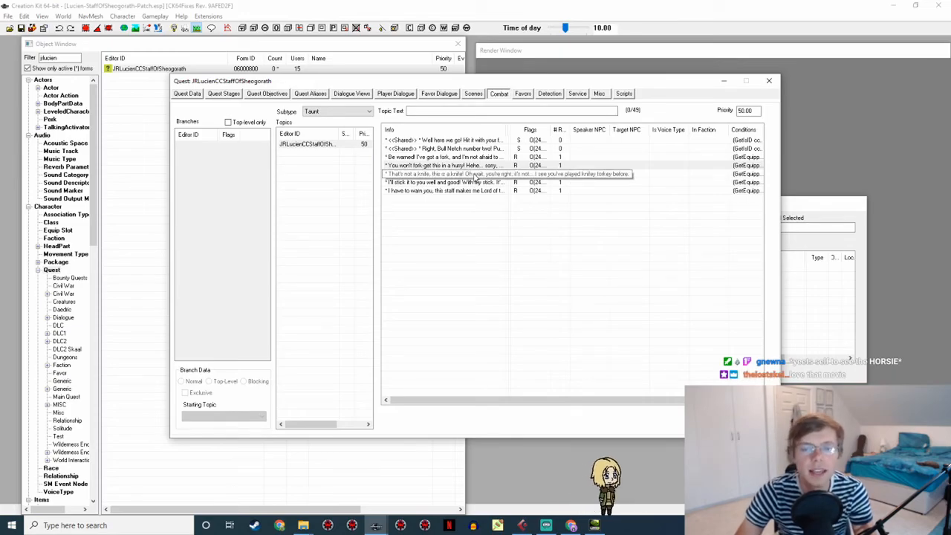
Open the "That's not a knife" taunt response in Creation Kit and record its voice takes in Cubase while the line is displayed
{"action": "double_click", "coordinate": [474, 174]}
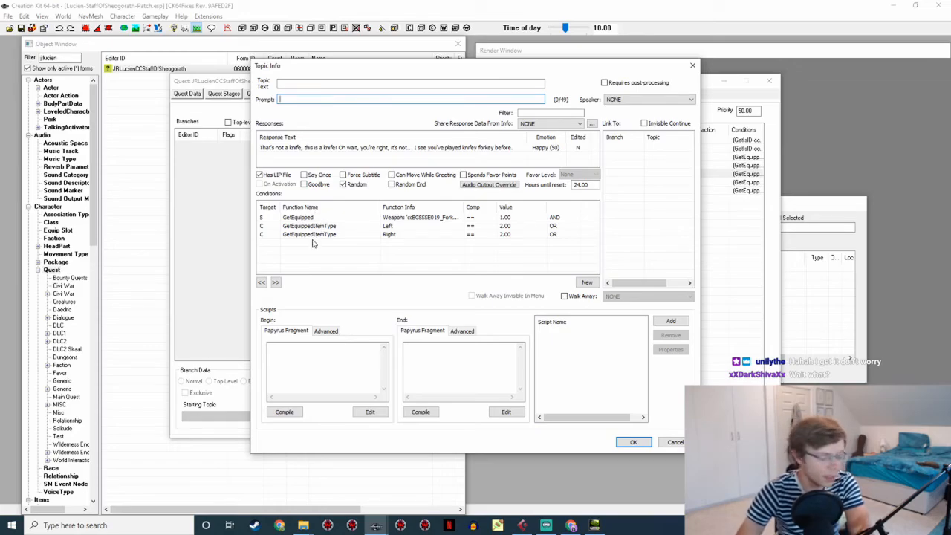
{"action": "double_click", "coordinate": [308, 149]}
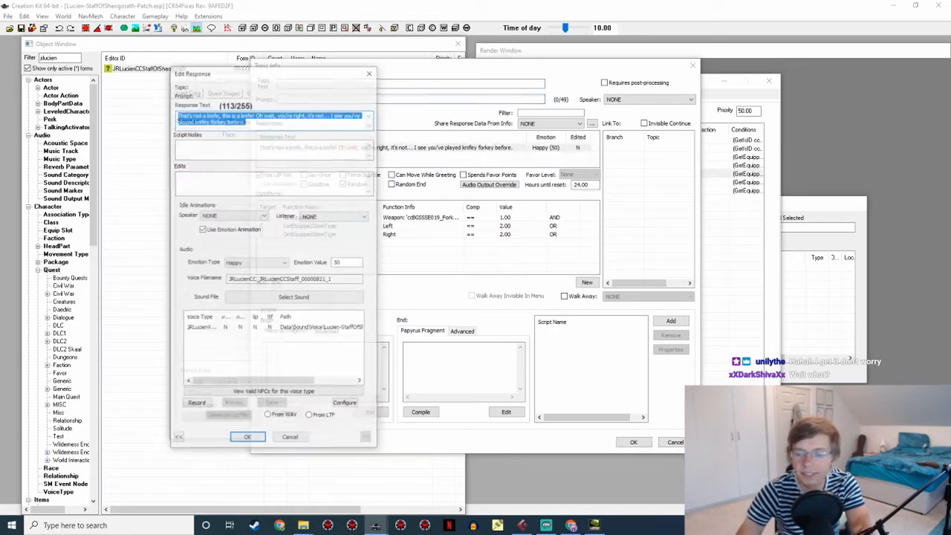
{"action": "key", "text": "alt+Tab"}
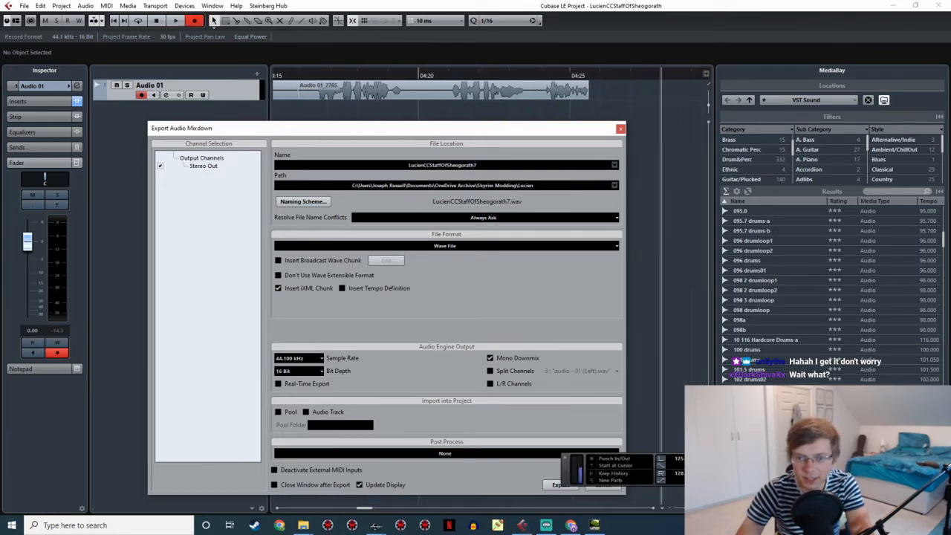
{"action": "left_click", "coordinate": [377, 524]}
{"action": "left_click", "coordinate": [436, 498]}
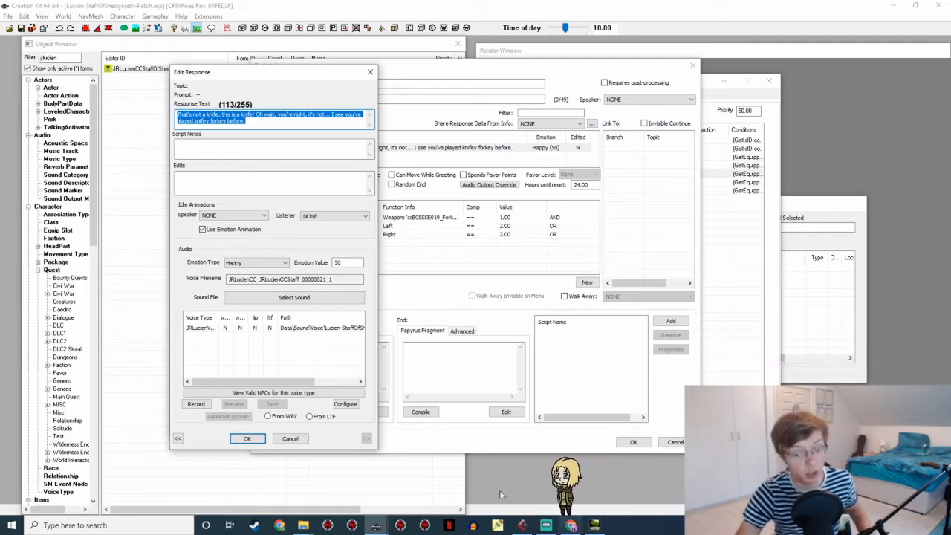
{"action": "left_click", "coordinate": [512, 525]}
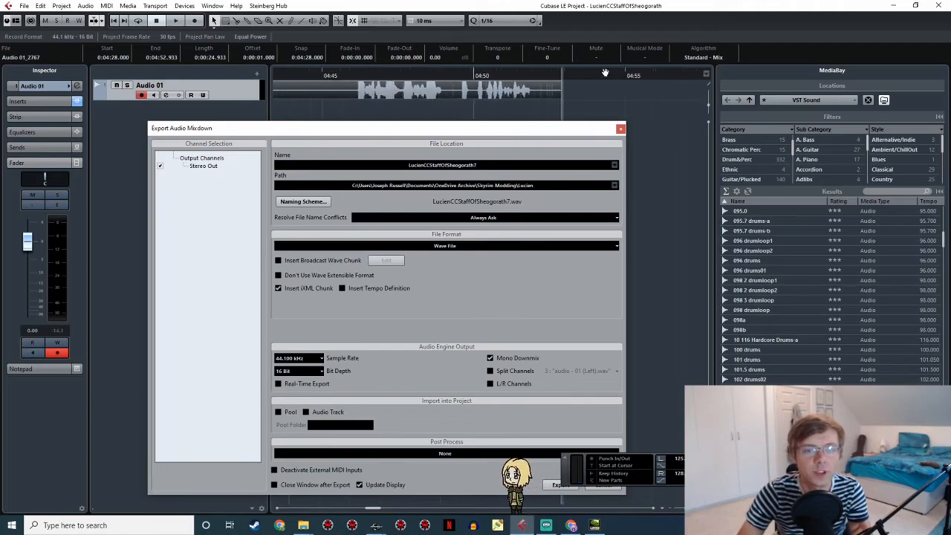
Play back the first "knife" take, set the locator range around it from about 4:29.5 to 4:38, and audition the range
{"action": "scroll", "coordinate": [558, 102], "scroll_direction": "left", "scroll_amount": 3}
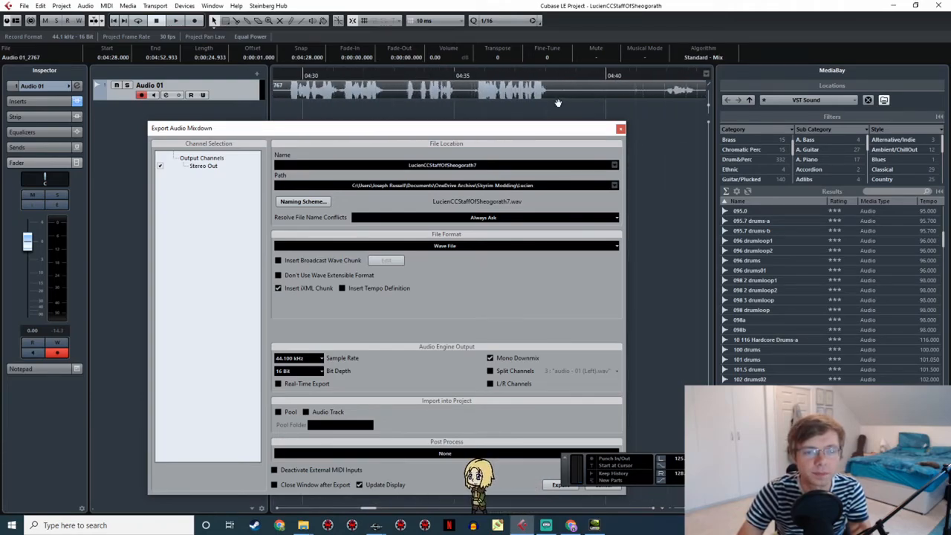
{"action": "left_click", "coordinate": [345, 74]}
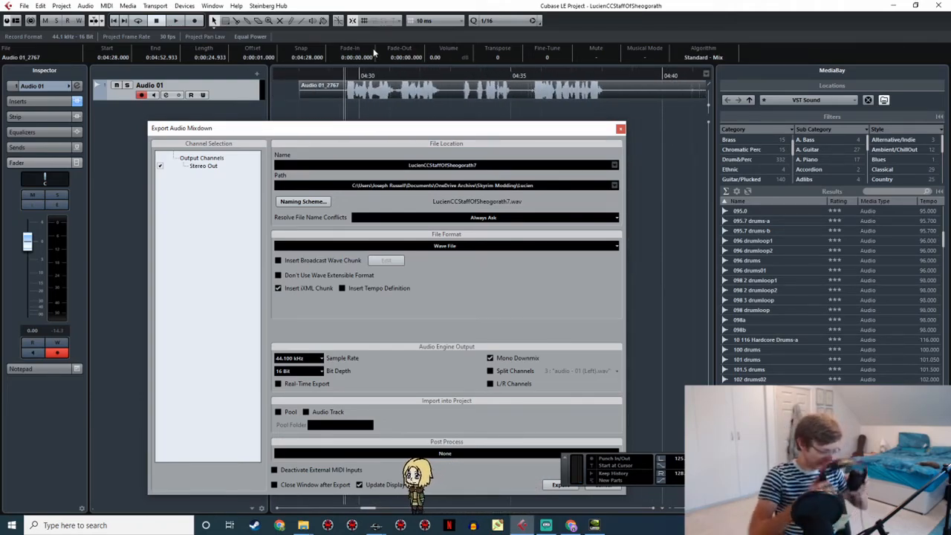
{"action": "key", "text": "space"}
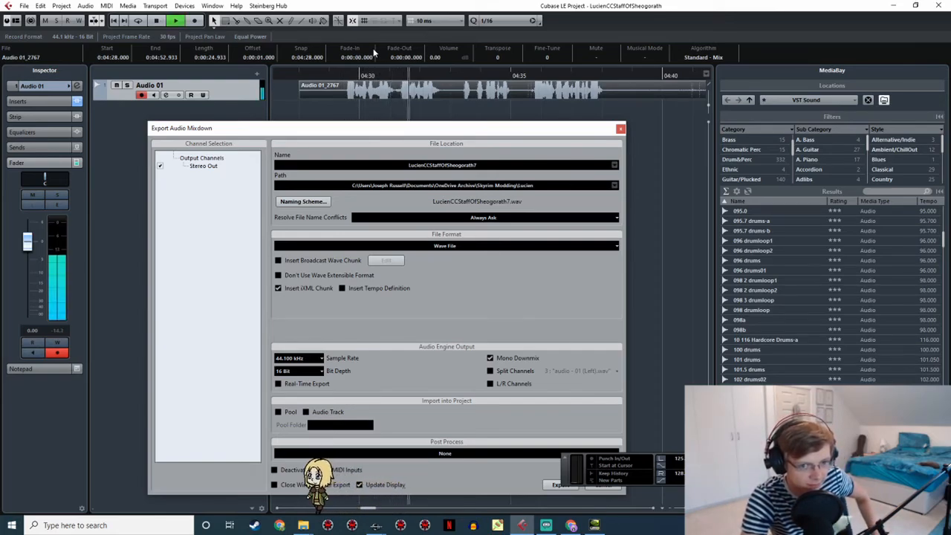
{"action": "left_click", "coordinate": [343, 74]}
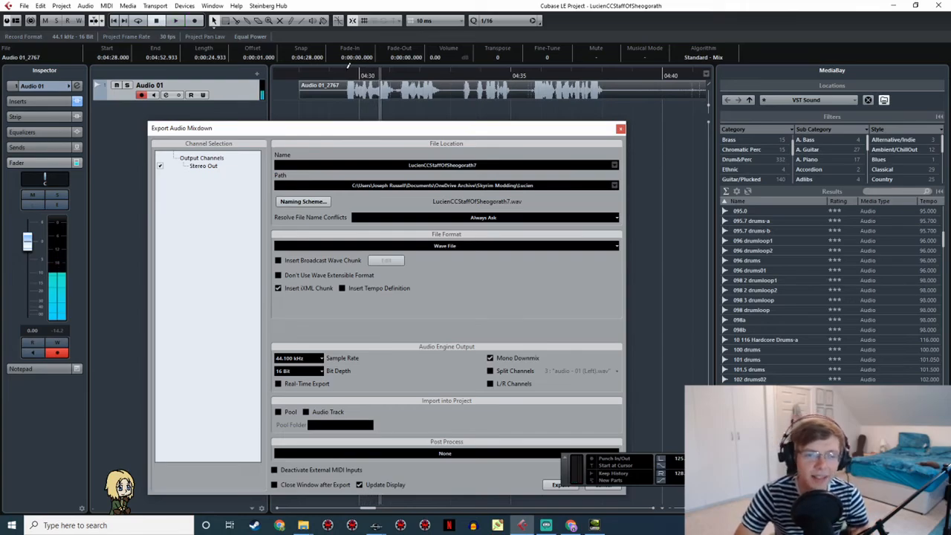
{"action": "left_click_drag", "start_coordinate": [342, 68], "coordinate": [603, 71]}
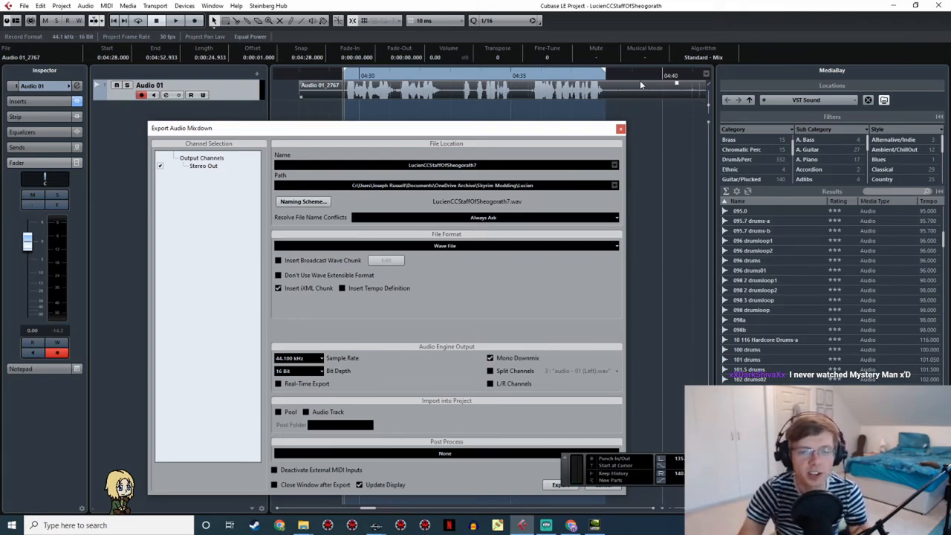
{"action": "key", "text": "space"}
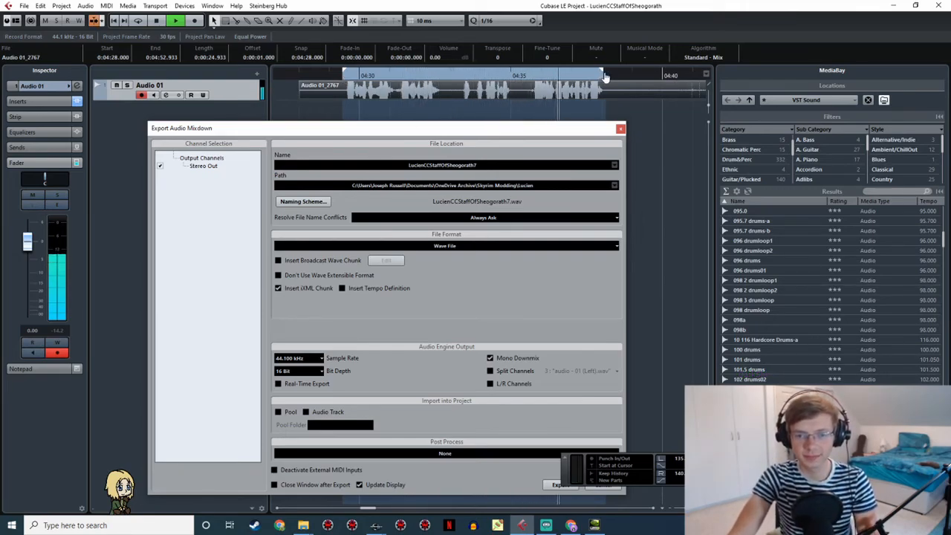
{"action": "key", "text": "space"}
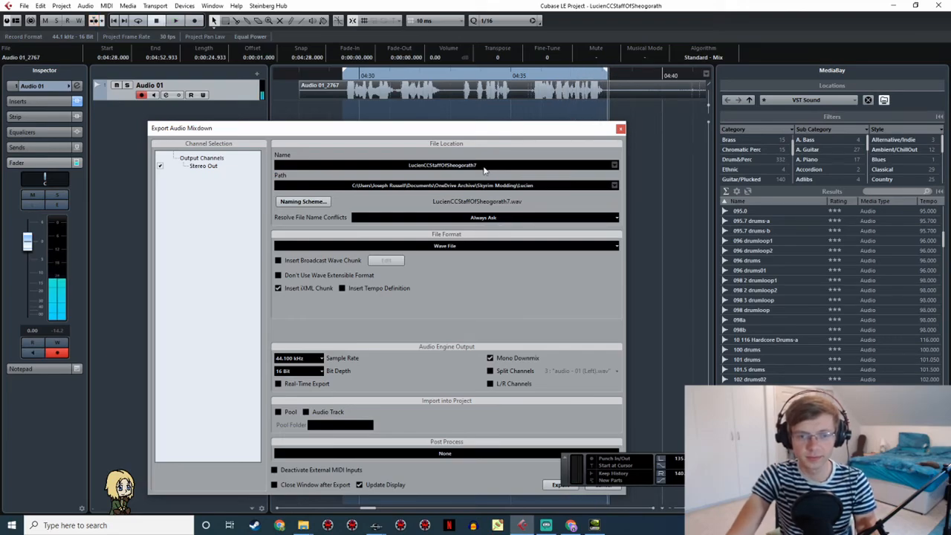
Export the located range as a mono WAV mixdown named LucienCCStaffOfSheogorath8
{"action": "left_click", "coordinate": [484, 166]}
{"action": "left_click", "coordinate": [484, 164]}
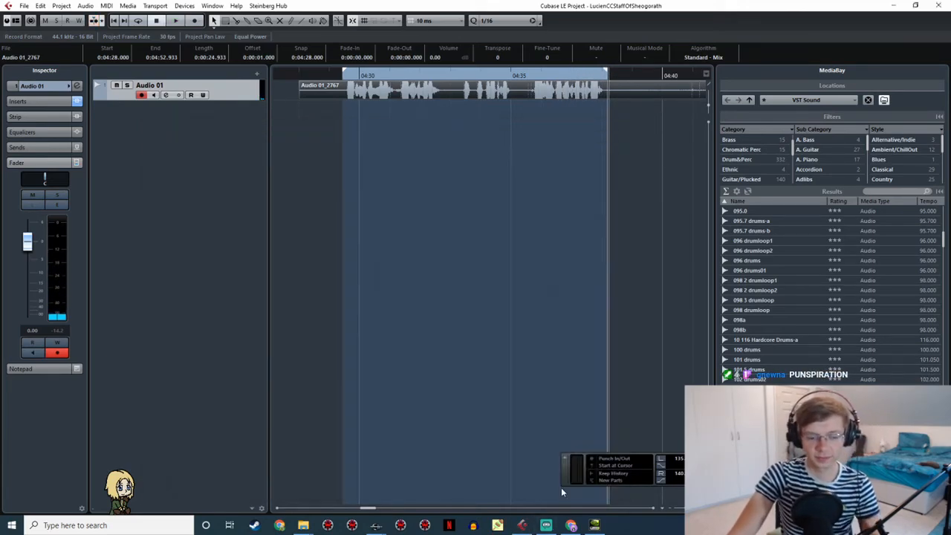
{"action": "left_click", "coordinate": [561, 484]}
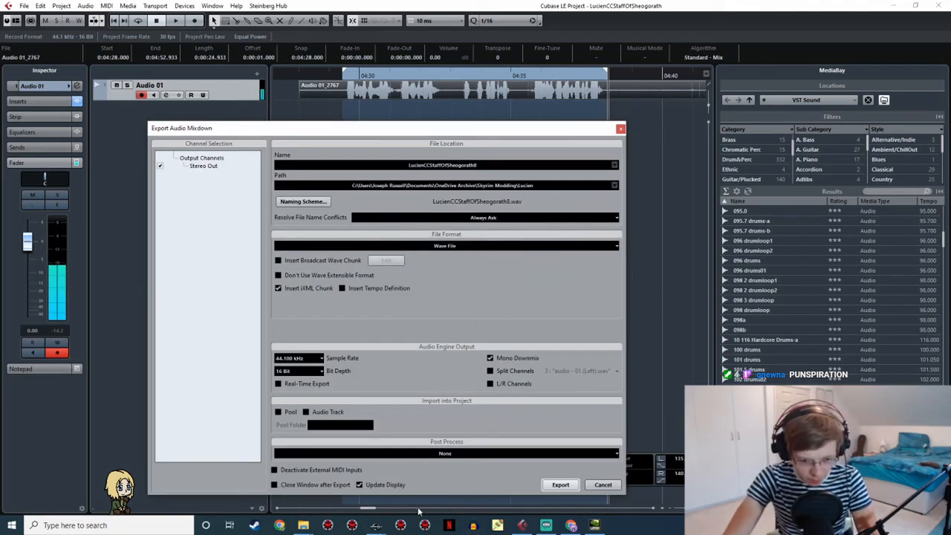
Switch to File Explorer and copy LucienCCStaffOfSheogorath8.wav from the Lucien folder into the patch's JRLucienVoice folder
{"action": "left_click", "coordinate": [303, 525]}
{"action": "left_click", "coordinate": [286, 508]}
{"action": "mouse_move", "coordinate": [304, 525]}
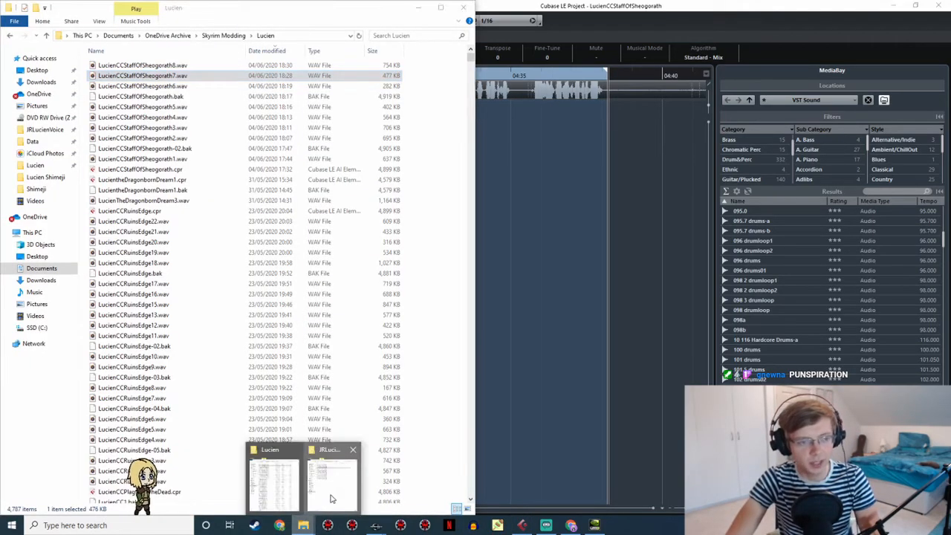
{"action": "left_click", "coordinate": [332, 487]}
{"action": "left_click_drag", "start_coordinate": [179, 66], "coordinate": [645, 310]}
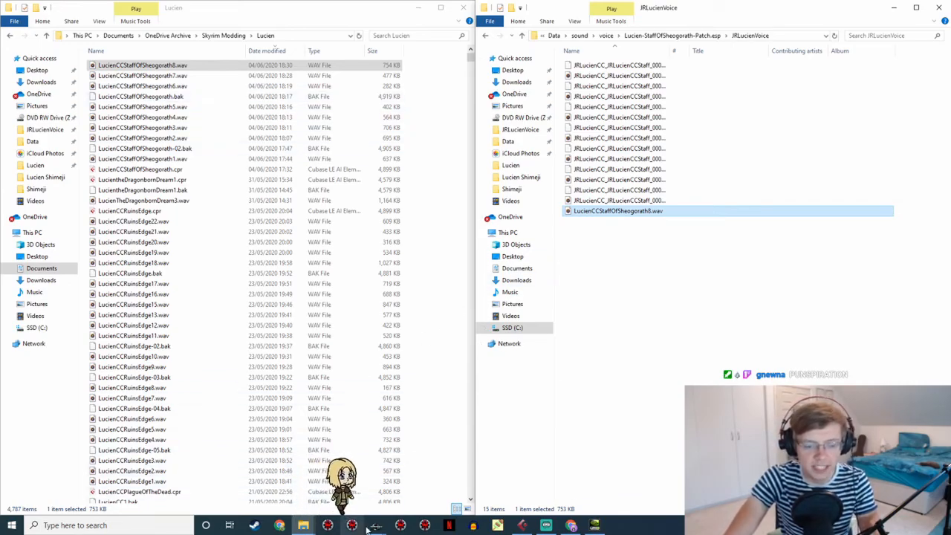
Copy the "knife" response's voice filename from Creation Kit and rename the new WAV in JRLucienVoice JRLucienCC_JRLucienCCStaff_00000821_1
{"action": "left_click", "coordinate": [376, 476]}
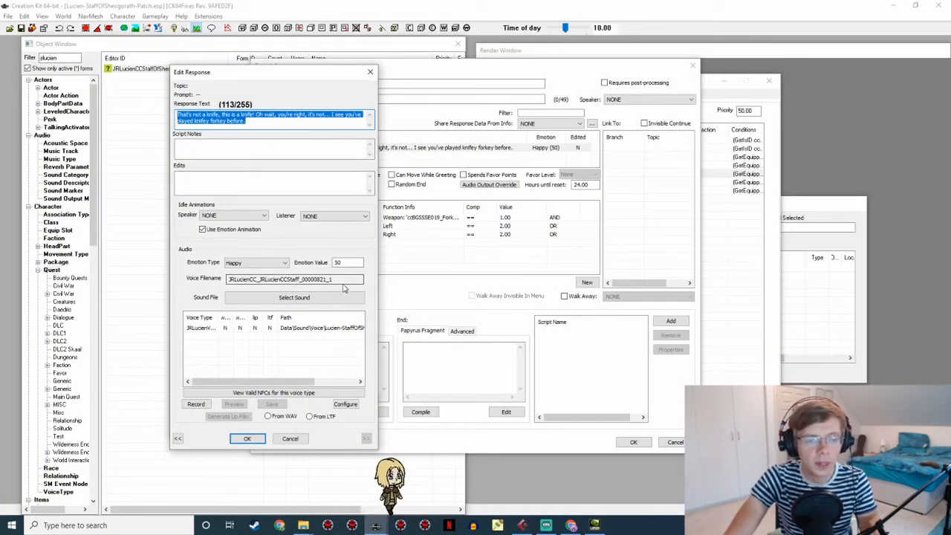
{"action": "left_click_drag", "start_coordinate": [339, 280], "coordinate": [199, 277]}
{"action": "key", "text": "ctrl+c"}
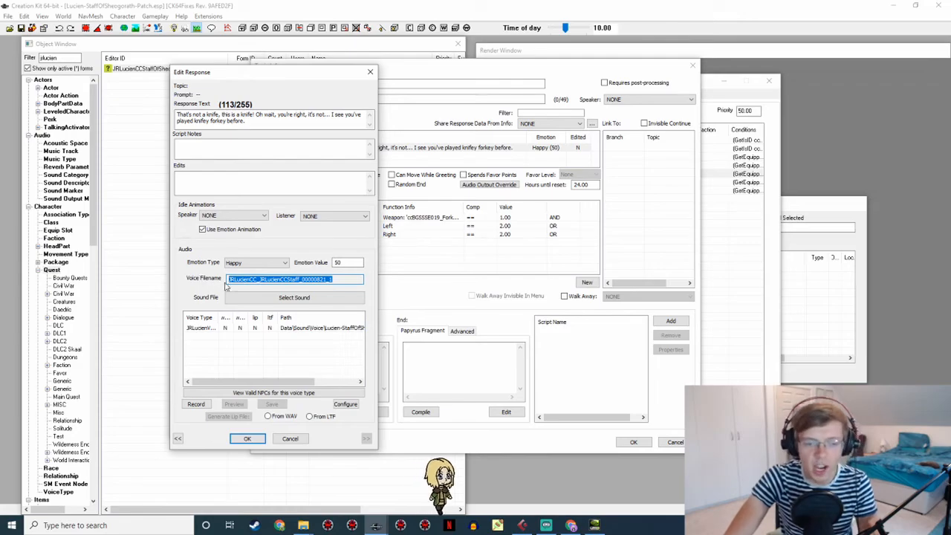
{"action": "key", "text": "alt+Tab"}
{"action": "key", "text": "alt+Tab"}
{"action": "left_click", "coordinate": [491, 178]}
{"action": "key", "text": "ctrl+v"}
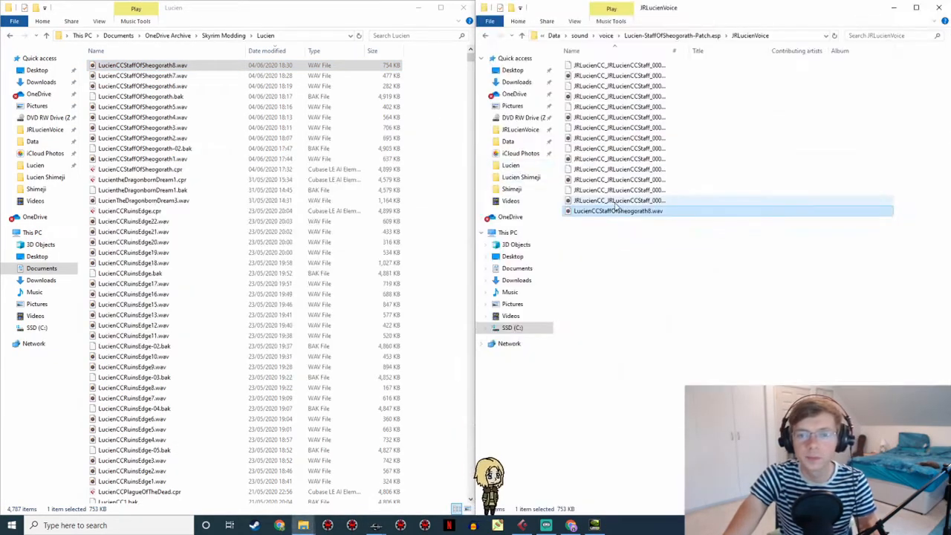
{"action": "key", "text": "F2"}
{"action": "key", "text": "ctrl+v"}
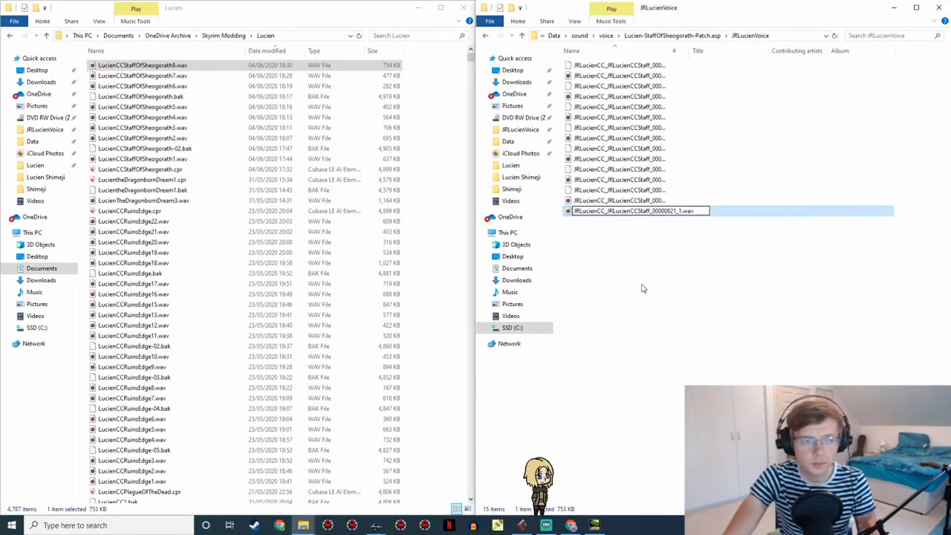
{"action": "left_click", "coordinate": [644, 289]}
Reload the "knife" response in Creation Kit, generate its lip file from the WAV for Lucien's voice type, and confirm the topic info
{"action": "left_click", "coordinate": [383, 530]}
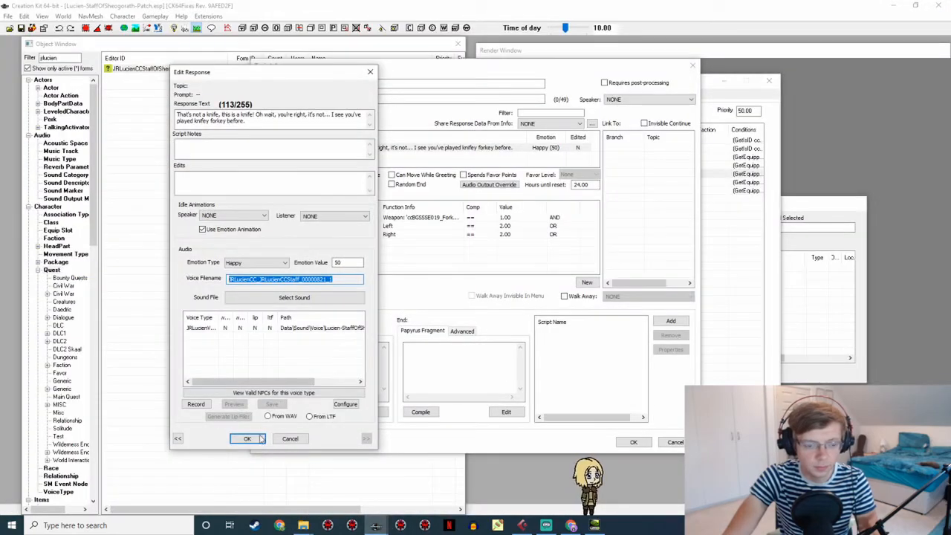
{"action": "left_click", "coordinate": [257, 439]}
{"action": "double_click", "coordinate": [429, 150]}
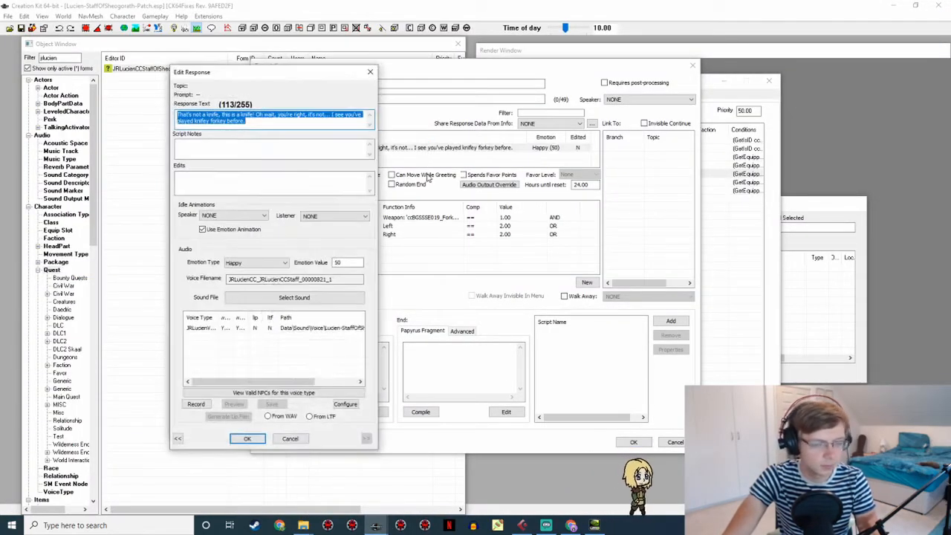
{"action": "left_click", "coordinate": [292, 357]}
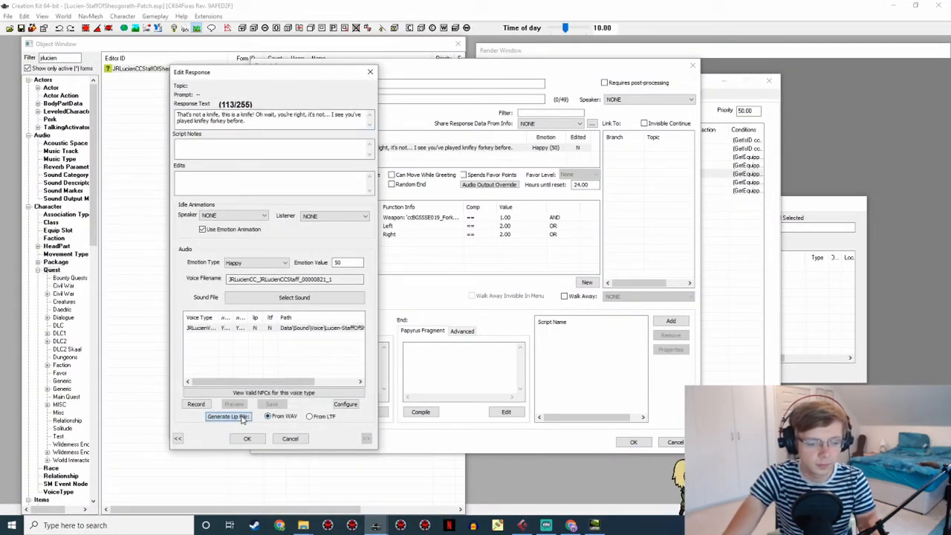
{"action": "left_click", "coordinate": [247, 439]}
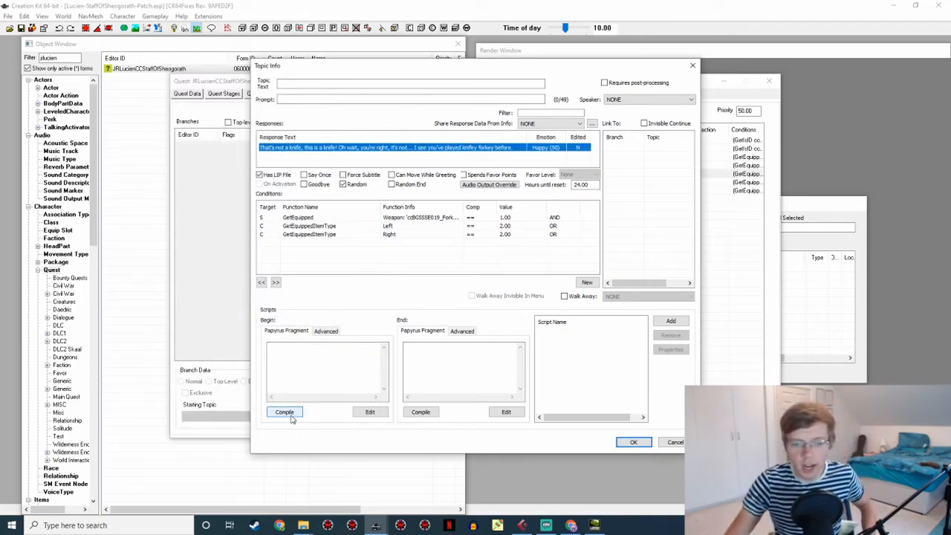
{"action": "left_click", "coordinate": [632, 443]}
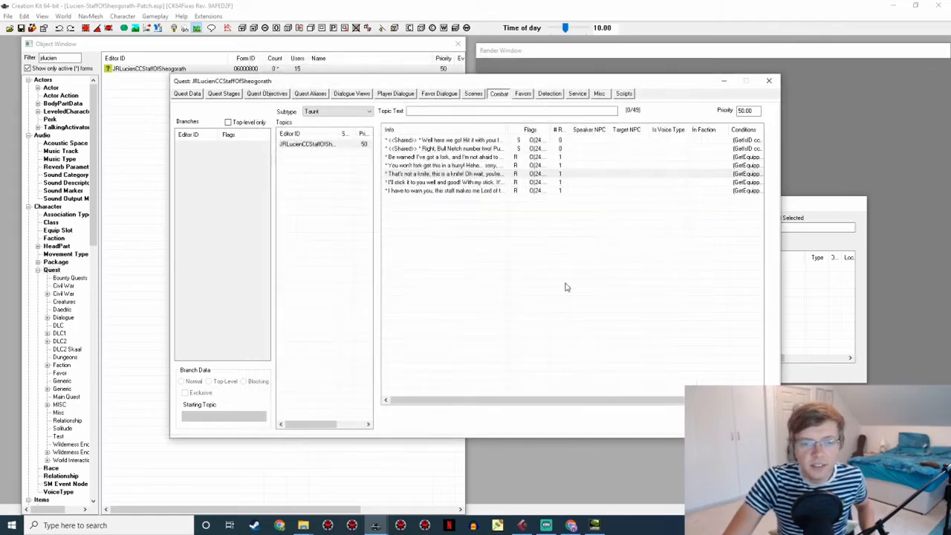
Open the "I'll stick it to you well and good" taunt info and record its takes in Cubase after the previous clip
{"action": "double_click", "coordinate": [479, 182]}
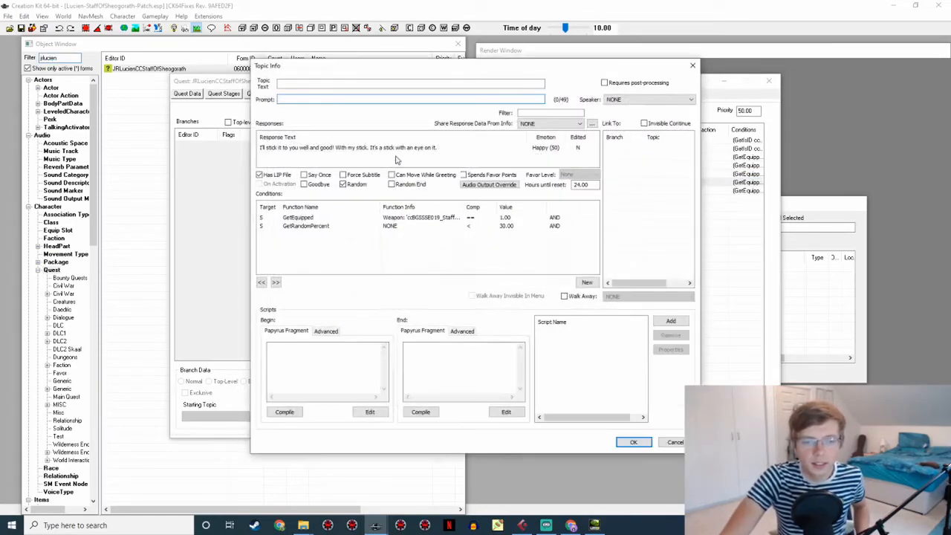
{"action": "left_click", "coordinate": [523, 525]}
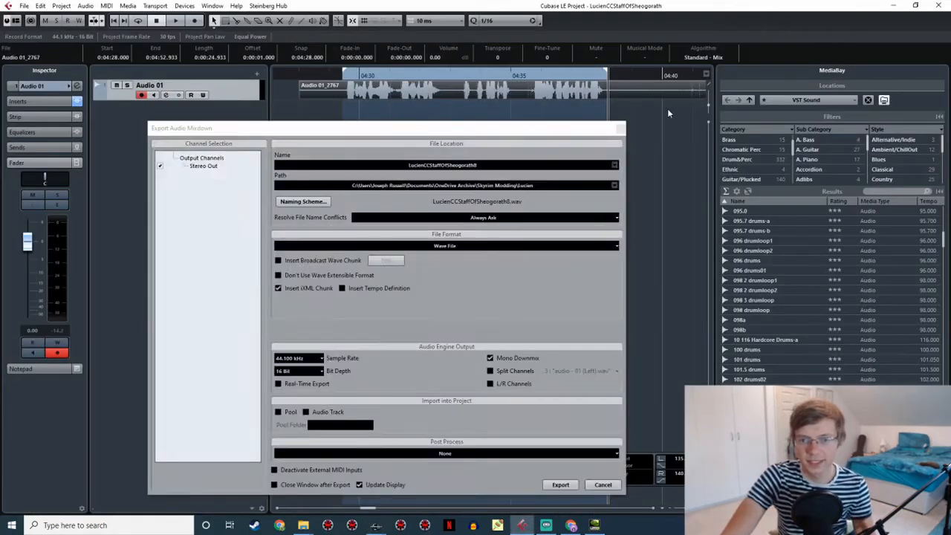
{"action": "scroll", "coordinate": [507, 91], "scroll_direction": "down", "scroll_amount": 3, "text": "ctrl"}
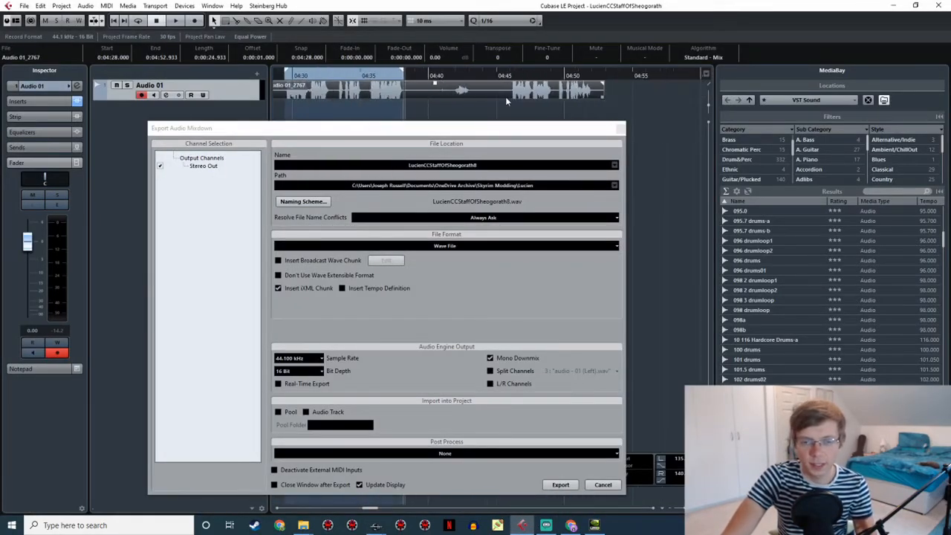
{"action": "left_click", "coordinate": [604, 73]}
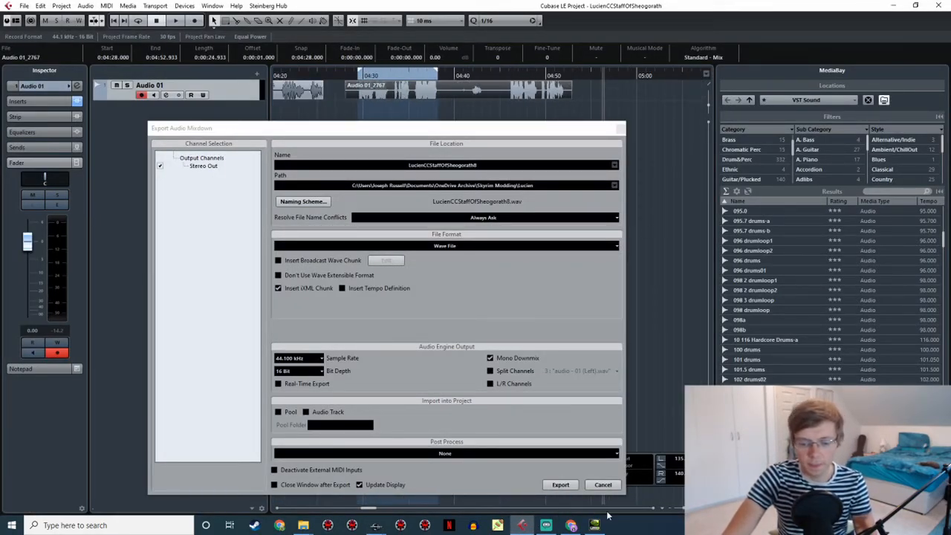
{"action": "left_click", "coordinate": [818, 479]}
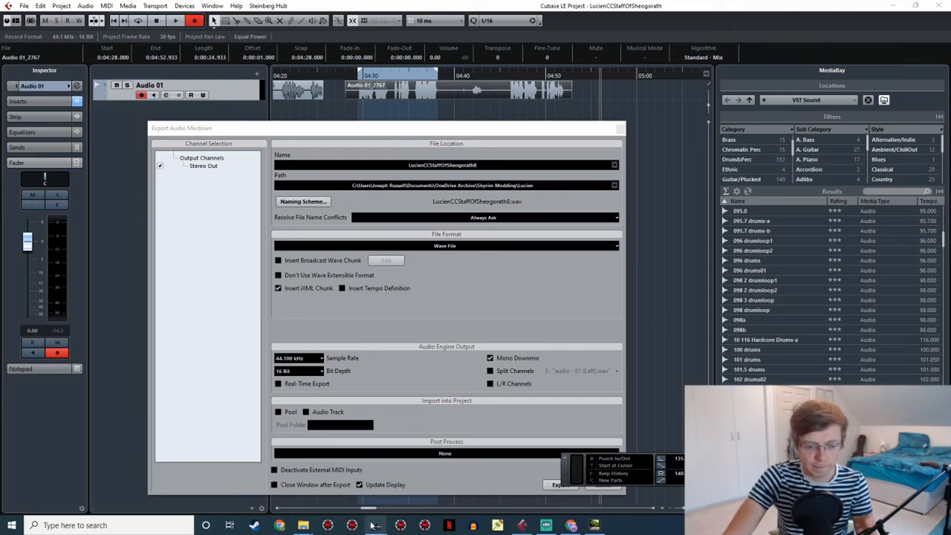
{"action": "mouse_move", "coordinate": [375, 526]}
{"action": "left_click", "coordinate": [459, 472]}
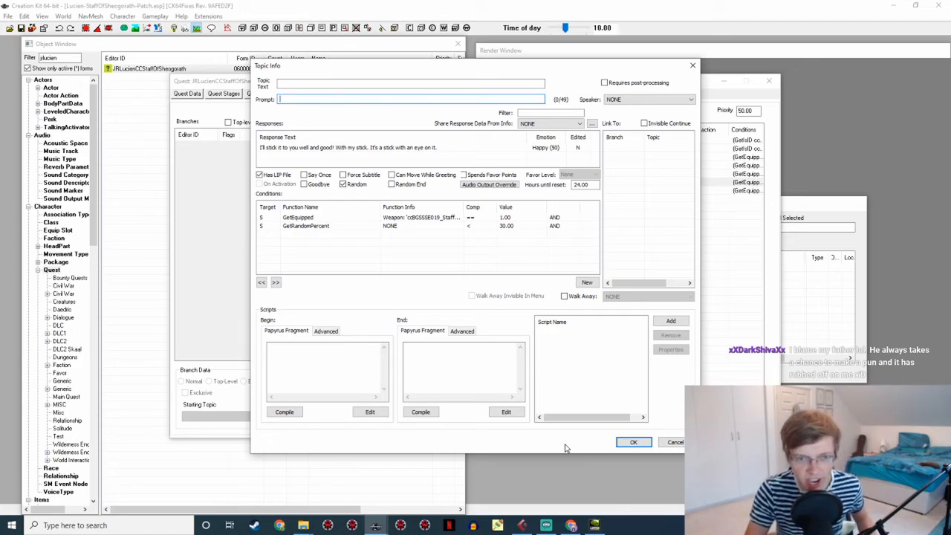
{"action": "left_click", "coordinate": [523, 524]}
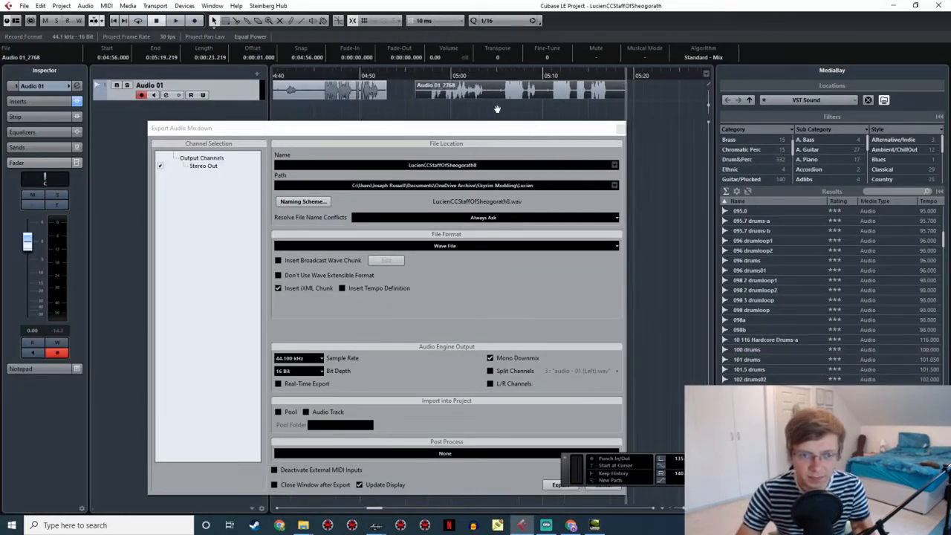
Play back the newly recorded takes of the stick taunt from about 04:57, replaying the section from about 05:10
{"action": "left_click", "coordinate": [428, 77]}
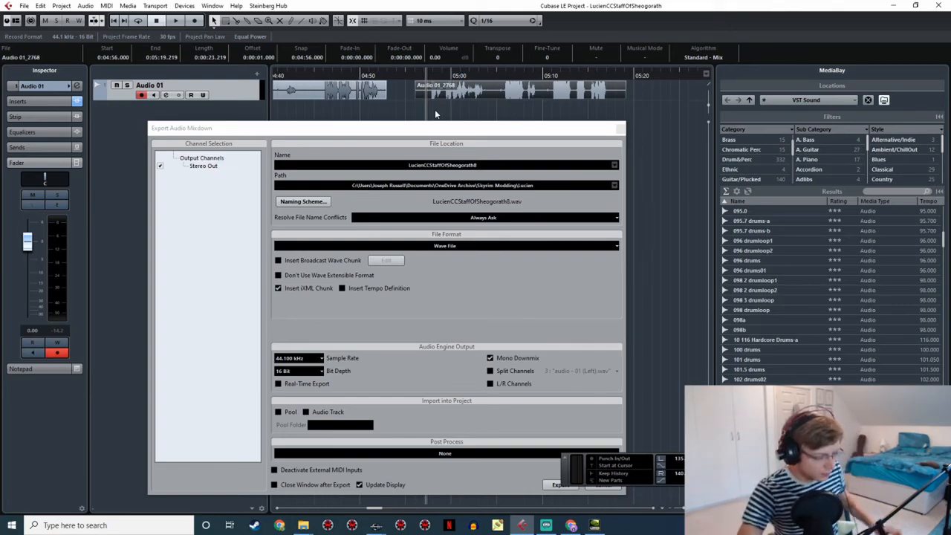
{"action": "key", "text": "space"}
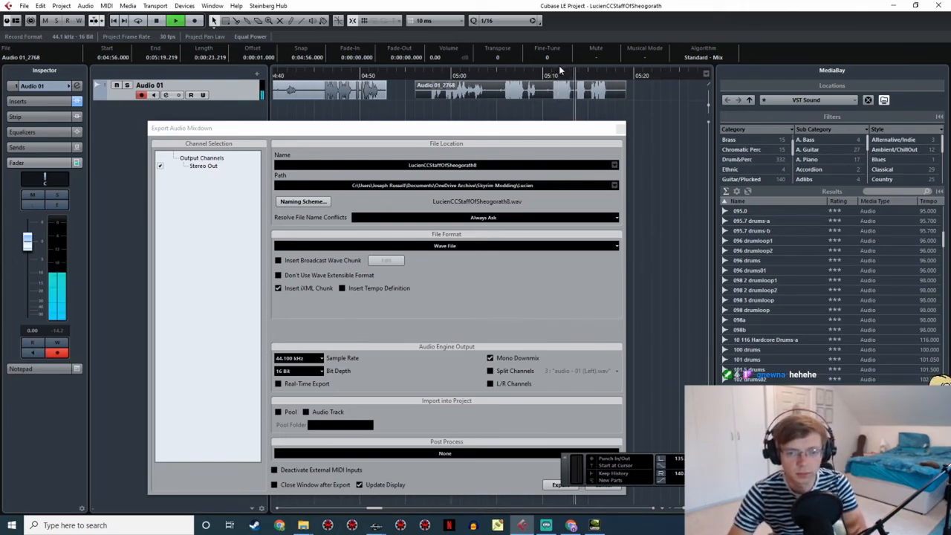
{"action": "scroll", "coordinate": [565, 73], "scroll_direction": "up", "scroll_amount": 1, "text": "ctrl"}
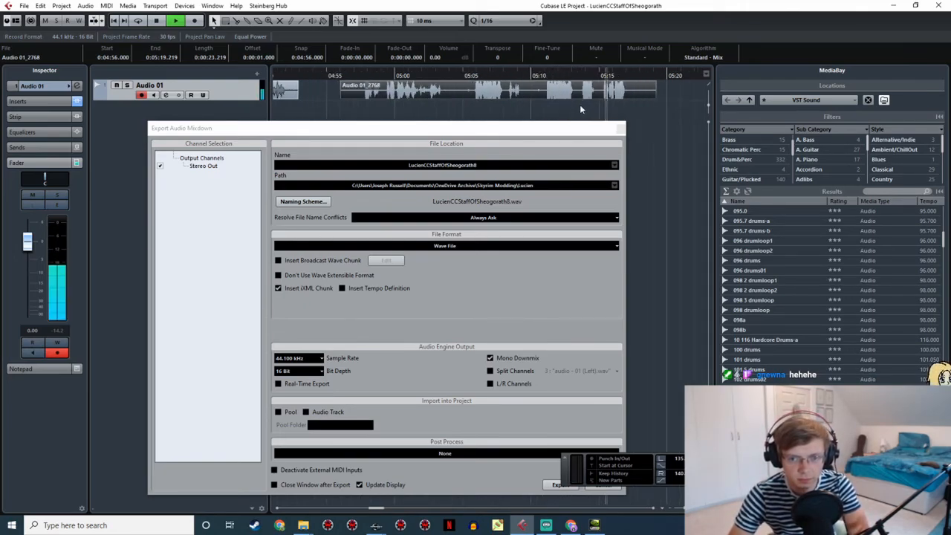
{"action": "left_click_drag", "start_coordinate": [600, 76], "coordinate": [593, 73]}
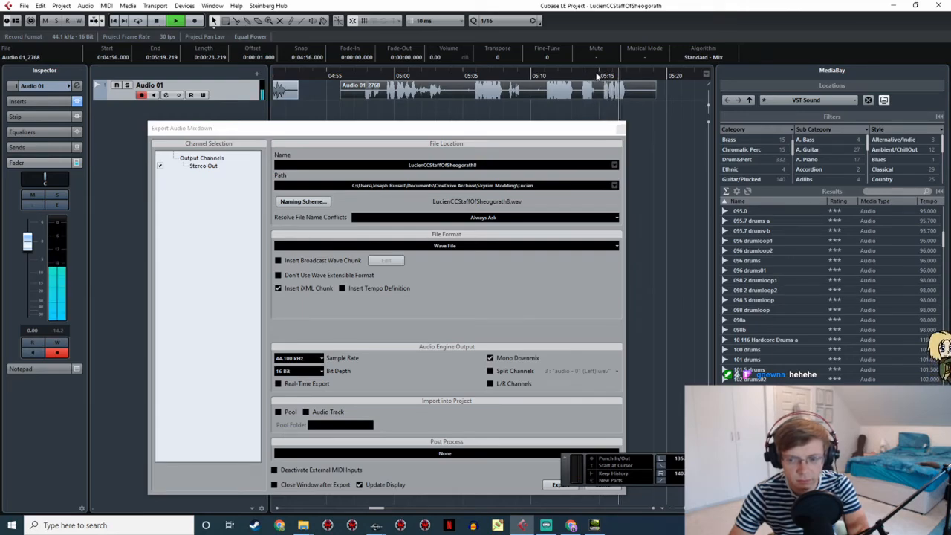
{"action": "left_click", "coordinate": [545, 75]}
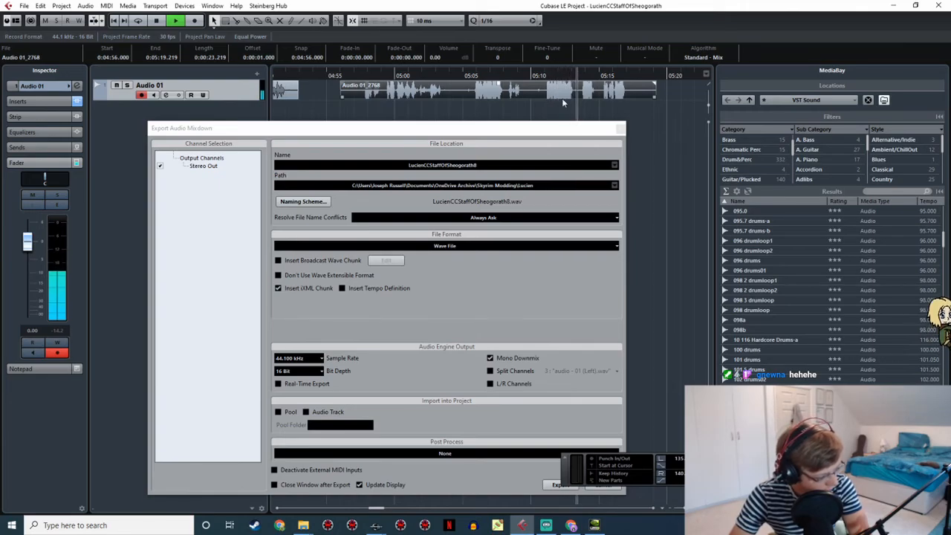
Split the new clip at about 05:14.9 and 05:15.3 and remove the piece between the two spoken phrases
{"action": "scroll", "coordinate": [623, 93], "scroll_direction": "up", "scroll_amount": 2, "text": "ctrl"}
{"action": "middle_click_drag", "start_coordinate": [584, 104], "coordinate": [465, 88]}
{"action": "scroll", "coordinate": [465, 88], "scroll_direction": "up", "scroll_amount": 3, "text": "ctrl"}
{"action": "left_click", "coordinate": [392, 75]}
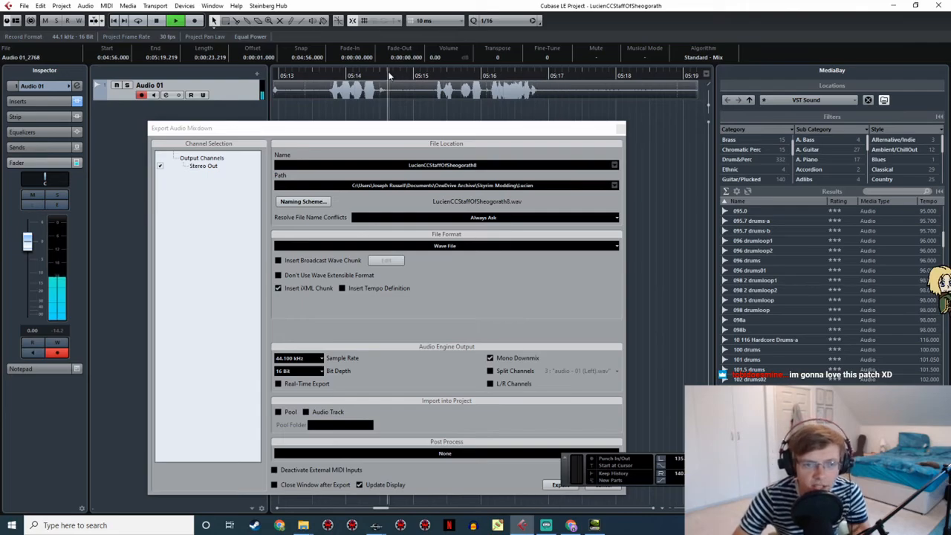
{"action": "key", "text": "space"}
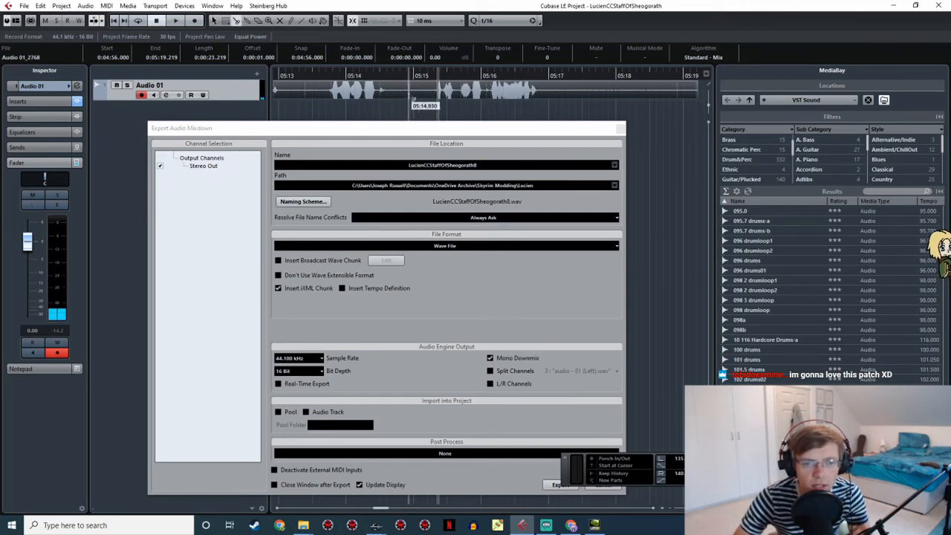
{"action": "left_click", "coordinate": [431, 95]}
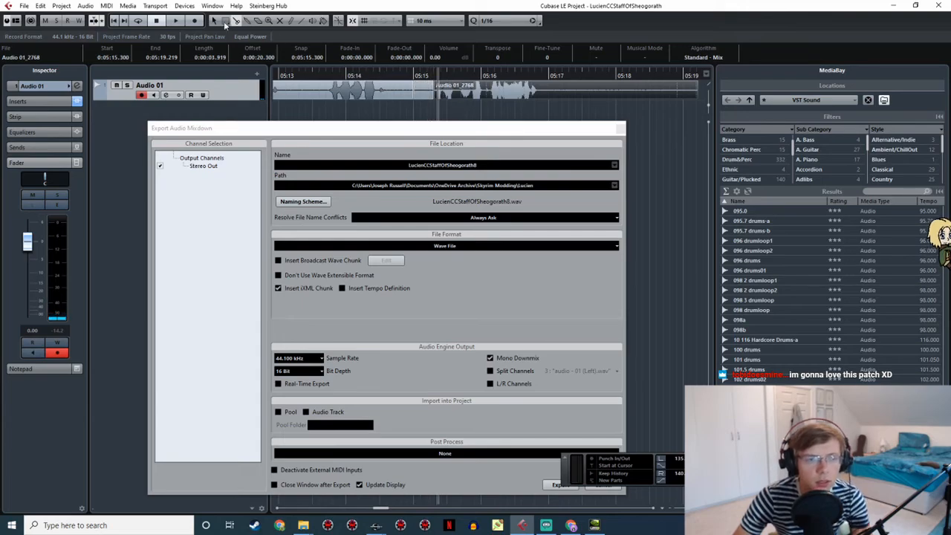
{"action": "key", "text": "1"}
Replay the edited stick taunt around the cut at about 05:15 to check the join and the chosen take
{"action": "double_click", "coordinate": [385, 75]}
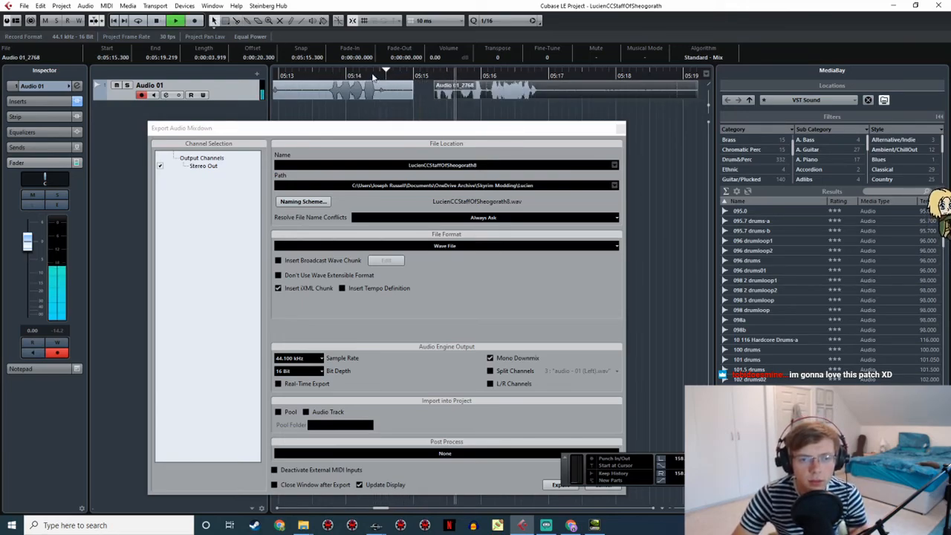
{"action": "left_click", "coordinate": [311, 75]}
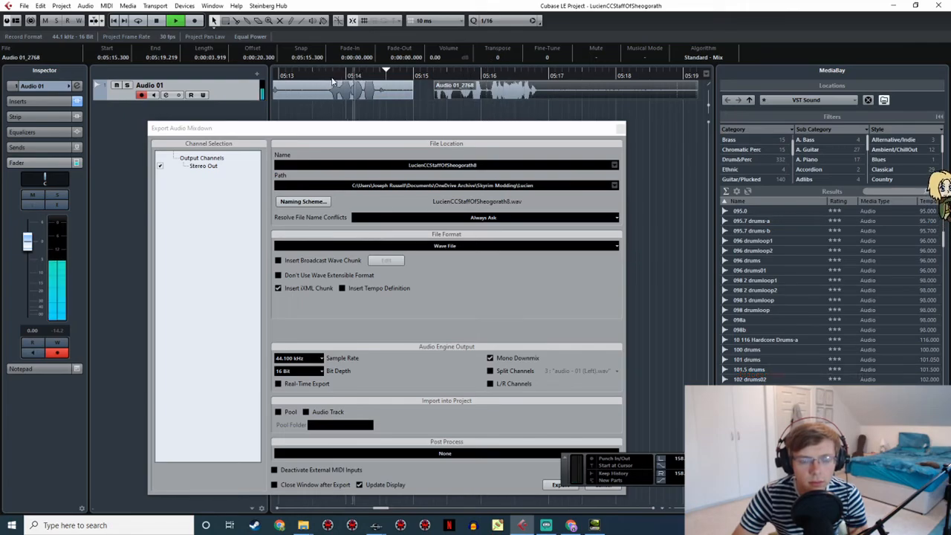
{"action": "scroll", "coordinate": [437, 89], "scroll_direction": "down", "scroll_amount": 3, "text": "ctrl"}
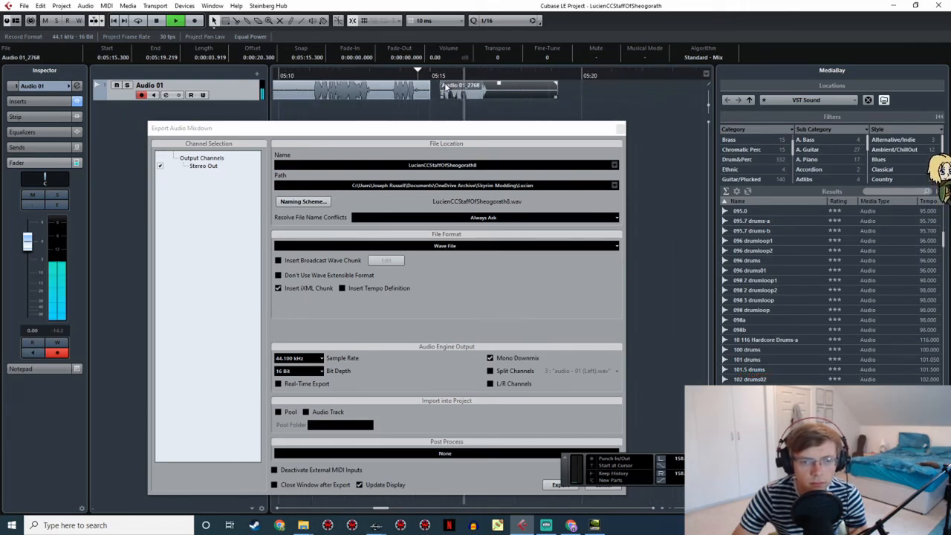
{"action": "key", "text": "space"}
{"action": "left_click", "coordinate": [358, 72]}
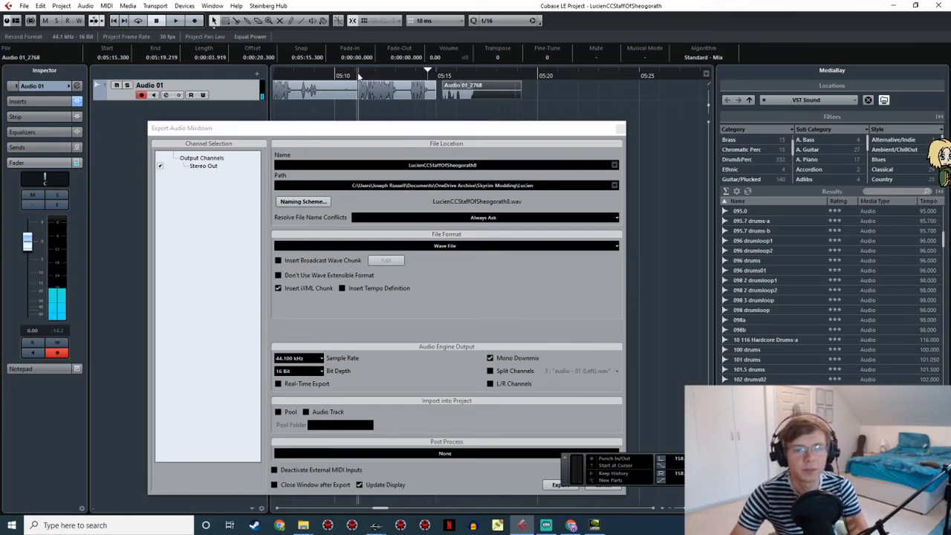
{"action": "key", "text": "space"}
{"action": "scroll", "coordinate": [396, 80], "scroll_direction": "up", "scroll_amount": 2, "text": "ctrl"}
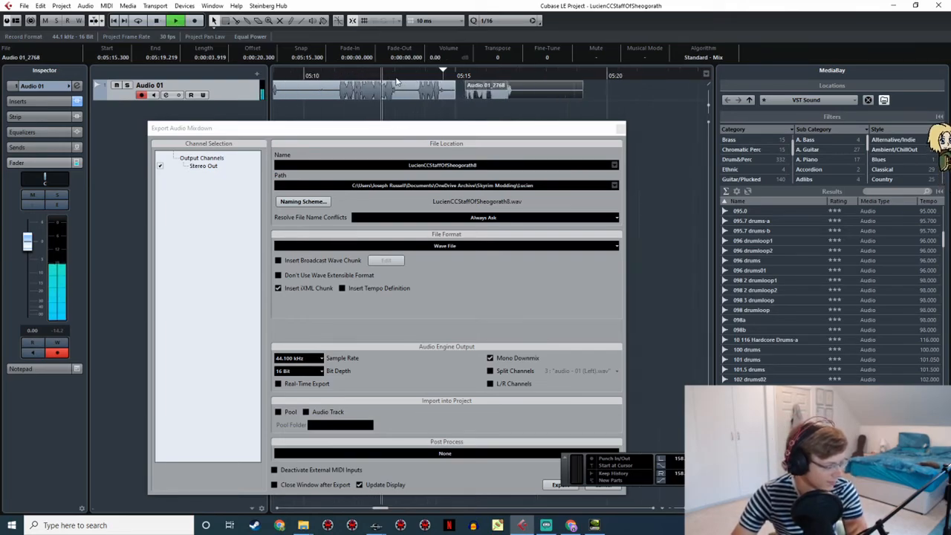
{"action": "key", "text": "space"}
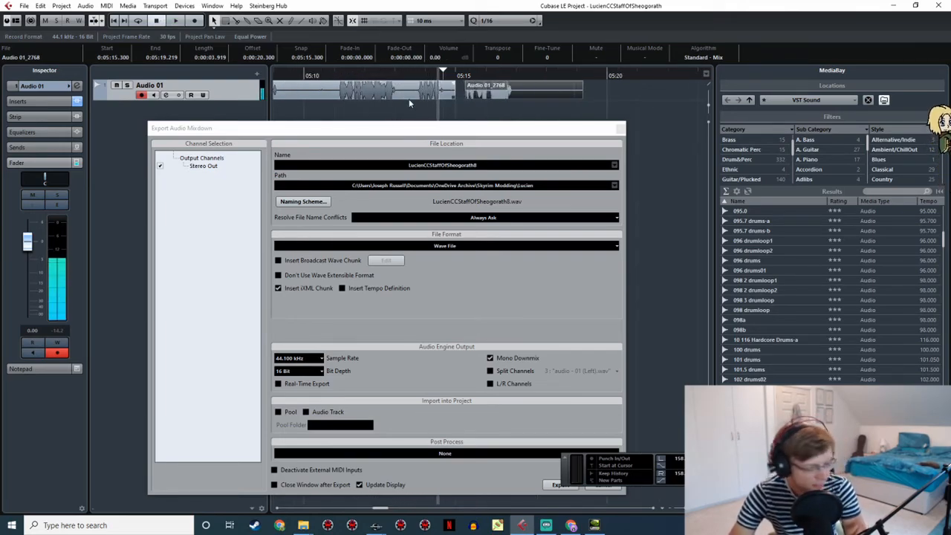
{"action": "scroll", "coordinate": [498, 105], "scroll_direction": "up", "scroll_amount": 2, "text": "shift"}
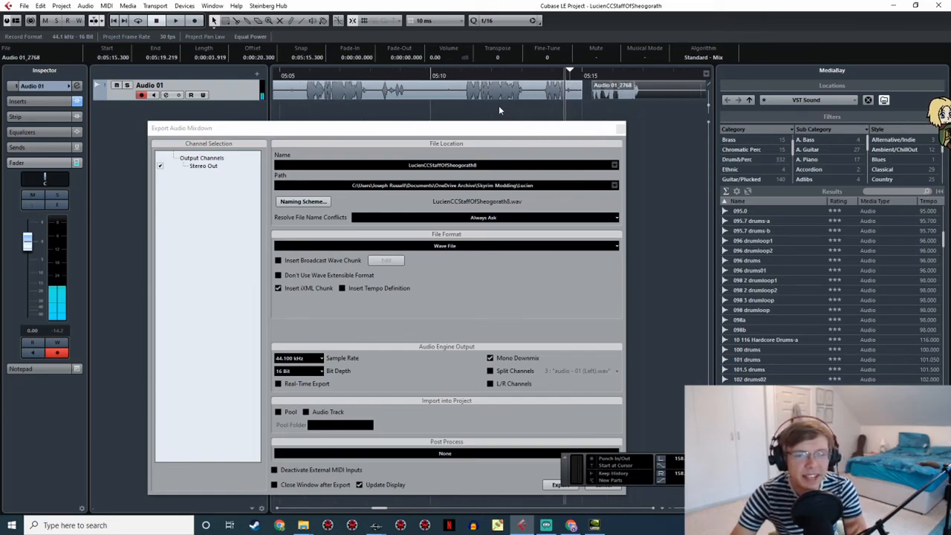
{"action": "left_click", "coordinate": [303, 72]}
{"action": "key", "text": "space"}
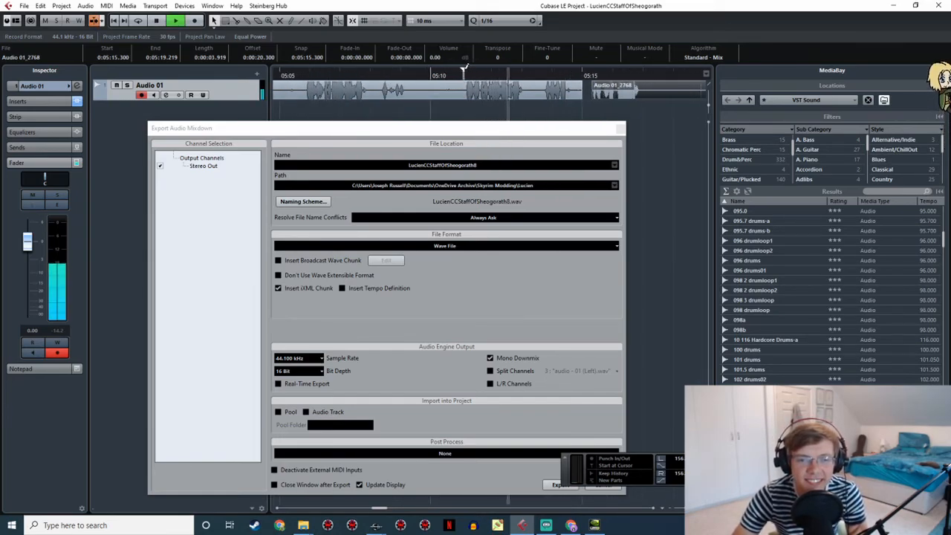
Set the export range over the final take from about 05:11 to 05:17 and export it as LucienCCStaffOfSheogorath9
{"action": "left_click_drag", "start_coordinate": [463, 74], "coordinate": [639, 75]}
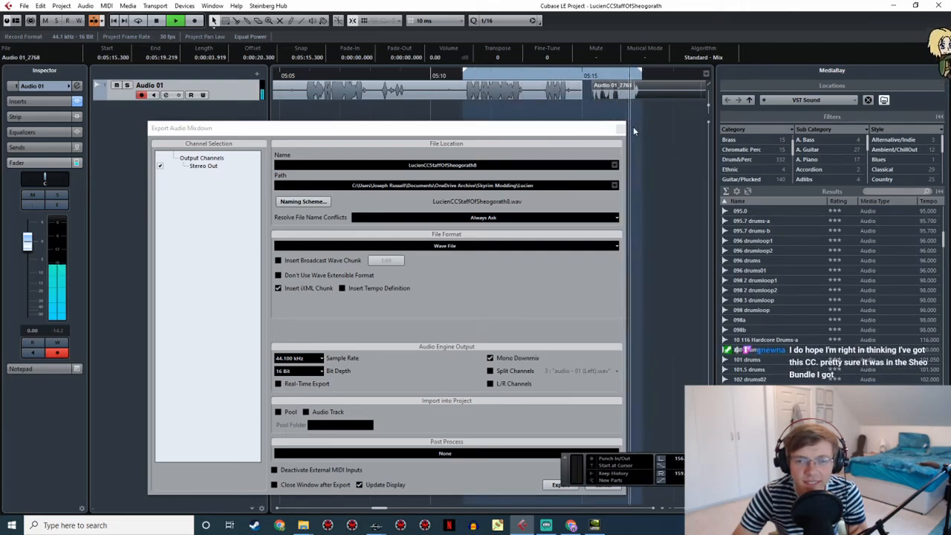
{"action": "key", "text": "space"}
{"action": "left_click", "coordinate": [490, 166]}
{"action": "left_click", "coordinate": [483, 163]}
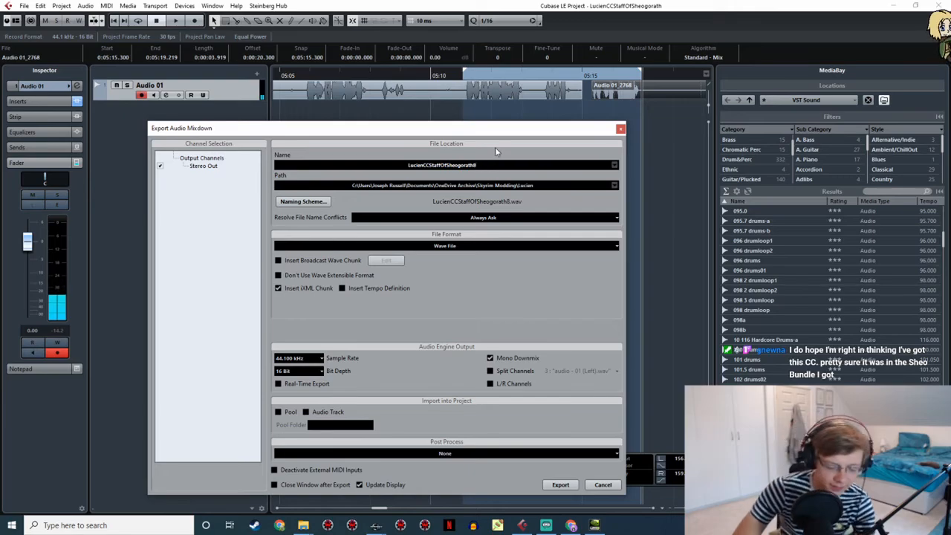
{"action": "left_click", "coordinate": [560, 485]}
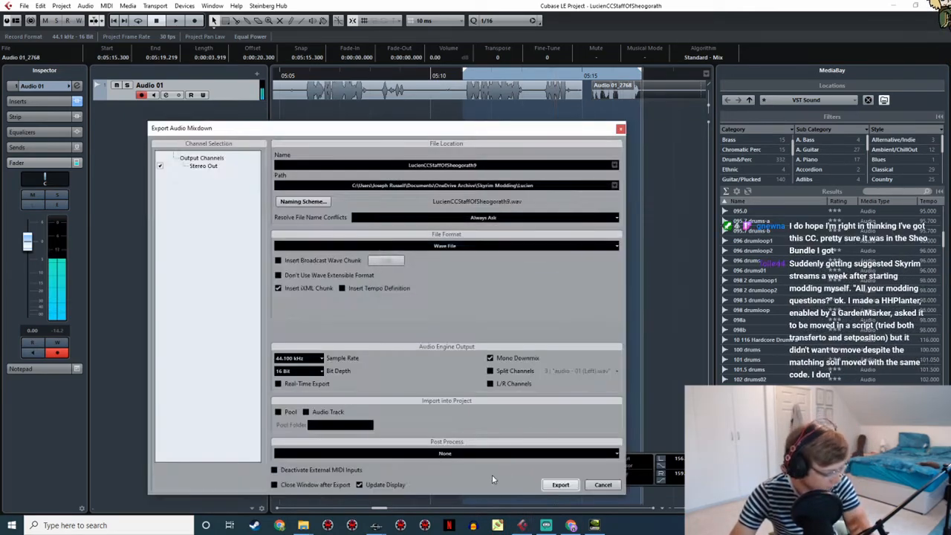
Switch to File Explorer and copy LucienCCStaffOfSheogorath9.wav from the Lucien folder into the patch's JRLucienVoice folder
{"action": "left_click", "coordinate": [300, 525]}
{"action": "left_click", "coordinate": [290, 504]}
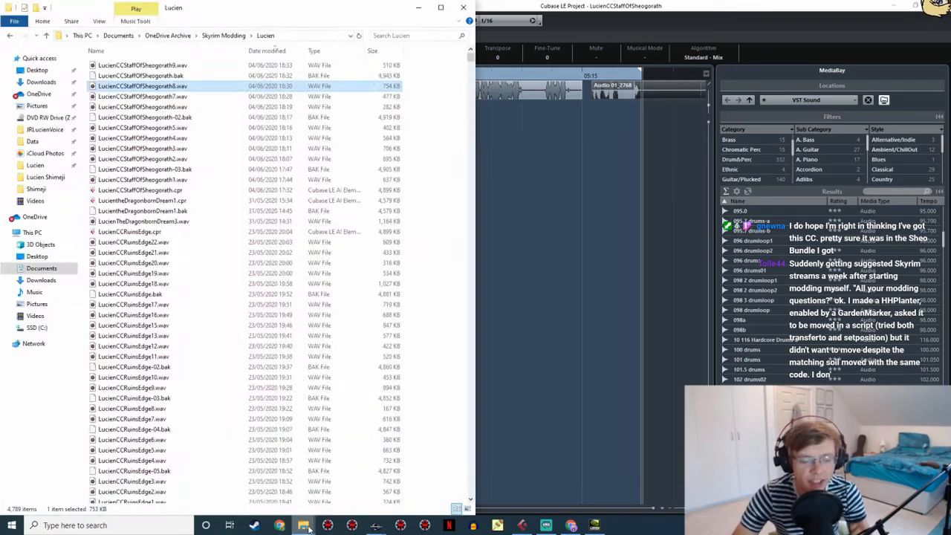
{"action": "left_click", "coordinate": [332, 483]}
{"action": "left_click_drag", "start_coordinate": [187, 69], "coordinate": [615, 288]}
Copy the stick taunt response's voice filename from Creation Kit and rename the new WAV in JRLucienVoice JRLucienCC_JRLucienCCStaff_0000081F_1
{"action": "left_click", "coordinate": [376, 527]}
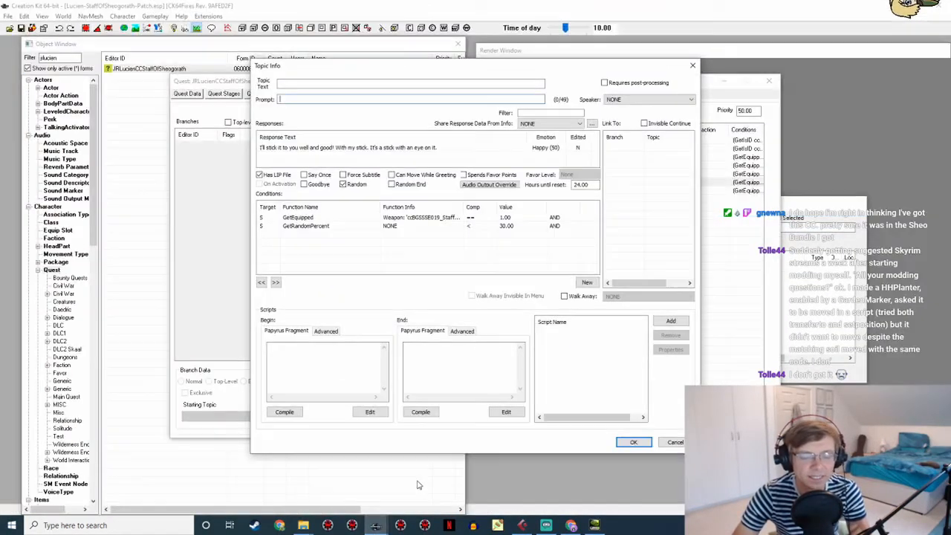
{"action": "double_click", "coordinate": [343, 147]}
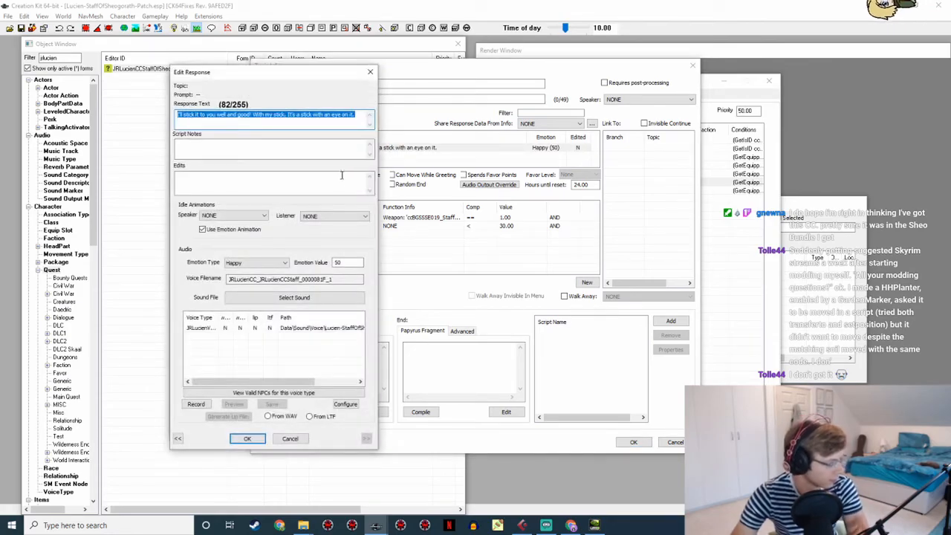
{"action": "left_click_drag", "start_coordinate": [357, 279], "coordinate": [217, 278]}
{"action": "key", "text": "ctrl+c"}
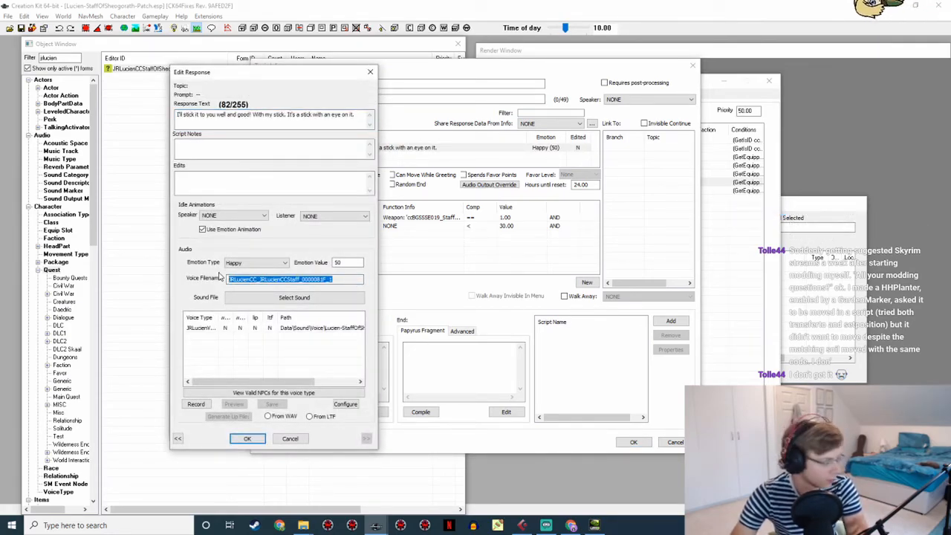
{"action": "key", "text": "alt+Tab"}
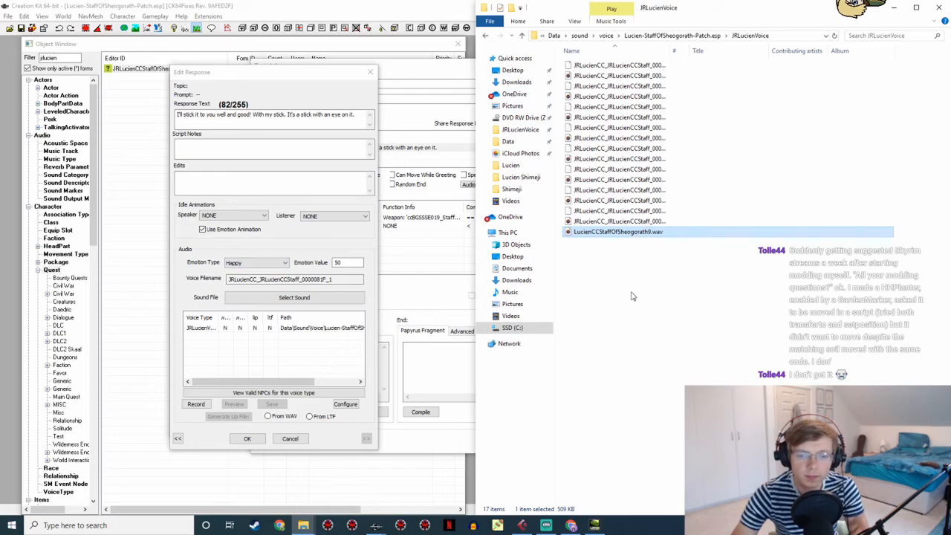
{"action": "key", "text": "F2"}
{"action": "key", "text": "ctrl+v"}
{"action": "key", "text": "Return"}
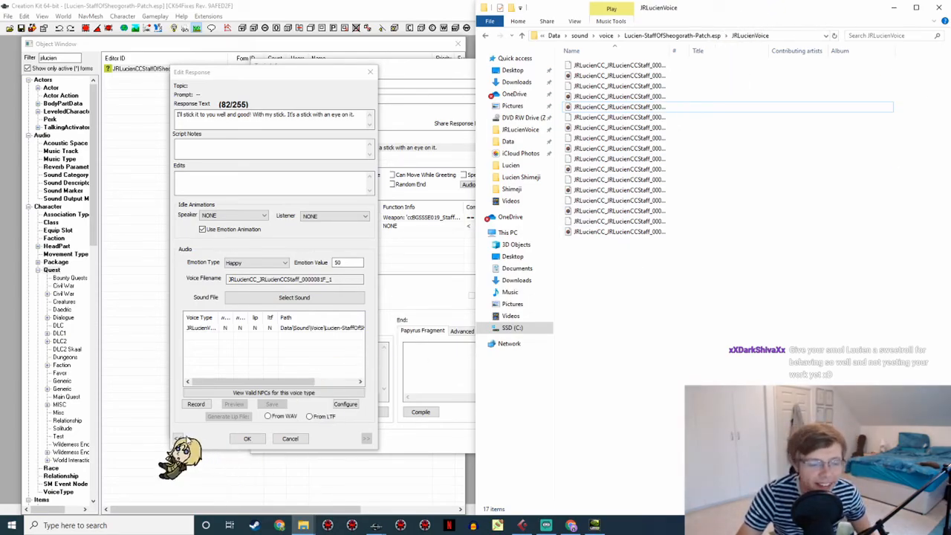
Set the desktop Shimeji mascot's behaviour to Sit and Spin Head
{"action": "right_click", "coordinate": [175, 446]}
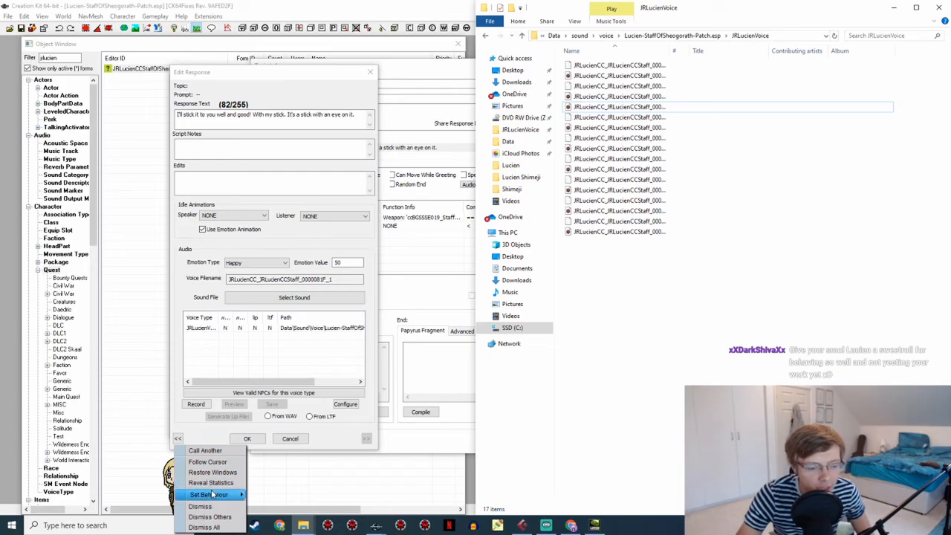
{"action": "mouse_move", "coordinate": [212, 494]}
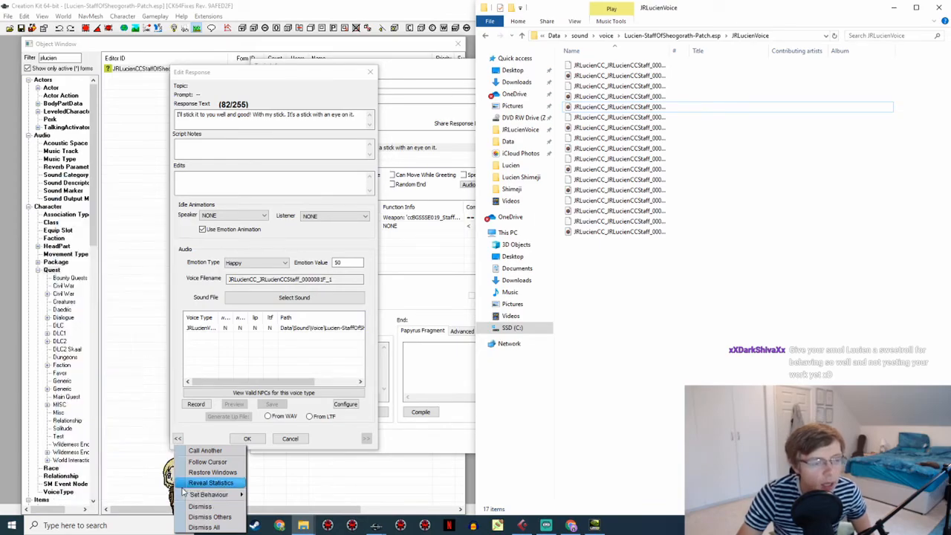
{"action": "mouse_move", "coordinate": [153, 494]}
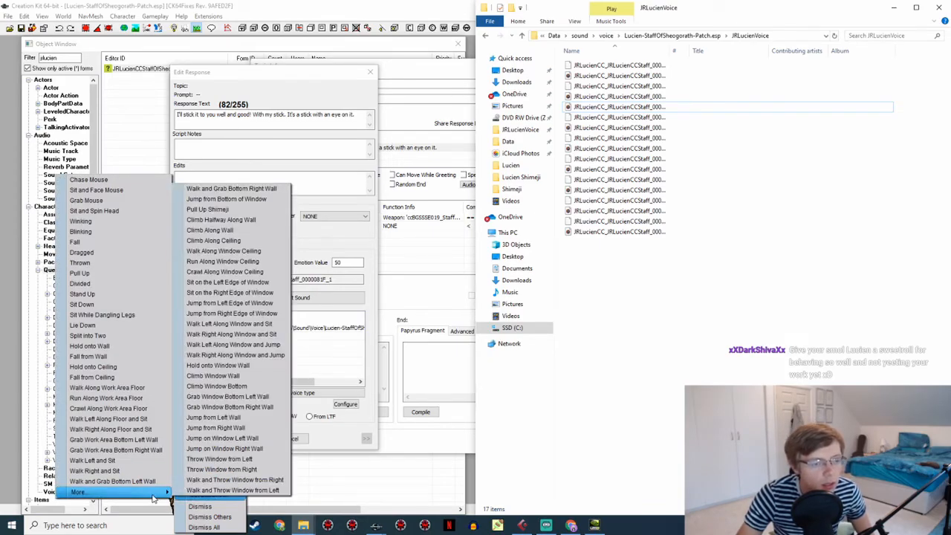
{"action": "left_click", "coordinate": [97, 211]}
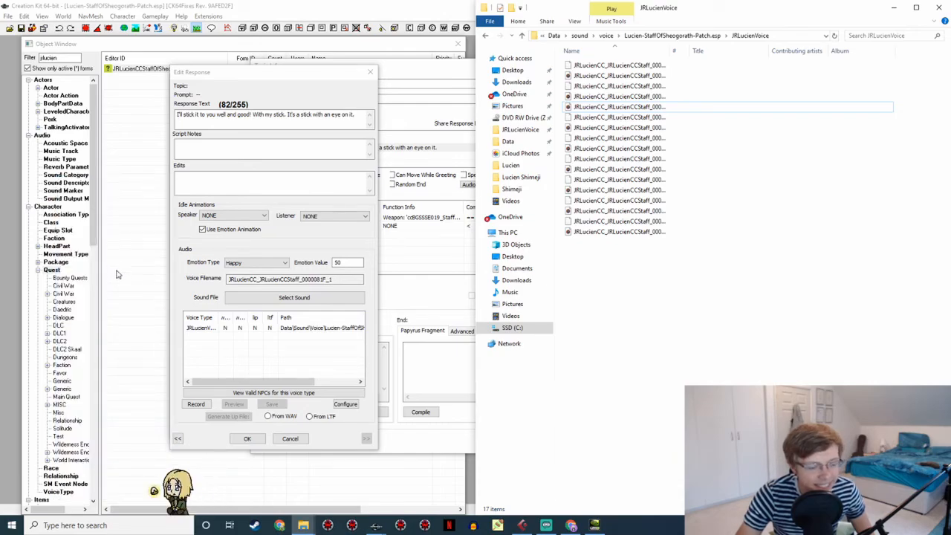
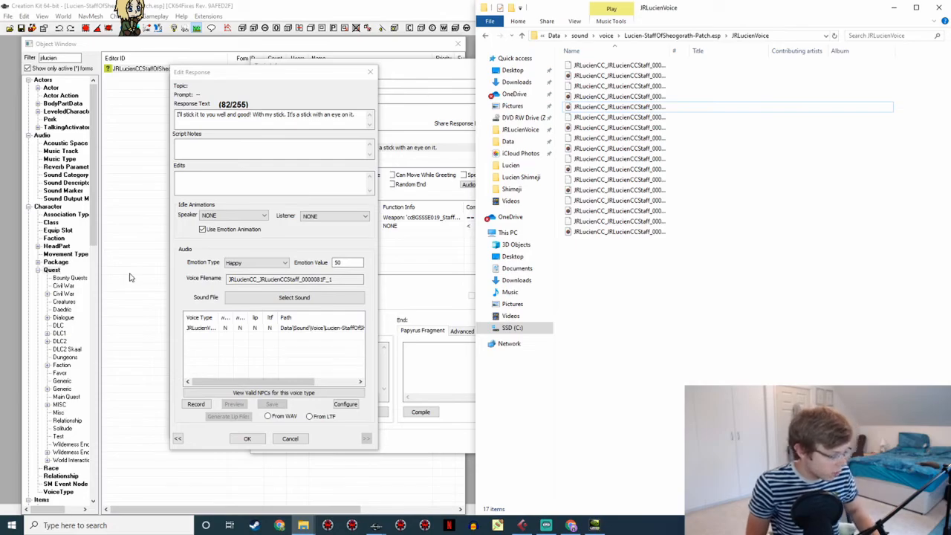
Switch the stream to the Break scene in Streamlabs OBS, restoring Screen With Camera and minimising the program after the break
{"action": "left_click", "coordinate": [545, 526]}
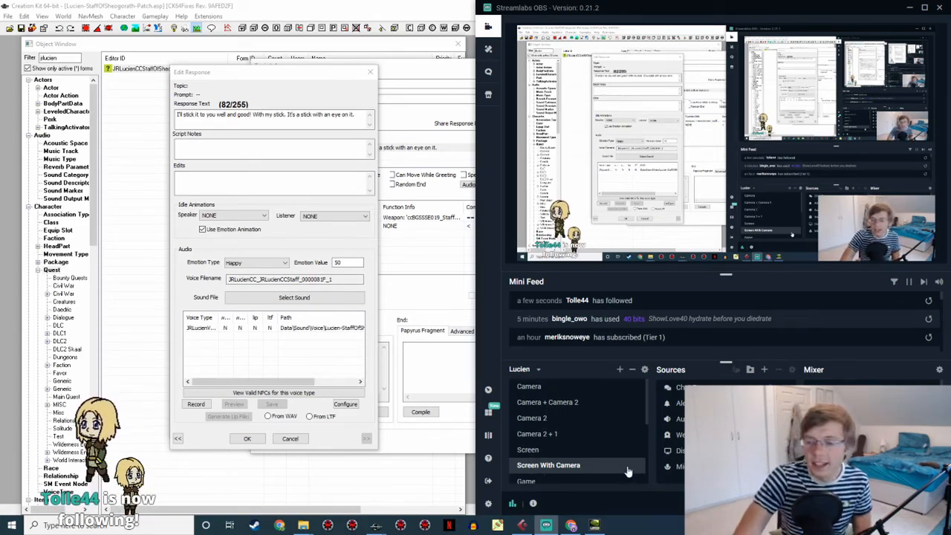
{"action": "scroll", "coordinate": [554, 422], "scroll_direction": "down", "scroll_amount": 1}
{"action": "scroll", "coordinate": [554, 422], "scroll_direction": "down", "scroll_amount": 3}
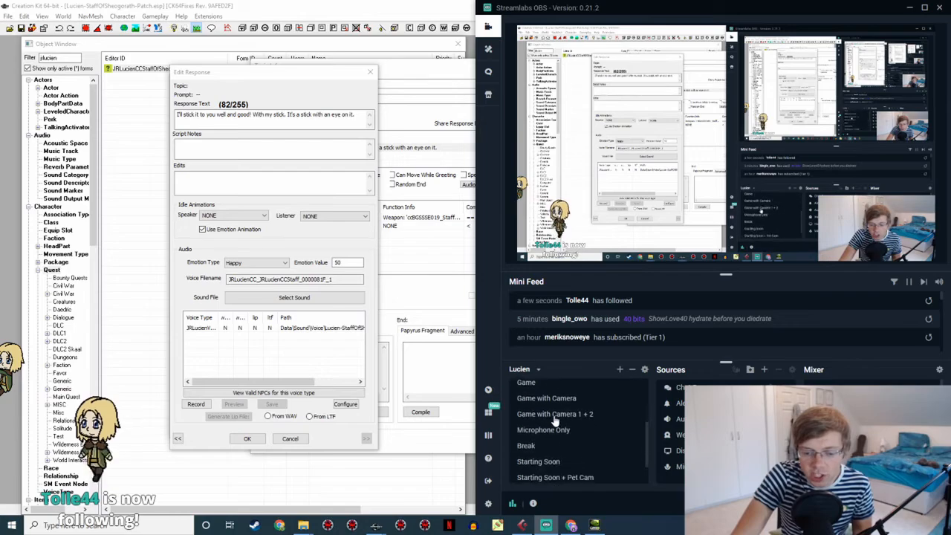
{"action": "left_click", "coordinate": [537, 446]}
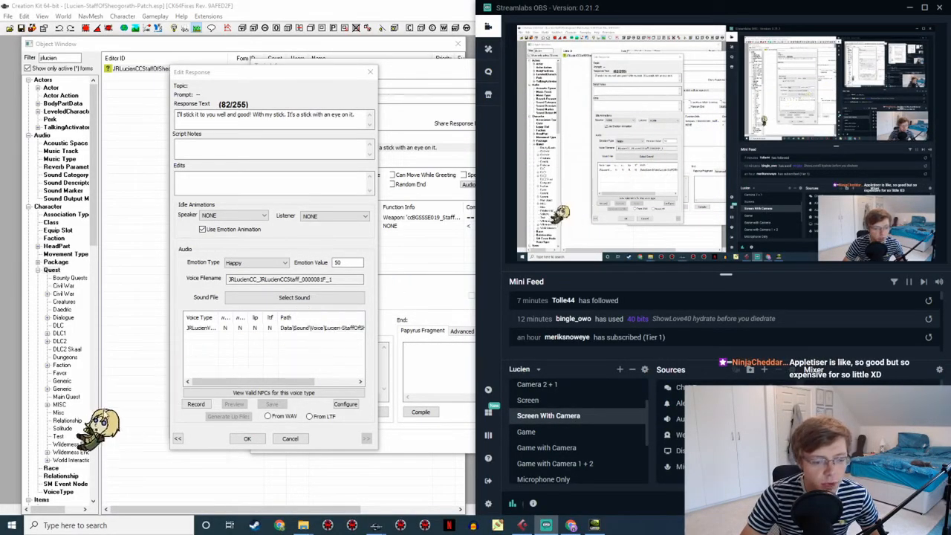
{"action": "left_click", "coordinate": [911, 9]}
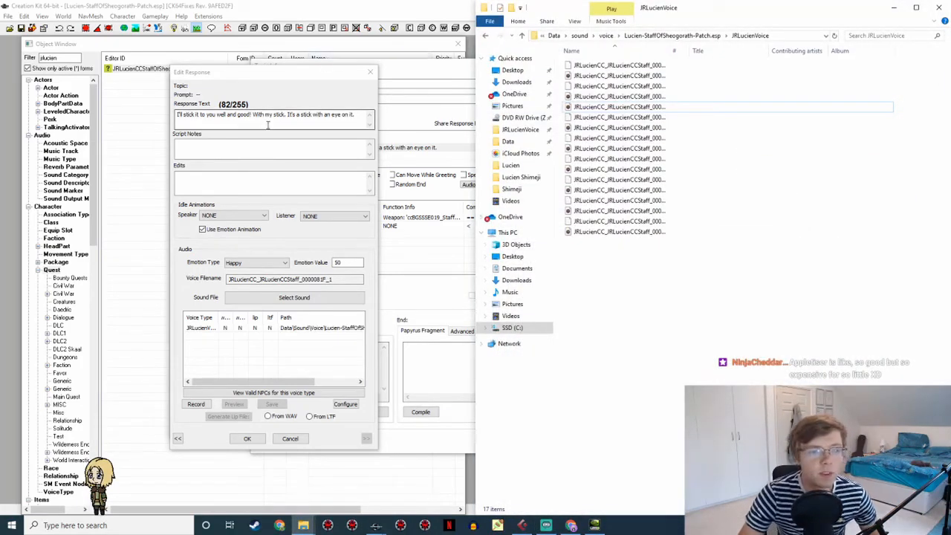
Refresh the stick taunt response, generate its lip file from the WAV, and save the response and topic info
{"action": "left_click", "coordinate": [248, 440]}
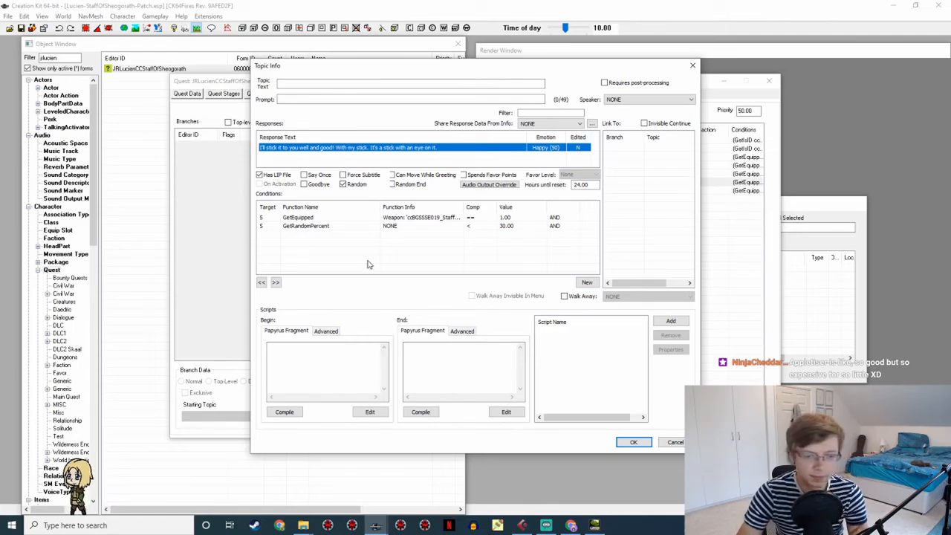
{"action": "double_click", "coordinate": [374, 148]}
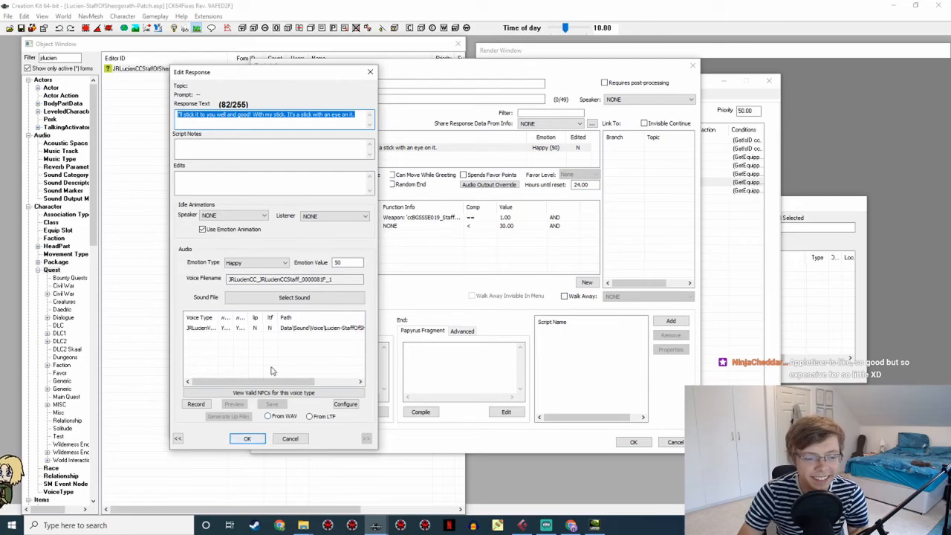
{"action": "left_click", "coordinate": [283, 327]}
{"action": "left_click", "coordinate": [281, 417]}
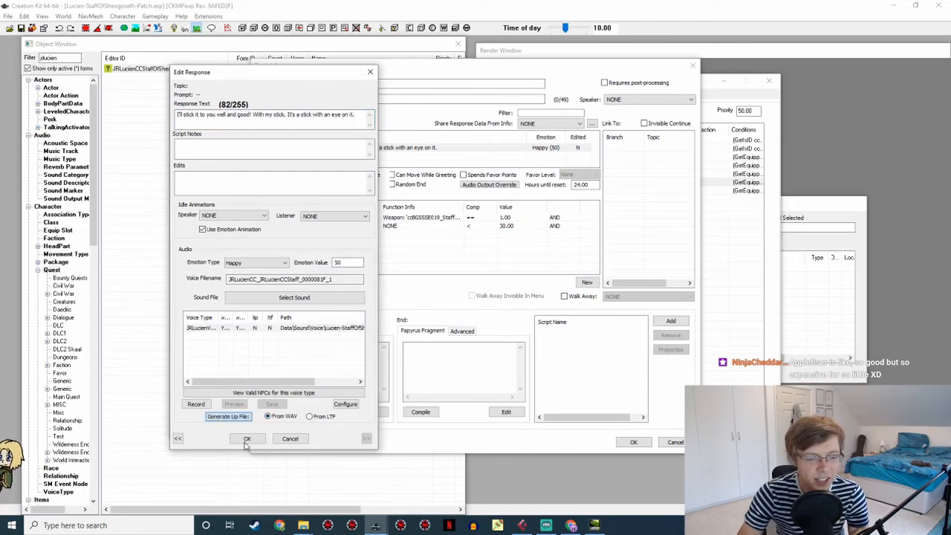
{"action": "left_click", "coordinate": [246, 439]}
{"action": "left_click", "coordinate": [633, 442]}
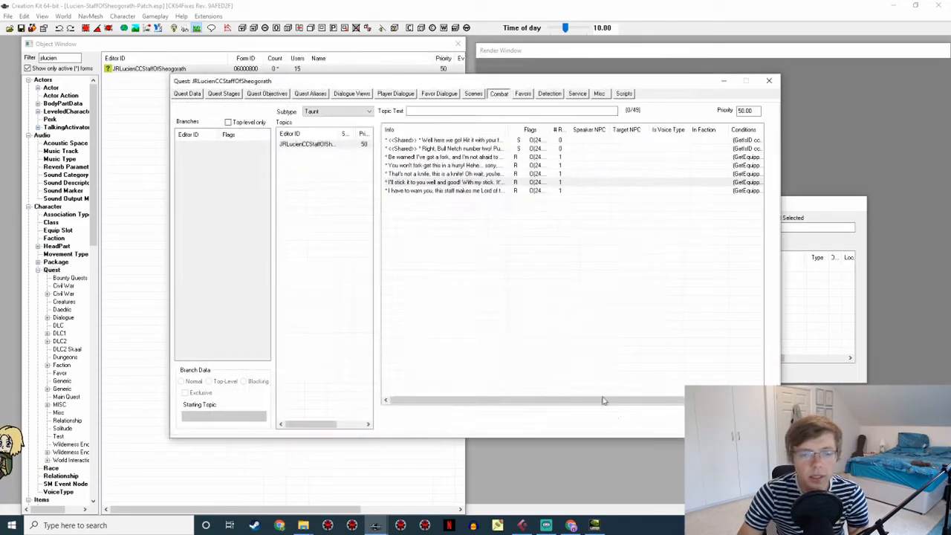
Open the "I have to warn you, this staff makes me Lord..." taunt response and start recording it in Cubase, returning to Creation Kit for the text
{"action": "double_click", "coordinate": [438, 191]}
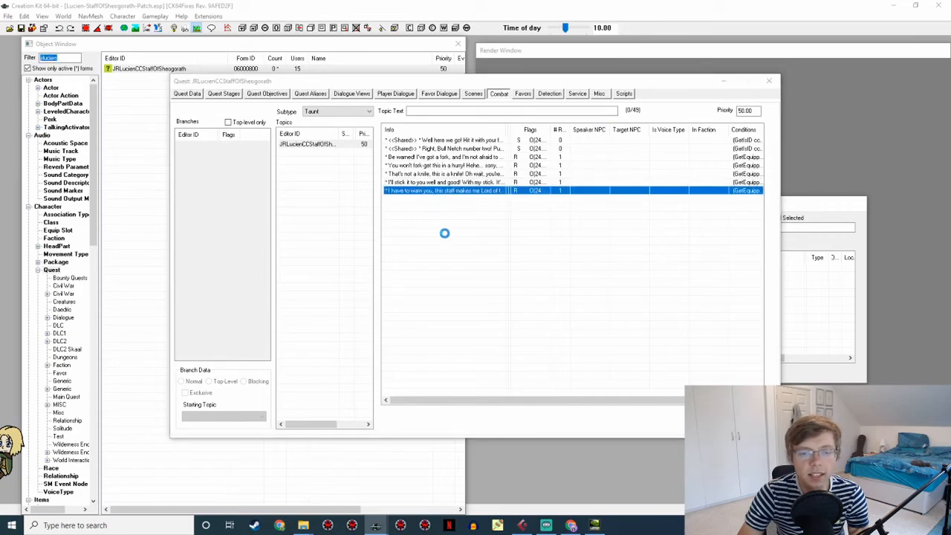
{"action": "double_click", "coordinate": [377, 149]}
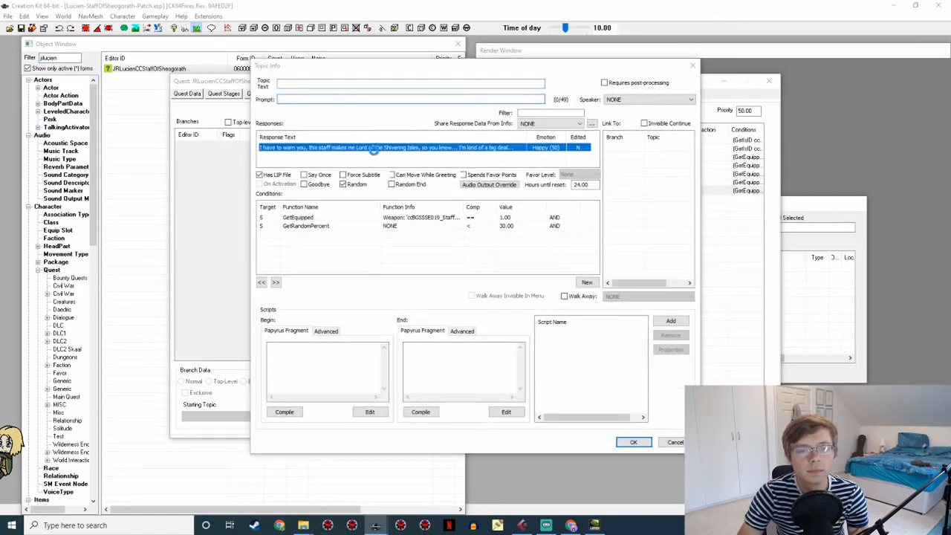
{"action": "left_click", "coordinate": [523, 525]}
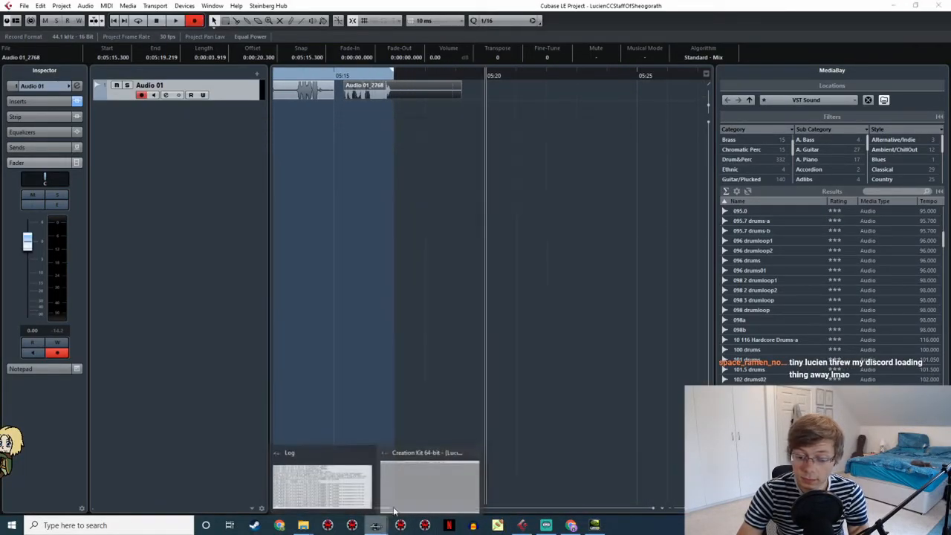
{"action": "left_click", "coordinate": [454, 487]}
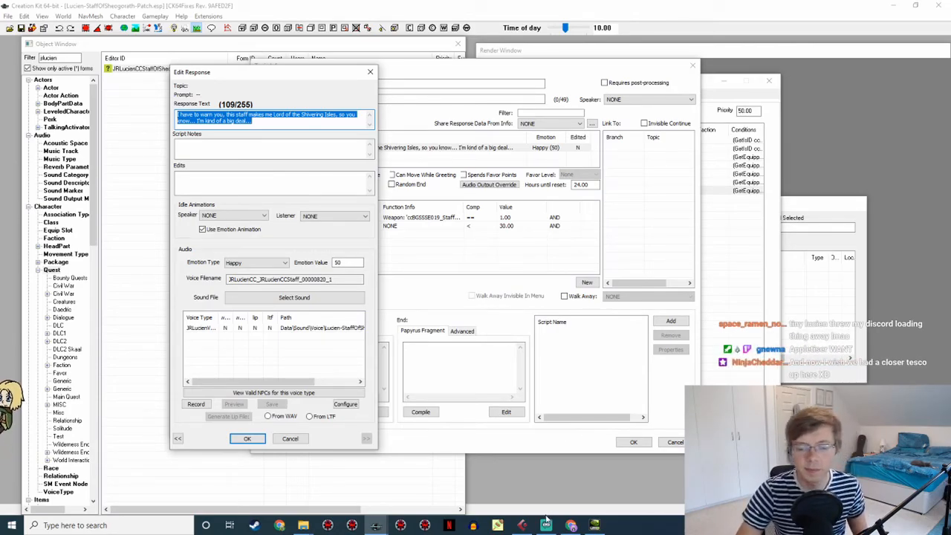
Switch to Cubase, stop recording, play back the new take, and set the export range over its speech, about 05:21.5 to 05:27.5
{"action": "left_click", "coordinate": [522, 526]}
{"action": "key", "text": "space"}
{"action": "middle_click_drag", "start_coordinate": [412, 103], "coordinate": [687, 108]}
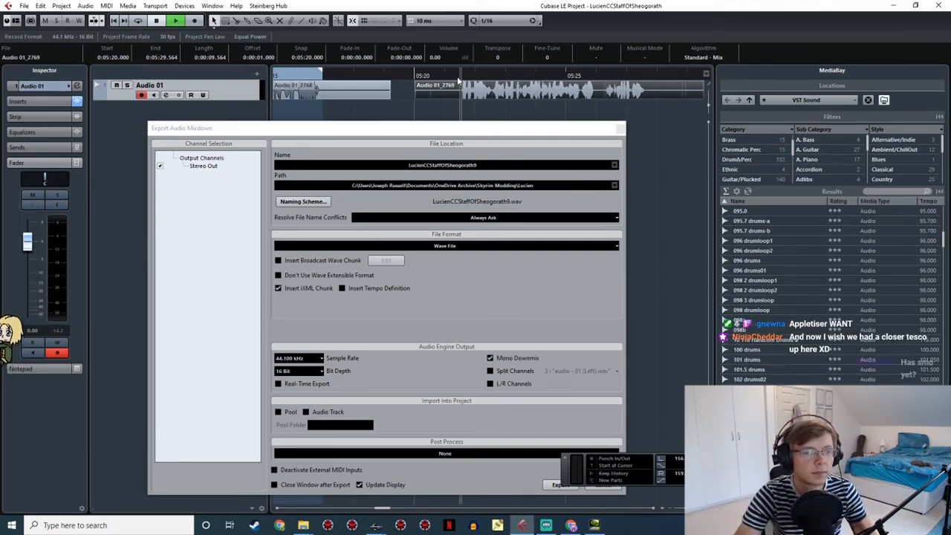
{"action": "key", "text": "space"}
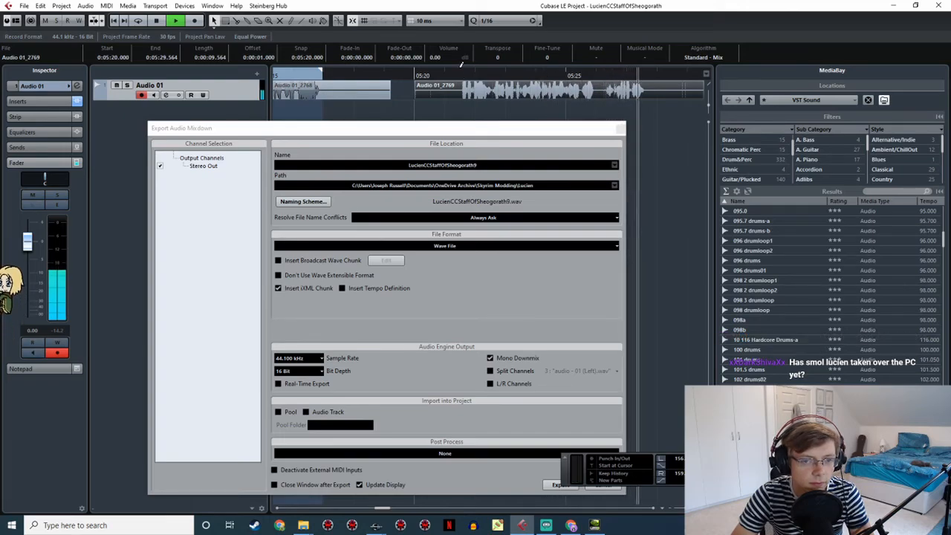
{"action": "left_click_drag", "start_coordinate": [460, 70], "coordinate": [647, 121]}
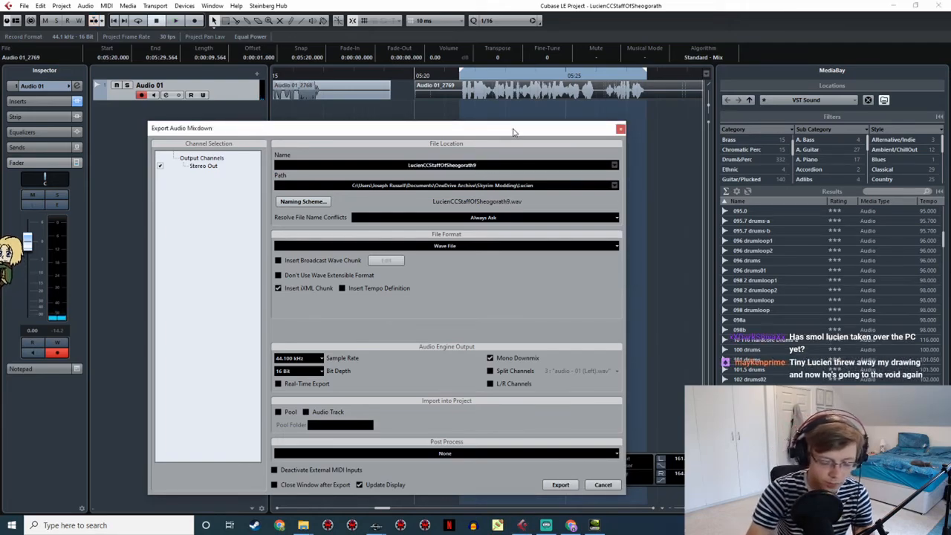
Export the marked range as a mono WAV mixdown named LucienCCStaffOfSheogorath10
{"action": "key", "text": "BackSpace"}
{"action": "type", "text": "10"}
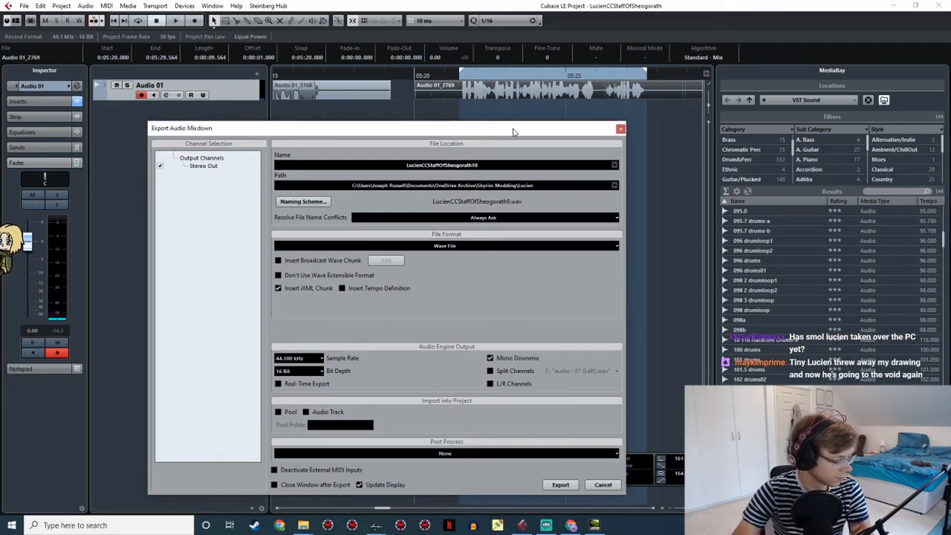
{"action": "left_click", "coordinate": [561, 485]}
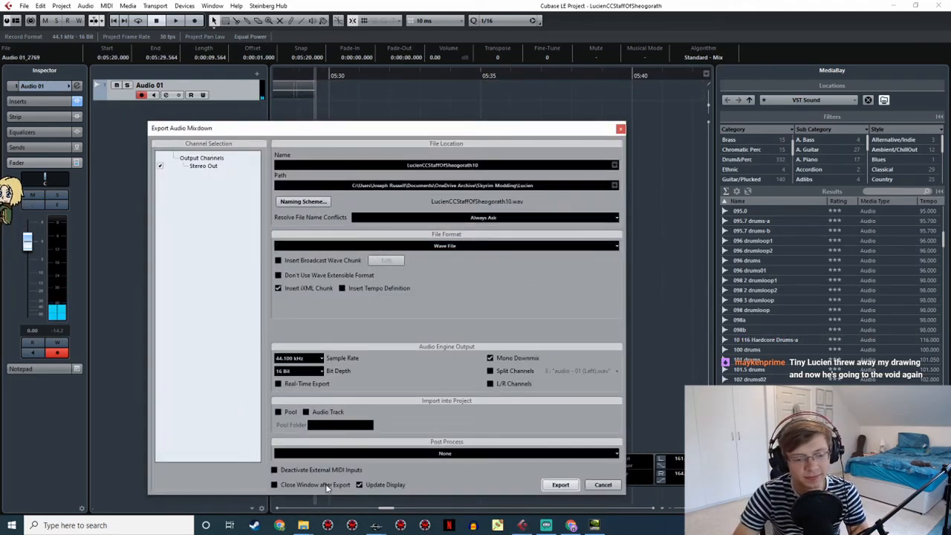
Switch to File Explorer and copy LucienCCStaffOfSheogorath10.wav from the Lucien folder into the patch's JRLucienVoice folder
{"action": "left_click", "coordinate": [304, 525]}
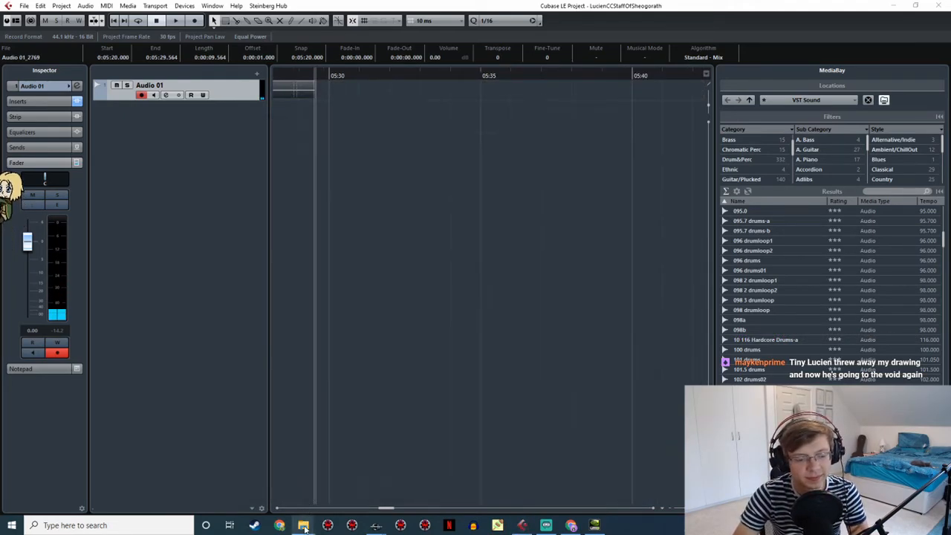
{"action": "left_click", "coordinate": [279, 487]}
{"action": "left_click", "coordinate": [304, 525]}
{"action": "left_click", "coordinate": [334, 490]}
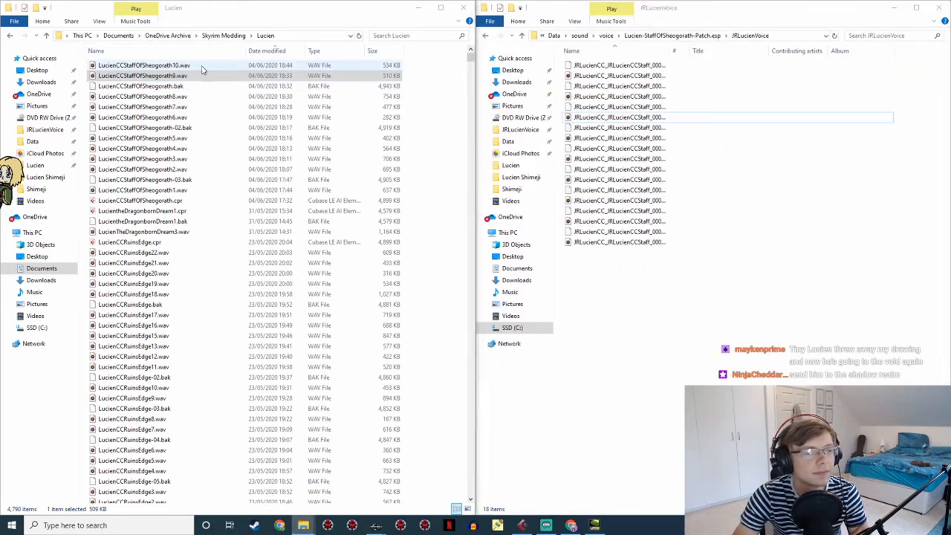
{"action": "left_click_drag", "start_coordinate": [186, 66], "coordinate": [730, 327]}
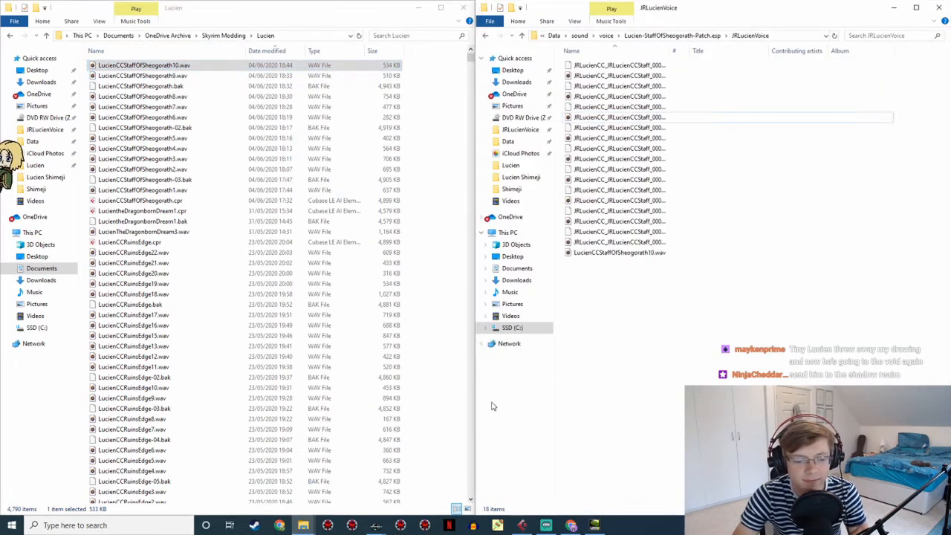
Copy the open taunt response's voice filename from Creation Kit and rename the new WAV in JRLucienVoice JRLucienCC_JRLucienCCStaff_00000820_1
{"action": "mouse_move", "coordinate": [376, 526]}
{"action": "left_click", "coordinate": [413, 487]}
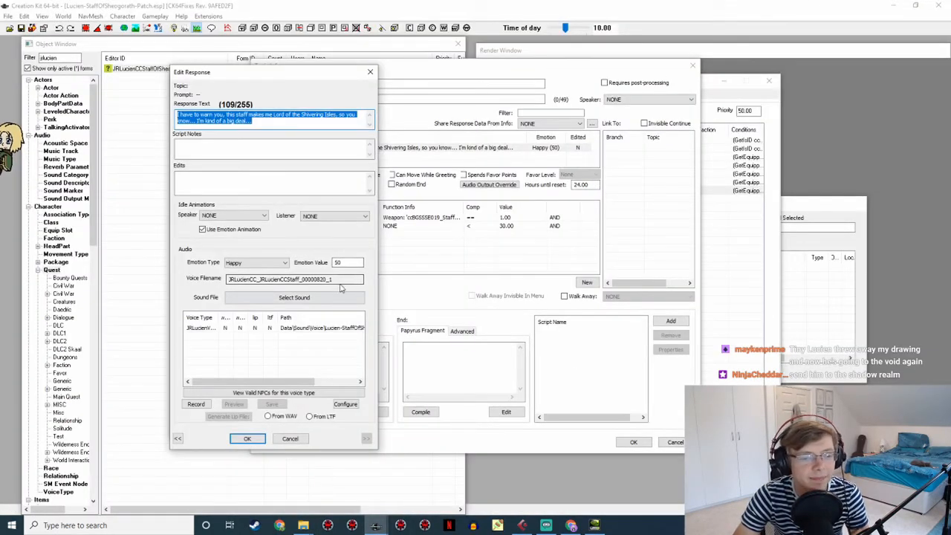
{"action": "left_click_drag", "start_coordinate": [335, 280], "coordinate": [228, 280]}
{"action": "key", "text": "ctrl+c"}
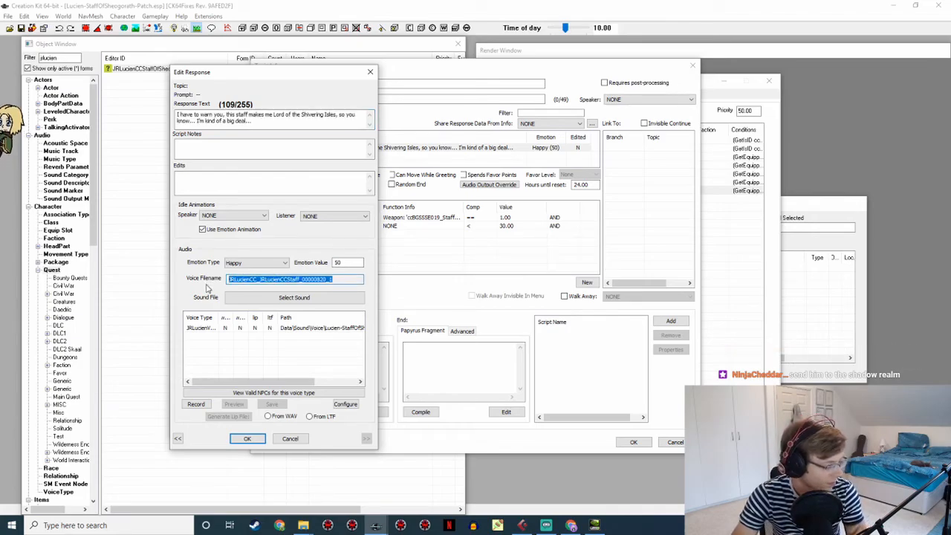
{"action": "key", "text": "alt+Tab"}
{"action": "left_click", "coordinate": [635, 253]}
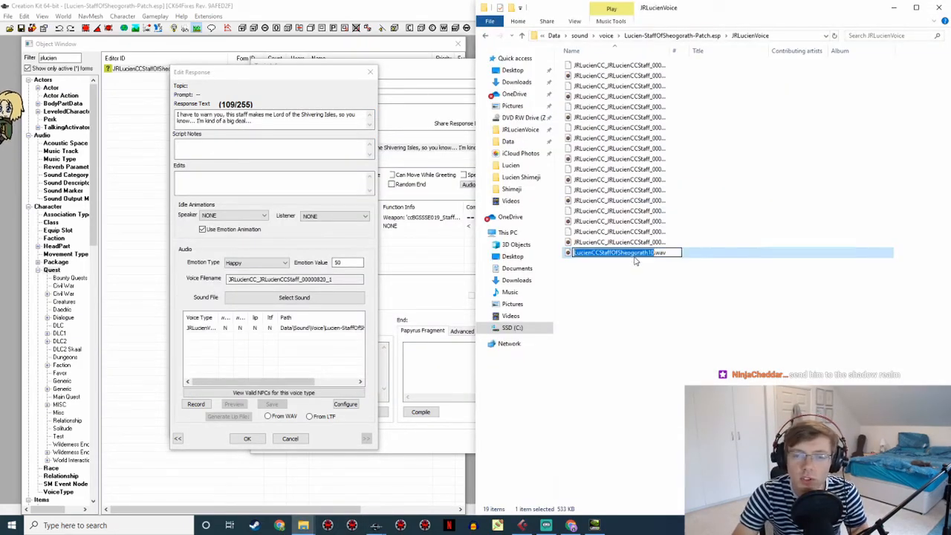
{"action": "key", "text": "ctrl+v"}
{"action": "key", "text": "Return"}
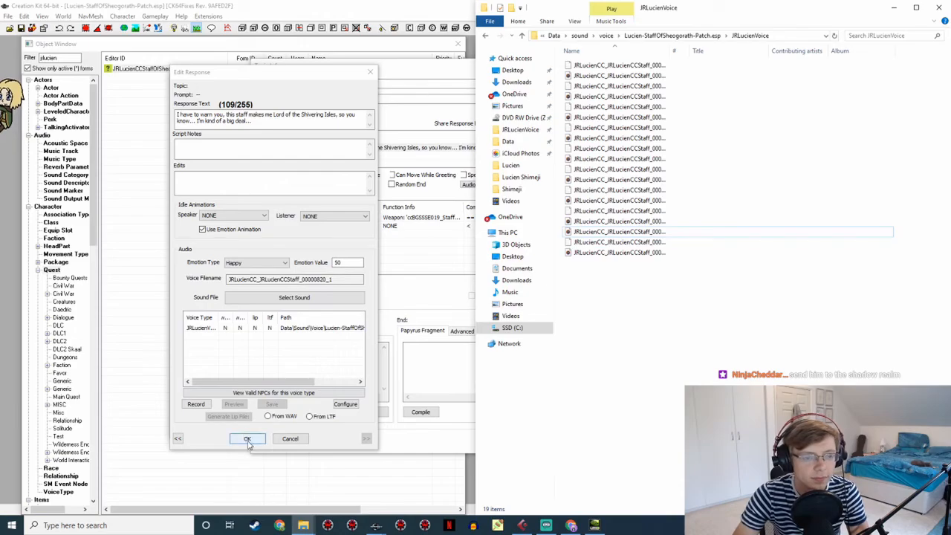
Reopen the Lord of the Shivering Isles taunt response, generate its lip file from the WAV, and save the response and topic info
{"action": "left_click", "coordinate": [247, 438]}
{"action": "double_click", "coordinate": [335, 150]}
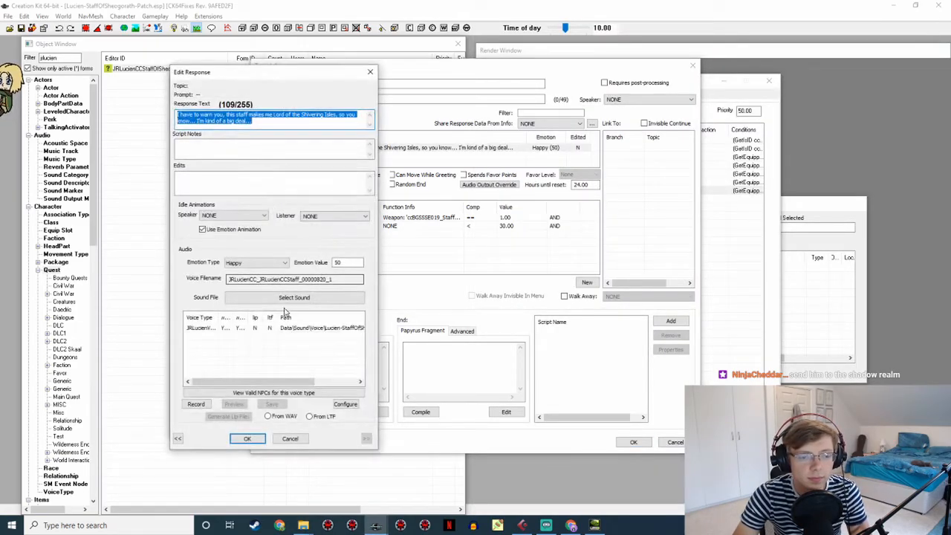
{"action": "left_click", "coordinate": [281, 331]}
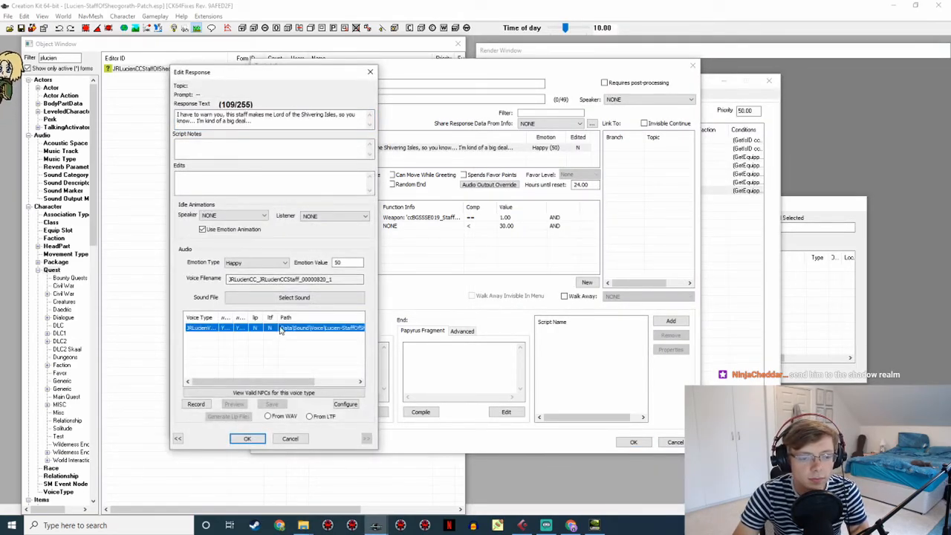
{"action": "left_click", "coordinate": [268, 416]}
{"action": "left_click", "coordinate": [228, 416]}
{"action": "left_click", "coordinate": [247, 438]}
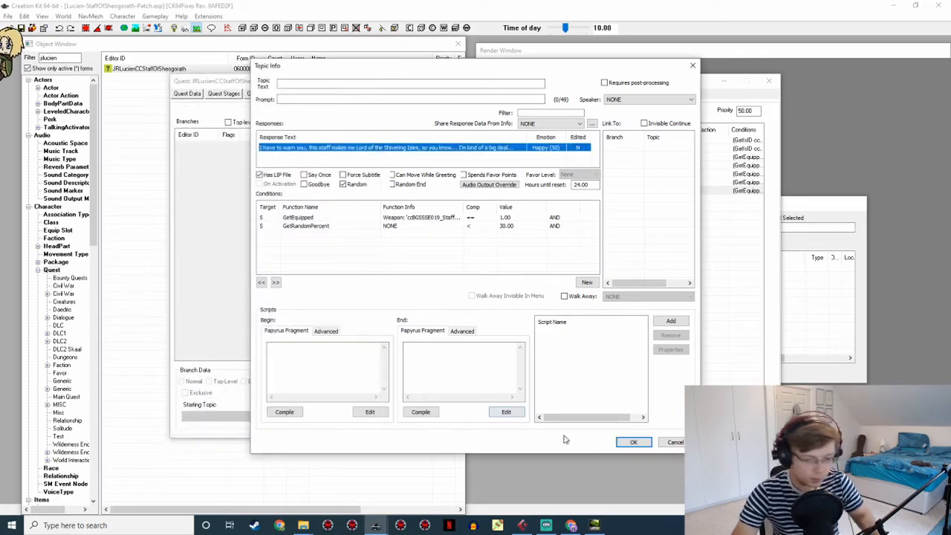
{"action": "left_click", "coordinate": [633, 442]}
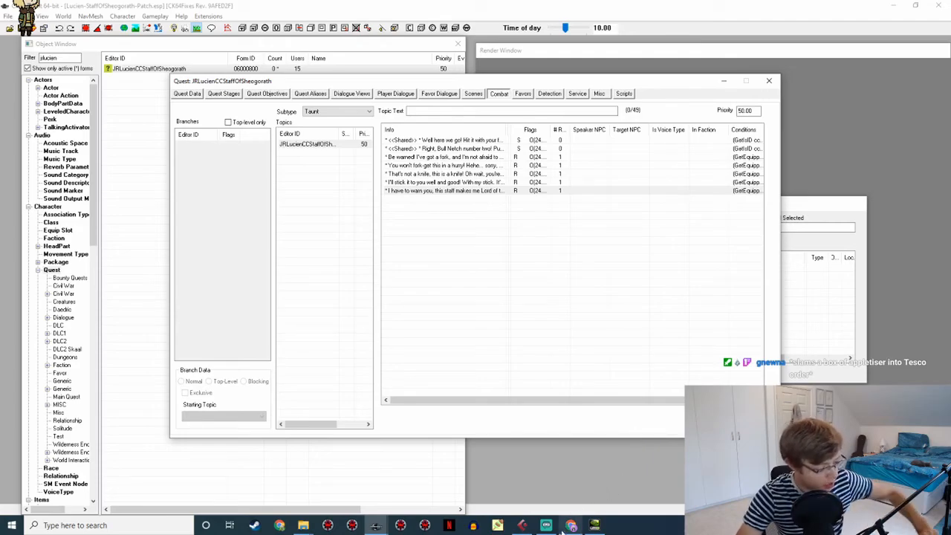
Check the quest's Detection and Misc topics, then open the Hello response "I'm not sure I'm entirely confident fighting with a fork" for editing
{"action": "left_click", "coordinate": [551, 95]}
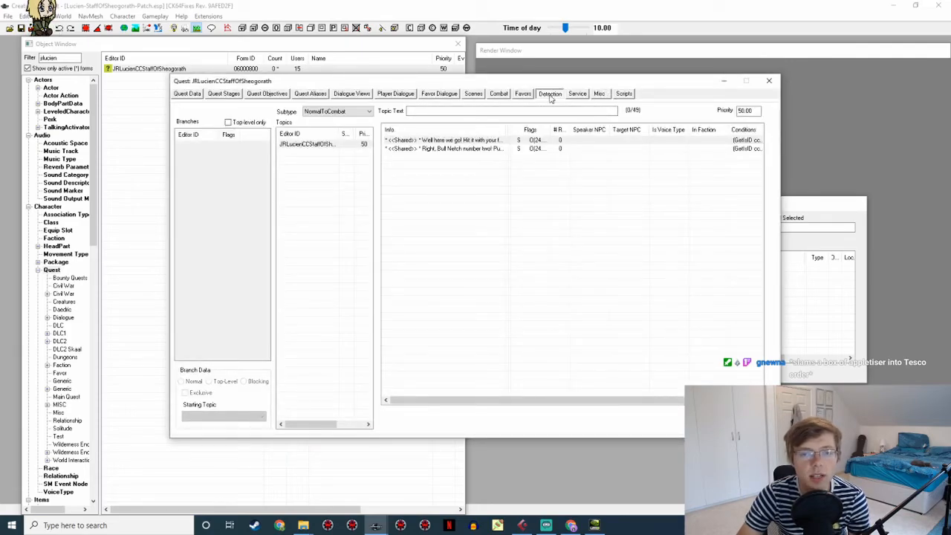
{"action": "left_click", "coordinate": [599, 94]}
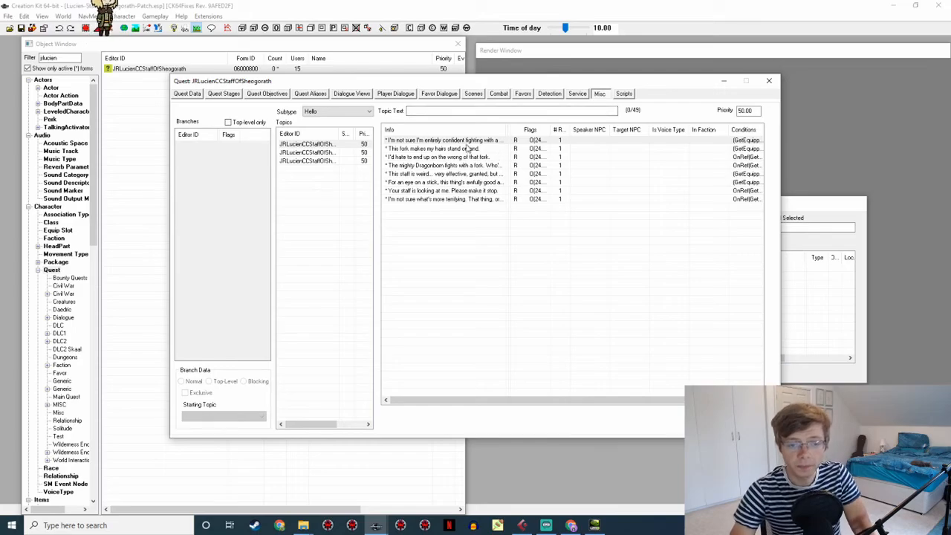
{"action": "left_click", "coordinate": [322, 152]}
{"action": "left_click", "coordinate": [322, 160]}
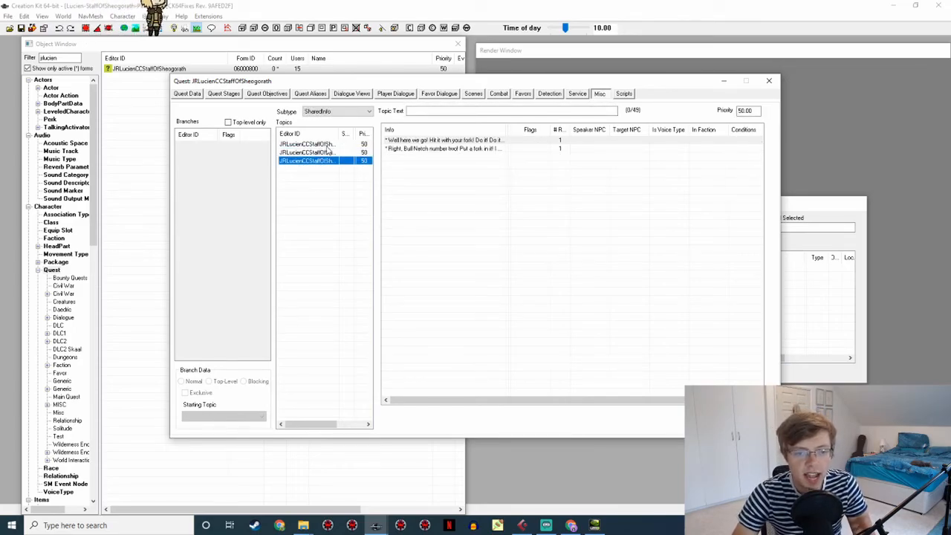
{"action": "left_click", "coordinate": [314, 144]}
{"action": "left_click", "coordinate": [410, 140]}
{"action": "double_click", "coordinate": [409, 141]}
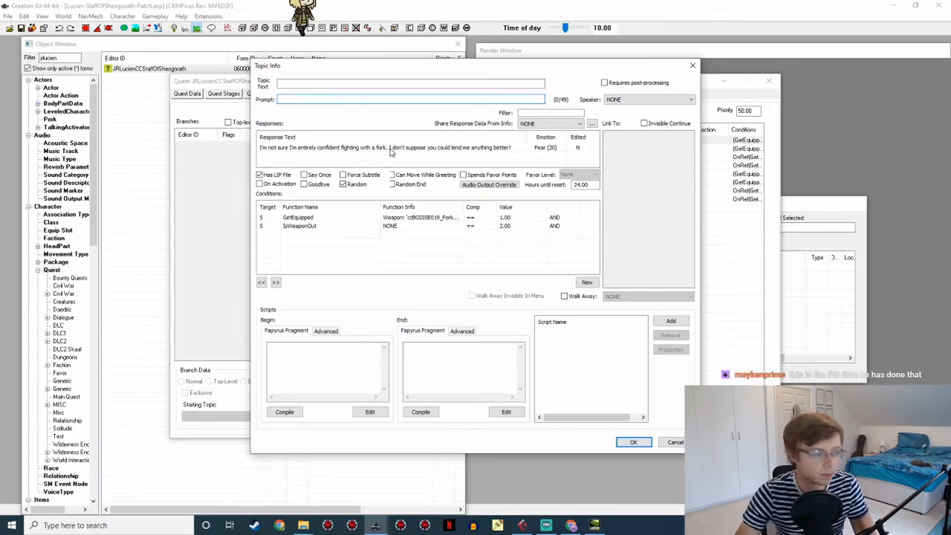
{"action": "double_click", "coordinate": [391, 149]}
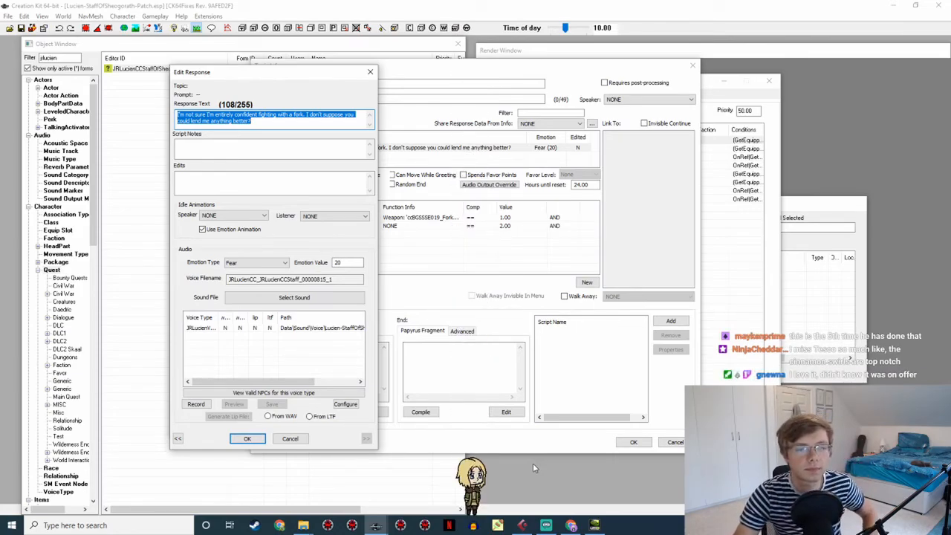
Start recording the fork Hello line in Cubase and return to Creation Kit to read its response text
{"action": "left_click", "coordinate": [524, 526]}
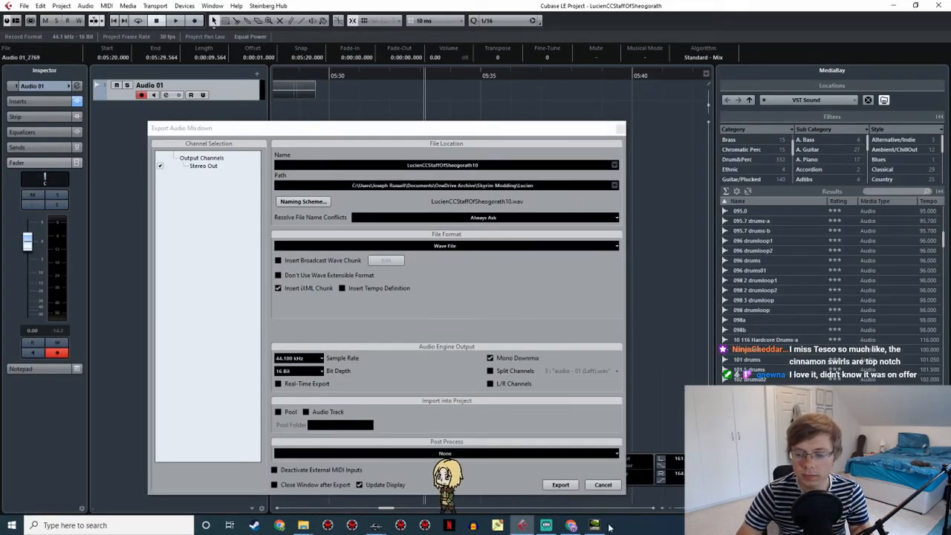
{"action": "left_click", "coordinate": [817, 480]}
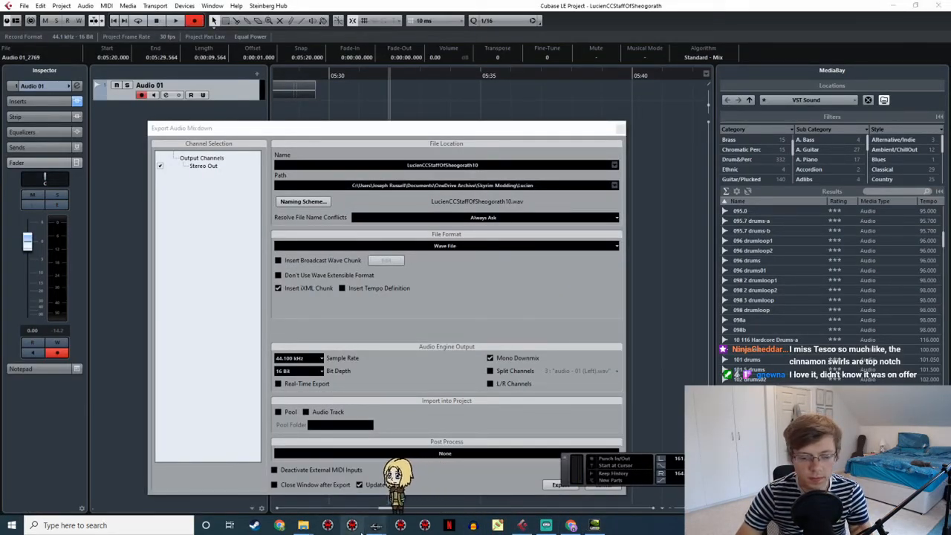
{"action": "left_click", "coordinate": [380, 529]}
{"action": "left_click", "coordinate": [435, 483]}
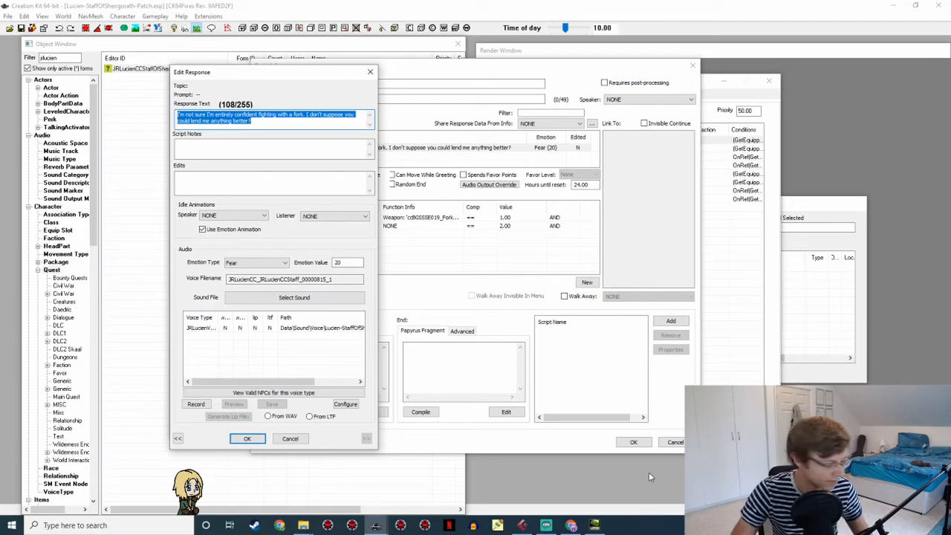
Switch to Cubase, stop recording, and play back the end of the new fork Hello take
{"action": "left_click", "coordinate": [523, 525]}
{"action": "left_click", "coordinate": [287, 76]}
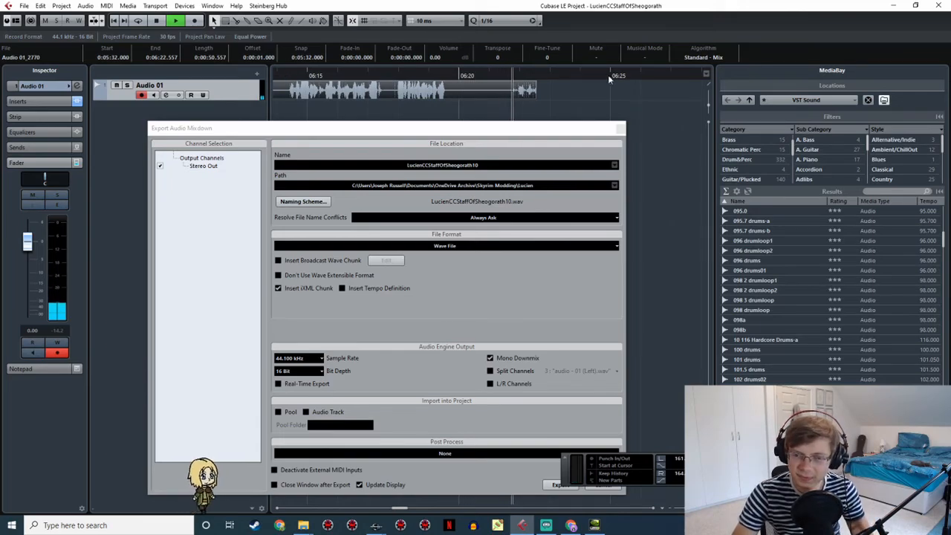
{"action": "key", "text": "space"}
Start another recording of the fork Hello line at about 06:24 and return to Creation Kit to read the response text
{"action": "left_click", "coordinate": [581, 74]}
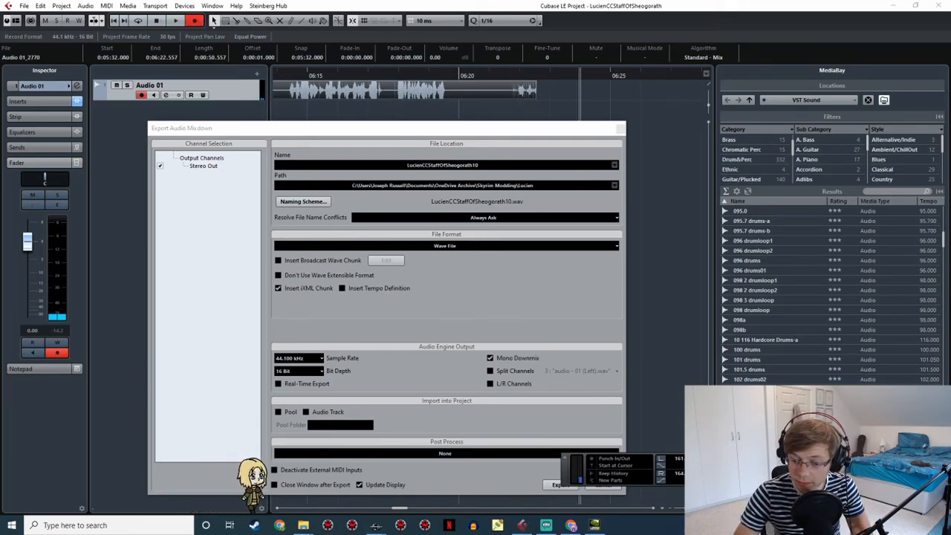
{"action": "mouse_move", "coordinate": [377, 526]}
{"action": "left_click", "coordinate": [439, 493]}
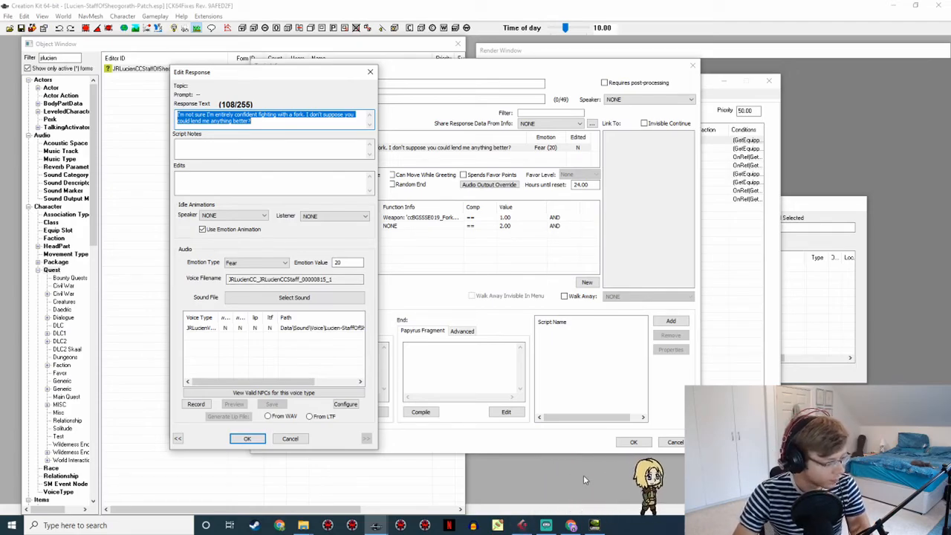
Switch to Cubase, start another take of the fork Hello line at 06:40, and return to Creation Kit to read the response text
{"action": "left_click", "coordinate": [523, 526]}
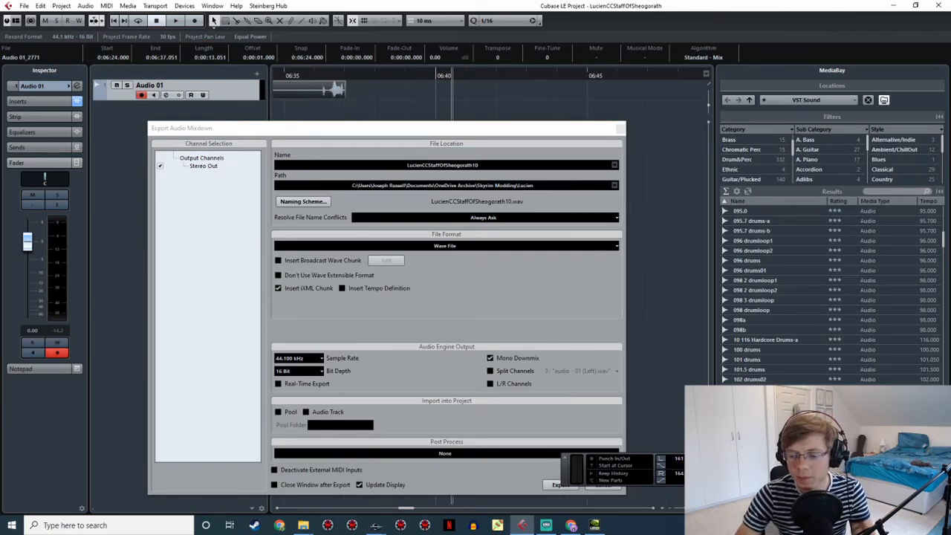
{"action": "mouse_move", "coordinate": [376, 525]}
{"action": "left_click", "coordinate": [429, 488]}
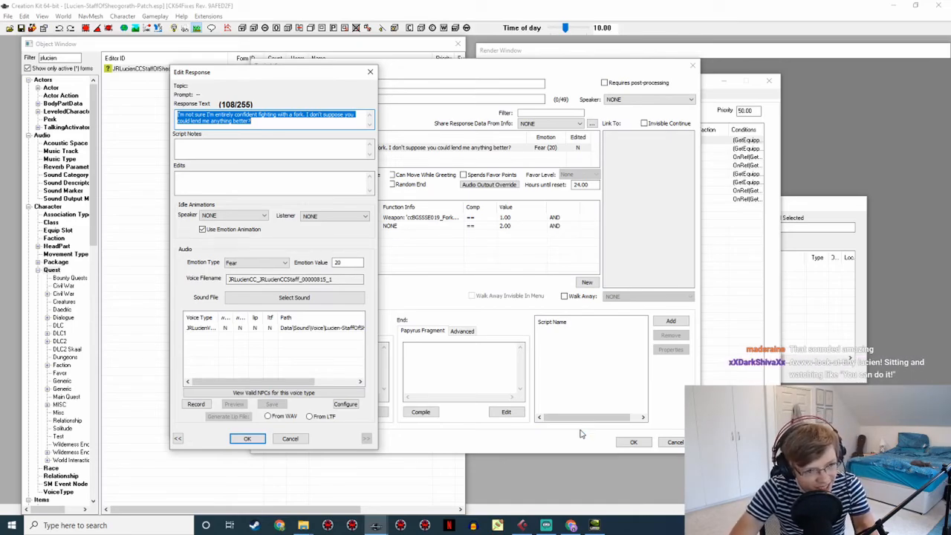
Switch to Cubase, stop recording, and play back the takes starting at 06:24 and 06:40 to compare them
{"action": "left_click", "coordinate": [522, 525]}
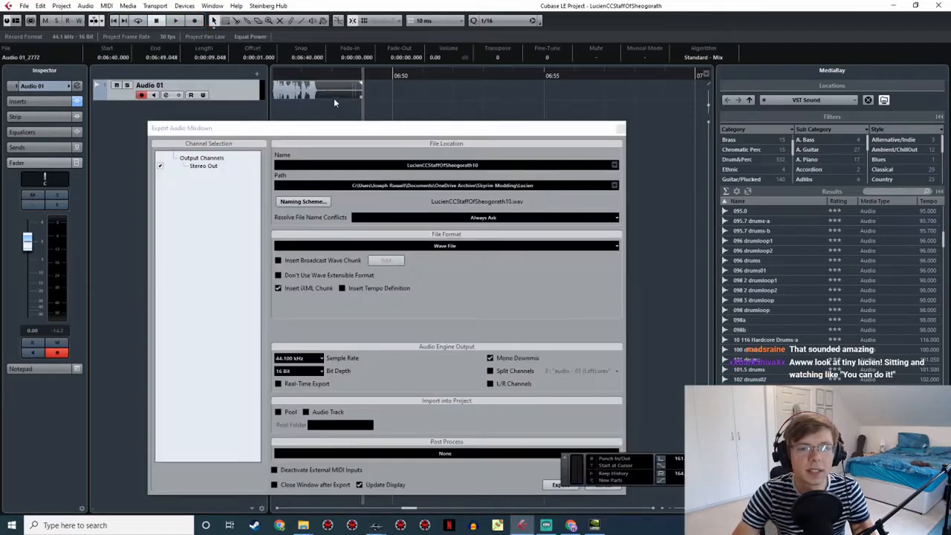
{"action": "middle_click_drag", "start_coordinate": [571, 121], "coordinate": [624, 118]}
{"action": "middle_click_drag", "start_coordinate": [280, 113], "coordinate": [505, 112]}
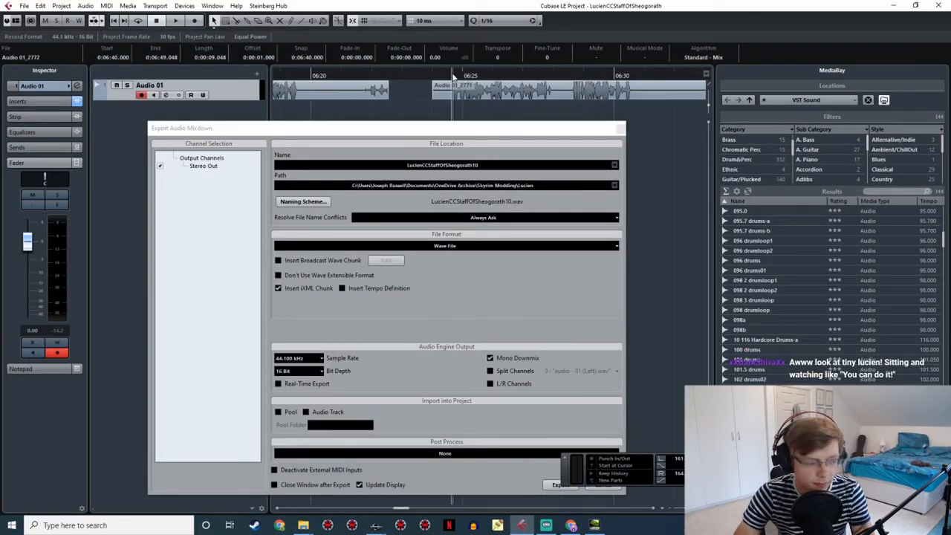
{"action": "key", "text": "space"}
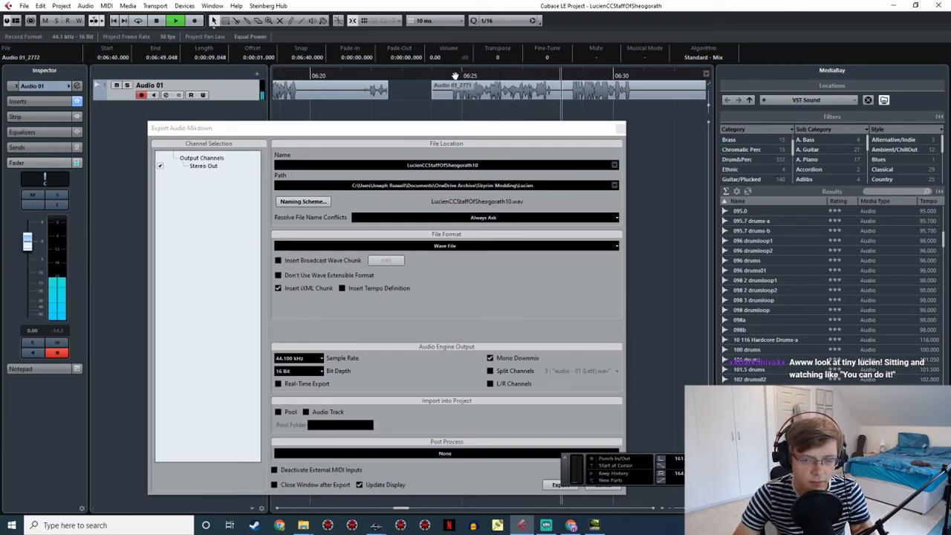
{"action": "left_click_drag", "start_coordinate": [455, 76], "coordinate": [345, 77]}
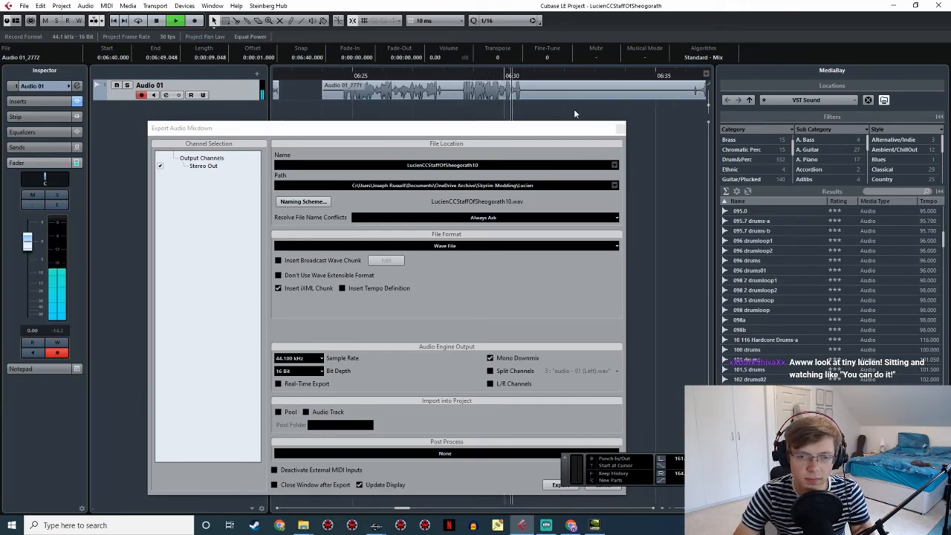
{"action": "middle_click_drag", "start_coordinate": [574, 111], "coordinate": [323, 111]}
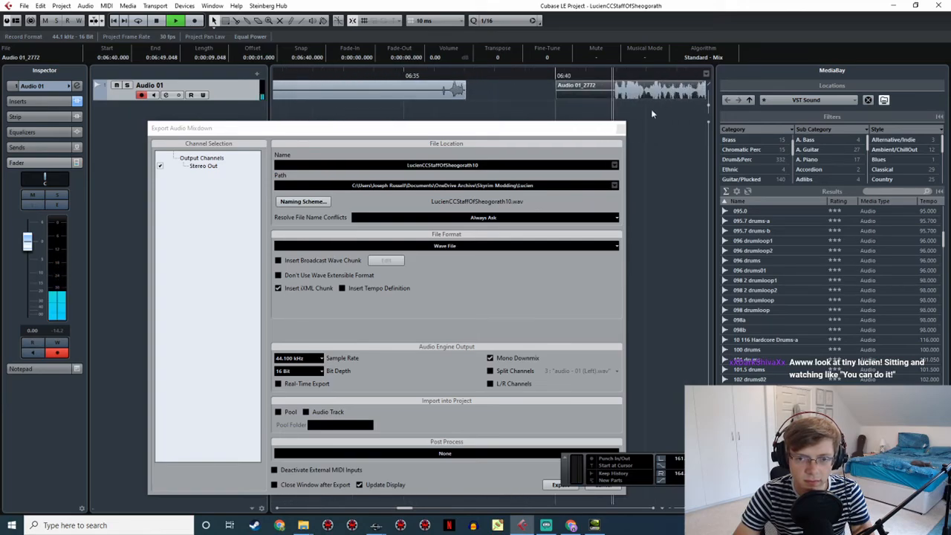
{"action": "middle_click_drag", "start_coordinate": [651, 113], "coordinate": [376, 119]}
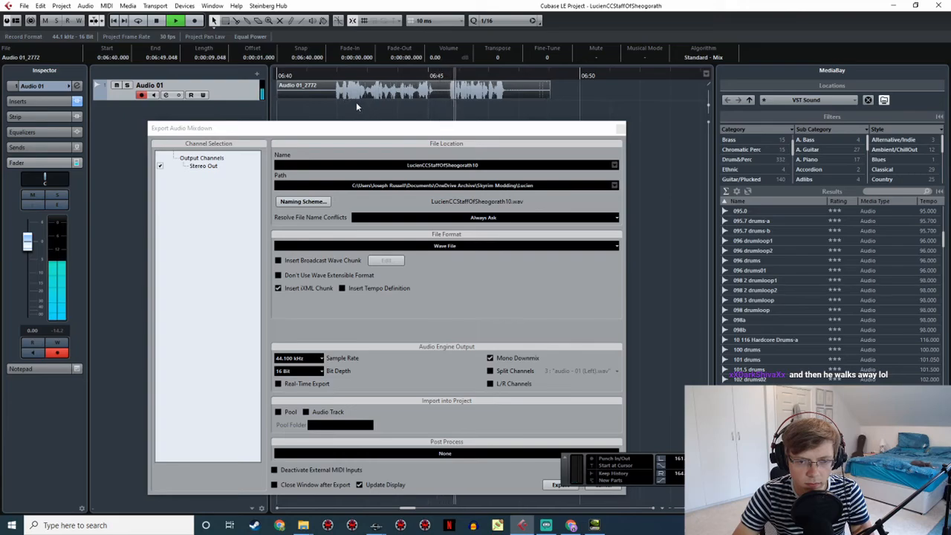
{"action": "middle_click_drag", "start_coordinate": [298, 103], "coordinate": [637, 105]}
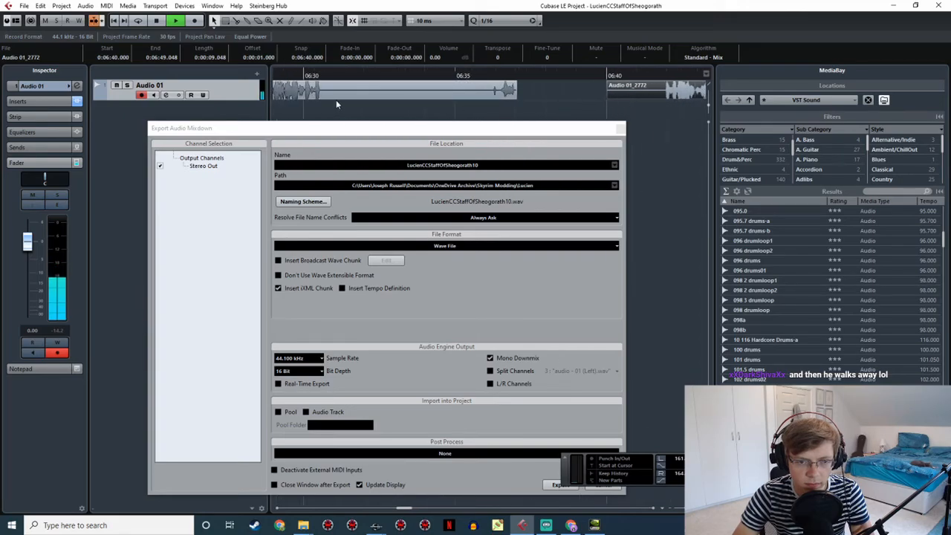
{"action": "middle_click_drag", "start_coordinate": [336, 102], "coordinate": [560, 110]}
Replay the 06:24 fork take and mark its spoken part as the export range, from about 06:24.6 to 06:30.7
{"action": "key", "text": "space"}
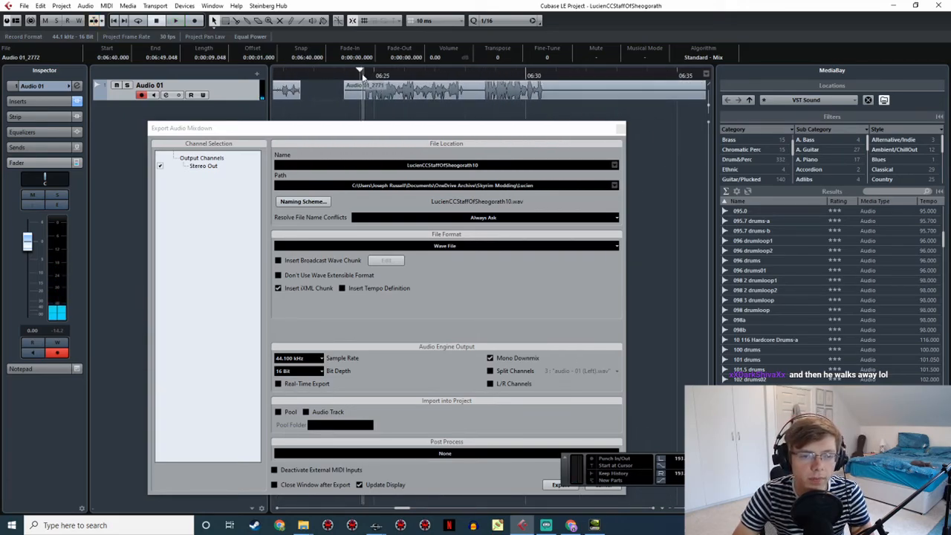
{"action": "key", "text": "space"}
{"action": "left_click_drag", "start_coordinate": [362, 73], "coordinate": [547, 106]}
{"action": "key", "text": "space"}
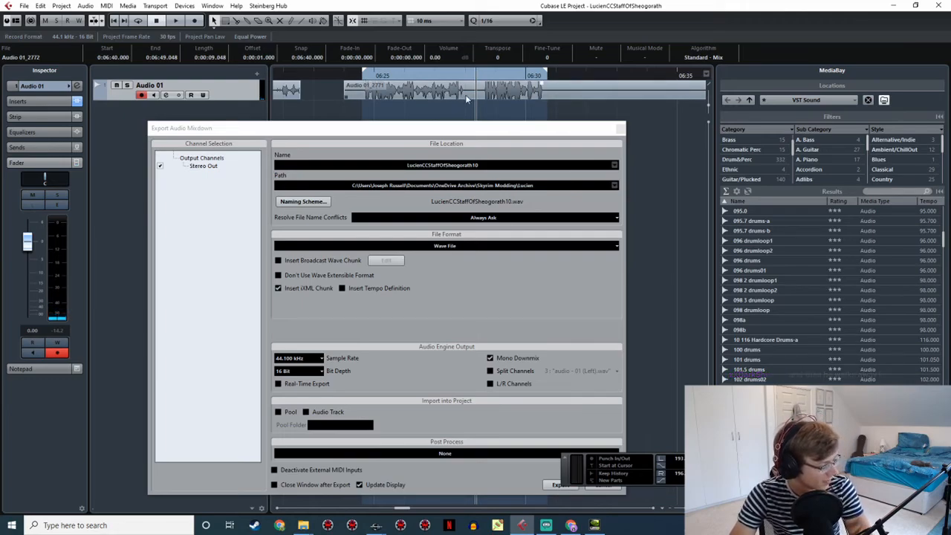
Play back the spoken part of the fork take that starts at 06:40
{"action": "scroll", "coordinate": [614, 115], "scroll_direction": "right", "scroll_amount": 6}
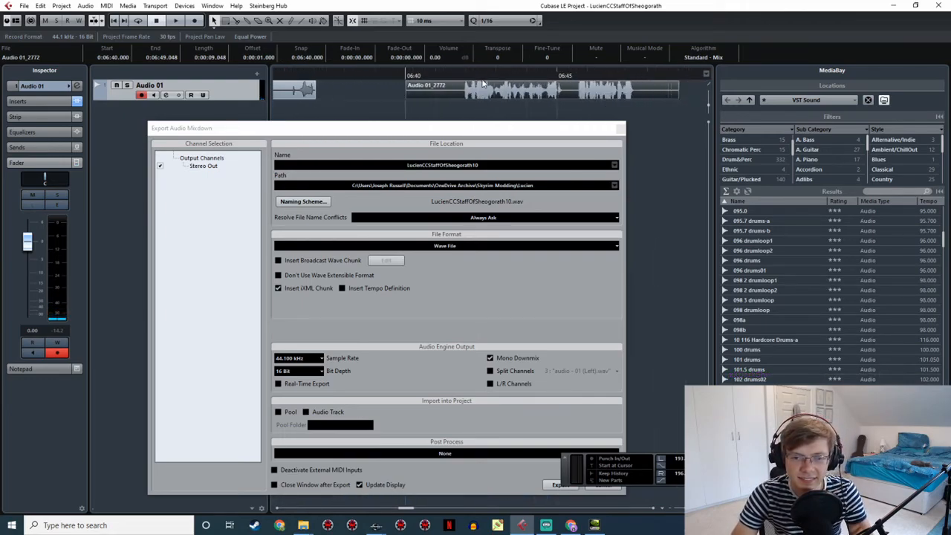
{"action": "key", "text": "space"}
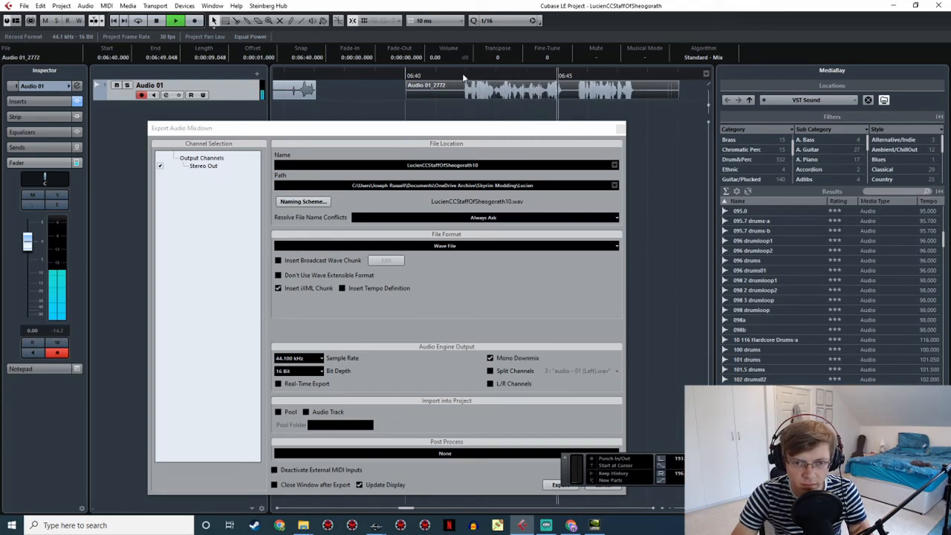
{"action": "middle_click_drag", "start_coordinate": [555, 110], "coordinate": [432, 107]}
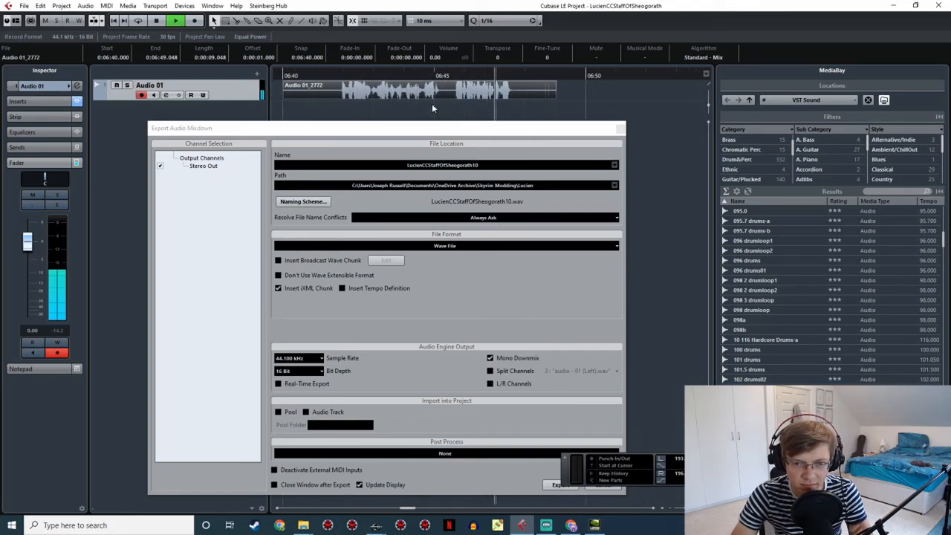
Stop playback, start a new fork take at 06:50, and return to Creation Kit to read the response text
{"action": "key", "text": "space"}
{"action": "left_click", "coordinate": [587, 76]}
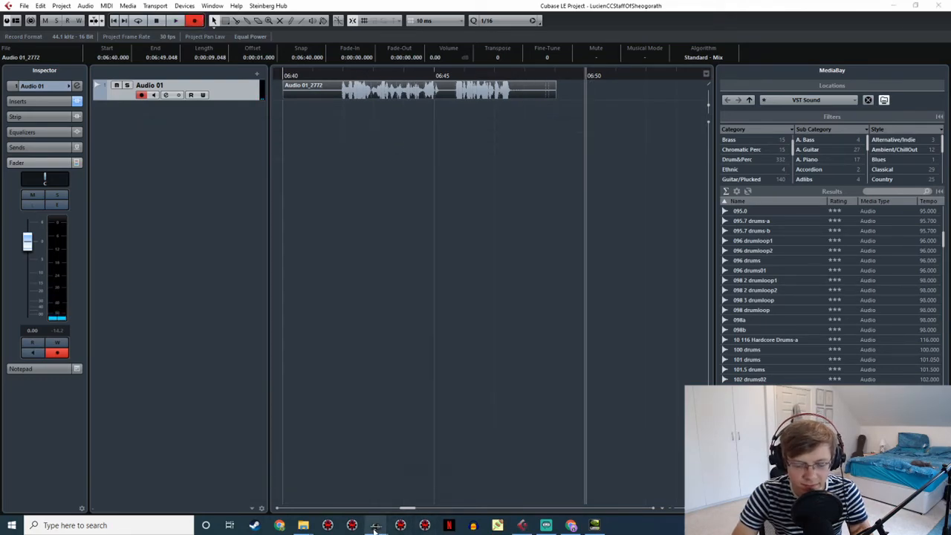
{"action": "left_click", "coordinate": [419, 495]}
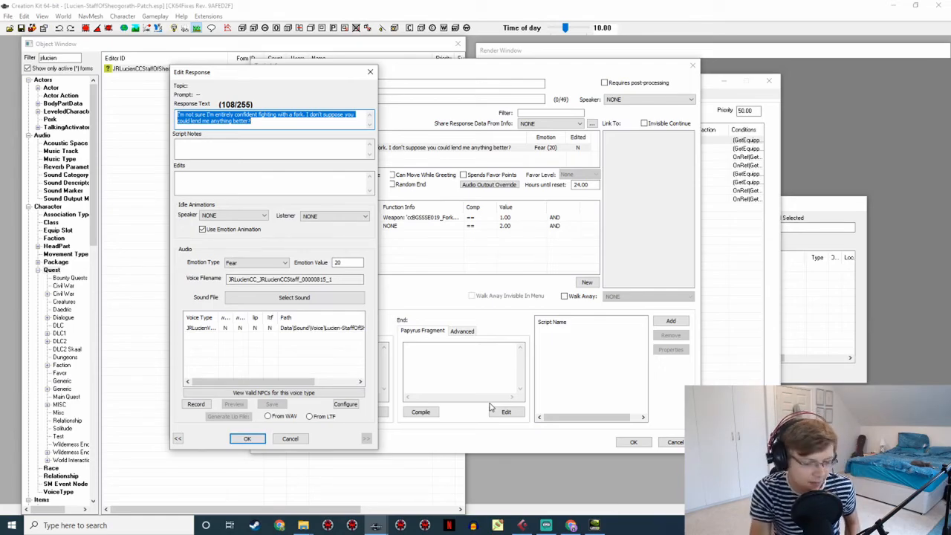
Switch to Cubase, stop recording, and play back the 06:50 take, followed by the start of the 06:40 take
{"action": "left_click", "coordinate": [522, 525]}
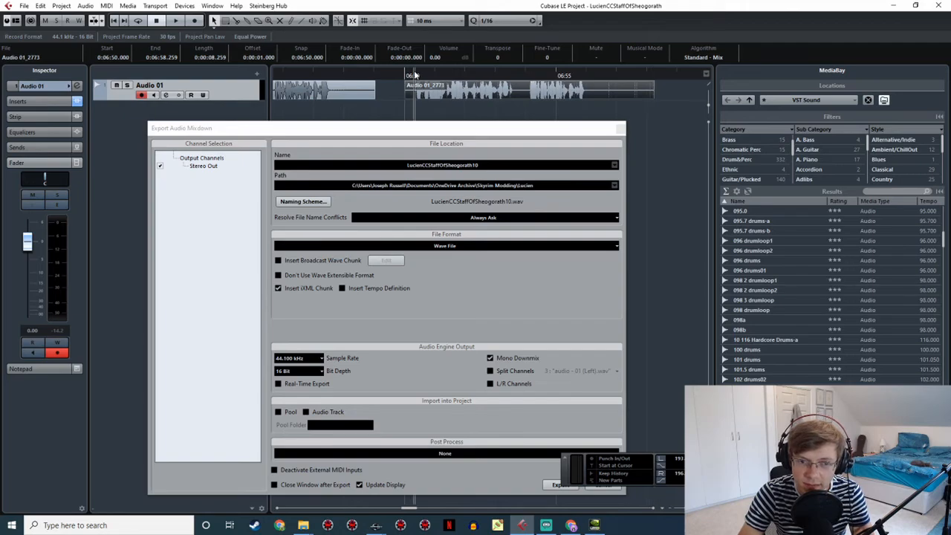
{"action": "key", "text": "space"}
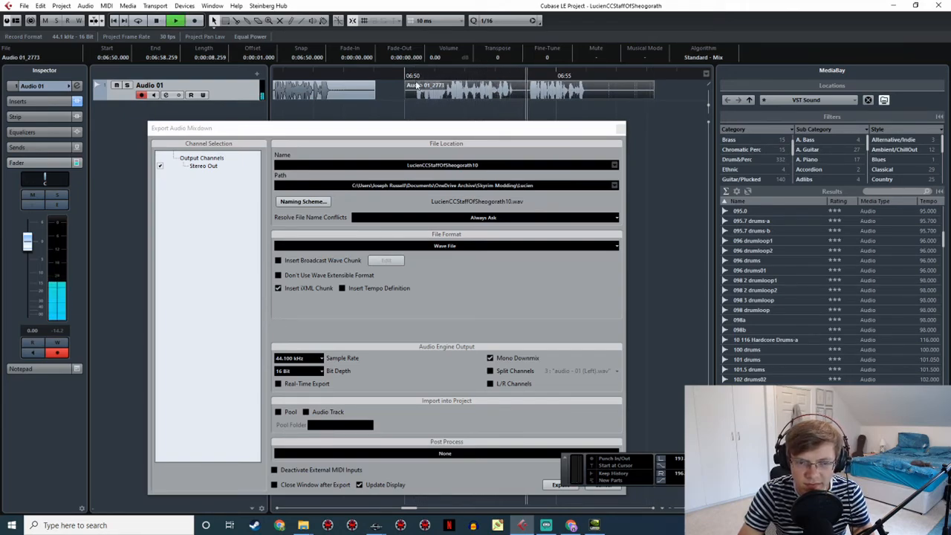
{"action": "key", "text": "space"}
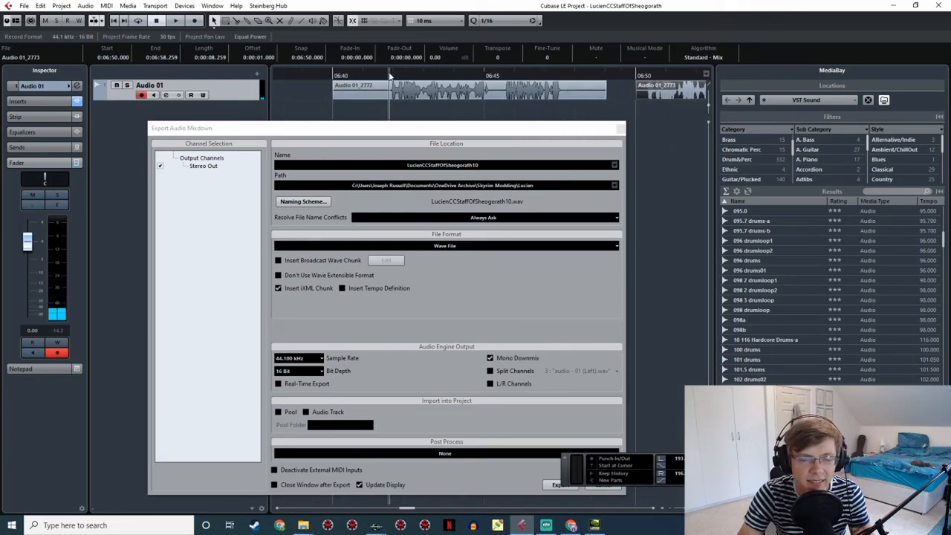
{"action": "key", "text": "space"}
{"action": "key", "text": "space"}
Play back the earlier fork take from about 06:14 to compare its delivery
{"action": "scroll", "coordinate": [454, 97], "scroll_direction": "left", "scroll_amount": 10}
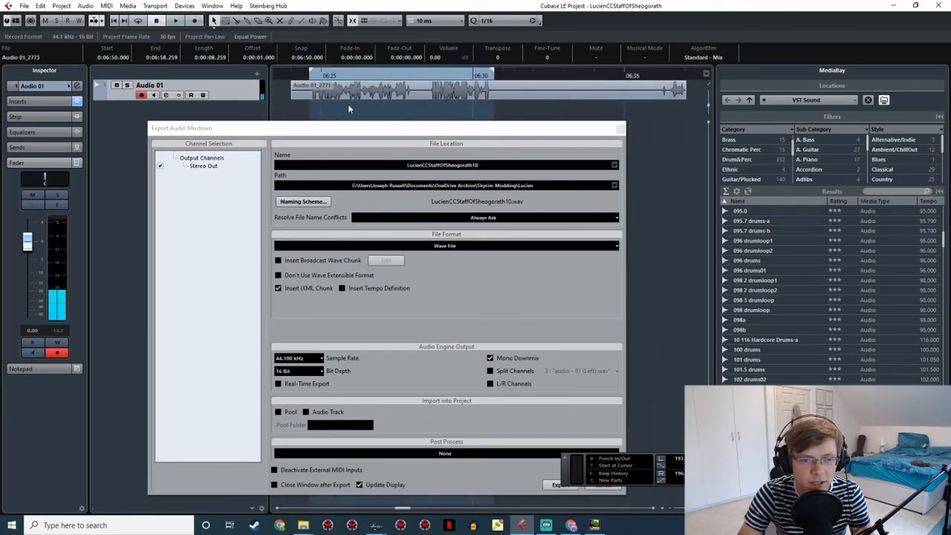
{"action": "scroll", "coordinate": [349, 109], "scroll_direction": "left", "scroll_amount": 8}
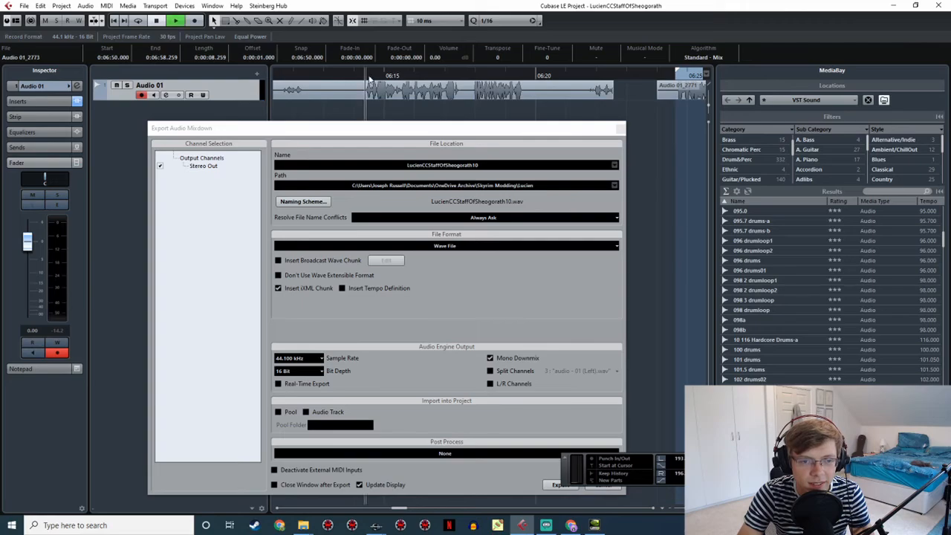
{"action": "scroll", "coordinate": [362, 99], "scroll_direction": "left", "scroll_amount": 2}
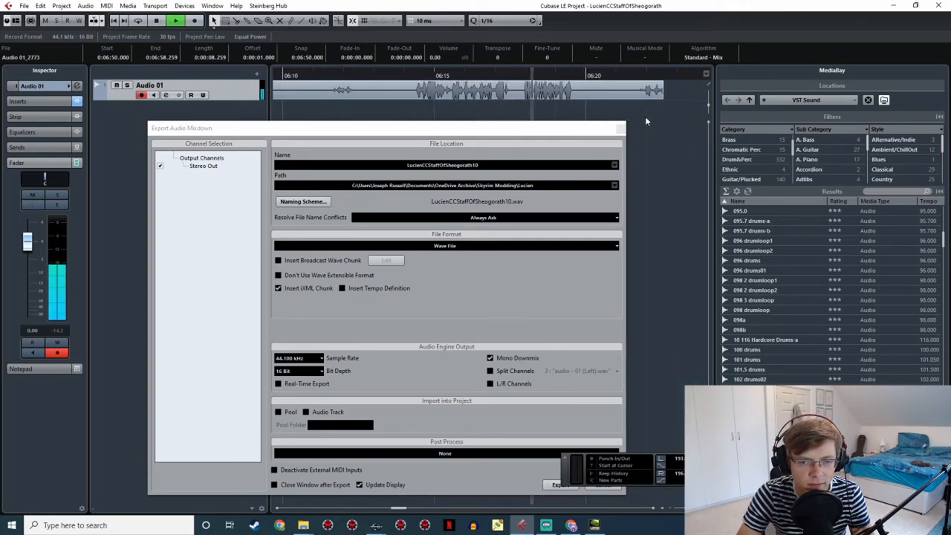
Start recording another fork Hello take at 07:00 and return to Creation Kit to read the response text
{"action": "scroll", "coordinate": [518, 104], "scroll_direction": "right", "scroll_amount": 8}
{"action": "scroll", "coordinate": [518, 100], "scroll_direction": "right", "scroll_amount": 10}
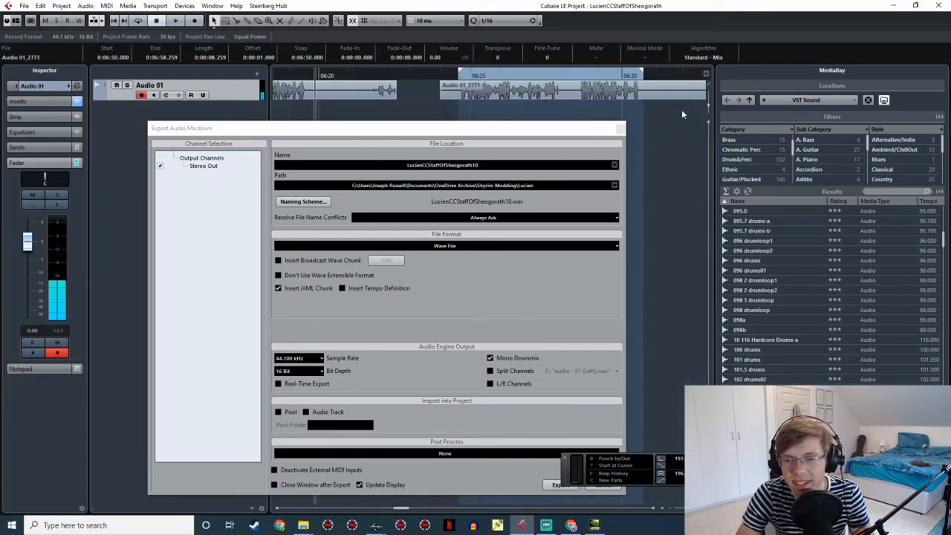
{"action": "scroll", "coordinate": [478, 109], "scroll_direction": "right", "scroll_amount": 12}
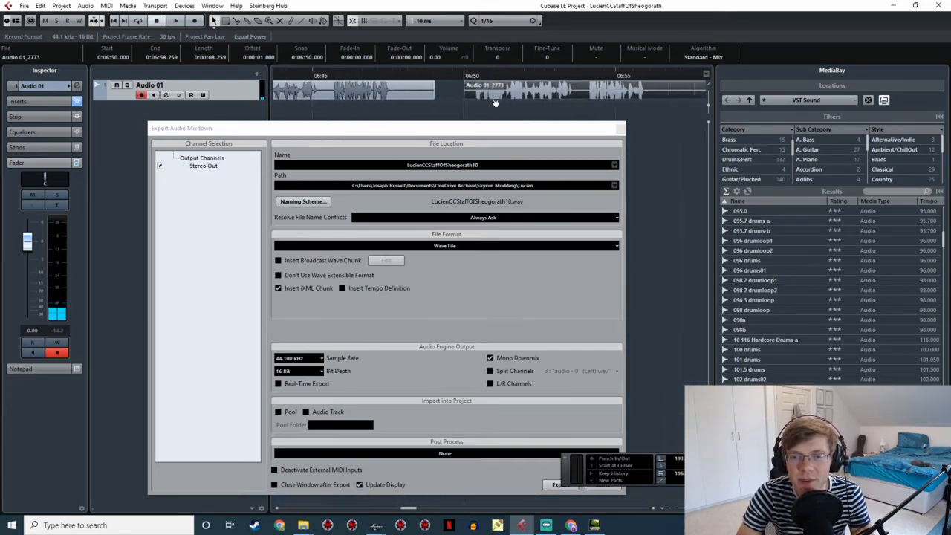
{"action": "scroll", "coordinate": [583, 107], "scroll_direction": "right", "scroll_amount": 4}
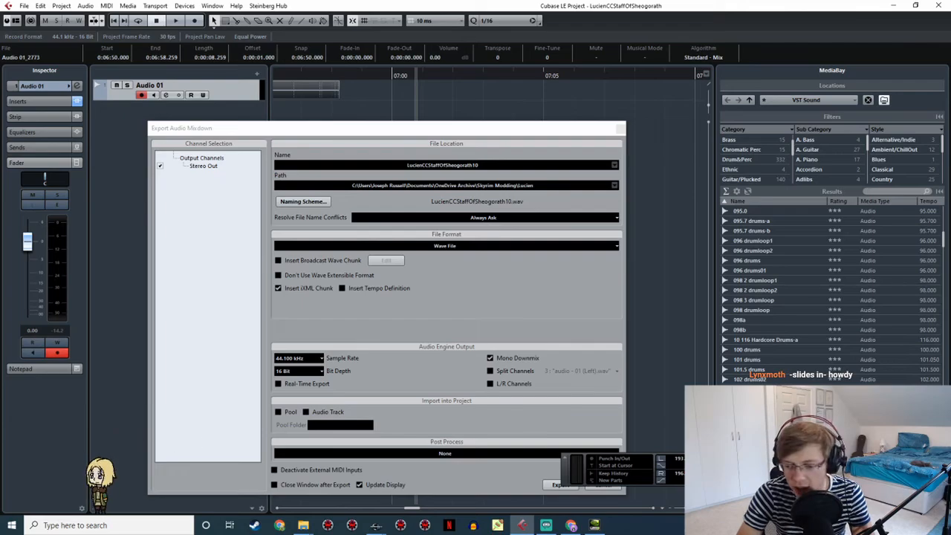
{"action": "key", "text": "KP_Multiply"}
{"action": "left_click", "coordinate": [377, 525]}
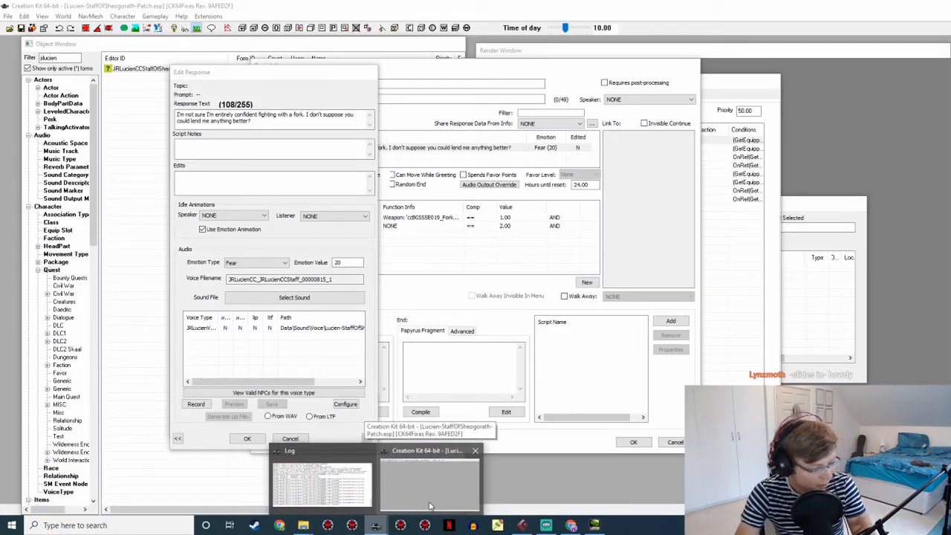
{"action": "left_click", "coordinate": [431, 508]}
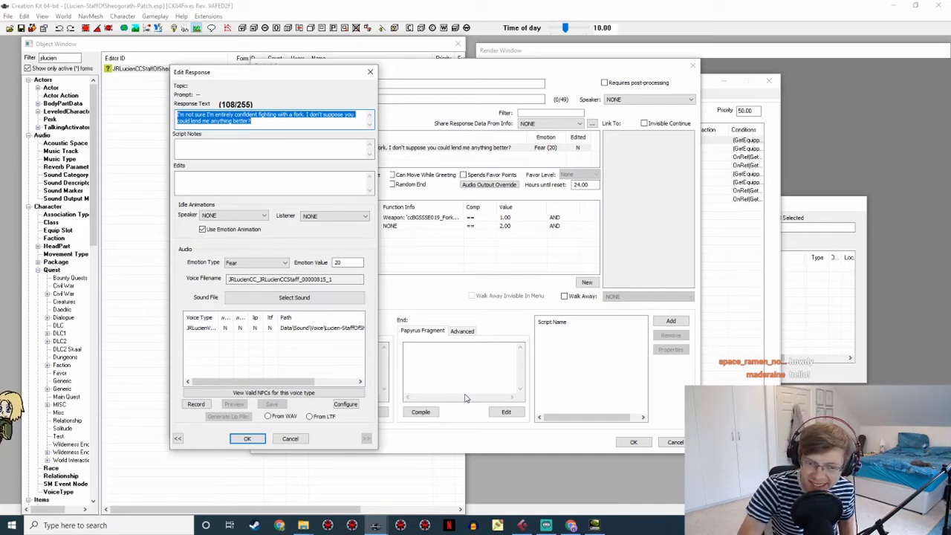
Switch to Cubase, stop recording, and play back the 07:00 take from about 07:06, replaying its middle part
{"action": "left_click", "coordinate": [523, 525]}
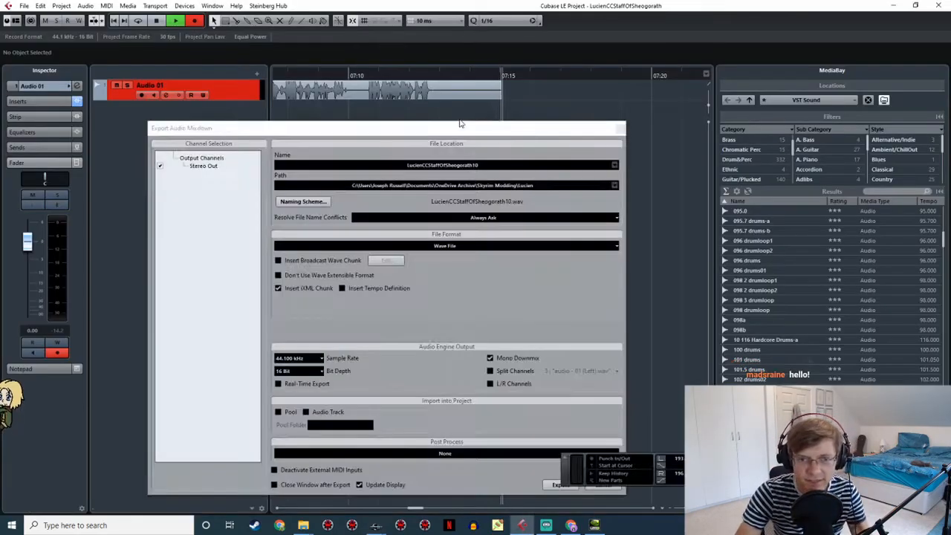
{"action": "key", "text": "space"}
{"action": "scroll", "coordinate": [361, 110], "scroll_direction": "left", "scroll_amount": 3, "text": "shift"}
{"action": "left_click", "coordinate": [380, 67]}
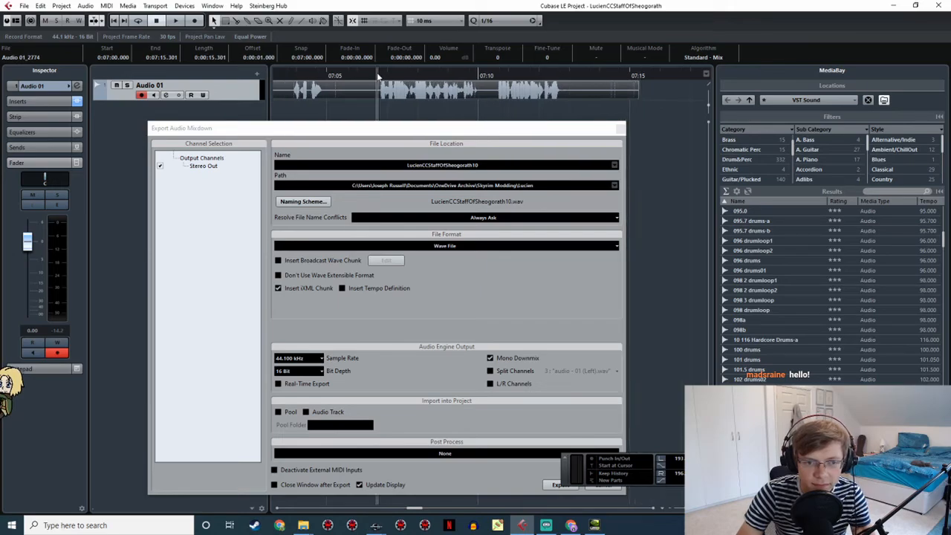
{"action": "key", "text": "space"}
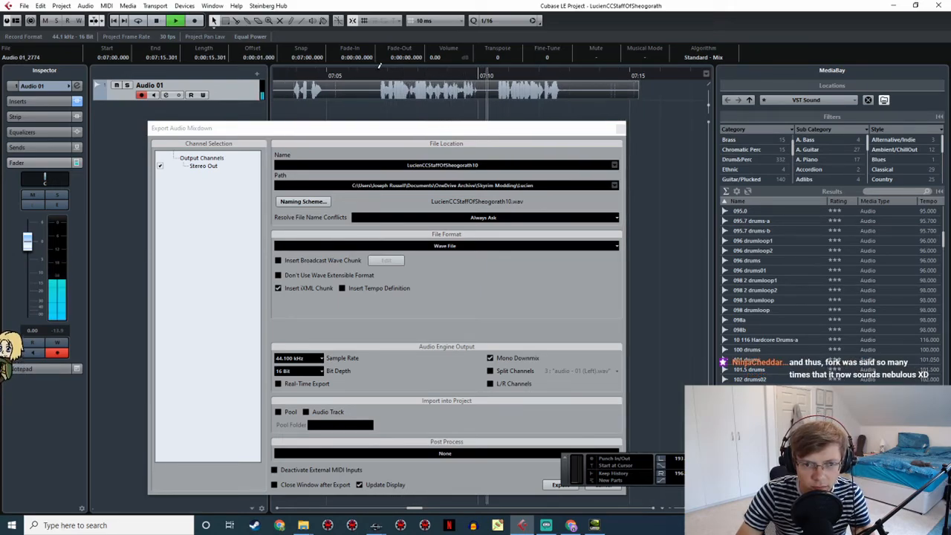
{"action": "left_click", "coordinate": [463, 76]}
{"action": "key", "text": "space"}
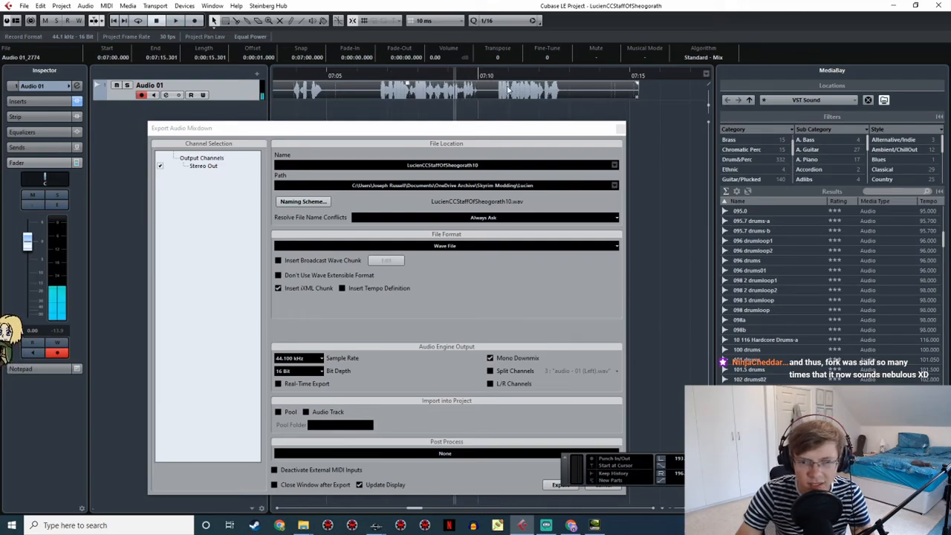
Start recording a further fork Hello take at about 07:16 and return to Creation Kit to read the response text
{"action": "middle_click_drag", "start_coordinate": [584, 103], "coordinate": [365, 92]}
{"action": "middle_click_drag", "start_coordinate": [448, 104], "coordinate": [411, 72]}
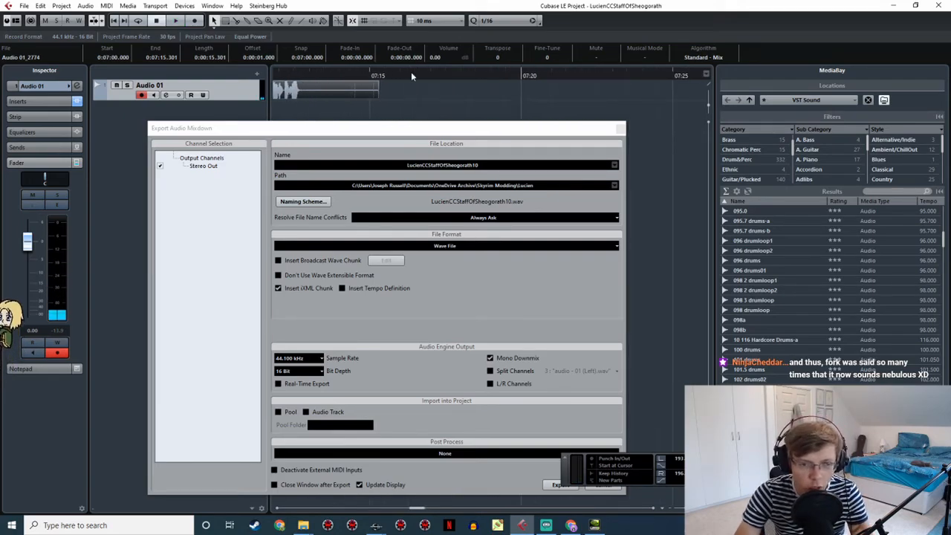
{"action": "left_click", "coordinate": [413, 75]}
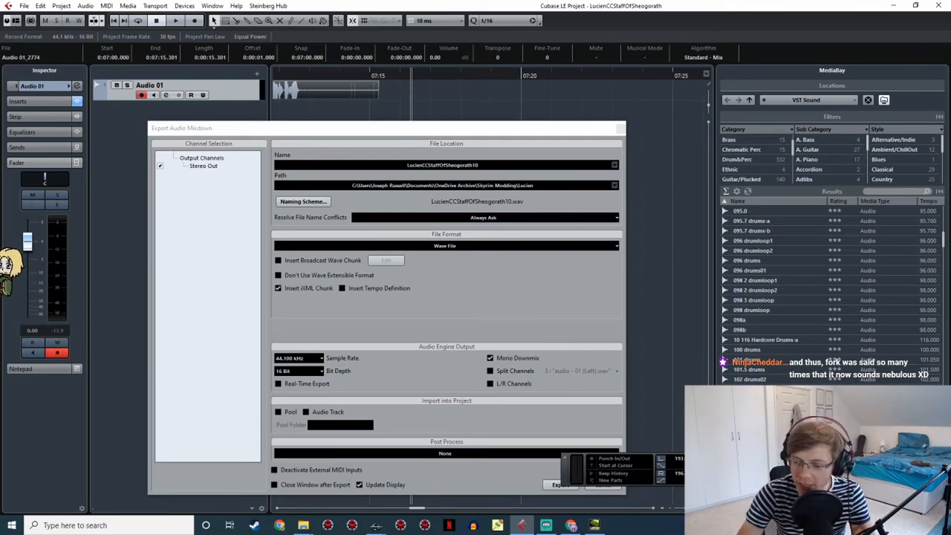
{"action": "key", "text": "KP_Multiply"}
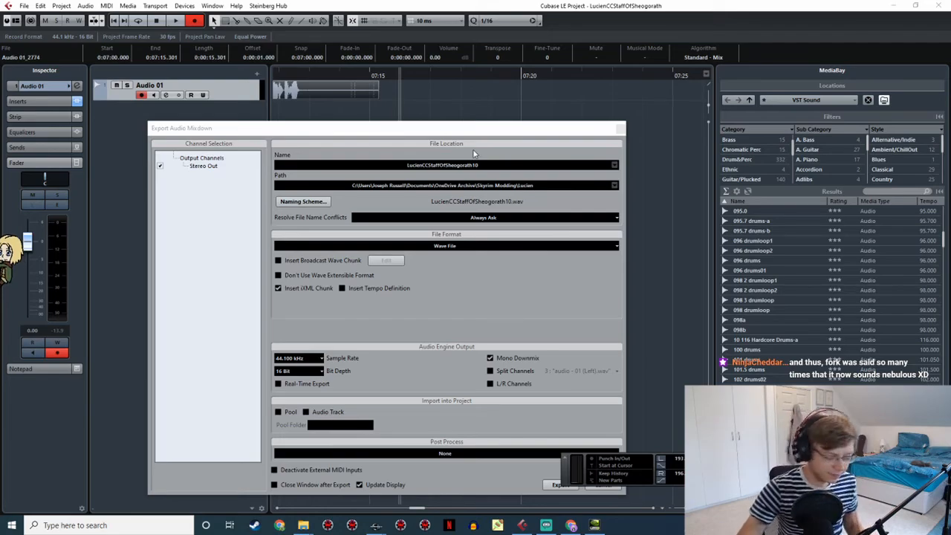
{"action": "left_click", "coordinate": [377, 526]}
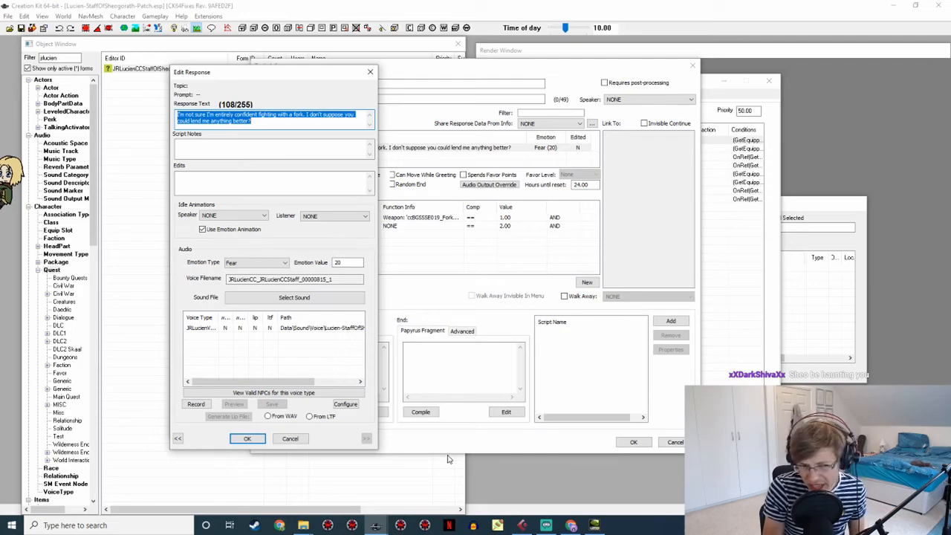
Switch to Cubase, stop recording, and play back the 07:16 fork take
{"action": "left_click", "coordinate": [522, 526]}
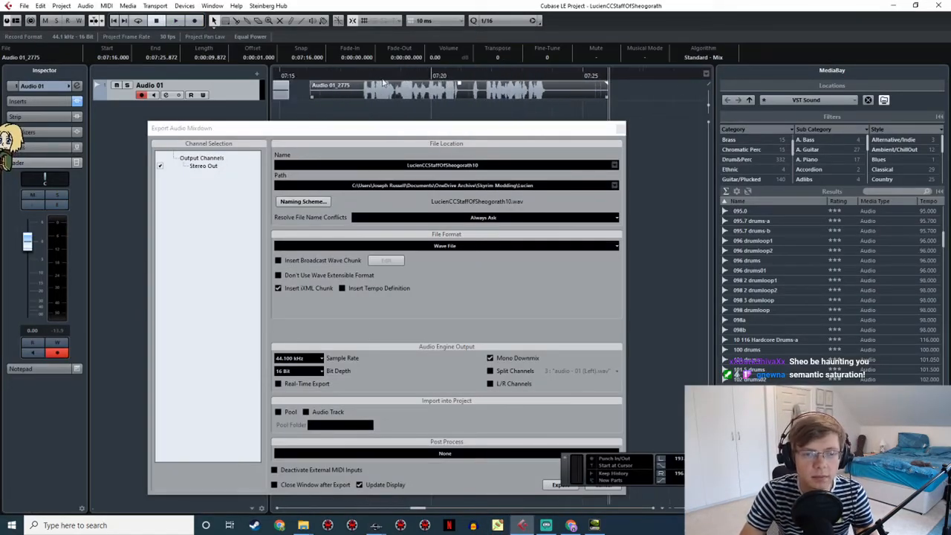
{"action": "key", "text": "space"}
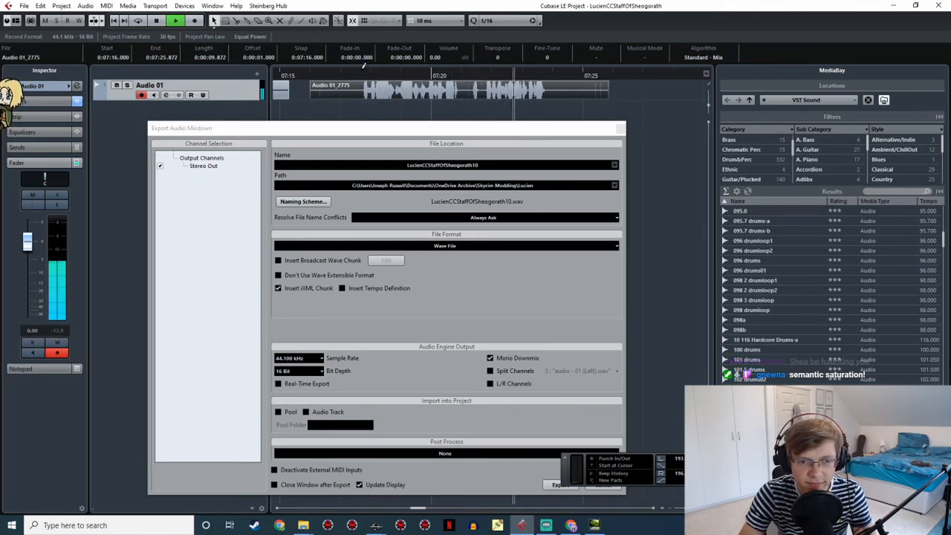
{"action": "key", "text": "space"}
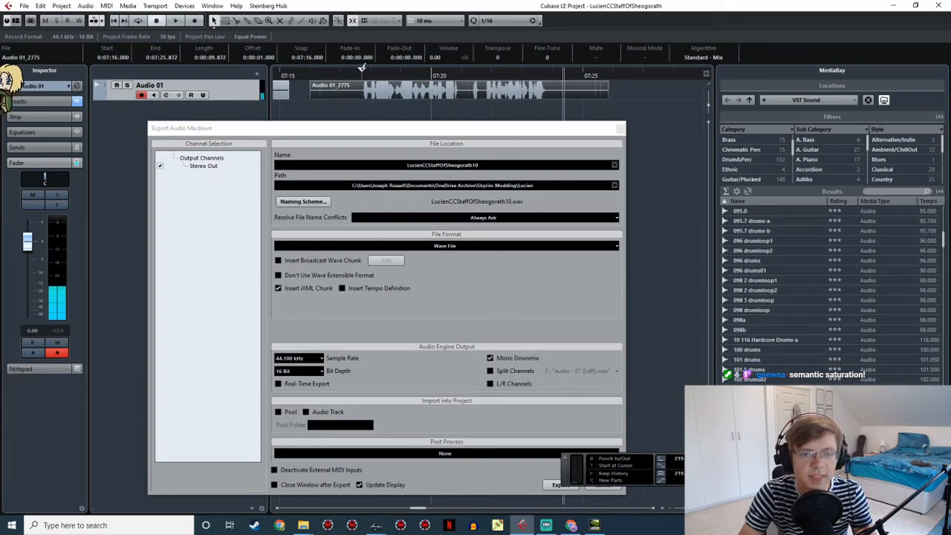
Set the range around the take's spoken part, about 07:17.7 to 07:23.8, and export it as LucienCCStaffOfSheogorath11
{"action": "left_click_drag", "start_coordinate": [362, 72], "coordinate": [547, 75]}
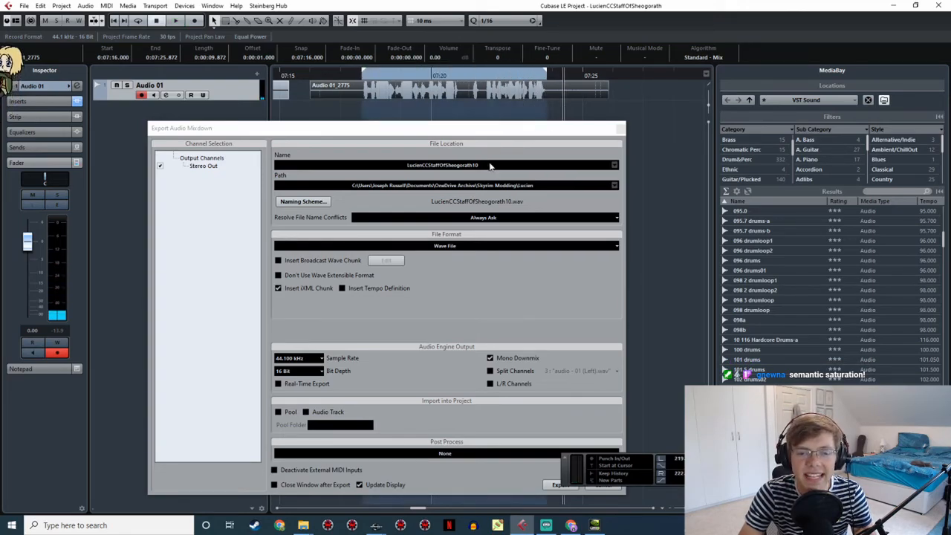
{"action": "key", "text": "BackSpace"}
{"action": "type", "text": "1"}
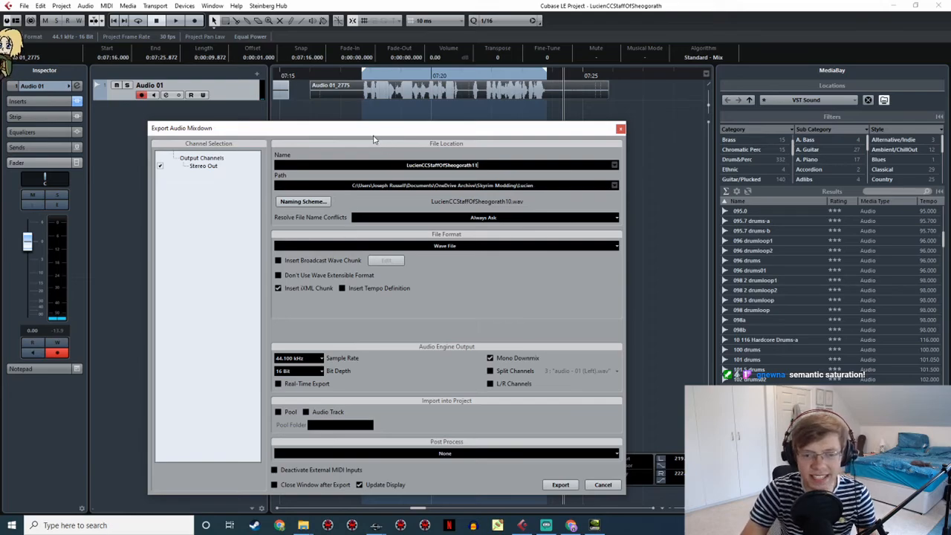
{"action": "left_click", "coordinate": [555, 487]}
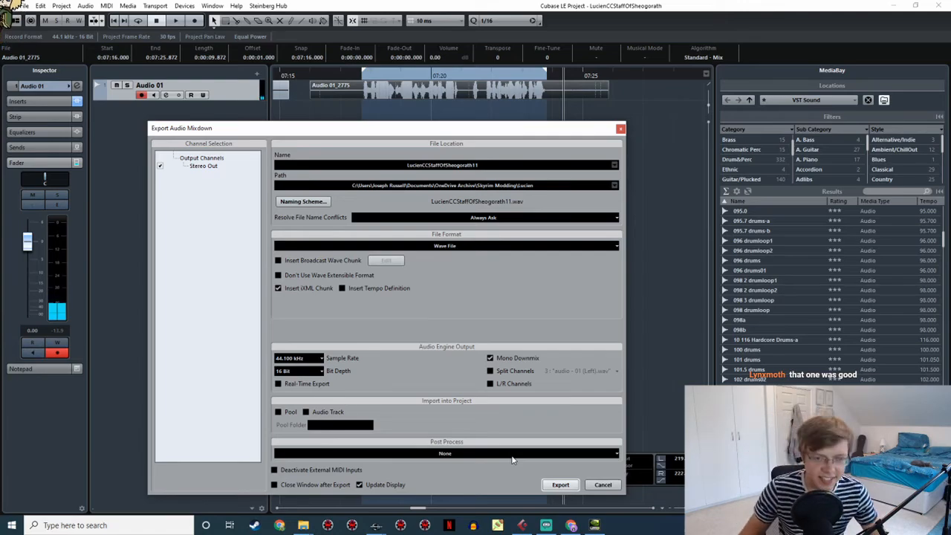
Copy LucienCCStaffOfSheogorath11.wav in File Explorer from the Lucien folder to the JRLucienVoice folder
{"action": "left_click", "coordinate": [304, 526]}
{"action": "left_click", "coordinate": [282, 483]}
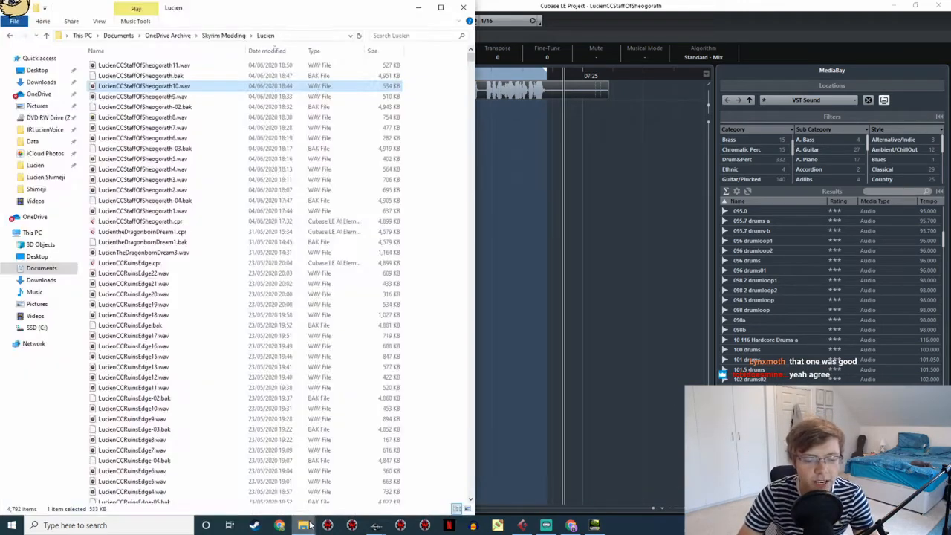
{"action": "left_click", "coordinate": [304, 525]}
{"action": "left_click", "coordinate": [341, 488]}
{"action": "left_click_drag", "start_coordinate": [169, 66], "coordinate": [679, 292], "text": "ctrl"}
Copy the fork response's voice filename from Creation Kit and rename the copied WAV in JRLucienVoice to JRLucienCC_JRLucienCCStaff_00000815_1
{"action": "left_click", "coordinate": [375, 525]}
{"action": "left_click", "coordinate": [320, 479]}
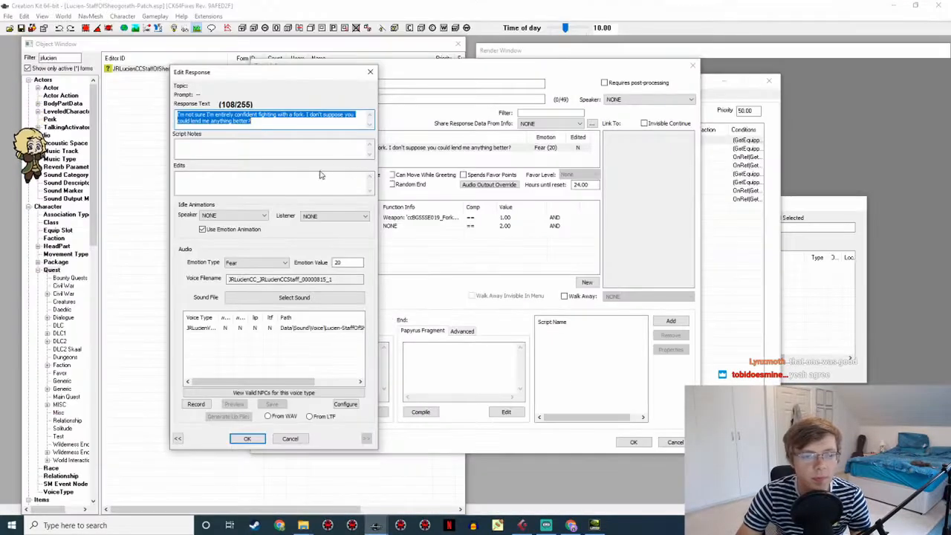
{"action": "double_click", "coordinate": [344, 279]}
{"action": "key", "text": "ctrl+c"}
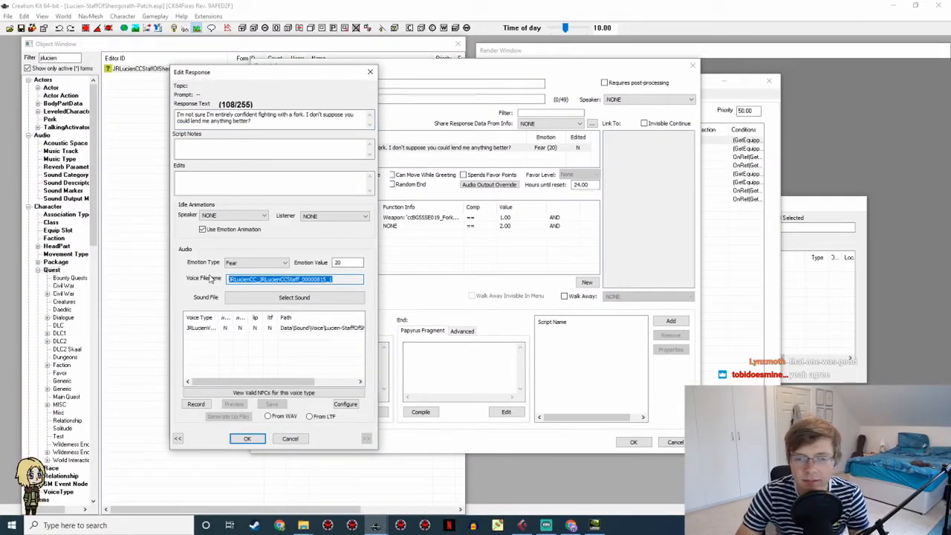
{"action": "key", "text": "alt+Tab"}
{"action": "key", "text": "alt+Tab"}
{"action": "key", "text": "alt+shift+Tab"}
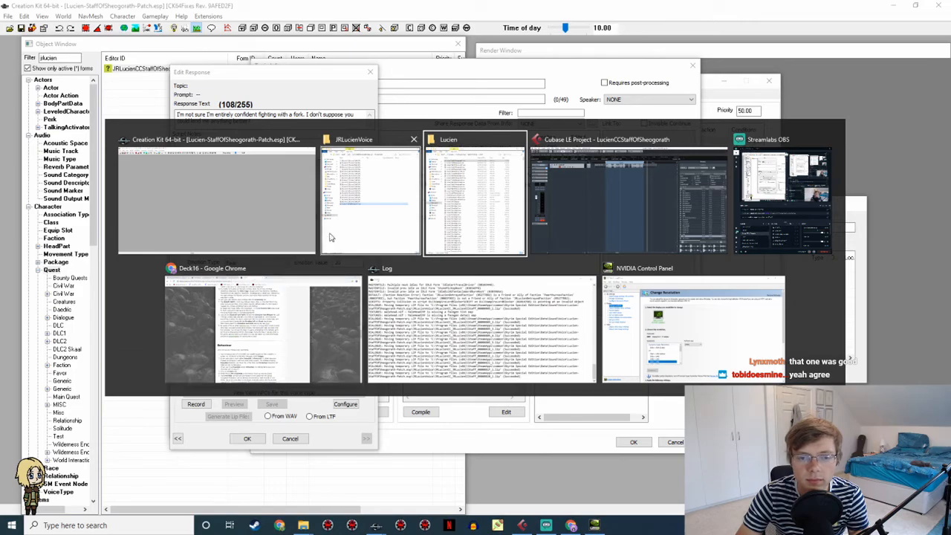
{"action": "key", "text": "F2"}
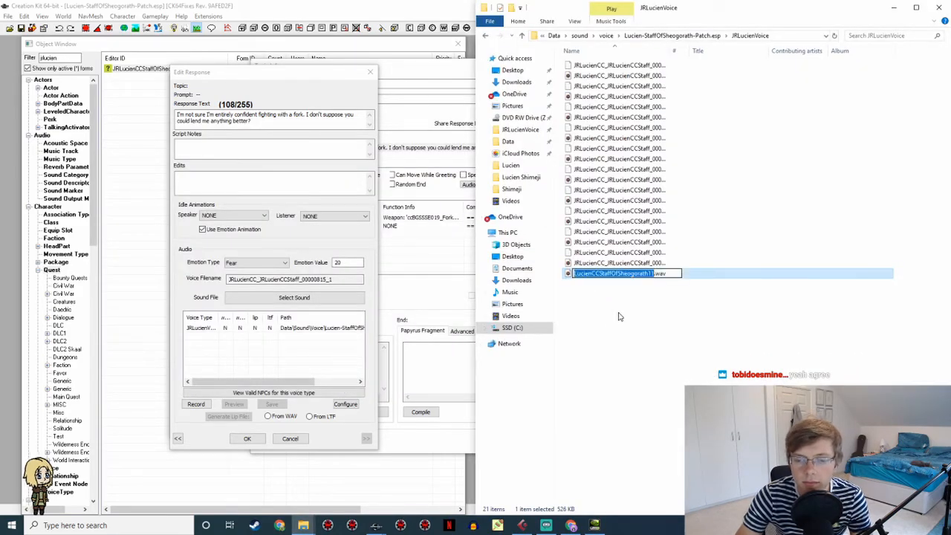
{"action": "key", "text": "ctrl+v"}
{"action": "key", "text": "Return"}
Switch to Creation Kit, reopen the fork response to reload its audio, and generate its lip file from the WAV
{"action": "left_click", "coordinate": [406, 495]}
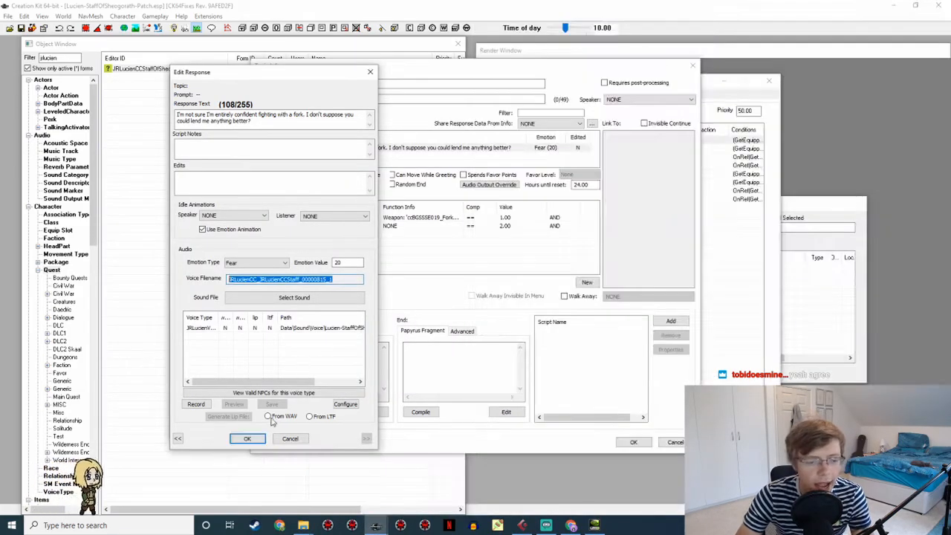
{"action": "left_click", "coordinate": [248, 439]}
{"action": "double_click", "coordinate": [377, 148]}
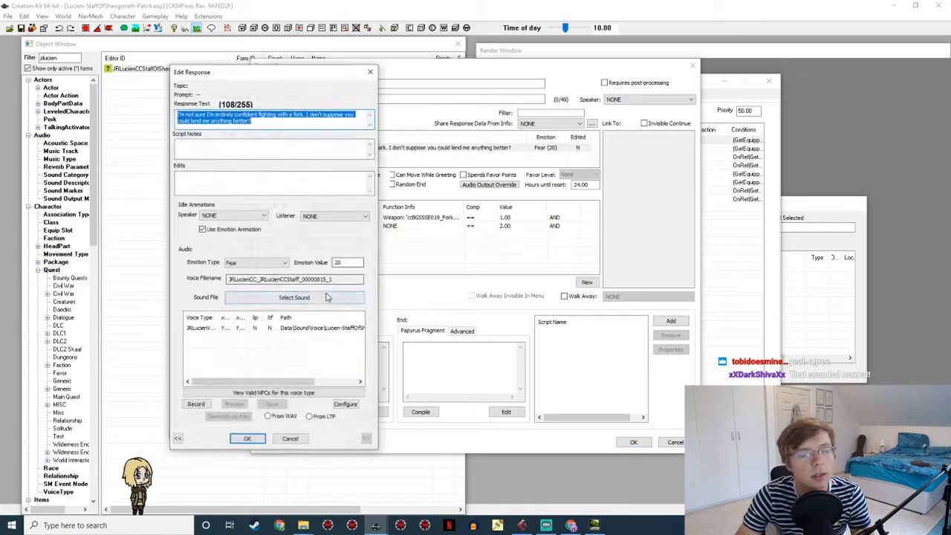
{"action": "left_click", "coordinate": [296, 330]}
{"action": "left_click", "coordinate": [268, 416]}
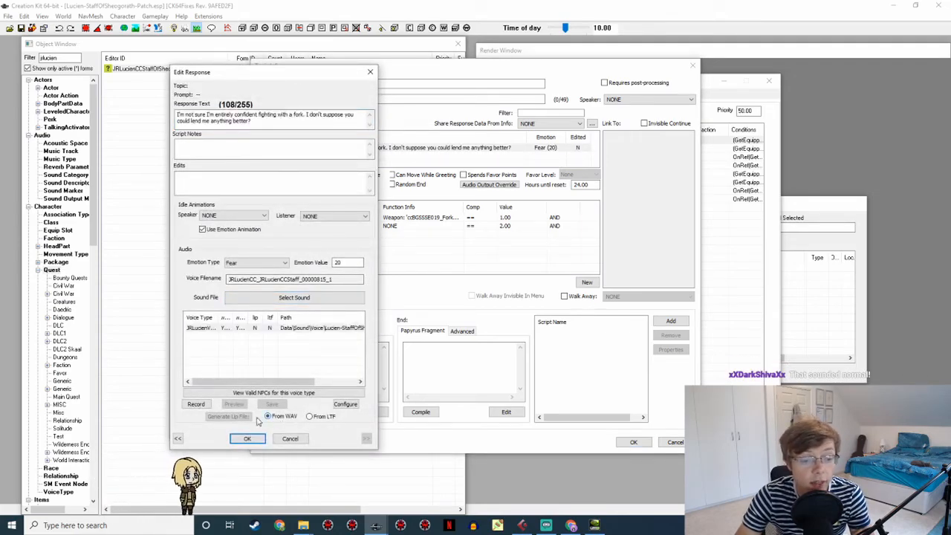
{"action": "left_click", "coordinate": [228, 416]}
{"action": "left_click", "coordinate": [248, 438]}
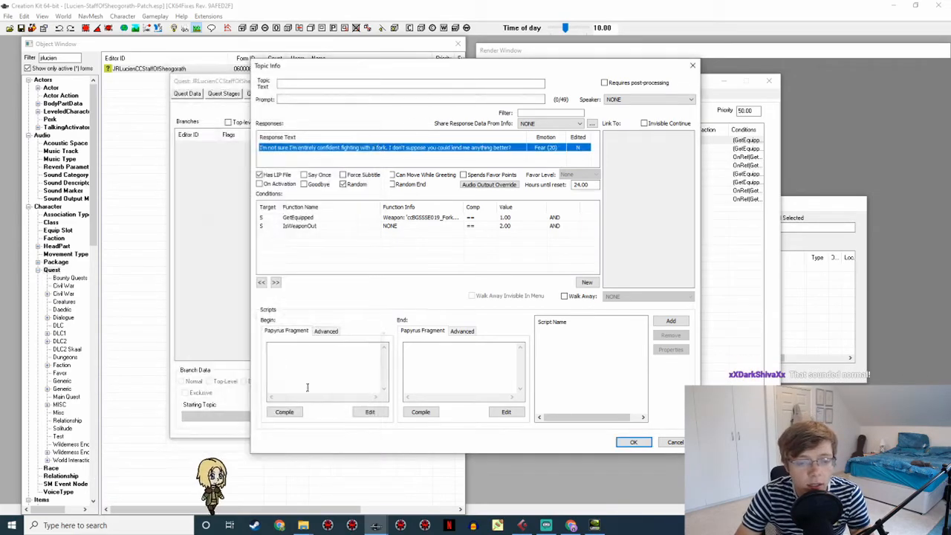
Save the topic info and open the response "This fork makes my hairs stand on end." for editing
{"action": "left_click", "coordinate": [633, 442]}
{"action": "left_click", "coordinate": [440, 148]}
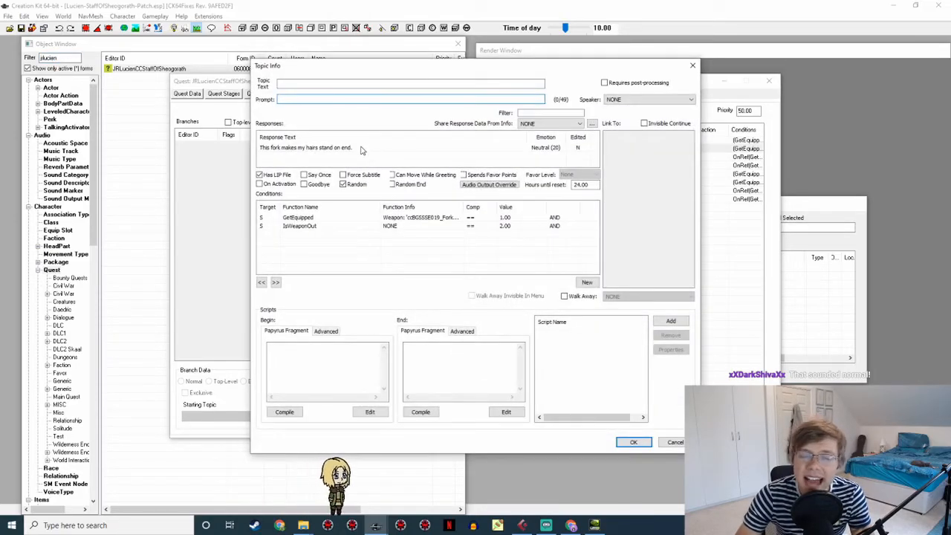
{"action": "double_click", "coordinate": [363, 149]}
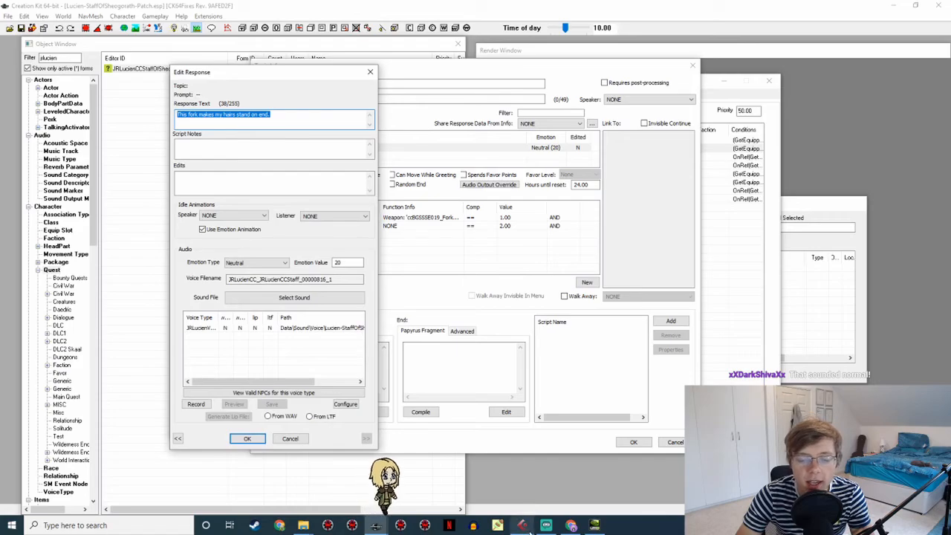
Switch to Cubase, start recording the hairs-on-end line at 07:28, and return to Creation Kit to read the response text
{"action": "left_click", "coordinate": [522, 525]}
{"action": "middle_click_drag", "start_coordinate": [638, 106], "coordinate": [395, 95]}
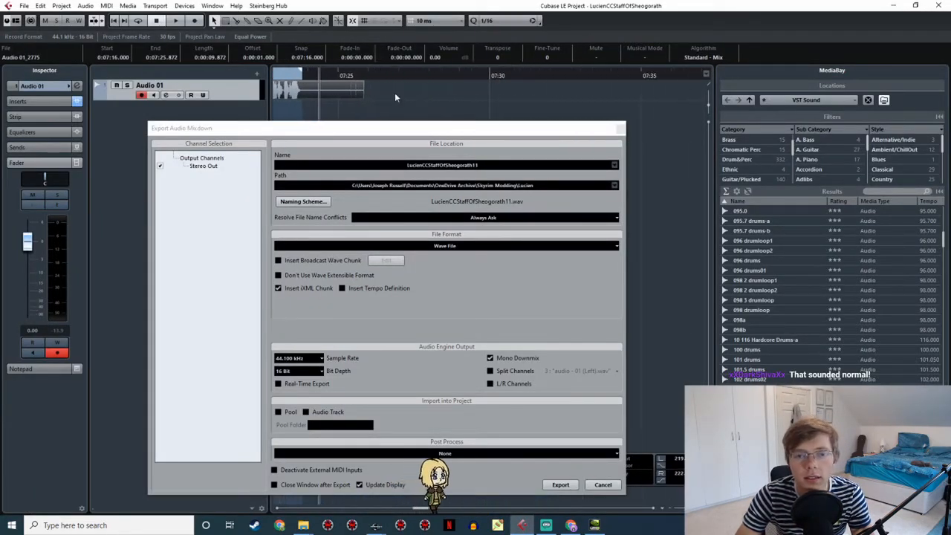
{"action": "left_click", "coordinate": [406, 74]}
{"action": "left_click", "coordinate": [455, 74]}
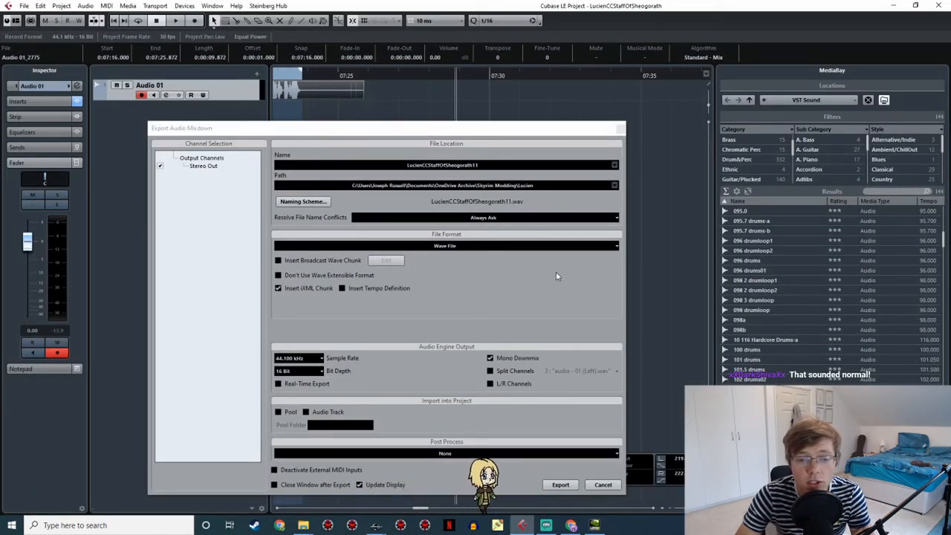
{"action": "left_click", "coordinate": [376, 525]}
{"action": "key", "text": "alt+Tab"}
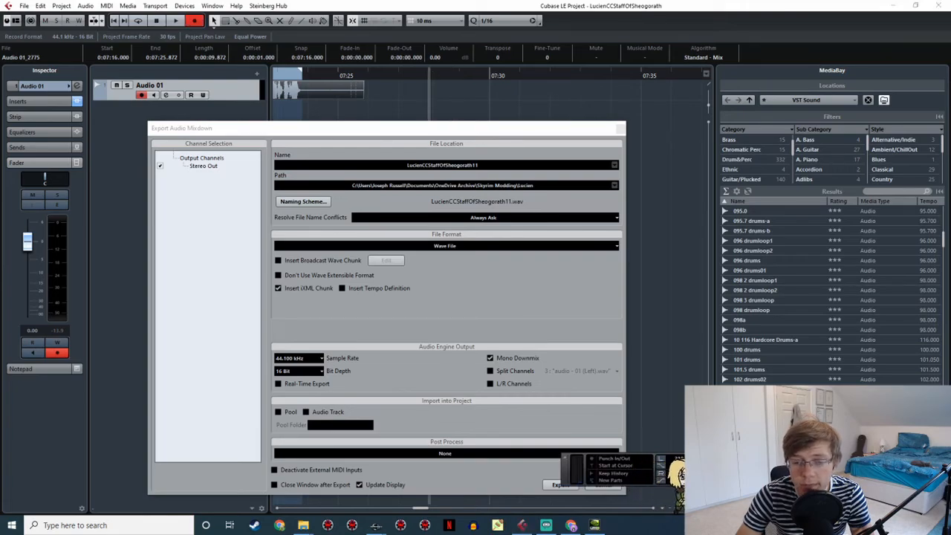
{"action": "left_click", "coordinate": [377, 525]}
{"action": "left_click", "coordinate": [429, 487]}
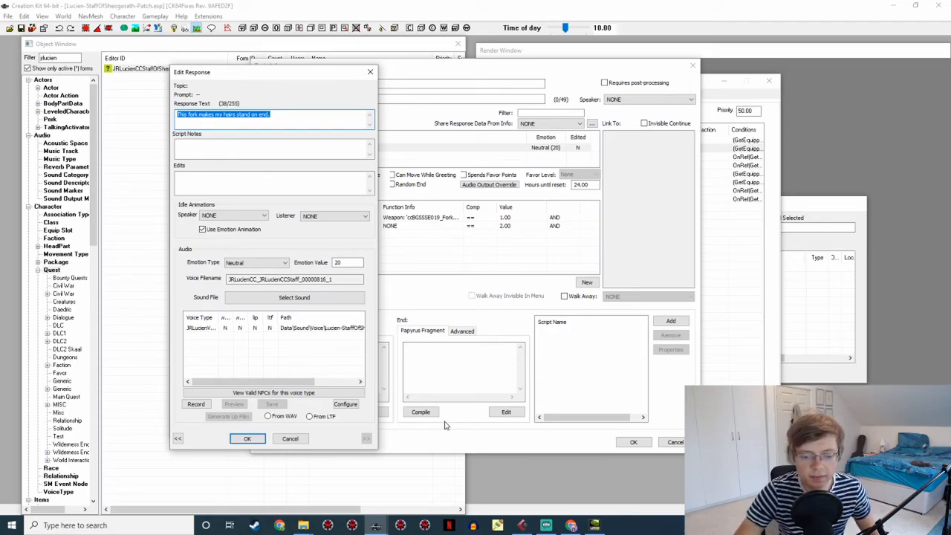
Switch to Cubase, delete the 07:28 take, and record a replacement take from the same position
{"action": "left_click", "coordinate": [522, 526]}
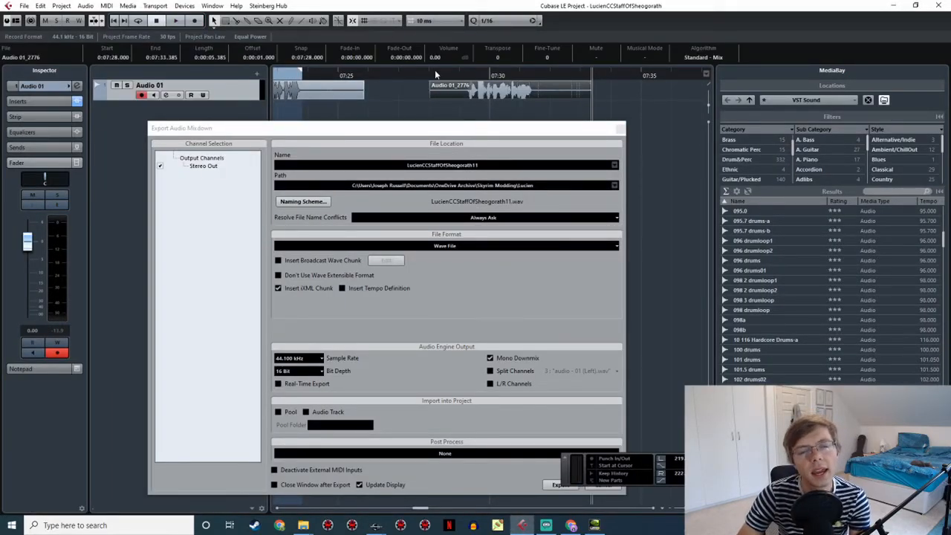
{"action": "key", "text": "Delete"}
{"action": "left_click", "coordinate": [436, 71]}
{"action": "left_click", "coordinate": [446, 74]}
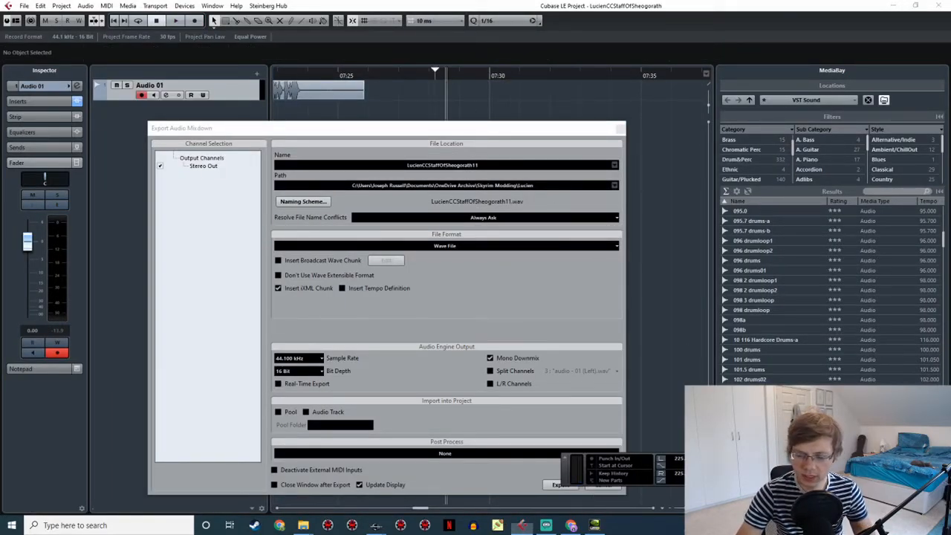
{"action": "key", "text": "KP_Multiply"}
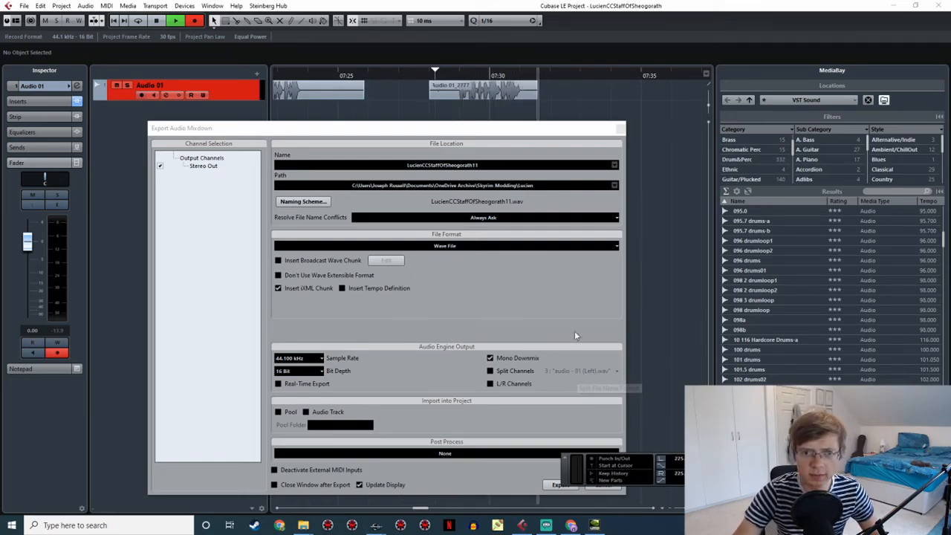
{"action": "key", "text": "space"}
Play back the replacement take, replaying it from just before the spoken part
{"action": "key", "text": "space"}
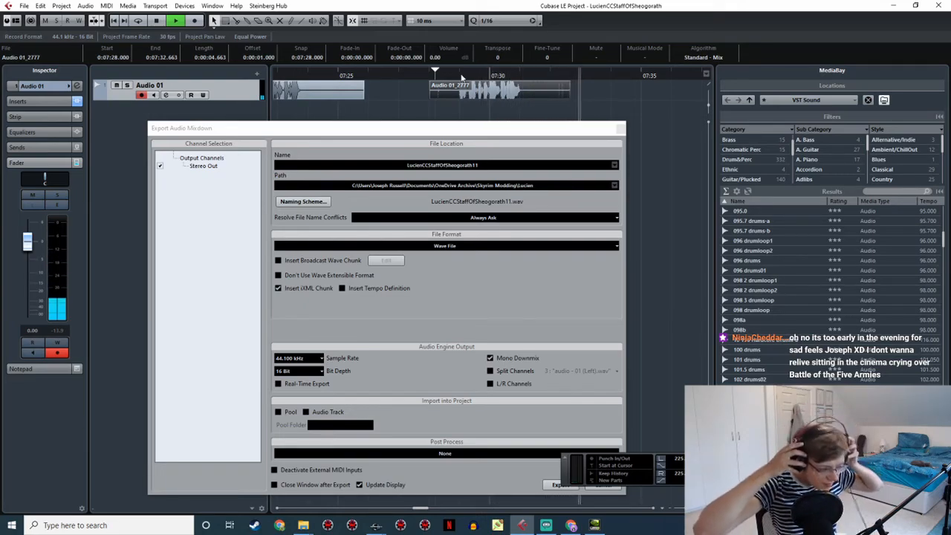
{"action": "left_click", "coordinate": [450, 71]}
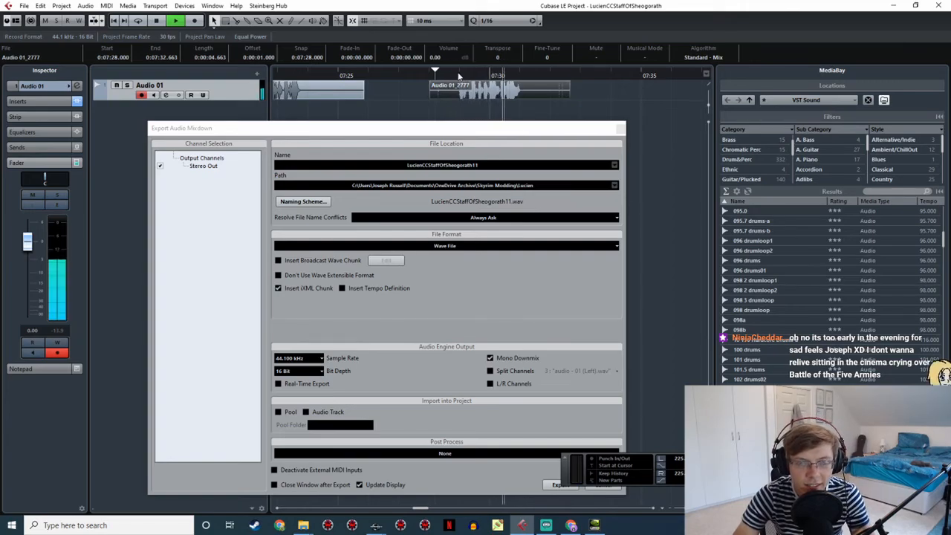
{"action": "key", "text": "space"}
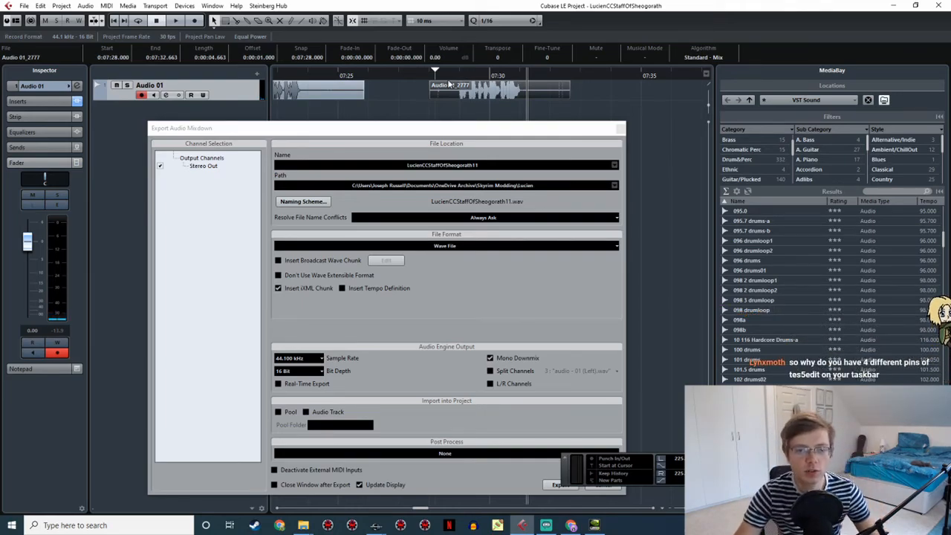
Set the range around the replacement take's spoken part, about 07:28.9 to 07:31, check it by playback, and export it as LucienCCStaffOfSheogorath12
{"action": "left_click", "coordinate": [457, 78]}
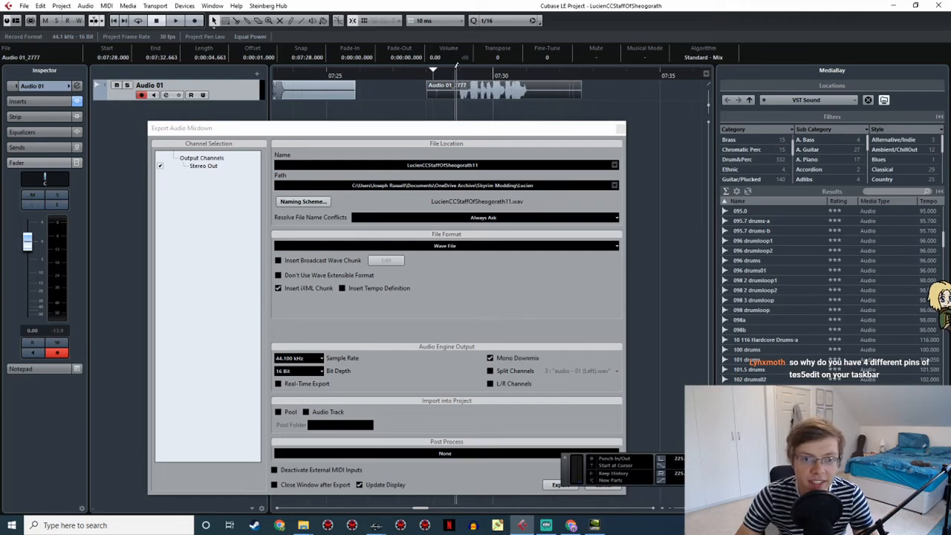
{"action": "left_click_drag", "start_coordinate": [456, 73], "coordinate": [528, 78]}
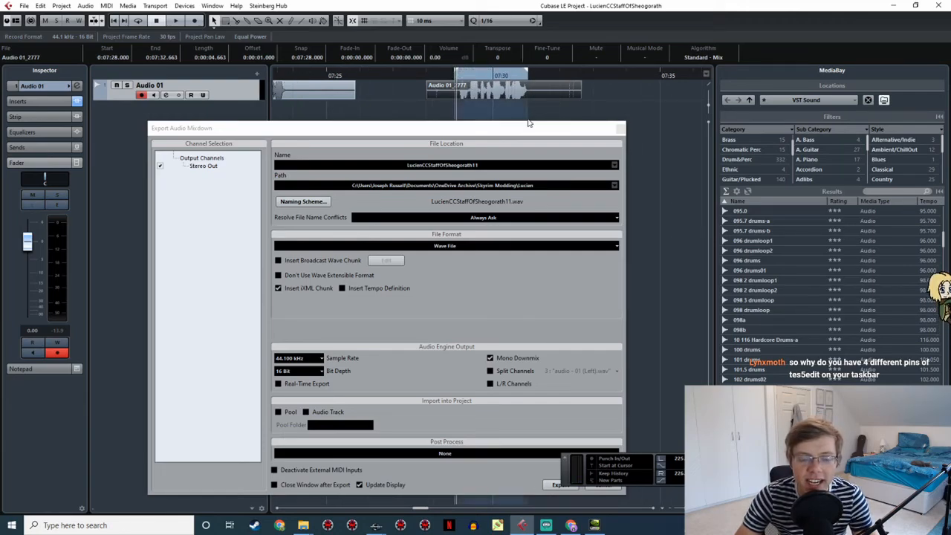
{"action": "scroll", "coordinate": [499, 80], "scroll_direction": "up", "scroll_amount": 4, "text": "ctrl"}
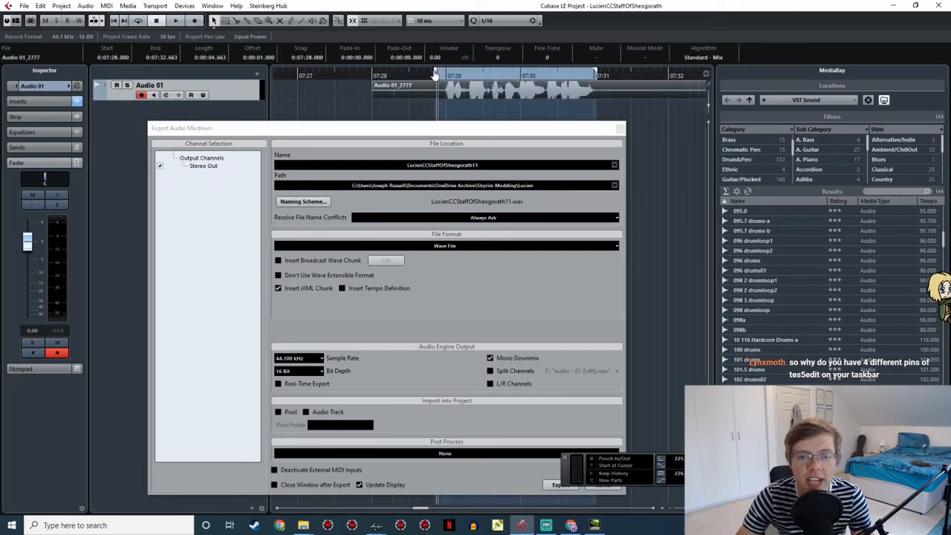
{"action": "key", "text": "space"}
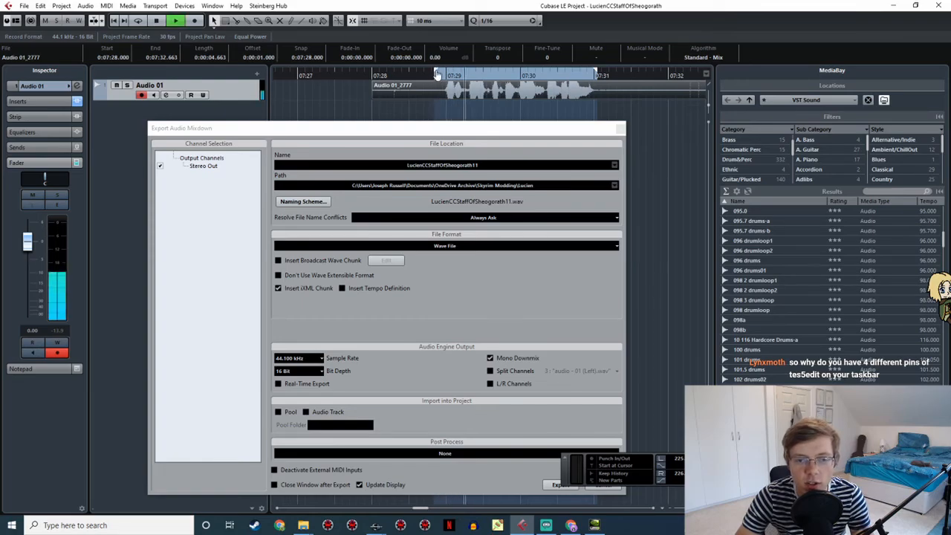
{"action": "left_click", "coordinate": [439, 78]}
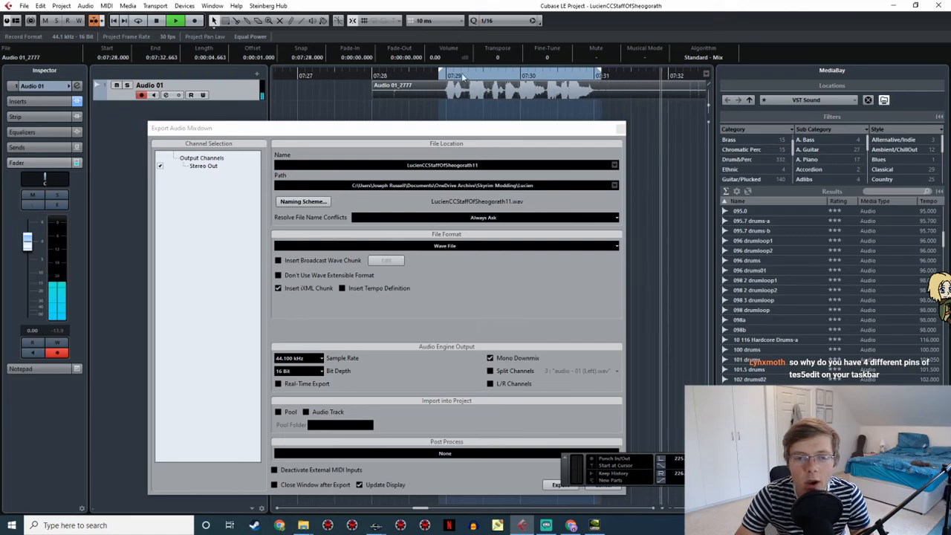
{"action": "left_click", "coordinate": [440, 77]}
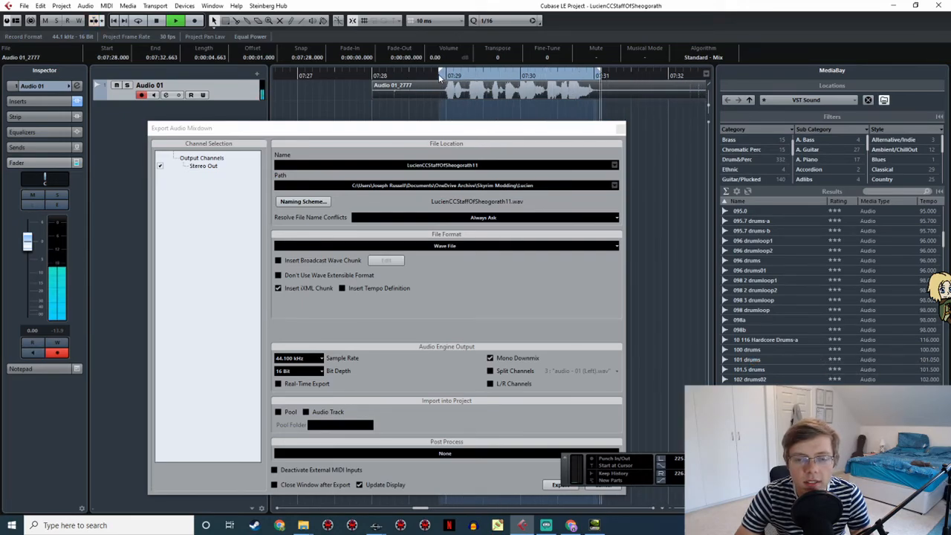
{"action": "key", "text": "space"}
{"action": "double_click", "coordinate": [482, 168]}
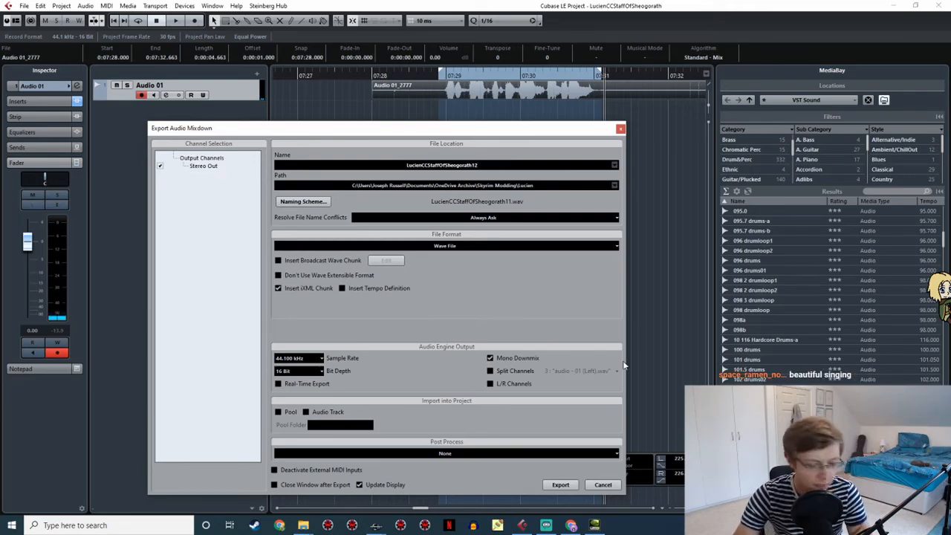
{"action": "left_click", "coordinate": [562, 485]}
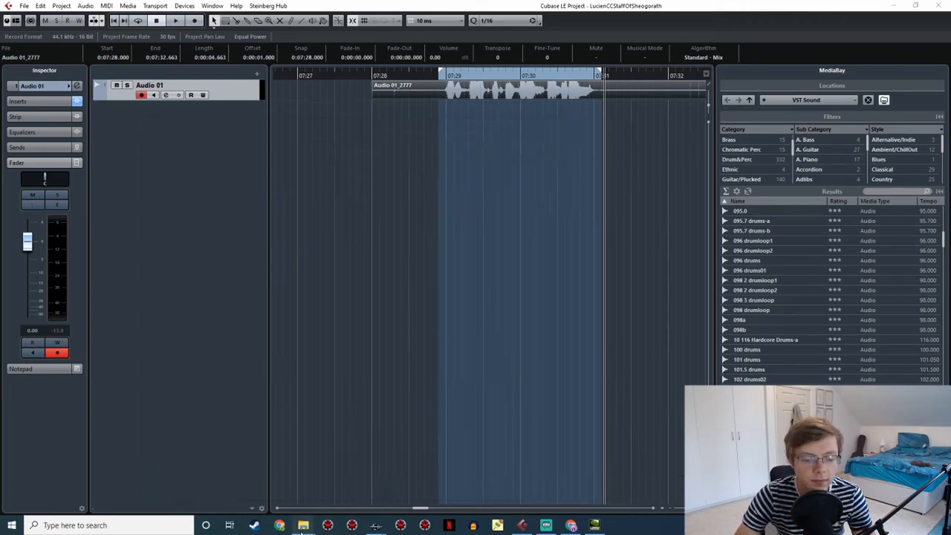
Switch to the file windows and copy LucienCCStaffOfSheogorath12.wav from the Lucien folder into the JRLucienVoice folder
{"action": "left_click", "coordinate": [277, 475]}
{"action": "left_click", "coordinate": [336, 476]}
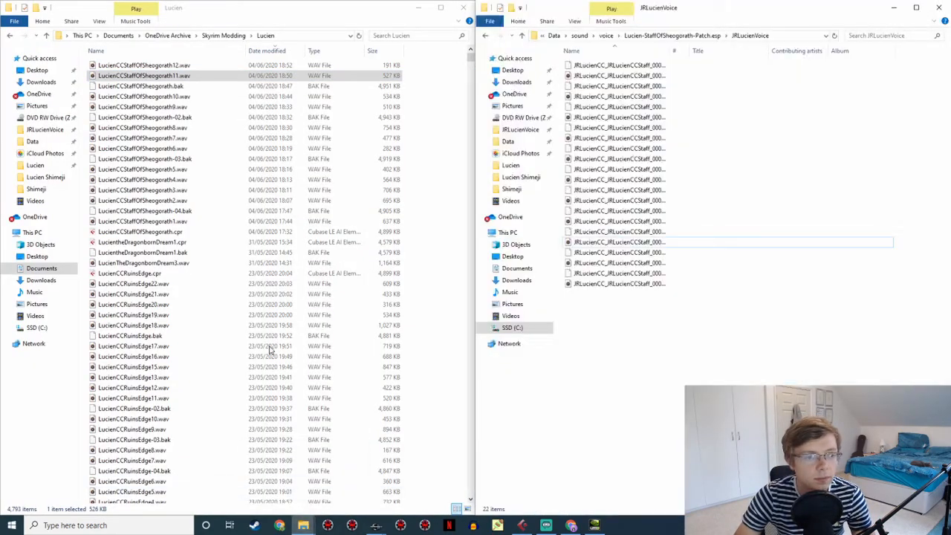
{"action": "left_click", "coordinate": [178, 66]}
{"action": "left_click_drag", "start_coordinate": [147, 67], "coordinate": [645, 335]}
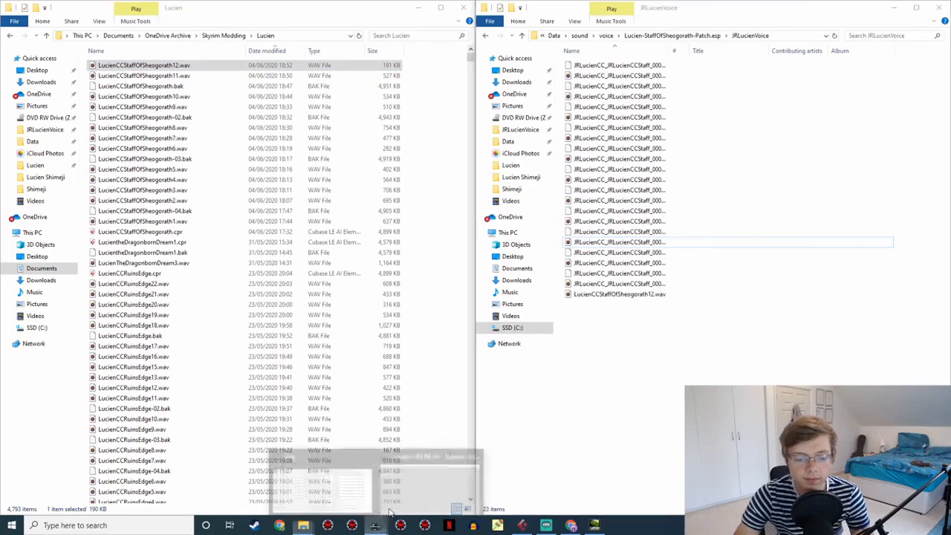
Copy the voice filename from the hairs-on-end response and rename the copied WAV as JRLucienCC_JRLucienCCStaff_00000816_1
{"action": "left_click", "coordinate": [376, 526]}
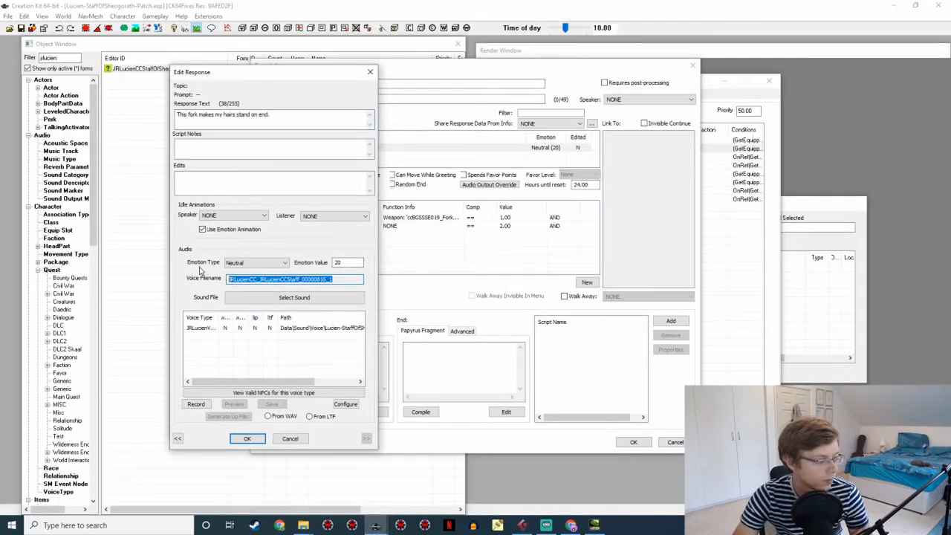
{"action": "key", "text": "alt+Tab"}
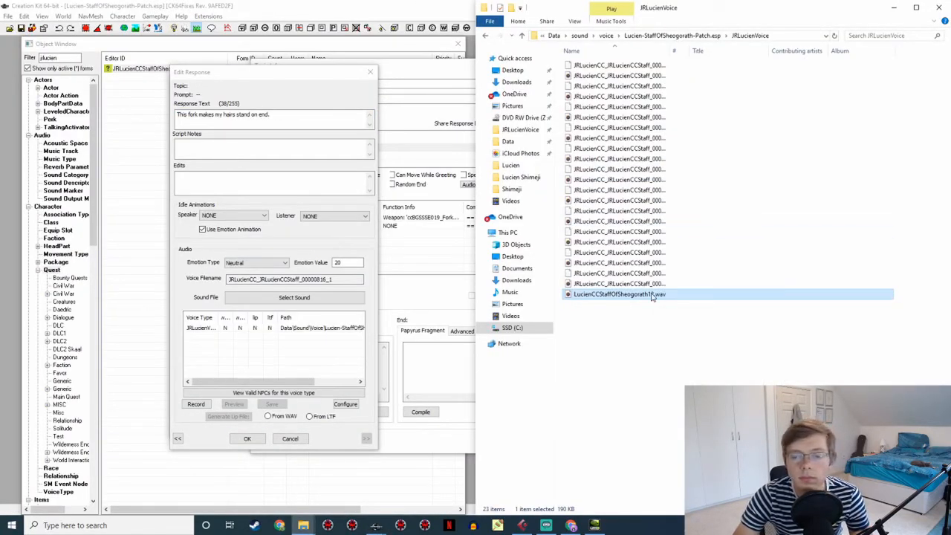
{"action": "key", "text": "F2"}
{"action": "type", "text": "JRLucienCC_JRLucienCCStaff_00000816_1"}
{"action": "left_click", "coordinate": [664, 362]}
Reopen the hairs-on-end response in Creation Kit, generate its lip file from the WAV, and accept the response and topic info
{"action": "left_click", "coordinate": [280, 438]}
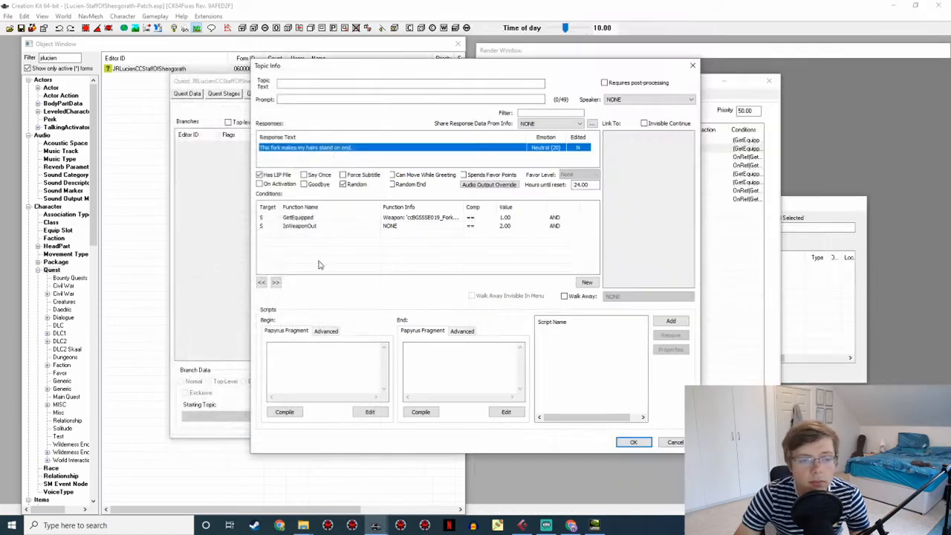
{"action": "double_click", "coordinate": [319, 147]}
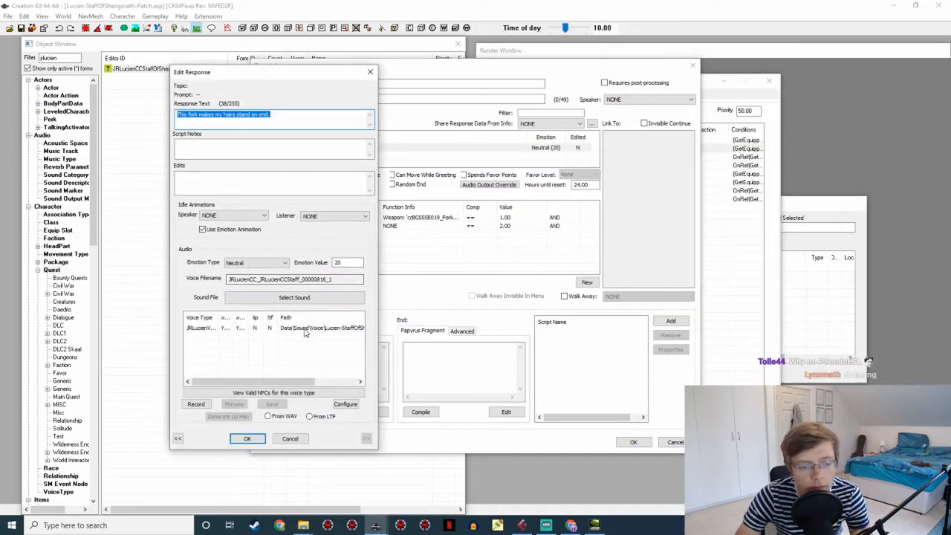
{"action": "left_click", "coordinate": [305, 328]}
{"action": "left_click", "coordinate": [284, 418]}
{"action": "left_click", "coordinate": [227, 417]}
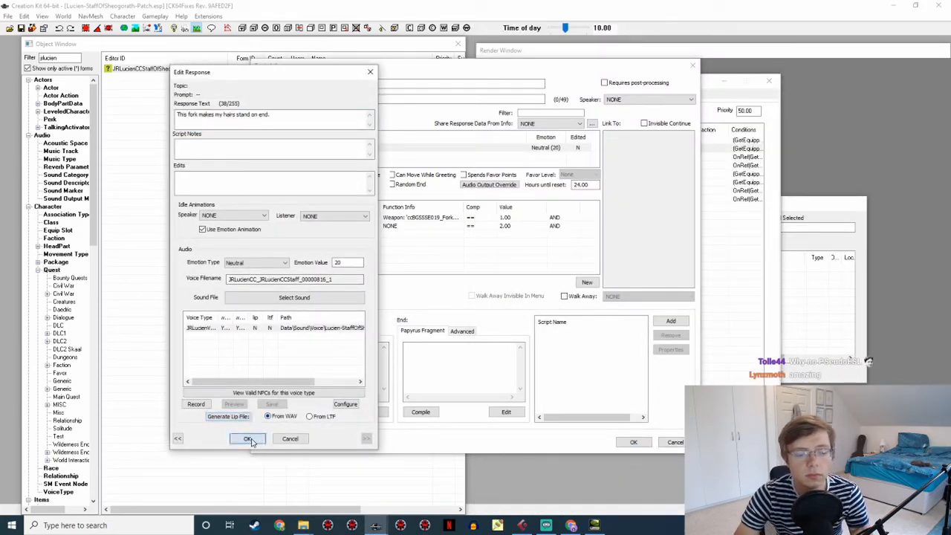
{"action": "left_click", "coordinate": [248, 439]}
{"action": "left_click", "coordinate": [631, 443]}
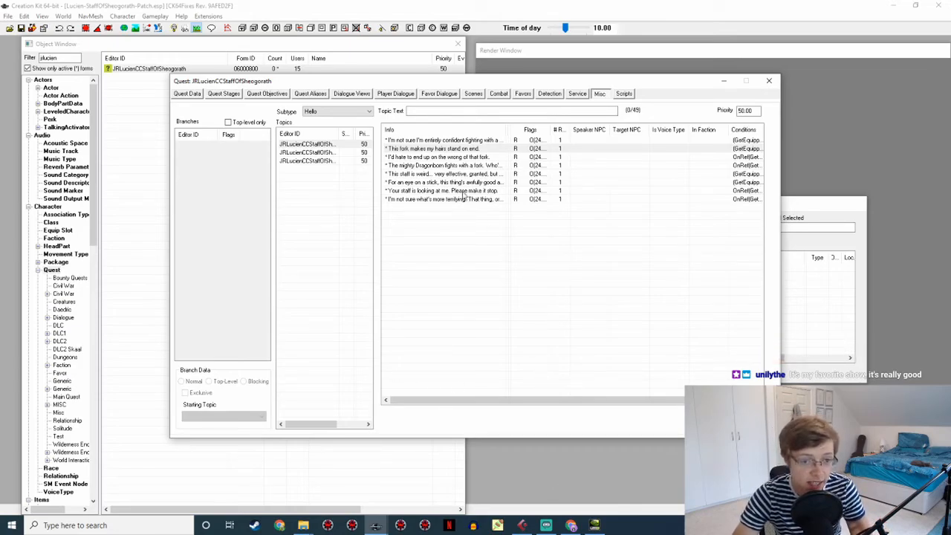
Open the "I'd hate to end up" fork response and record its line in Cubase from 07:32, checking the text in Creation Kit
{"action": "double_click", "coordinate": [437, 157]}
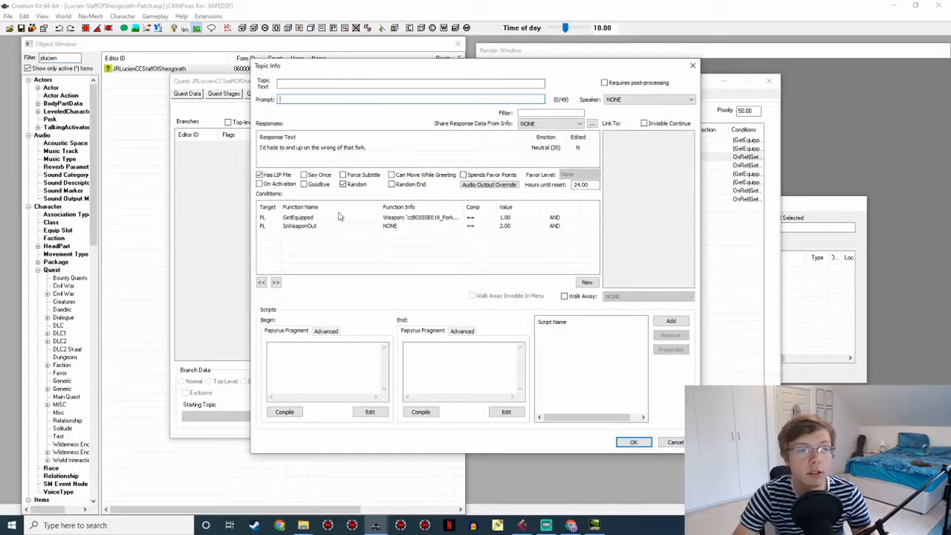
{"action": "double_click", "coordinate": [336, 148]}
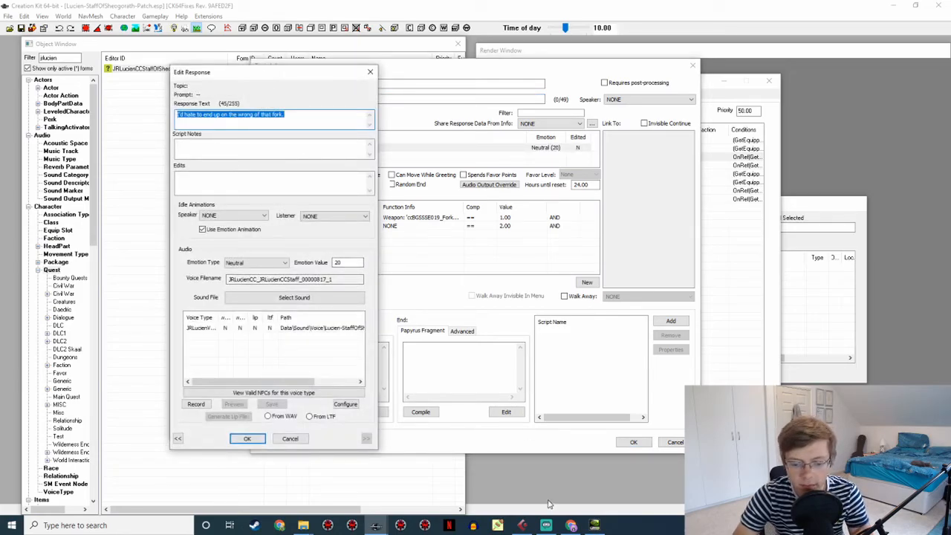
{"action": "left_click", "coordinate": [522, 525]}
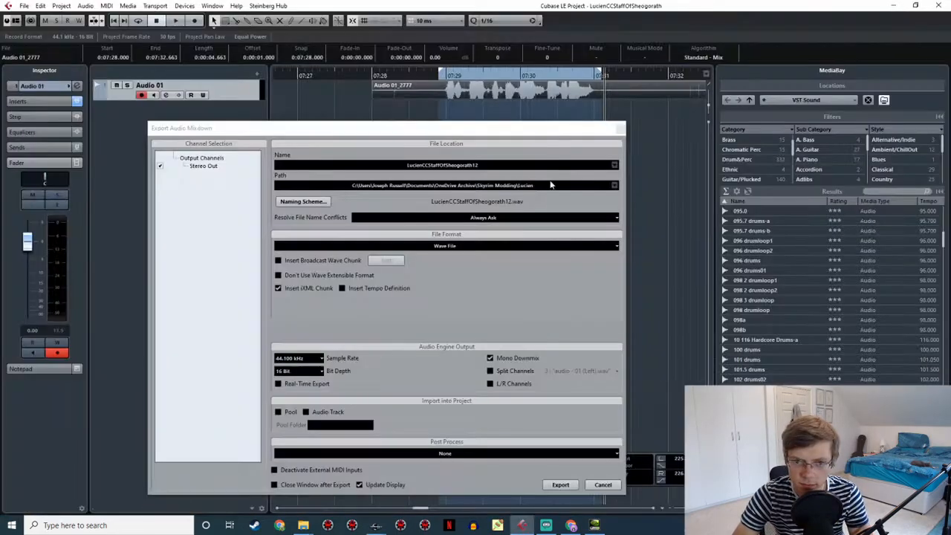
{"action": "left_click", "coordinate": [452, 75]}
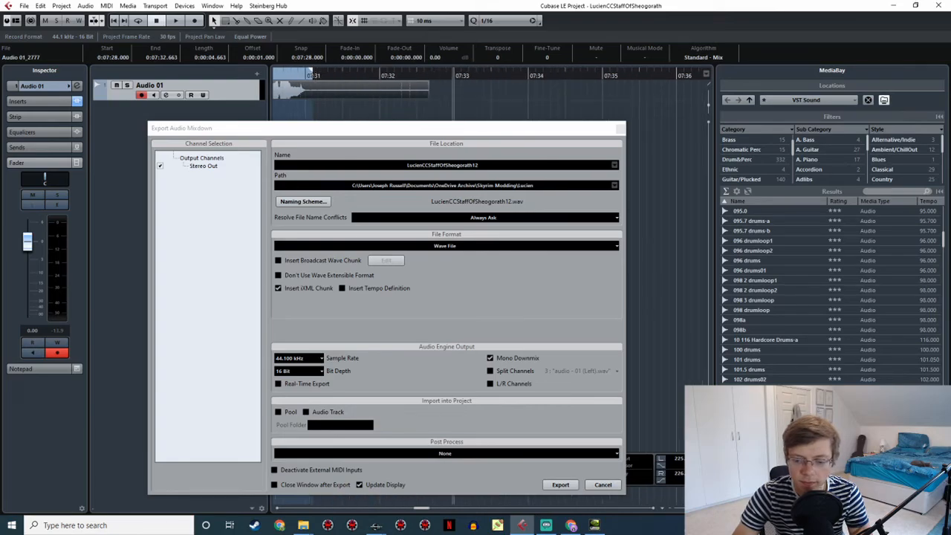
{"action": "left_click", "coordinate": [822, 479]}
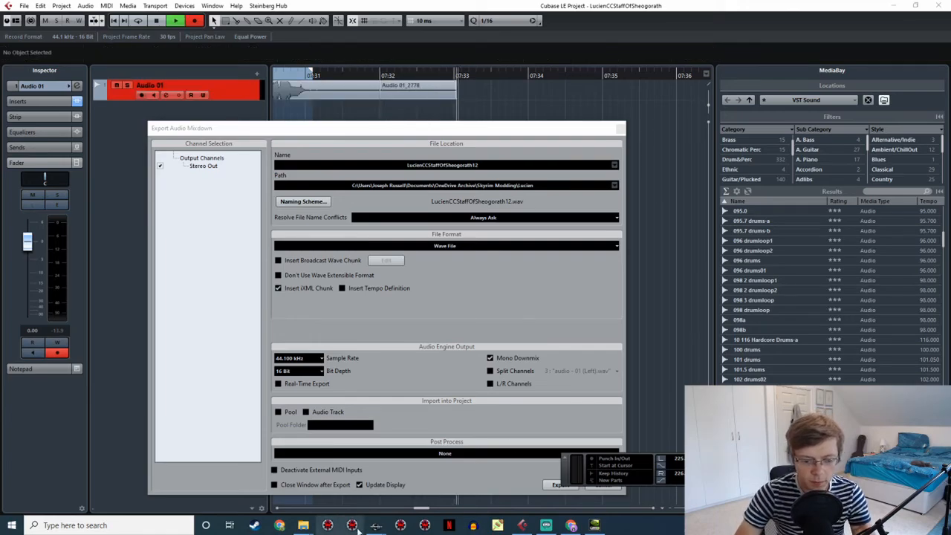
{"action": "left_click", "coordinate": [377, 525]}
{"action": "left_click", "coordinate": [407, 509]}
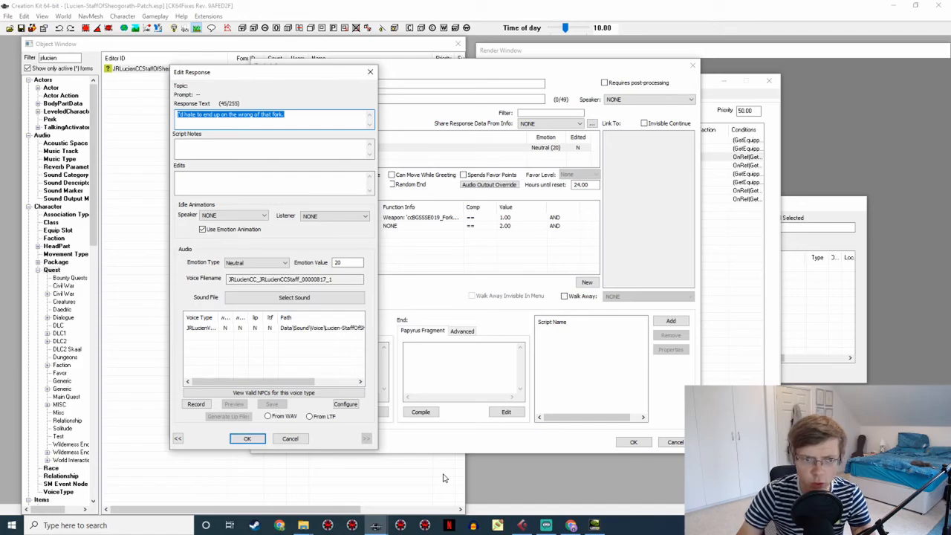
{"action": "left_click", "coordinate": [523, 526]}
Return to Creation Kit and correct the response text to "I'd hate to end up on the wrong end of that fork."
{"action": "key", "text": "alt+Tab"}
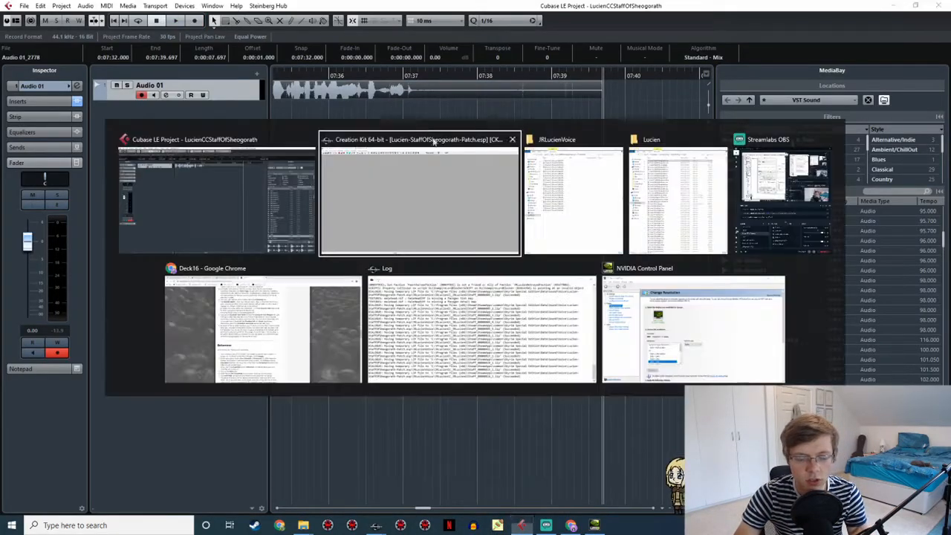
{"action": "left_click", "coordinate": [256, 115]}
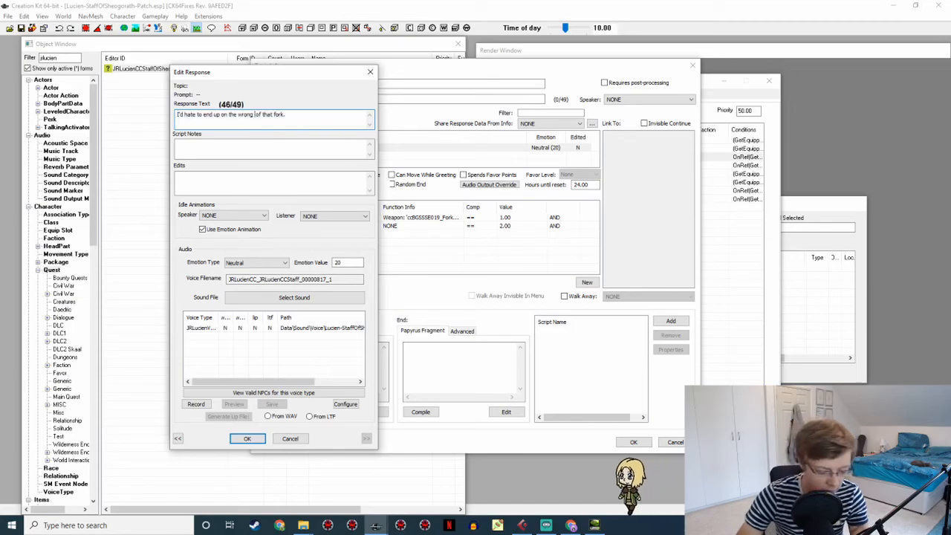
{"action": "type", "text": "end"}
Switch to Cubase and play back the new take, replaying it from just before the spoken part
{"action": "key", "text": "alt+Tab"}
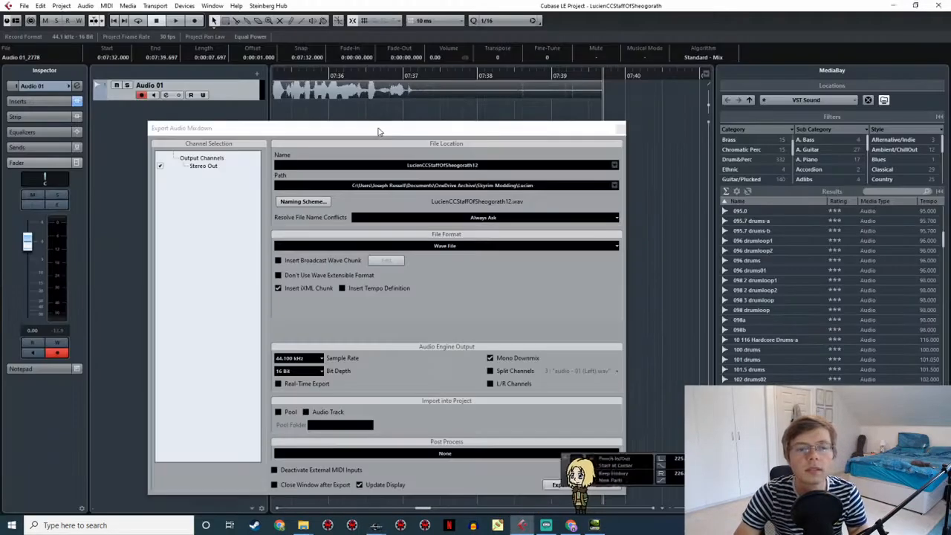
{"action": "double_click", "coordinate": [468, 75]}
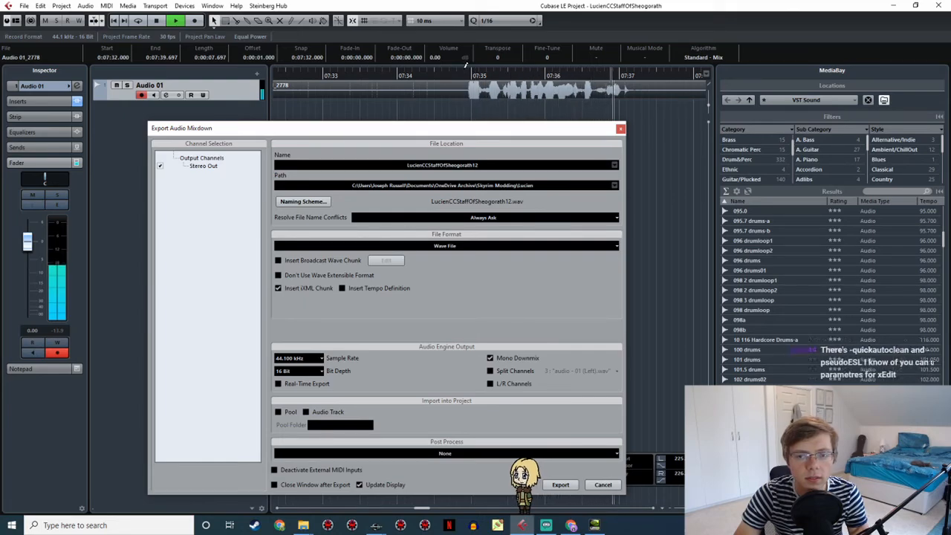
{"action": "key", "text": "space"}
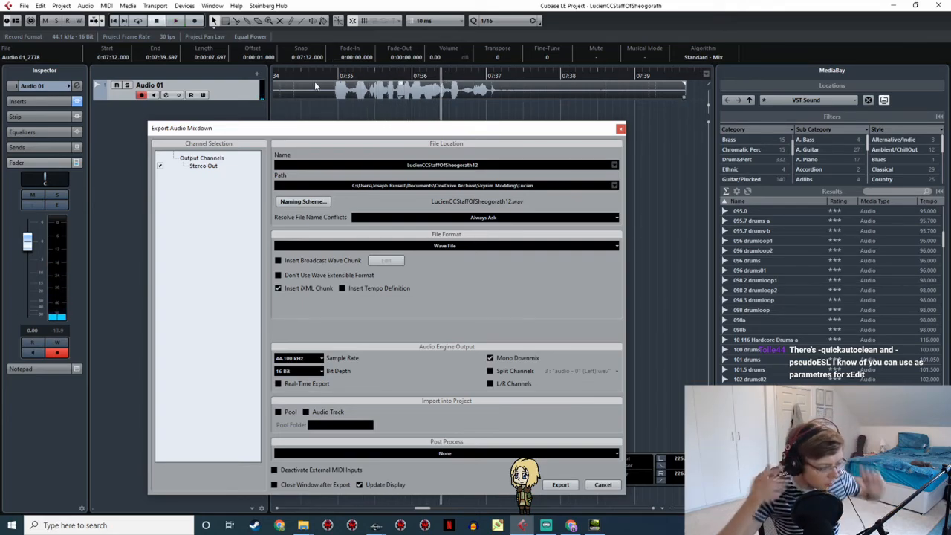
{"action": "left_click", "coordinate": [326, 76]}
{"action": "key", "text": "space"}
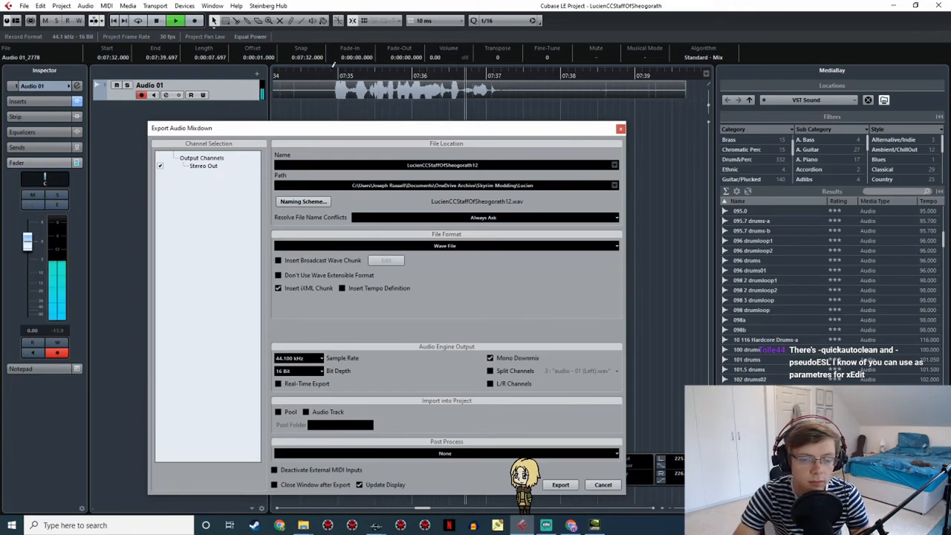
{"action": "key", "text": "space"}
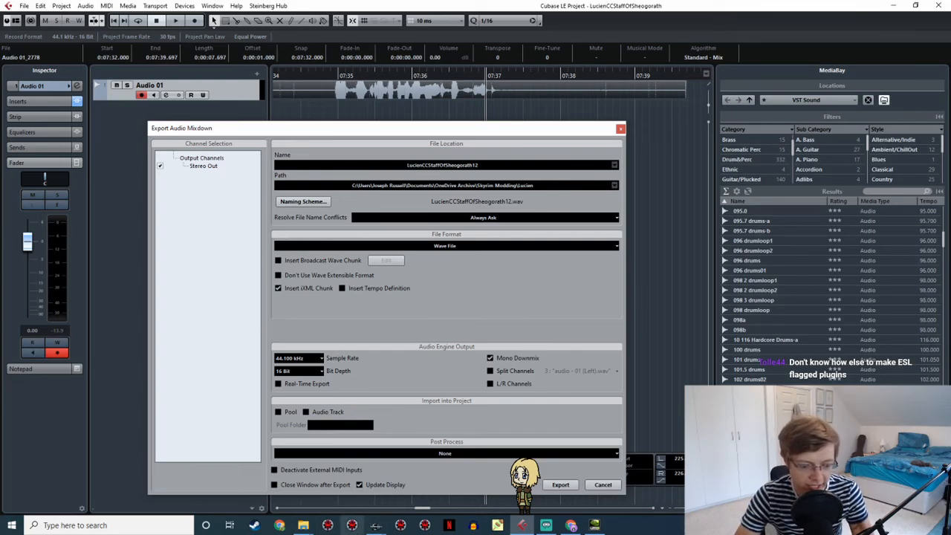
{"action": "left_click", "coordinate": [327, 73]}
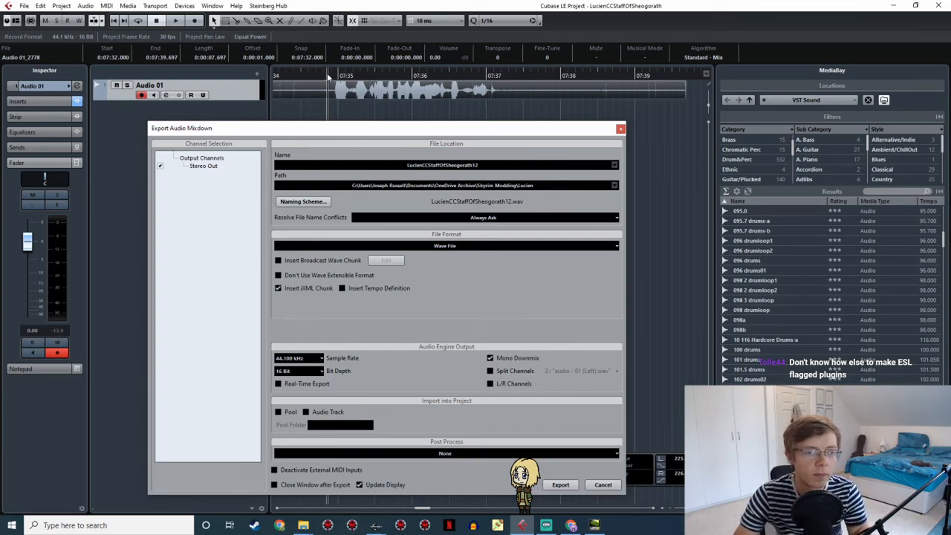
{"action": "key", "text": "space"}
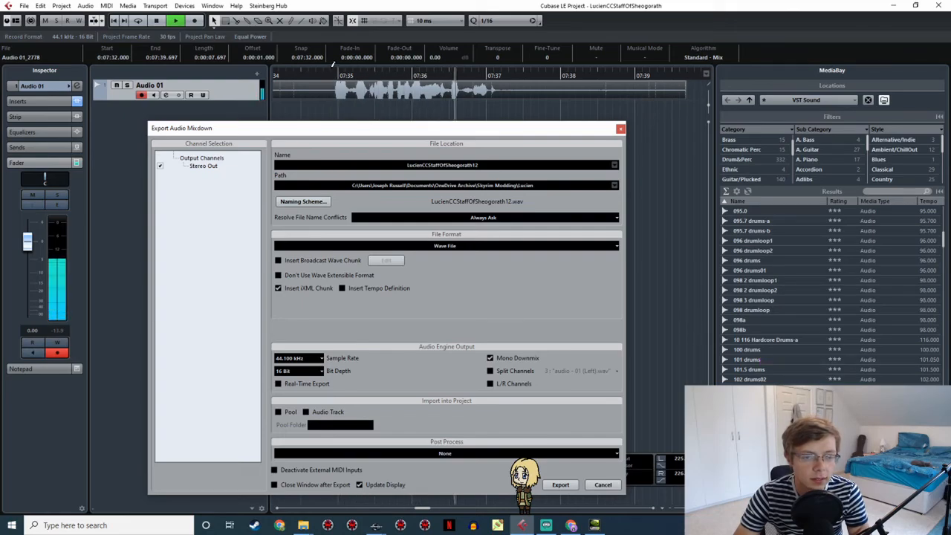
Set the range around the take's spoken part, about 07:34.9 to 07:37.1, check it by playback, and export it as LucienCCStaffOfSheogorath13
{"action": "left_click_drag", "start_coordinate": [334, 74], "coordinate": [499, 93]}
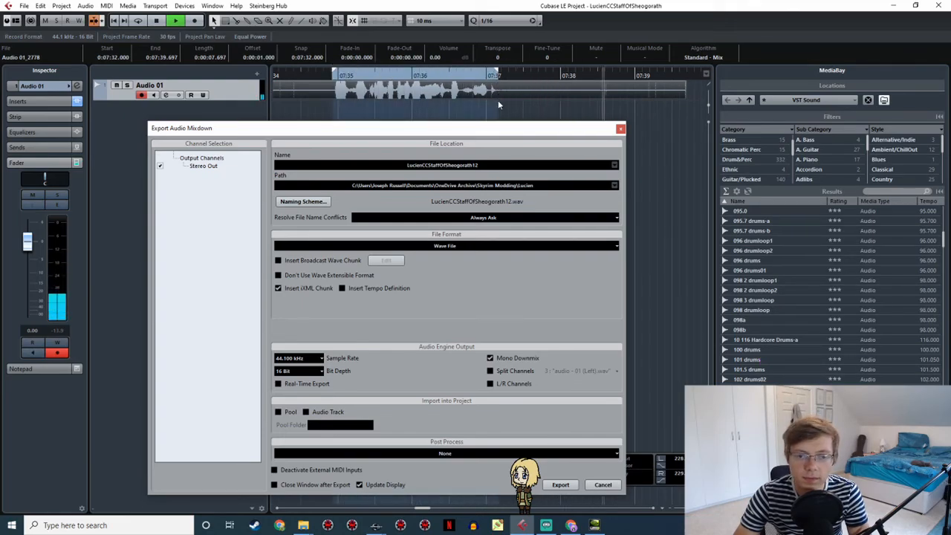
{"action": "left_click", "coordinate": [333, 78]}
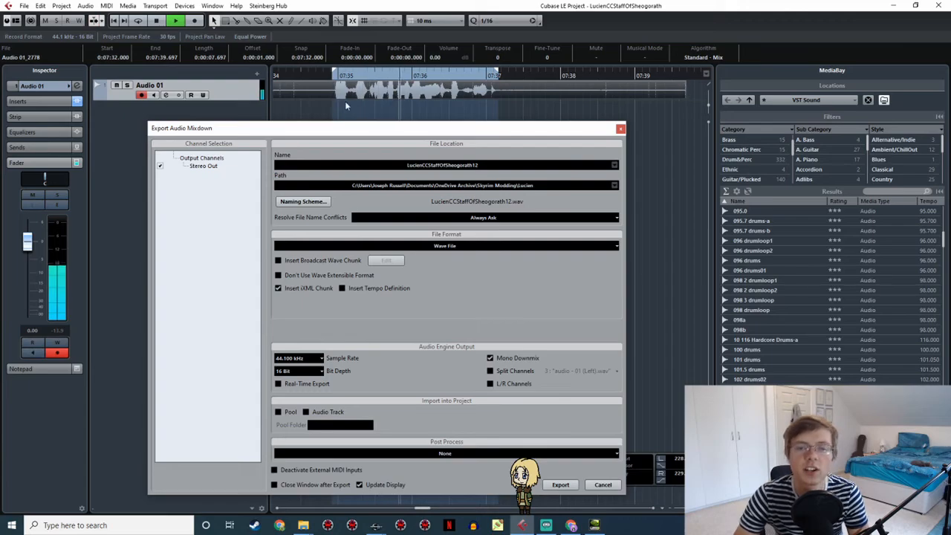
{"action": "double_click", "coordinate": [487, 166]}
{"action": "left_click", "coordinate": [488, 170]}
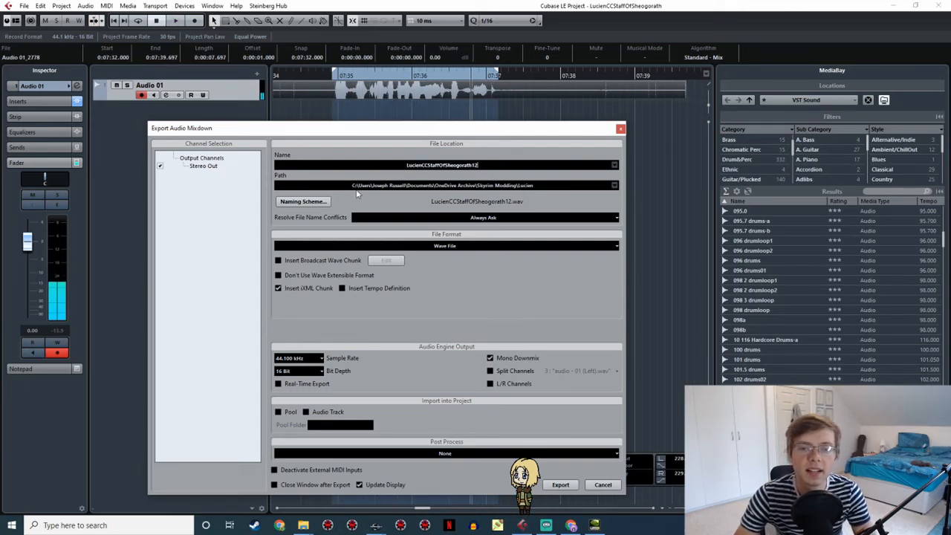
{"action": "key", "text": "BackSpace"}
{"action": "type", "text": "3"}
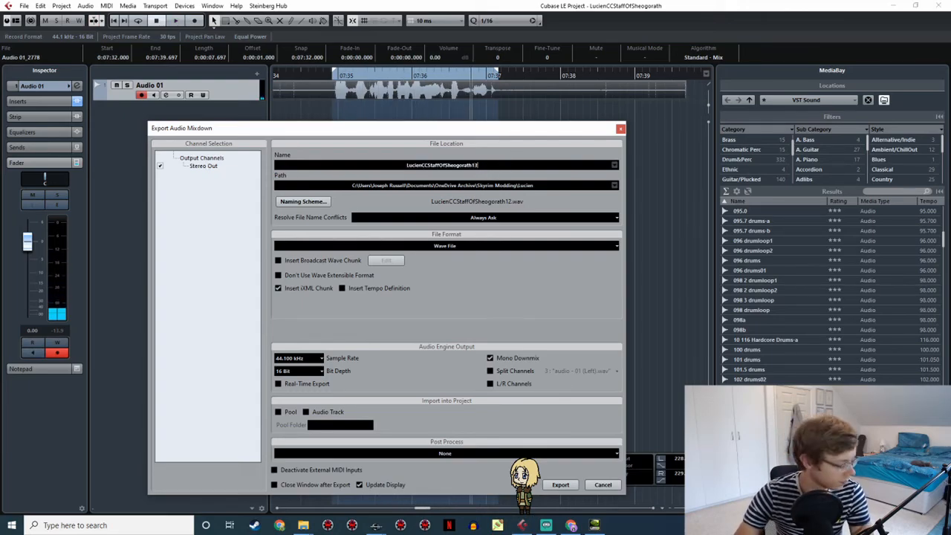
{"action": "left_click", "coordinate": [562, 485]}
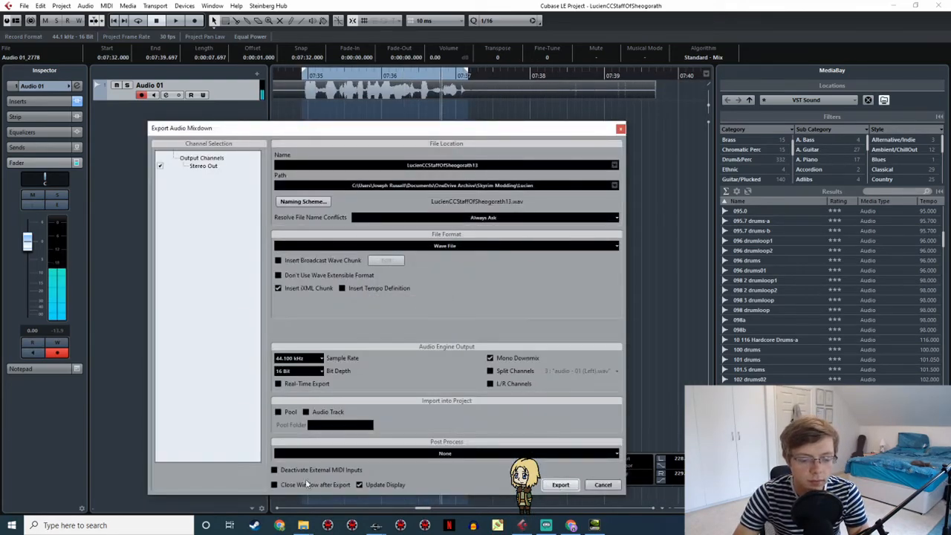
Switch to the file windows and copy LucienCCStaffOfSheogorath13.wav from the Lucien folder into the JRLucienVoice folder
{"action": "left_click", "coordinate": [305, 527]}
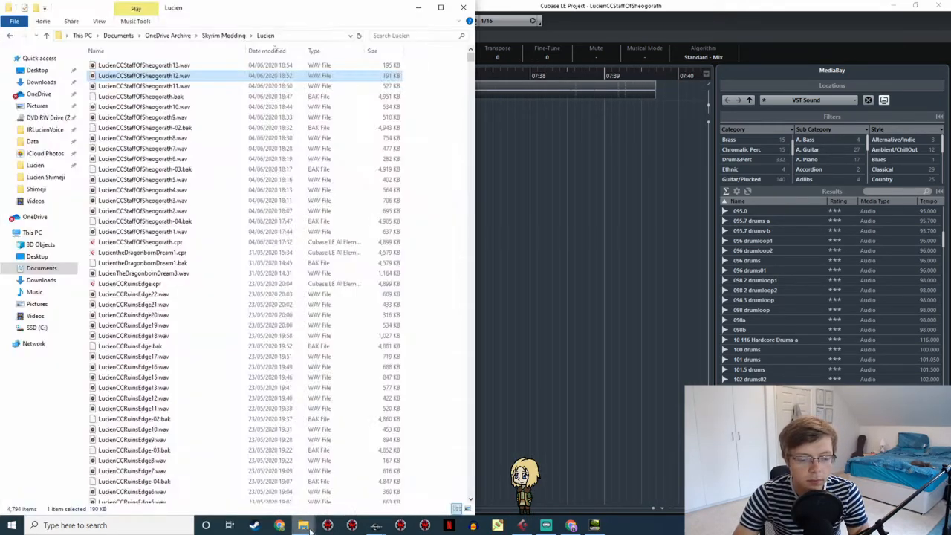
{"action": "mouse_move", "coordinate": [311, 527]}
{"action": "left_click", "coordinate": [333, 486]}
{"action": "left_click", "coordinate": [143, 65]}
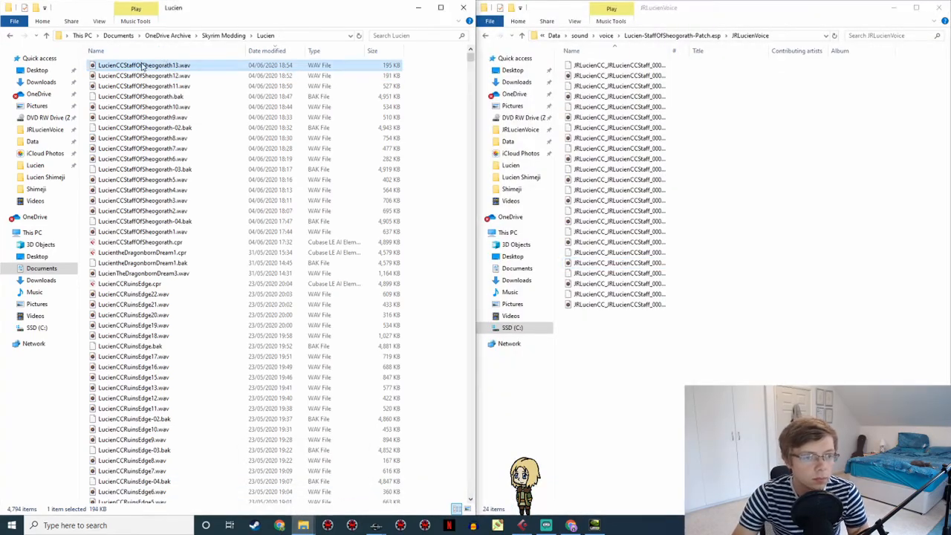
{"action": "left_click_drag", "start_coordinate": [143, 66], "coordinate": [601, 334], "text": "ctrl"}
Copy the voice filename from the wrong-end-of-that-fork response and rename the copied WAV as JRLucienCC_JRLucienCCStaff_00000817_1
{"action": "left_click", "coordinate": [377, 526]}
{"action": "left_click", "coordinate": [412, 494]}
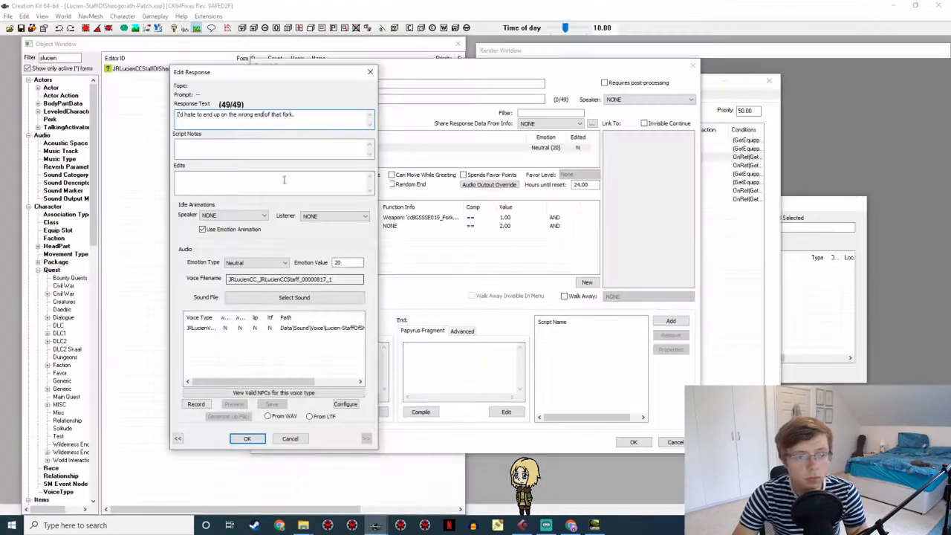
{"action": "left_click_drag", "start_coordinate": [344, 283], "coordinate": [160, 264]}
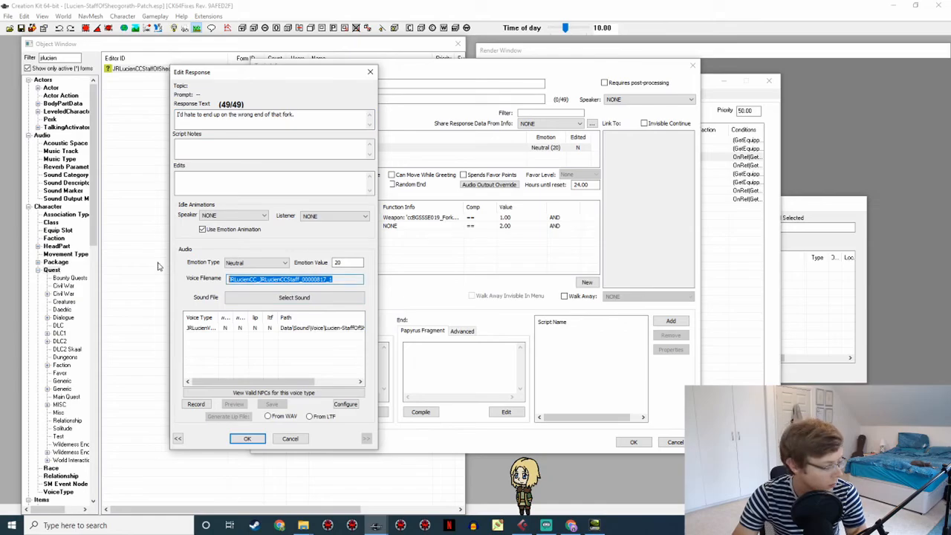
{"action": "key", "text": "ctrl+c"}
{"action": "key", "text": "alt+Tab"}
{"action": "left_click", "coordinate": [644, 314]}
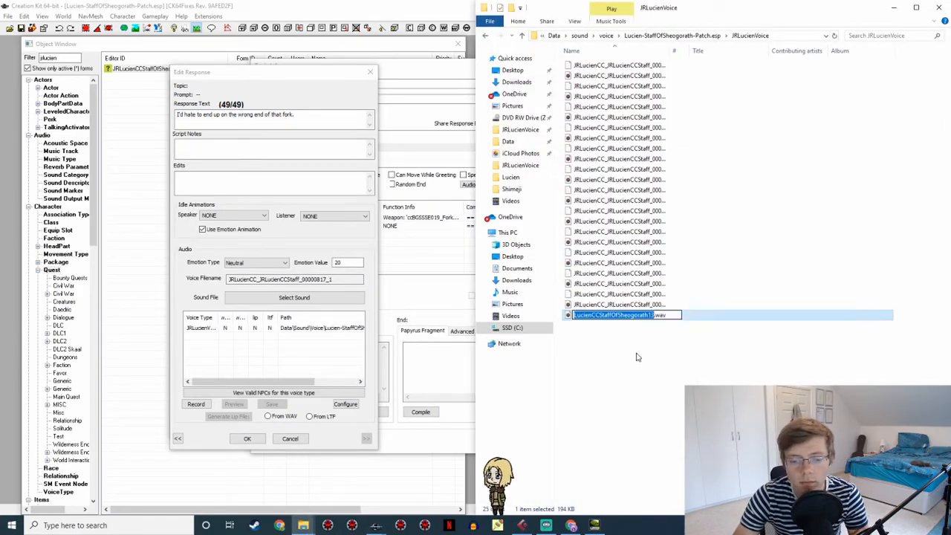
{"action": "key", "text": "ctrl+v"}
{"action": "key", "text": "Return"}
Return to Creation Kit, reopen the wrong-end-of-that-fork response, generate its lip file from the WAV, and accept the response and topic info
{"action": "key", "text": "alt+Tab"}
{"action": "left_click", "coordinate": [248, 439]}
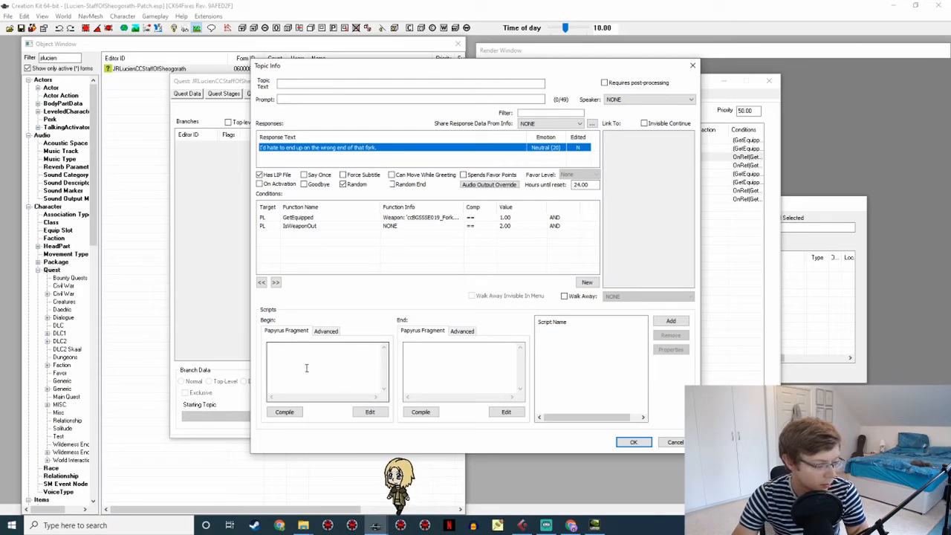
{"action": "double_click", "coordinate": [355, 149]}
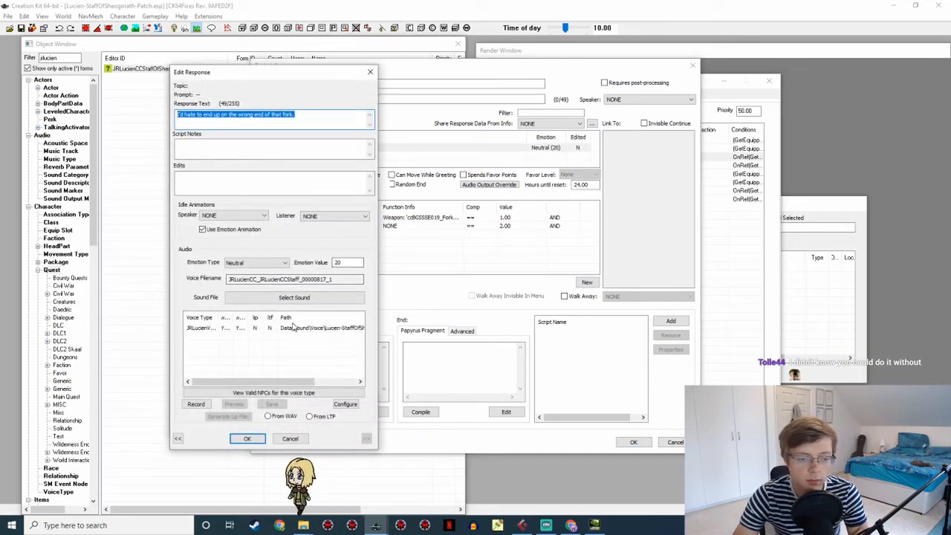
{"action": "left_click", "coordinate": [246, 438]}
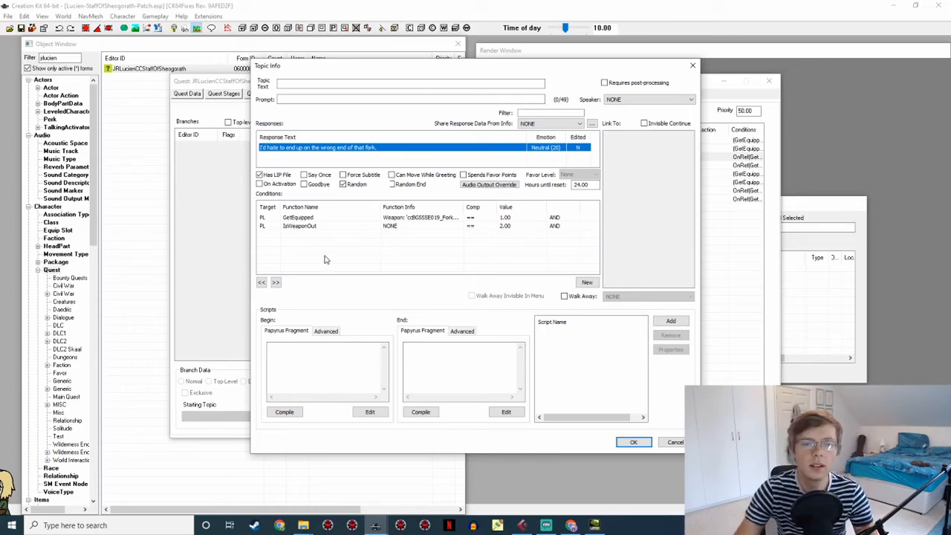
{"action": "double_click", "coordinate": [359, 148]}
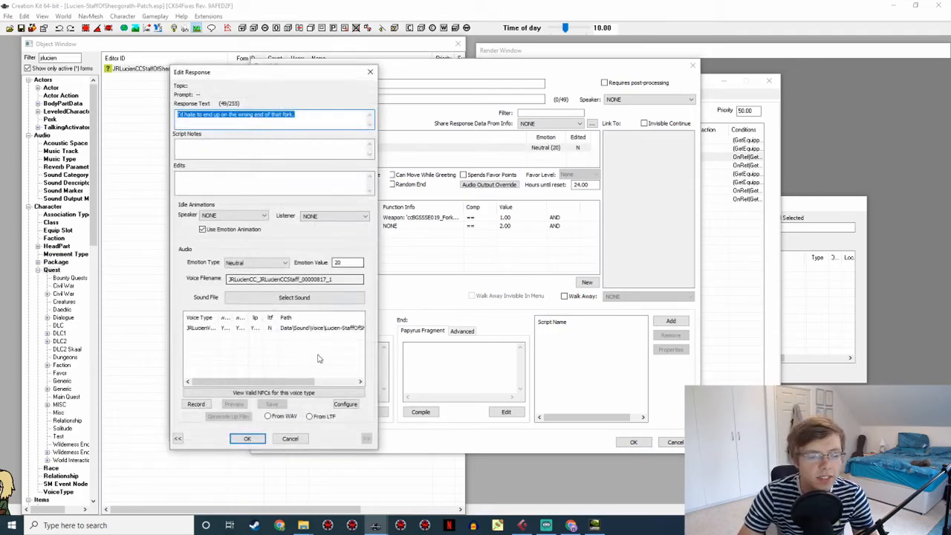
{"action": "left_click", "coordinate": [252, 440]}
{"action": "left_click", "coordinate": [630, 442]}
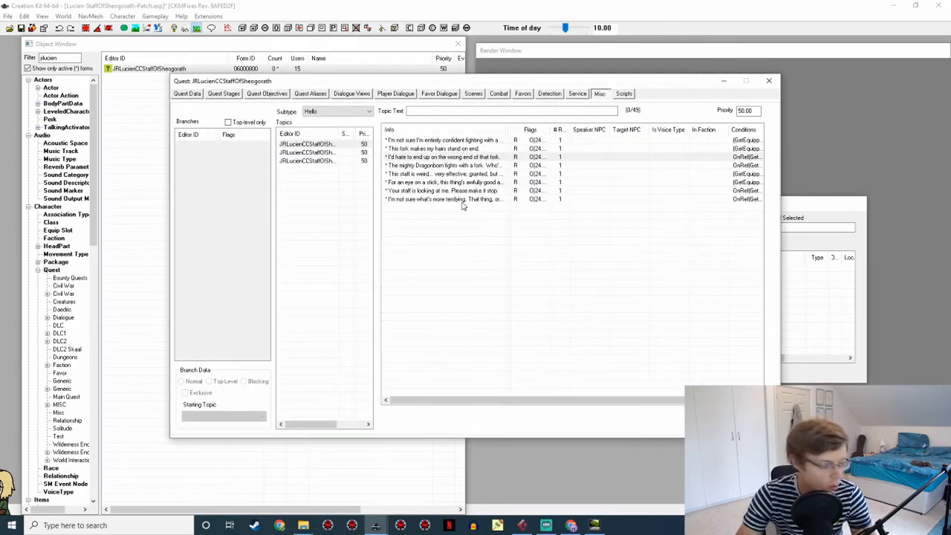
Open the mighty Dragonborn response, start recording in Cubase from about 07:38, and return to Creation Kit to read the line
{"action": "double_click", "coordinate": [444, 166]}
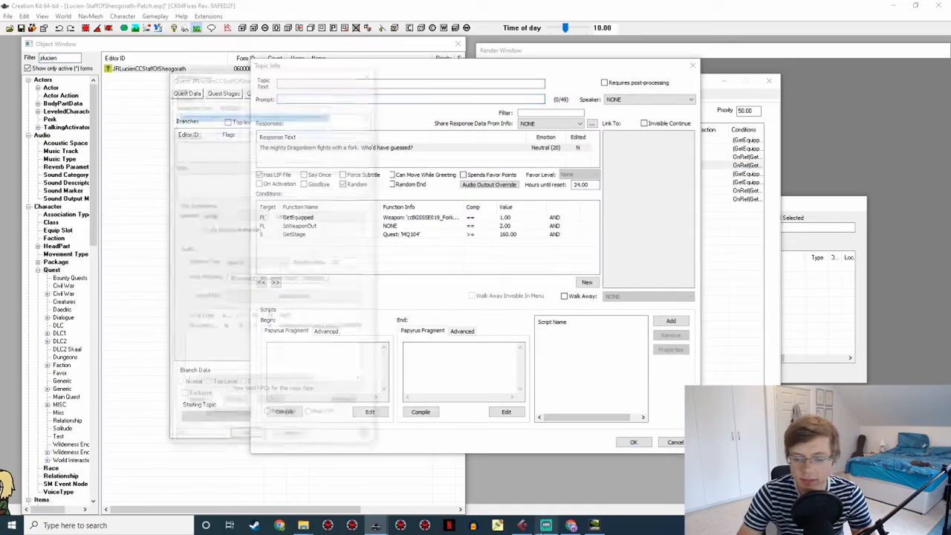
{"action": "left_click", "coordinate": [522, 525]}
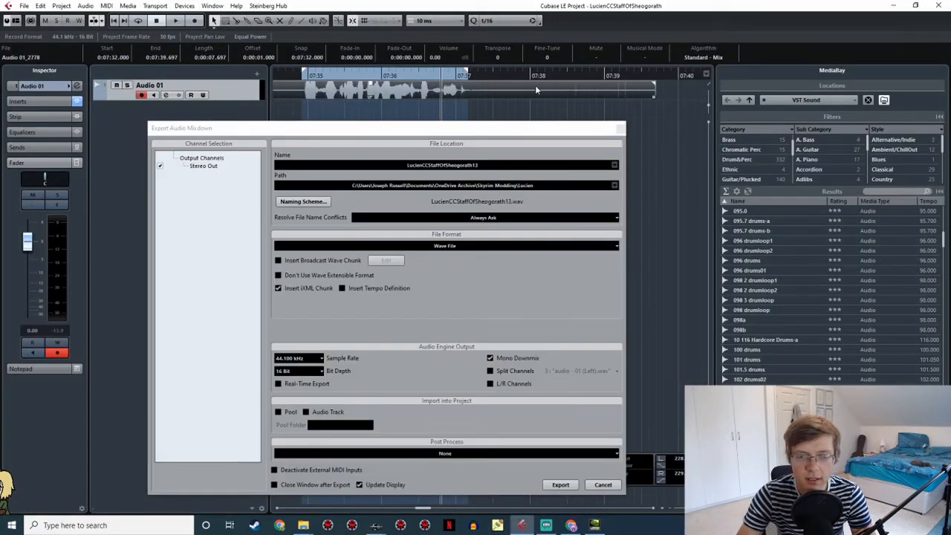
{"action": "left_click", "coordinate": [554, 75]}
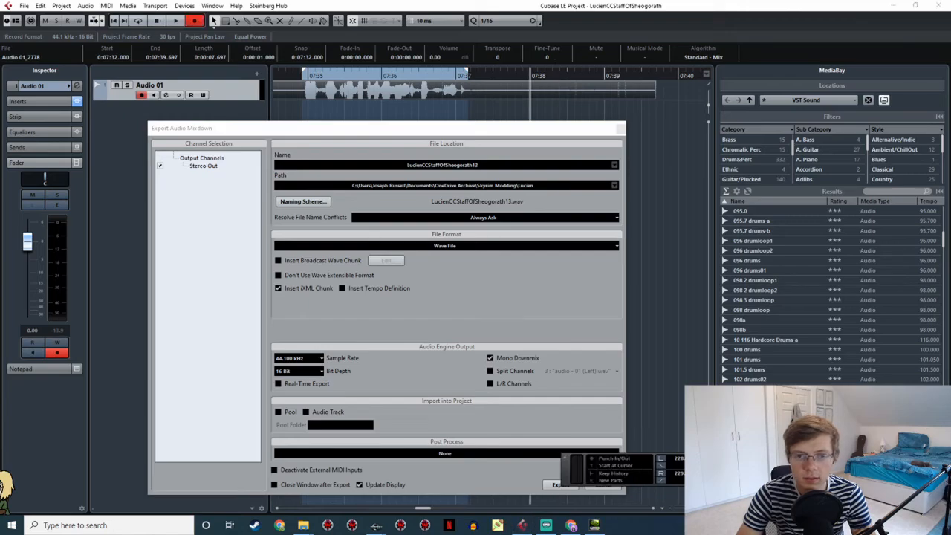
{"action": "left_click", "coordinate": [375, 525]}
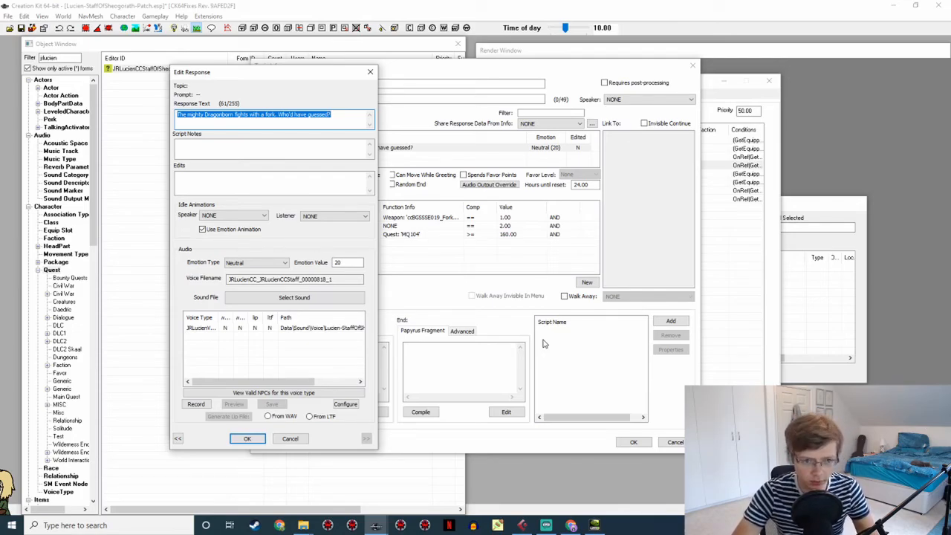
Switch to Cubase, play back the Dragonborn take, and set the range around its spoken part, about 07:38.3 to 07:42.5
{"action": "left_click", "coordinate": [522, 525]}
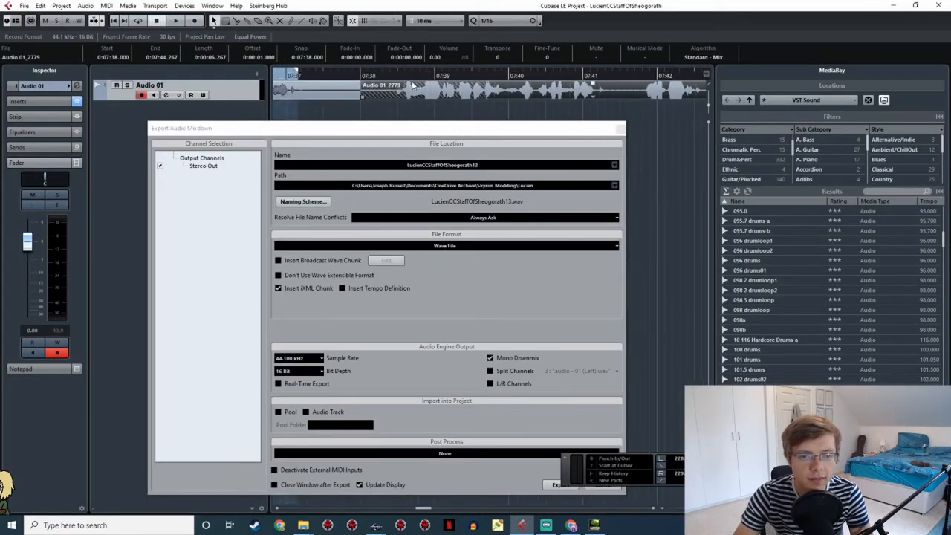
{"action": "left_click", "coordinate": [398, 77]}
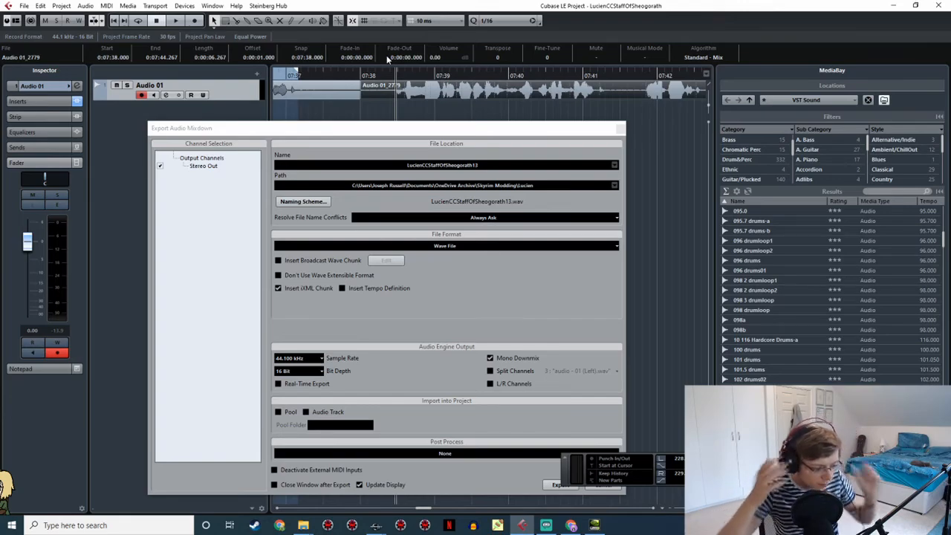
{"action": "key", "text": "space"}
{"action": "left_click", "coordinate": [393, 75]}
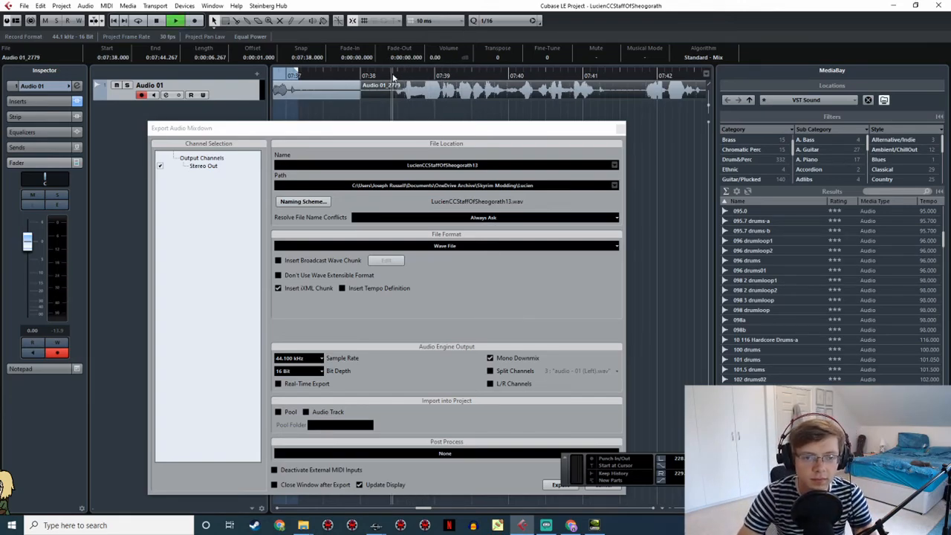
{"action": "left_click_drag", "start_coordinate": [394, 75], "coordinate": [712, 95]}
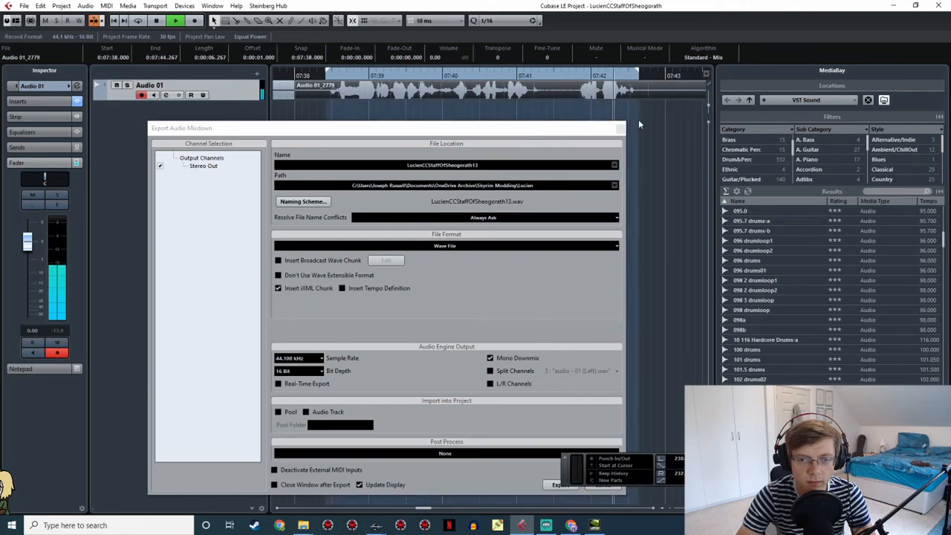
Export the selected range as LucienCCStaffOfSheogorath14
{"action": "left_click", "coordinate": [504, 168]}
{"action": "key", "text": "BackSpace"}
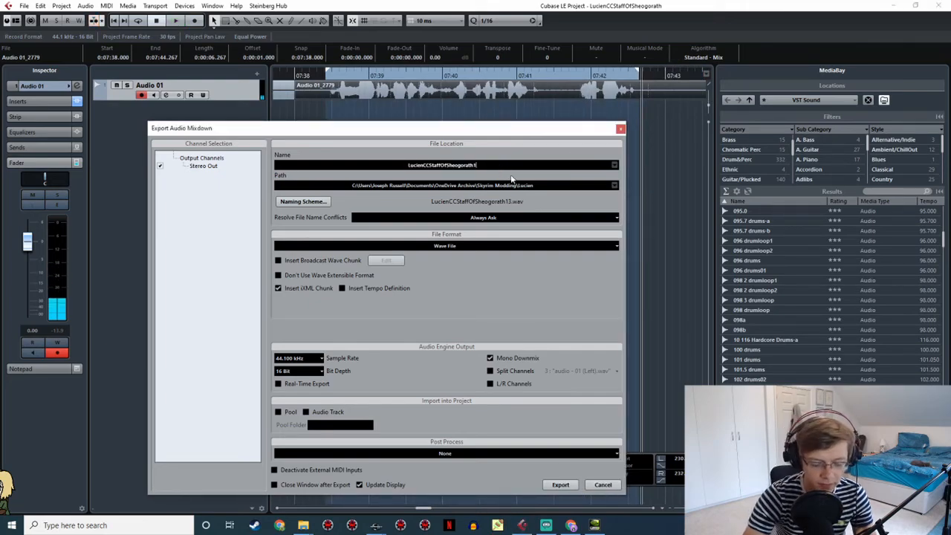
{"action": "type", "text": "4"}
{"action": "left_click", "coordinate": [567, 485]}
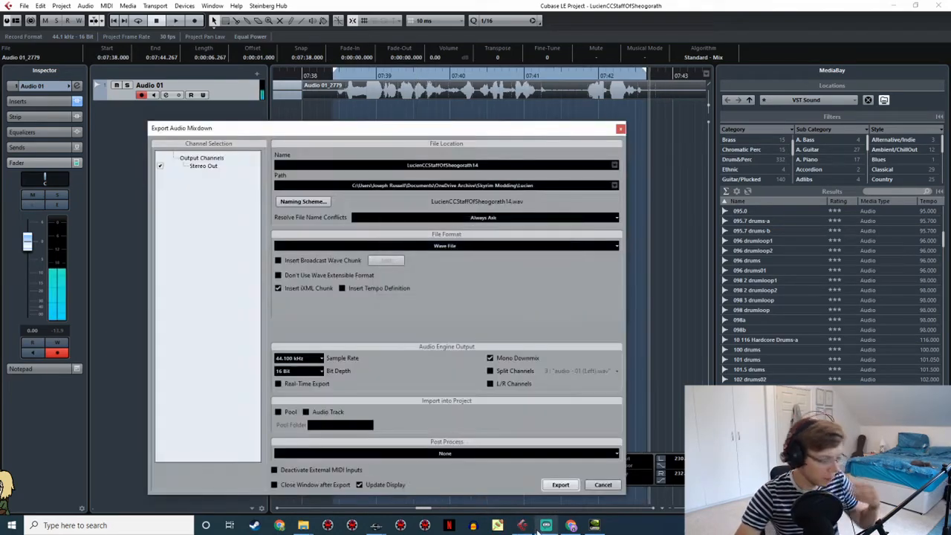
Switch to the file windows and copy LucienCCStaffOfSheogorath14.wav from the Lucien folder into the JRLucienVoice folder
{"action": "left_click", "coordinate": [310, 527]}
{"action": "left_click", "coordinate": [289, 501]}
{"action": "left_click", "coordinate": [305, 526]}
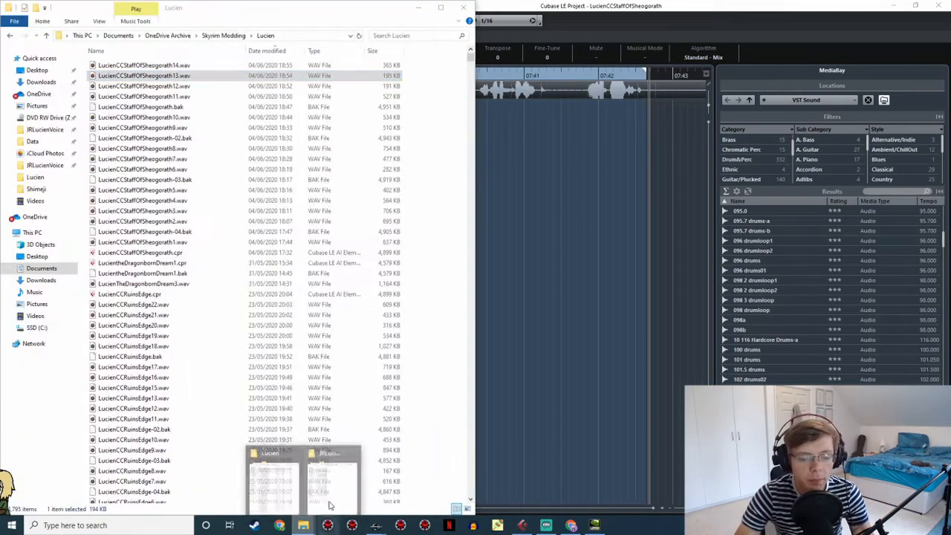
{"action": "left_click", "coordinate": [329, 505]}
{"action": "left_click", "coordinate": [161, 70]}
{"action": "left_click_drag", "start_coordinate": [161, 69], "coordinate": [563, 426]}
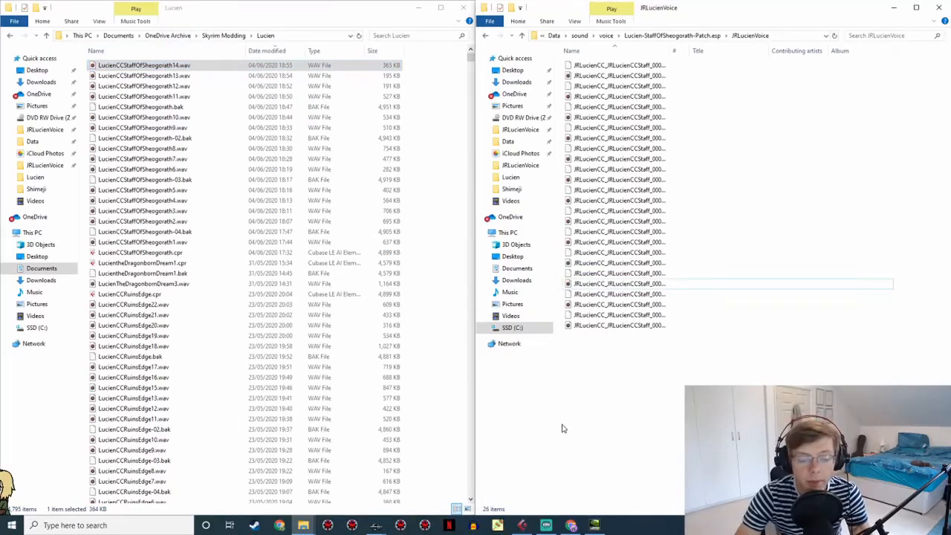
Copy the voice filename from the mighty Dragonborn response and rename the copied WAV as JRLucienCC_JRLucienCCStaff_00000818_1
{"action": "mouse_move", "coordinate": [376, 526]}
{"action": "left_click", "coordinate": [418, 499]}
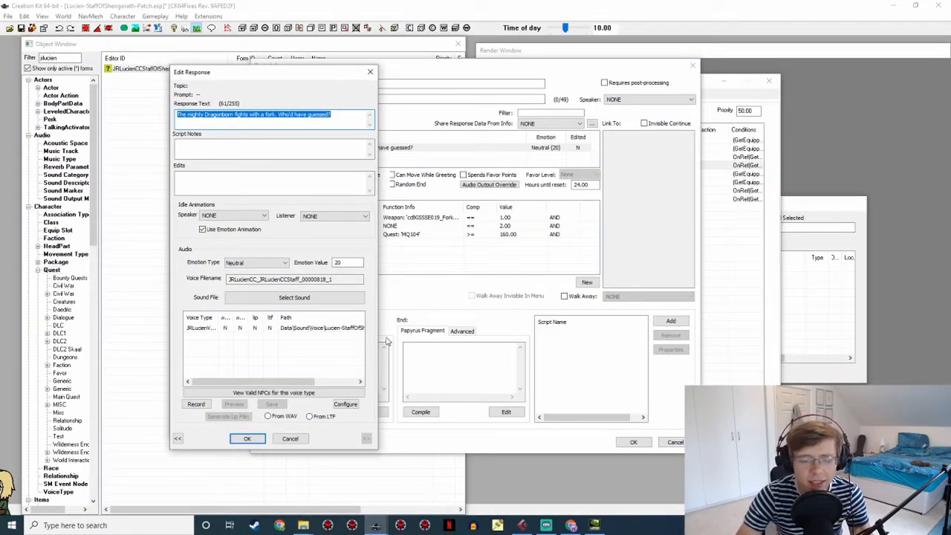
{"action": "double_click", "coordinate": [345, 280]}
{"action": "key", "text": "ctrl+c"}
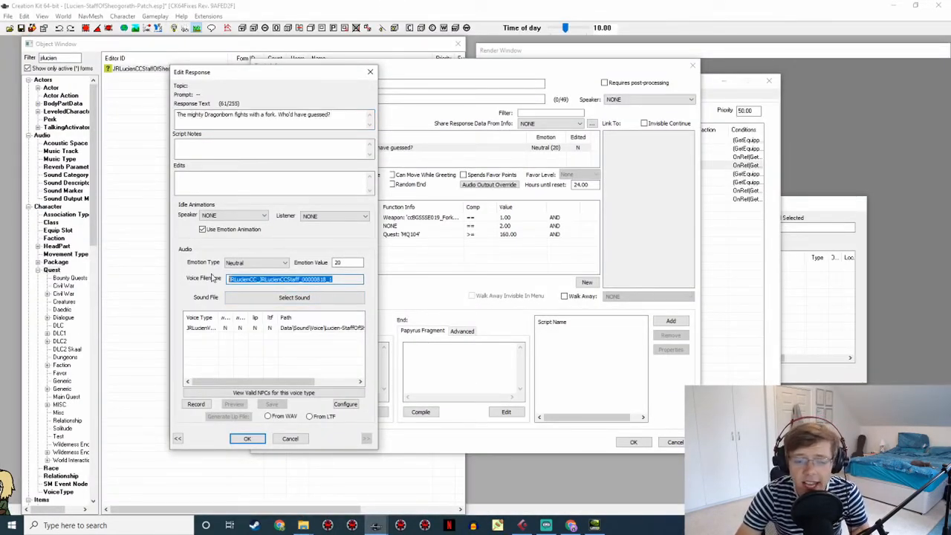
{"action": "key", "text": "alt+Tab"}
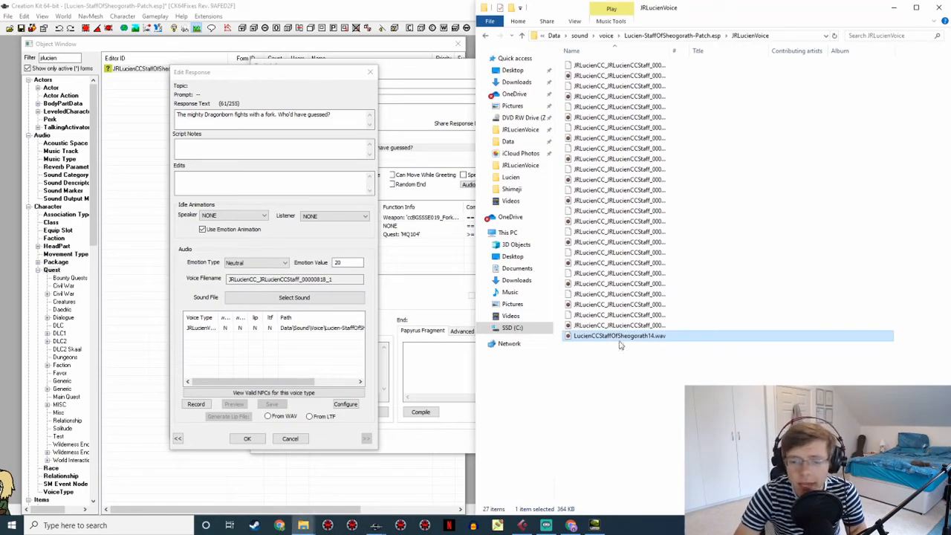
{"action": "left_click", "coordinate": [621, 337]}
{"action": "key", "text": "ctrl+v"}
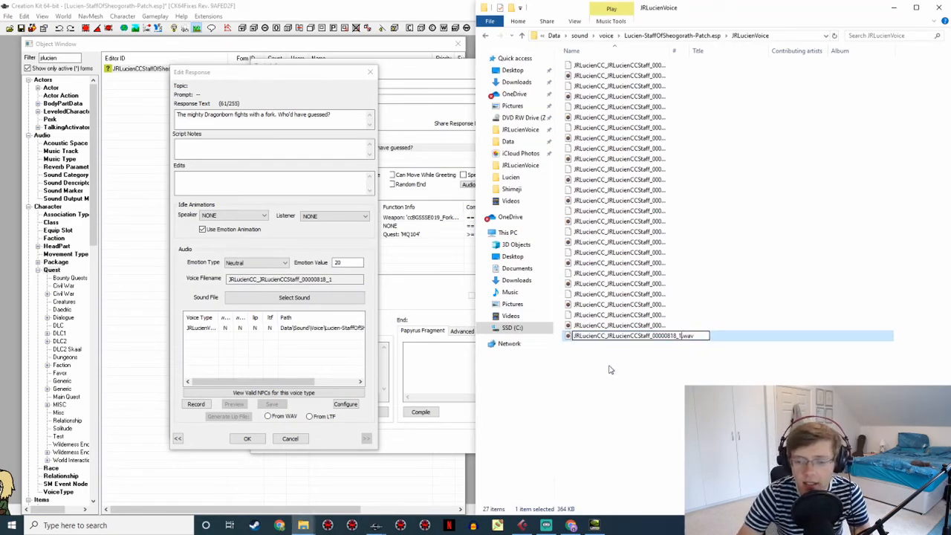
{"action": "left_click", "coordinate": [609, 366]}
Reopen the mighty Dragonborn response, generate its lip file from the WAV, and accept the response and topic info
{"action": "left_click", "coordinate": [248, 439]}
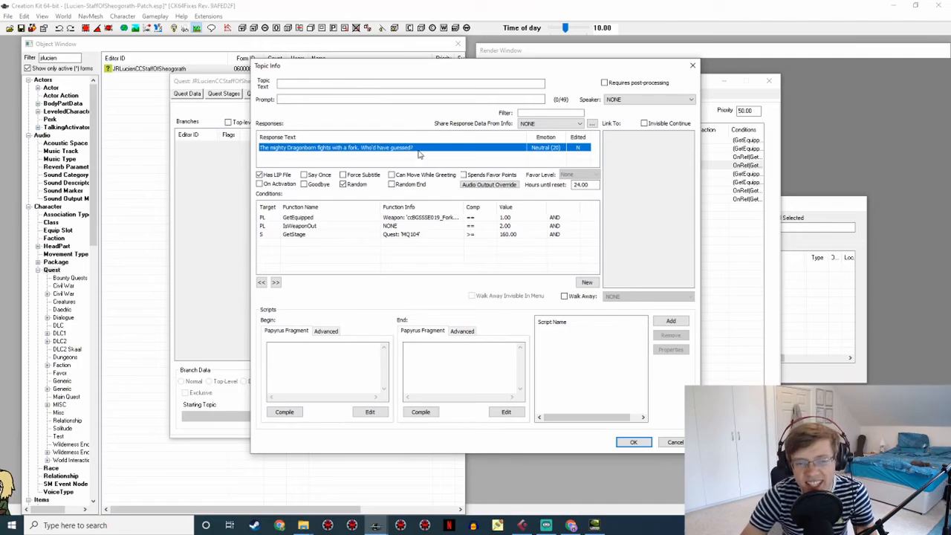
{"action": "double_click", "coordinate": [425, 148]}
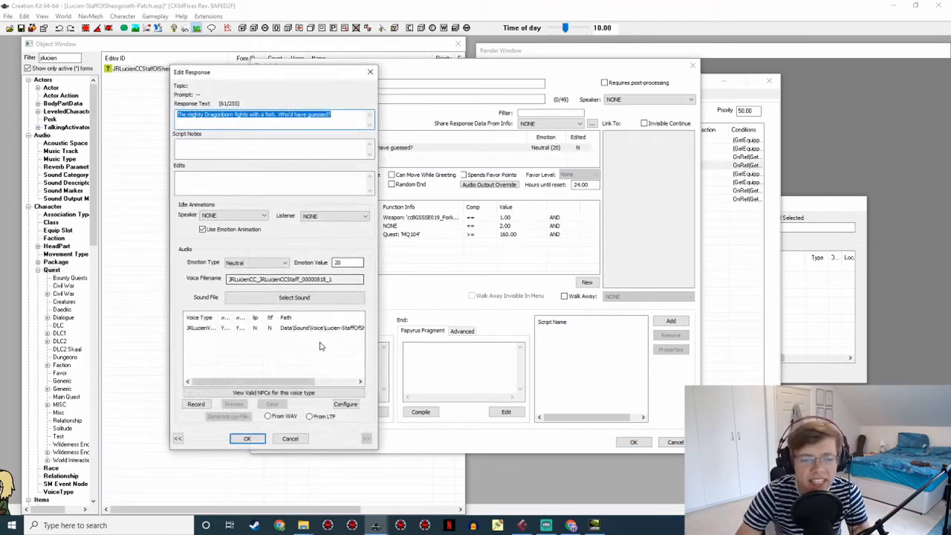
{"action": "left_click", "coordinate": [318, 328]}
{"action": "left_click", "coordinate": [269, 416]}
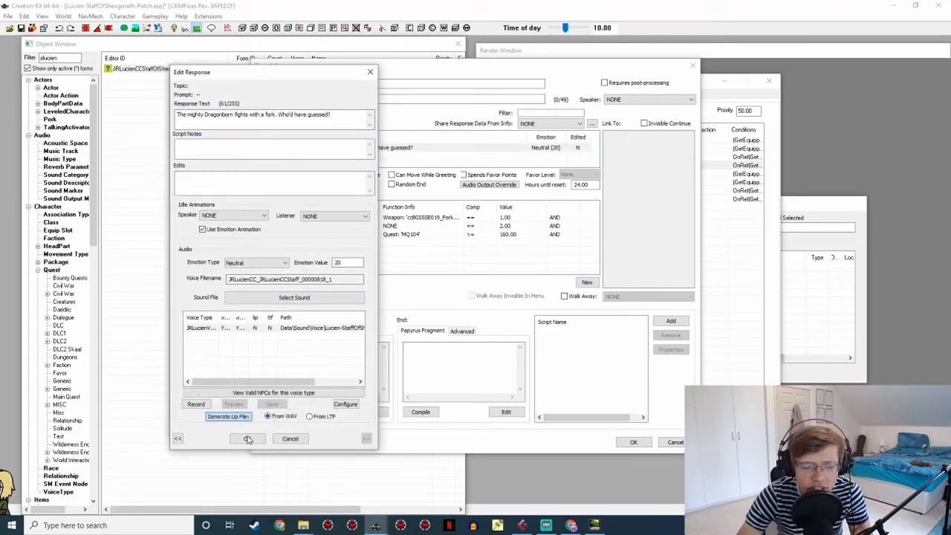
{"action": "left_click", "coordinate": [248, 438]}
{"action": "left_click", "coordinate": [633, 443]}
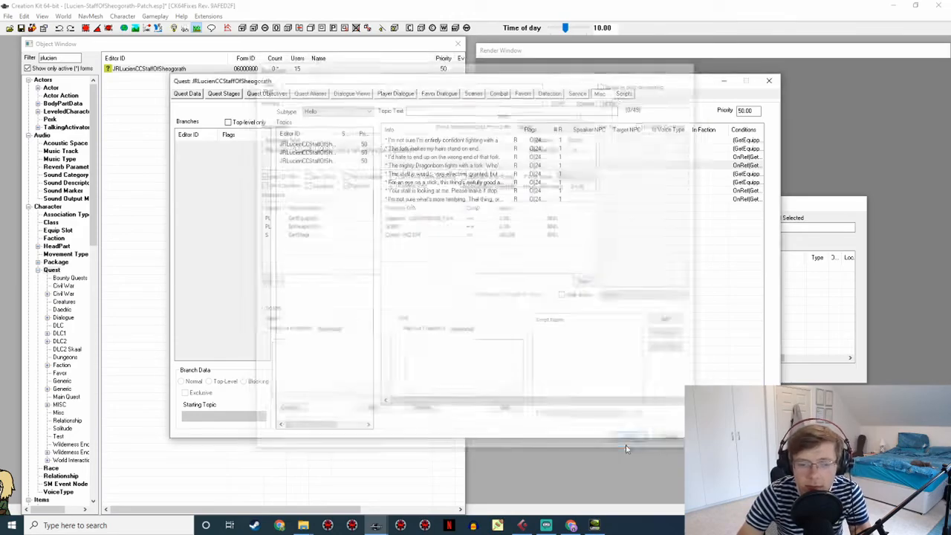
Open the "This staff is weird" response, start recording in Cubase from about 07:44, and return to Creation Kit to read the line
{"action": "left_click", "coordinate": [409, 174]}
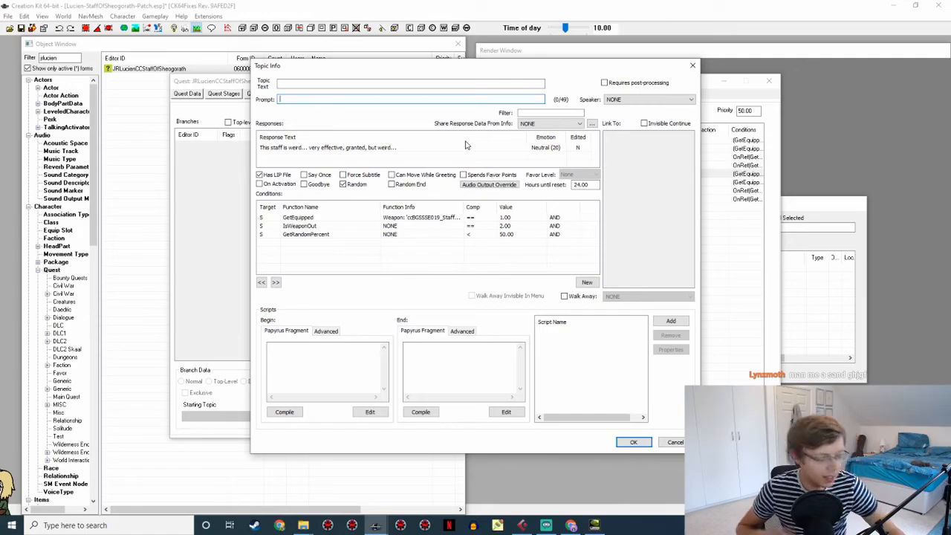
{"action": "double_click", "coordinate": [392, 148]}
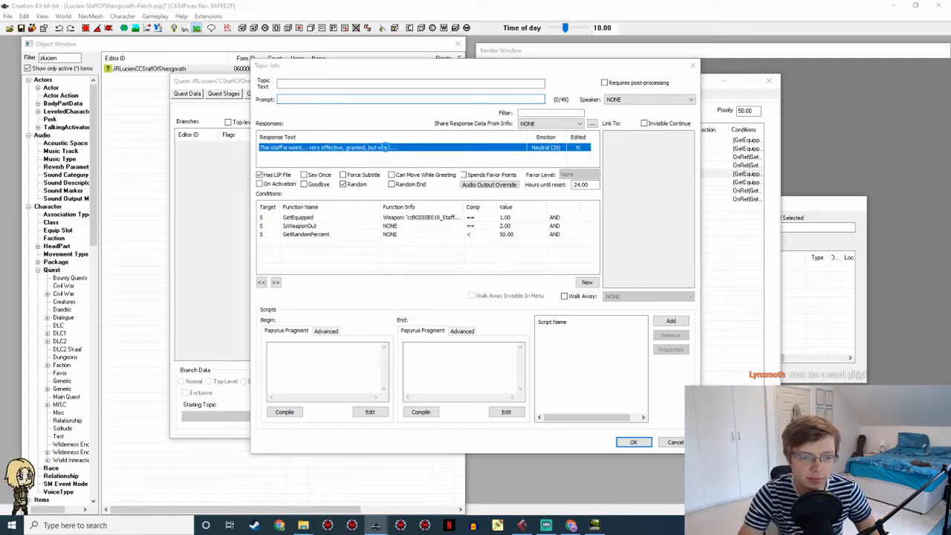
{"action": "left_click", "coordinate": [523, 525]}
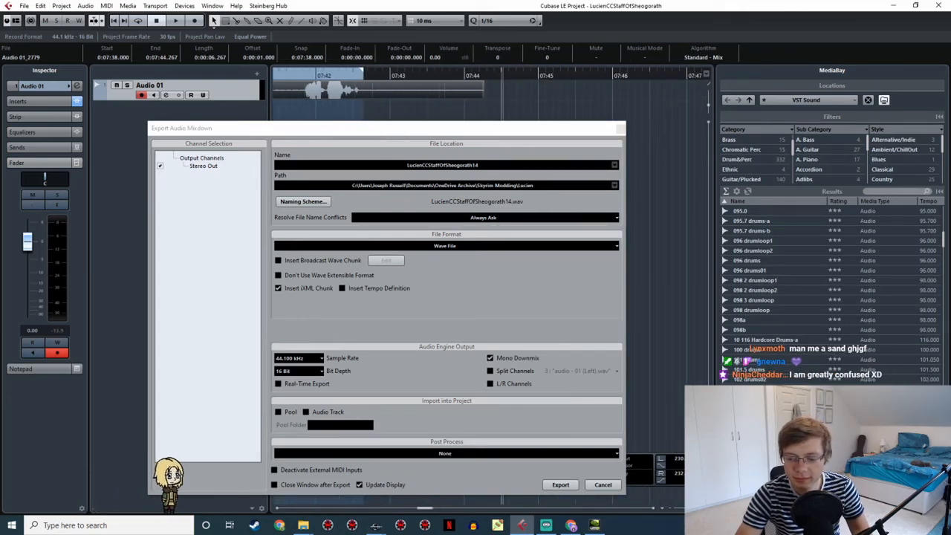
{"action": "left_click", "coordinate": [799, 479]}
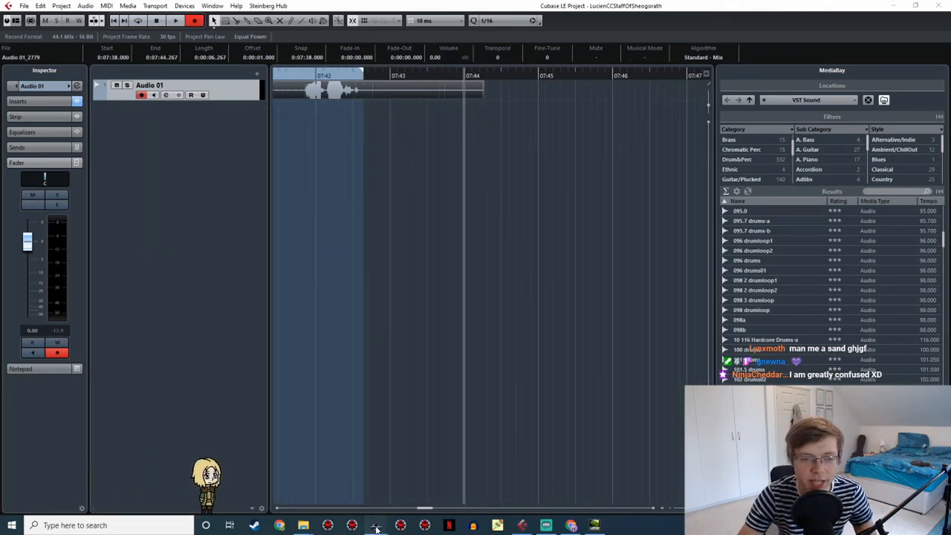
{"action": "mouse_move", "coordinate": [375, 523]}
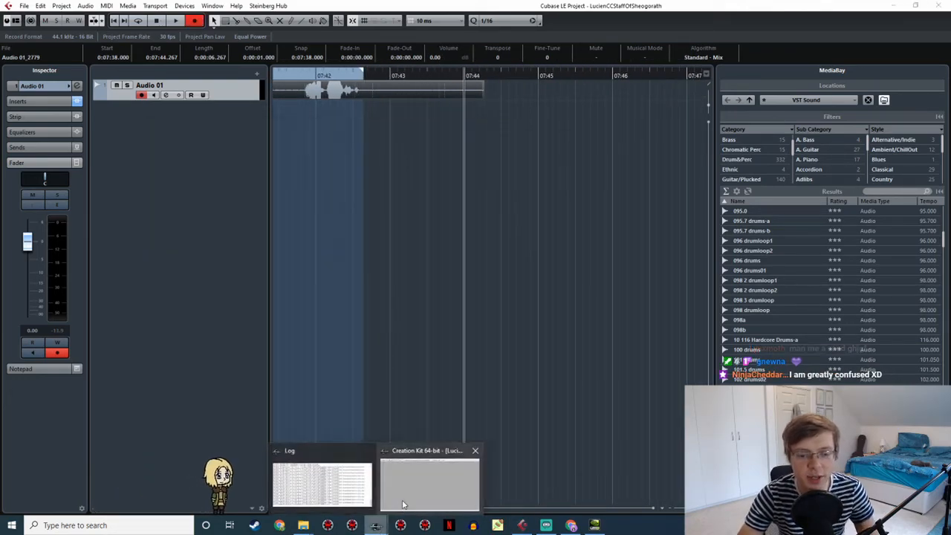
{"action": "left_click", "coordinate": [405, 495]}
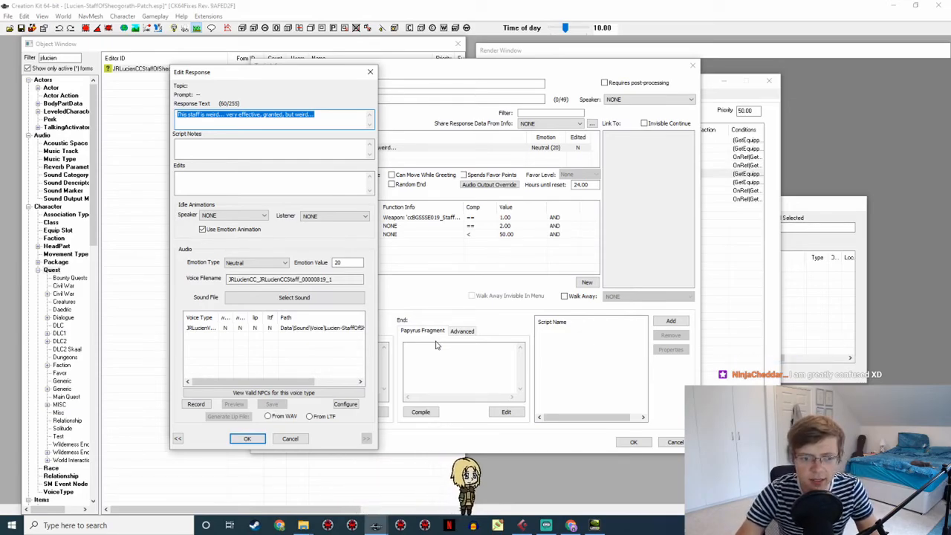
Switch to Cubase and play back the weird-staff take from just before its spoken part, around 07:46
{"action": "left_click", "coordinate": [529, 525]}
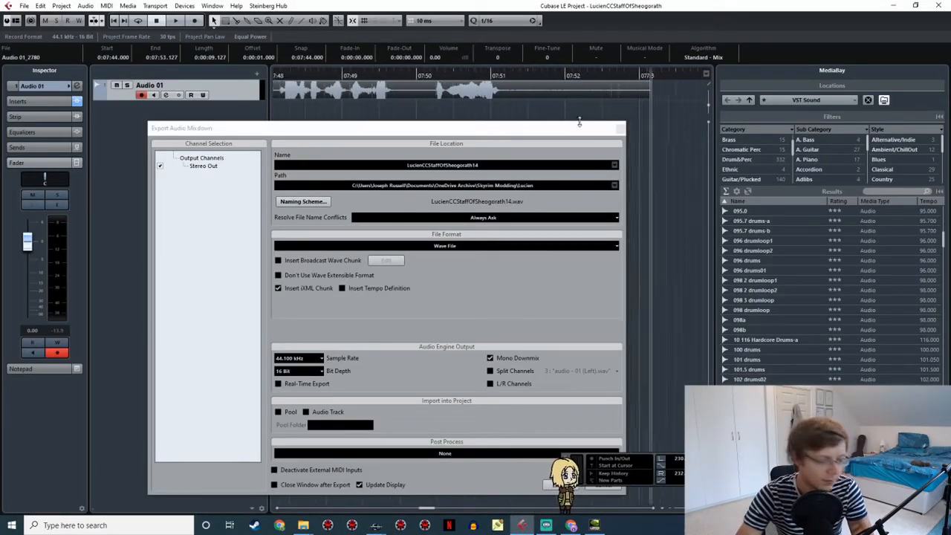
{"action": "middle_click_drag", "start_coordinate": [429, 115], "coordinate": [514, 113]}
{"action": "left_click", "coordinate": [341, 75]}
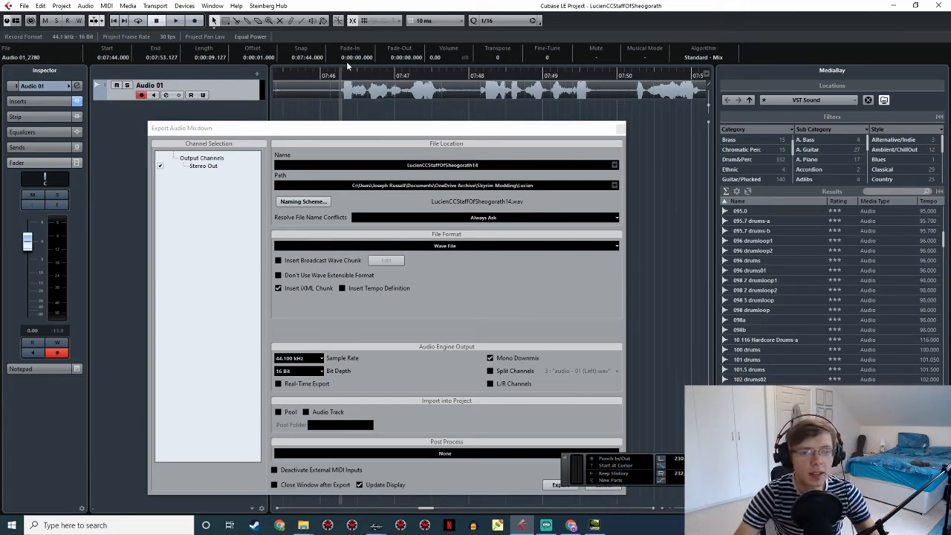
{"action": "key", "text": "space"}
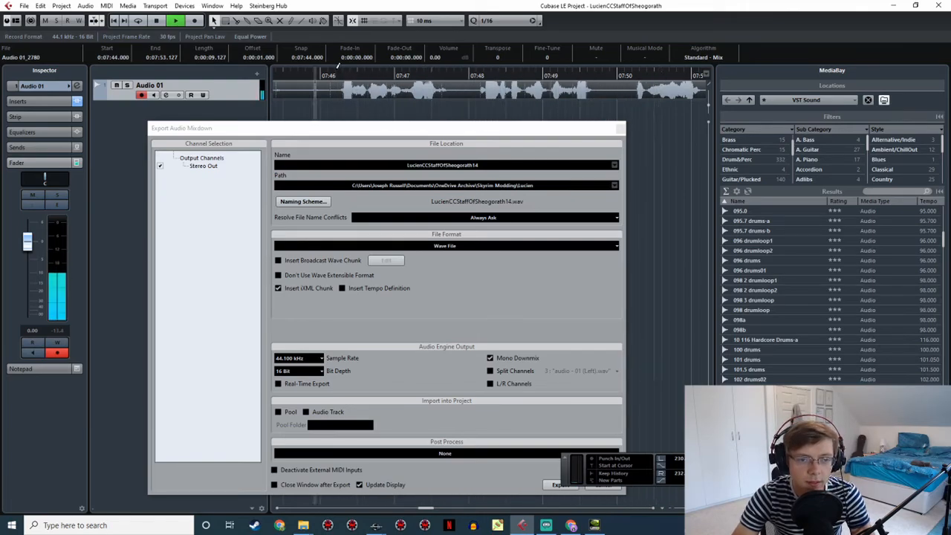
{"action": "key", "text": "space"}
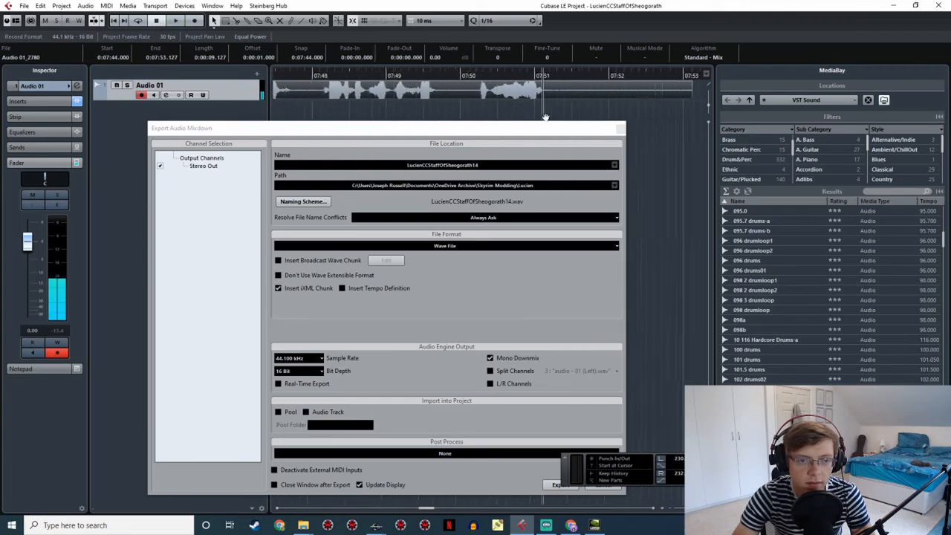
Set the locator range around the spoken weird-staff line, from about 07:46 to 07:51, and play it back
{"action": "key", "text": "g"}
{"action": "key", "text": "g"}
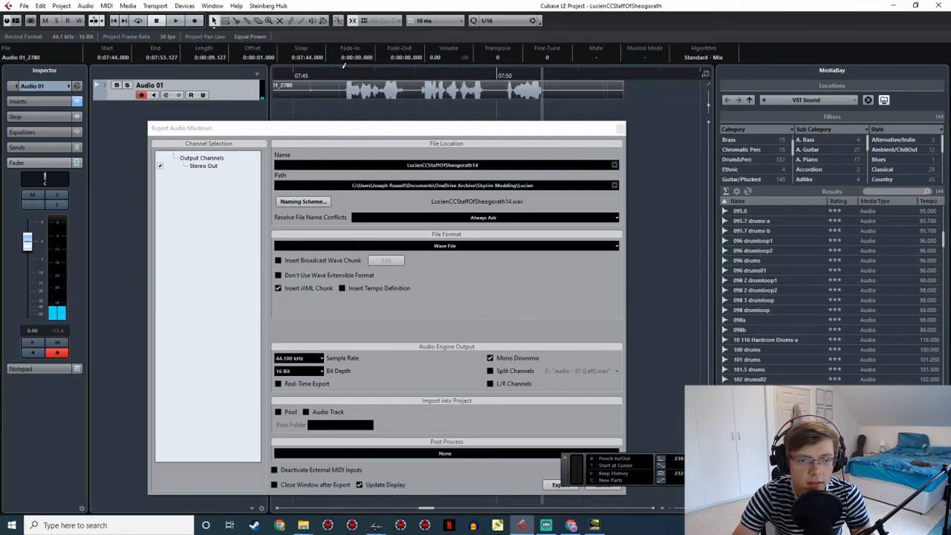
{"action": "left_click_drag", "start_coordinate": [344, 66], "coordinate": [543, 76]}
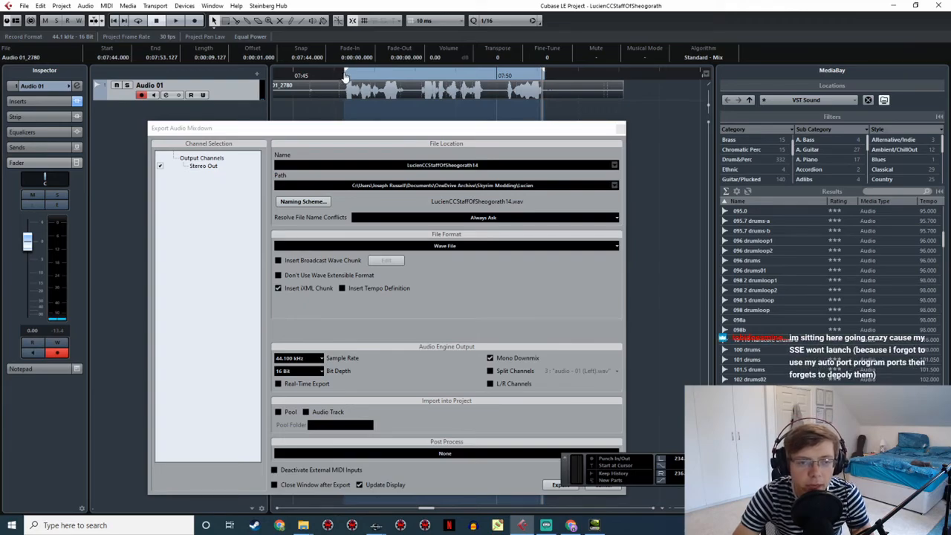
{"action": "left_click", "coordinate": [344, 78]}
{"action": "key", "text": "space"}
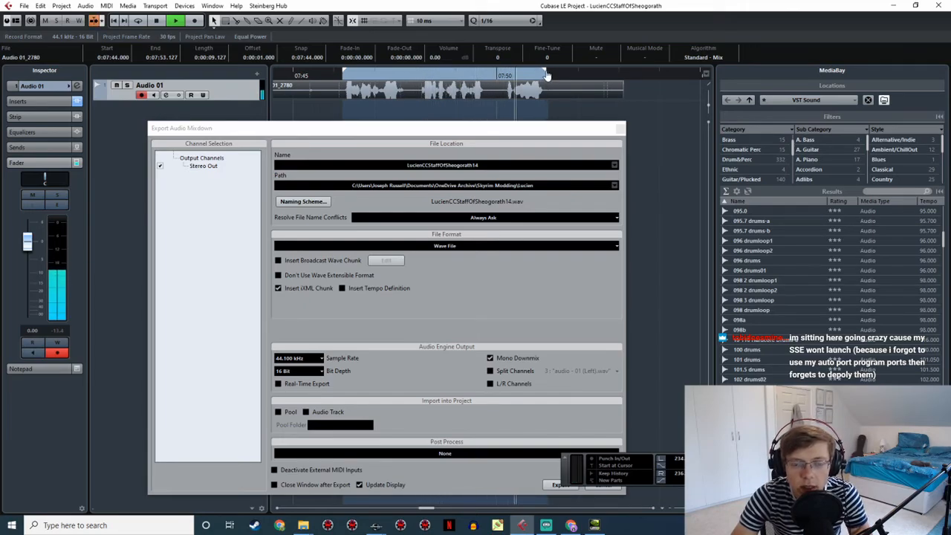
{"action": "key", "text": "space"}
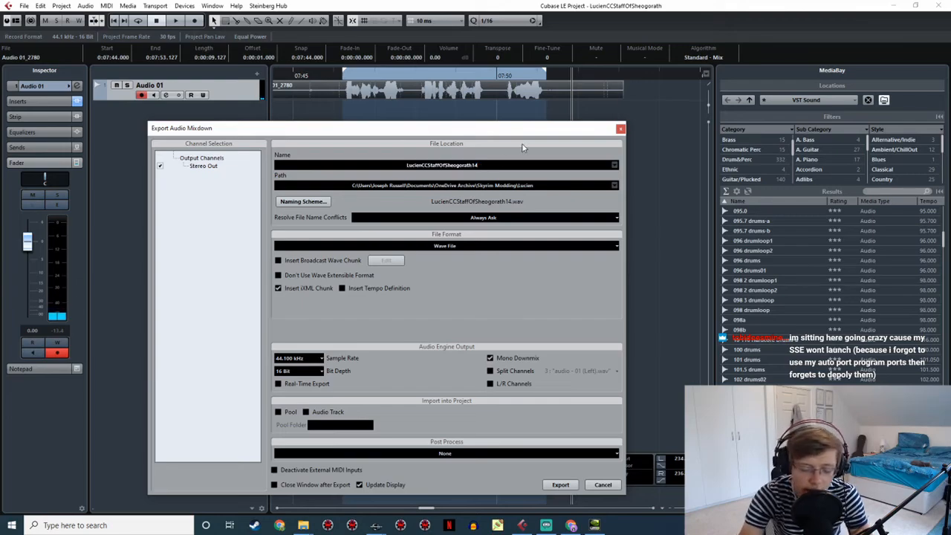
Export the selected range as a mono WAV mixdown named LucienCCStaffOfSheogorath15
{"action": "key", "text": "BackSpace"}
{"action": "type", "text": "5"}
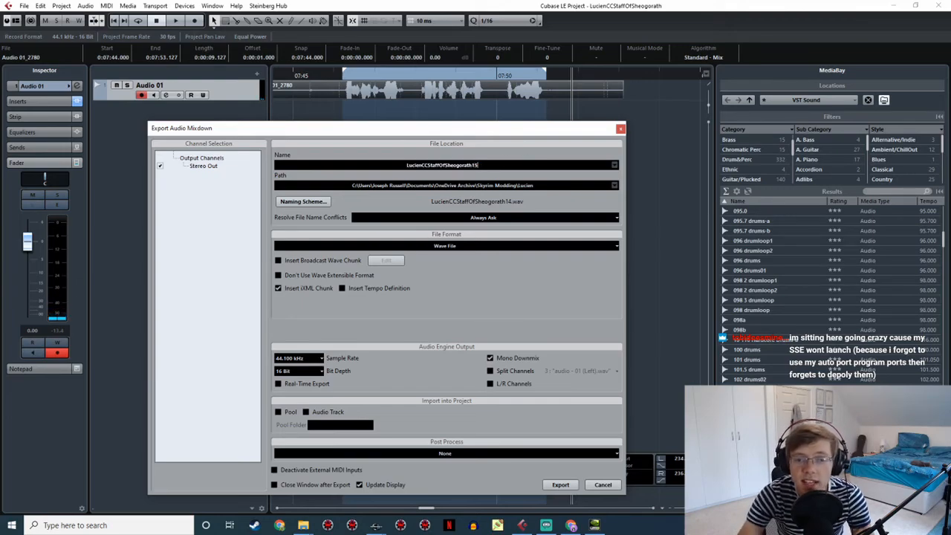
{"action": "left_click", "coordinate": [559, 485]}
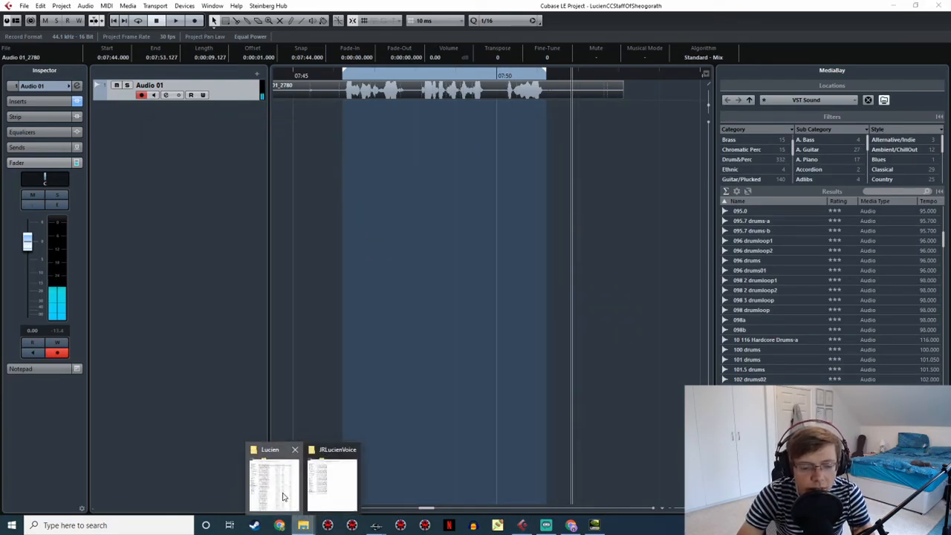
Switch to File Explorer and copy LucienCCStaffOfSheogorath15.wav from the Lucien folder into the JRLucienVoice folder
{"action": "left_click", "coordinate": [304, 525]}
{"action": "mouse_move", "coordinate": [304, 525]}
{"action": "left_click", "coordinate": [335, 480]}
{"action": "left_click", "coordinate": [209, 65]}
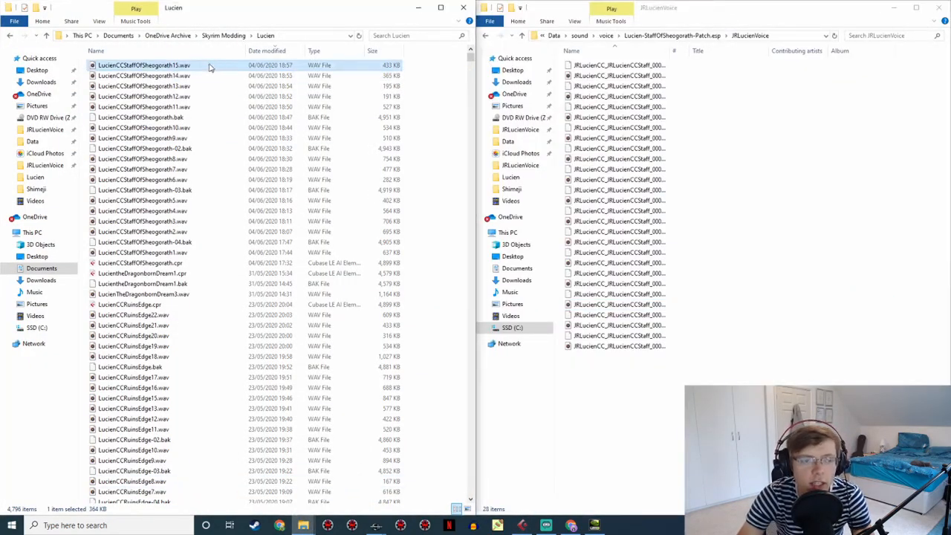
{"action": "left_click_drag", "start_coordinate": [192, 69], "coordinate": [647, 405]}
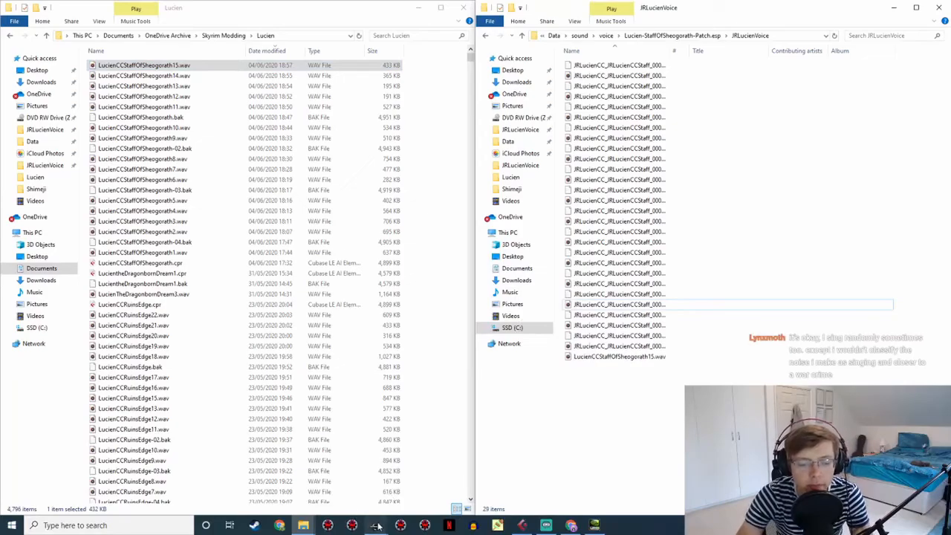
Copy the voice filename from the weird-staff response in Creation Kit and rename the copied WAV as JRLucienCC_JRLucienCCStaff_00000819_1
{"action": "left_click", "coordinate": [376, 525]}
{"action": "left_click_drag", "start_coordinate": [349, 279], "coordinate": [205, 279]}
{"action": "key", "text": "ctrl+c"}
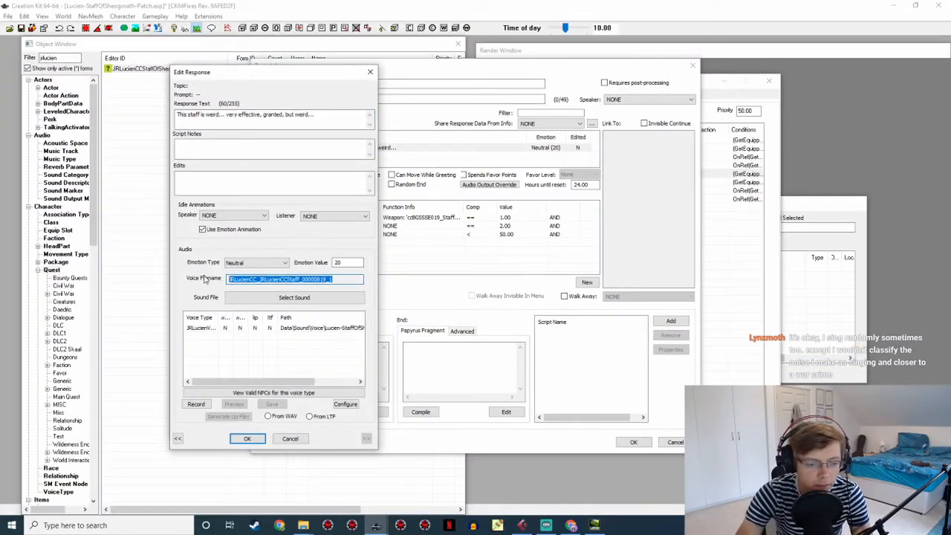
{"action": "key", "text": "alt+Tab"}
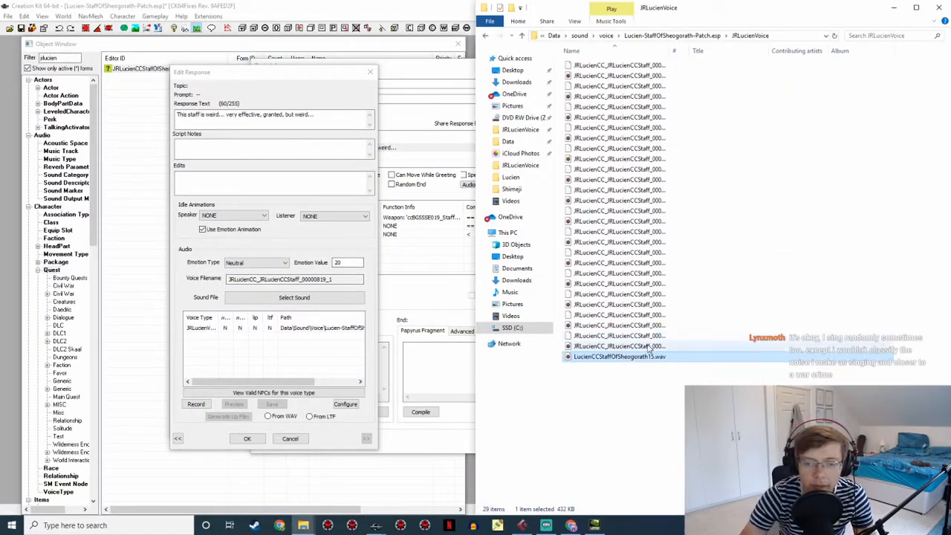
{"action": "left_click", "coordinate": [651, 359]}
{"action": "key", "text": "ctrl+v"}
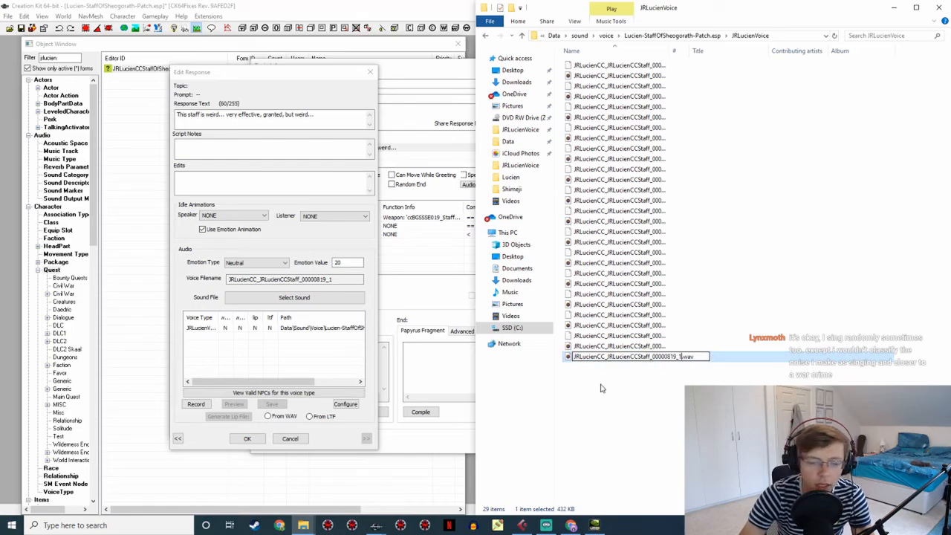
Reopen the "This staff is weird" response in Creation Kit, generate its lip file from the WAV, and accept the response
{"action": "left_click", "coordinate": [258, 440]}
{"action": "double_click", "coordinate": [376, 149]}
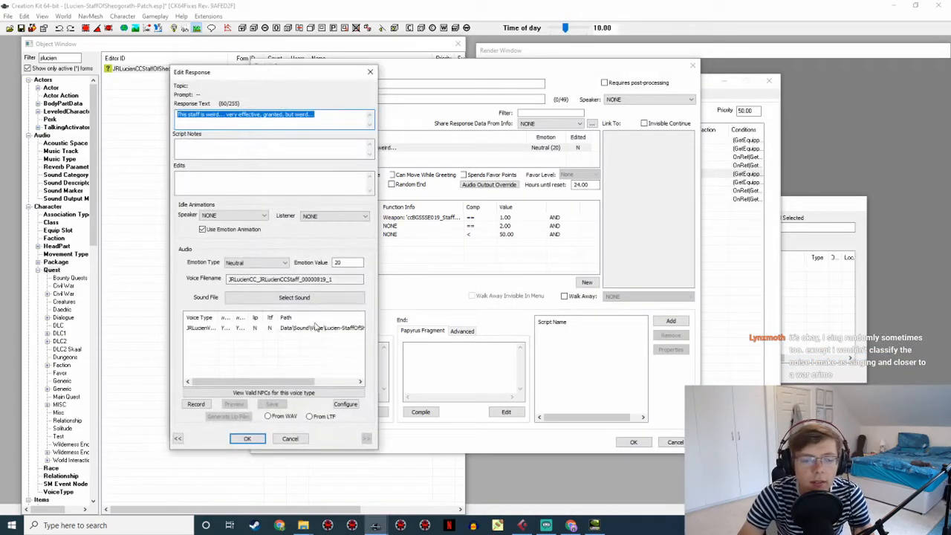
{"action": "left_click", "coordinate": [270, 417]}
{"action": "left_click", "coordinate": [243, 418]}
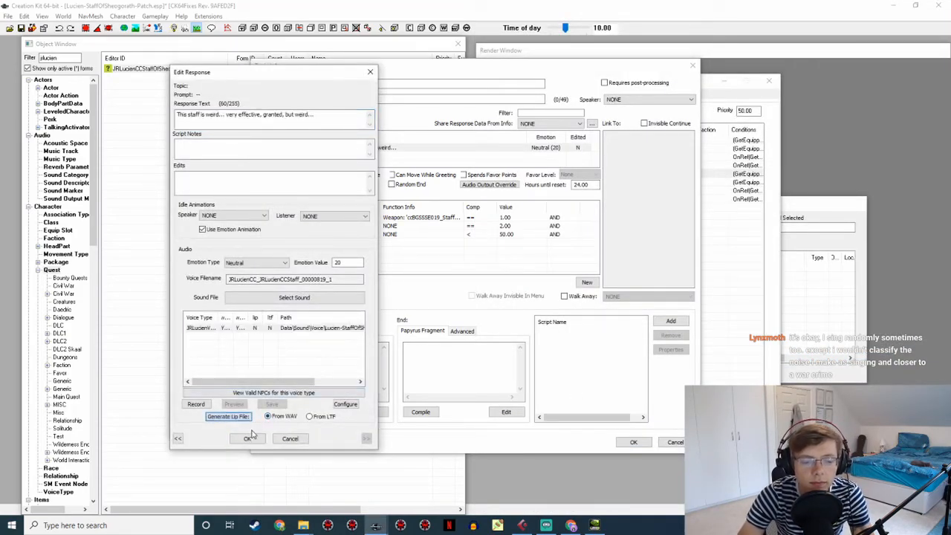
{"action": "left_click", "coordinate": [253, 438]}
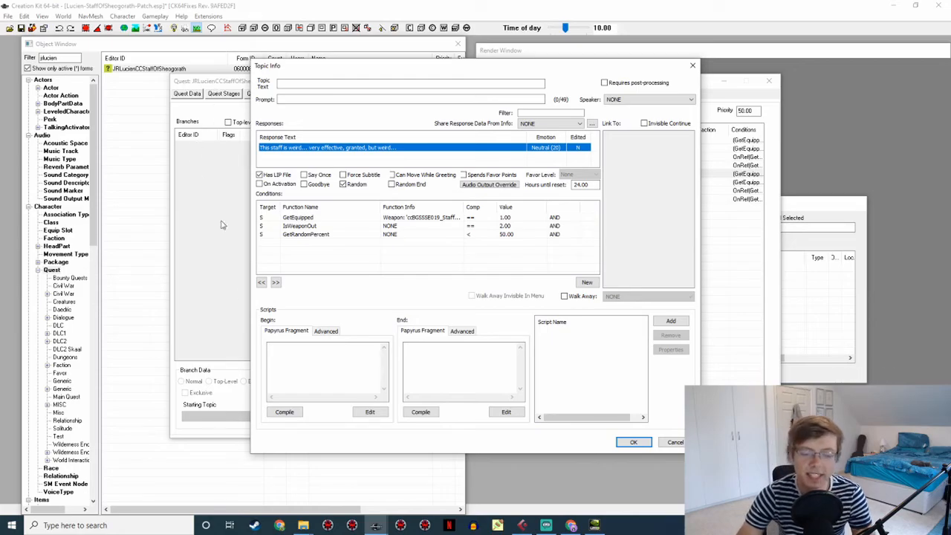
Check the voice and lip files in the JRLucienVoice folder in File Explorer
{"action": "left_click", "coordinate": [304, 526]}
{"action": "left_click", "coordinate": [285, 494]}
{"action": "left_click", "coordinate": [302, 526]}
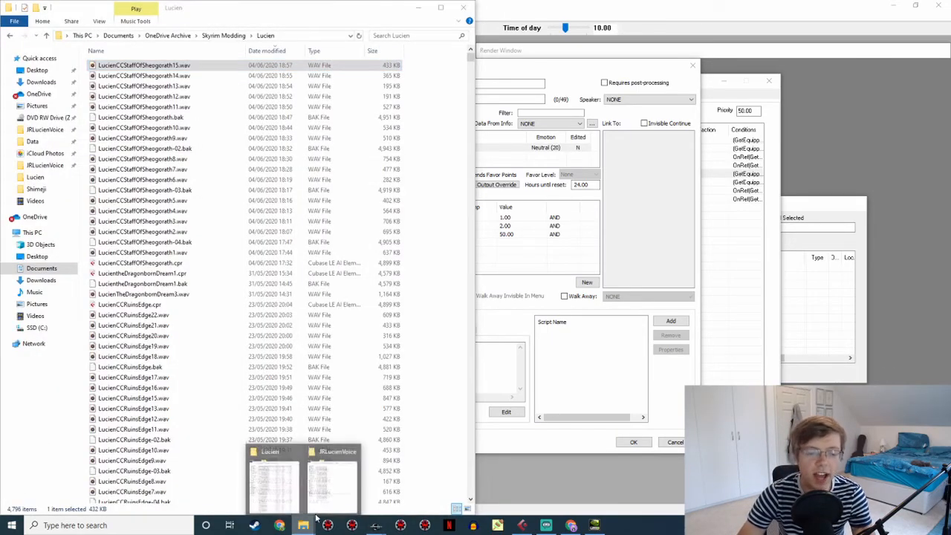
{"action": "left_click", "coordinate": [332, 483]}
Return to Creation Kit, inspect the weird-staff response without changing it, and accept its topic info
{"action": "mouse_move", "coordinate": [377, 526]}
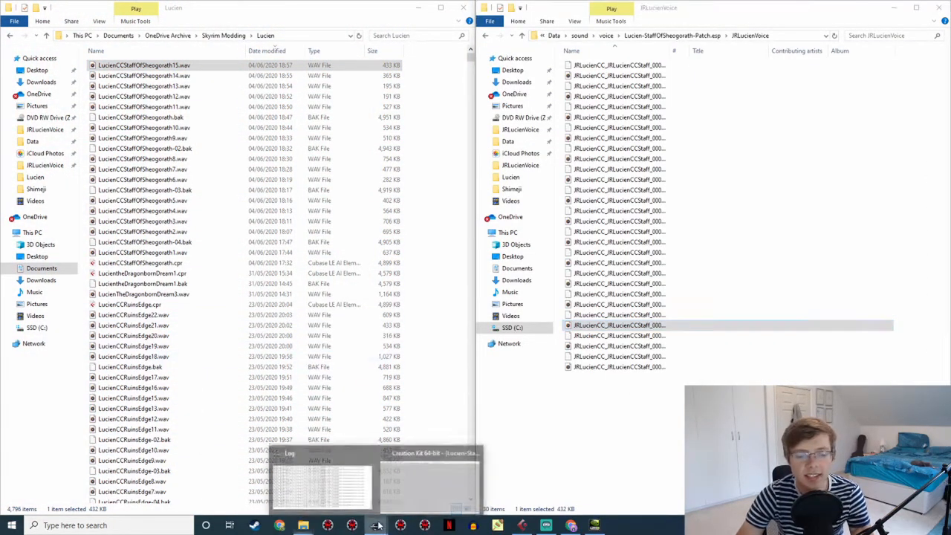
{"action": "left_click", "coordinate": [407, 495]}
{"action": "double_click", "coordinate": [360, 148]}
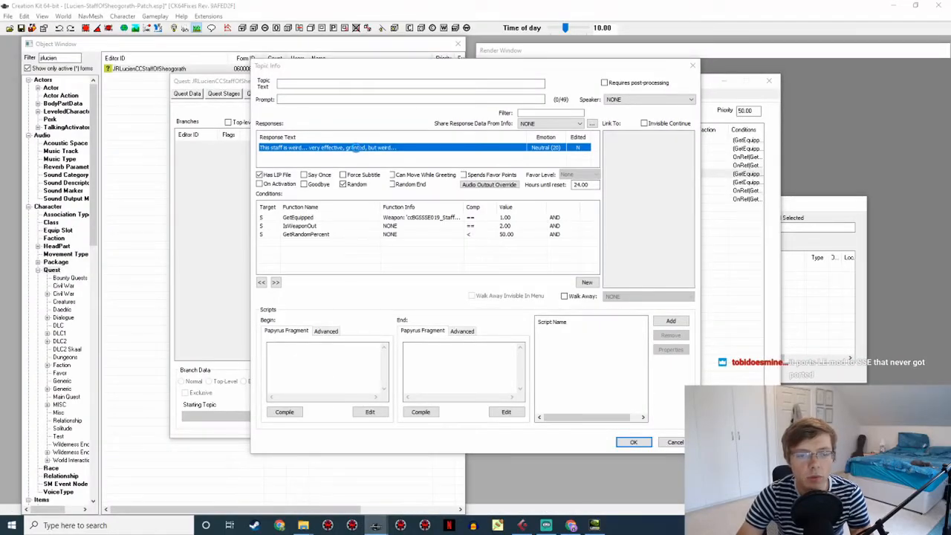
{"action": "left_click", "coordinate": [290, 439]}
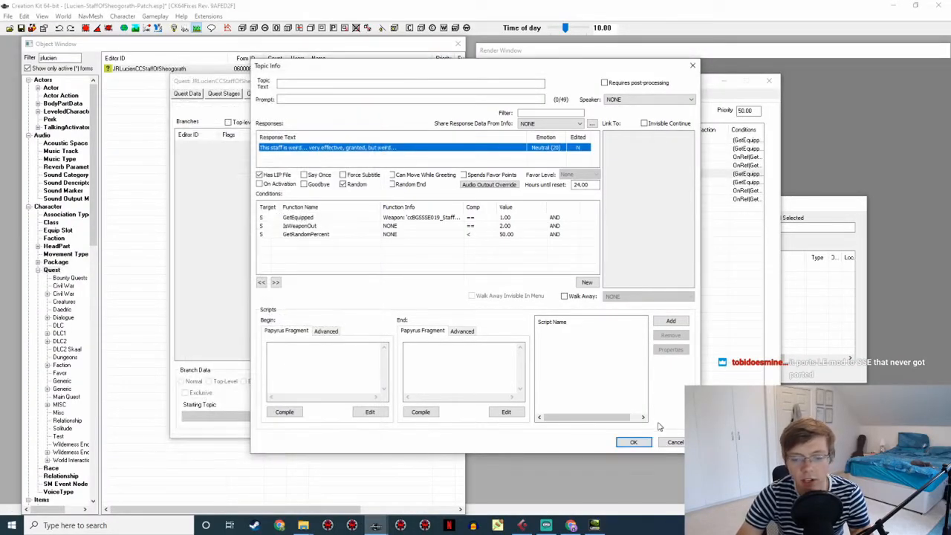
{"action": "left_click", "coordinate": [634, 442]}
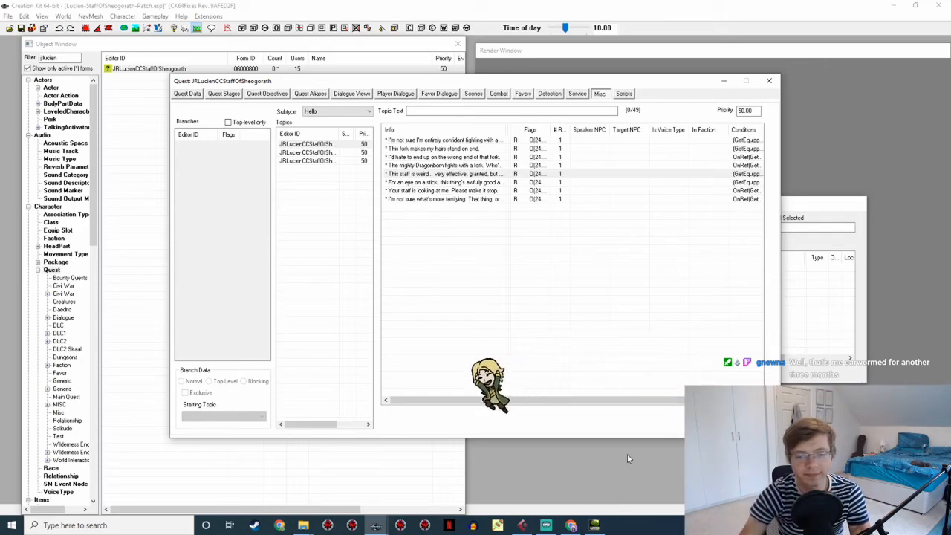
Open the response "For an eye on a stick, this thing's awfully good at making people fall over." and record a take of it in Cubase
{"action": "double_click", "coordinate": [461, 182]}
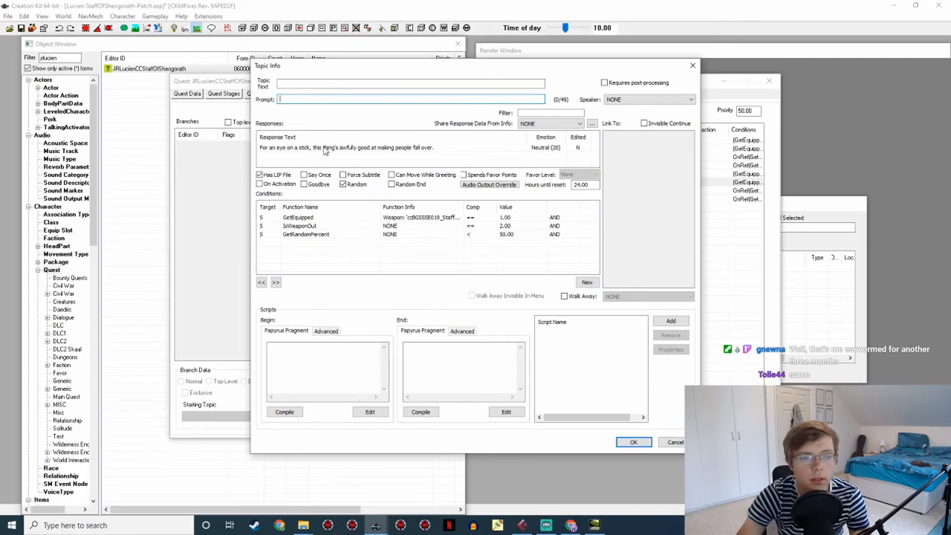
{"action": "double_click", "coordinate": [324, 148]}
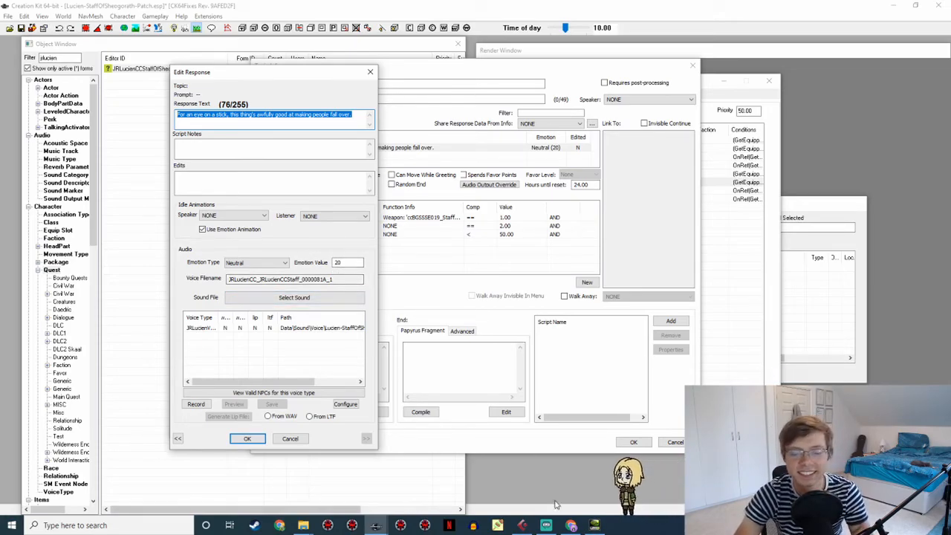
{"action": "left_click", "coordinate": [520, 480]}
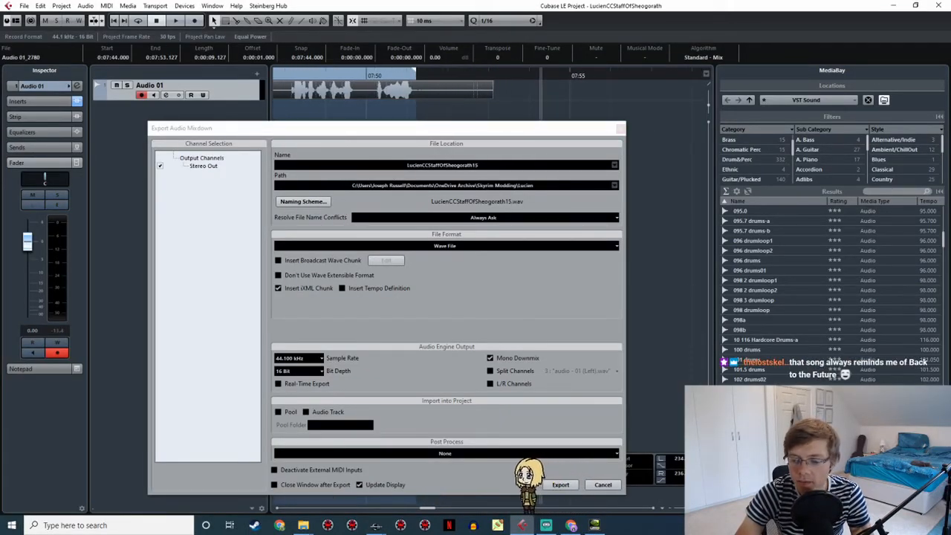
{"action": "key", "text": "KP_Multiply"}
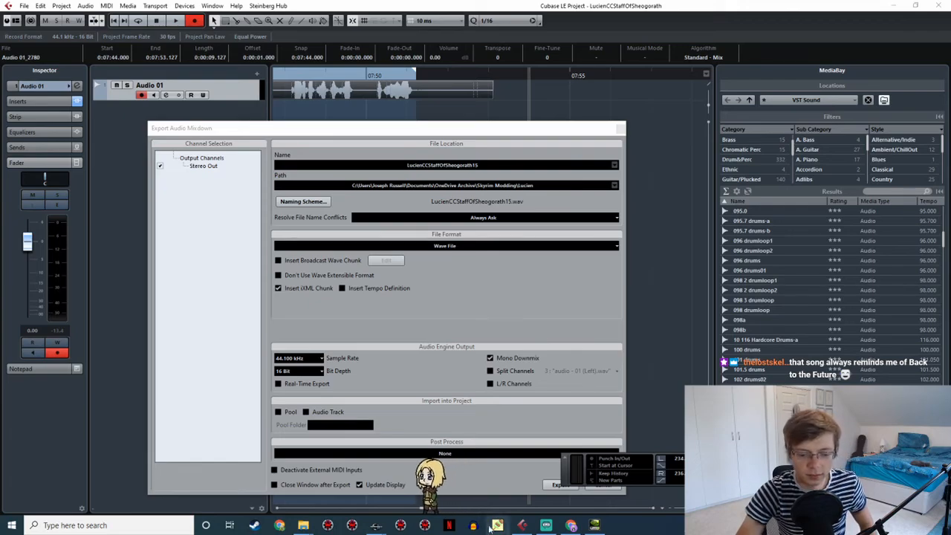
{"action": "mouse_move", "coordinate": [375, 525]}
{"action": "left_click", "coordinate": [416, 501]}
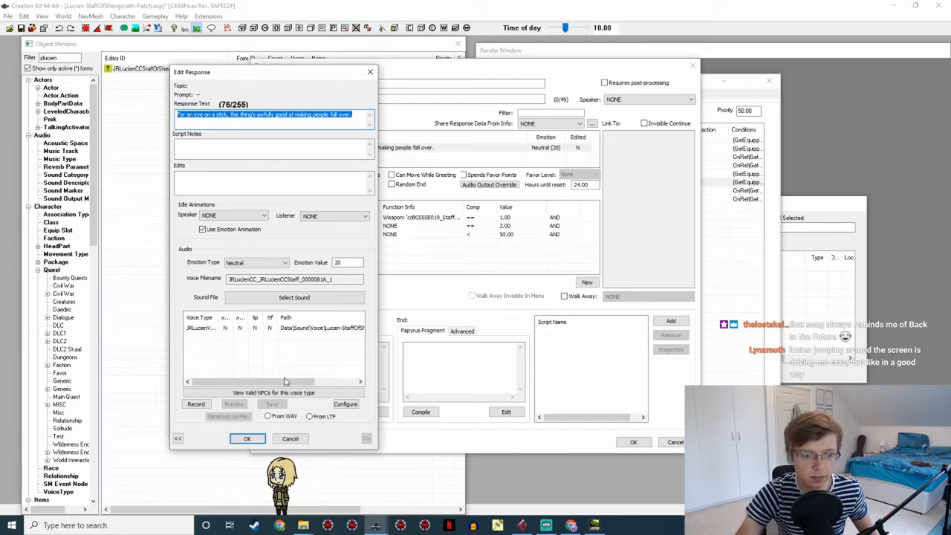
{"action": "left_click", "coordinate": [247, 439]}
{"action": "key", "text": "alt+Tab"}
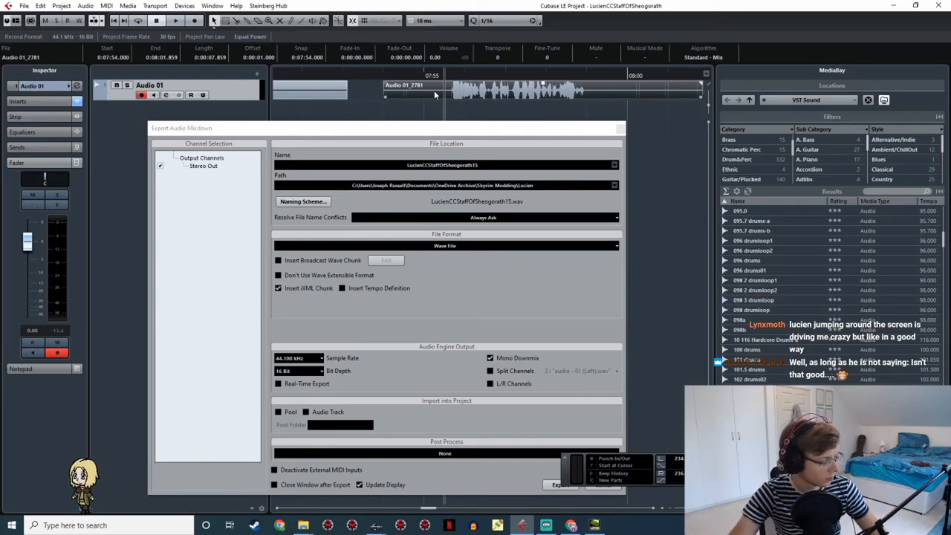
Play back the new take, set the export range around its speech, and export the mixdown as LucienCCStaffOfSheogorath16
{"action": "key", "text": "space"}
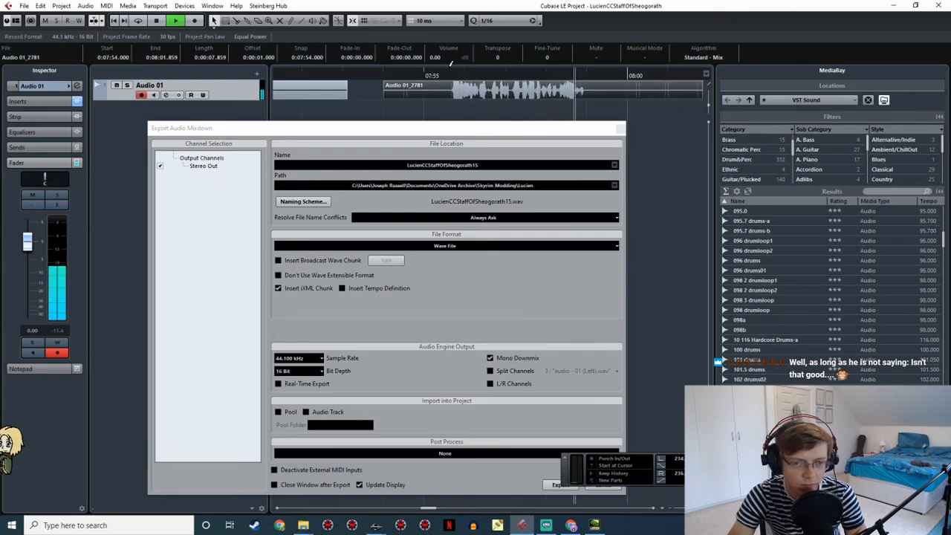
{"action": "left_click_drag", "start_coordinate": [450, 63], "coordinate": [589, 113]}
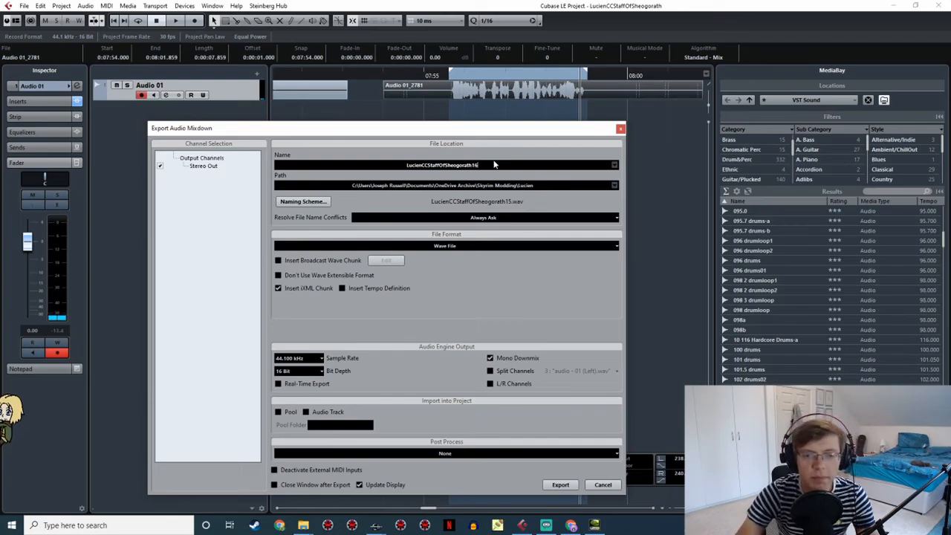
{"action": "left_click", "coordinate": [558, 485]}
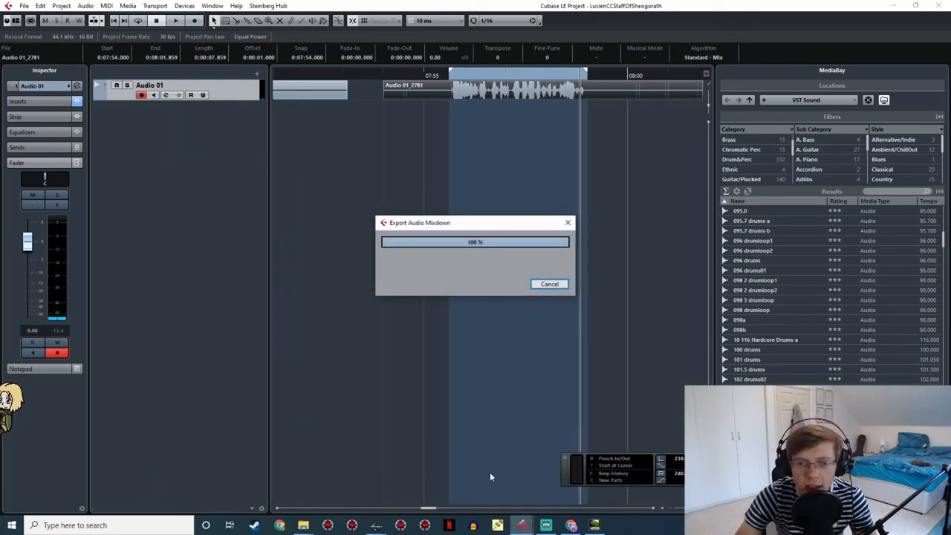
In File Explorer, copy LucienCCStaffOfSheogorath16.wav from the Lucien folder into the JRLucienVoice folder
{"action": "mouse_move", "coordinate": [305, 526]}
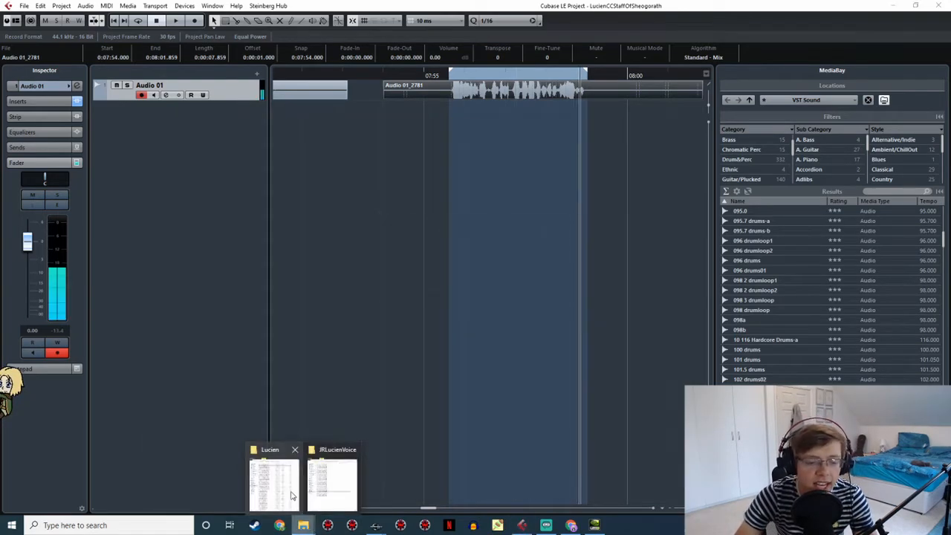
{"action": "left_click", "coordinate": [275, 478]}
{"action": "left_click", "coordinate": [316, 470]}
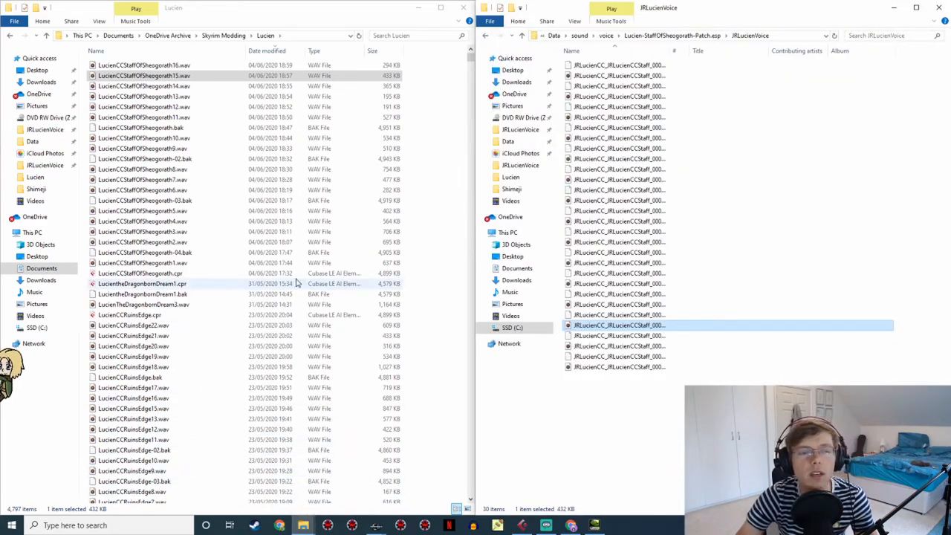
{"action": "left_click", "coordinate": [179, 67]}
{"action": "left_click_drag", "start_coordinate": [154, 70], "coordinate": [595, 402]}
Copy the response's voice filename from the Creation Kit and rename the copied WAV file as JRLucienCC_JRLucienCCStaff_0000081A_1
{"action": "mouse_move", "coordinate": [375, 525]}
{"action": "left_click", "coordinate": [392, 503]}
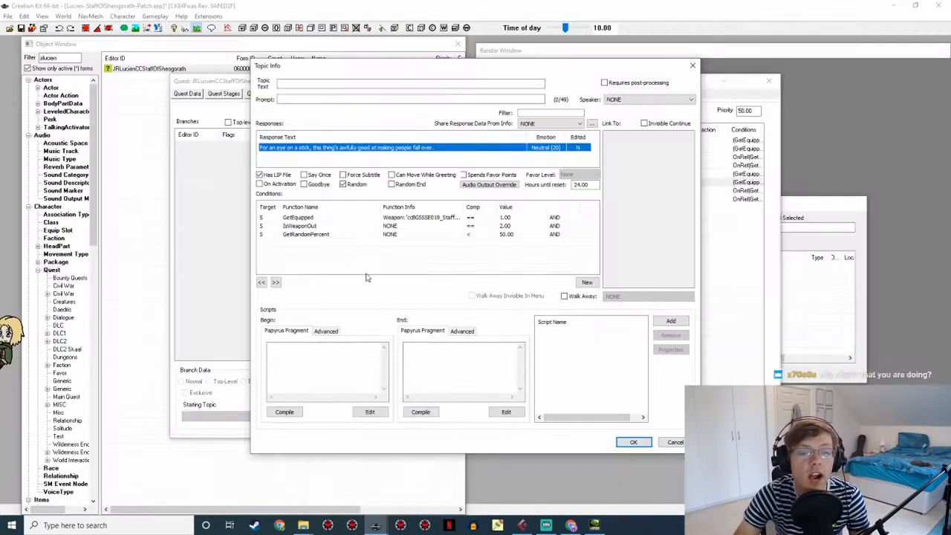
{"action": "double_click", "coordinate": [361, 147]}
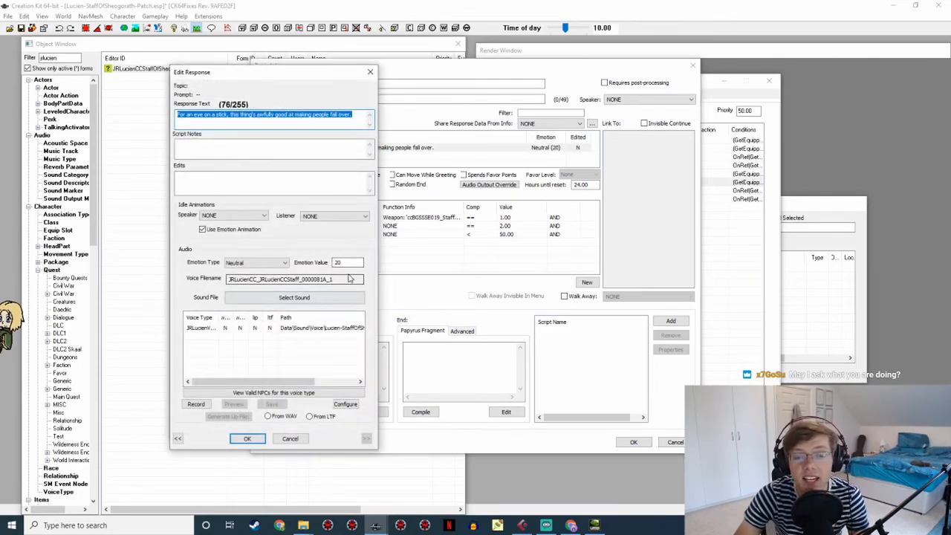
{"action": "double_click", "coordinate": [345, 279]}
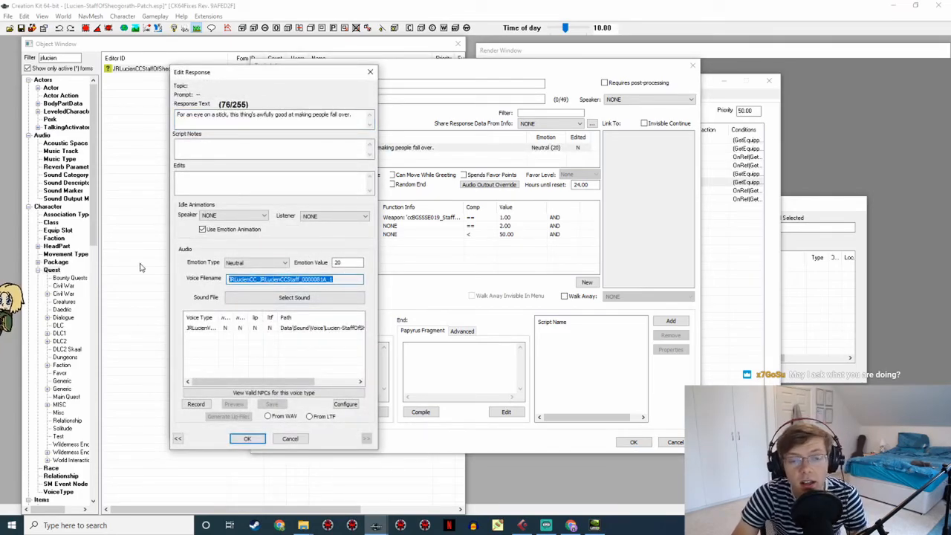
{"action": "key", "text": "alt+Tab"}
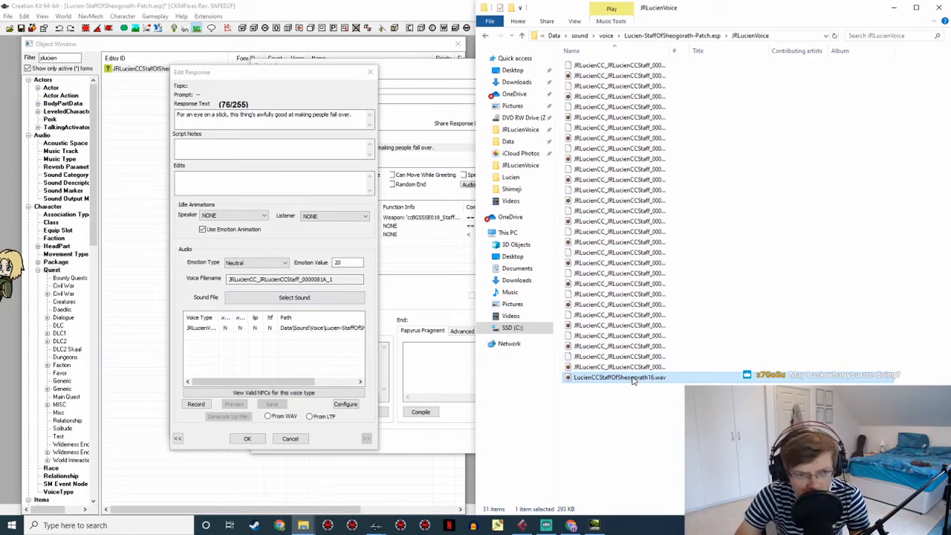
{"action": "left_click", "coordinate": [632, 377]}
{"action": "type", "text": "JRLucienCC_JRLucienCCStaff_0000081A_1"}
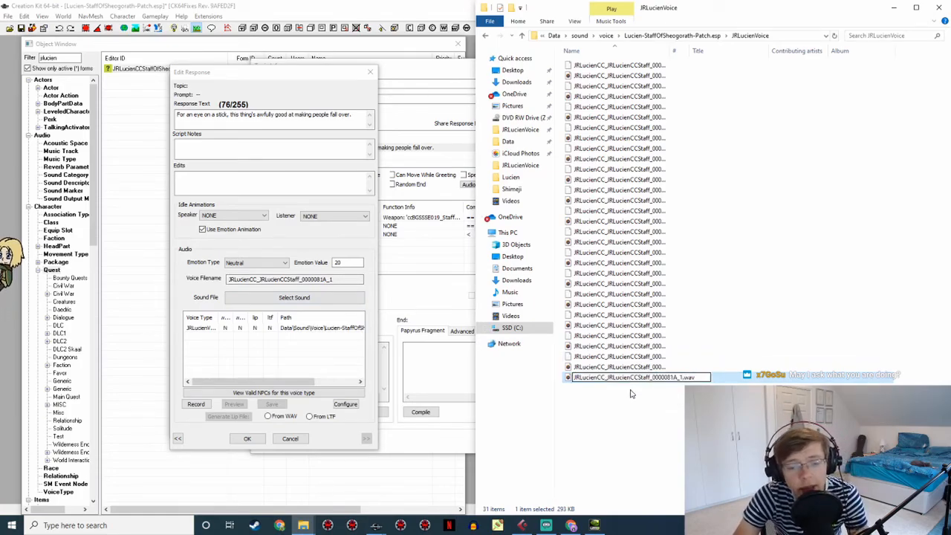
{"action": "left_click", "coordinate": [631, 394]}
Reopen the "For an eye on a stick" response, generate its lip file from the WAV, and accept the response and topic info
{"action": "left_click", "coordinate": [253, 441]}
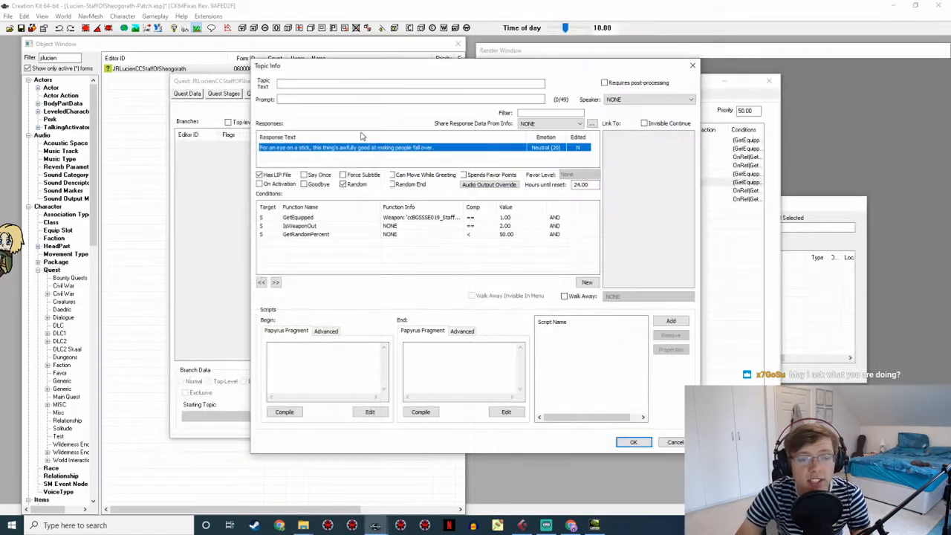
{"action": "double_click", "coordinate": [344, 149]}
{"action": "left_click", "coordinate": [338, 327]}
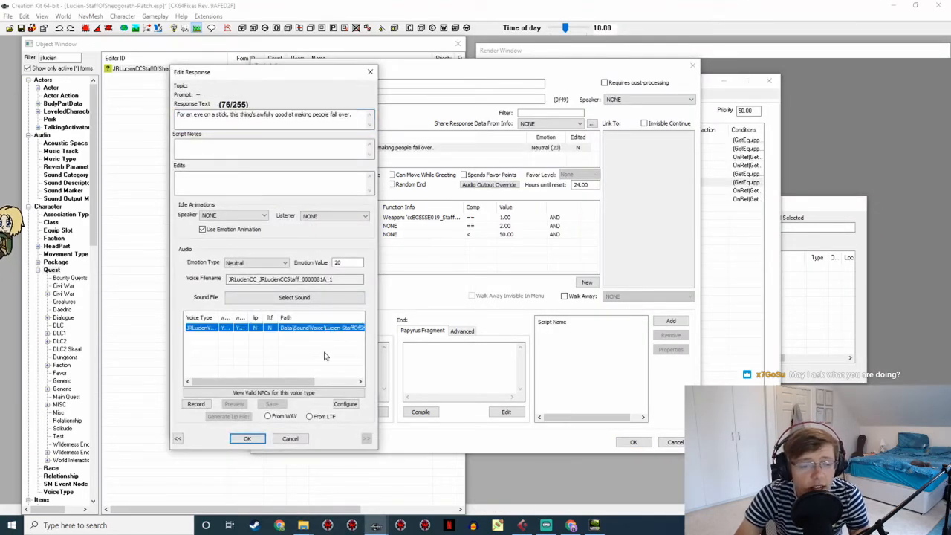
{"action": "left_click", "coordinate": [284, 417]}
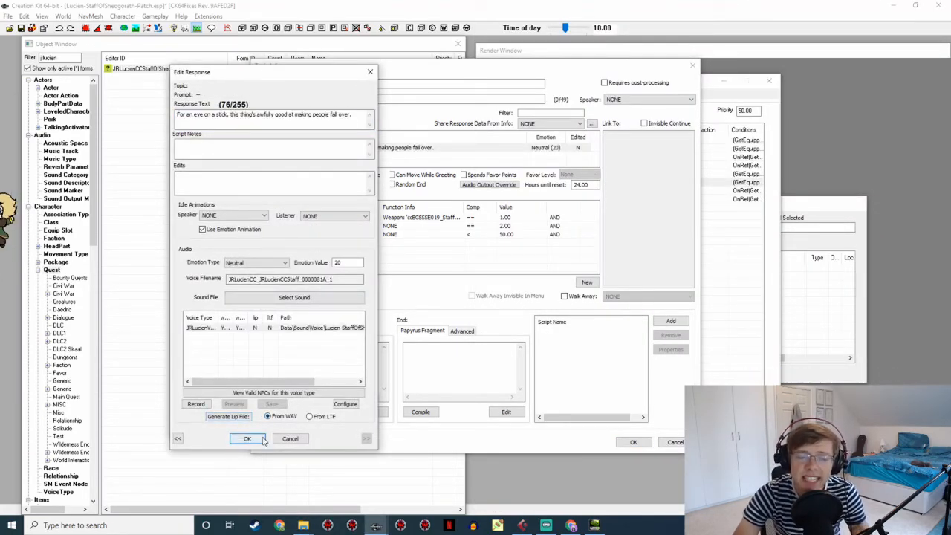
{"action": "left_click", "coordinate": [261, 440]}
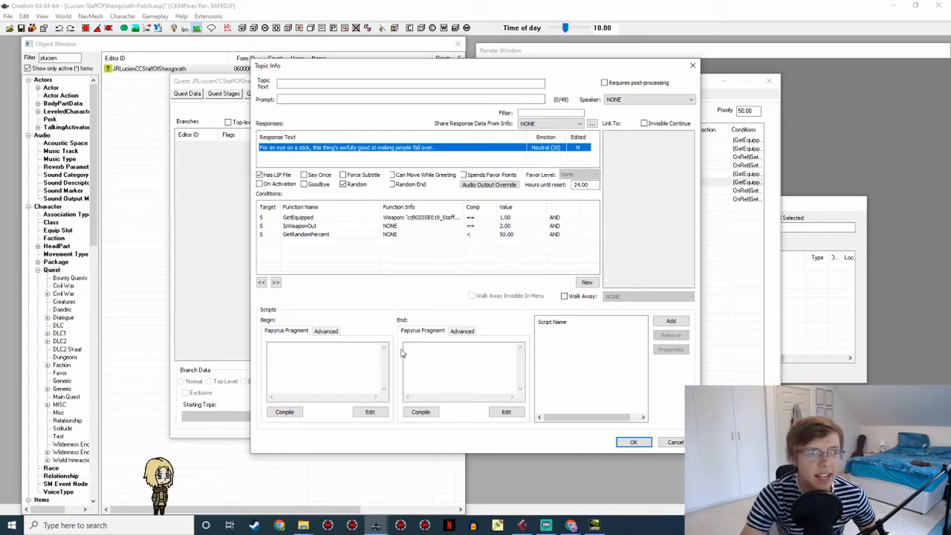
{"action": "left_click", "coordinate": [634, 442]}
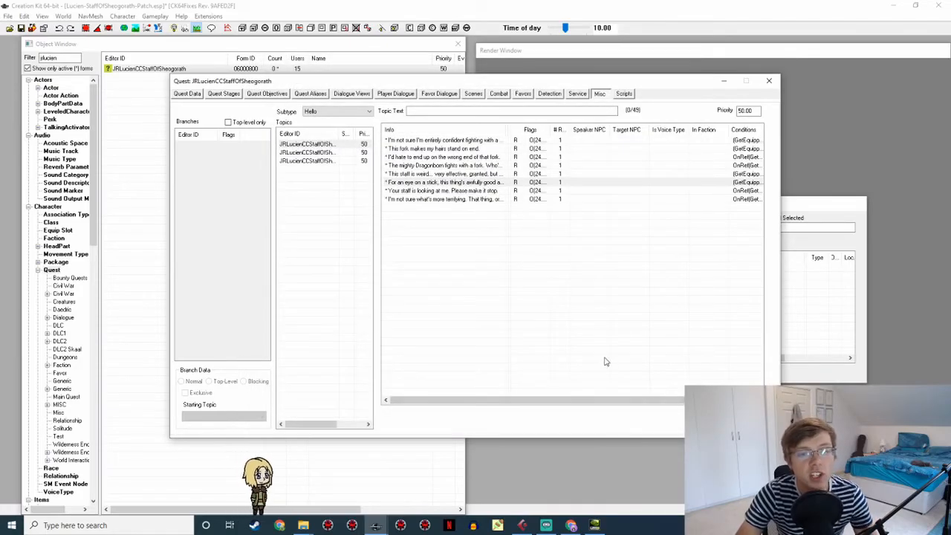
Close the quest, save the plugin, and reopen the JRLucienCCStaffOfSheogorath quest
{"action": "left_click", "coordinate": [715, 426]}
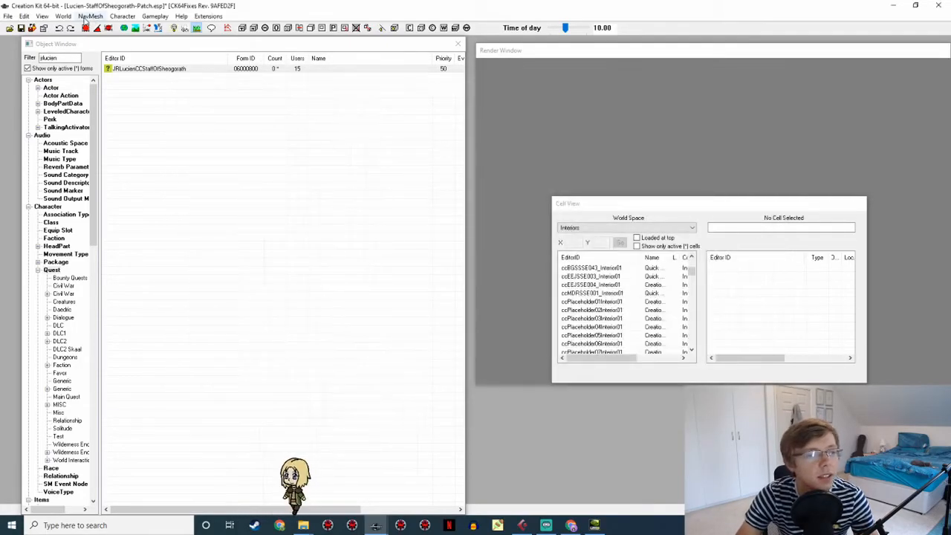
{"action": "left_click", "coordinate": [158, 69]}
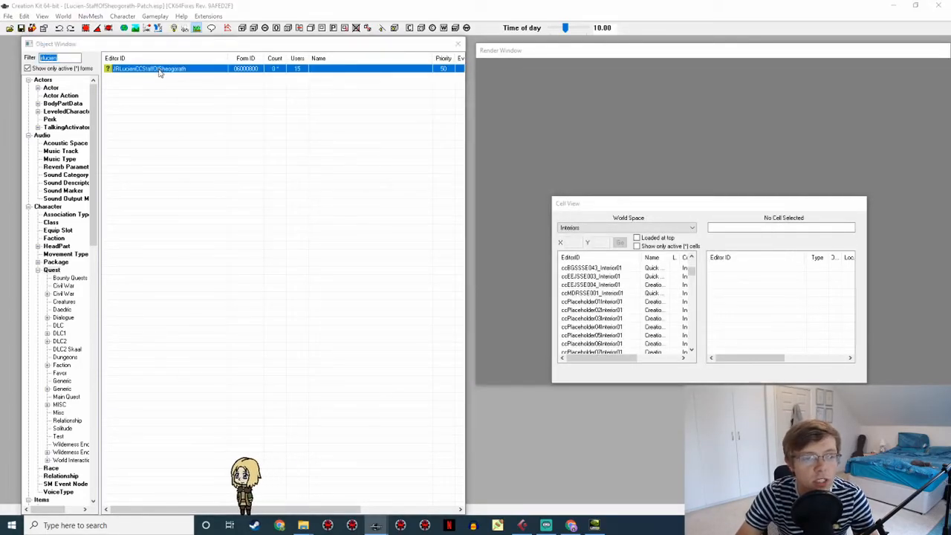
{"action": "double_click", "coordinate": [158, 69]}
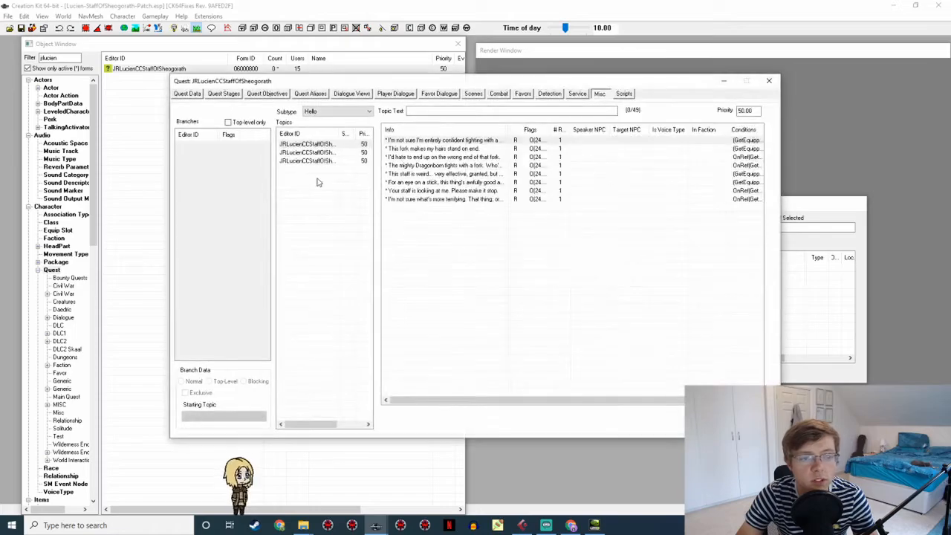
Open the response "Your staff is looking at me. Please make it stop." and record a take of it in Cubase
{"action": "double_click", "coordinate": [437, 191]}
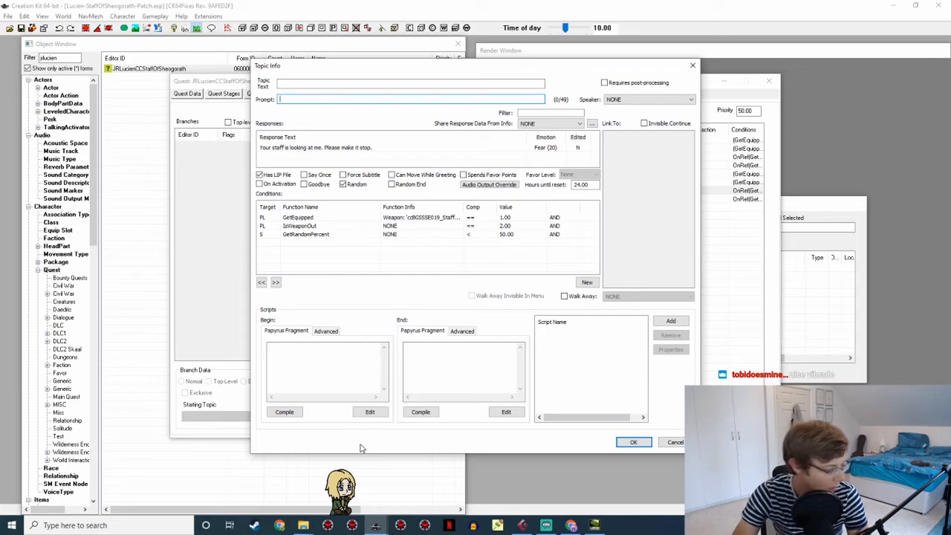
{"action": "double_click", "coordinate": [321, 149]}
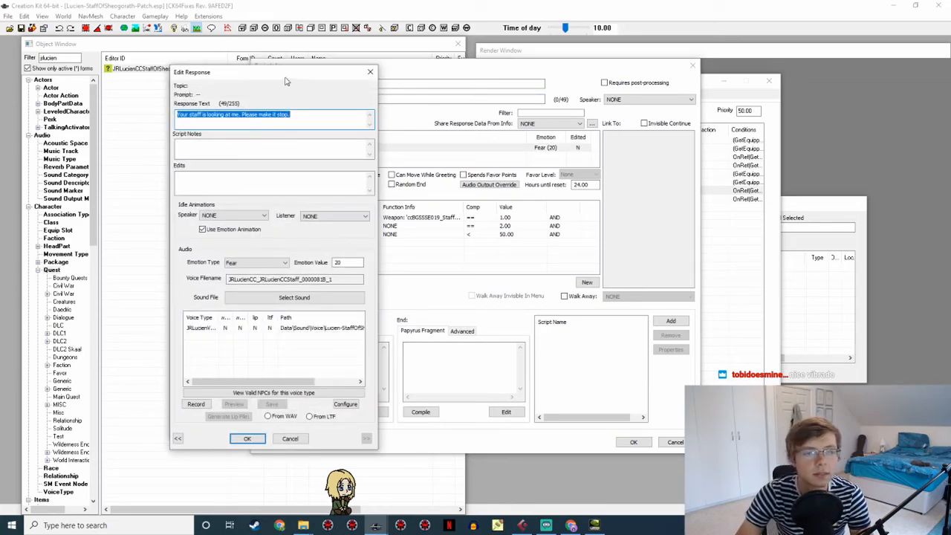
{"action": "left_click_drag", "start_coordinate": [286, 80], "coordinate": [526, 63]}
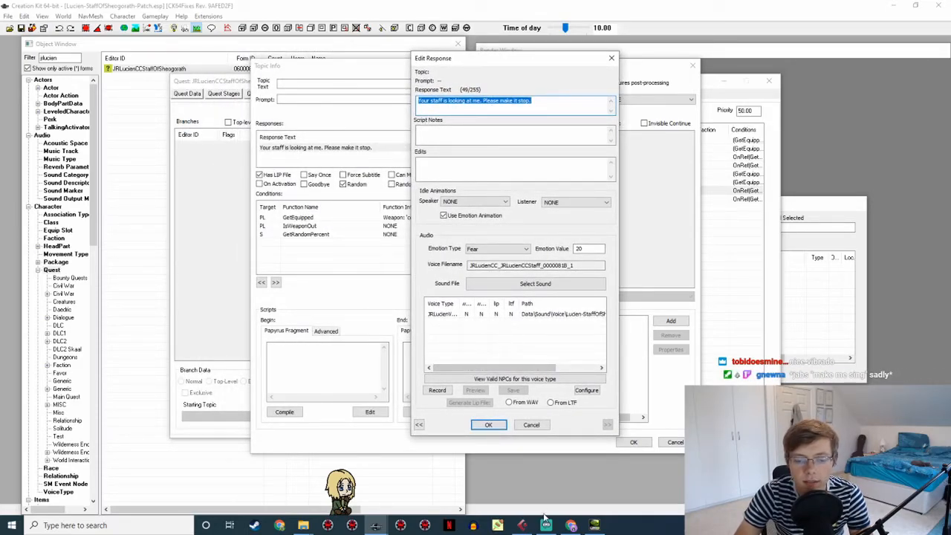
{"action": "left_click", "coordinate": [523, 525]}
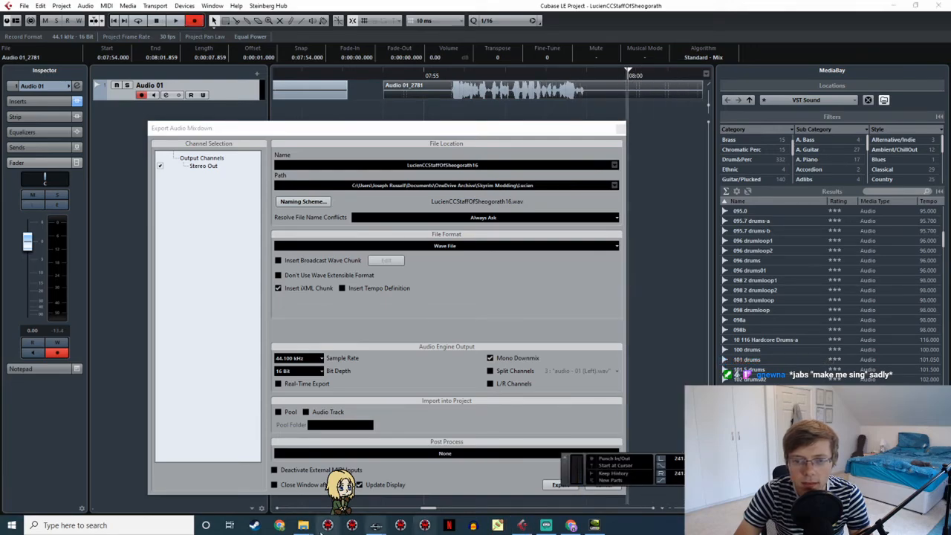
{"action": "left_click", "coordinate": [376, 525]}
{"action": "left_click", "coordinate": [414, 501]}
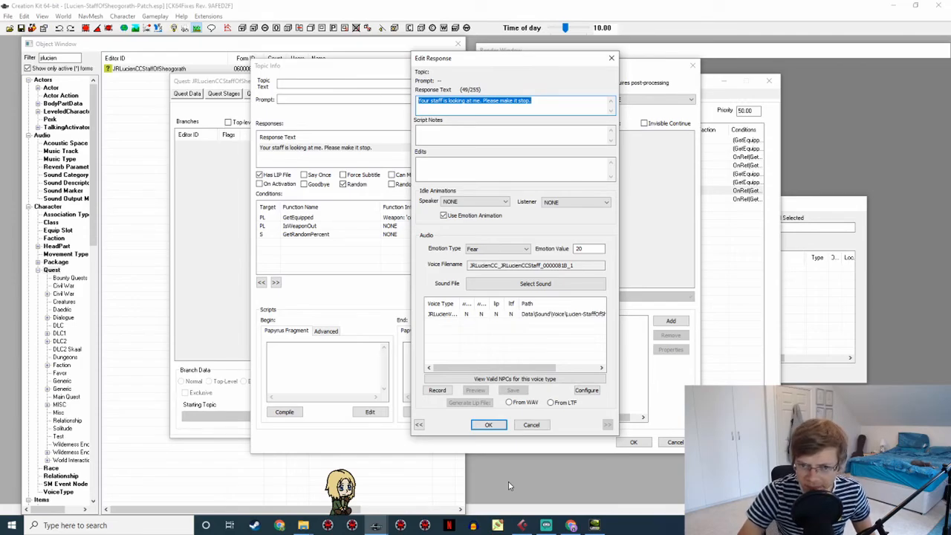
{"action": "left_click", "coordinate": [523, 525]}
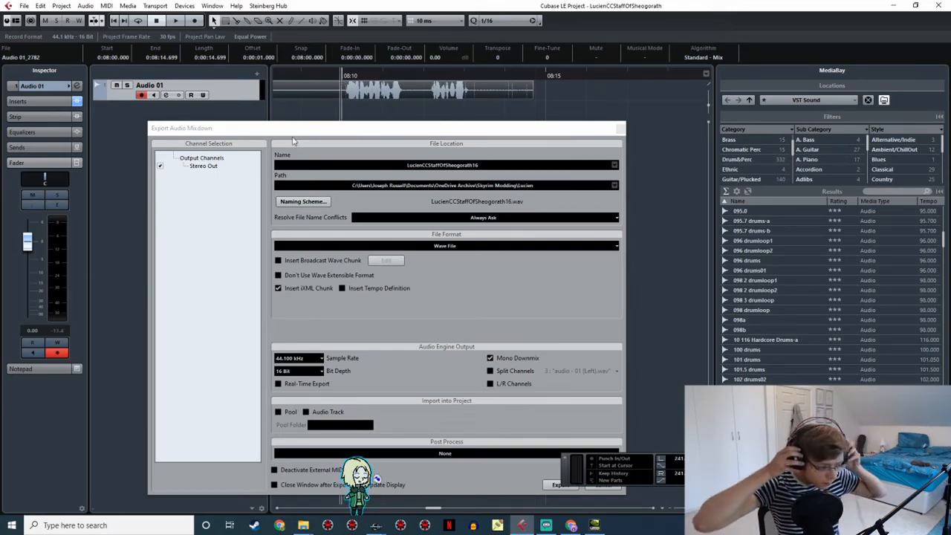
Play back the "Your staff is looking at me" take and record another take after it on Audio 01
{"action": "key", "text": "space"}
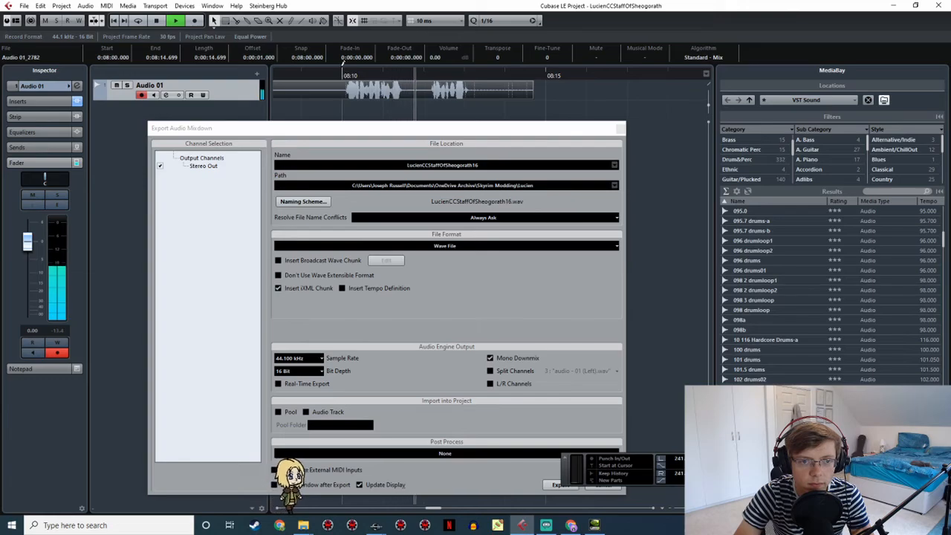
{"action": "key", "text": "space"}
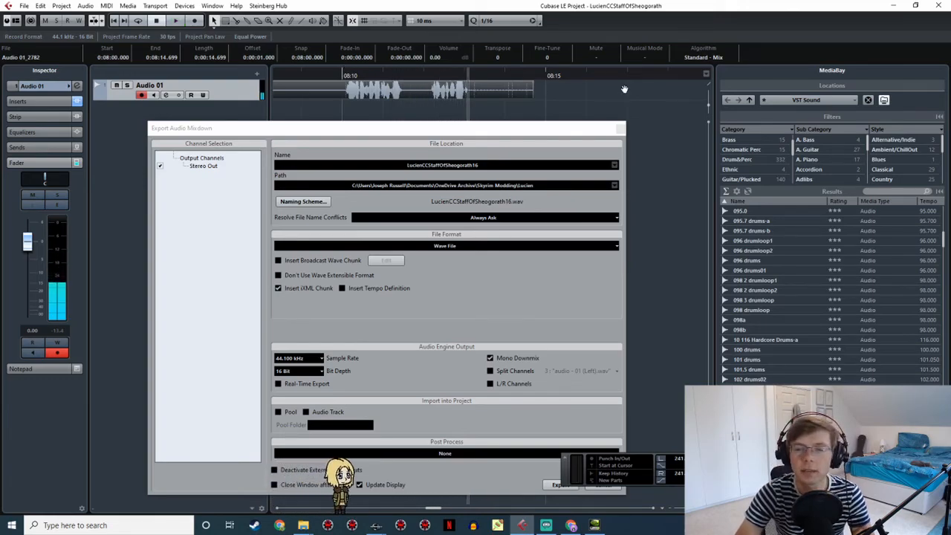
{"action": "left_click", "coordinate": [582, 75]}
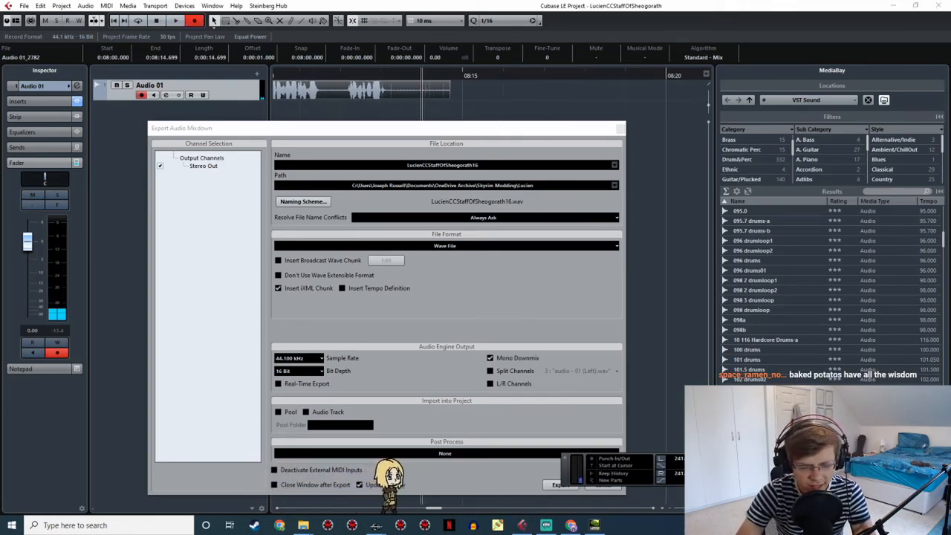
{"action": "key", "text": "KP_Multiply"}
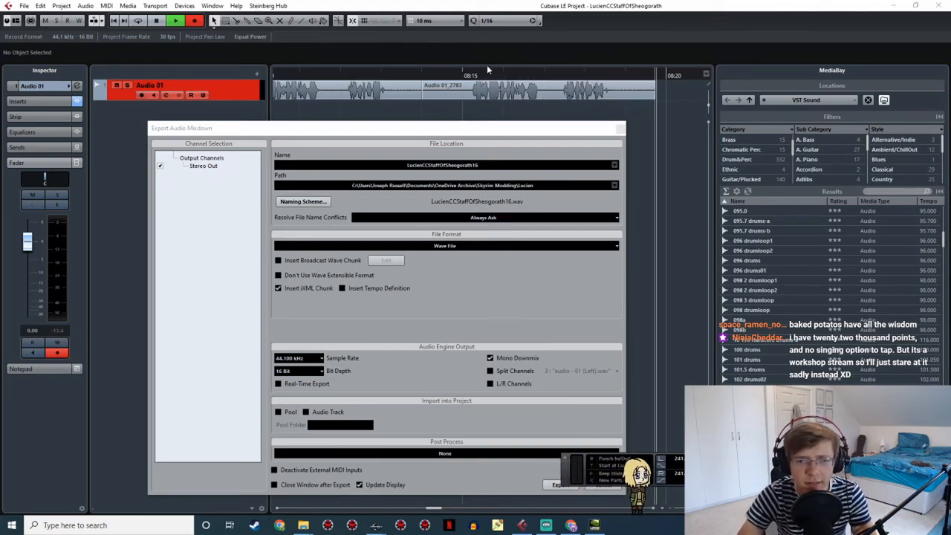
{"action": "key", "text": "space"}
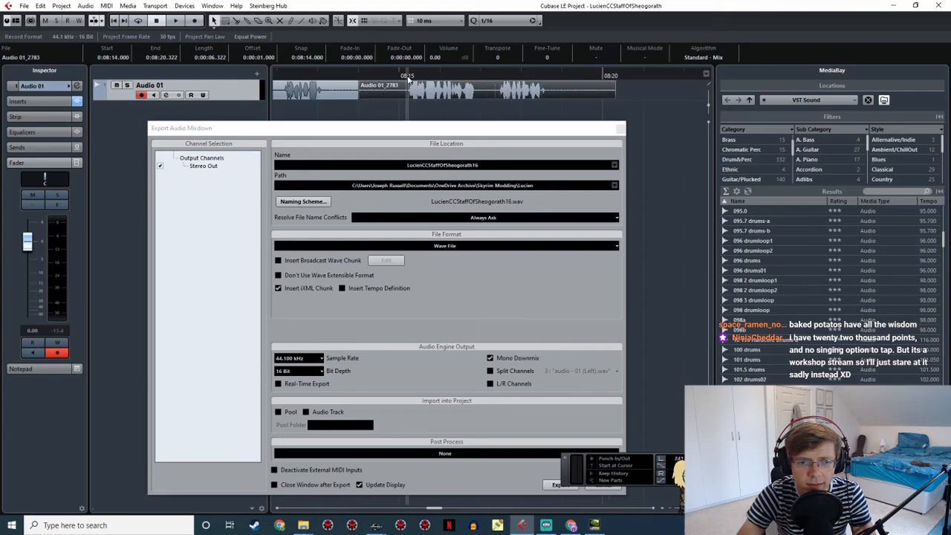
Mark the range around the "Your staff is looking at me" take and export it as LucienCCStaffOfSheogorath17
{"action": "key", "text": "space"}
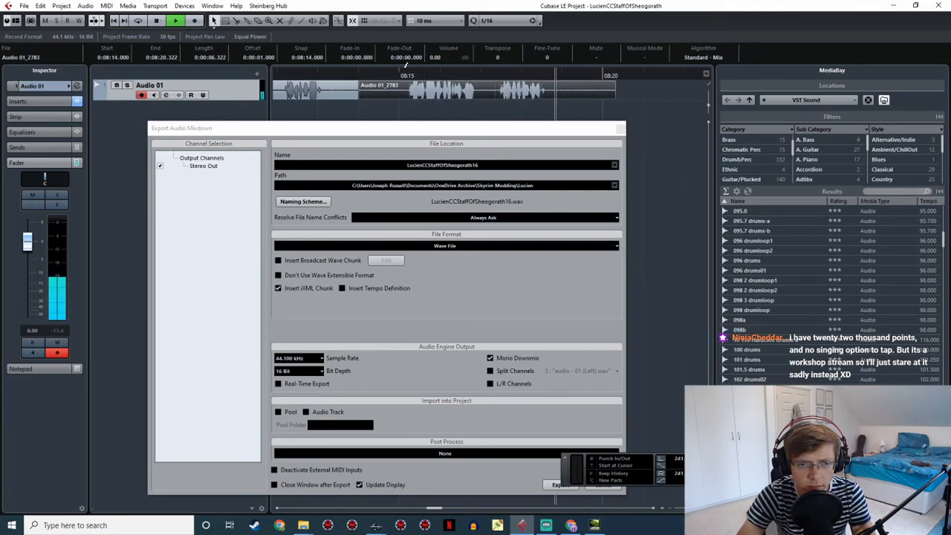
{"action": "left_click_drag", "start_coordinate": [408, 69], "coordinate": [550, 71]}
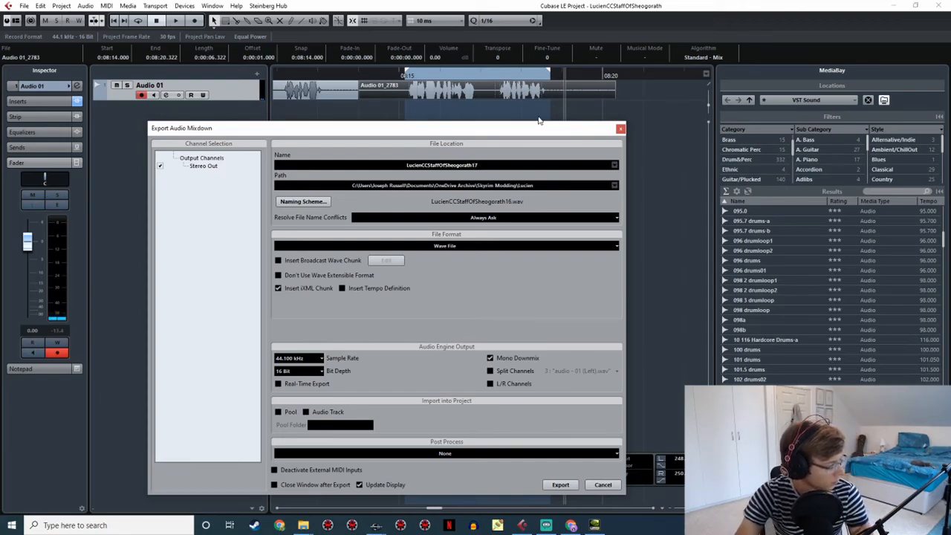
{"action": "left_click", "coordinate": [559, 485]}
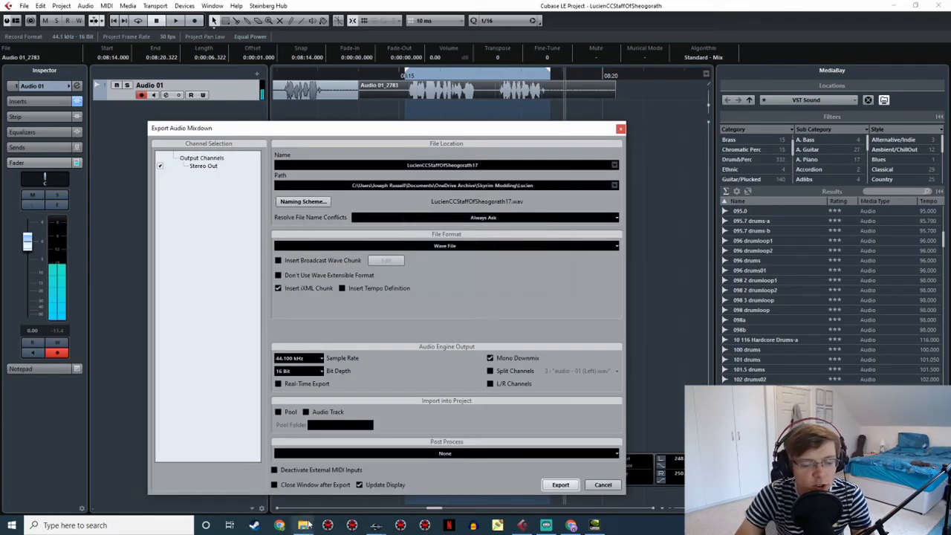
Copy LucienCCStaffOfSheogorath17.wav from the Lucien folder into the patch's JRLucienVoice folder in File Explorer
{"action": "left_click", "coordinate": [303, 524]}
{"action": "left_click", "coordinate": [286, 496]}
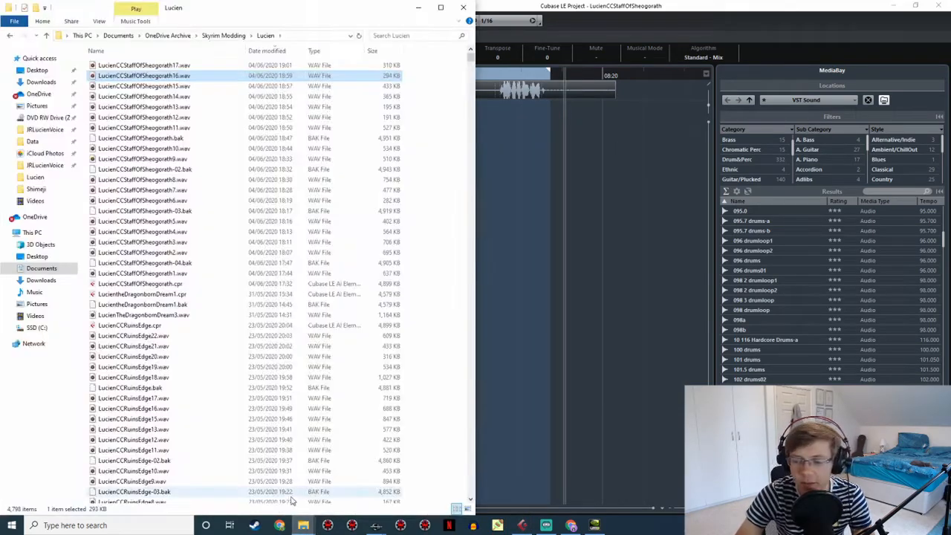
{"action": "left_click", "coordinate": [309, 529]}
{"action": "left_click", "coordinate": [327, 499]}
{"action": "left_click", "coordinate": [164, 65]}
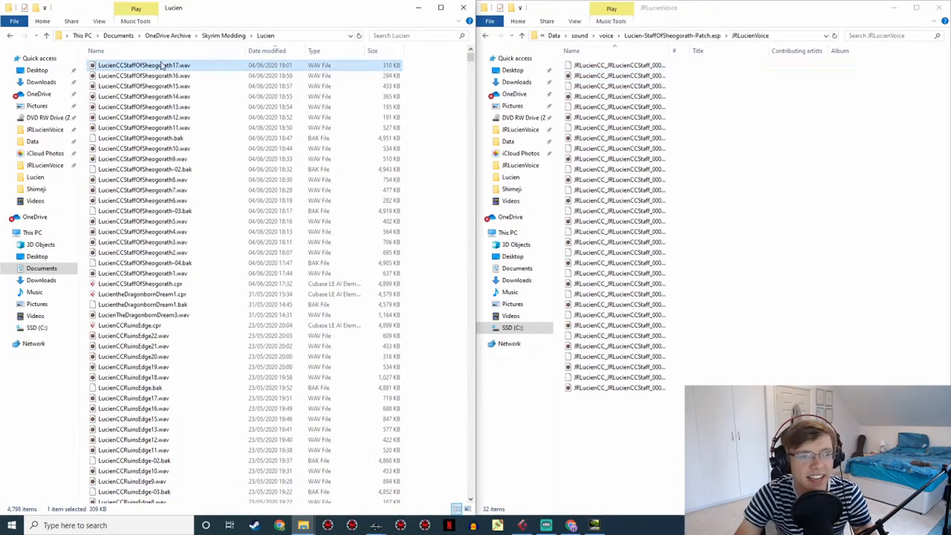
{"action": "left_click_drag", "start_coordinate": [162, 65], "coordinate": [645, 434]}
Copy the voice filename from the open response in Creation Kit and rename LucienCCStaffOfSheogorath17.wav in JRLucienVoice with it
{"action": "left_click", "coordinate": [376, 526]}
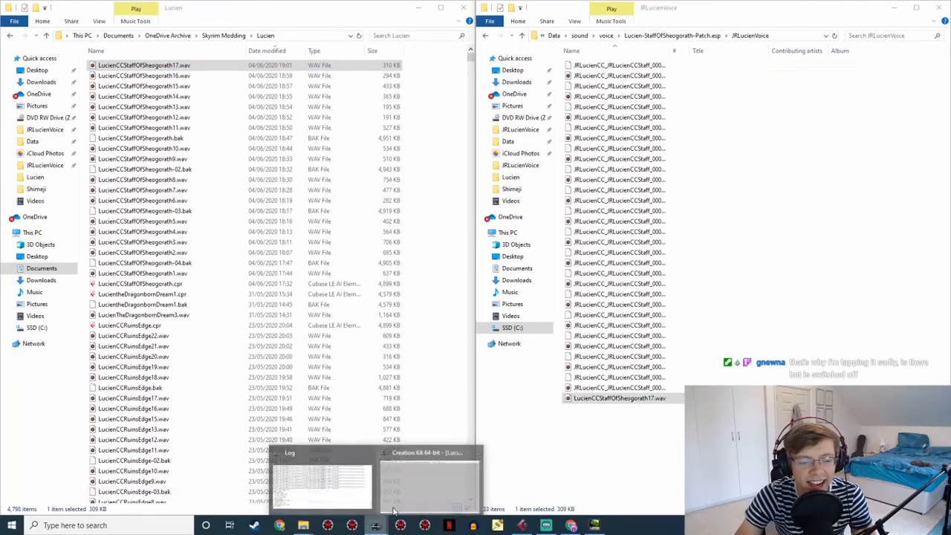
{"action": "left_click", "coordinate": [410, 496]}
{"action": "left_click_drag", "start_coordinate": [585, 265], "coordinate": [439, 261]}
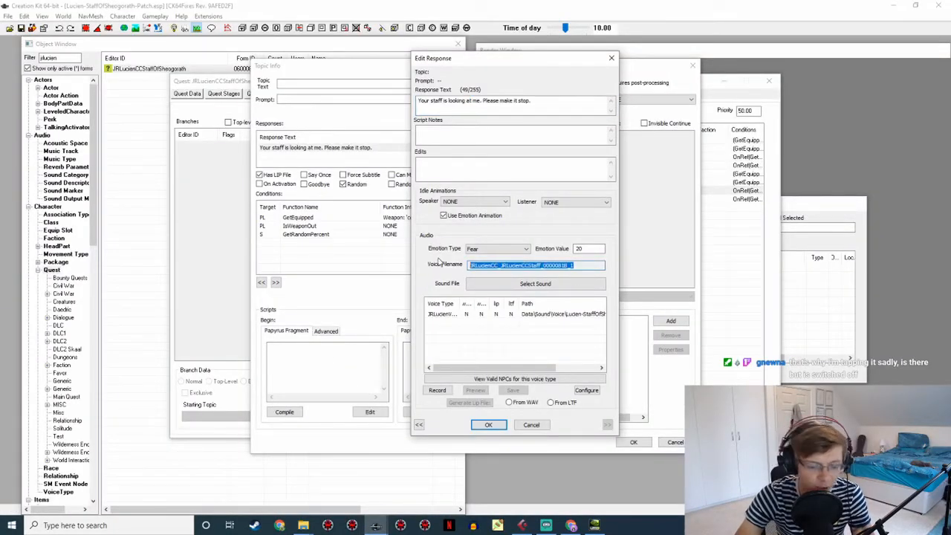
{"action": "key", "text": "alt+Tab"}
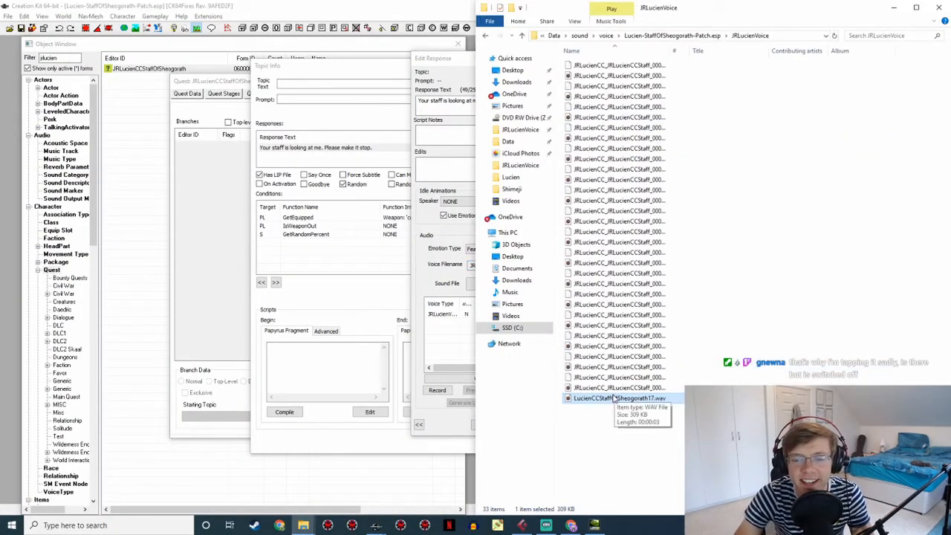
{"action": "key", "text": "F2"}
{"action": "key", "text": "Return"}
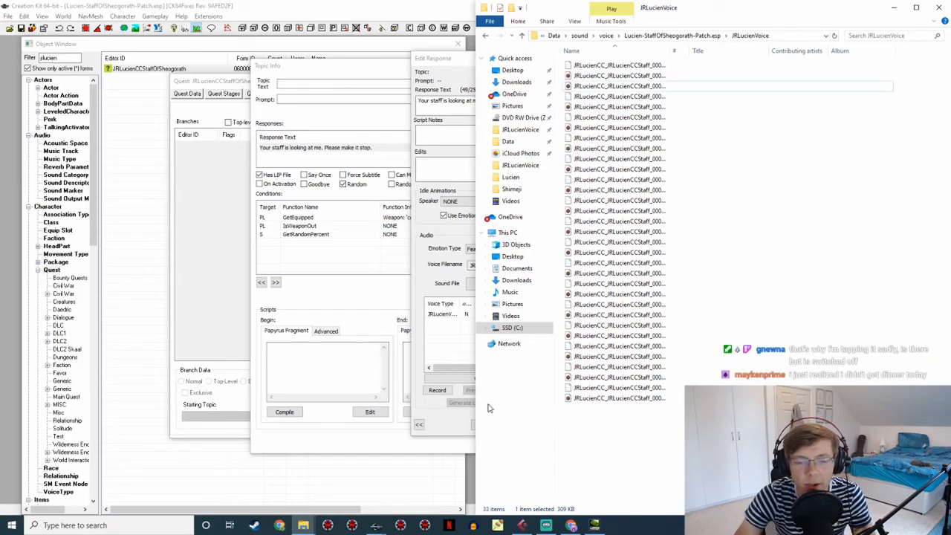
Reopen the "Your staff is looking at me" response, generate its lip file from the WAV, and accept the response and topic info
{"action": "left_click", "coordinate": [444, 408]}
{"action": "left_click", "coordinate": [486, 426]}
{"action": "double_click", "coordinate": [320, 148]}
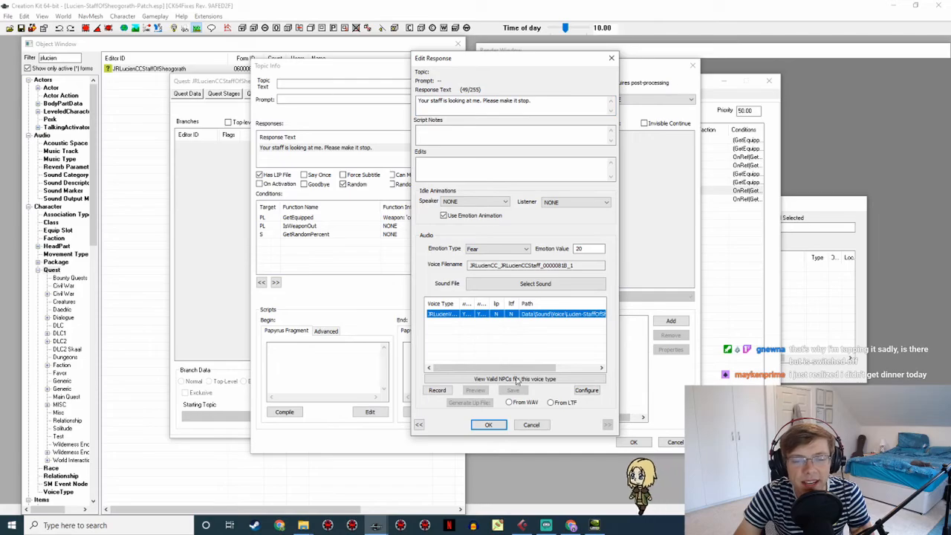
{"action": "left_click", "coordinate": [524, 402]}
{"action": "left_click", "coordinate": [489, 426]}
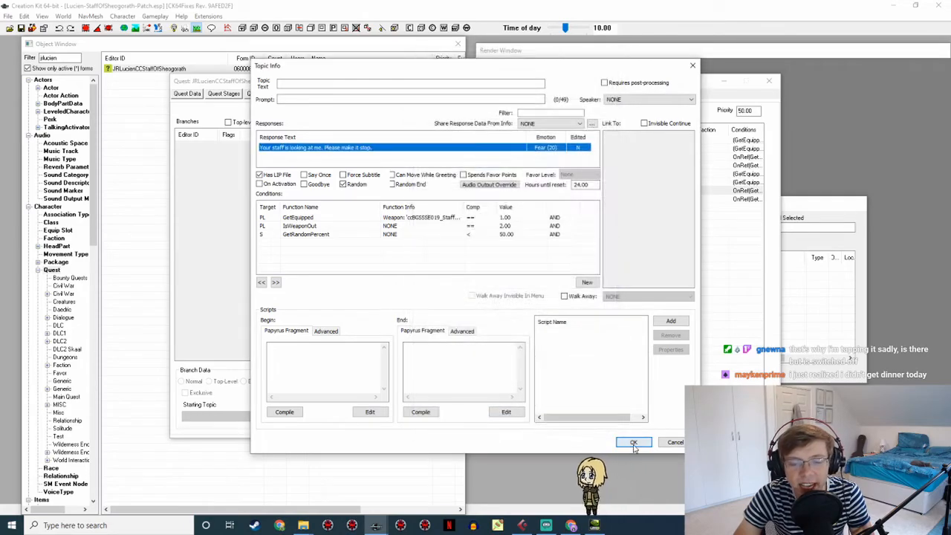
{"action": "left_click", "coordinate": [634, 442]}
Open the topic info "I'm not sure what's more terrifying. That thing, or the Wabbajack." and record a take of it in Cubase
{"action": "double_click", "coordinate": [461, 199]}
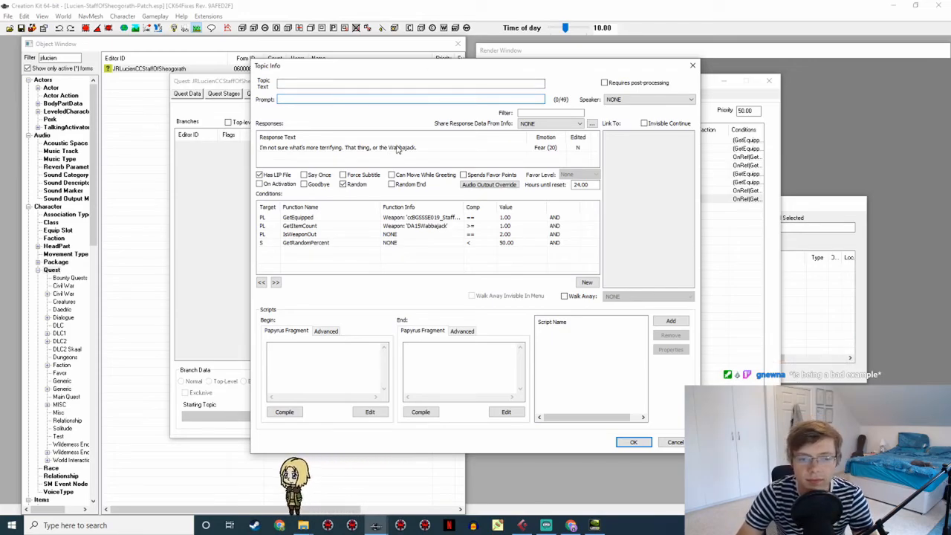
{"action": "left_click", "coordinate": [523, 526]}
{"action": "left_click", "coordinate": [645, 76]}
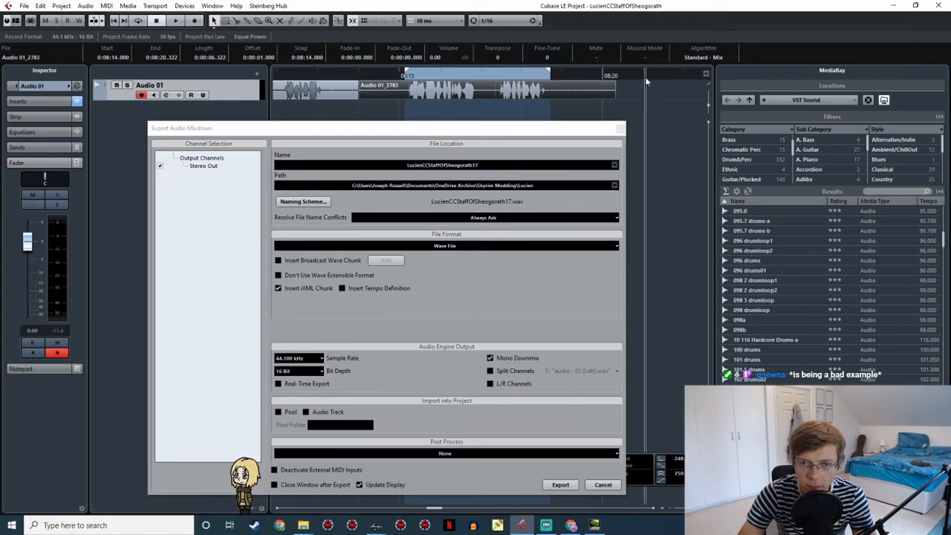
{"action": "key", "text": "KP_Multiply"}
{"action": "left_click", "coordinate": [377, 525]}
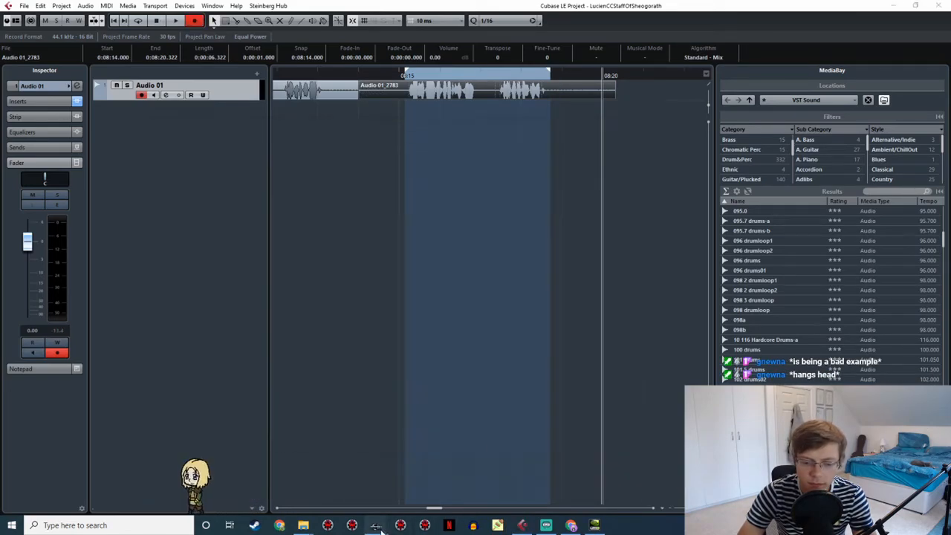
{"action": "left_click", "coordinate": [438, 483]}
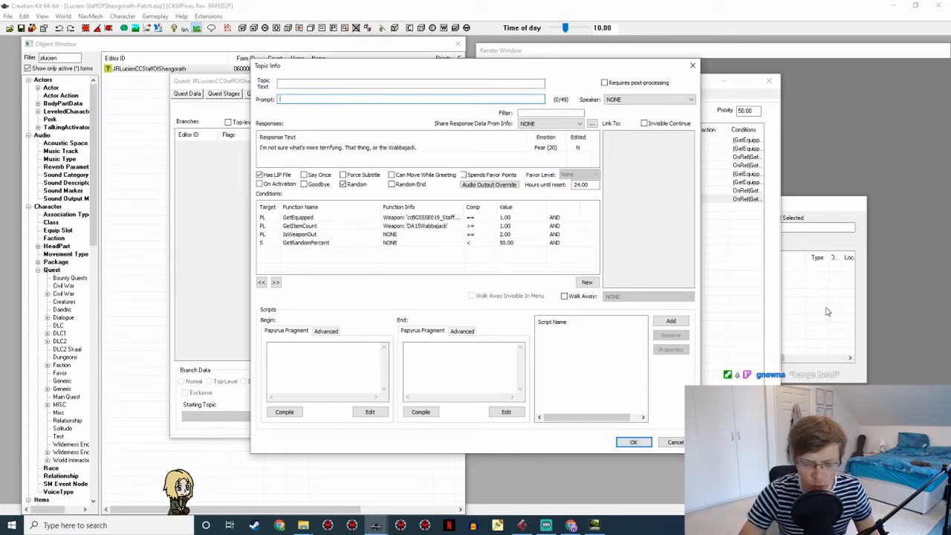
{"action": "left_click", "coordinate": [524, 521]}
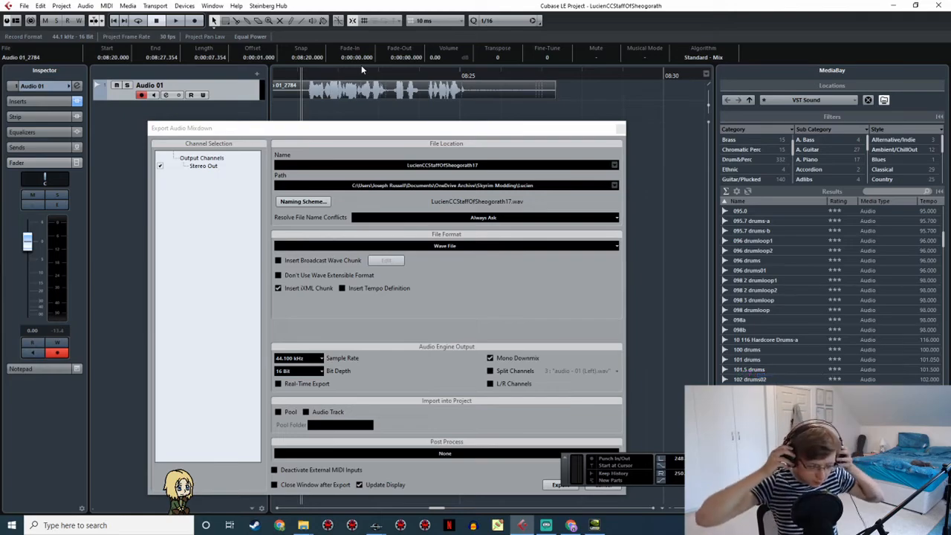
Play back the Wabbajack line's take and mark the export range around the spoken part
{"action": "key", "text": "space"}
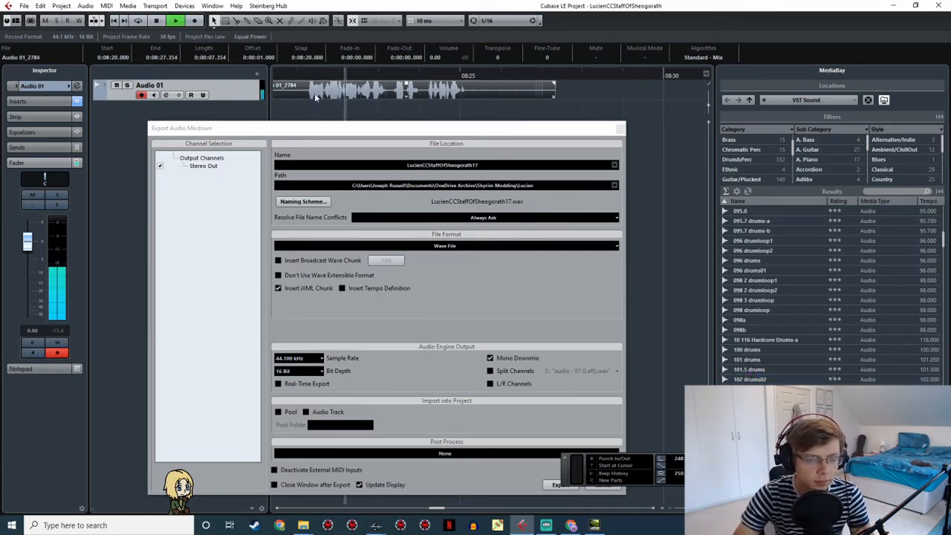
{"action": "middle_click_drag", "start_coordinate": [333, 111], "coordinate": [401, 93]}
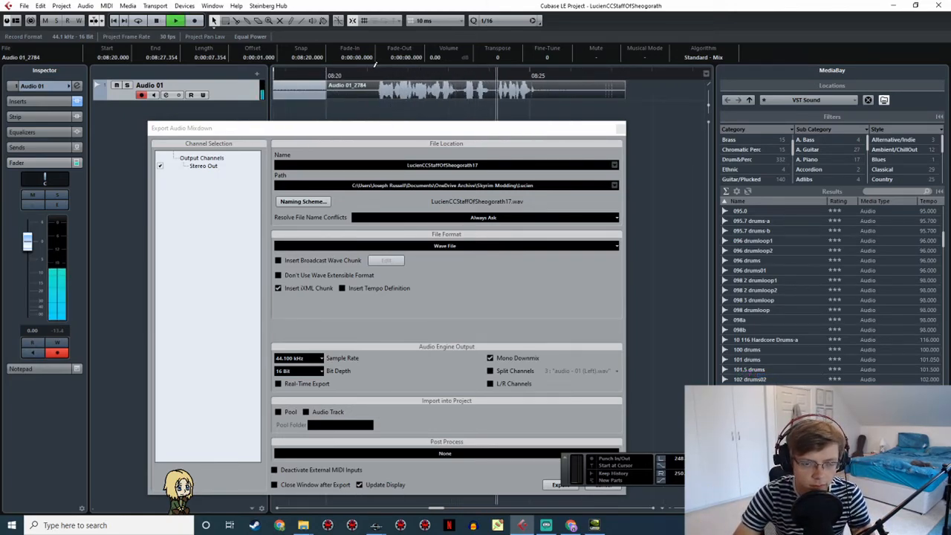
{"action": "key", "text": "space"}
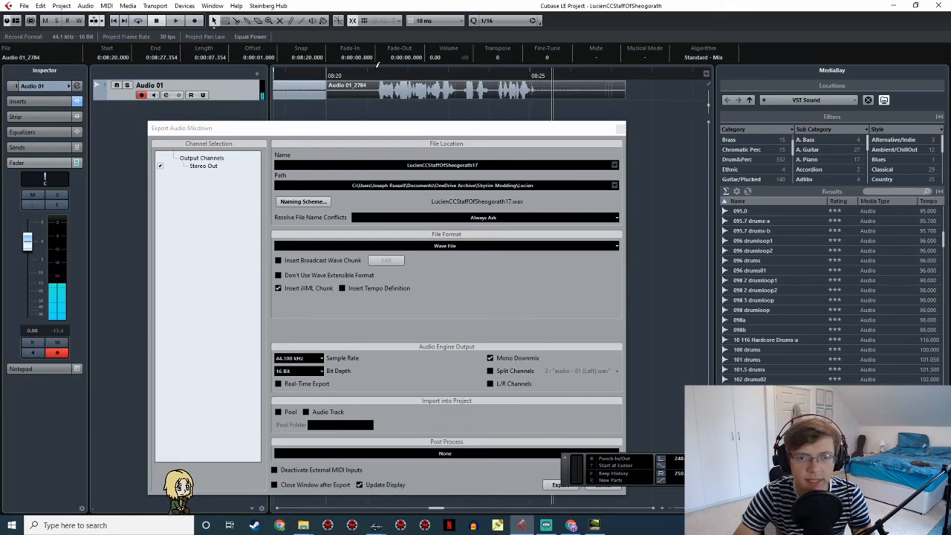
{"action": "key", "text": "space"}
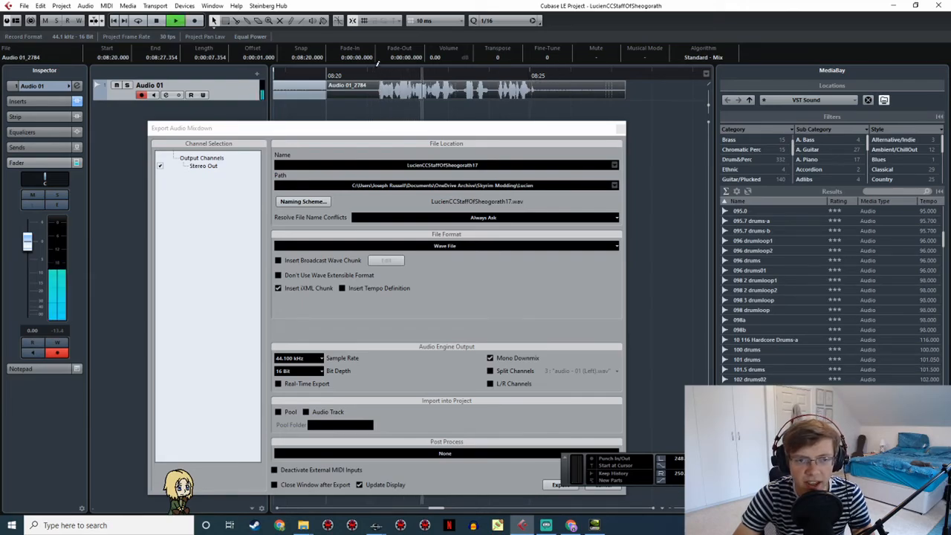
{"action": "left_click_drag", "start_coordinate": [377, 67], "coordinate": [534, 75]}
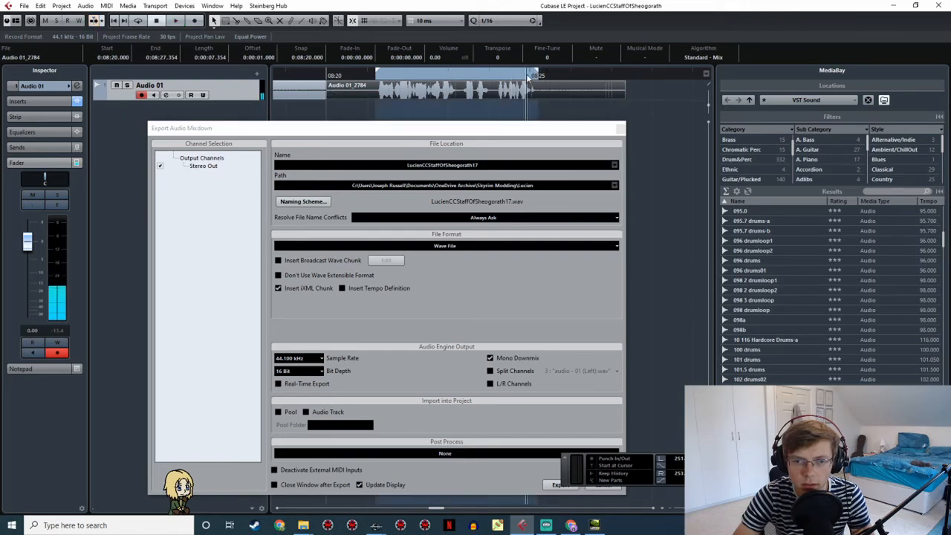
{"action": "key", "text": "space"}
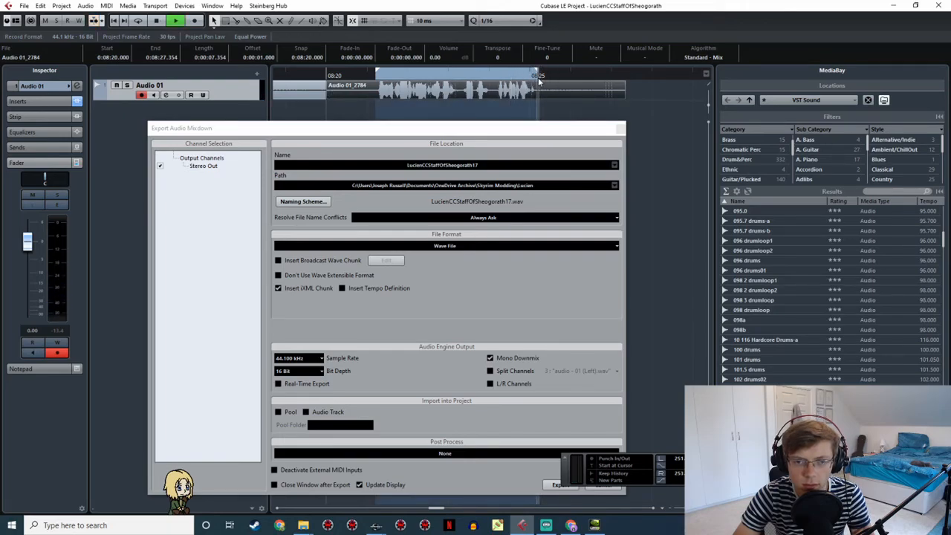
{"action": "key", "text": "space"}
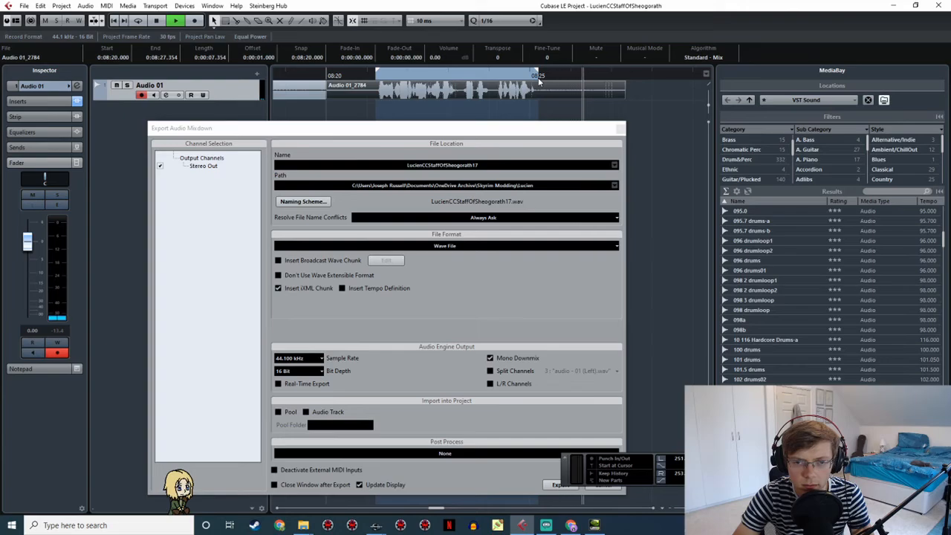
{"action": "left_click", "coordinate": [515, 74]}
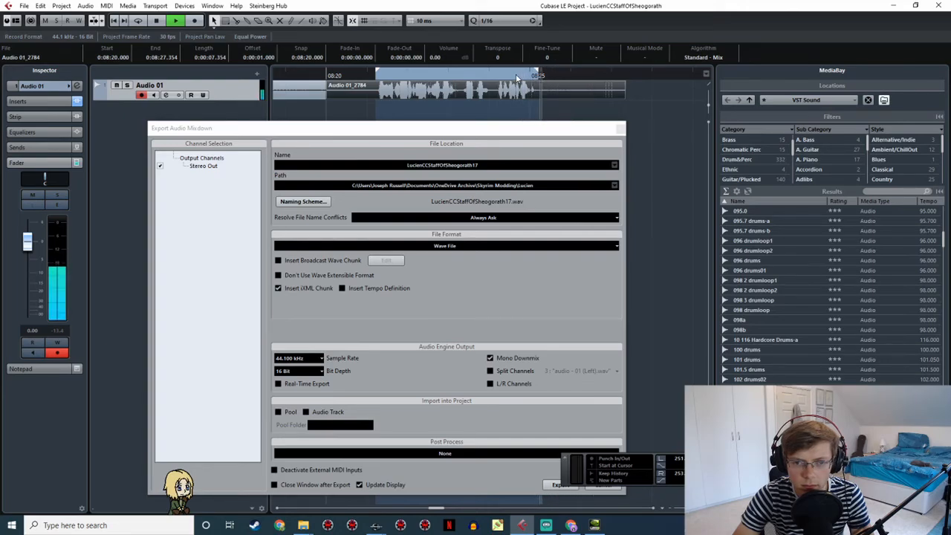
{"action": "key", "text": "space"}
Delete the first Wabbajack take and record the line again on Audio 01
{"action": "key", "text": "Delete"}
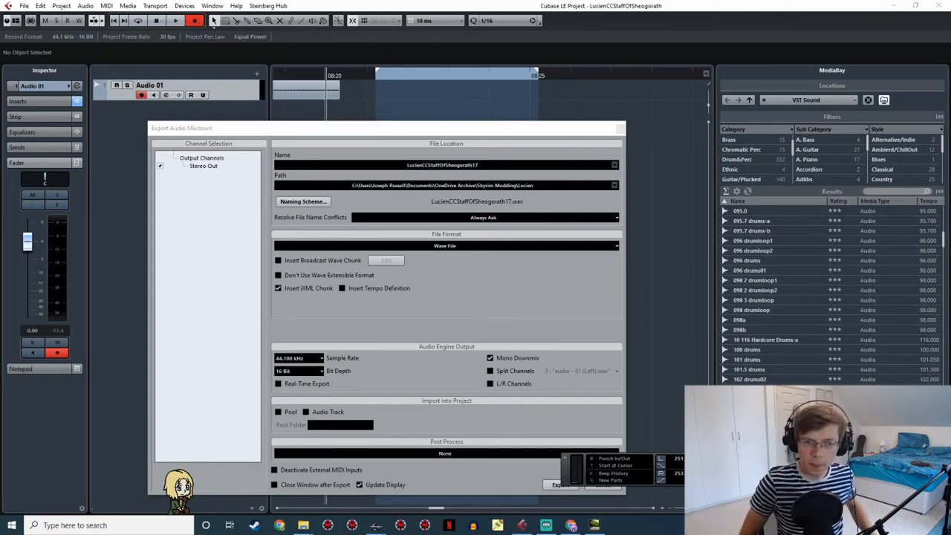
{"action": "key", "text": "space"}
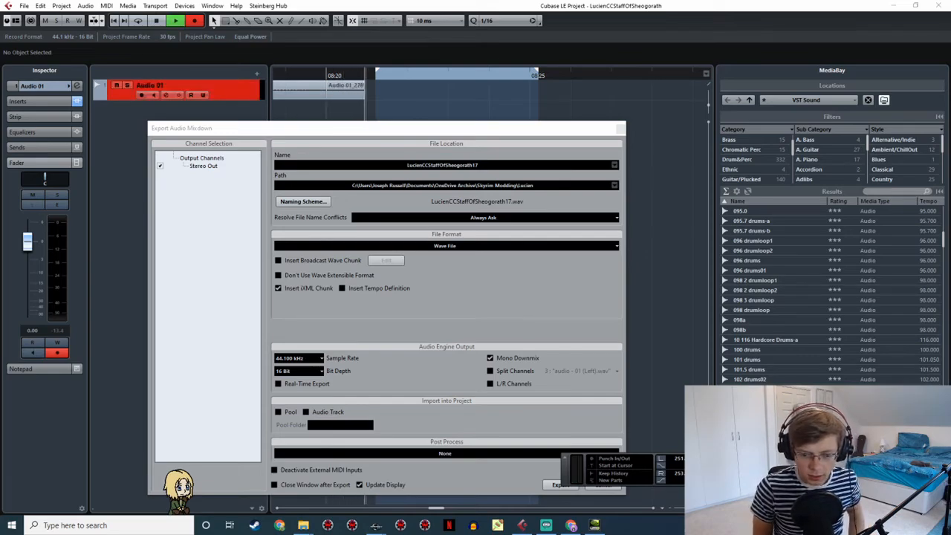
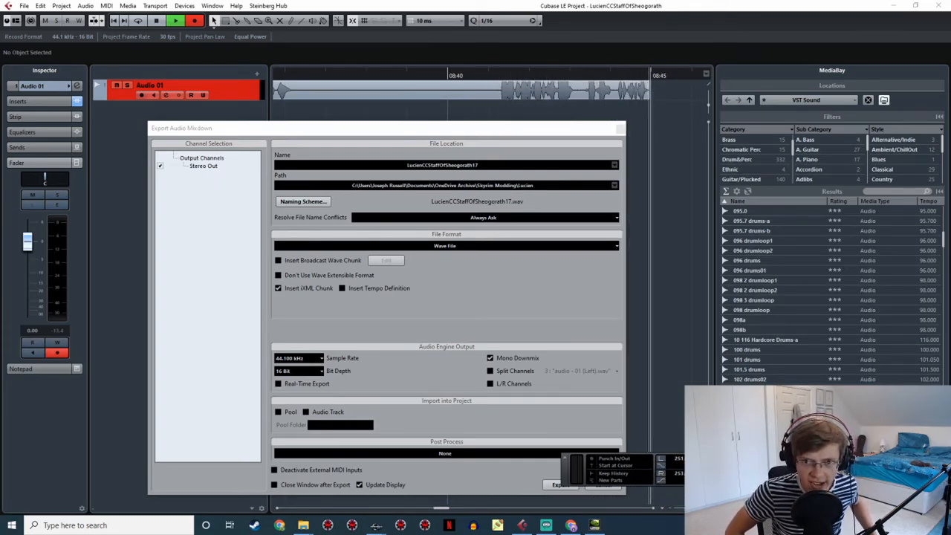
{"action": "key", "text": "space"}
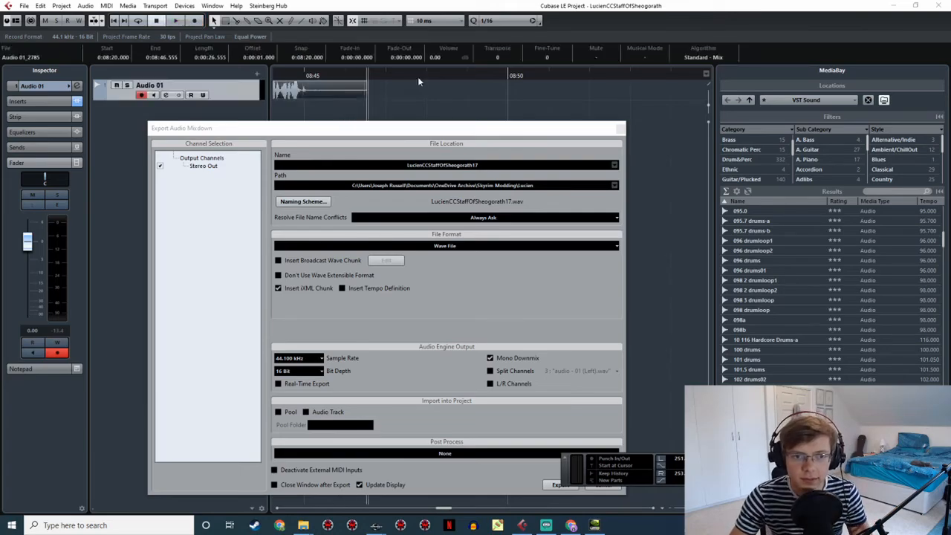
Play back the new Wabbajack take, mark the range around its final reading, and export it as LucienCCStaffOfSheogorath18
{"action": "key", "text": "space"}
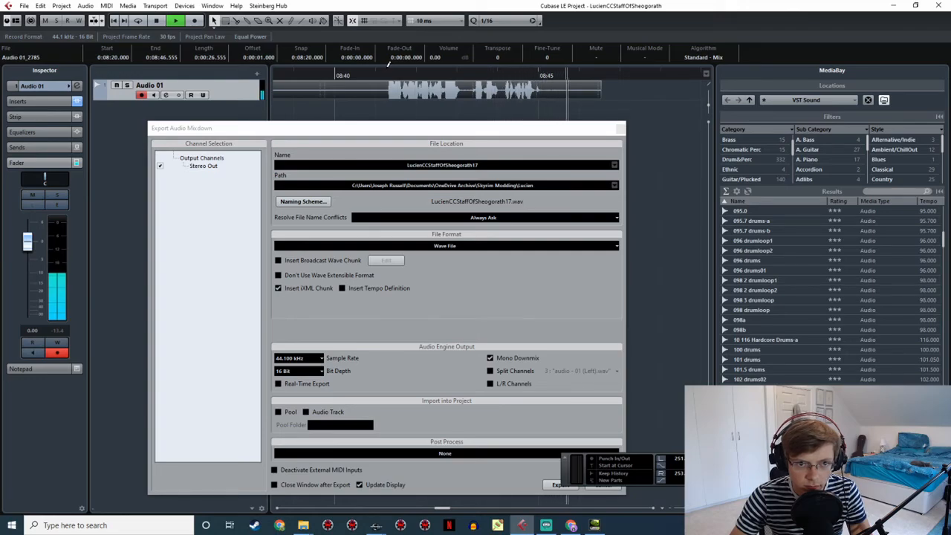
{"action": "key", "text": "space"}
{"action": "left_click_drag", "start_coordinate": [388, 67], "coordinate": [515, 97]}
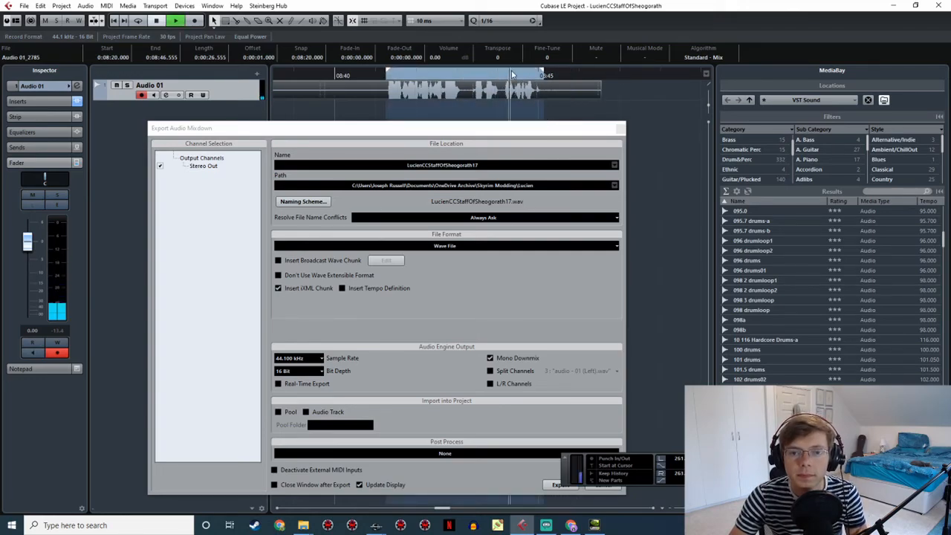
{"action": "left_click", "coordinate": [483, 168]}
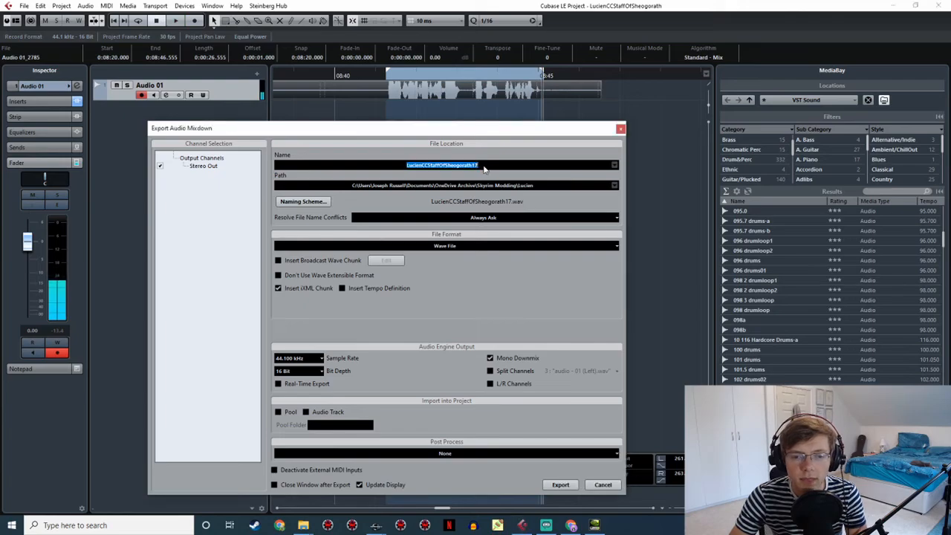
{"action": "left_click", "coordinate": [484, 168]}
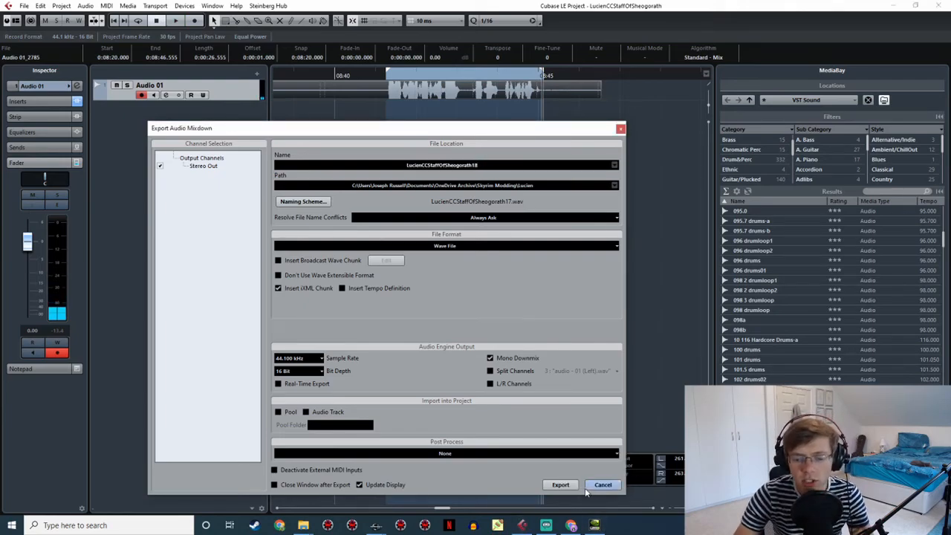
{"action": "left_click", "coordinate": [566, 485]}
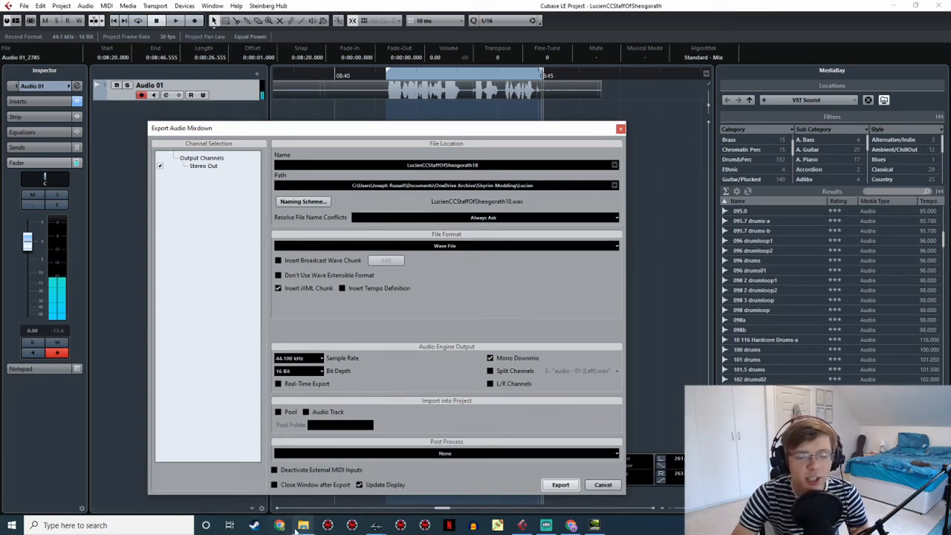
Copy LucienCCStaffOfSheogorath18.wav into the JRLucienVoice folder and return to the Wabbajack line's topic info in Creation Kit
{"action": "left_click", "coordinate": [303, 526]}
{"action": "left_click", "coordinate": [280, 486]}
{"action": "left_click", "coordinate": [303, 524]}
{"action": "left_click", "coordinate": [331, 487]}
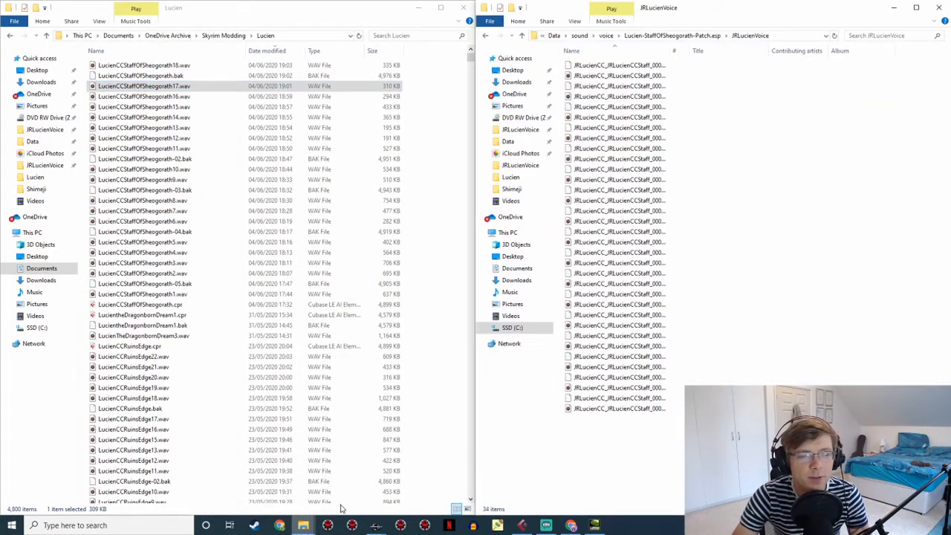
{"action": "left_click", "coordinate": [179, 65]}
{"action": "left_click_drag", "start_coordinate": [179, 65], "coordinate": [620, 418]}
{"action": "left_click", "coordinate": [376, 526]}
{"action": "left_click", "coordinate": [407, 500]}
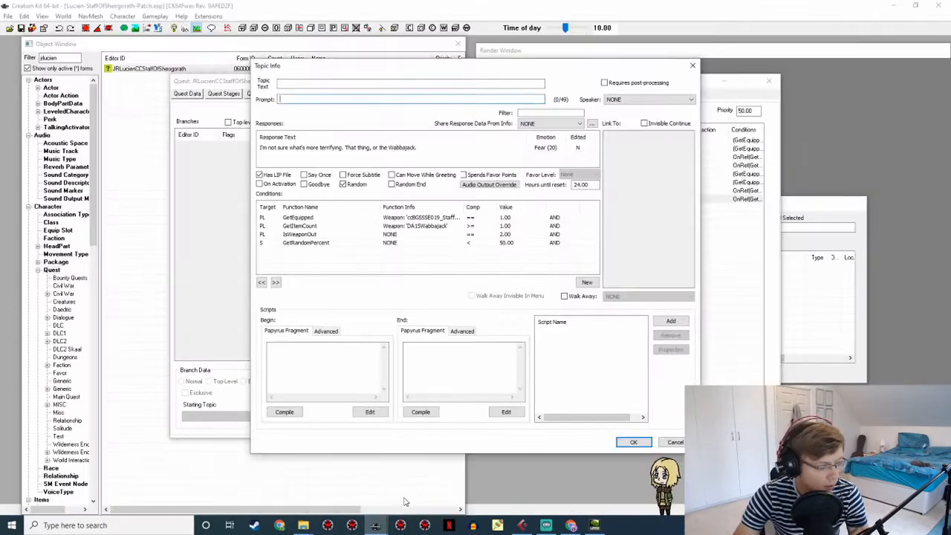
Rename the copied LucienCCStaffOfSheogorath18.wav to the Wabbajack response's voice filename, JRLucienCC_JRLucienCCStaff_0000081C_1
{"action": "double_click", "coordinate": [416, 147]}
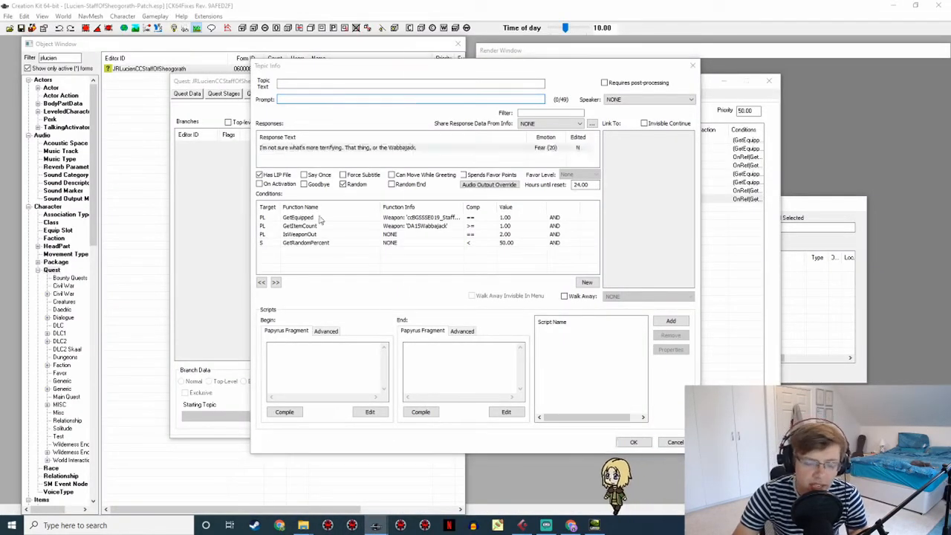
{"action": "double_click", "coordinate": [516, 265]}
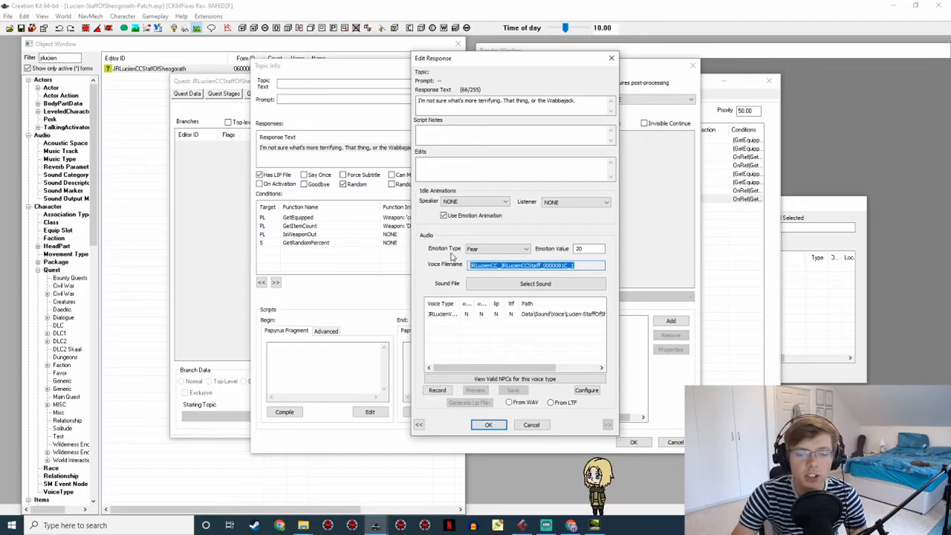
{"action": "key", "text": "alt+Tab"}
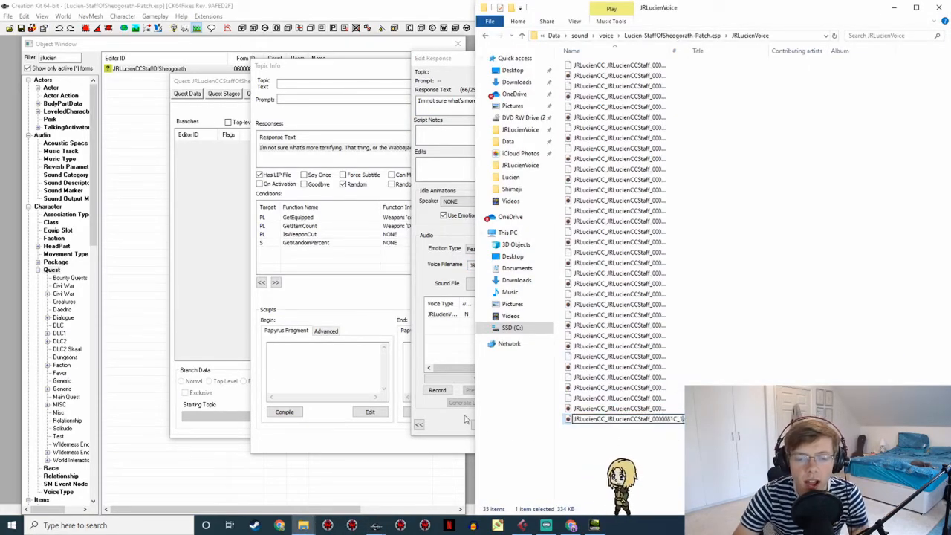
Reload the Wabbajack response in Creation Kit, generate its lip file from the WAV, and confirm the response and topic info
{"action": "left_click", "coordinate": [438, 415]}
{"action": "left_click", "coordinate": [489, 425]}
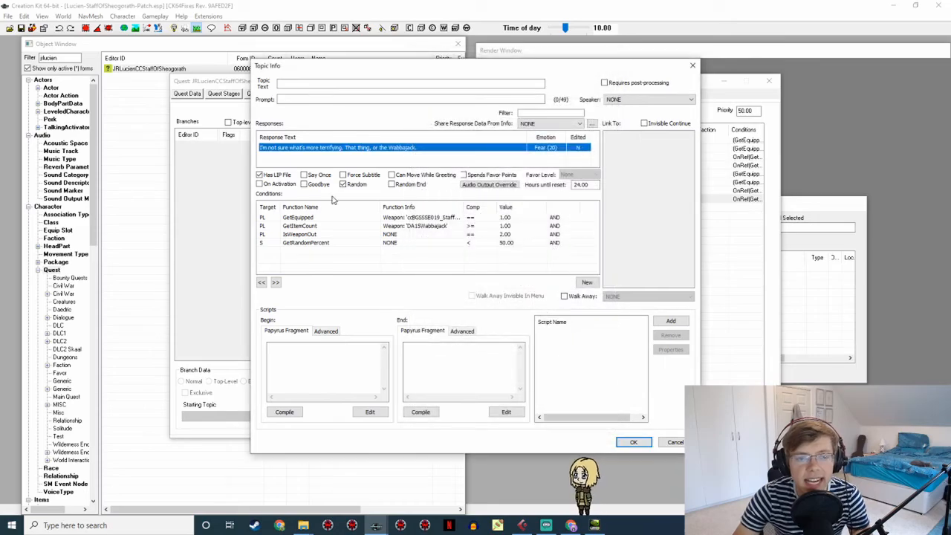
{"action": "double_click", "coordinate": [354, 152]}
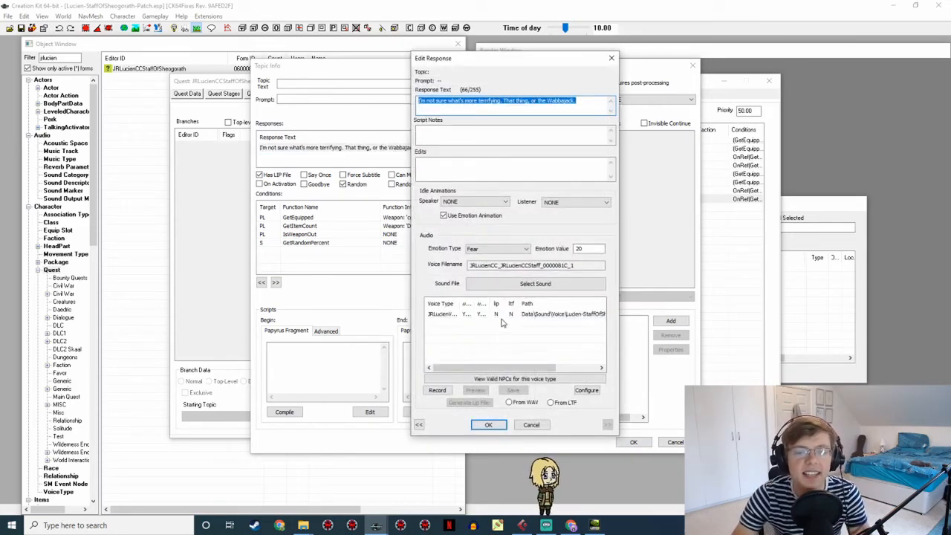
{"action": "left_click", "coordinate": [505, 319]}
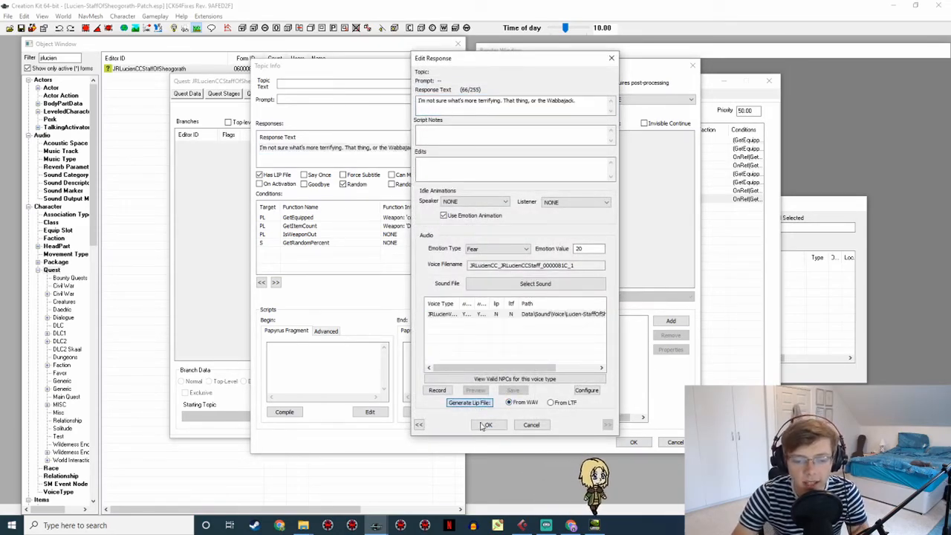
{"action": "left_click", "coordinate": [485, 424]}
{"action": "left_click", "coordinate": [631, 443]}
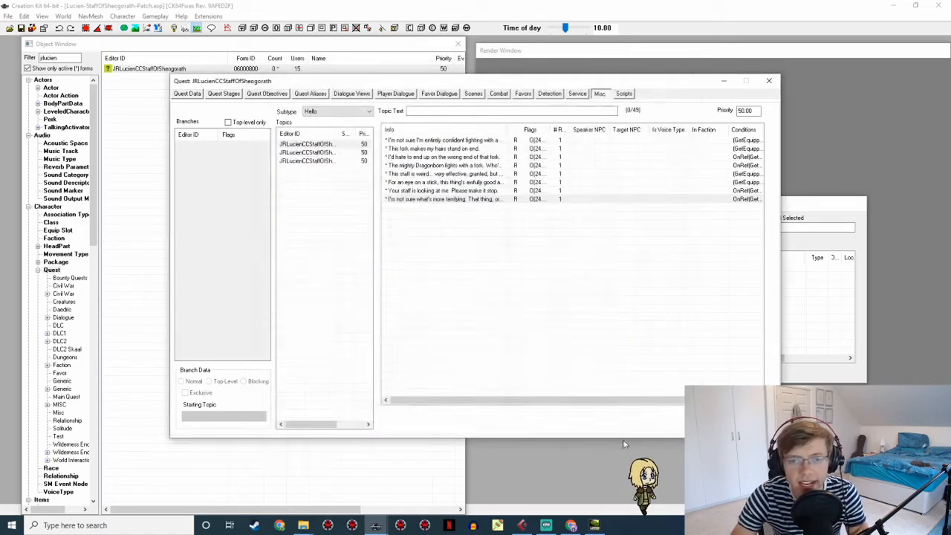
Open the second Hello topic's first response, "I say! A challenge from the Daedric Prince of Madness?"
{"action": "left_click", "coordinate": [357, 152]}
{"action": "double_click", "coordinate": [416, 139]}
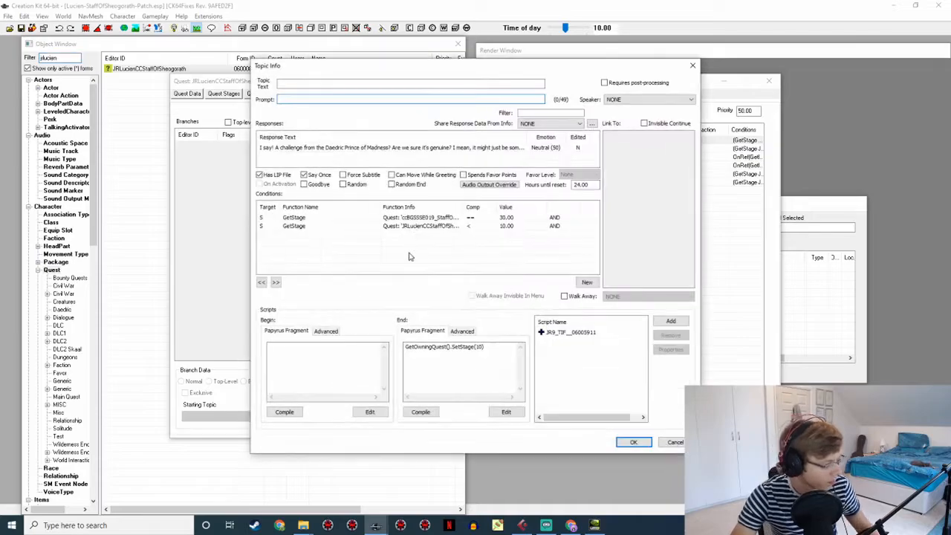
{"action": "double_click", "coordinate": [491, 147]}
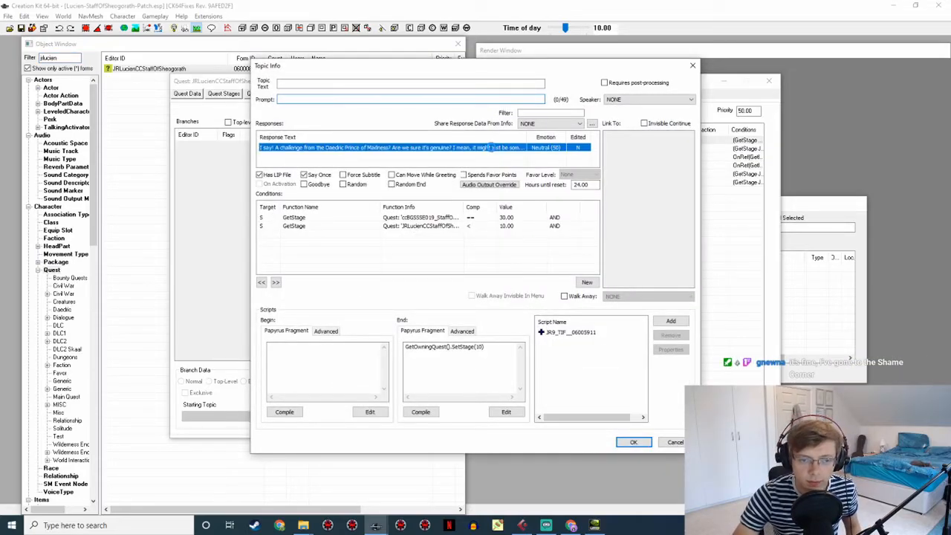
Record the "I say! A challenge from the Daedric Prince of Madness?" line on Audio 01 in Cubase, reading its text from Creation Kit
{"action": "left_click", "coordinate": [523, 526]}
{"action": "left_click", "coordinate": [603, 68]}
{"action": "left_click_drag", "start_coordinate": [593, 73], "coordinate": [603, 73]}
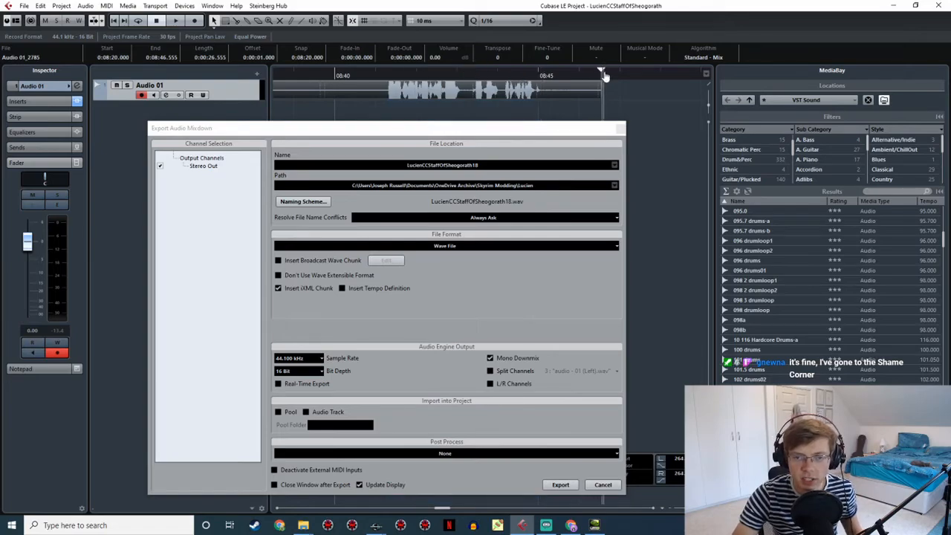
{"action": "left_click", "coordinate": [817, 479]}
{"action": "mouse_move", "coordinate": [376, 525]}
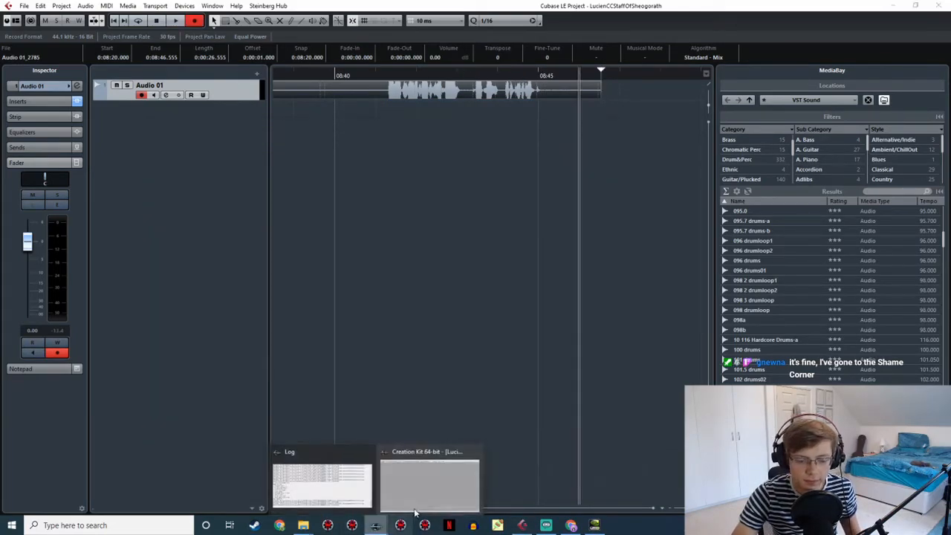
{"action": "left_click", "coordinate": [421, 469]}
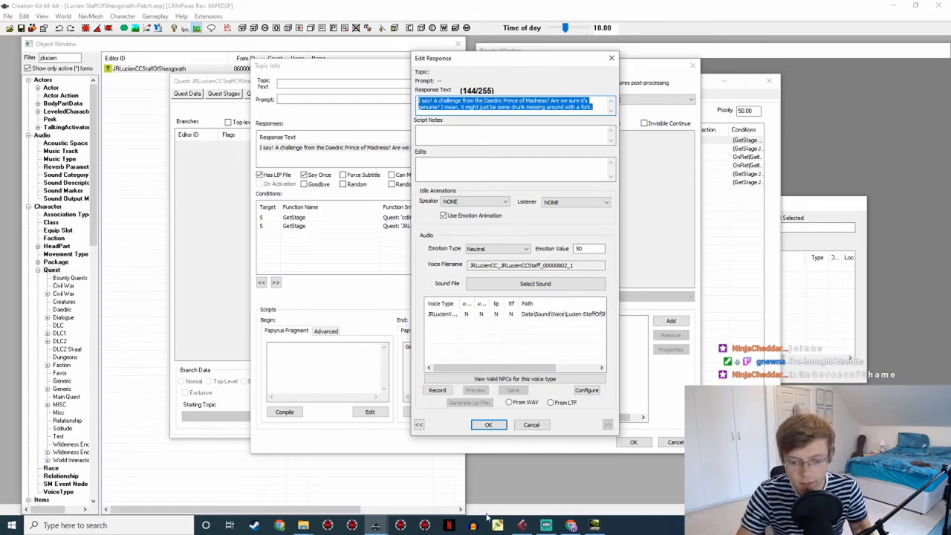
{"action": "left_click", "coordinate": [521, 524]}
Play back the Daedric Prince take and mark the export range around its speech, from about 08:50 to 08:59
{"action": "scroll", "coordinate": [340, 97], "scroll_direction": "left", "scroll_amount": 4, "text": "shift"}
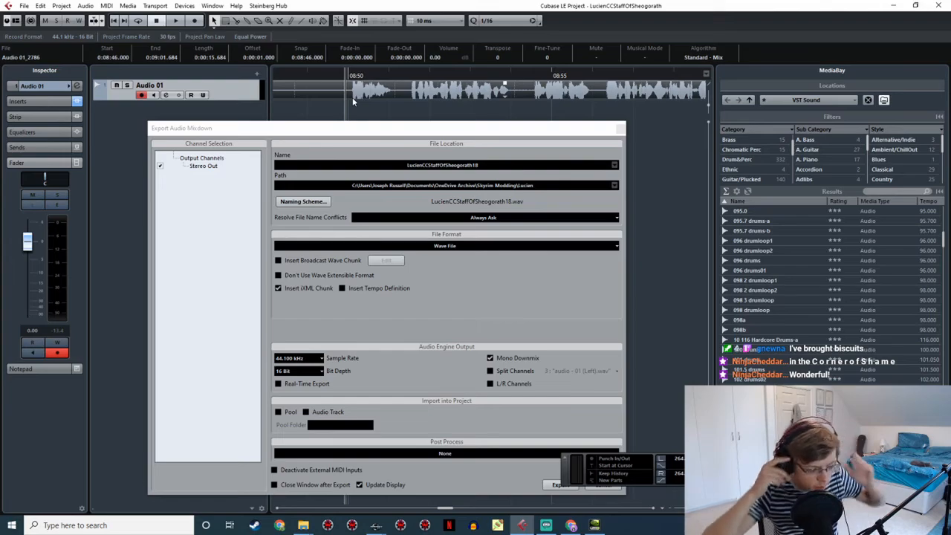
{"action": "key", "text": "space"}
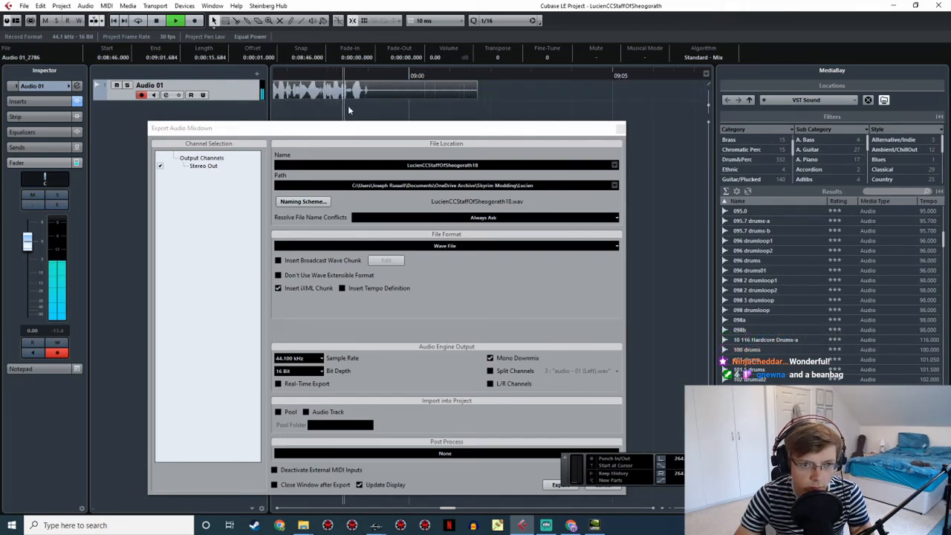
{"action": "scroll", "coordinate": [362, 111], "scroll_direction": "down", "scroll_amount": 4, "text": "ctrl"}
{"action": "middle_click_drag", "start_coordinate": [362, 111], "coordinate": [474, 105]}
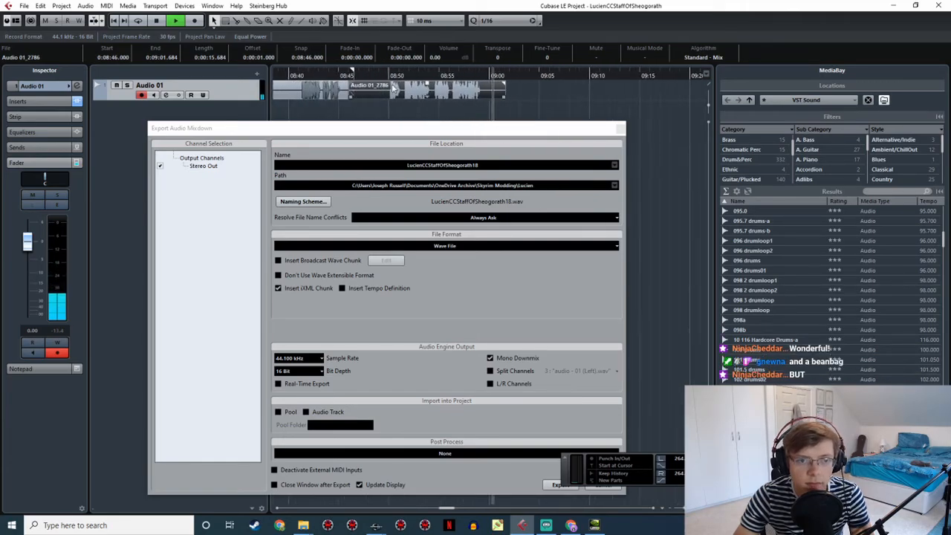
{"action": "key", "text": "space"}
{"action": "scroll", "coordinate": [386, 72], "scroll_direction": "up", "scroll_amount": 3, "text": "ctrl"}
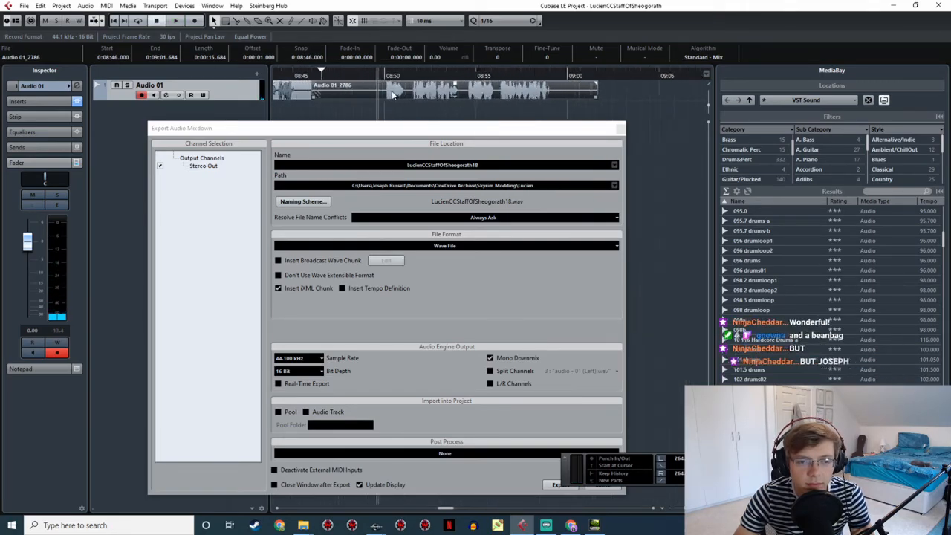
{"action": "key", "text": "space"}
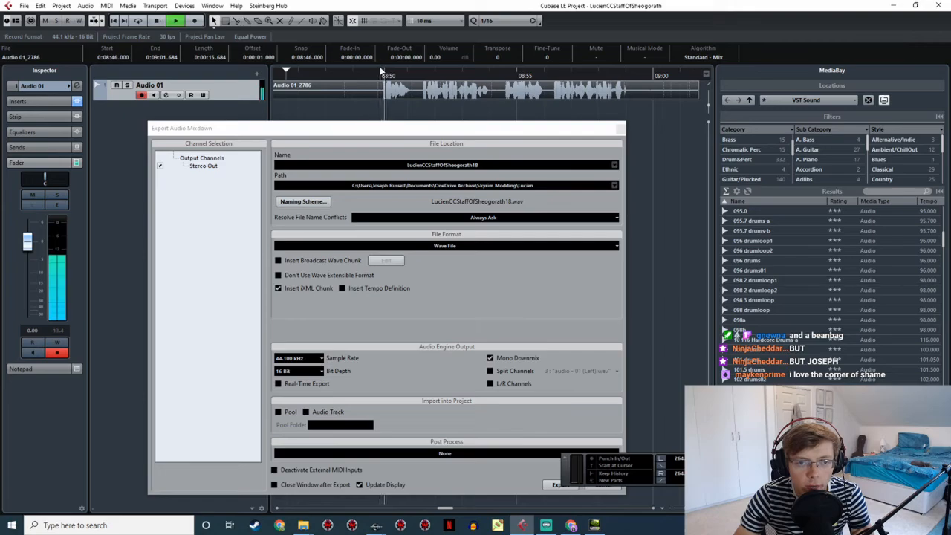
{"action": "left_click_drag", "start_coordinate": [382, 66], "coordinate": [618, 103]}
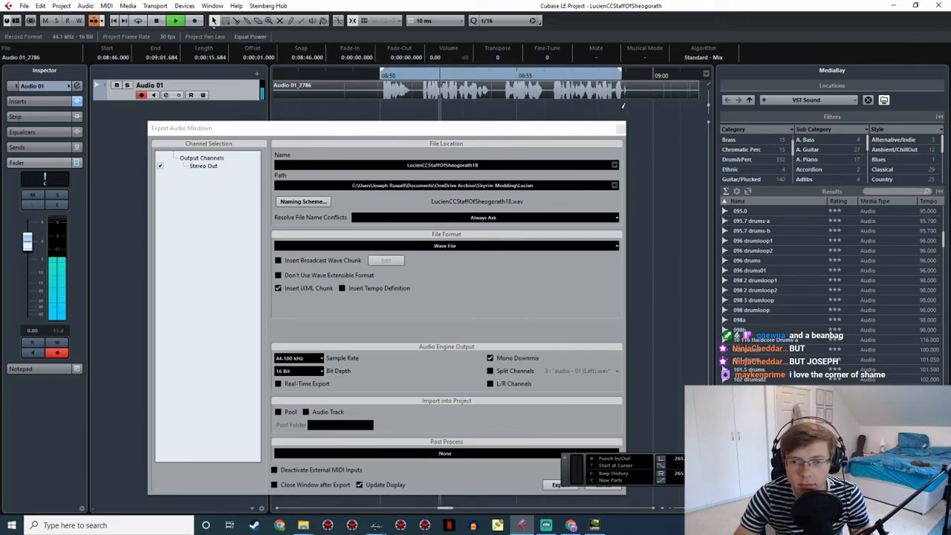
{"action": "scroll", "coordinate": [651, 135], "scroll_direction": "up", "scroll_amount": 2, "text": "ctrl"}
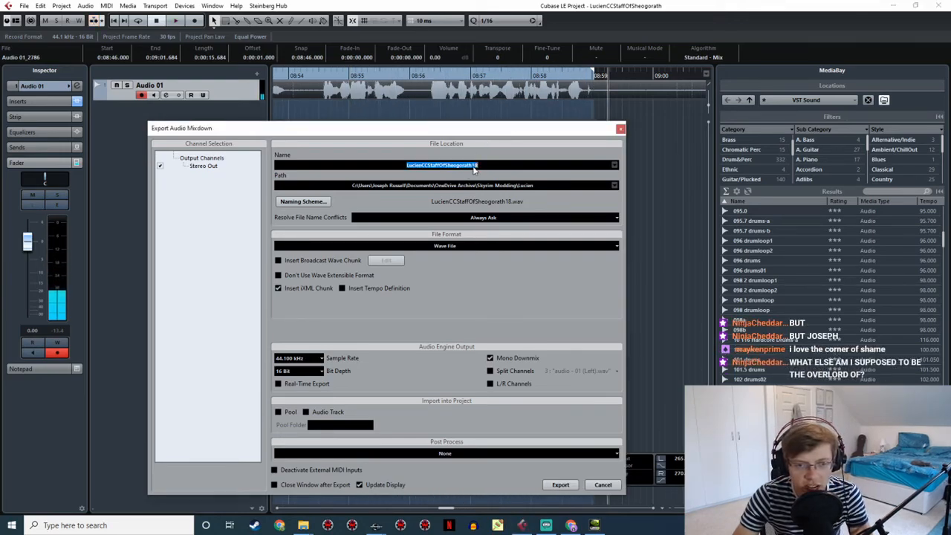
Export the marked range as LucienCCStaffOfSheogorath19
{"action": "key", "text": "BackSpace"}
{"action": "type", "text": "9"}
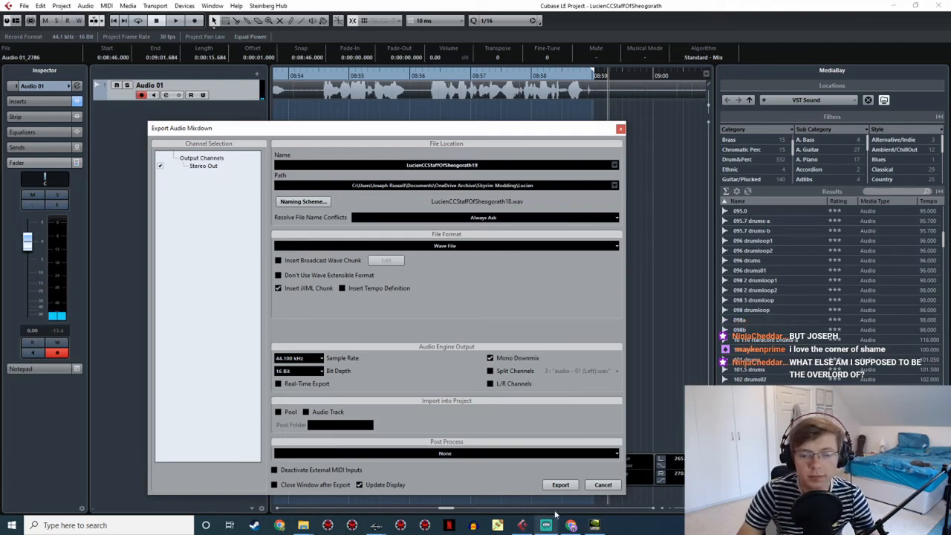
{"action": "left_click", "coordinate": [561, 484]}
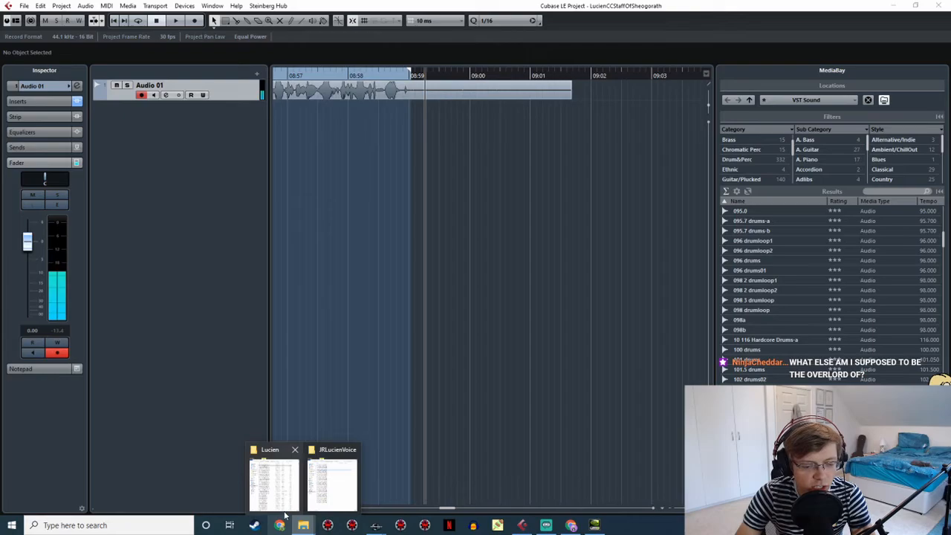
Copy LucienCCStaffOfSheogorath19.wav into the JRLucienVoice folder and return to the Daedric Prince line's topic info in Creation Kit
{"action": "left_click", "coordinate": [303, 526]}
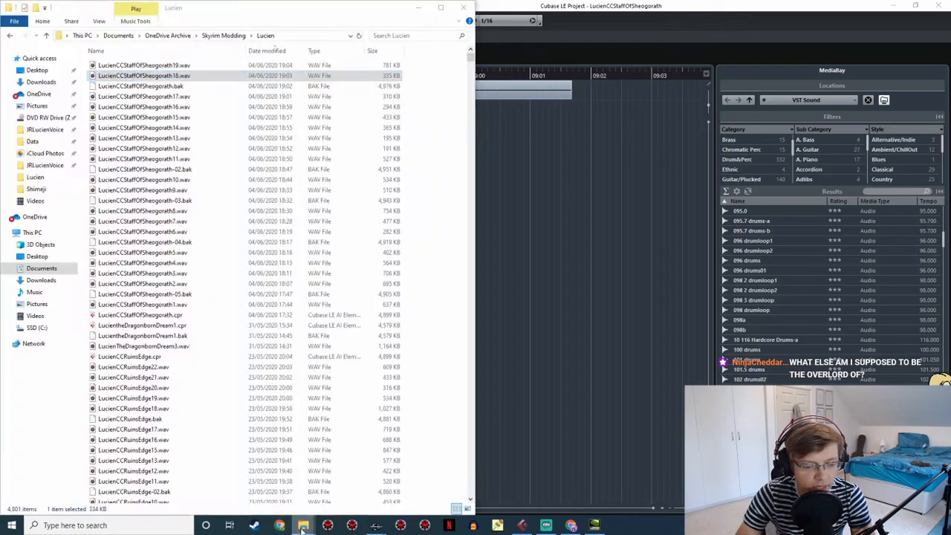
{"action": "left_click", "coordinate": [335, 496]}
{"action": "left_click_drag", "start_coordinate": [165, 69], "coordinate": [660, 453]}
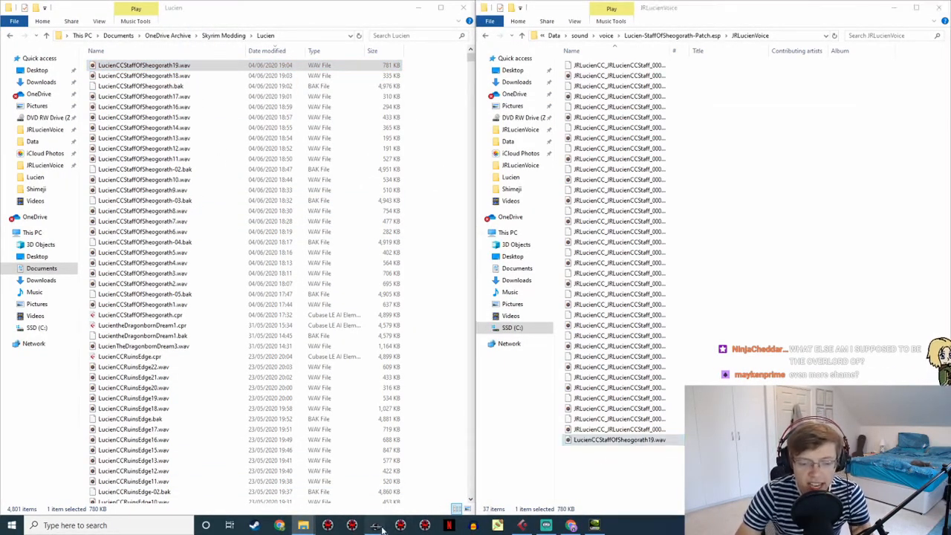
{"action": "left_click", "coordinate": [376, 526]}
{"action": "left_click", "coordinate": [489, 424]}
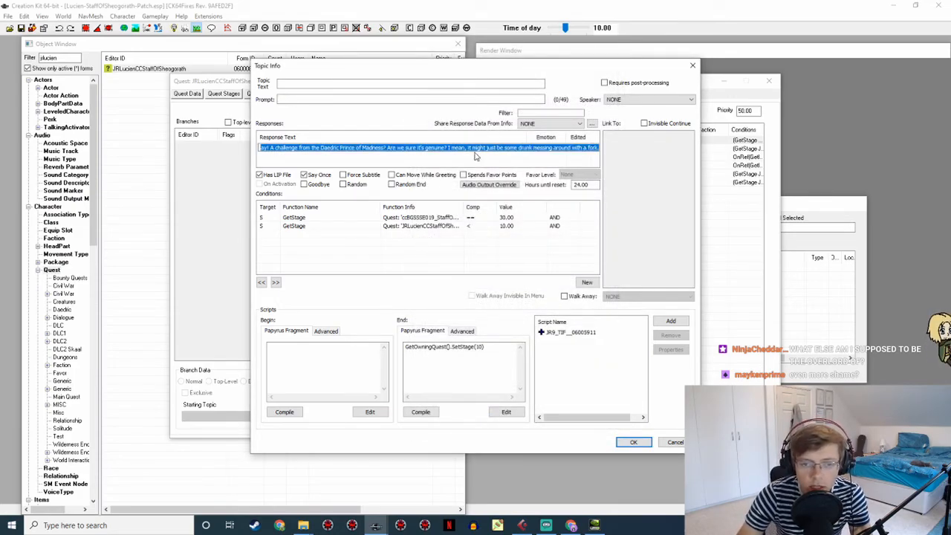
Copy the Daedric Prince response's voice filename and rename LucienCCStaffOfSheogorath19.wav as JRLucienCC_JRLucienCCStaff_00000802_1
{"action": "double_click", "coordinate": [476, 148]}
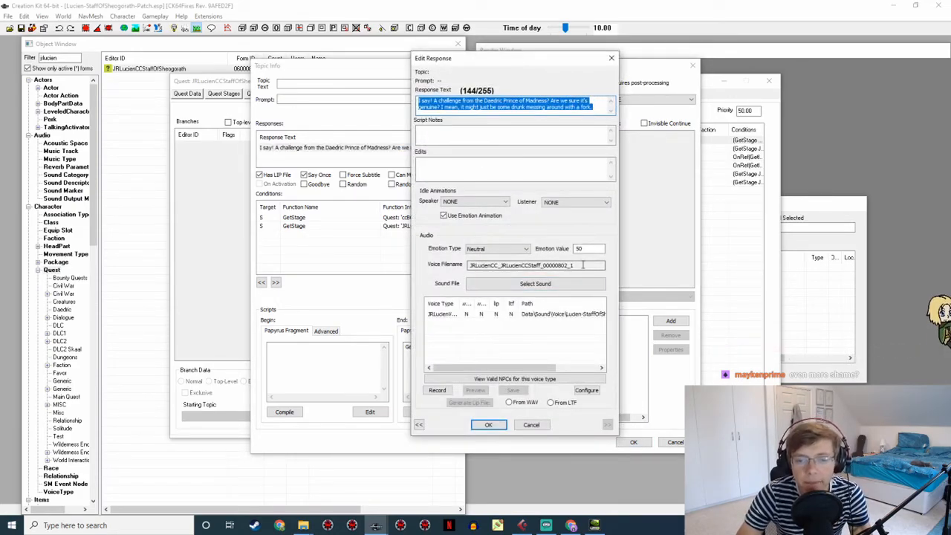
{"action": "double_click", "coordinate": [583, 265]}
{"action": "key", "text": "ctrl+c"}
{"action": "key", "text": "alt+Tab"}
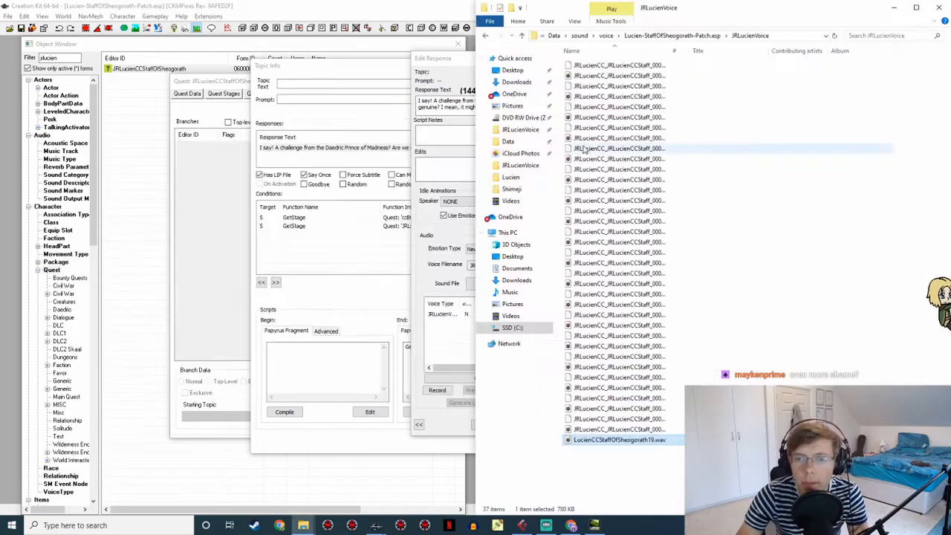
{"action": "key", "text": "F2"}
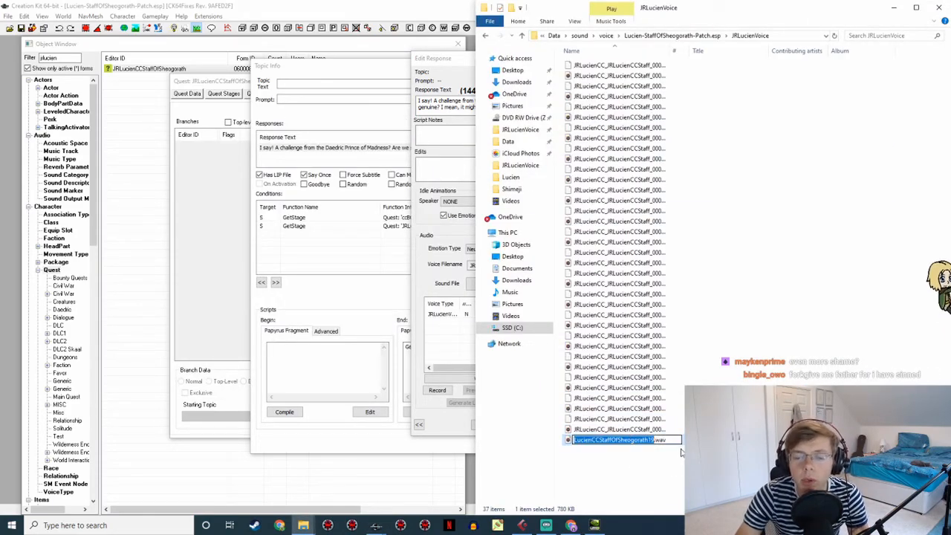
{"action": "key", "text": "ctrl+v"}
{"action": "left_click", "coordinate": [678, 463]}
Reload the Daedric Prince response, generate its lip file from the WAV, check the response again, and confirm the topic info
{"action": "key", "text": "alt+Tab"}
{"action": "left_click", "coordinate": [486, 425]}
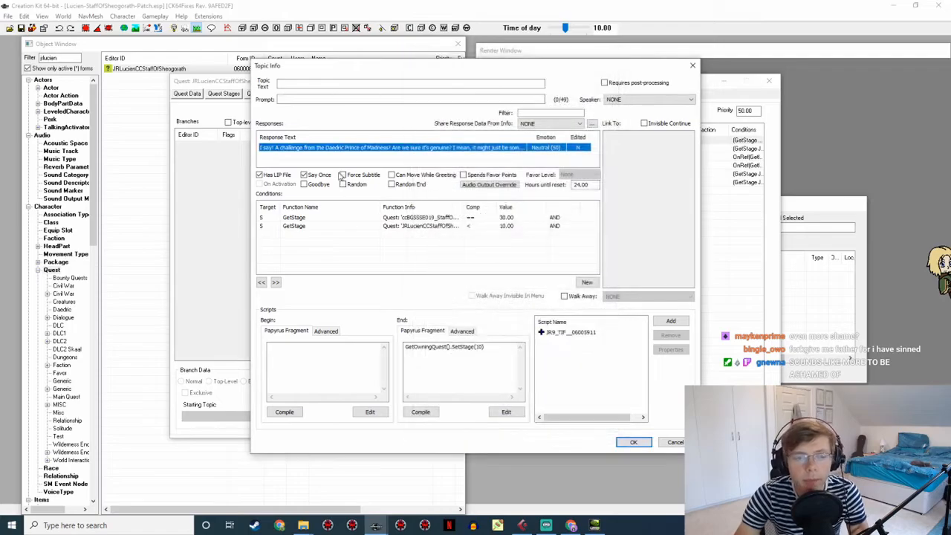
{"action": "double_click", "coordinate": [369, 148]}
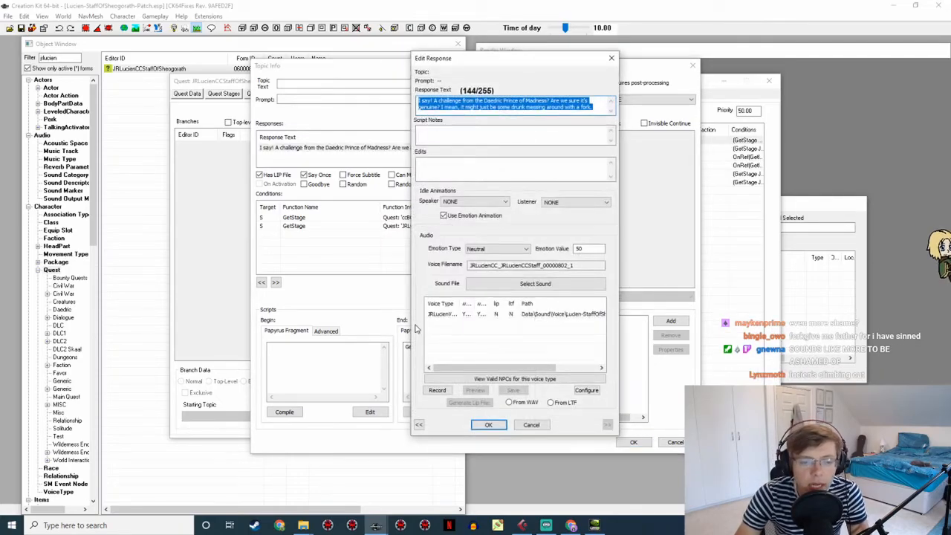
{"action": "left_click", "coordinate": [564, 316]}
{"action": "left_click", "coordinate": [510, 405]}
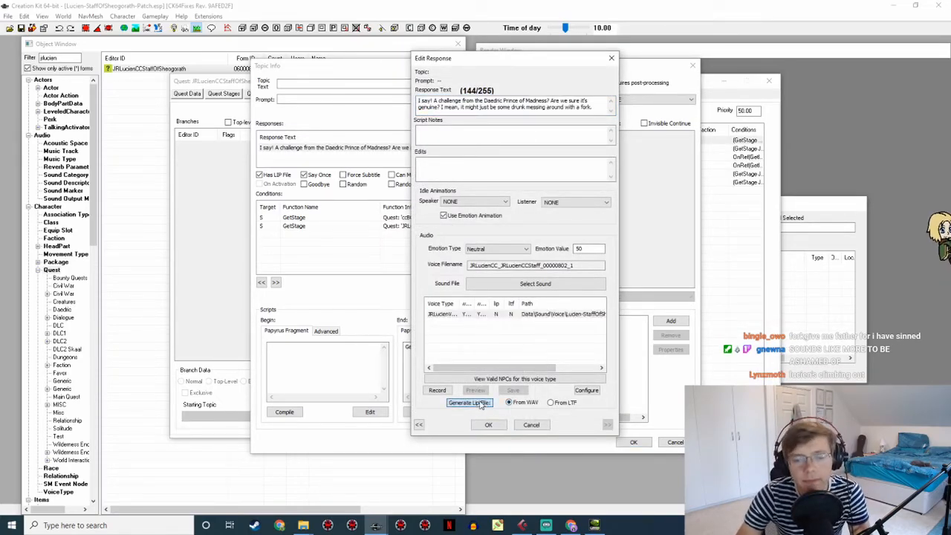
{"action": "left_click", "coordinate": [487, 425]}
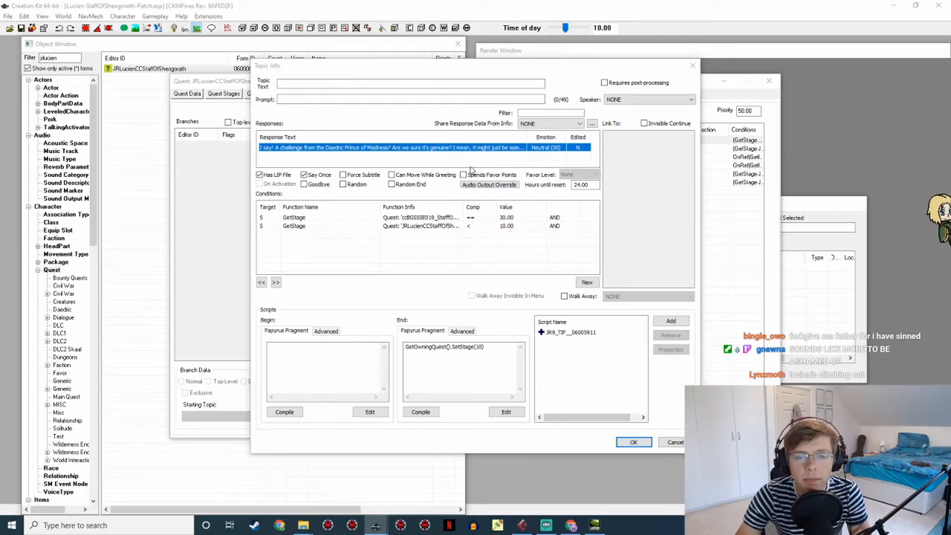
{"action": "double_click", "coordinate": [456, 147]}
{"action": "left_click", "coordinate": [496, 429]}
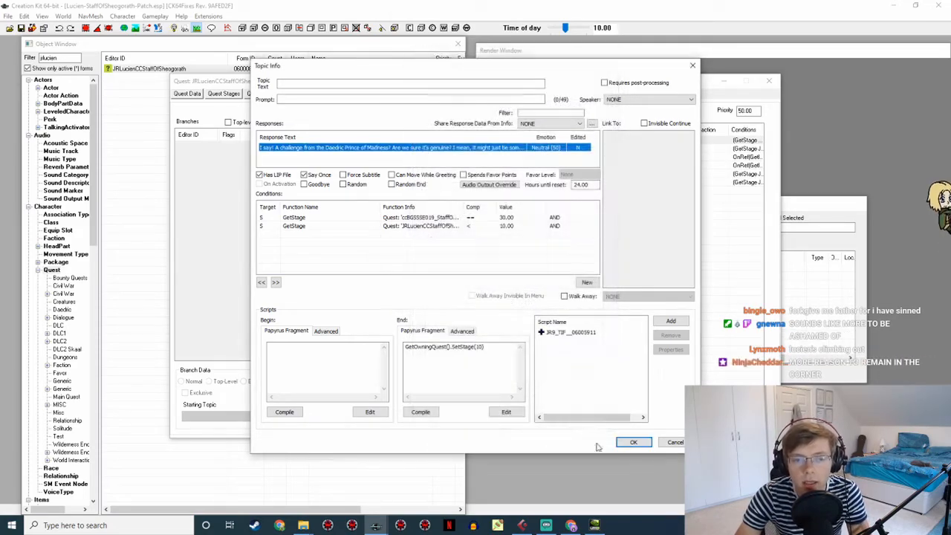
{"action": "left_click", "coordinate": [633, 442]}
Open the "Are we really going to do this, then?" response and record its line on Audio 01 in Cubase
{"action": "double_click", "coordinate": [465, 149]}
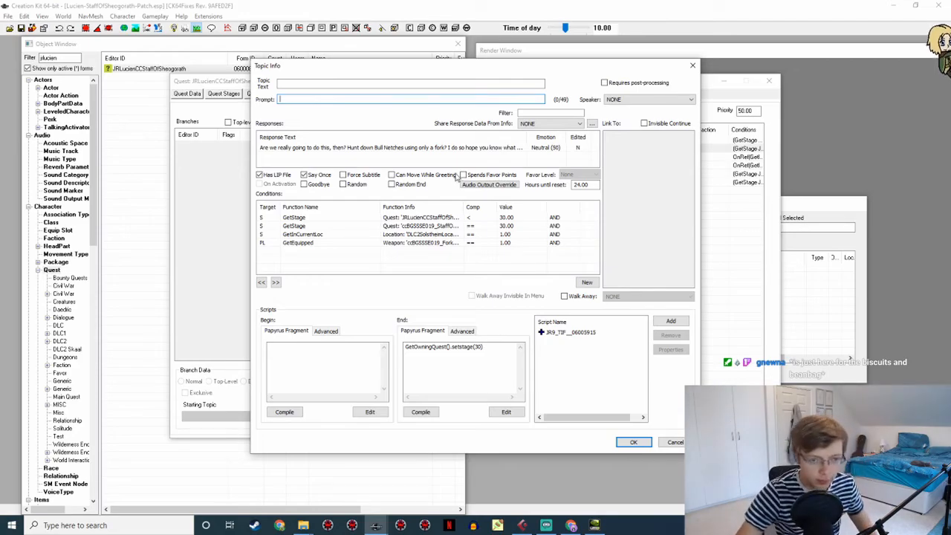
{"action": "double_click", "coordinate": [443, 147]}
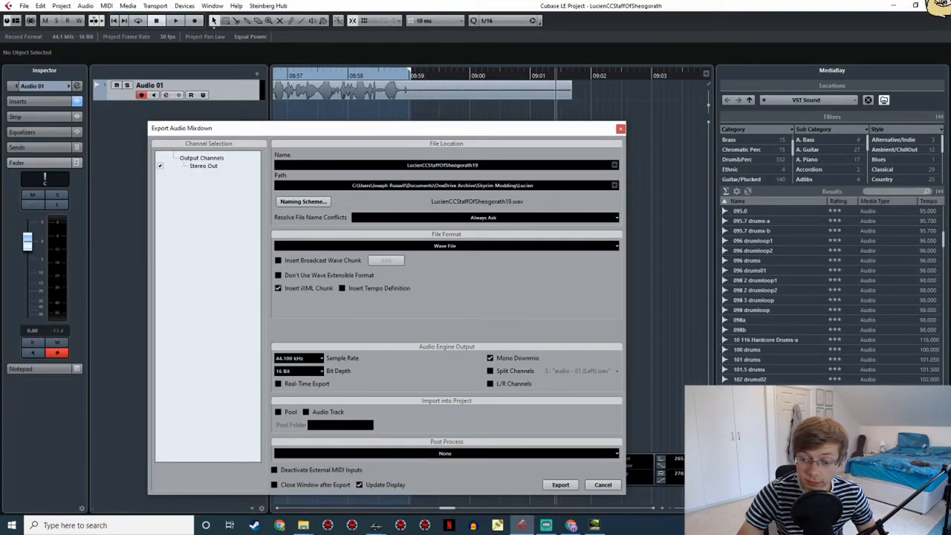
{"action": "left_click", "coordinate": [380, 528]}
{"action": "left_click", "coordinate": [422, 483]}
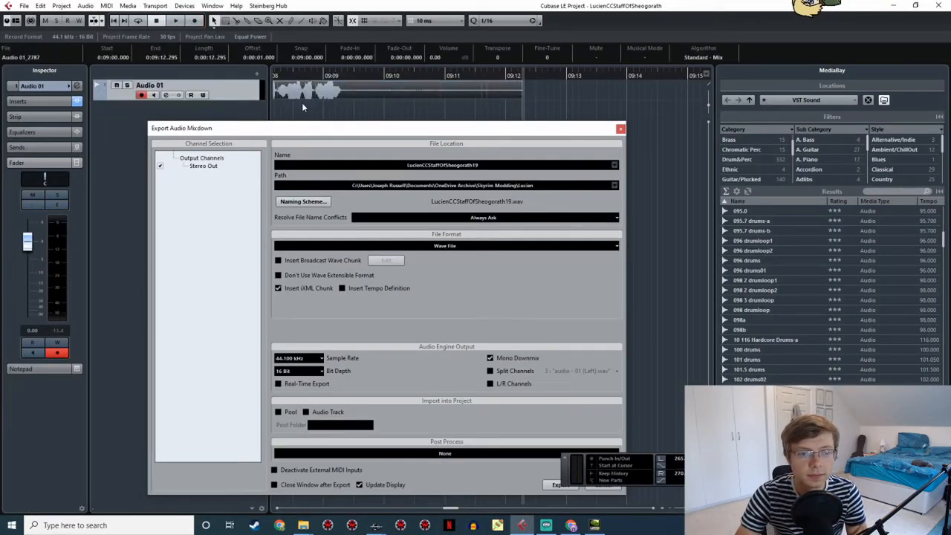
Play back the recorded take on Audio 01 and set the export range around the line from about 09:01.7 to 09:09.5
{"action": "middle_click_drag", "start_coordinate": [344, 103], "coordinate": [537, 119]}
{"action": "scroll", "coordinate": [446, 101], "scroll_direction": "down", "scroll_amount": 3, "text": "ctrl"}
{"action": "left_click", "coordinate": [367, 77]}
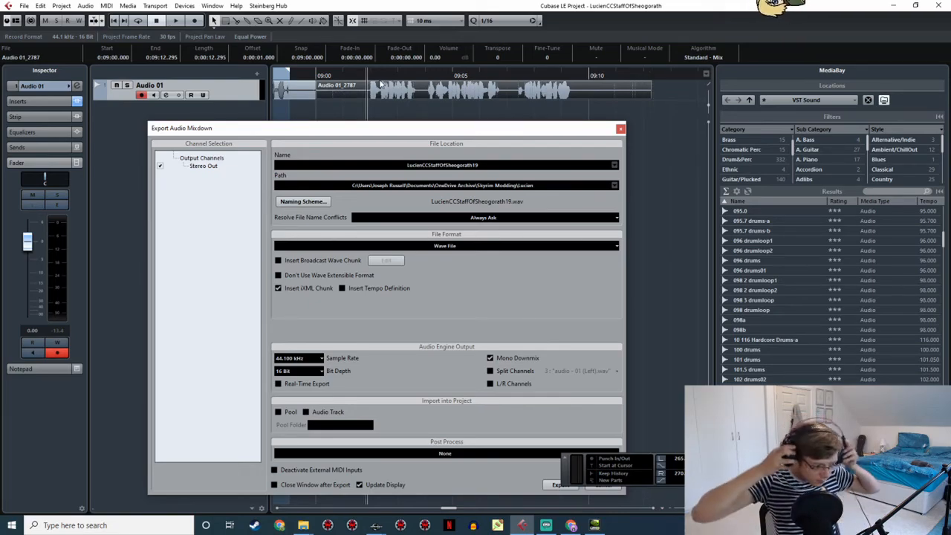
{"action": "key", "text": "space"}
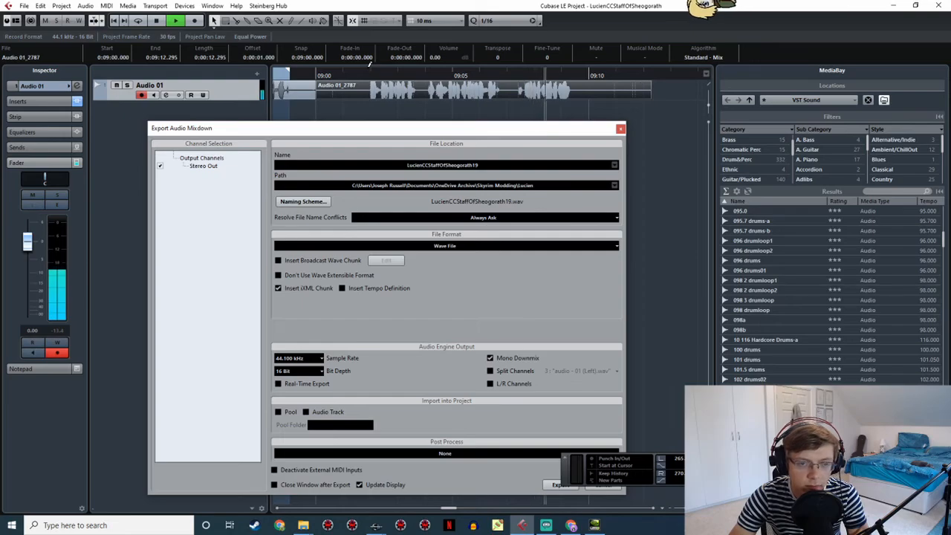
{"action": "left_click_drag", "start_coordinate": [369, 68], "coordinate": [574, 105]}
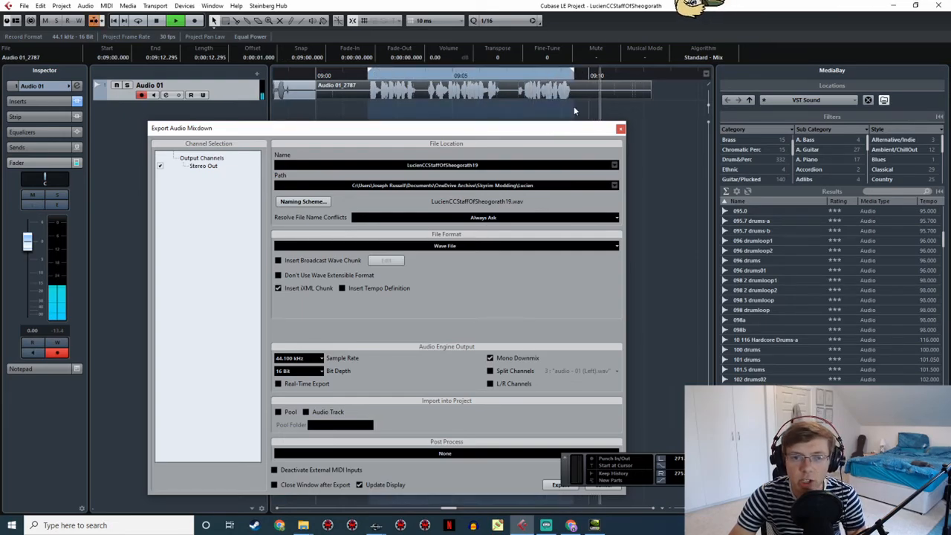
{"action": "key", "text": "space"}
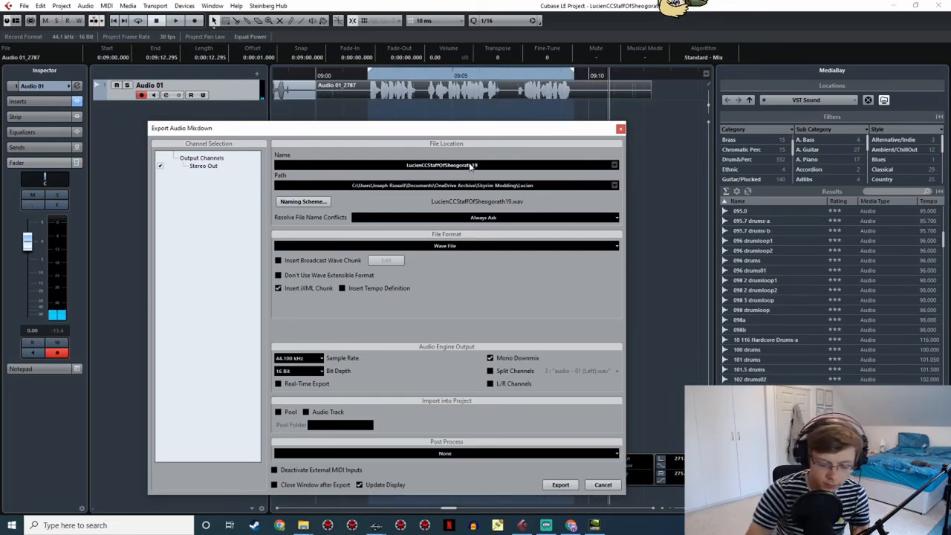
Export the selected range as a WAV file named LucienCCStaffOfSheogorath20
{"action": "left_click", "coordinate": [474, 165]}
{"action": "key", "text": "BackSpace"}
{"action": "key", "text": "BackSpace"}
{"action": "type", "text": "20"}
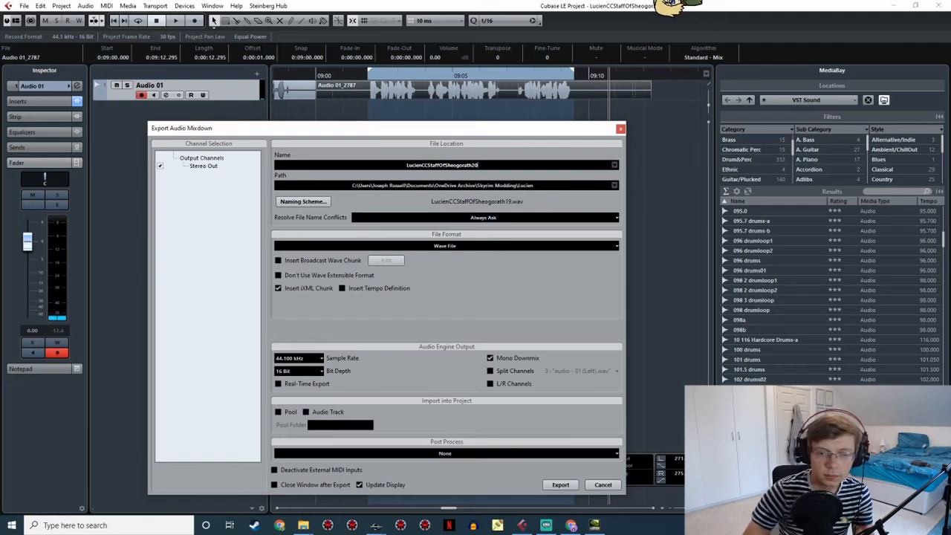
{"action": "left_click", "coordinate": [564, 483]}
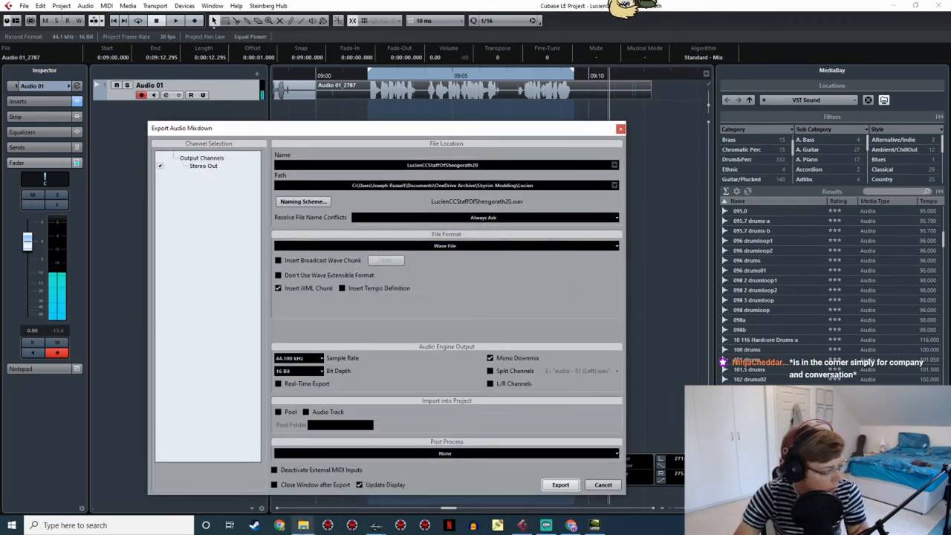
{"action": "left_click", "coordinate": [601, 484]}
Copy LucienCCStaffOfSheogorath20.wav from the Lucien folder into the JRLucienVoice folder in File Explorer
{"action": "mouse_move", "coordinate": [303, 526]}
{"action": "left_click", "coordinate": [274, 483]}
{"action": "left_click", "coordinate": [332, 483]}
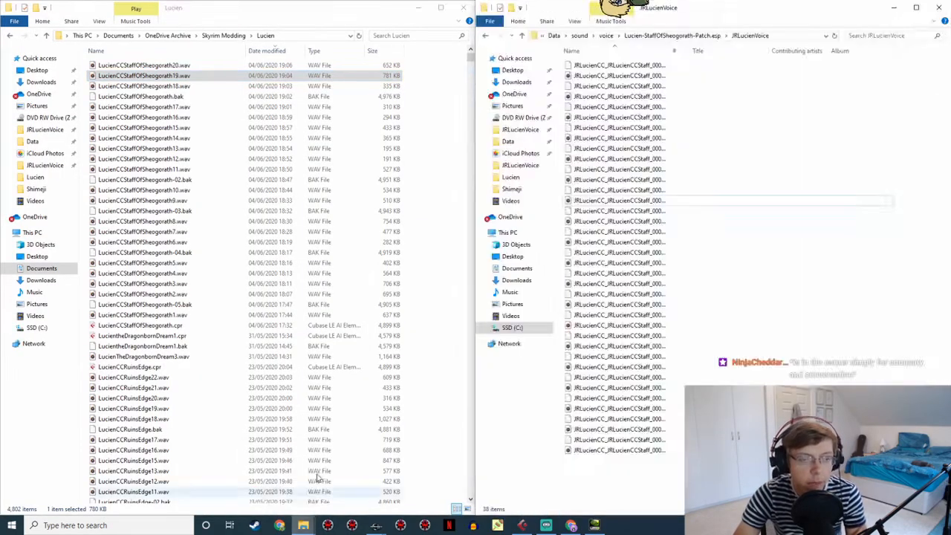
{"action": "left_click_drag", "start_coordinate": [197, 67], "coordinate": [669, 194]}
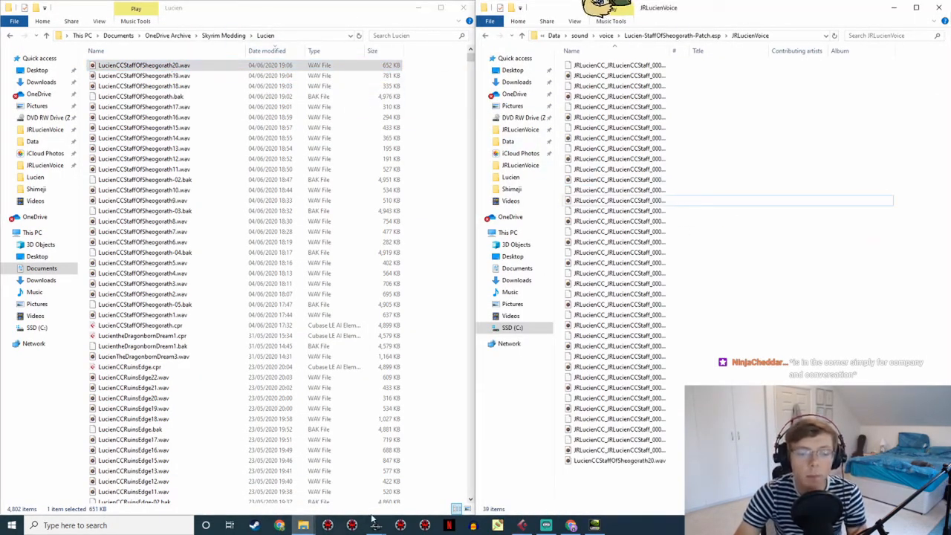
Copy the "Are we really going to do this, then?" response's voice filename and rename LucienCCStaffOfSheogorath20.wav as JRLucienCC_JRLucienCCStaff_00000806_1
{"action": "mouse_move", "coordinate": [375, 526]}
{"action": "left_click", "coordinate": [430, 483]}
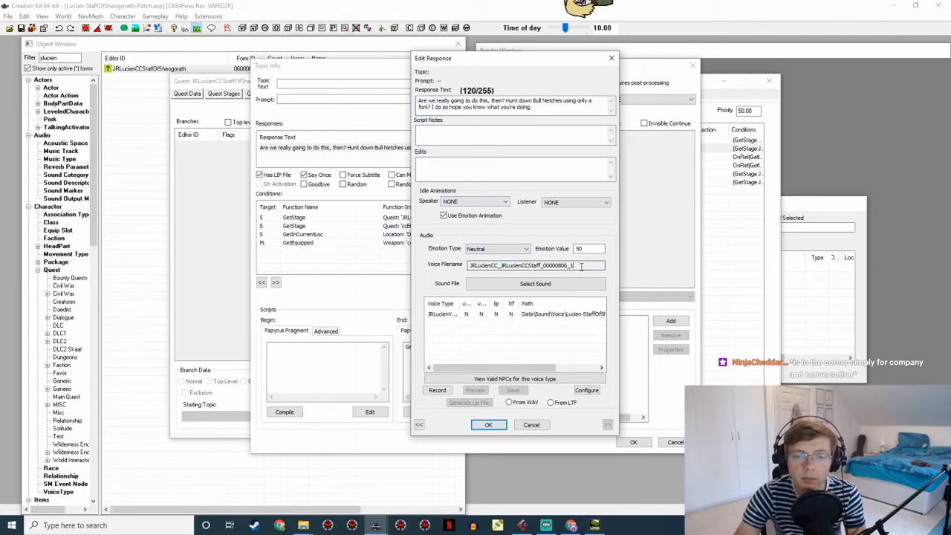
{"action": "key", "text": "alt+Tab"}
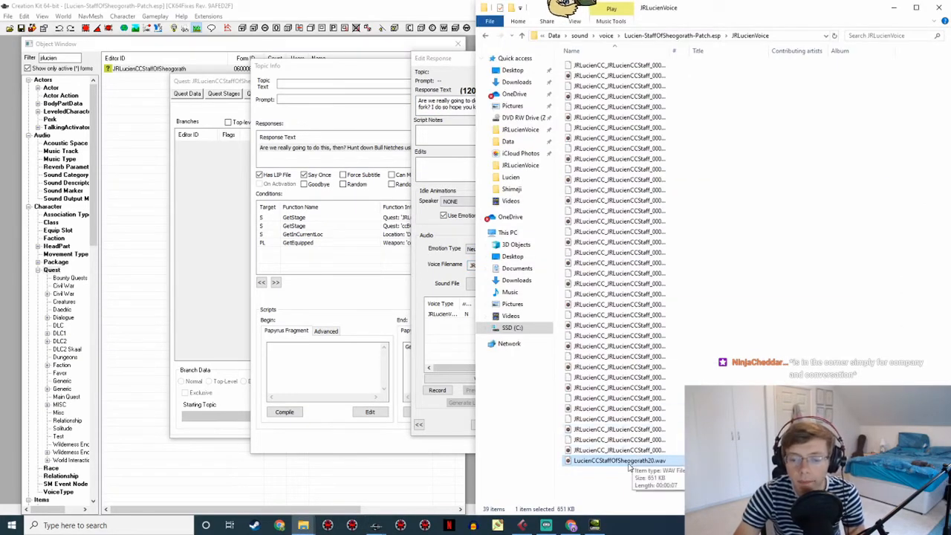
{"action": "left_click", "coordinate": [628, 466]}
{"action": "left_click", "coordinate": [426, 342]}
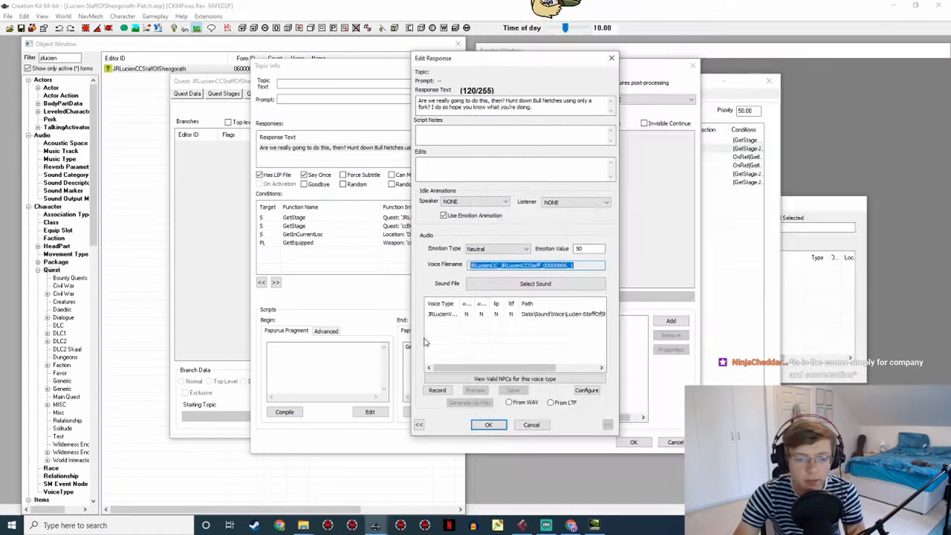
Reload the "Are we really going to do this, then?" response, generate its lip file from the WAV, and confirm the topic info
{"action": "left_click", "coordinate": [500, 427]}
{"action": "double_click", "coordinate": [411, 149]}
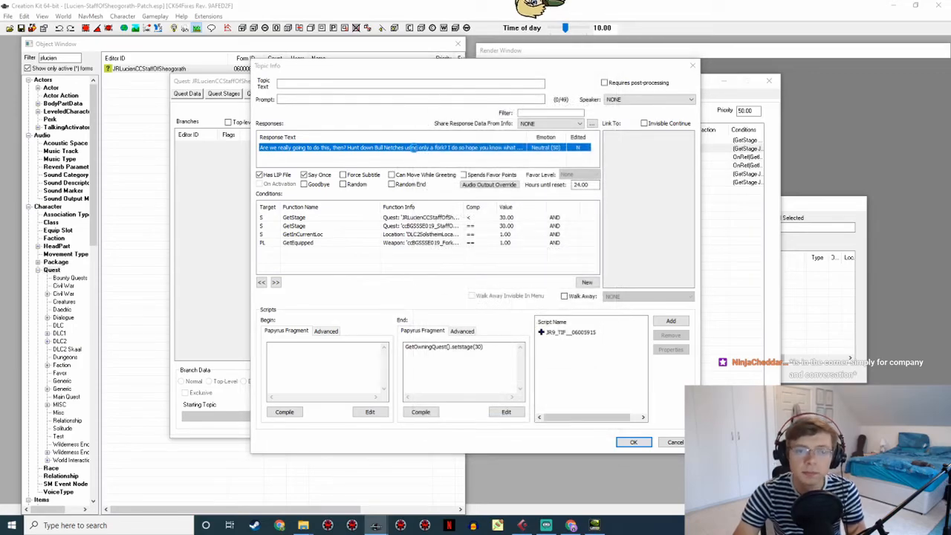
{"action": "left_click", "coordinate": [492, 320]}
{"action": "left_click", "coordinate": [495, 316]}
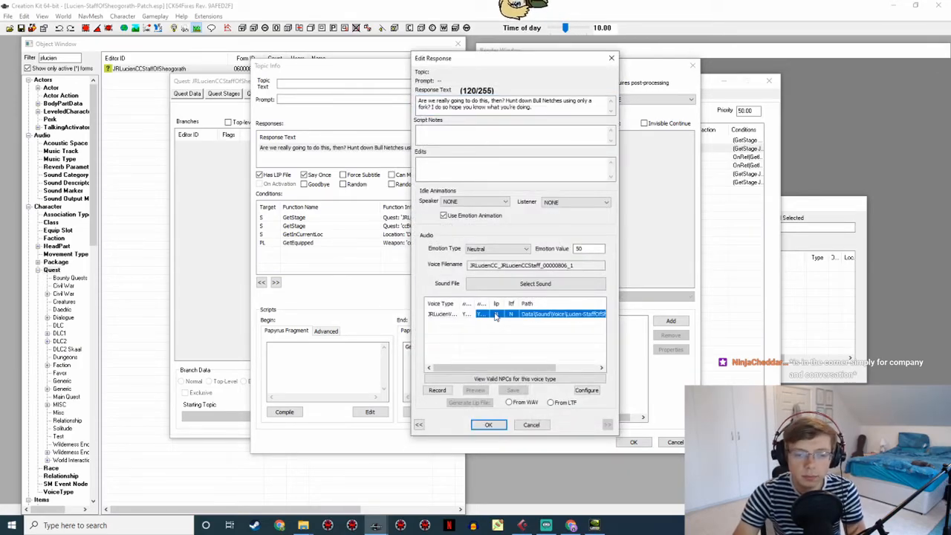
{"action": "left_click", "coordinate": [510, 402]}
{"action": "left_click", "coordinate": [488, 424]}
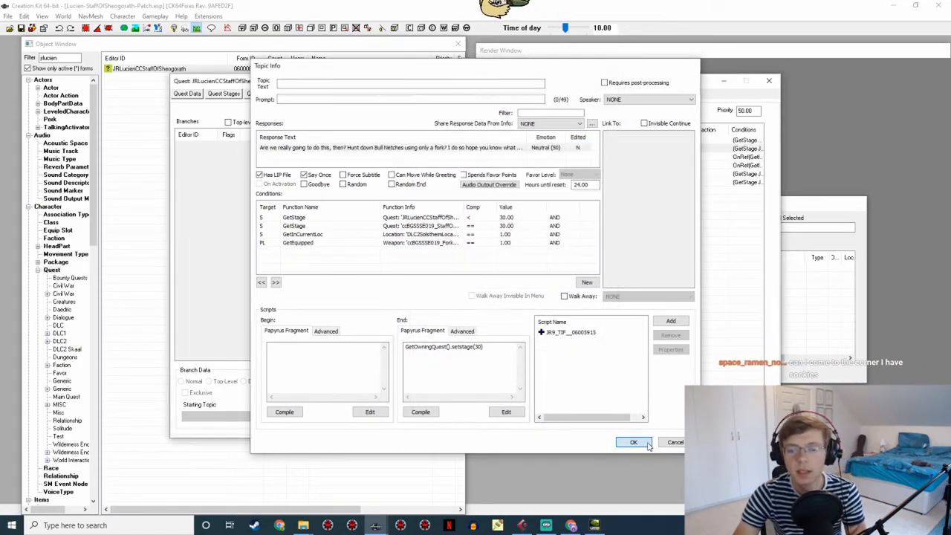
{"action": "left_click", "coordinate": [634, 442]}
Open the "My word, it's genuinely an actual person's eye" response and record its line on Audio 01 in Cubase
{"action": "double_click", "coordinate": [413, 157]}
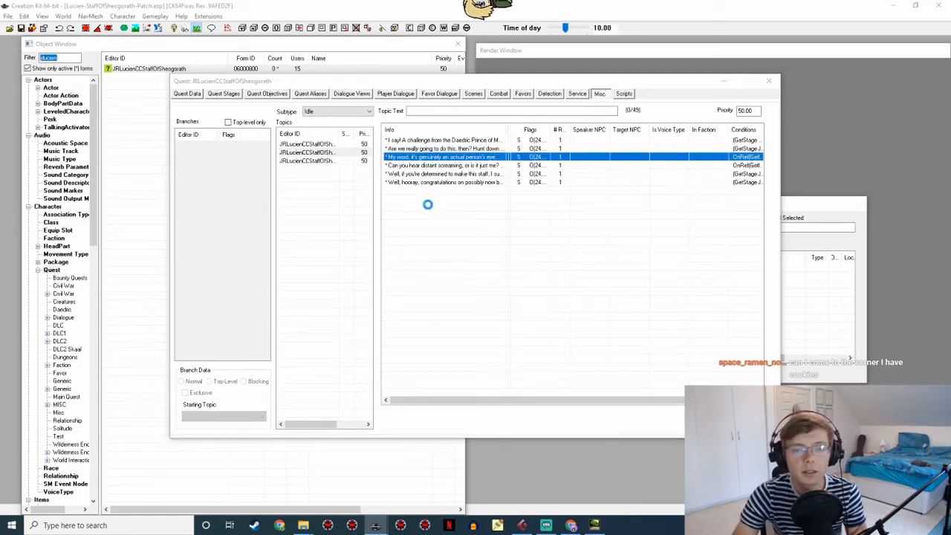
{"action": "double_click", "coordinate": [408, 148]}
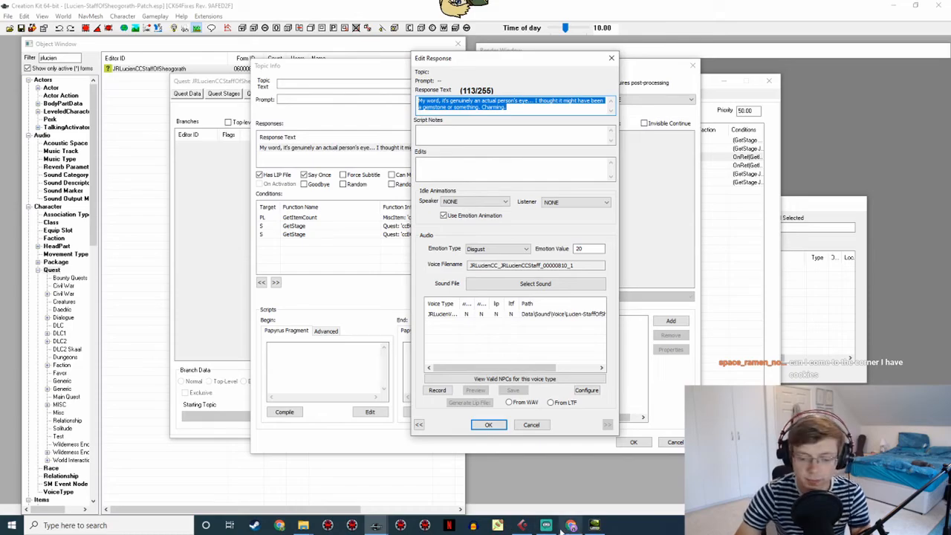
{"action": "left_click", "coordinate": [522, 526]}
{"action": "scroll", "coordinate": [618, 110], "scroll_direction": "down", "scroll_amount": 3, "text": "shift"}
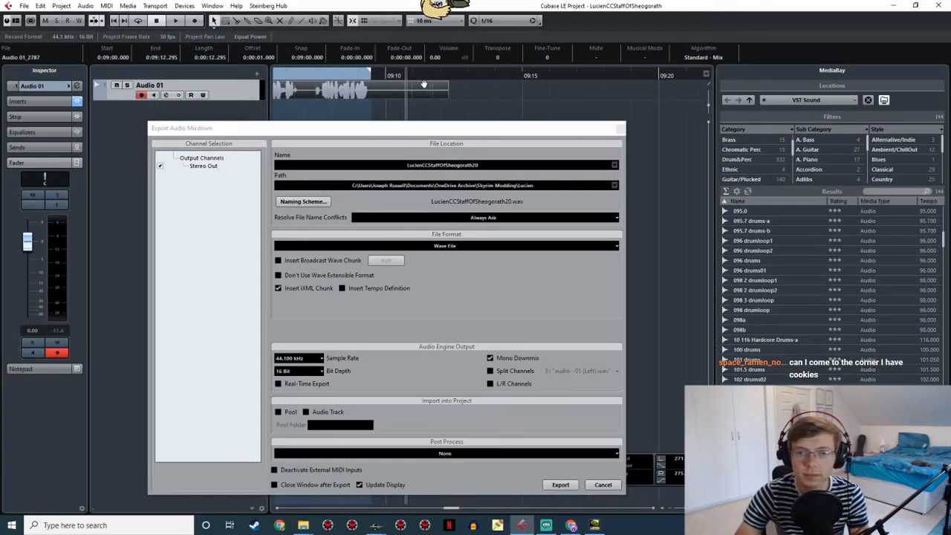
{"action": "left_click", "coordinate": [492, 77]}
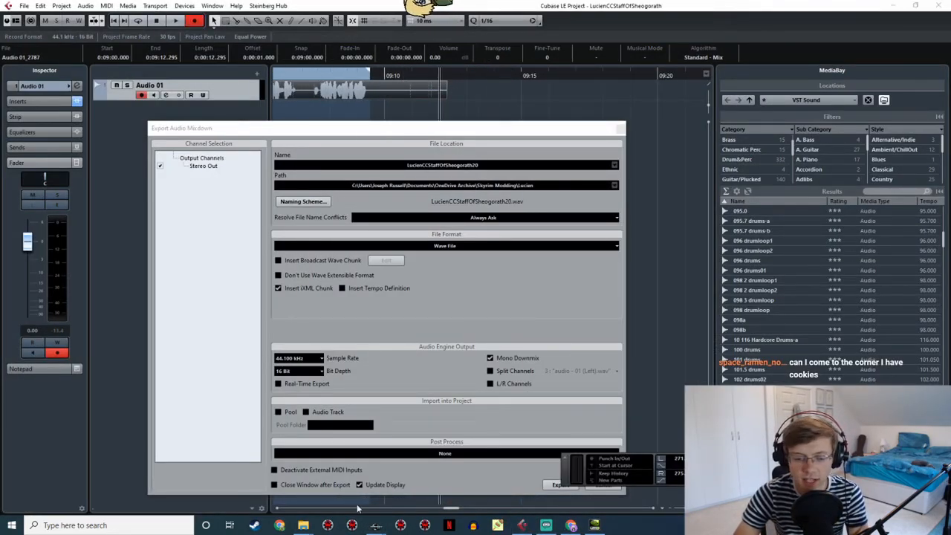
{"action": "left_click", "coordinate": [377, 525]}
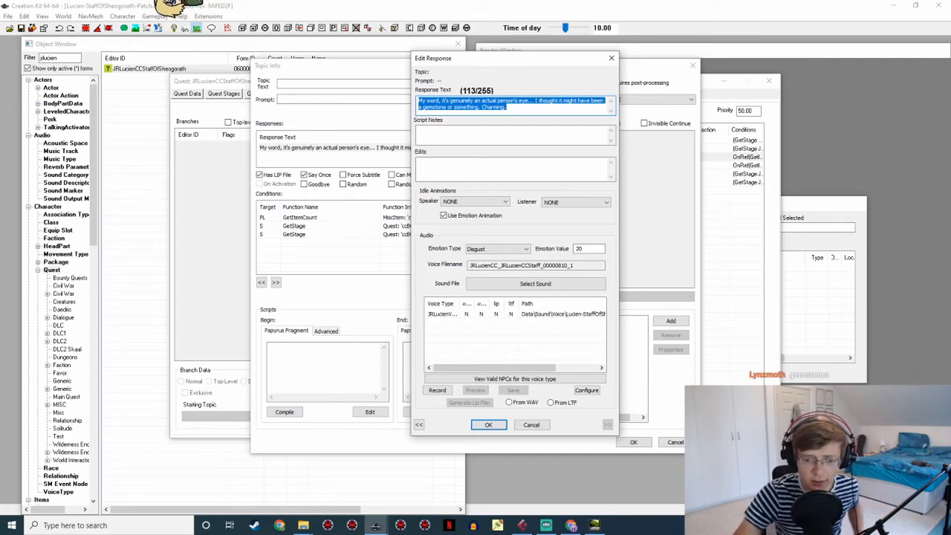
{"action": "left_click", "coordinate": [522, 525]}
{"action": "key", "text": "space"}
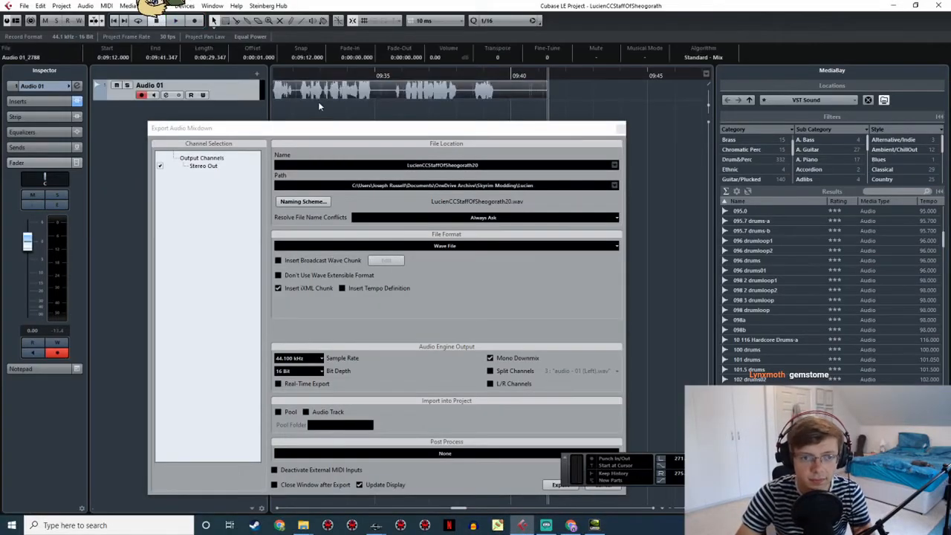
Set the export range around the last take, from about 09:30.5 to 09:39, and export it as LucienCCStaffOfSheogorath21
{"action": "middle_click_drag", "start_coordinate": [319, 104], "coordinate": [479, 106]}
{"action": "key", "text": "space"}
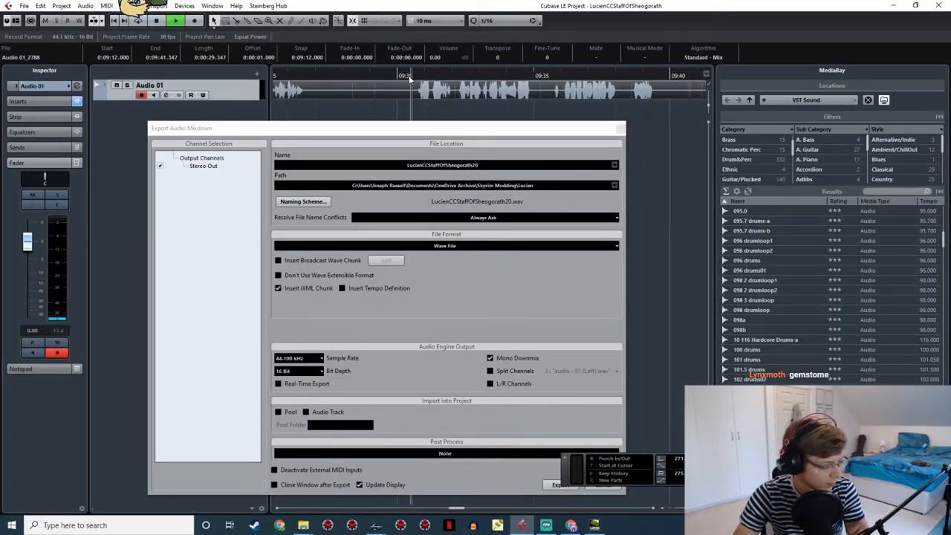
{"action": "scroll", "coordinate": [409, 79], "scroll_direction": "down", "scroll_amount": 2, "text": "ctrl"}
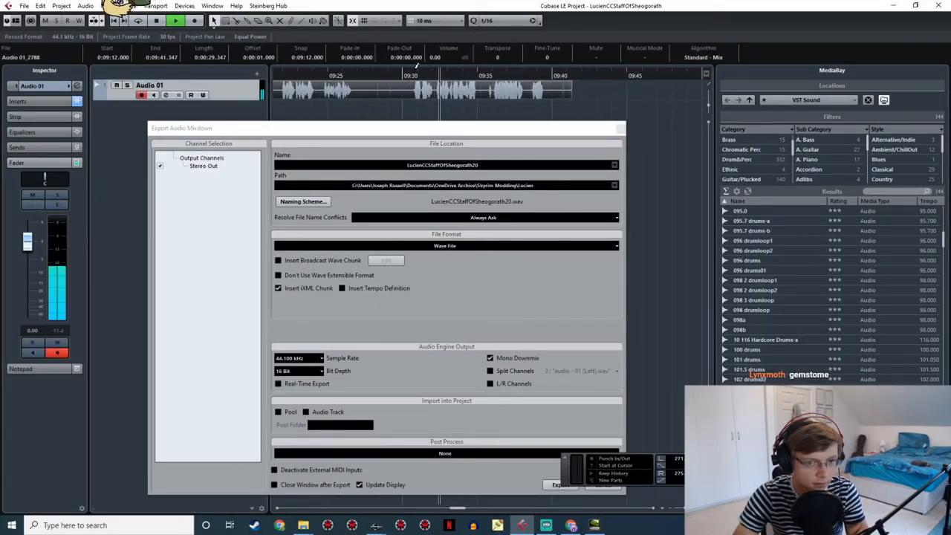
{"action": "scroll", "coordinate": [411, 74], "scroll_direction": "up", "scroll_amount": 2, "text": "ctrl"}
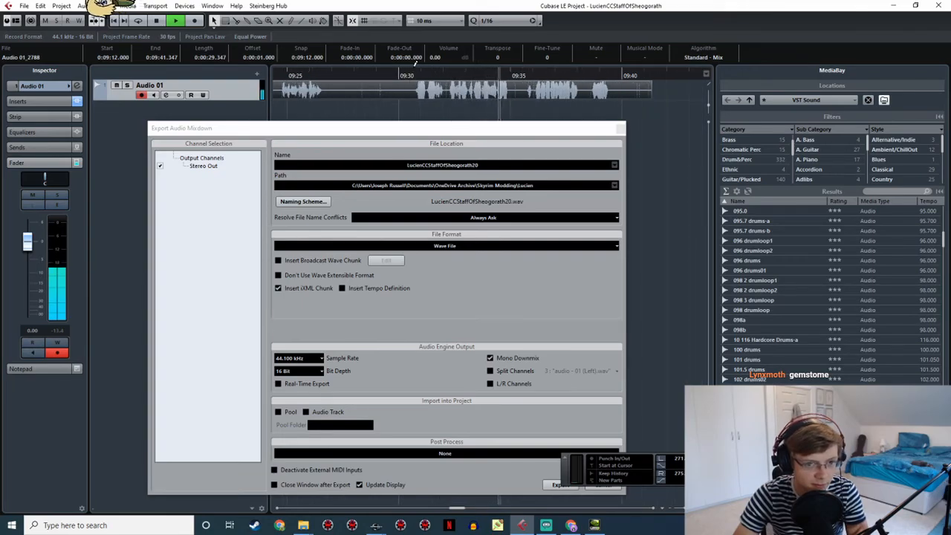
{"action": "mouse_move", "coordinate": [414, 76]}
{"action": "left_mouse_down"}
{"action": "mouse_move", "coordinate": [509, 85]}
{"action": "mouse_move", "coordinate": [614, 117]}
{"action": "left_mouse_up"}
{"action": "key", "text": "space"}
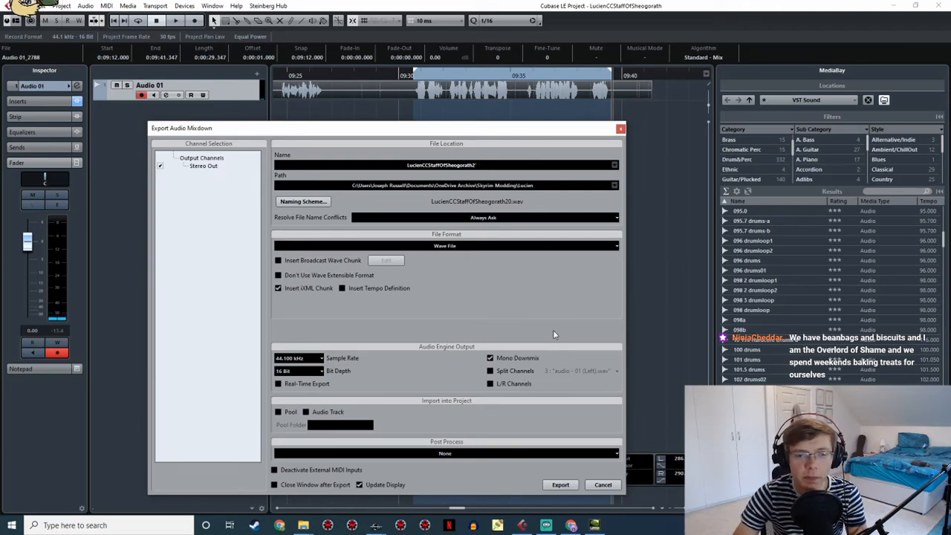
{"action": "left_click", "coordinate": [558, 484]}
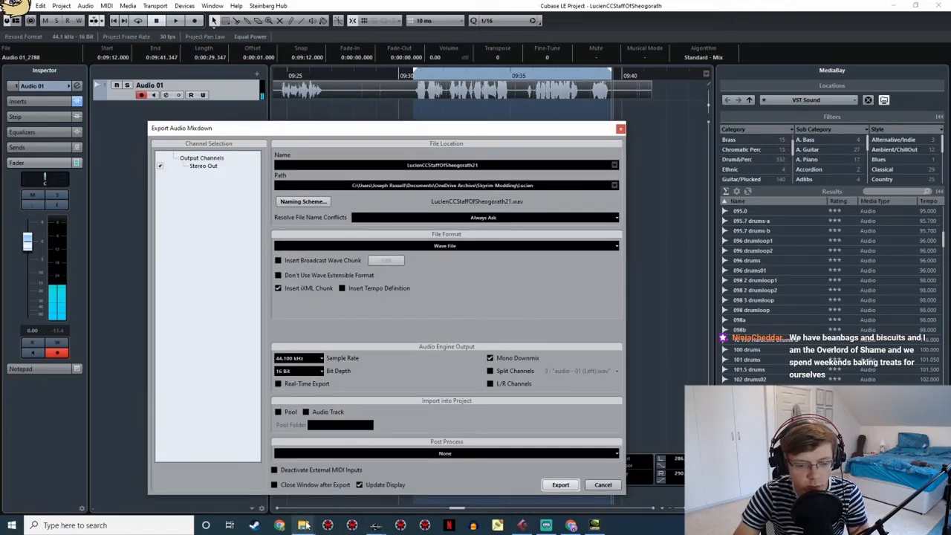
Copy LucienCCStaffOfSheogorath21.wav from the Lucien folder into the JRLucienVoice folder in File Explorer
{"action": "left_click", "coordinate": [305, 524]}
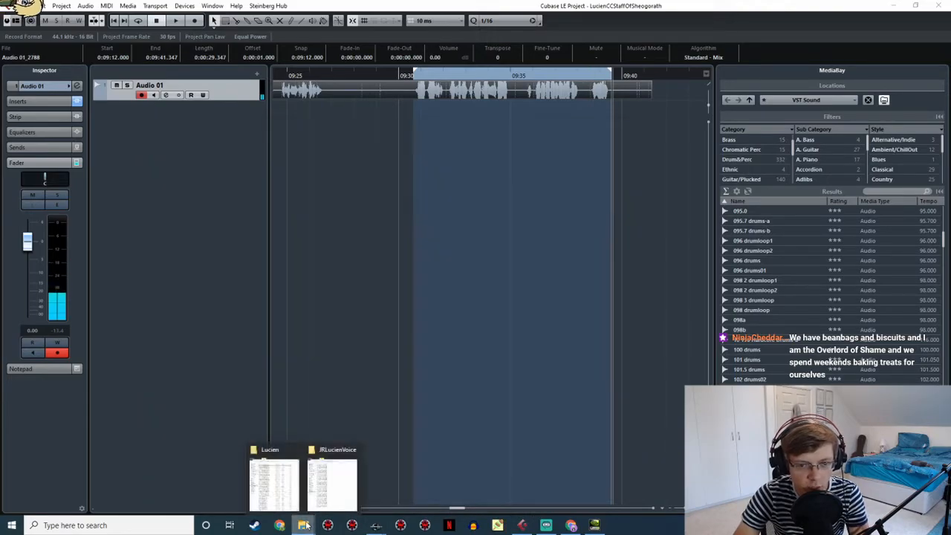
{"action": "left_click", "coordinate": [280, 495]}
{"action": "left_click", "coordinate": [304, 525]}
{"action": "left_click", "coordinate": [331, 491]}
{"action": "left_click_drag", "start_coordinate": [148, 65], "coordinate": [743, 291]}
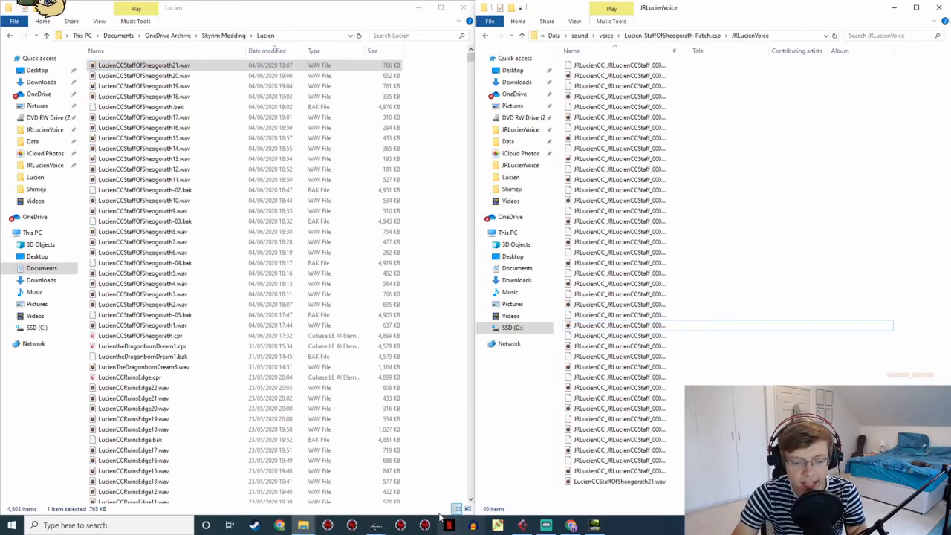
Copy the "My word" response's voice filename from Creation Kit and rename LucienCCStaffOfSheogorath21.wav as JRLucienCC_JRLucienCCStaff_00000810_1
{"action": "left_click", "coordinate": [376, 525]}
{"action": "left_click", "coordinate": [449, 490]}
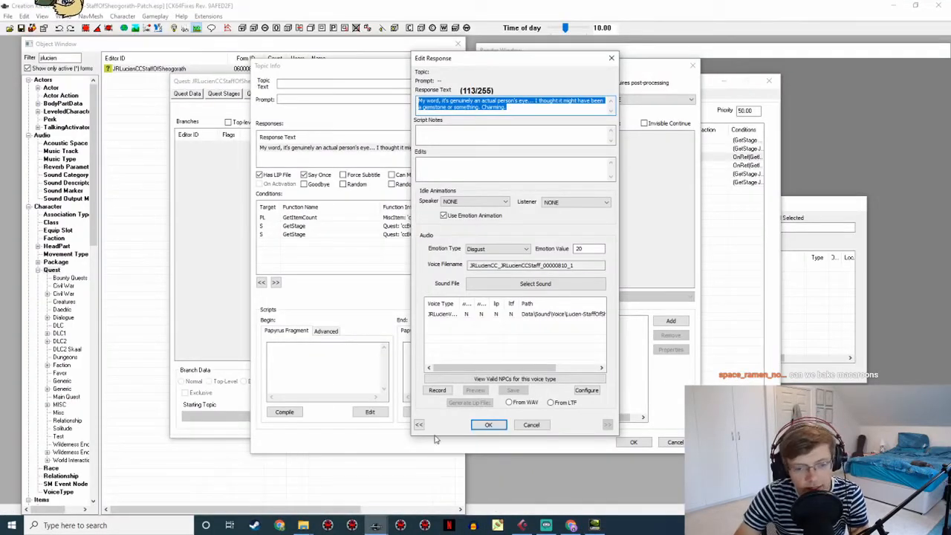
{"action": "left_click_drag", "start_coordinate": [585, 265], "coordinate": [373, 272]}
{"action": "key", "text": "ctrl+c"}
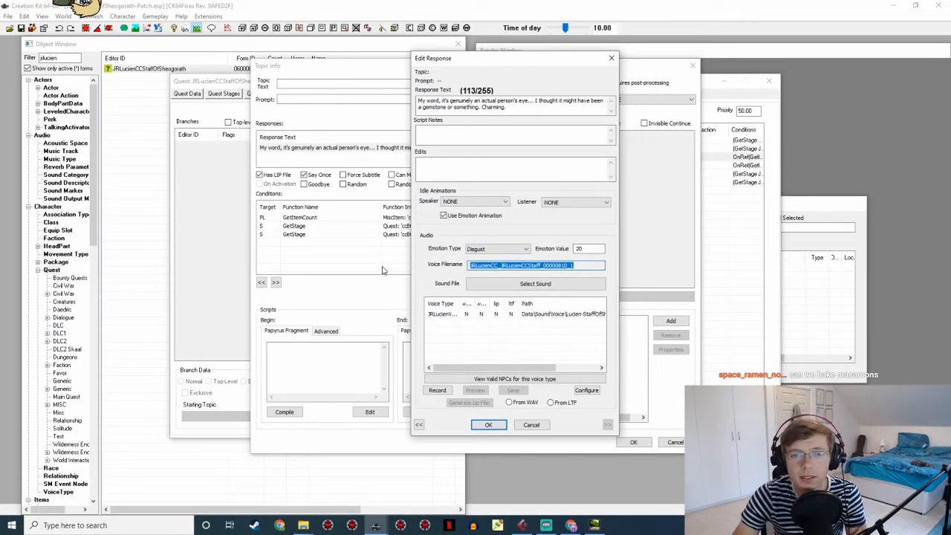
{"action": "key", "text": "alt+Tab"}
{"action": "left_click", "coordinate": [632, 483]}
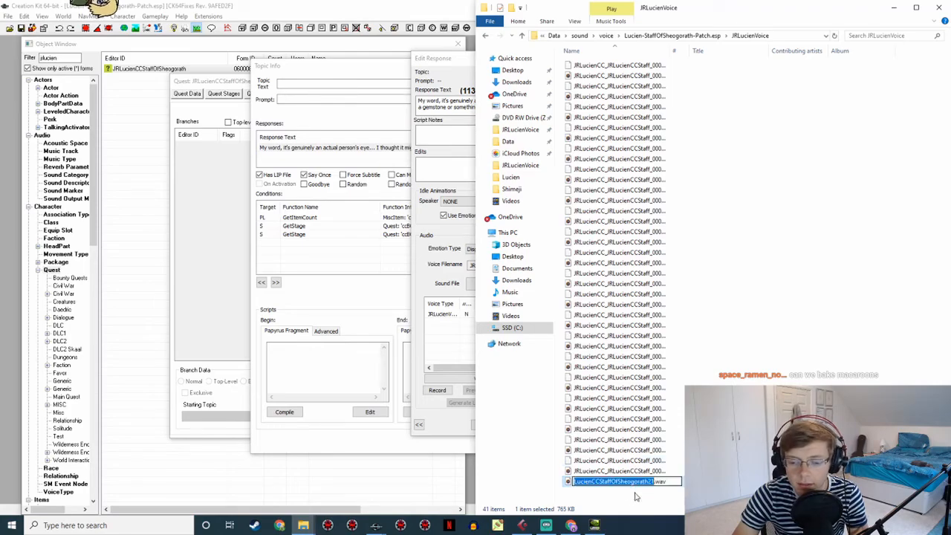
{"action": "key", "text": "ctrl+v"}
{"action": "key", "text": "Return"}
{"action": "key", "text": "alt+Tab"}
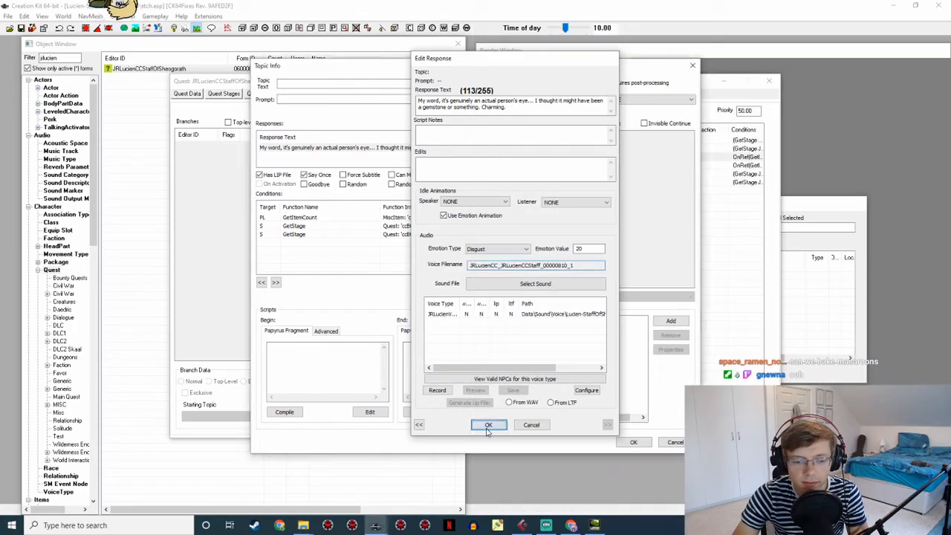
Reload the "My word, it's genuinely an actual person's eye" response and generate its lip file from the WAV
{"action": "left_click", "coordinate": [487, 429]}
{"action": "double_click", "coordinate": [350, 148]}
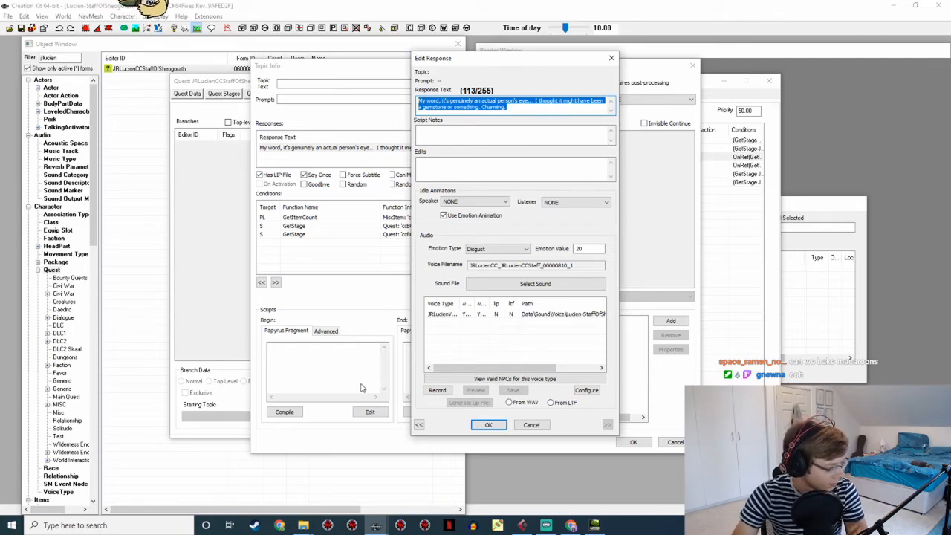
{"action": "left_click", "coordinate": [492, 314]}
{"action": "left_click", "coordinate": [510, 402]}
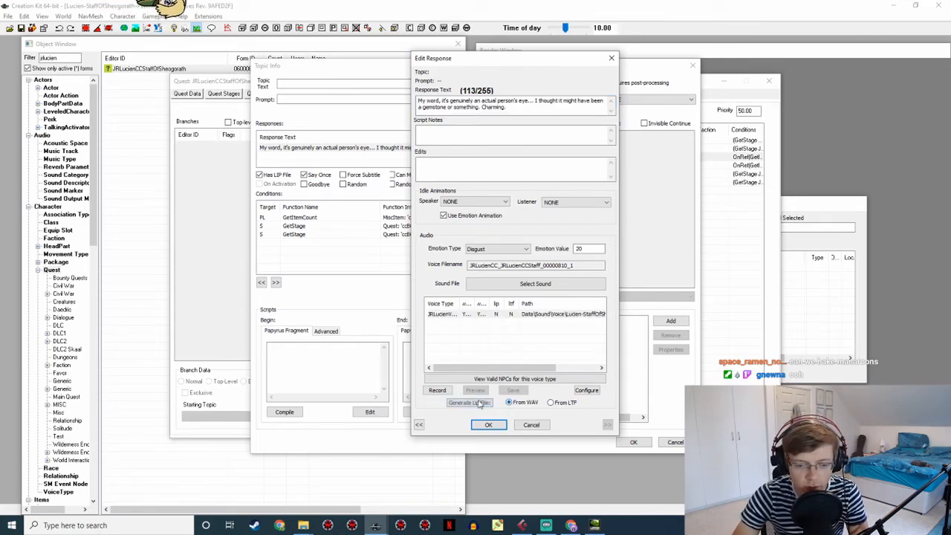
{"action": "left_click", "coordinate": [485, 424]}
Check the "My word" response's voice files again and confirm its topic info
{"action": "double_click", "coordinate": [379, 150]}
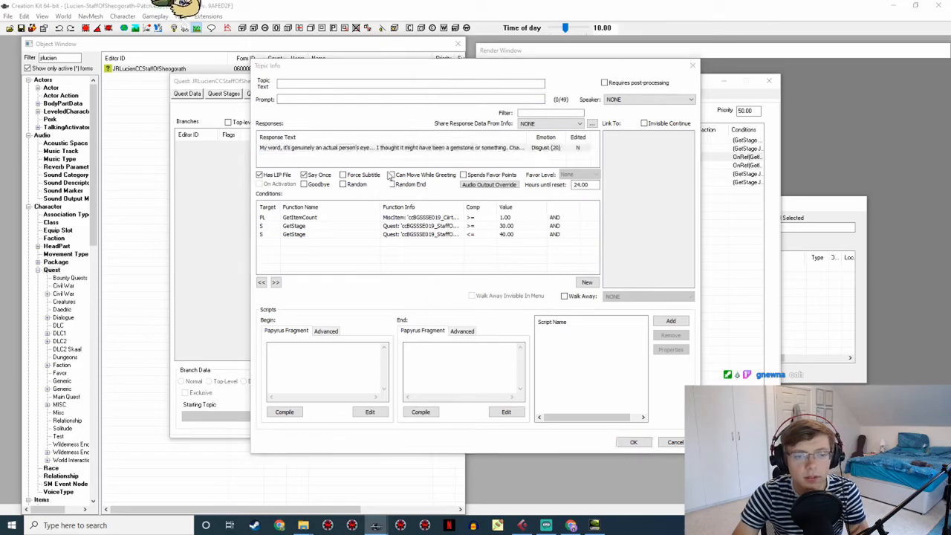
{"action": "left_click", "coordinate": [491, 425]}
{"action": "left_click", "coordinate": [634, 443]}
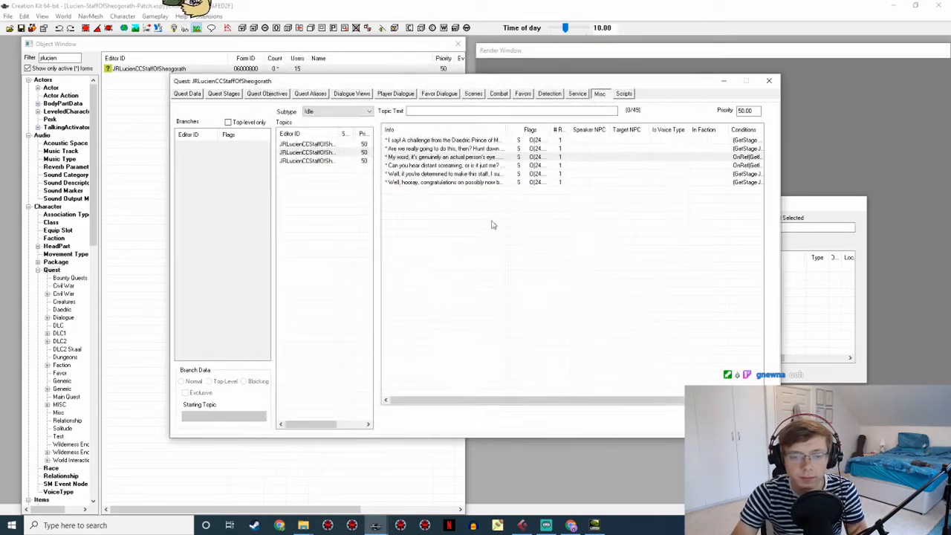
Open the "Can you hear distant screaming, or is it just me?" response and record its voice line on Audio 01 in Cubase
{"action": "double_click", "coordinate": [451, 166]}
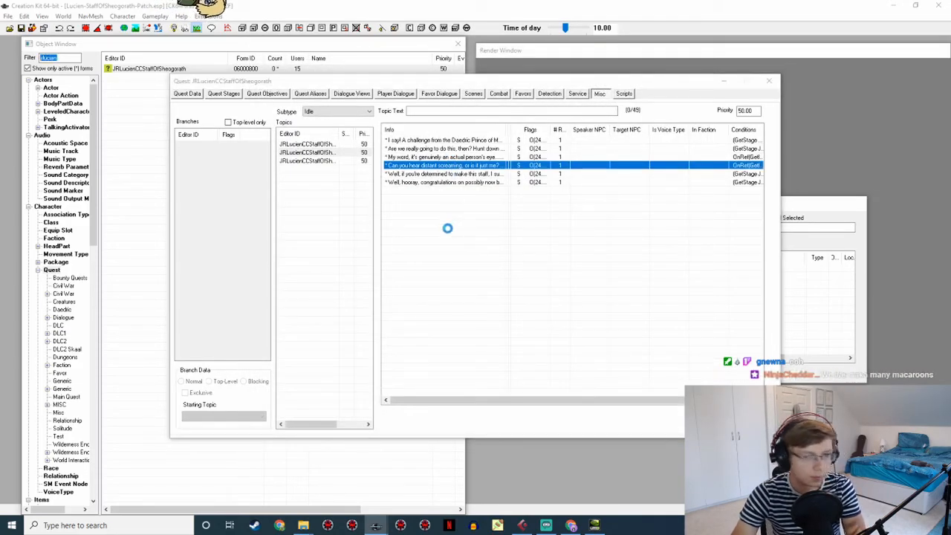
{"action": "double_click", "coordinate": [469, 149]}
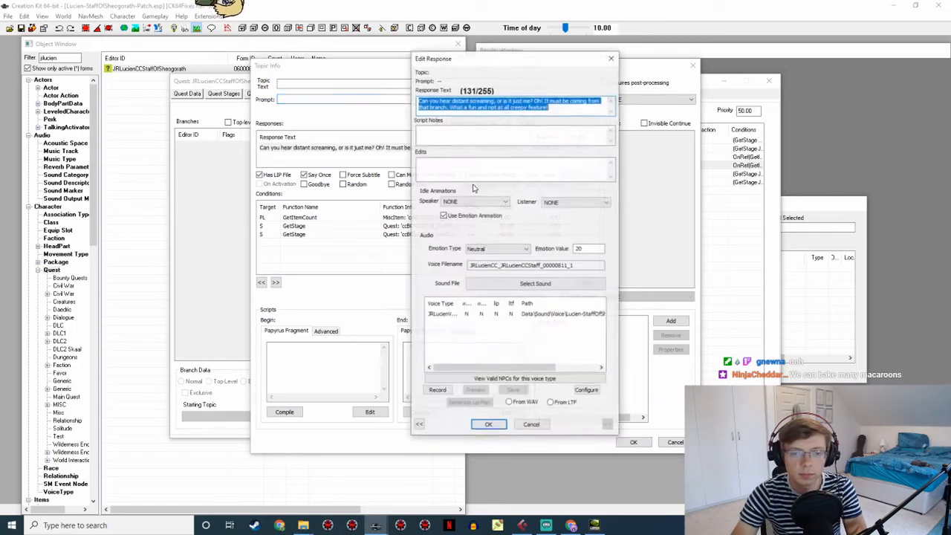
{"action": "left_click", "coordinate": [522, 525]}
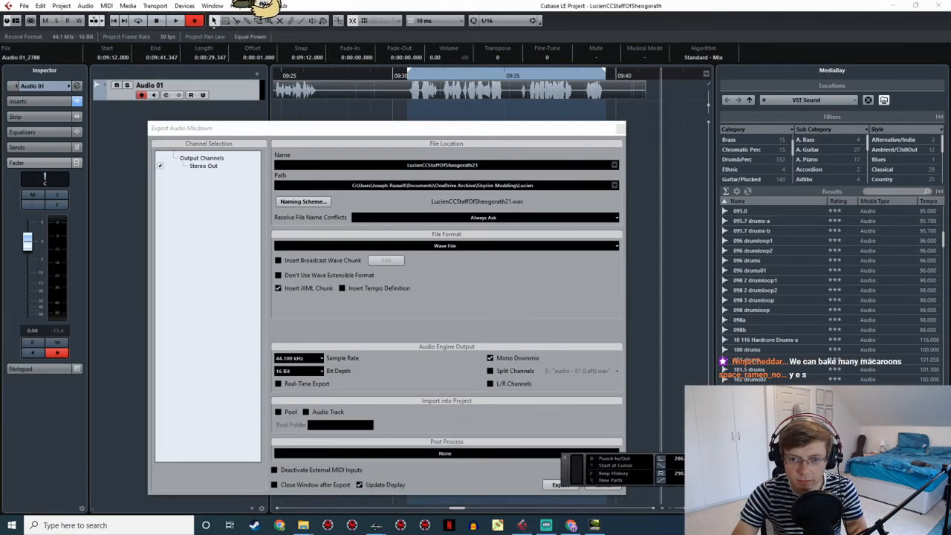
{"action": "left_click", "coordinate": [377, 526]}
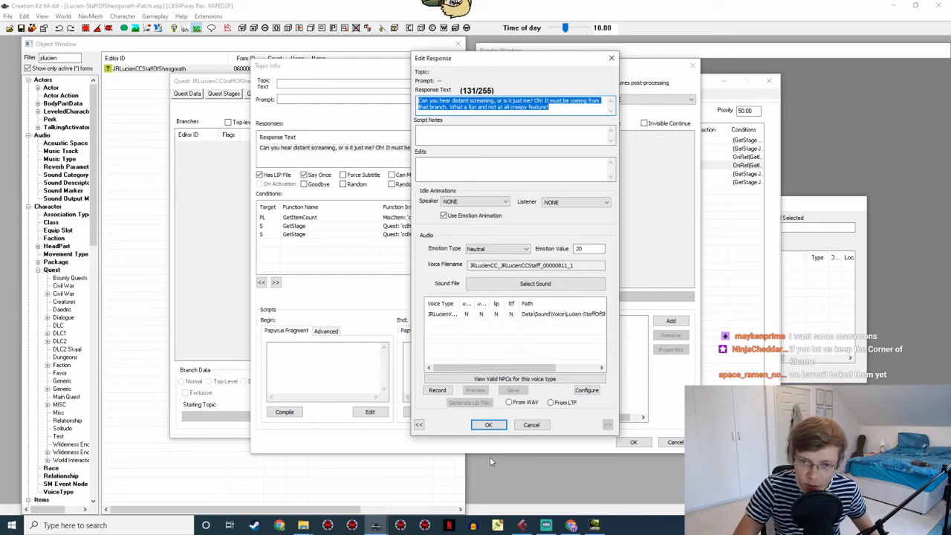
{"action": "left_click", "coordinate": [522, 525]}
{"action": "scroll", "coordinate": [356, 110], "scroll_direction": "left", "scroll_amount": 5}
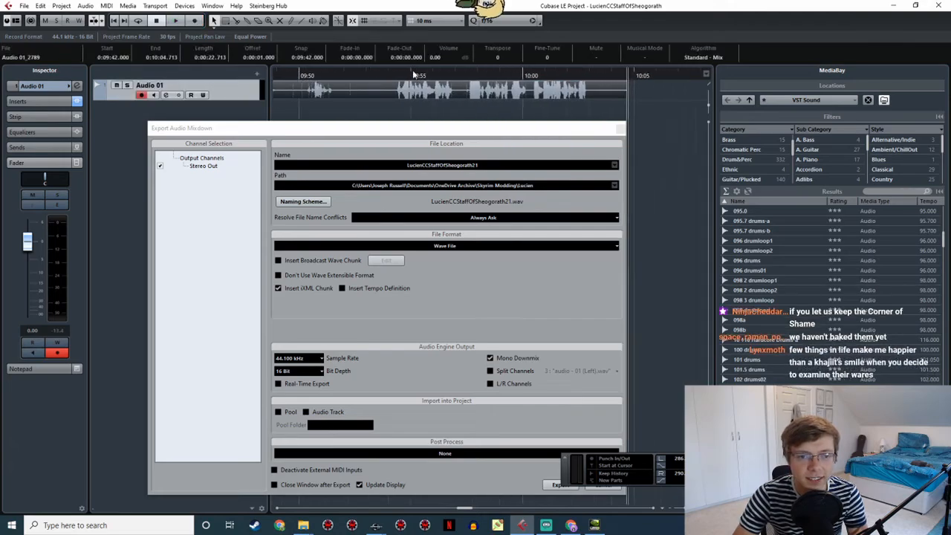
Play back the new take, mark it from about 09:54 to 10:03, and export it as LucienCCStaffOfSheogorath22
{"action": "left_click", "coordinate": [393, 77]}
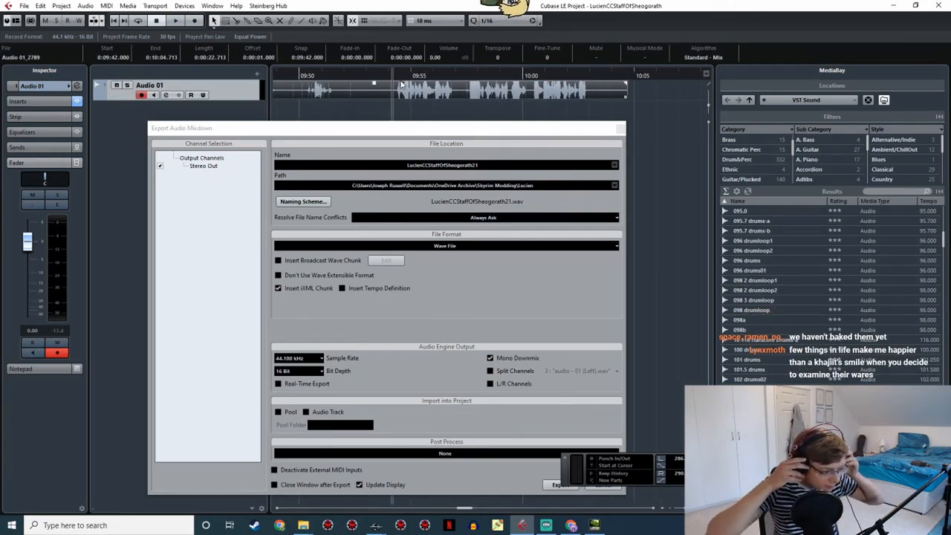
{"action": "key", "text": "space"}
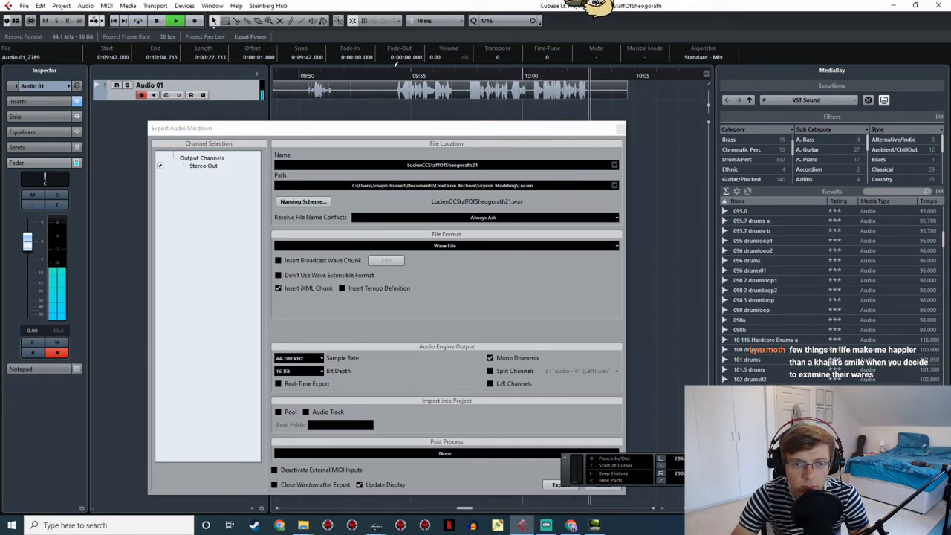
{"action": "key", "text": "space"}
{"action": "left_click_drag", "start_coordinate": [394, 74], "coordinate": [590, 74]}
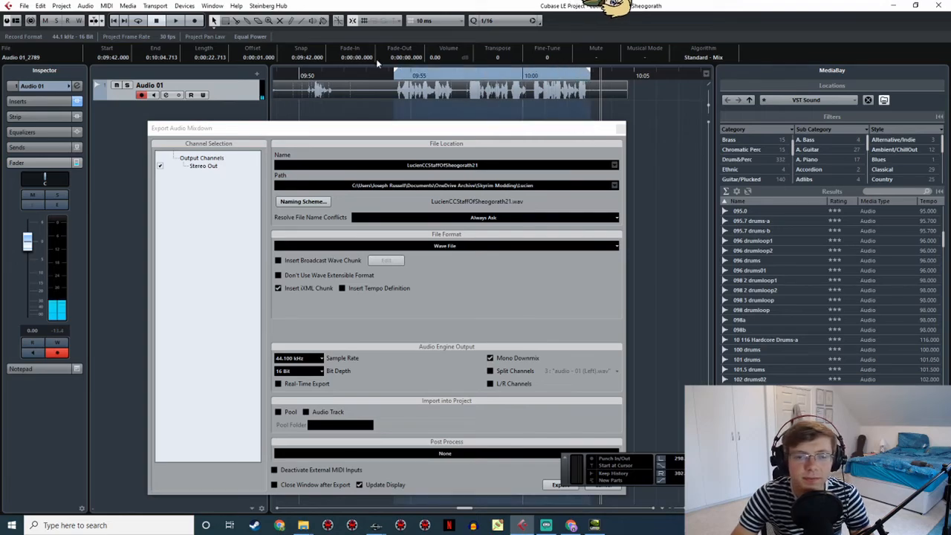
{"action": "key", "text": "space"}
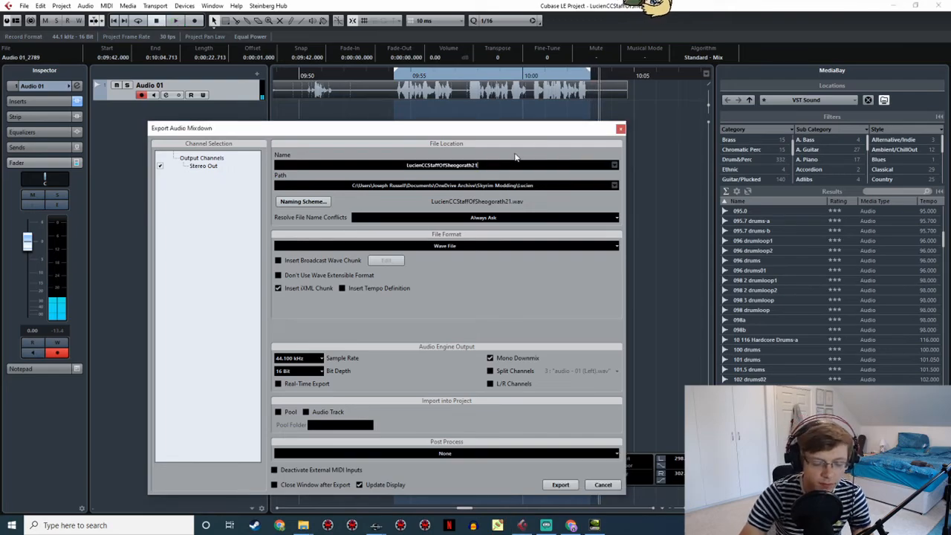
{"action": "left_click", "coordinate": [561, 485]}
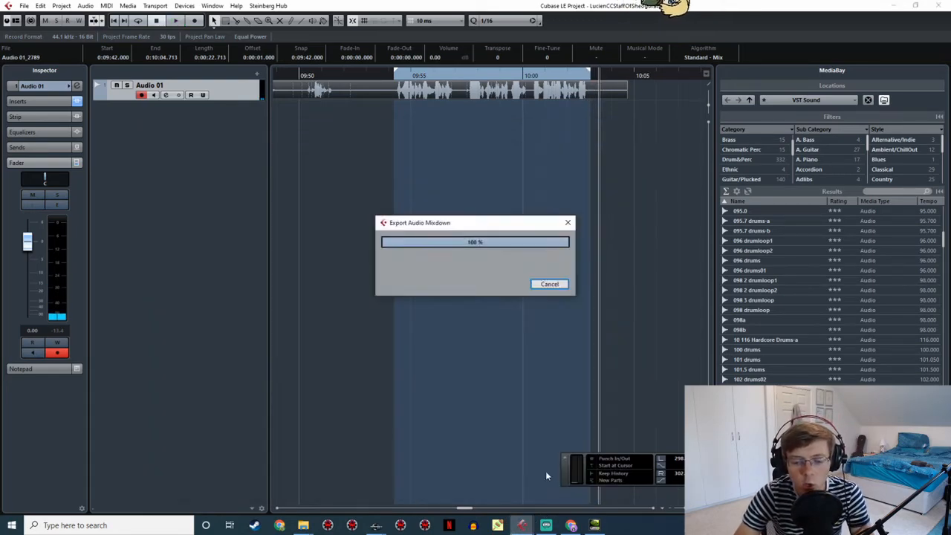
Copy LucienCCStaffOfSheogorath22.wav from the Lucien folder into the JRLucienVoice folder in File Explorer
{"action": "mouse_move", "coordinate": [303, 526]}
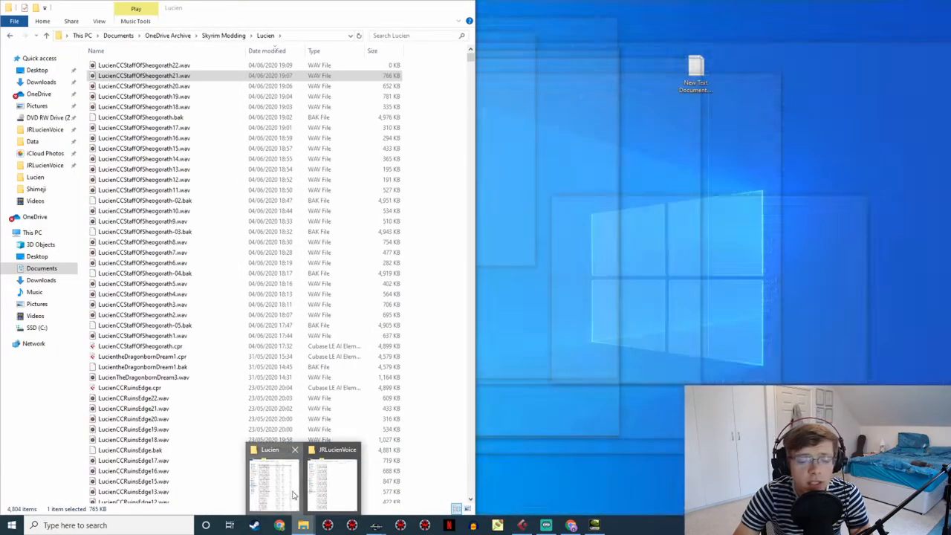
{"action": "left_click", "coordinate": [275, 484]}
{"action": "left_click", "coordinate": [332, 483]}
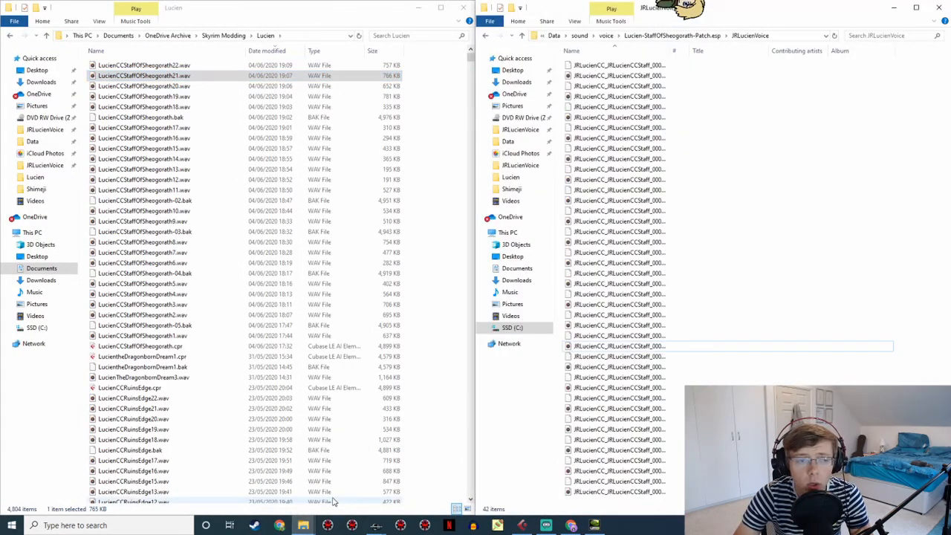
{"action": "left_click", "coordinate": [211, 64]}
{"action": "left_click_drag", "start_coordinate": [187, 67], "coordinate": [632, 245]}
Copy the "Can you hear distant screaming" response's voice filename in Creation Kit and return to the JRLucienVoice folder
{"action": "mouse_move", "coordinate": [386, 516]}
{"action": "left_click", "coordinate": [408, 493]}
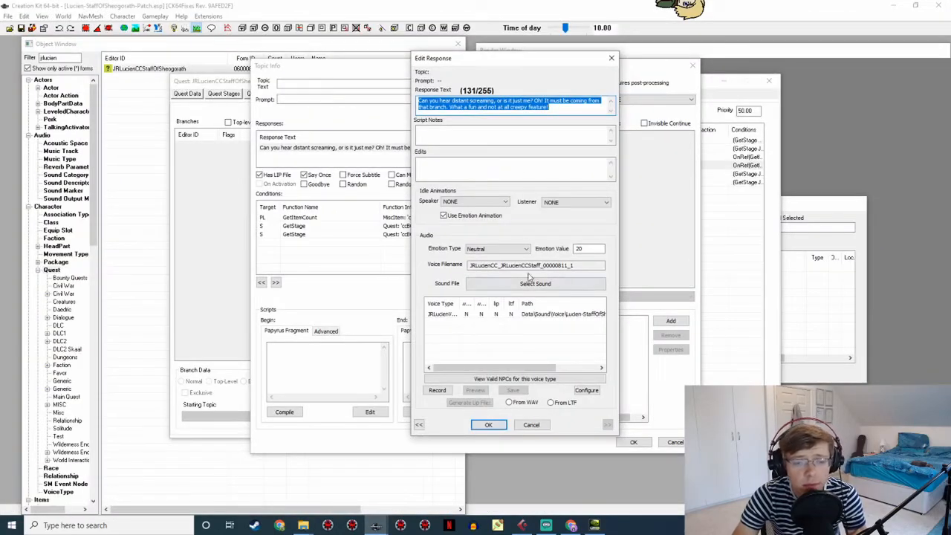
{"action": "left_click_drag", "start_coordinate": [586, 265], "coordinate": [456, 273]}
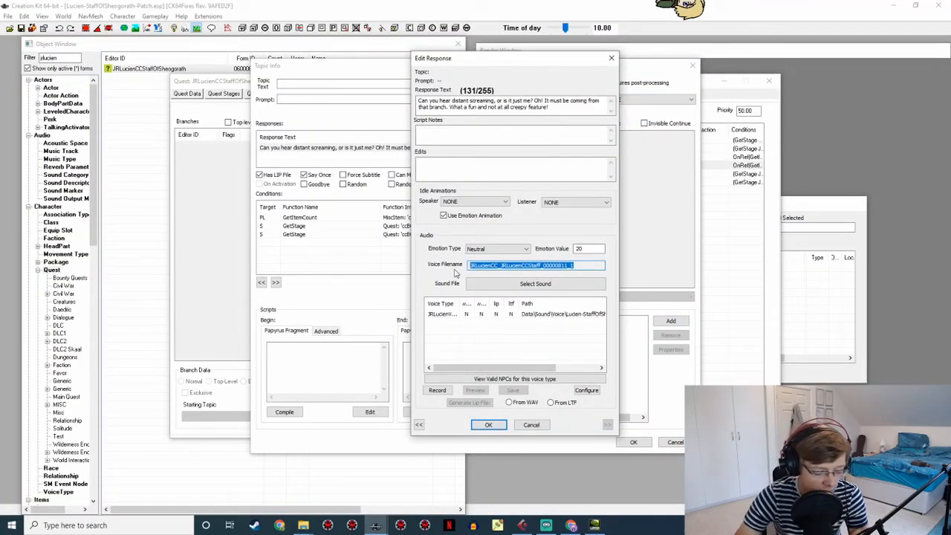
{"action": "key", "text": "alt+Tab"}
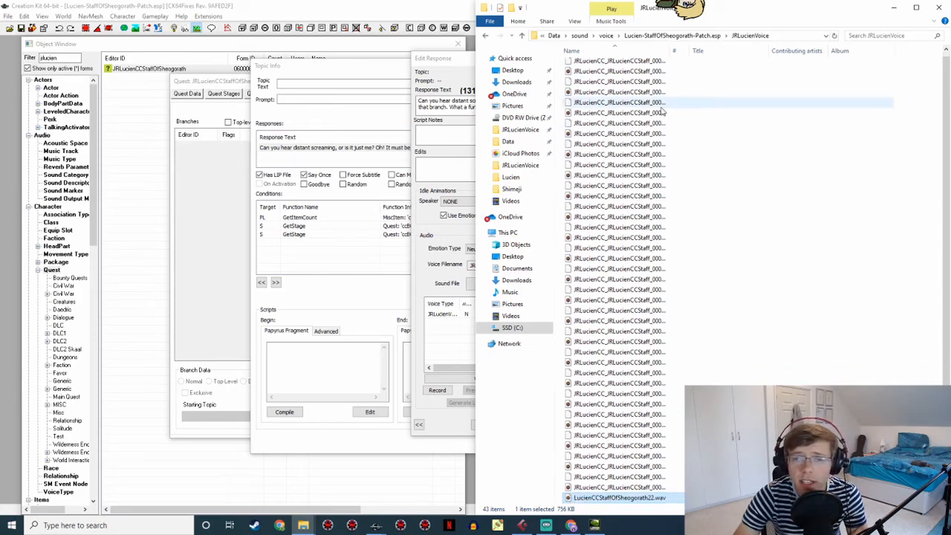
Add a Date modified column to the JRLucienVoice folder and sort its files newest first
{"action": "right_click", "coordinate": [922, 87]}
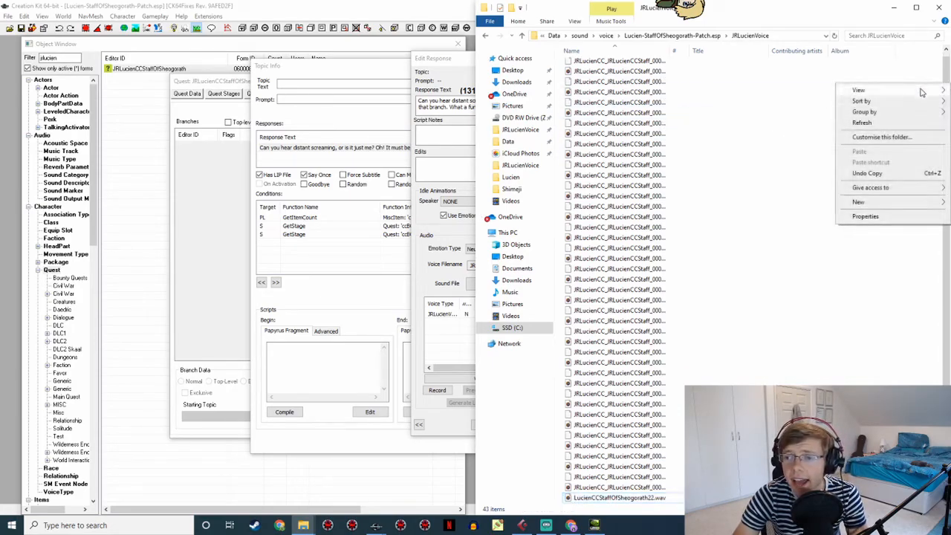
{"action": "mouse_move", "coordinate": [910, 107]}
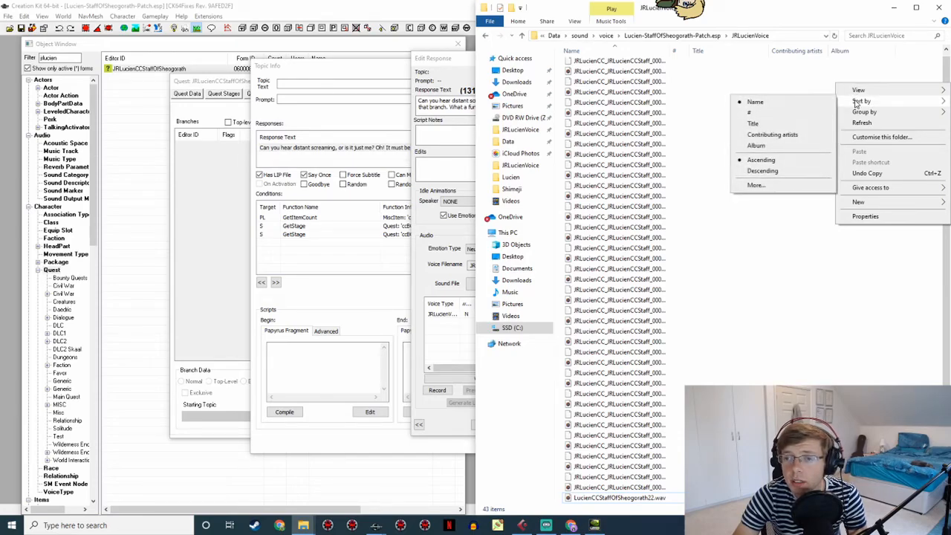
{"action": "right_click", "coordinate": [892, 50]}
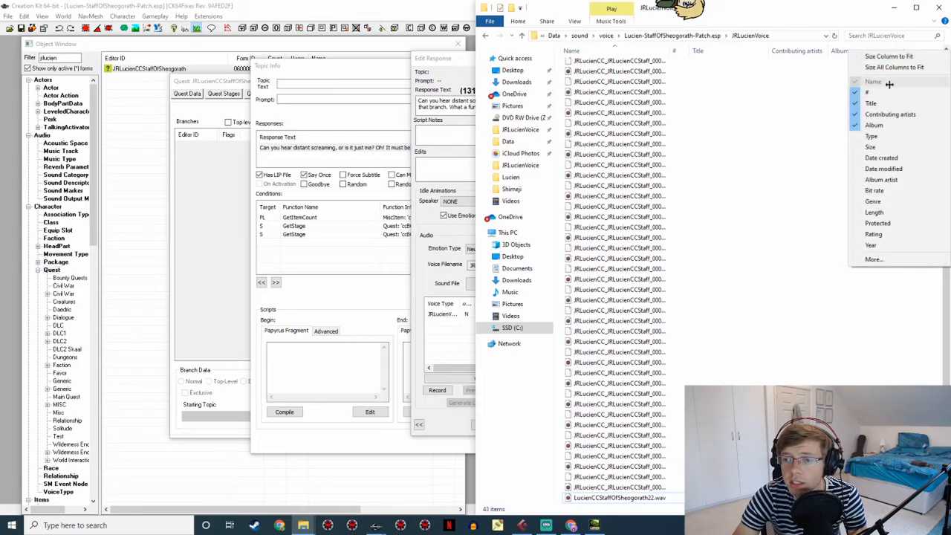
{"action": "left_click", "coordinate": [889, 168]}
{"action": "left_click", "coordinate": [917, 51]}
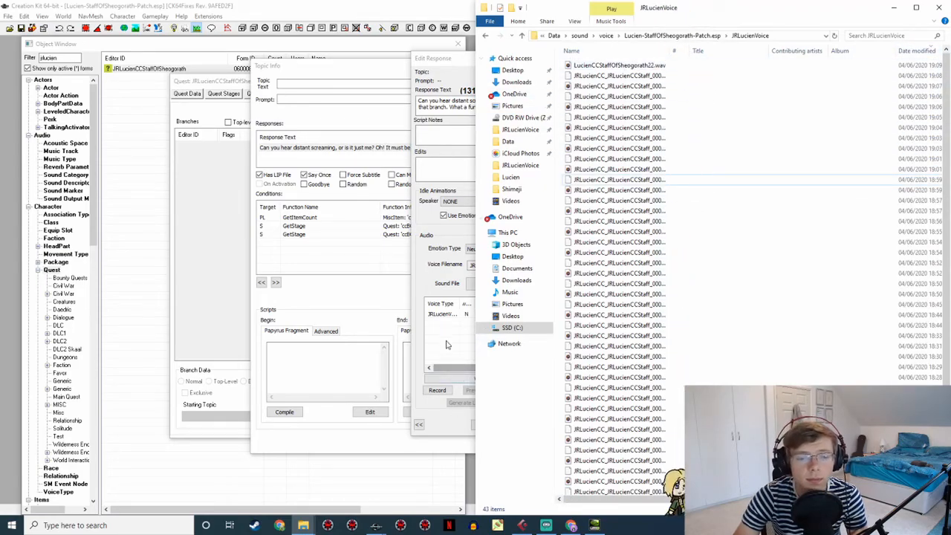
Rename LucienCCStaffOfSheogorath22.wav with the copied voice filename JRLucienCC_JRLucienCCStaff_00000811_1
{"action": "left_click", "coordinate": [461, 381]}
{"action": "key", "text": "alt+Tab"}
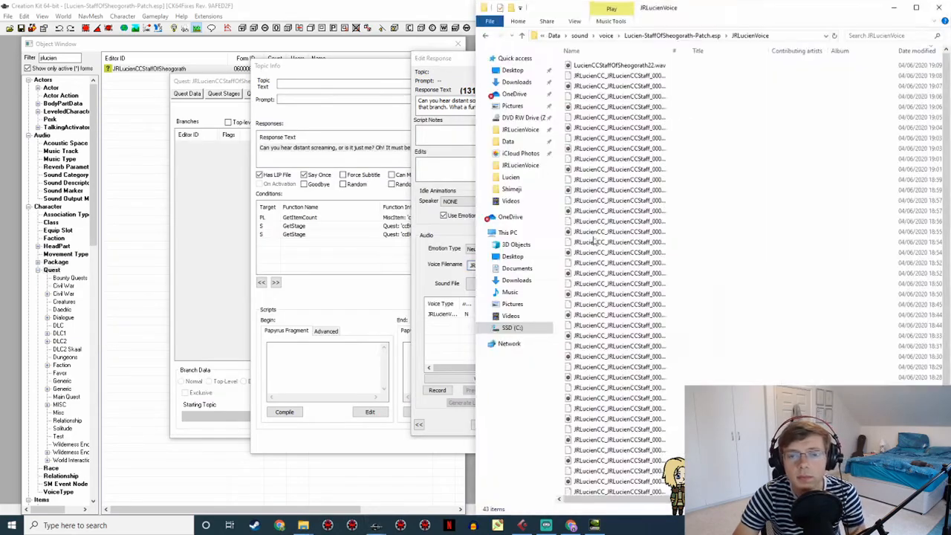
{"action": "left_click", "coordinate": [653, 67]}
{"action": "key", "text": "ctrl+v"}
Reload the "Can you hear distant screaming" response in Creation Kit, generate its lip file from the WAV, and confirm its topic info
{"action": "left_click", "coordinate": [430, 226]}
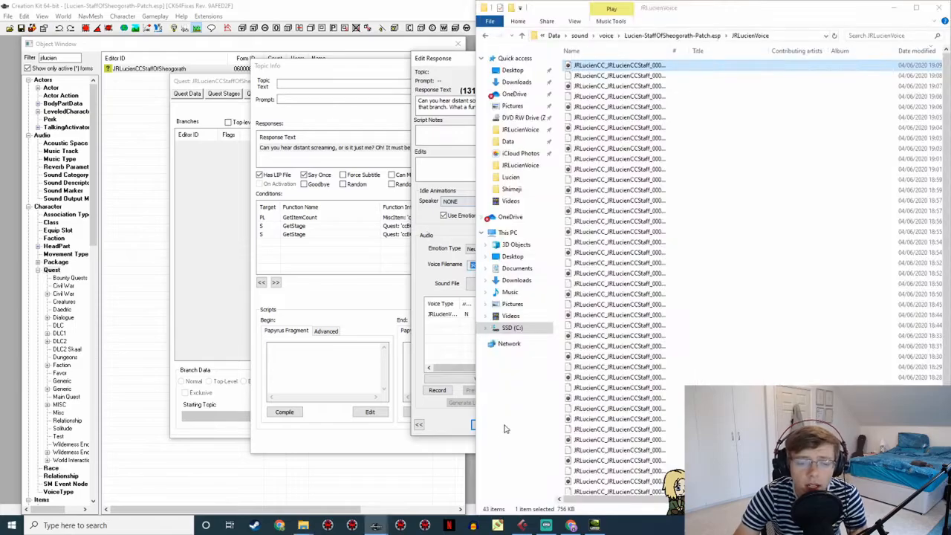
{"action": "left_click", "coordinate": [473, 427]}
{"action": "double_click", "coordinate": [383, 152]}
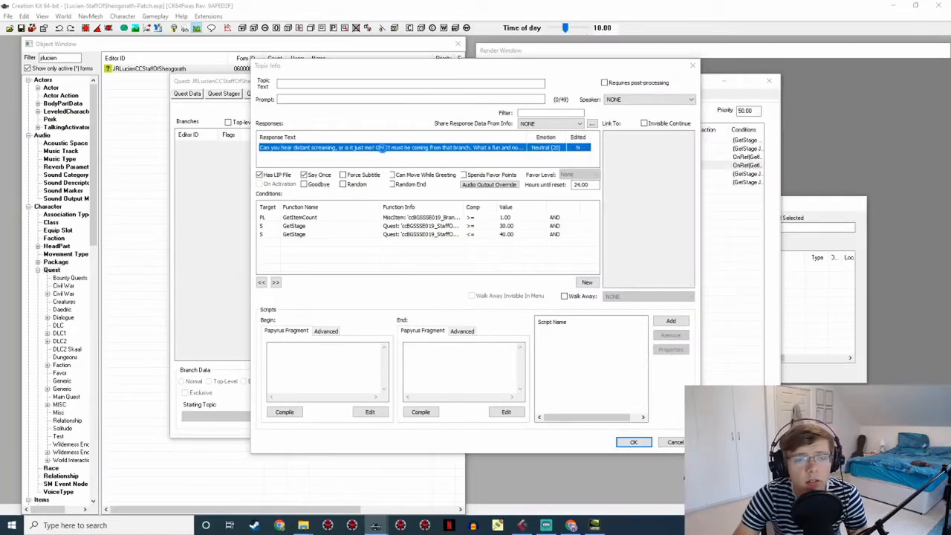
{"action": "left_click", "coordinate": [525, 313]}
{"action": "left_click", "coordinate": [509, 402]}
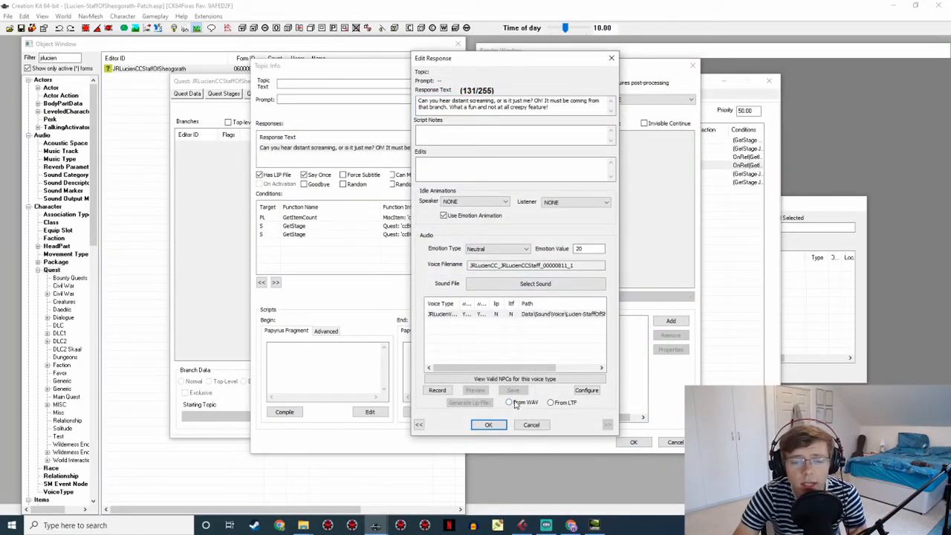
{"action": "left_click", "coordinate": [488, 425]}
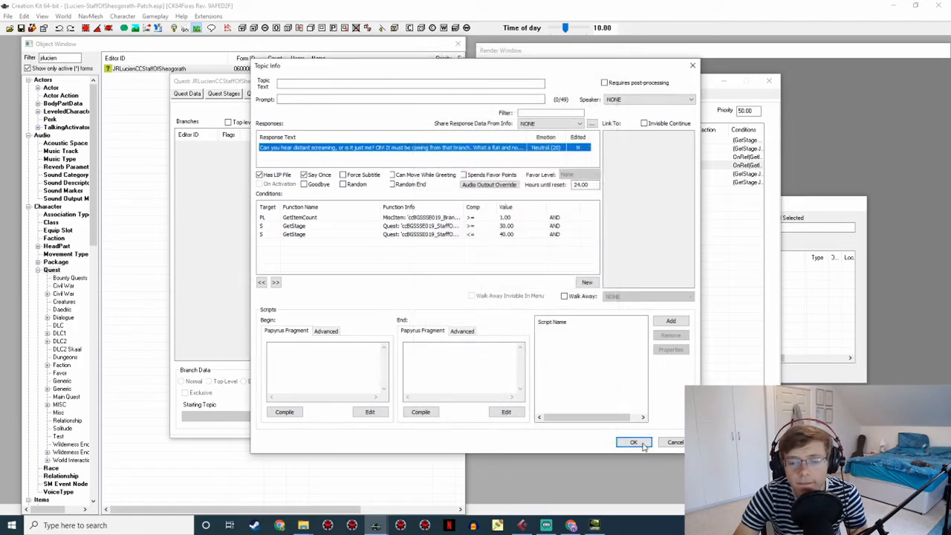
{"action": "left_click", "coordinate": [634, 443]}
Open the "Well, if you're determined to make this staff" response for reading, checking the Cubase project in between
{"action": "double_click", "coordinate": [425, 174]}
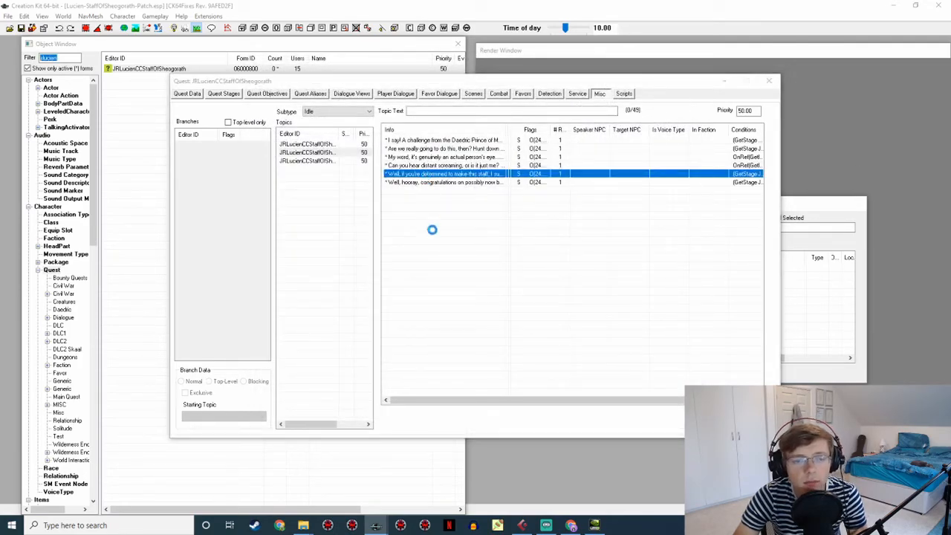
{"action": "double_click", "coordinate": [339, 147]}
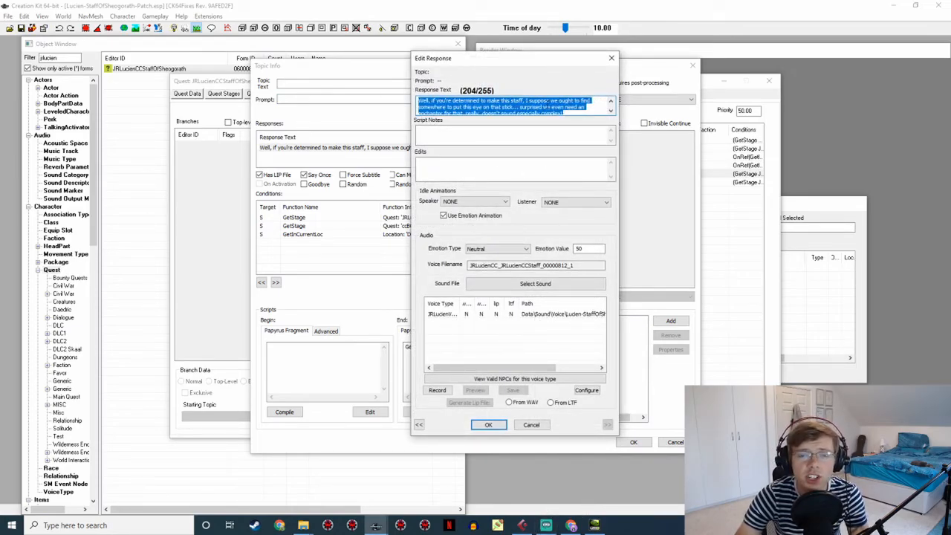
{"action": "left_click", "coordinate": [521, 526]}
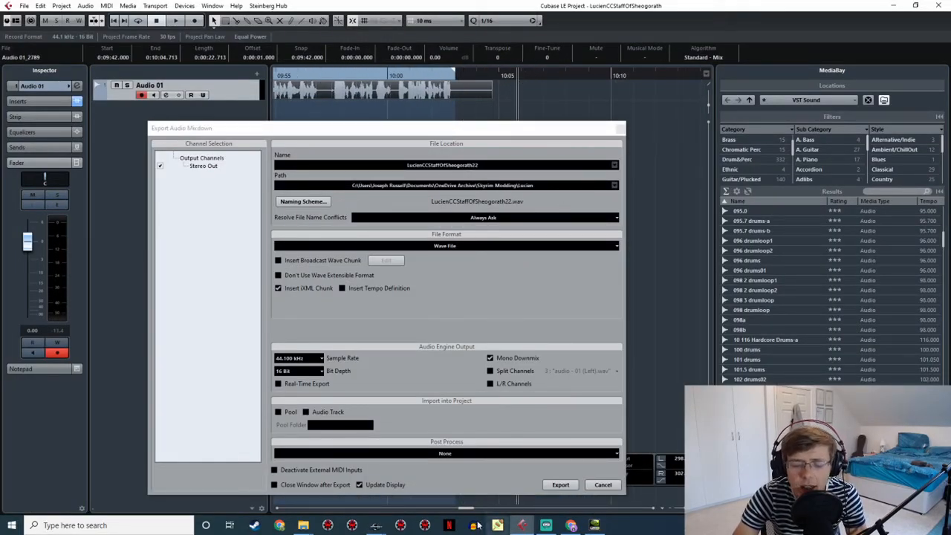
{"action": "left_click", "coordinate": [377, 525]}
{"action": "left_click", "coordinate": [406, 494]}
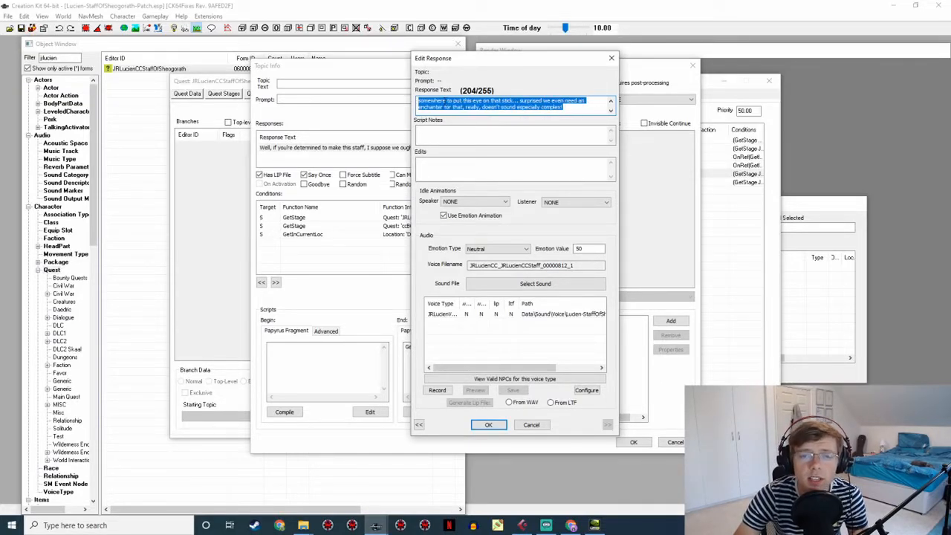
Close Cubase's mixdown export dialog and record a take of the "Well, if you're determined" line from about 10:06 while reading its text
{"action": "left_click", "coordinate": [522, 526]}
{"action": "scroll", "coordinate": [542, 108], "scroll_direction": "right", "scroll_amount": 5}
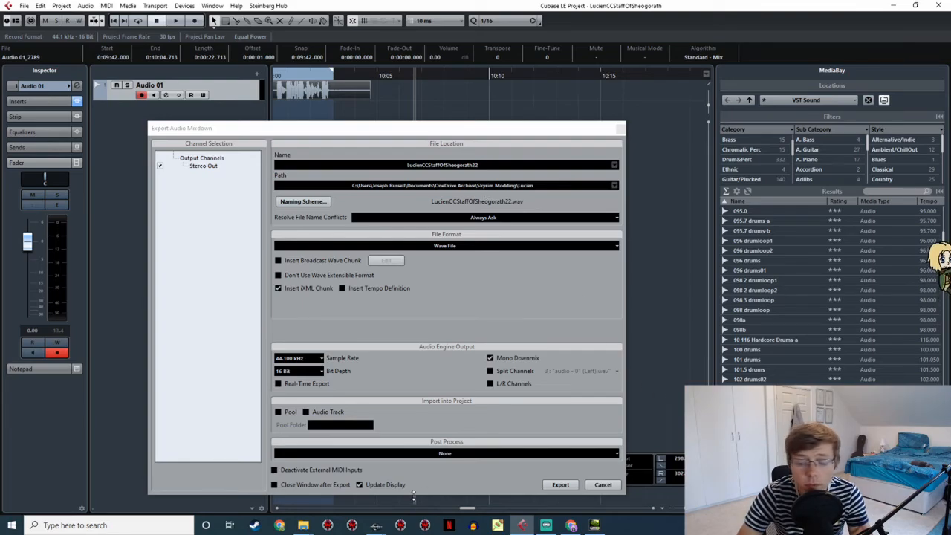
{"action": "left_click", "coordinate": [602, 484]}
{"action": "left_click", "coordinate": [378, 526]}
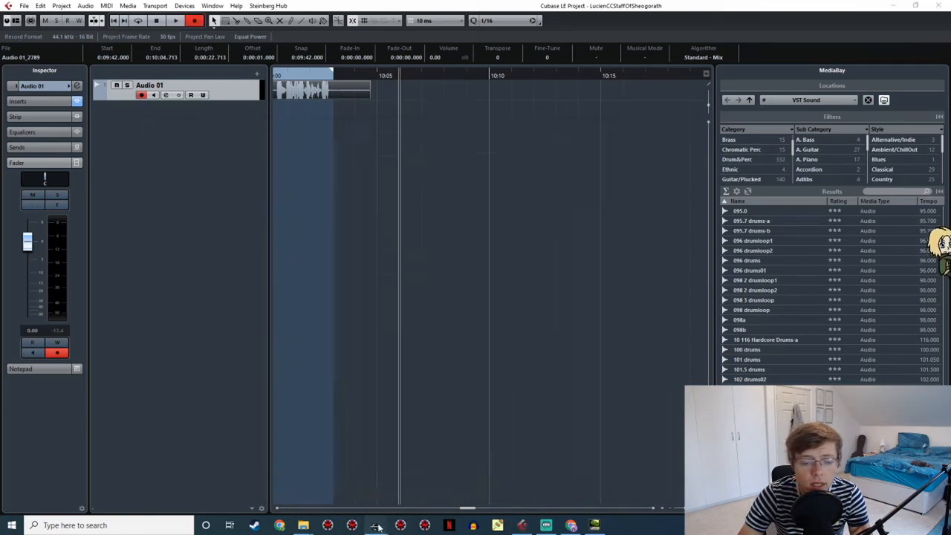
{"action": "left_click", "coordinate": [414, 488]}
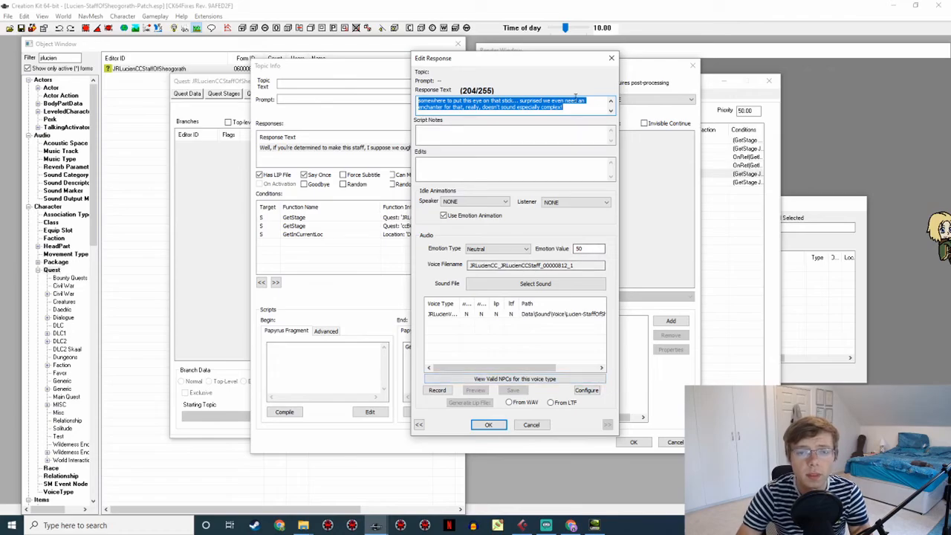
{"action": "scroll", "coordinate": [576, 98], "scroll_direction": "up", "scroll_amount": 1}
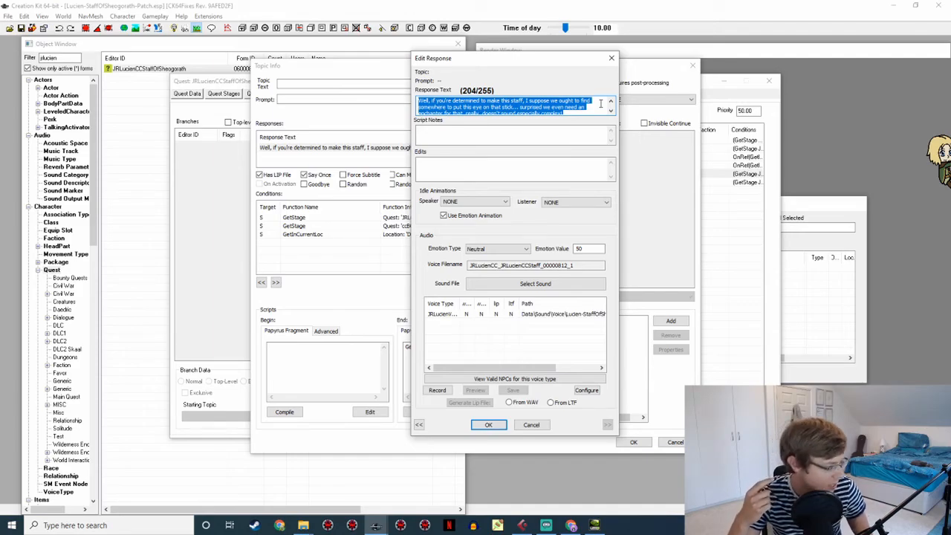
Record another take of the "Well, if you're determined" line on Audio 01, starting at 10:44
{"action": "key", "text": "alt+Tab"}
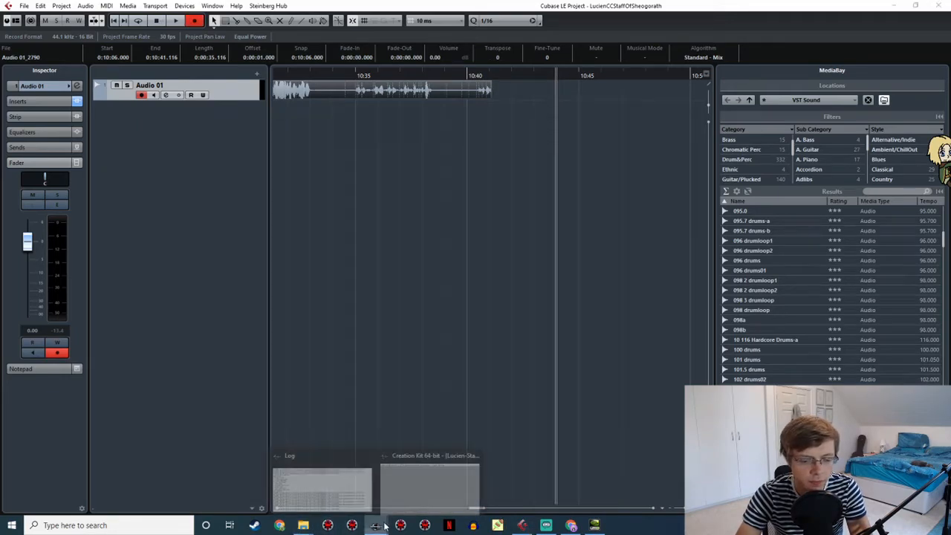
{"action": "left_click", "coordinate": [421, 468]}
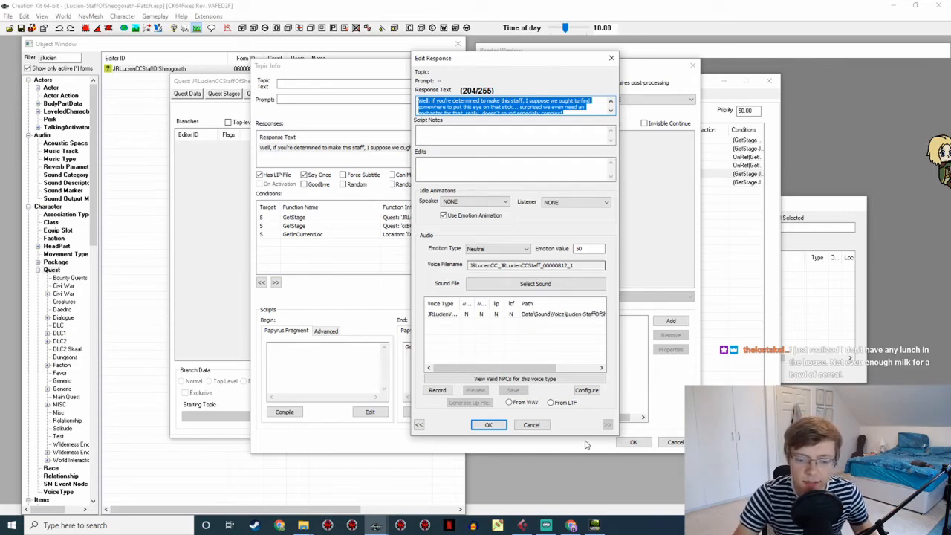
{"action": "left_click", "coordinate": [523, 525]}
{"action": "key", "text": "space"}
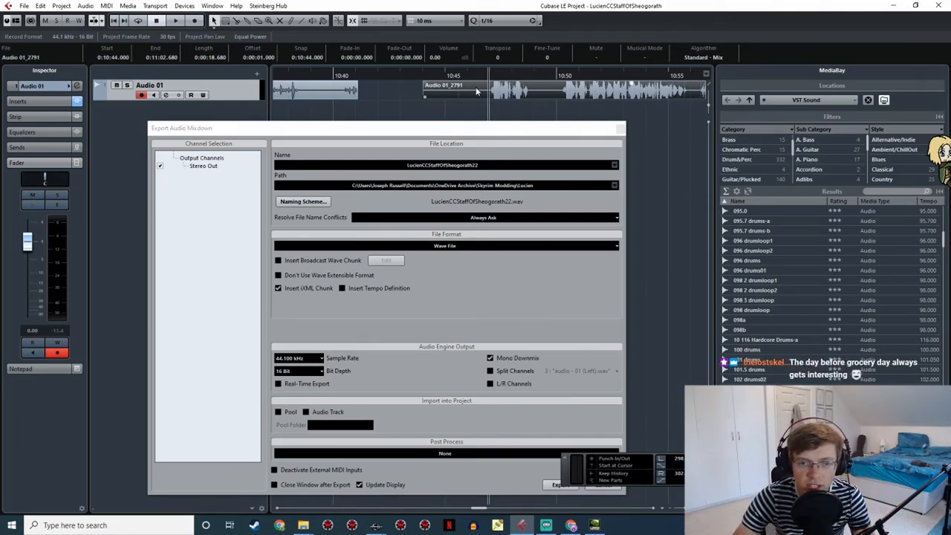
Play back the new "Well, if you're determined" take and export its section from about 10:50 to 11:00 as LucienCCStaffOfSheogorath23
{"action": "key", "text": "space"}
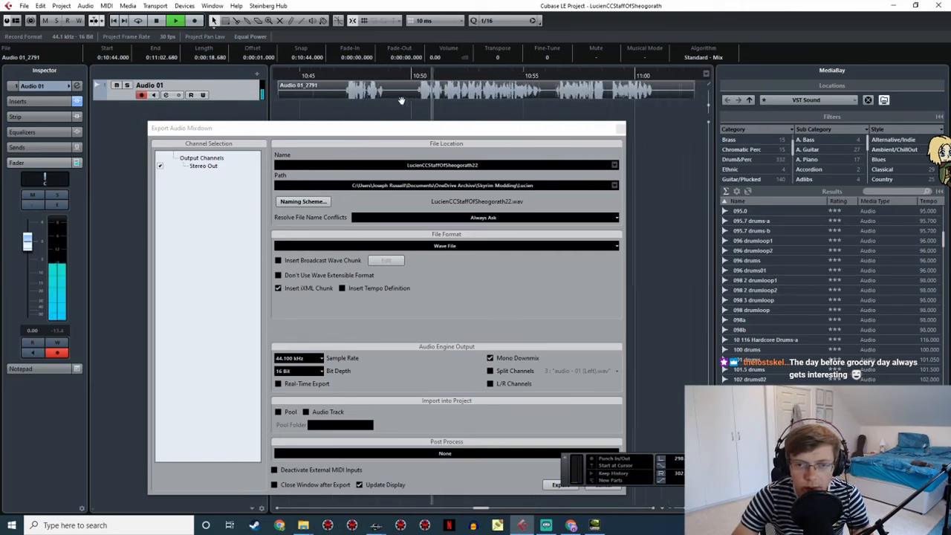
{"action": "left_click", "coordinate": [361, 72]}
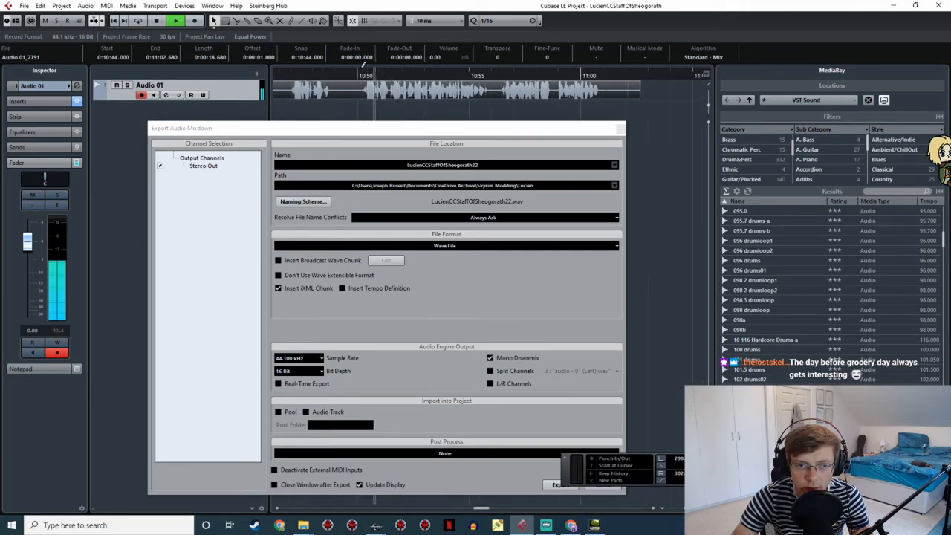
{"action": "left_click_drag", "start_coordinate": [361, 69], "coordinate": [600, 85]}
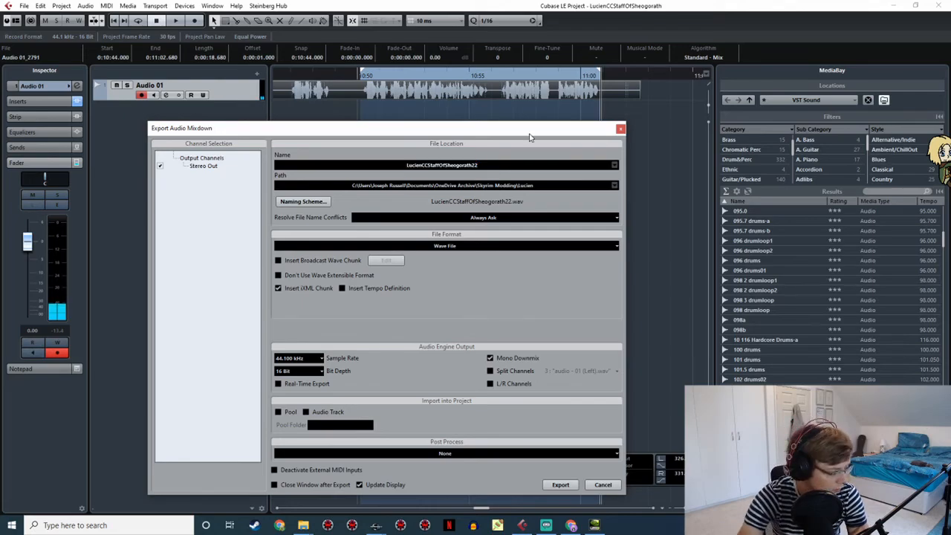
{"action": "left_click", "coordinate": [573, 487]}
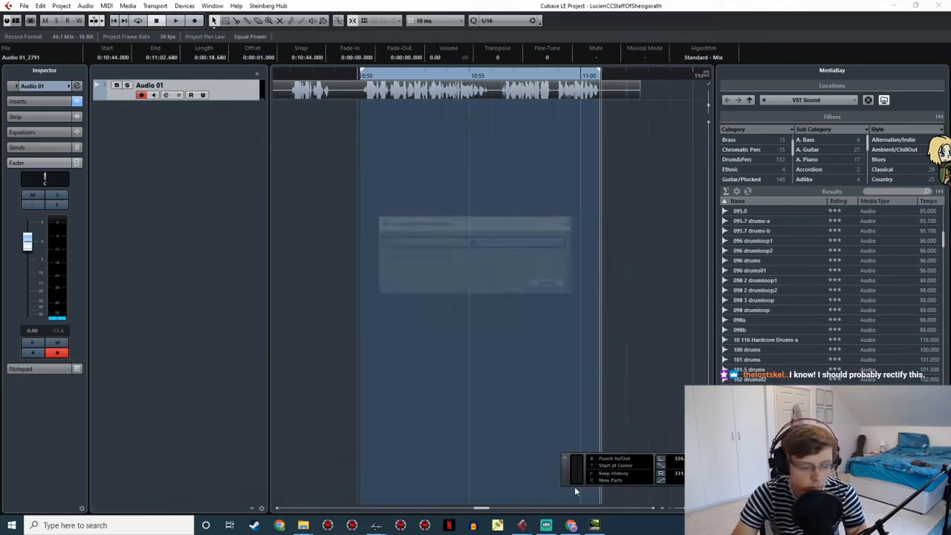
Copy LucienCCStaffOfSheogorath23.wav from the Lucien folder into the JRLucienVoice folder in File Explorer
{"action": "left_click", "coordinate": [304, 525]}
{"action": "left_click", "coordinate": [284, 493]}
{"action": "left_click", "coordinate": [305, 525]}
{"action": "left_click", "coordinate": [328, 487]}
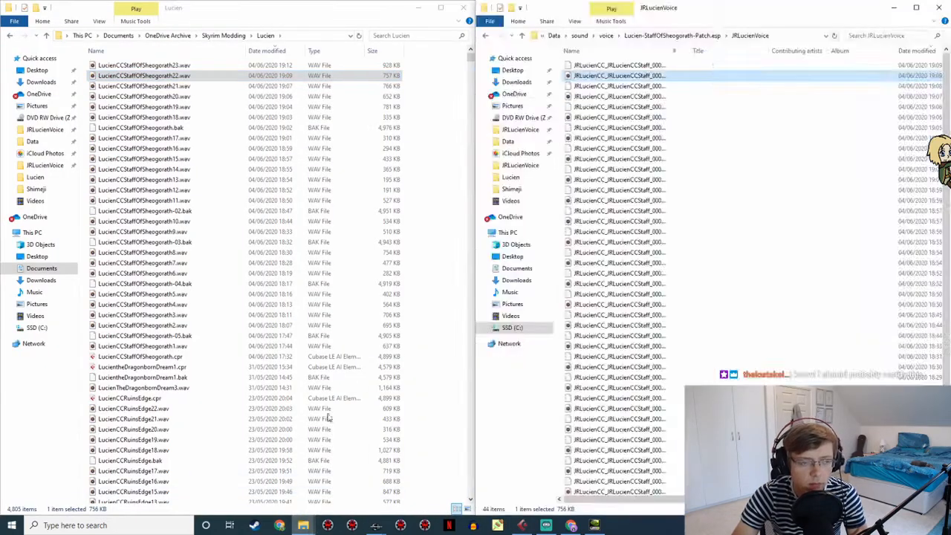
{"action": "left_click", "coordinate": [179, 65]}
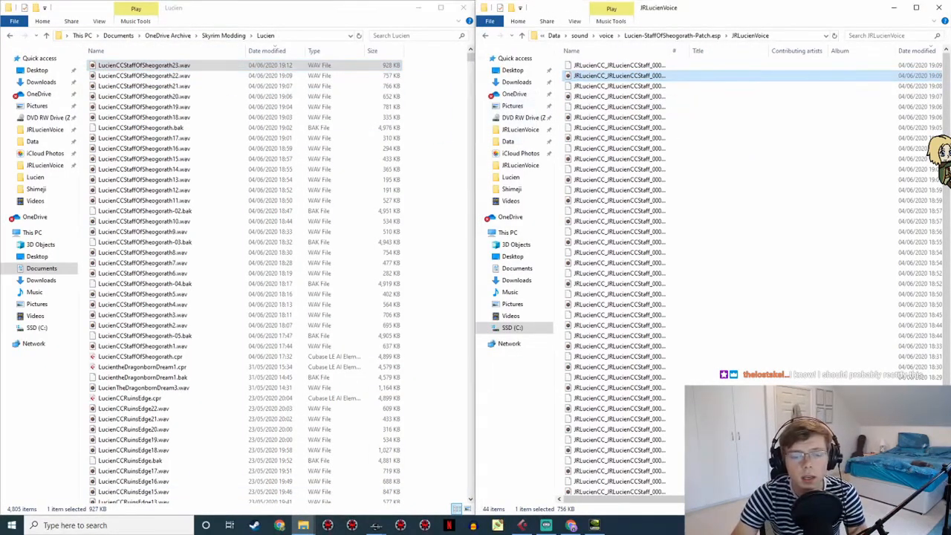
{"action": "key", "text": "ctrl+v"}
Copy the response's voice filename from Creation Kit and rename the copied WAV to JRLucienCC_JRLucienCCStaff_00000812_1
{"action": "mouse_move", "coordinate": [376, 525]}
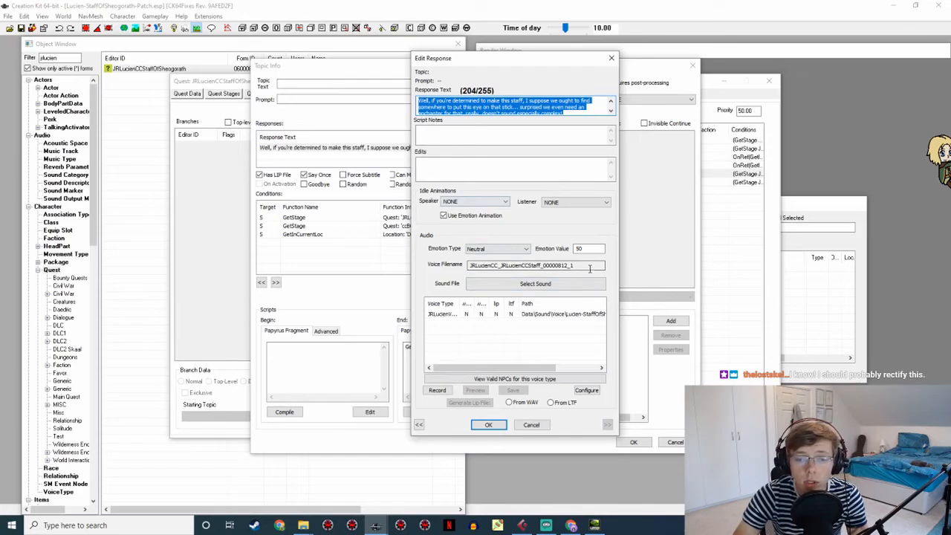
{"action": "left_click_drag", "start_coordinate": [590, 267], "coordinate": [442, 254]}
{"action": "key", "text": "alt+Tab"}
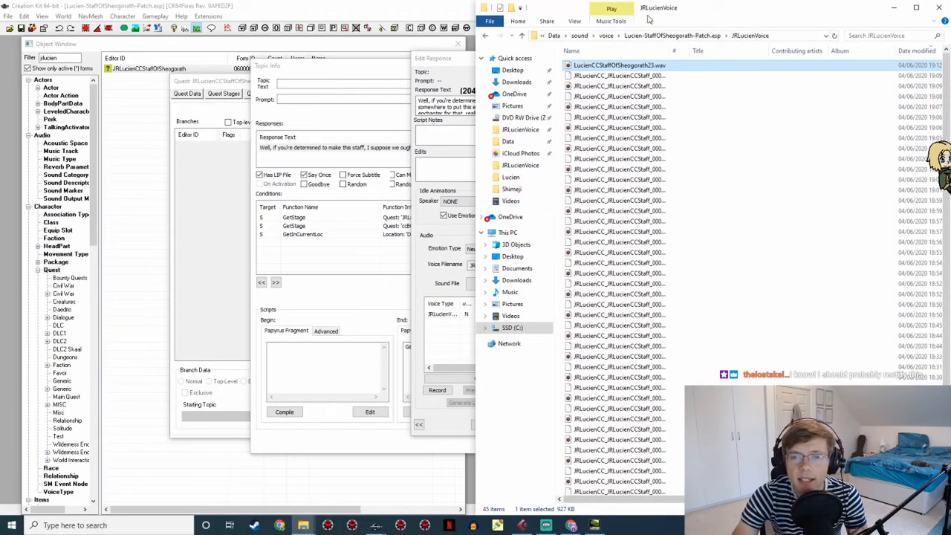
{"action": "left_click", "coordinate": [620, 67]}
{"action": "key", "text": "ctrl+v"}
{"action": "key", "text": "alt+Tab"}
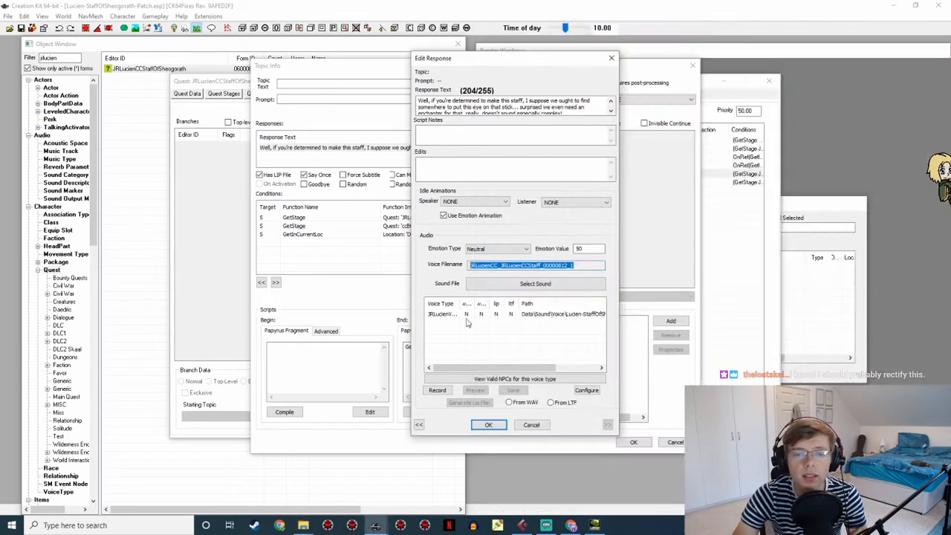
Reload the "Well, if you're determined" response in Creation Kit, generate its lip file from the WAV, and confirm its topic info
{"action": "left_click", "coordinate": [484, 424]}
{"action": "double_click", "coordinate": [426, 148]}
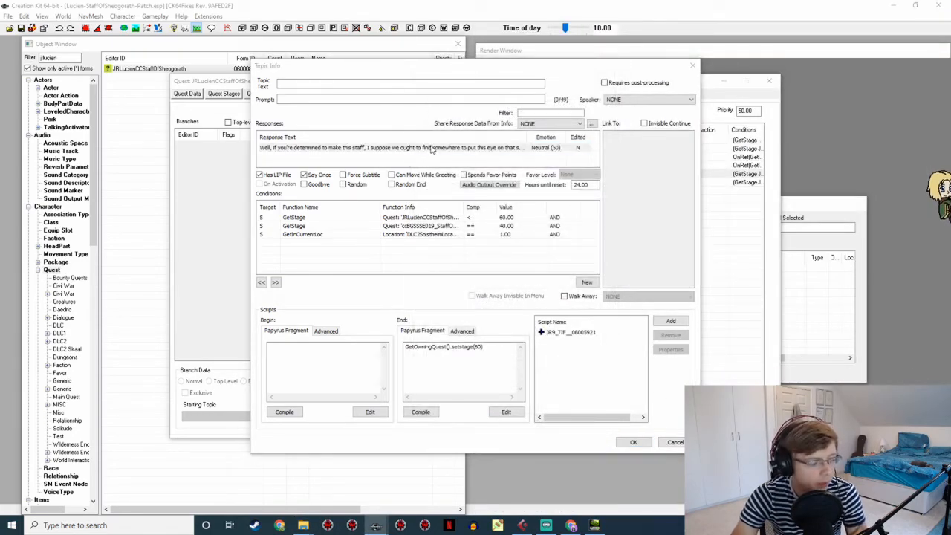
{"action": "left_click", "coordinate": [509, 403]}
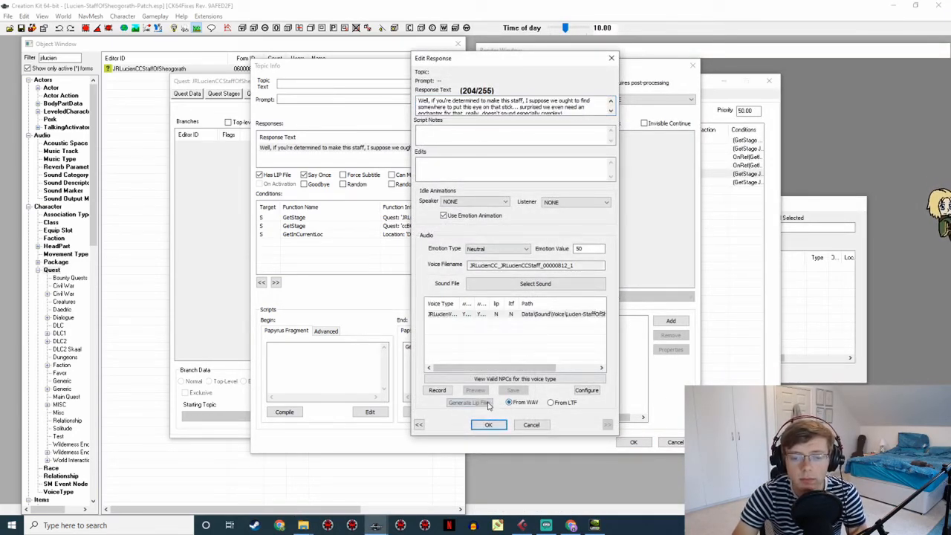
{"action": "left_click", "coordinate": [485, 424]}
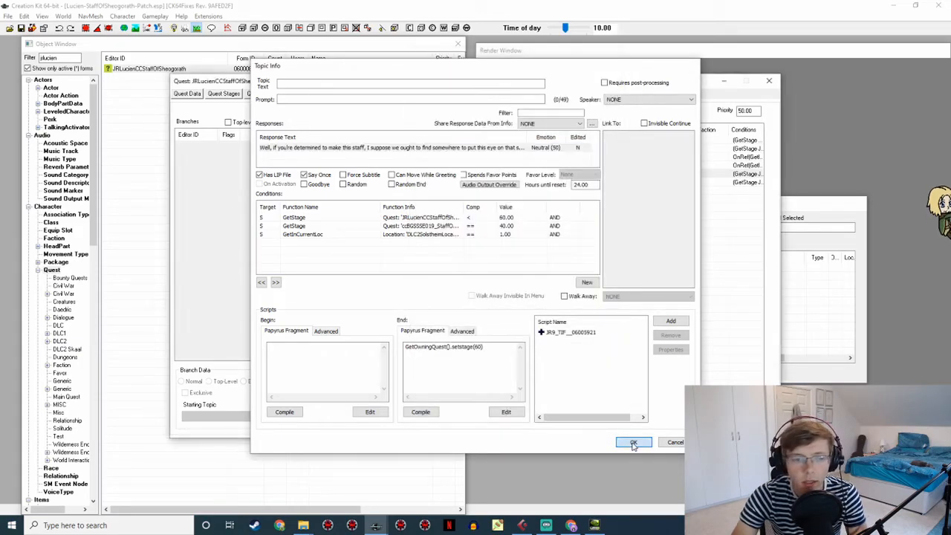
{"action": "left_click", "coordinate": [633, 442]}
Open the "Well, hooray, congratulations" response for reading and record its line in Cubase on Audio 01, starting at 11:02
{"action": "double_click", "coordinate": [446, 182]}
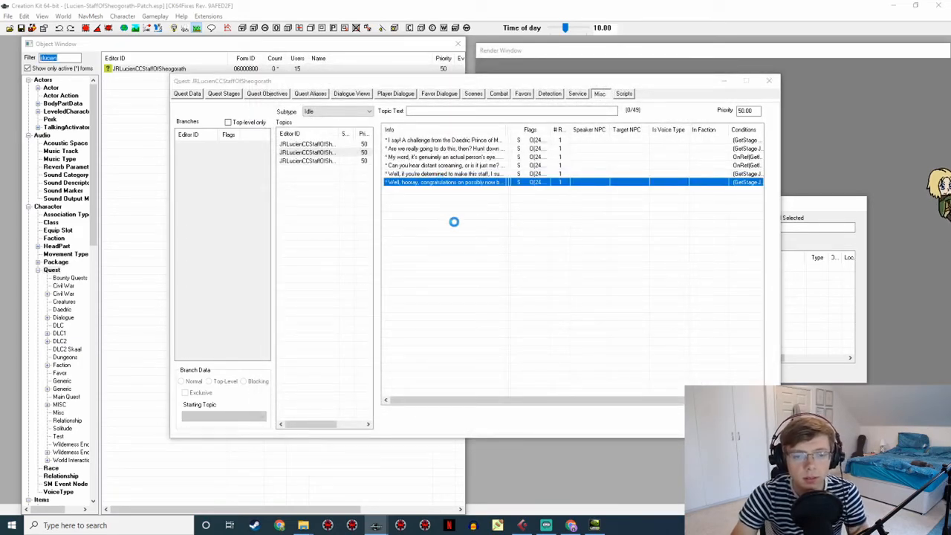
{"action": "double_click", "coordinate": [446, 147]}
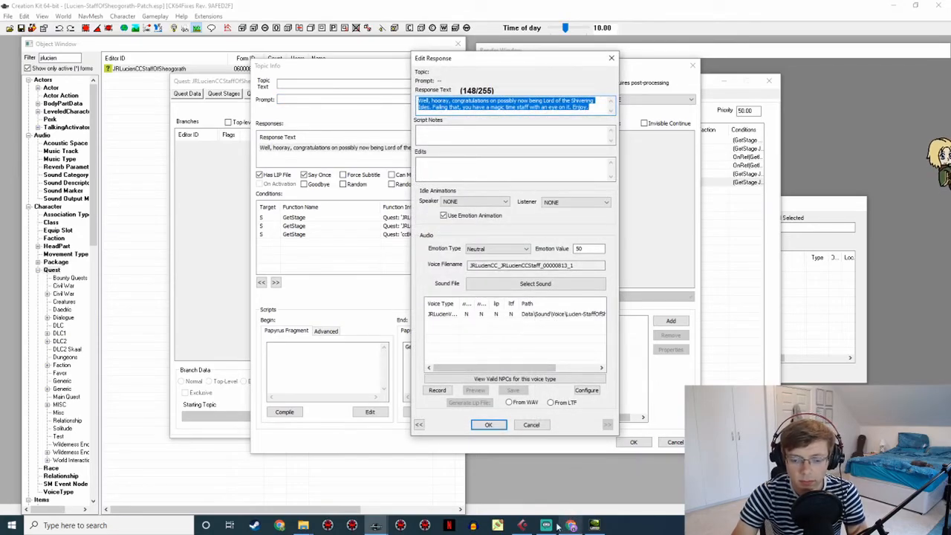
{"action": "left_click", "coordinate": [523, 525]}
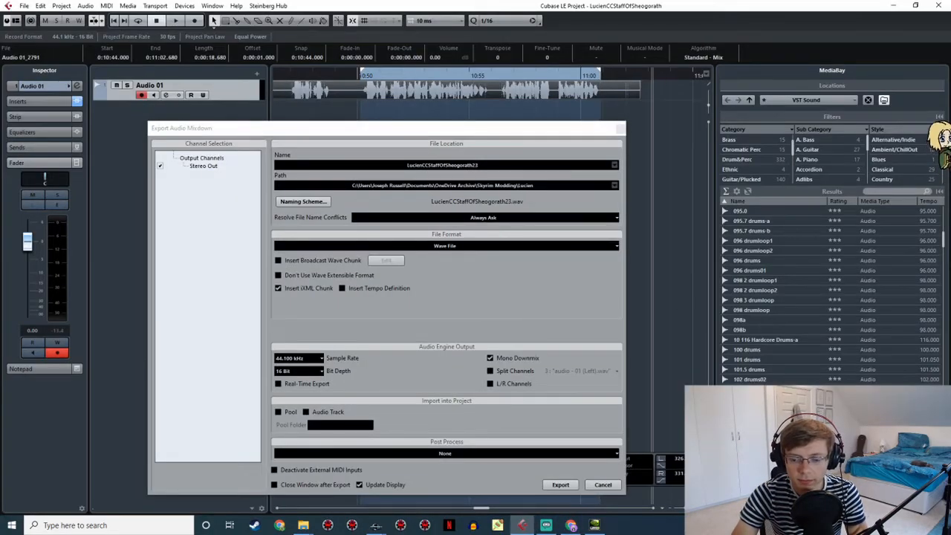
{"action": "left_click", "coordinate": [376, 525]}
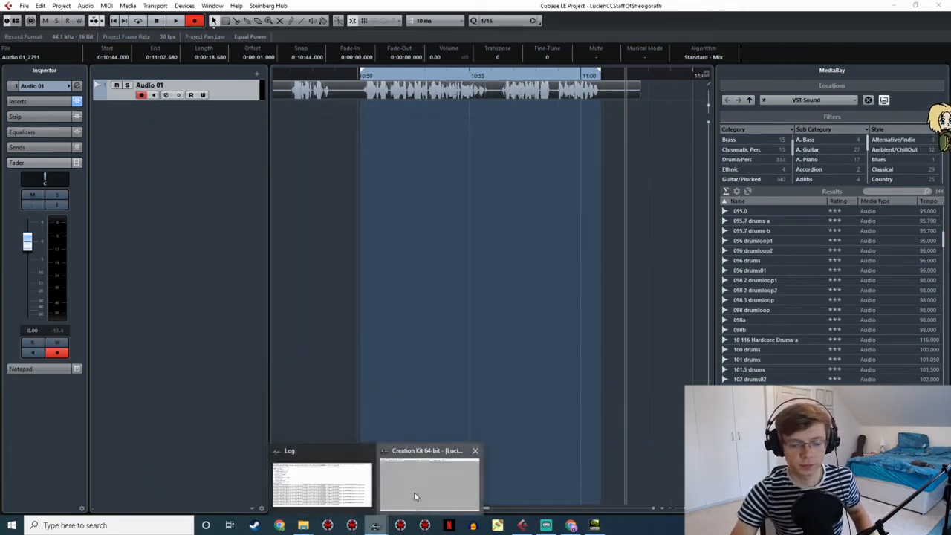
{"action": "left_click", "coordinate": [415, 495]}
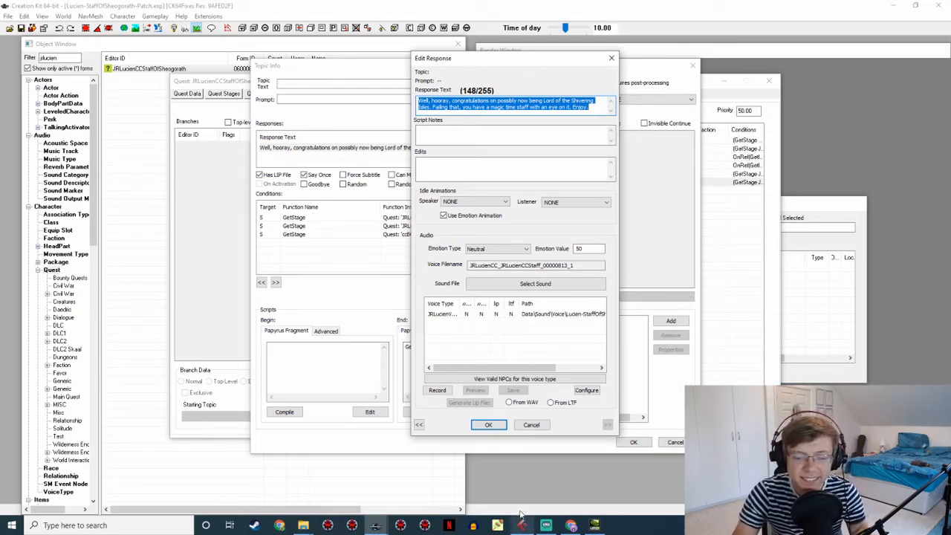
{"action": "left_click", "coordinate": [890, 98]}
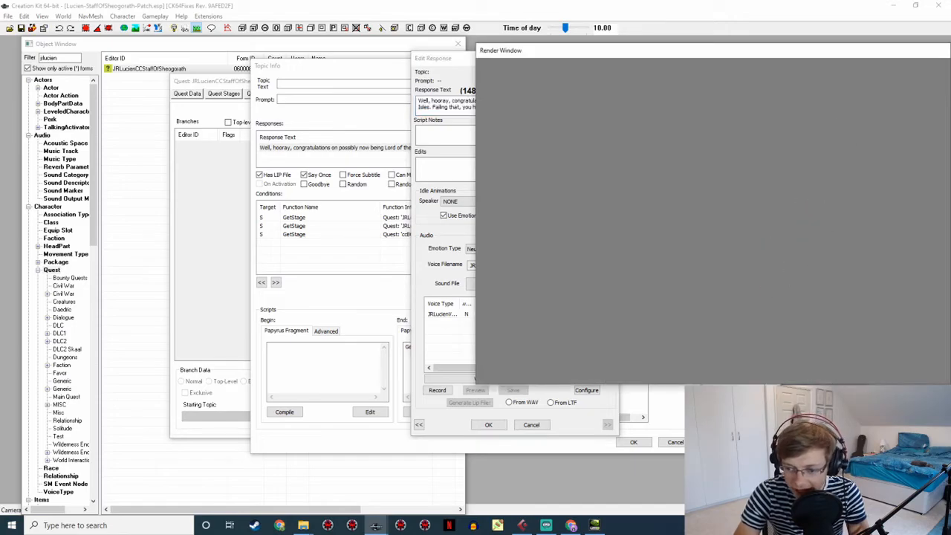
{"action": "left_click", "coordinate": [523, 525]}
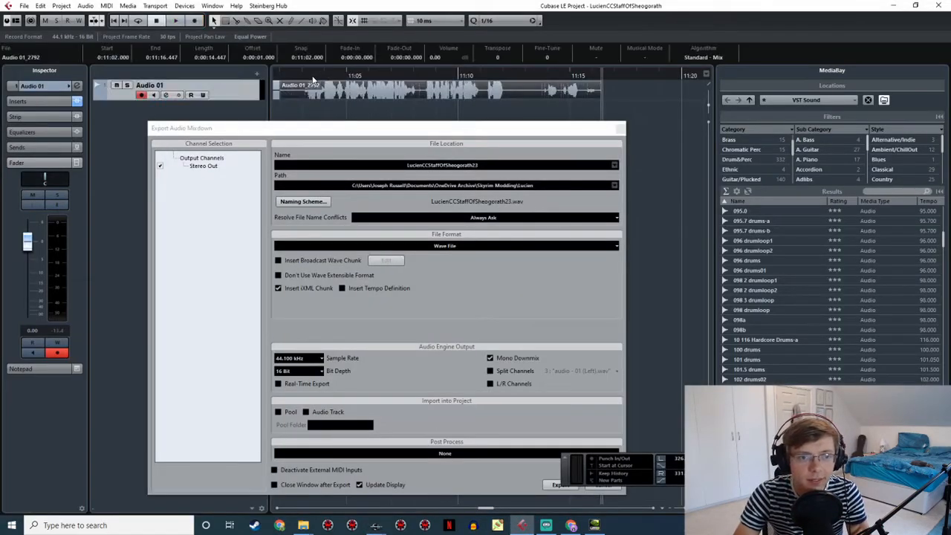
Play back the "Well, hooray" take and export its section from about 11:03 to 11:12 as LucienCCStaffOfSheogorath24
{"action": "key", "text": "space"}
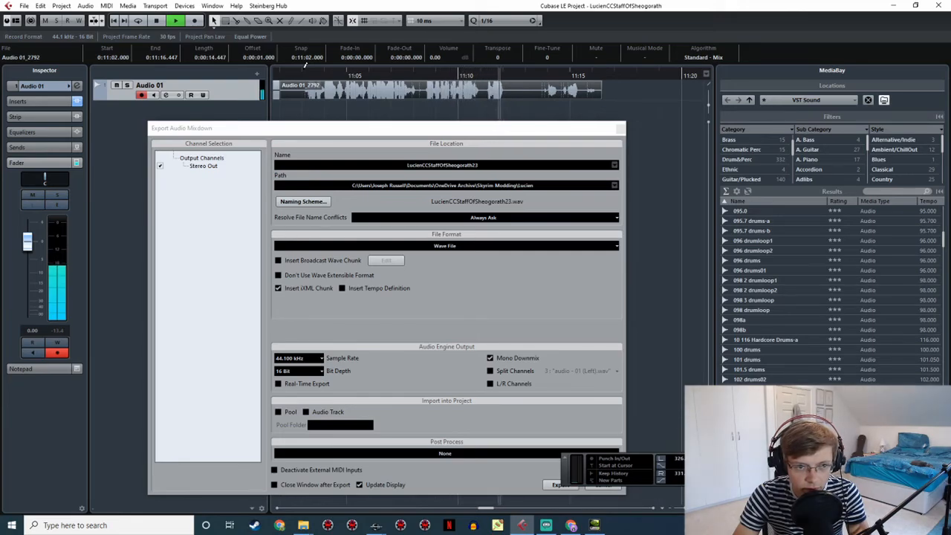
{"action": "key", "text": "space"}
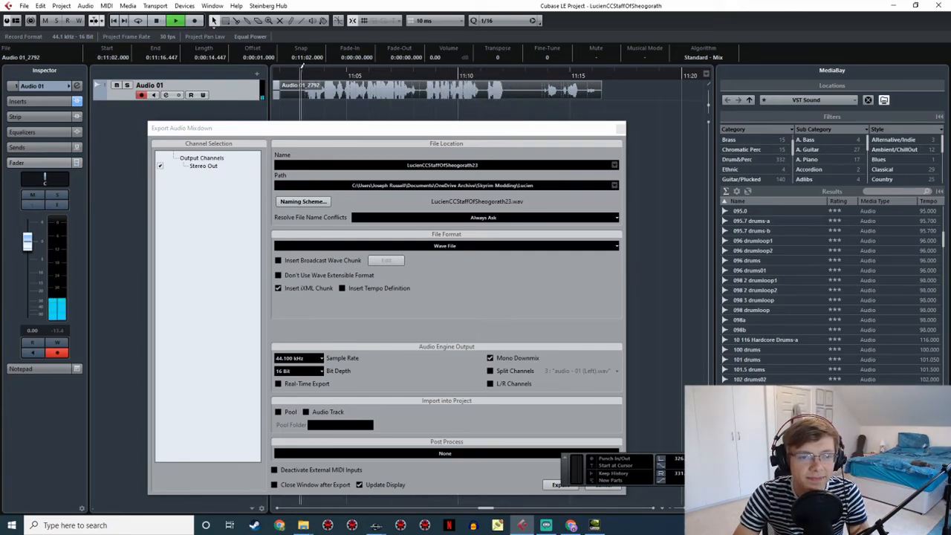
{"action": "left_click_drag", "start_coordinate": [301, 72], "coordinate": [507, 90]}
{"action": "left_click", "coordinate": [302, 76]}
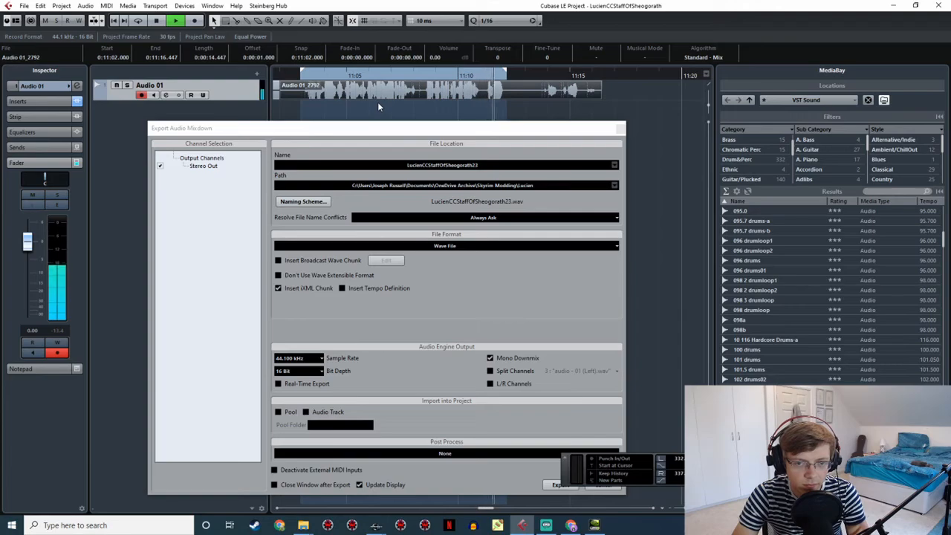
{"action": "left_click", "coordinate": [486, 165]}
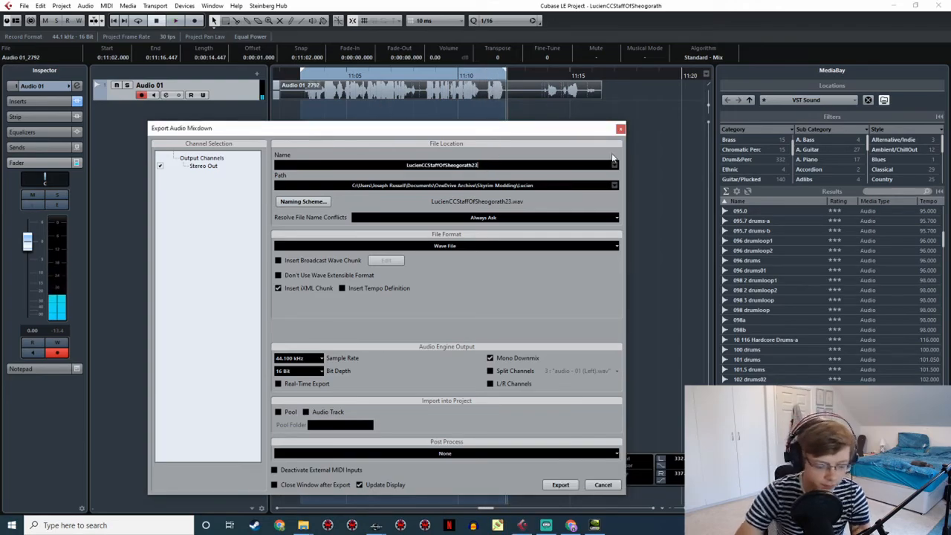
{"action": "left_click", "coordinate": [560, 485]}
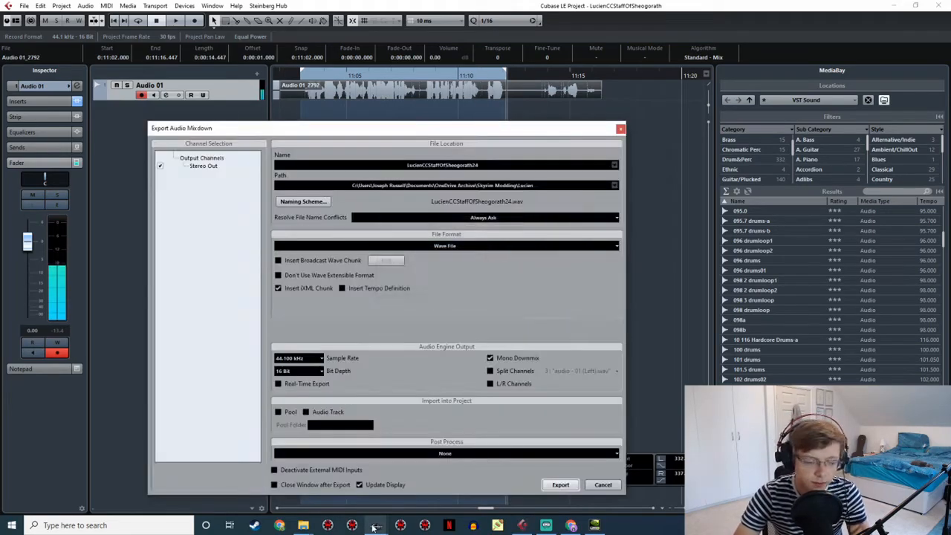
Copy LucienCCStaffOfSheogorath24.wav into the JRLucienVoice folder and rename it to the response's Creation Kit voice filename, JRLucienCC_JRLucienCCStaff_00000813_1
{"action": "mouse_move", "coordinate": [375, 525]}
{"action": "left_click", "coordinate": [419, 485]}
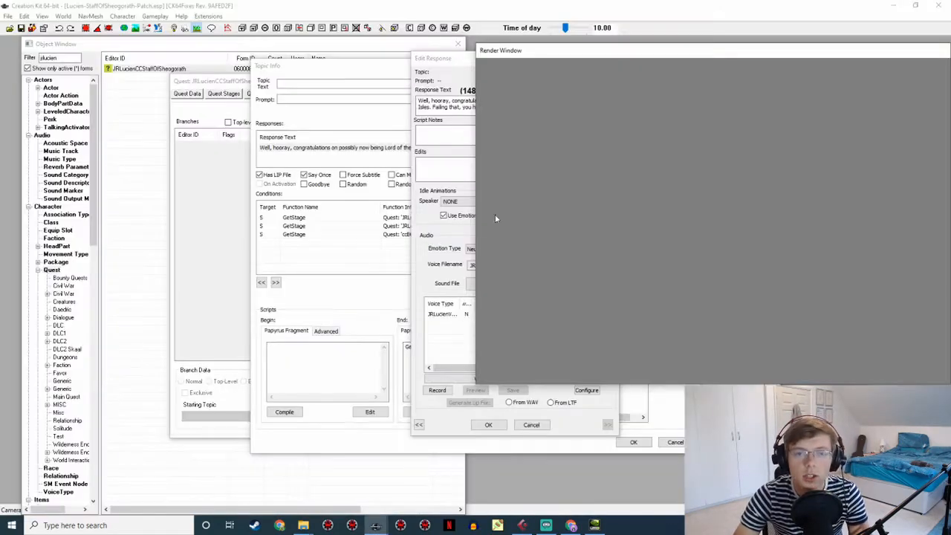
{"action": "left_click", "coordinate": [440, 81]}
{"action": "left_click", "coordinate": [497, 107]}
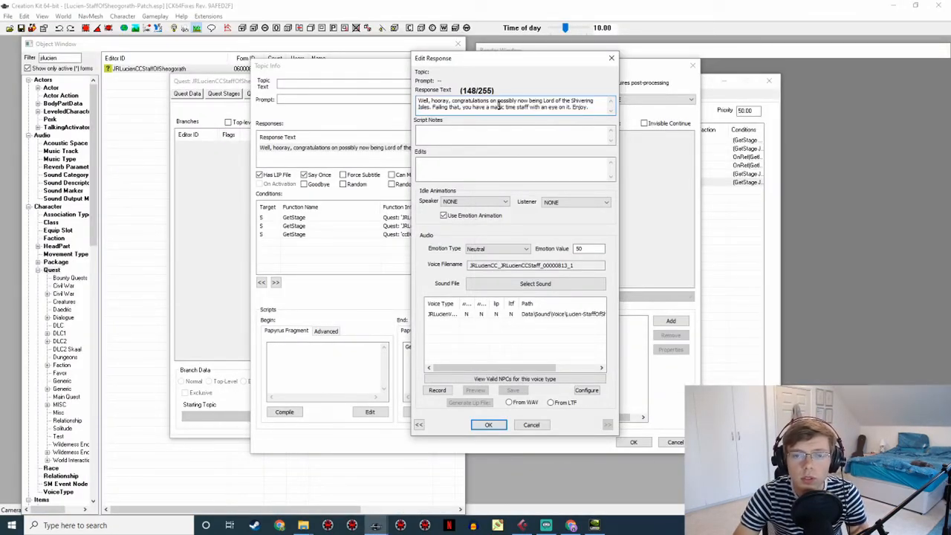
{"action": "double_click", "coordinate": [577, 266]}
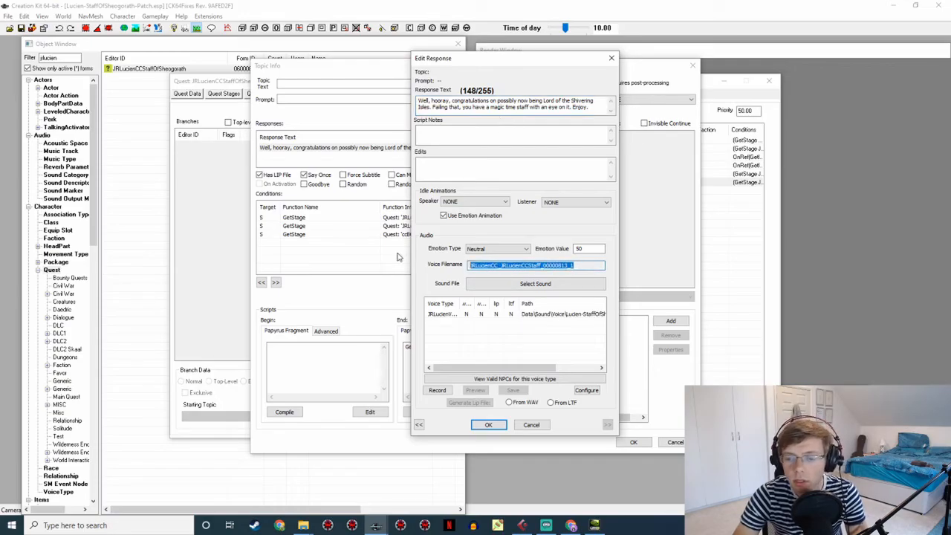
{"action": "key", "text": "alt+Tab"}
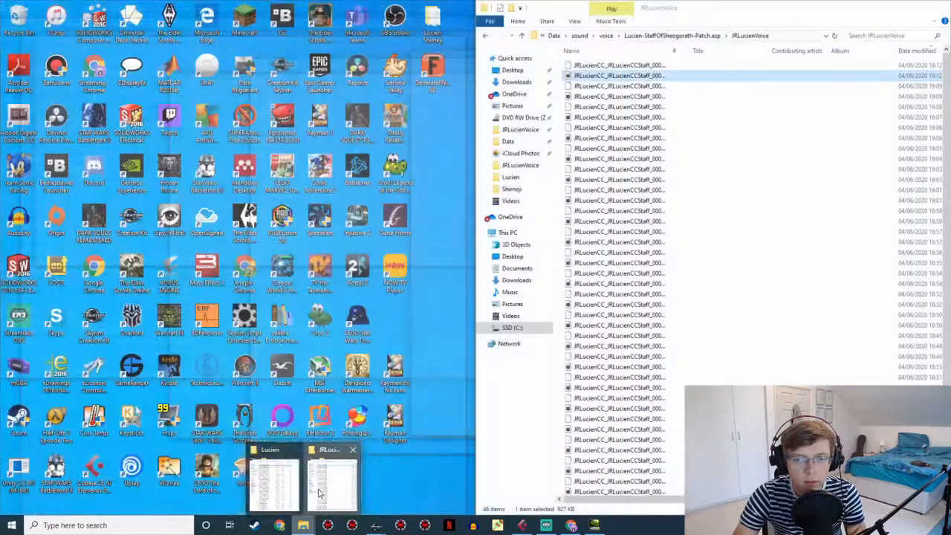
{"action": "left_click", "coordinate": [334, 476]}
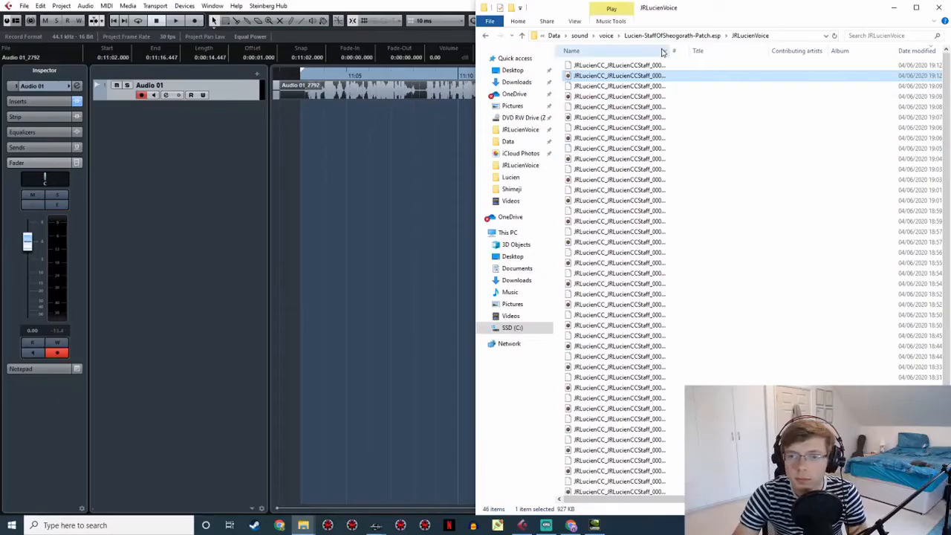
{"action": "mouse_move", "coordinate": [304, 524]}
{"action": "left_click", "coordinate": [275, 487]}
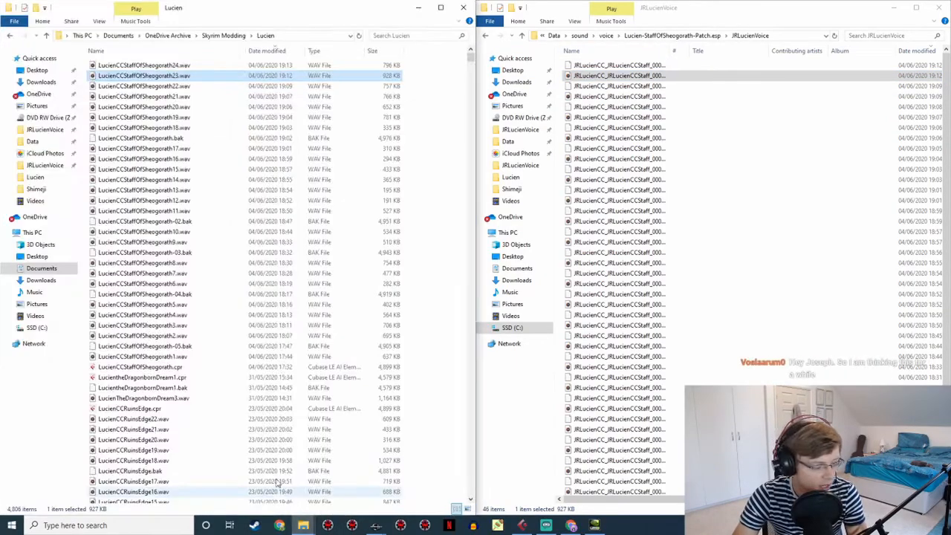
{"action": "left_click_drag", "start_coordinate": [172, 67], "coordinate": [718, 153]}
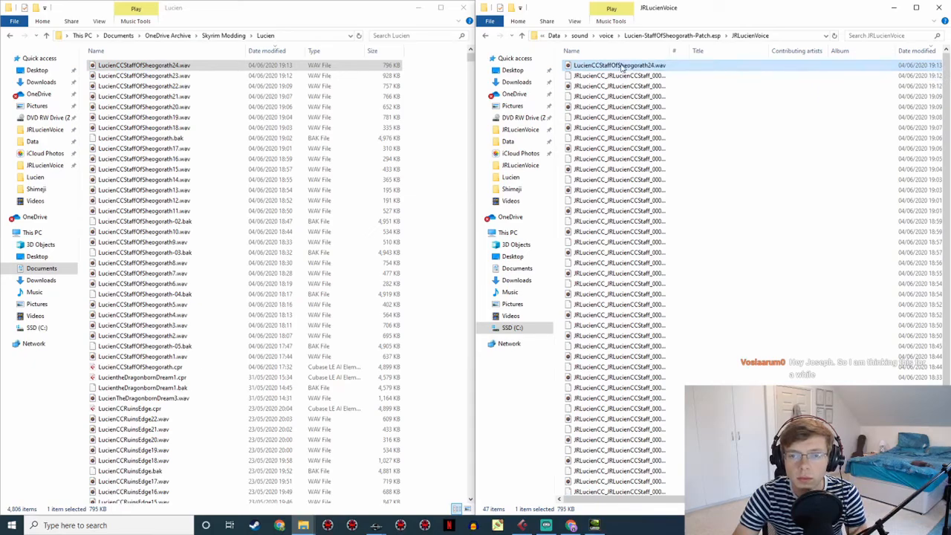
{"action": "key", "text": "F2"}
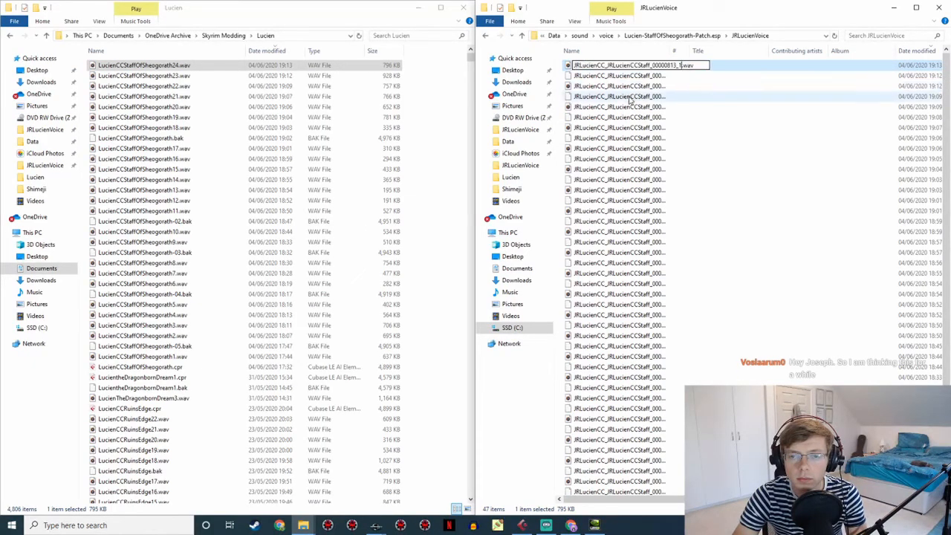
Reload the "Well, hooray, congratulations" response in Creation Kit, generate its lip file from the WAV, and confirm its topic info
{"action": "left_click", "coordinate": [375, 525]}
{"action": "left_click", "coordinate": [506, 425]}
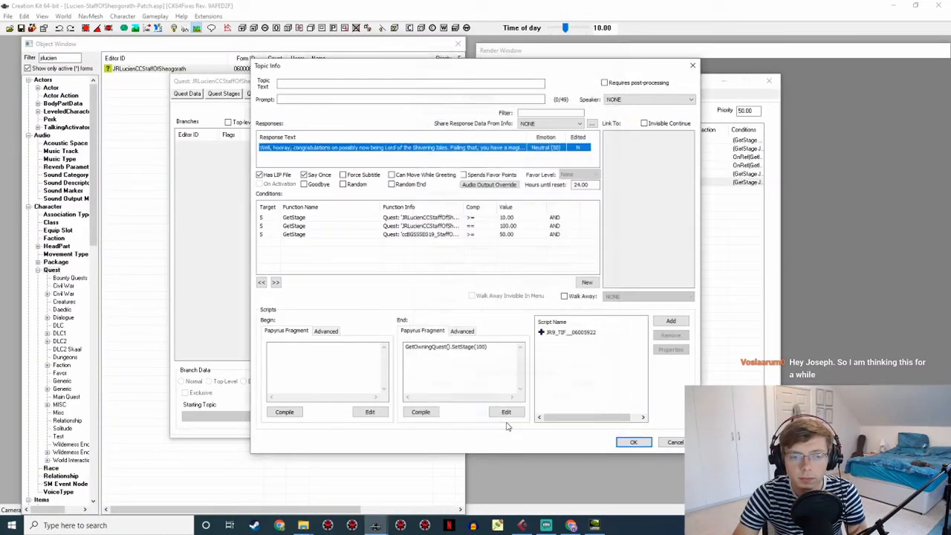
{"action": "double_click", "coordinate": [468, 148]}
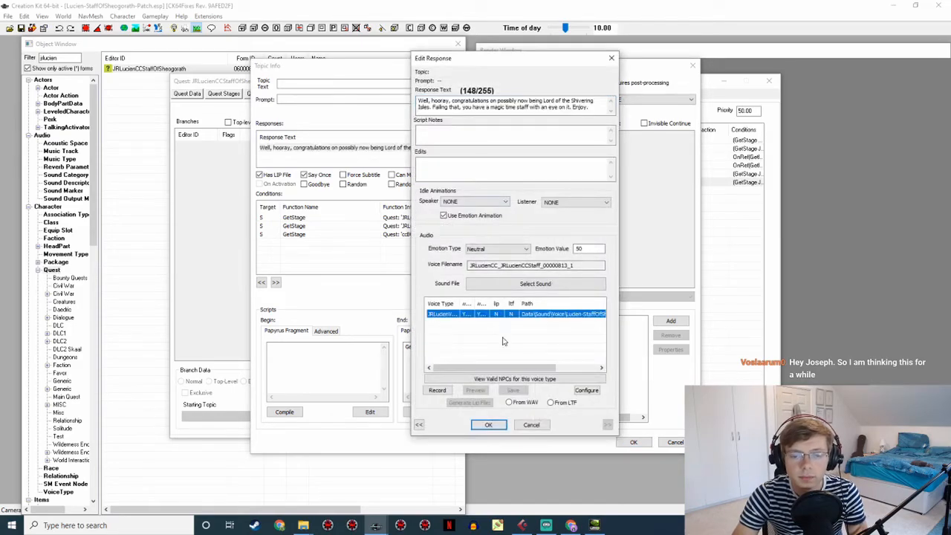
{"action": "left_click", "coordinate": [487, 426]}
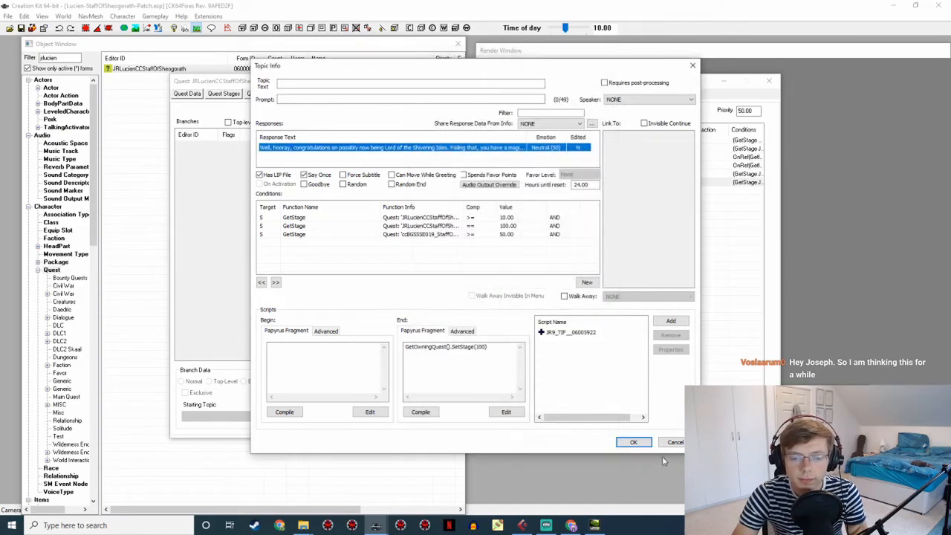
{"action": "left_click", "coordinate": [632, 443]}
Open the "Well here we go! Hit it with your fork!" response for reading and record its line in Cubase on Audio 01, starting at 11:18
{"action": "left_click", "coordinate": [318, 160]}
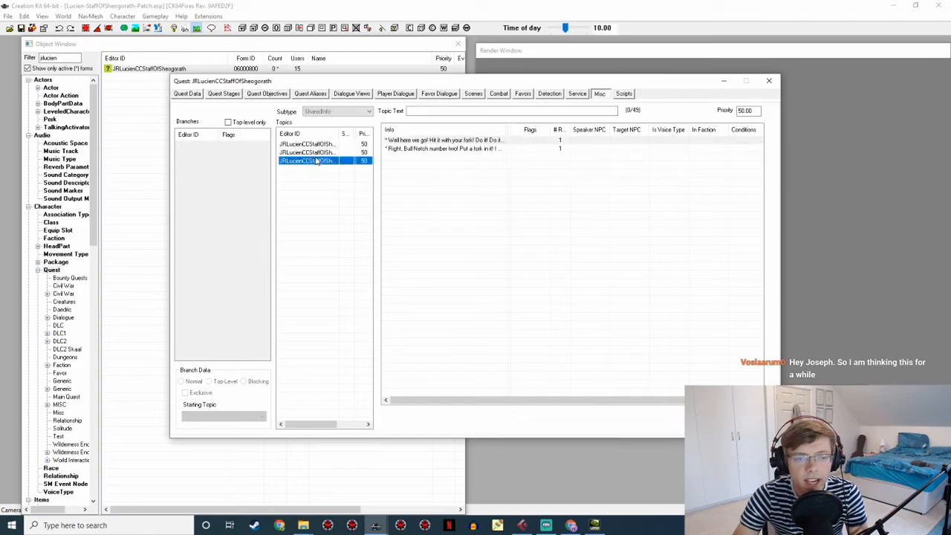
{"action": "double_click", "coordinate": [418, 140]}
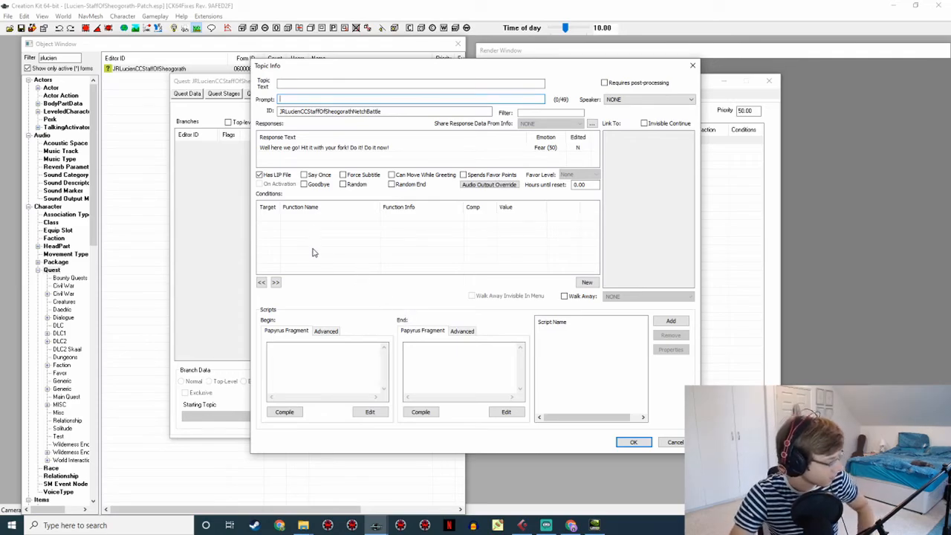
{"action": "double_click", "coordinate": [349, 148]}
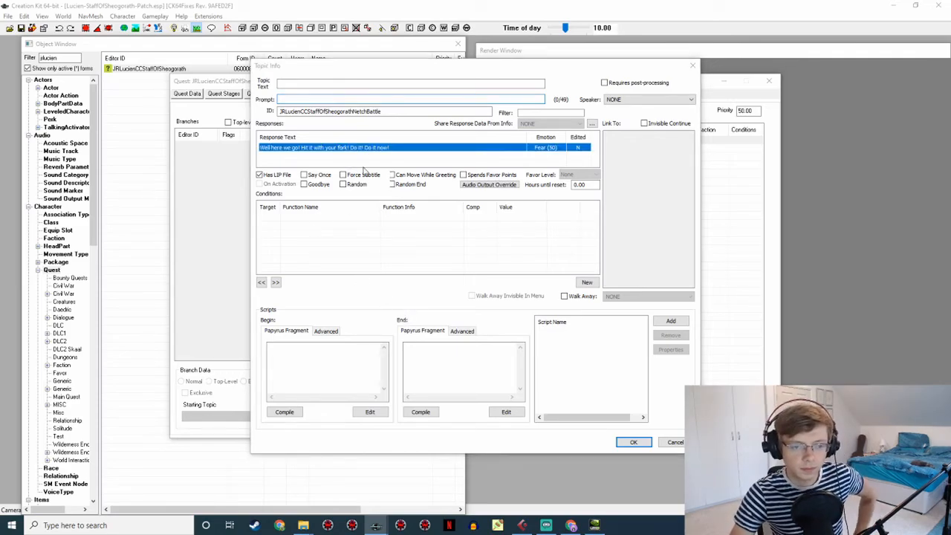
{"action": "key", "text": "alt+Tab"}
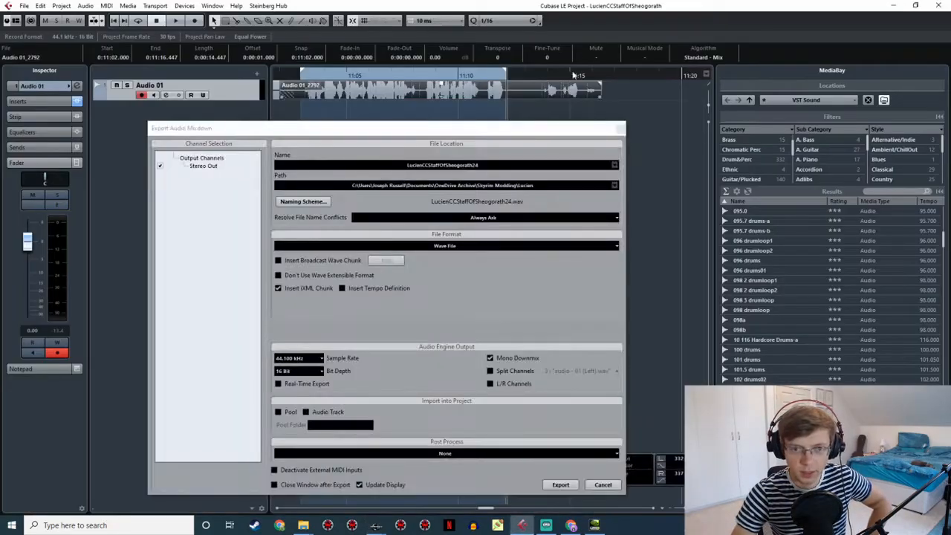
{"action": "left_click", "coordinate": [633, 76]}
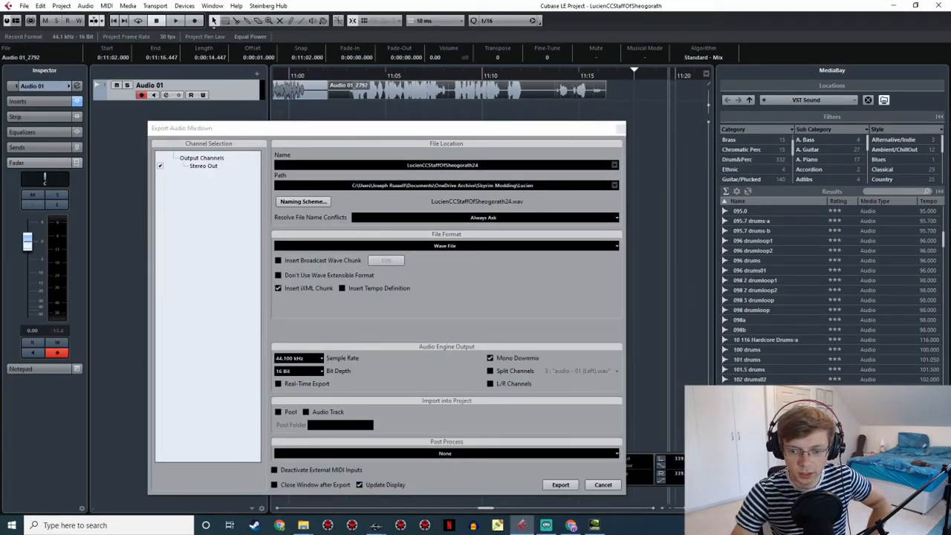
{"action": "left_click", "coordinate": [378, 526]}
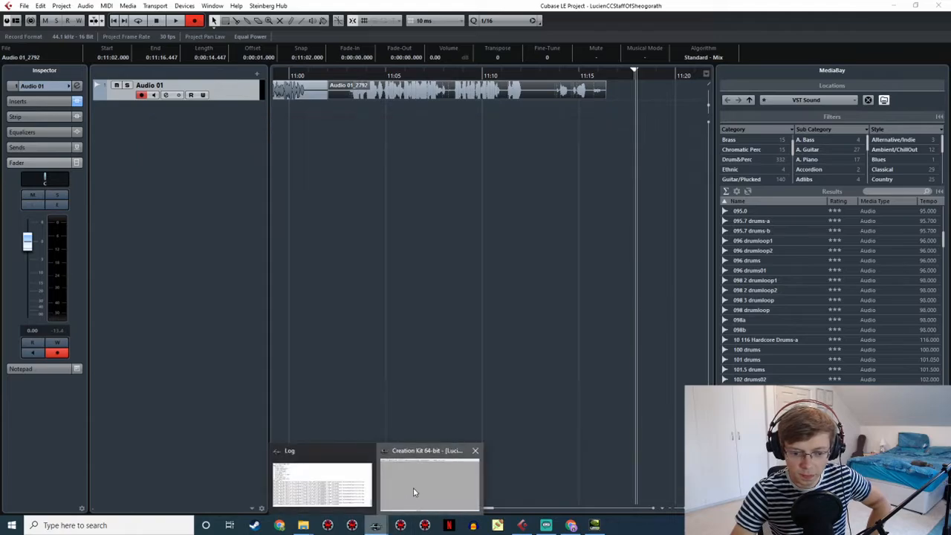
{"action": "left_click", "coordinate": [416, 492]}
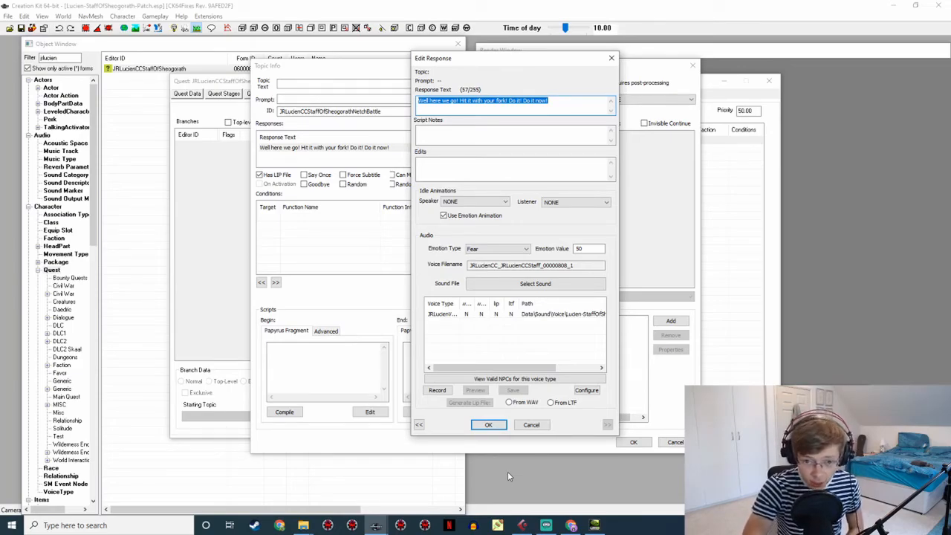
Play back the "Well here we go" take in Cubase and export its section from about 11:19 to 11:24 as LucienCCStaffOfSheogorath25
{"action": "left_click", "coordinate": [522, 525]}
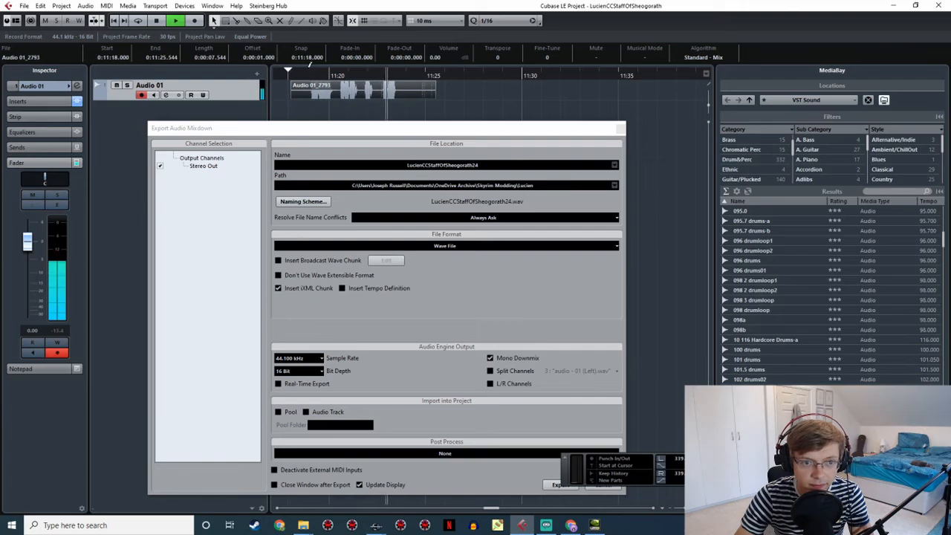
{"action": "left_click_drag", "start_coordinate": [308, 69], "coordinate": [400, 71]}
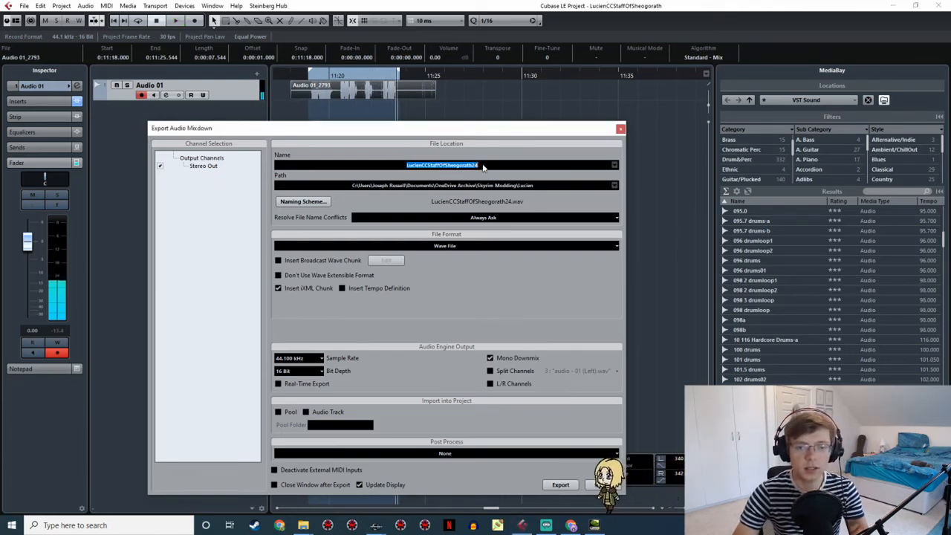
{"action": "key", "text": "BackSpace"}
{"action": "type", "text": "5"}
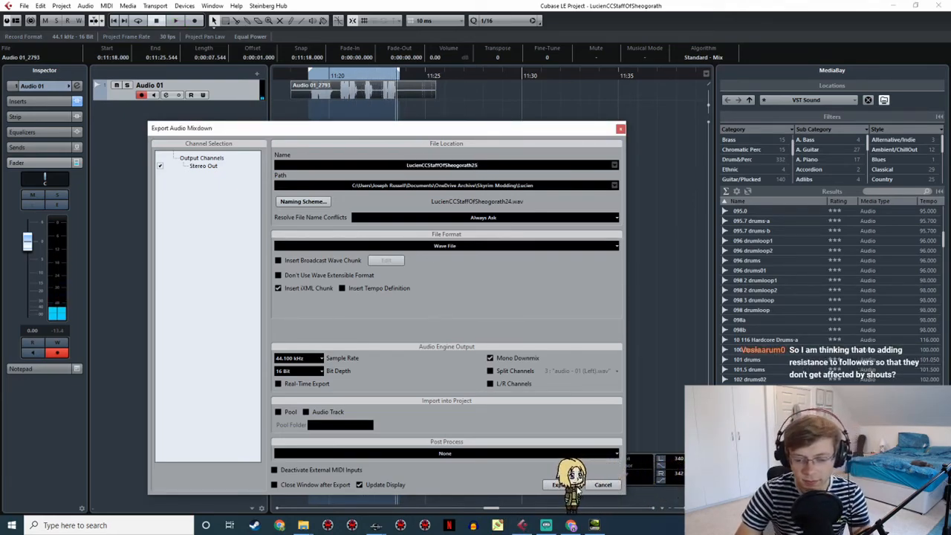
{"action": "left_click", "coordinate": [560, 485]}
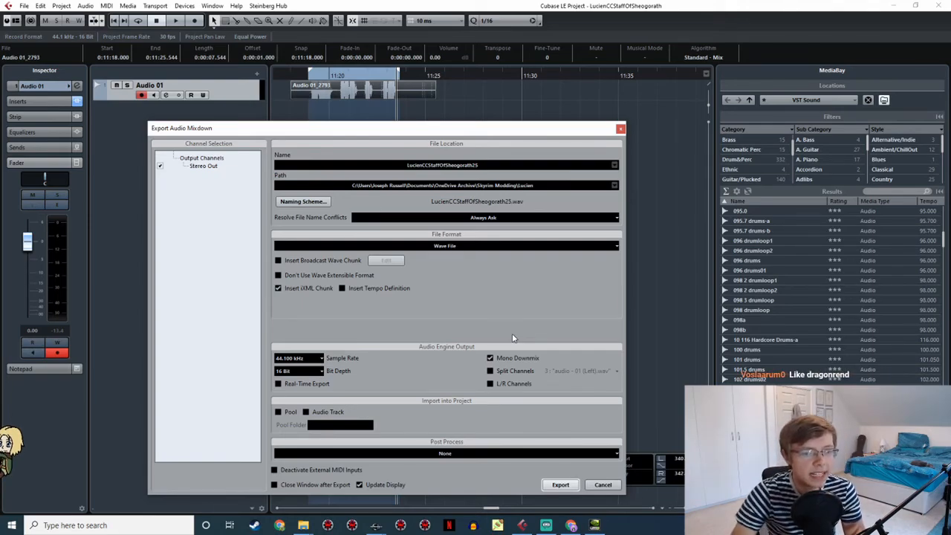
Copy LucienCCStaffOfSheogorath25.wav from the Lucien folder into the JRLucienVoice folder
{"action": "left_click", "coordinate": [303, 524]}
{"action": "left_click", "coordinate": [275, 493]}
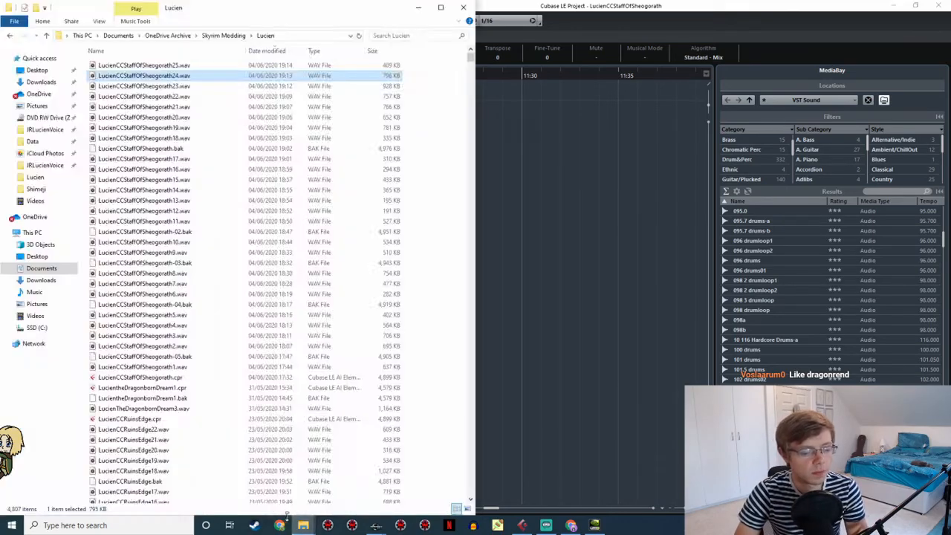
{"action": "left_click", "coordinate": [303, 524]}
{"action": "mouse_move", "coordinate": [345, 496]}
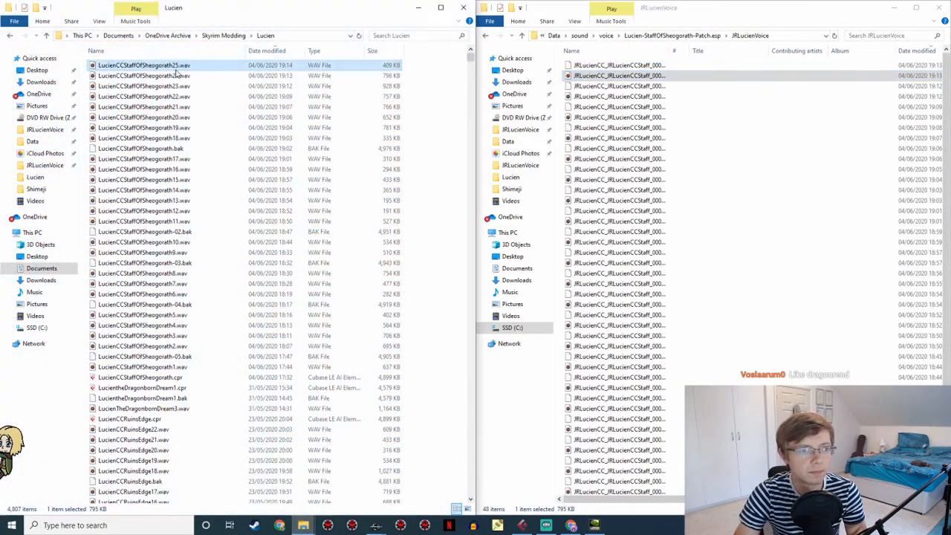
{"action": "left_click_drag", "start_coordinate": [491, 120], "coordinate": [646, 126], "text": "ctrl"}
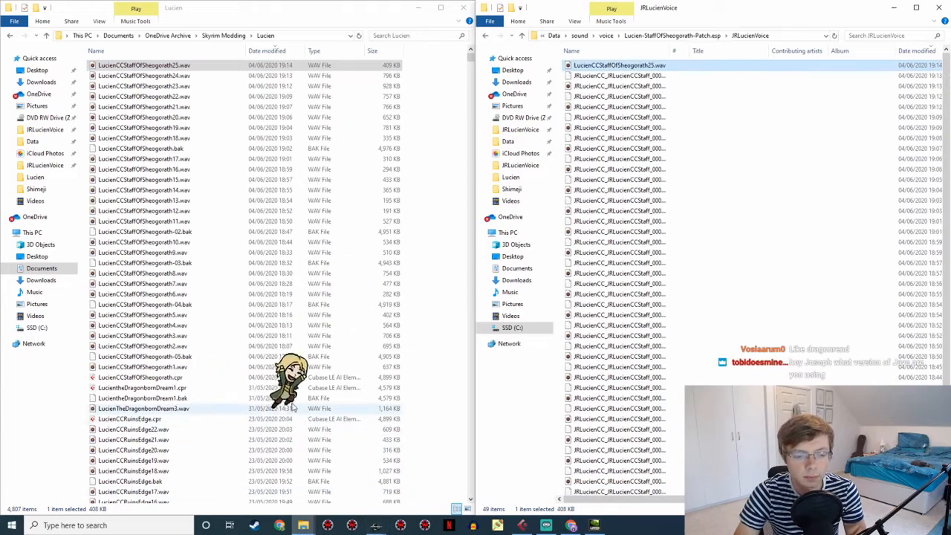
{"action": "left_click", "coordinate": [45, 397]}
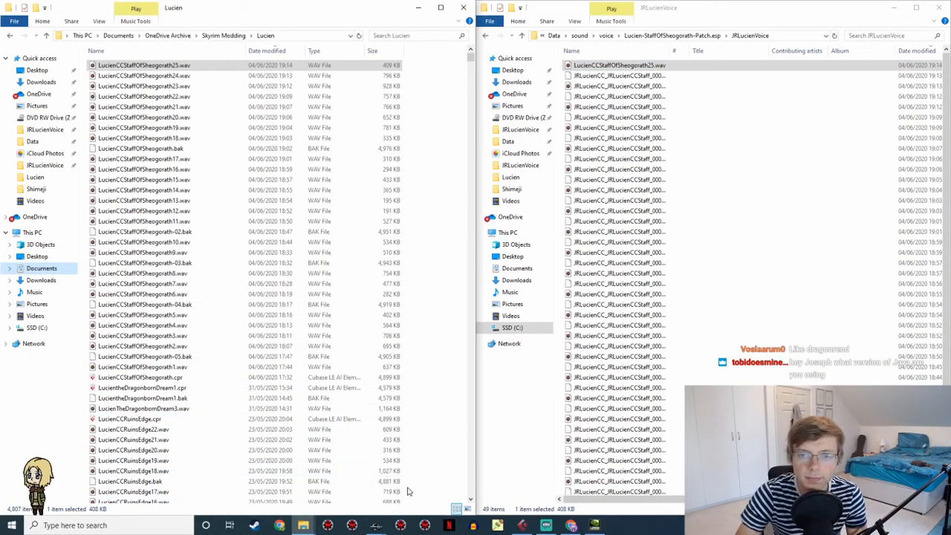
Rename the copied WAV to the "Well here we go" response's Creation Kit voice filename, JRLucienCC_JRLucienCCStaff_00000808_1
{"action": "left_click", "coordinate": [376, 525]}
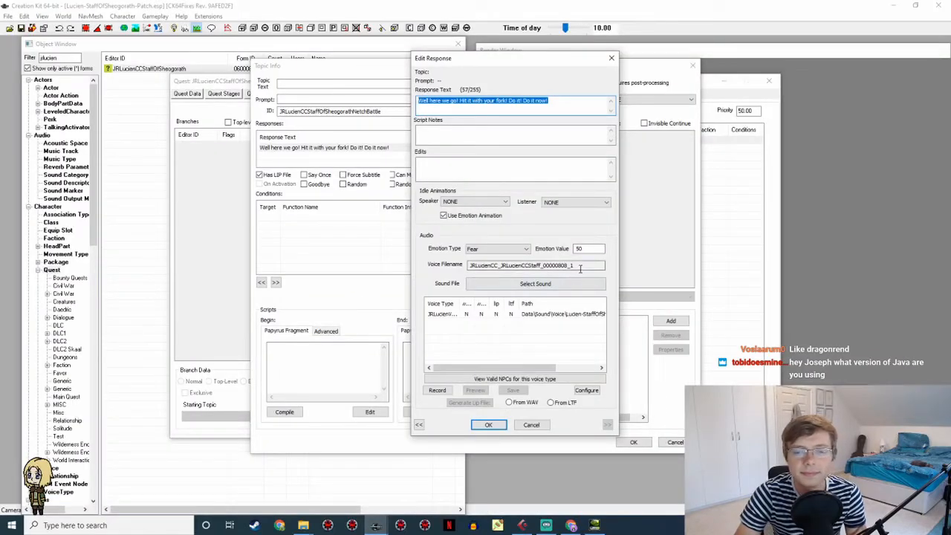
{"action": "left_click_drag", "start_coordinate": [581, 265], "coordinate": [392, 271]}
{"action": "key", "text": "ctrl+c"}
{"action": "key", "text": "alt+Tab"}
{"action": "key", "text": "alt+Tab"}
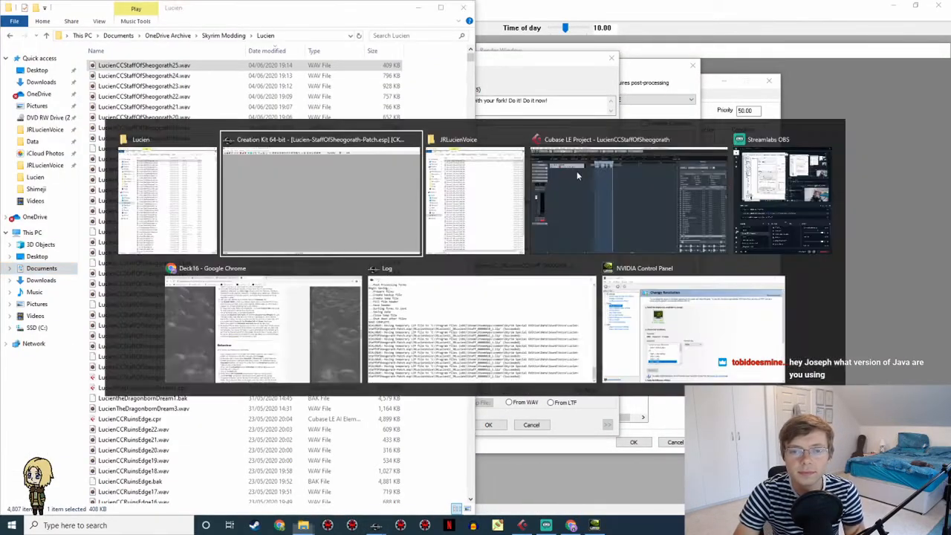
{"action": "key", "text": "alt+Tab"}
{"action": "key", "text": "F2"}
{"action": "key", "text": "ctrl+v"}
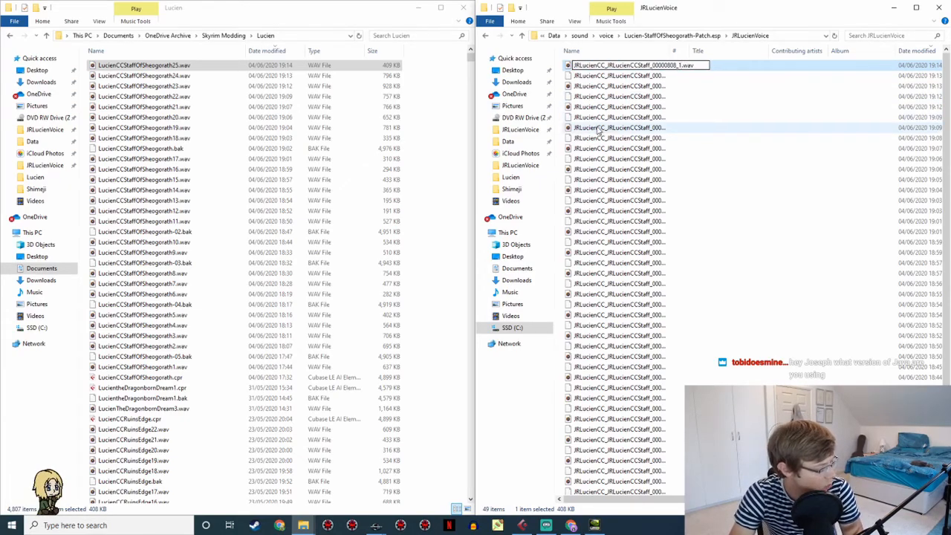
{"action": "left_click", "coordinate": [645, 96]}
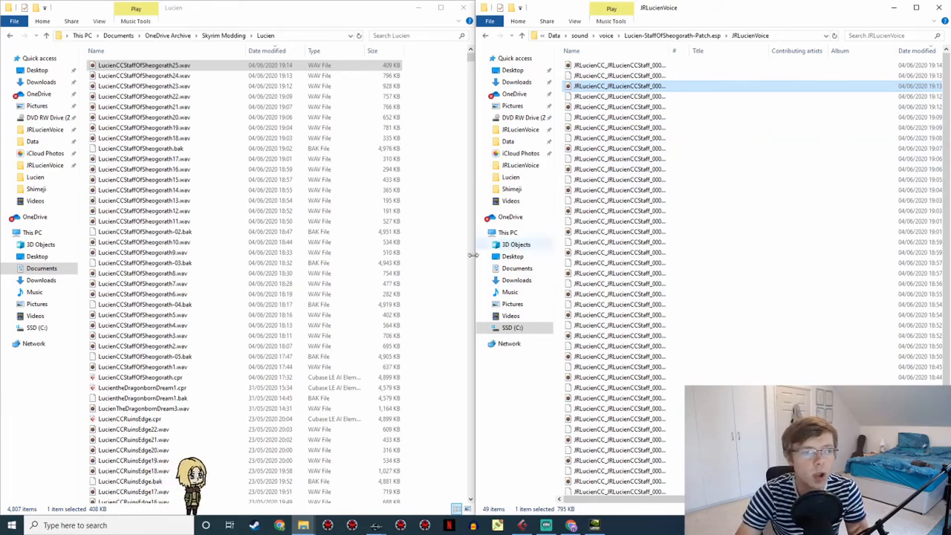
Reload the "Well here we go" response in Creation Kit, generate its lip file from the WAV, and confirm its topic info
{"action": "left_click", "coordinate": [421, 487]}
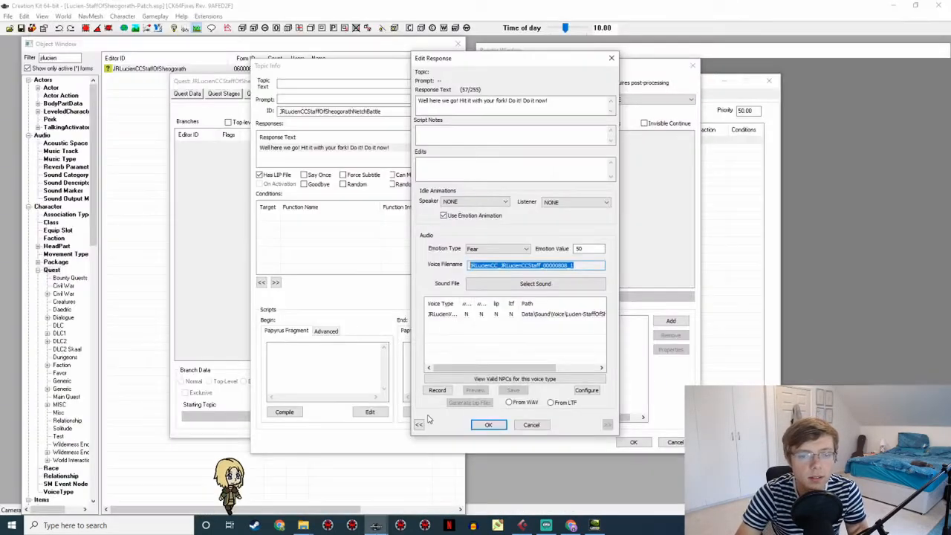
{"action": "left_click", "coordinate": [488, 424]}
{"action": "double_click", "coordinate": [387, 146]}
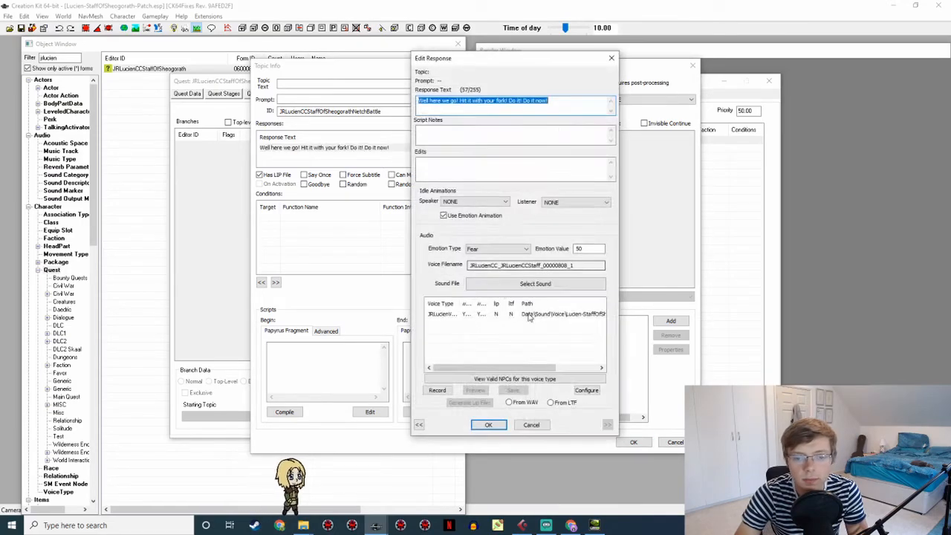
{"action": "left_click", "coordinate": [488, 424]}
{"action": "left_click", "coordinate": [634, 443]}
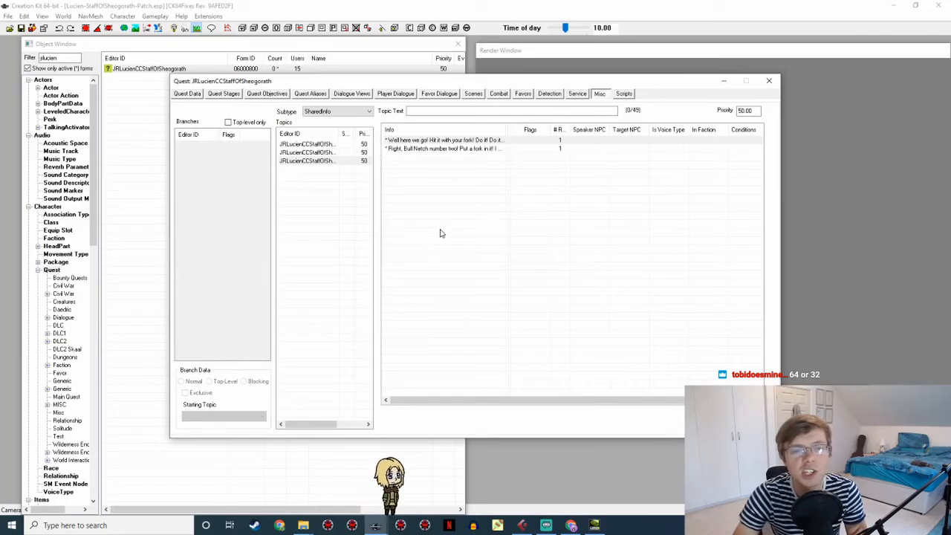
Open the "Right, Bull Netch number two!" response, select its voice filename, and record its line in Cubase on Audio 01, starting at 11:34
{"action": "left_click", "coordinate": [448, 149]}
{"action": "double_click", "coordinate": [448, 148]}
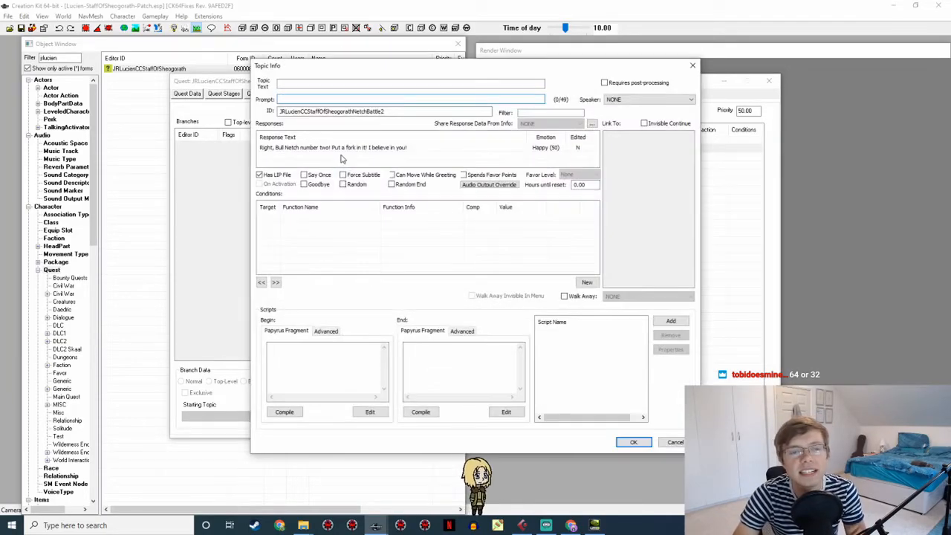
{"action": "double_click", "coordinate": [340, 147]}
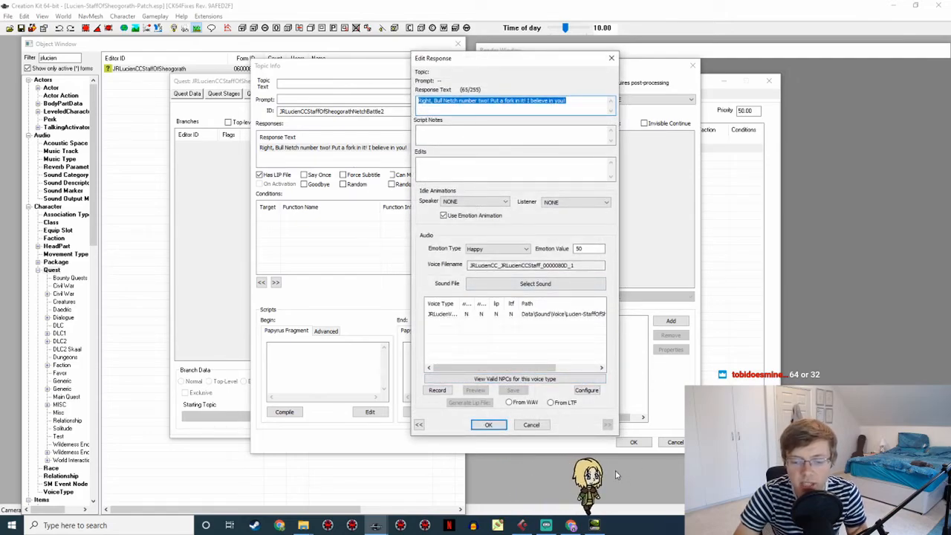
{"action": "left_click_drag", "start_coordinate": [574, 265], "coordinate": [457, 267]}
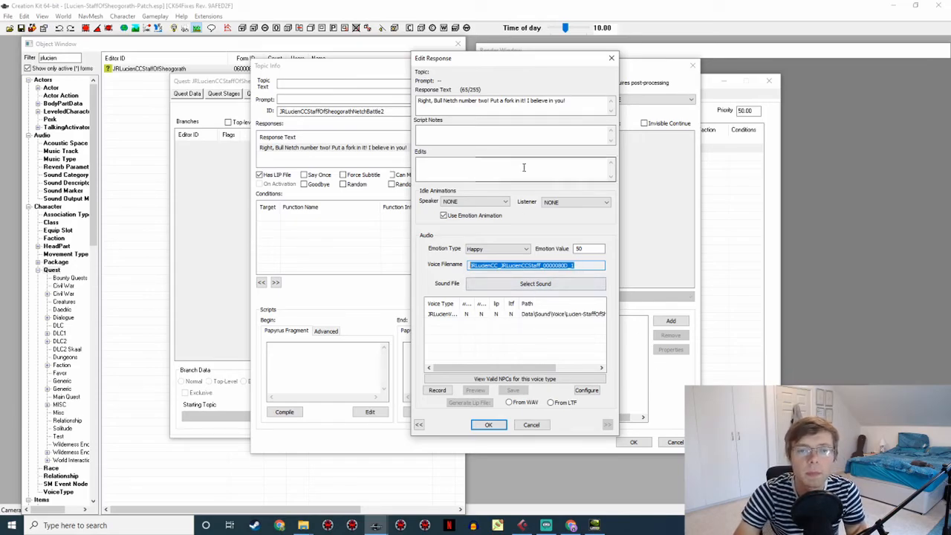
{"action": "left_click", "coordinate": [524, 525]}
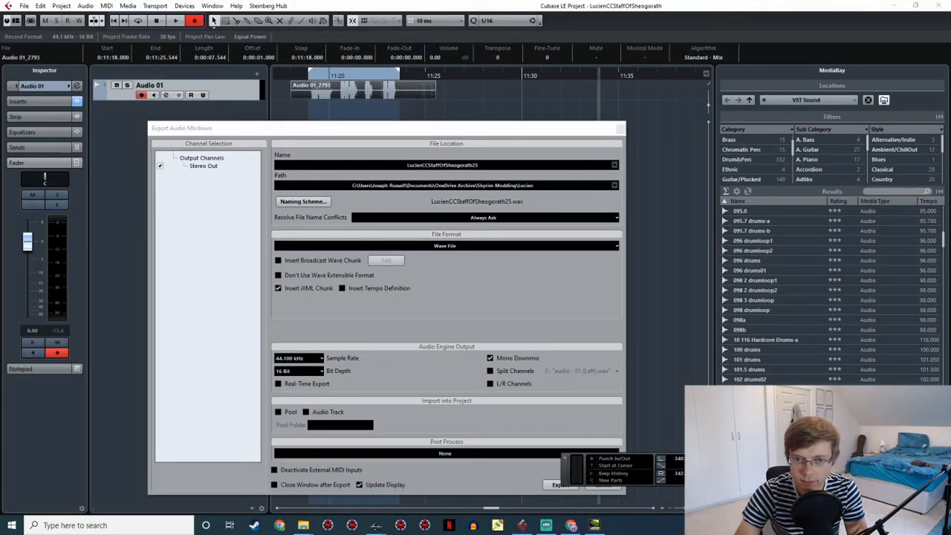
{"action": "left_click", "coordinate": [376, 524]}
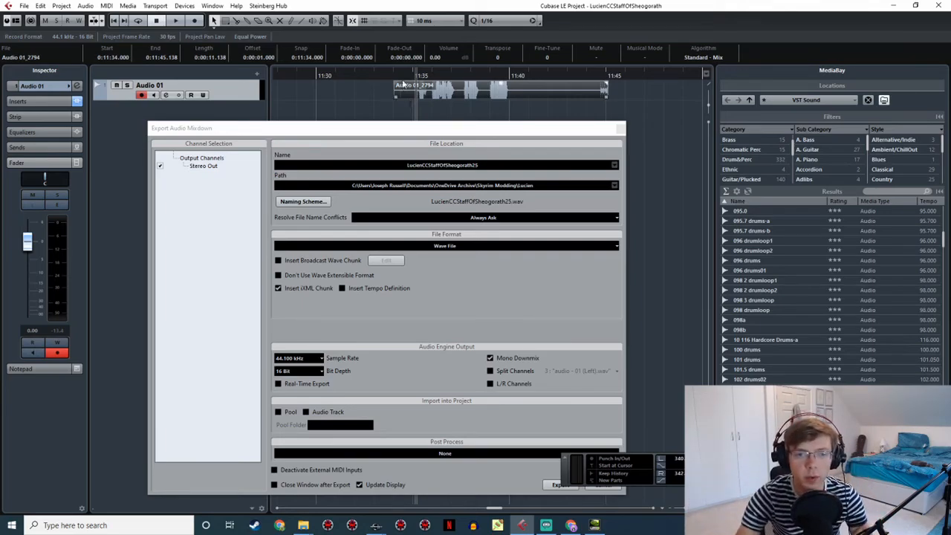
Play back the "Bull Netch number two" take and export its section from about 11:35 to 11:40 as LucienCCStaffOfSheogorath26
{"action": "left_click", "coordinate": [417, 78]}
{"action": "key", "text": "space"}
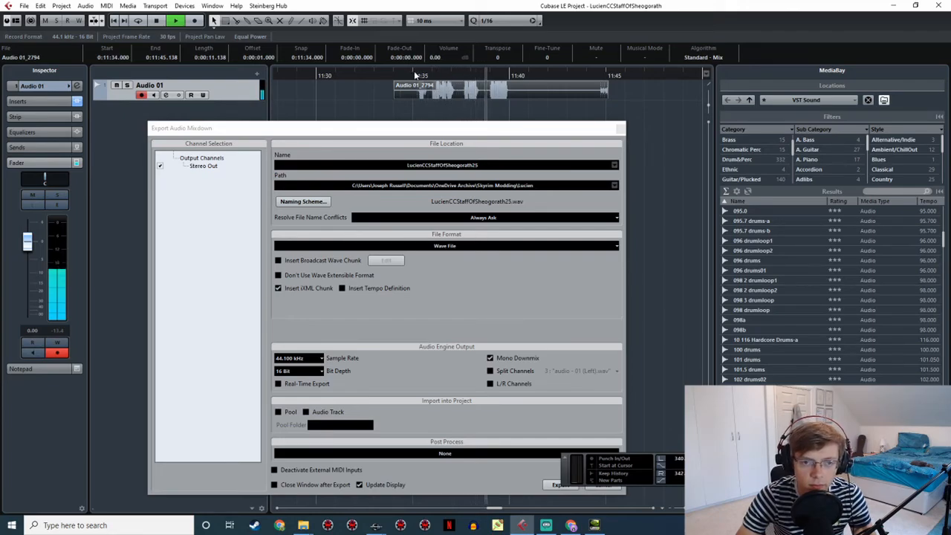
{"action": "left_click", "coordinate": [414, 77]}
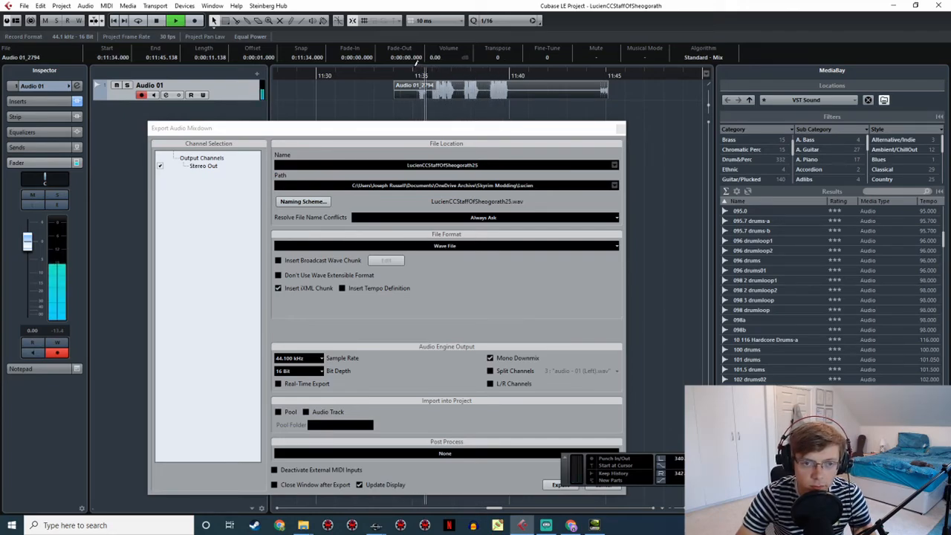
{"action": "left_click_drag", "start_coordinate": [415, 72], "coordinate": [510, 77]}
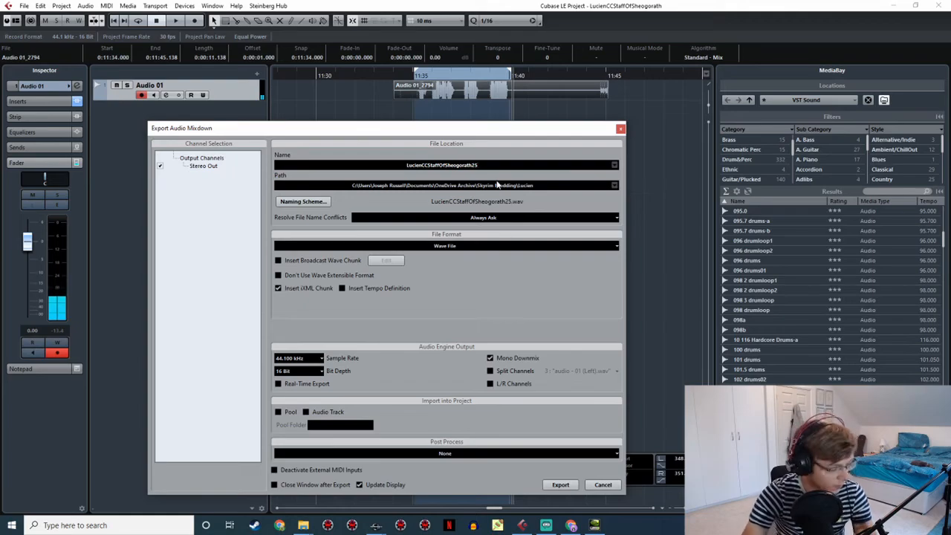
{"action": "left_click", "coordinate": [566, 484]}
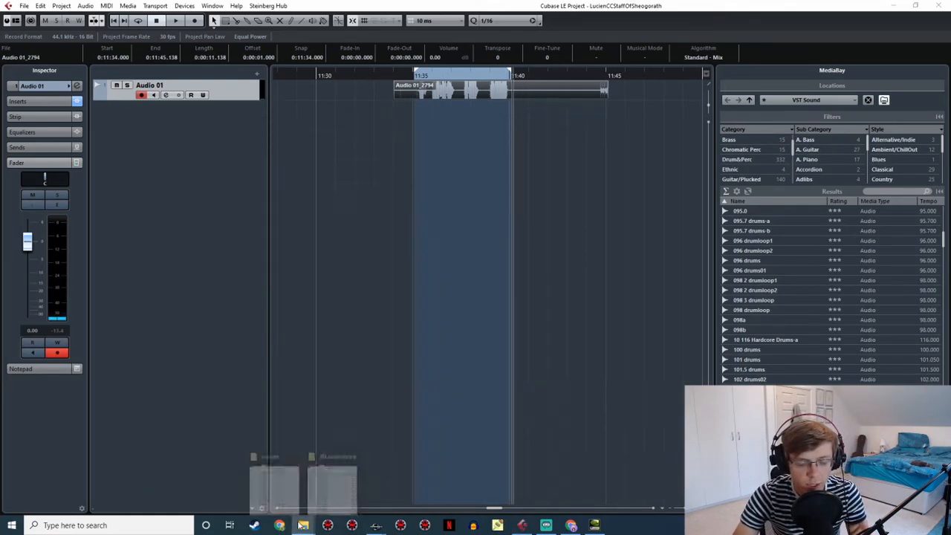
Copy LucienCCStaffOfSheogorath26.wav from the Lucien folder into the JRLucienVoice folder of the Staff of Sheogorath patch
{"action": "left_click", "coordinate": [303, 525]}
{"action": "left_click", "coordinate": [304, 528]}
{"action": "left_click", "coordinate": [339, 498]}
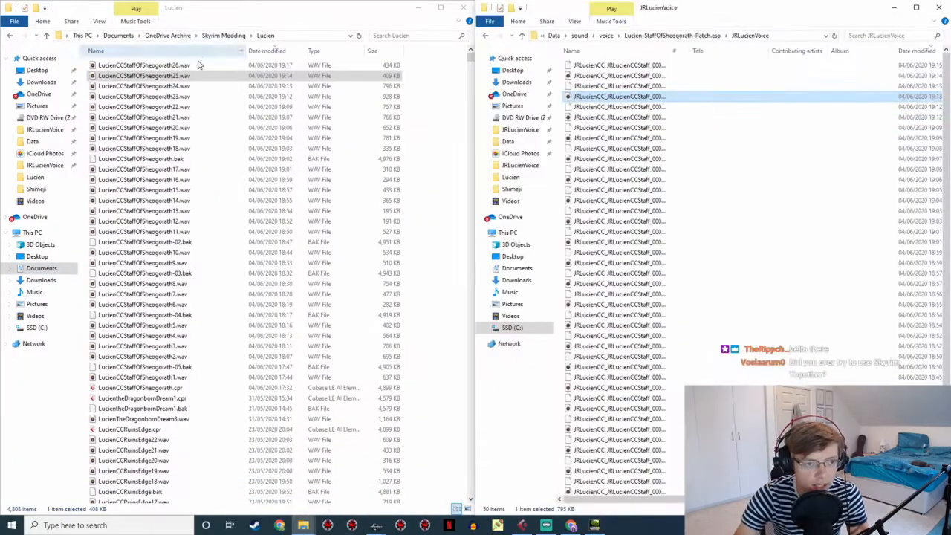
{"action": "left_click", "coordinate": [183, 66]}
{"action": "key", "text": "alt+Tab"}
{"action": "key", "text": "ctrl+v"}
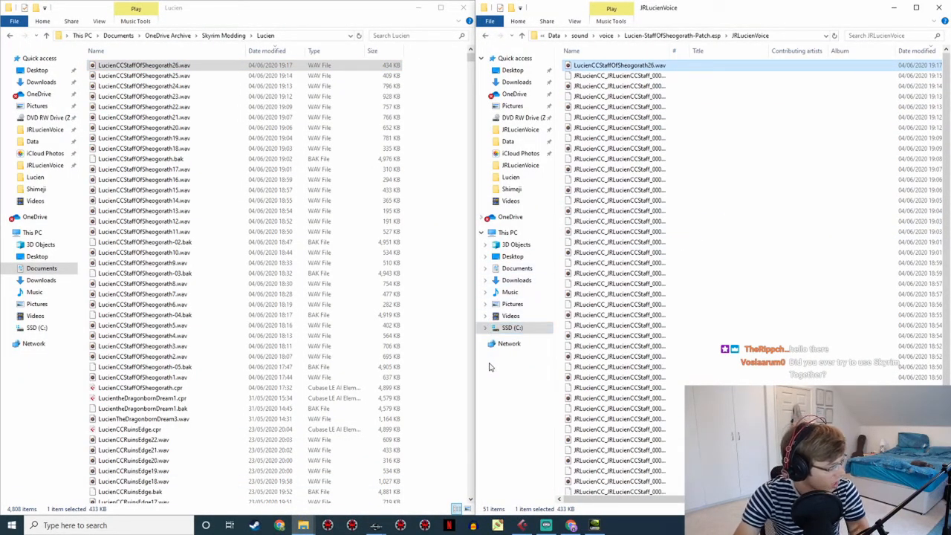
Rename the copied WAV to the "Right, Bull Netch number two!" response's Creation Kit voice filename, JRLucienCC_JRLucienCCStaff_0000080D_1
{"action": "left_click", "coordinate": [376, 525]}
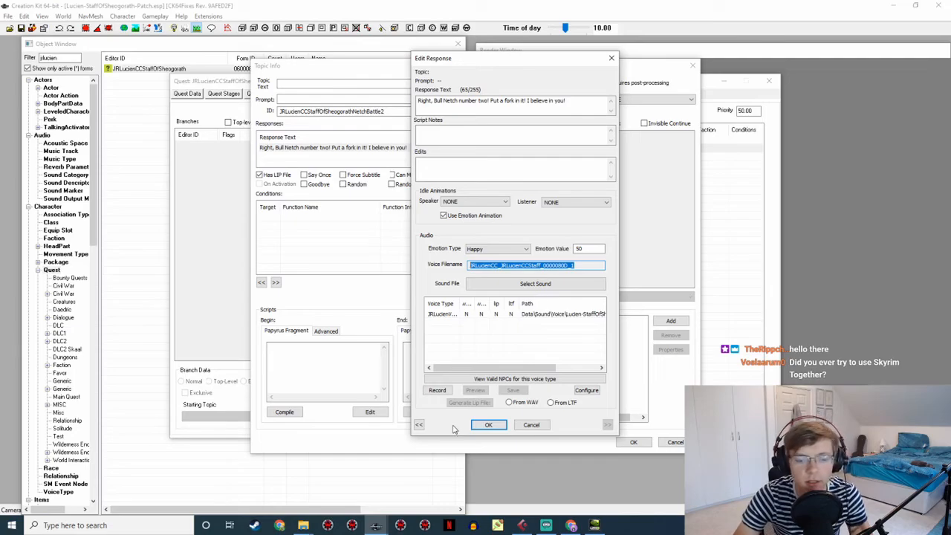
{"action": "mouse_move", "coordinate": [305, 528]}
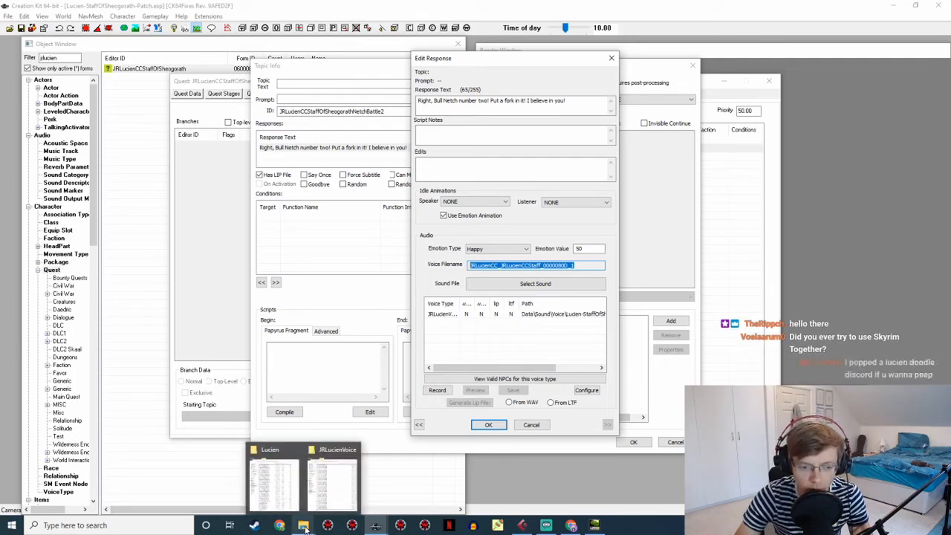
{"action": "left_click", "coordinate": [280, 483]}
{"action": "left_click", "coordinate": [304, 526]}
{"action": "left_click", "coordinate": [338, 483]}
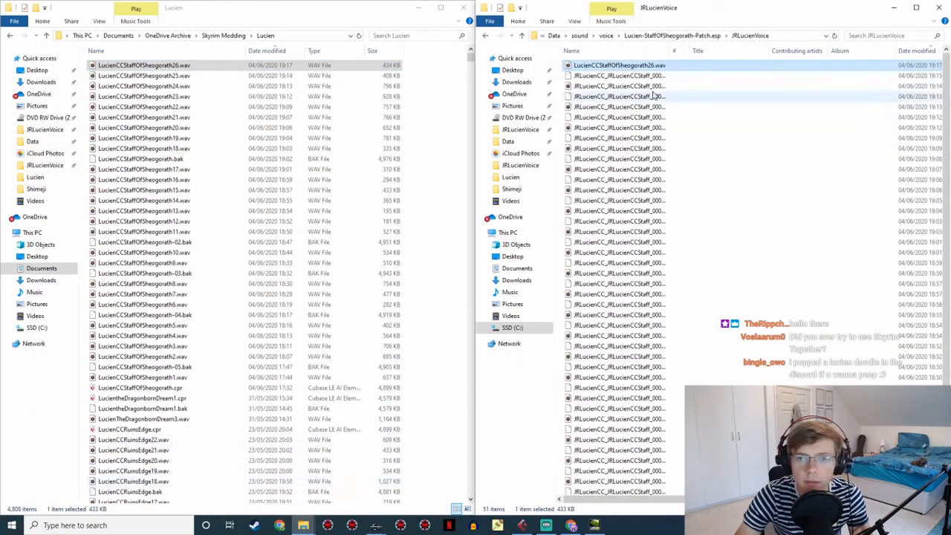
{"action": "left_click", "coordinate": [377, 526]}
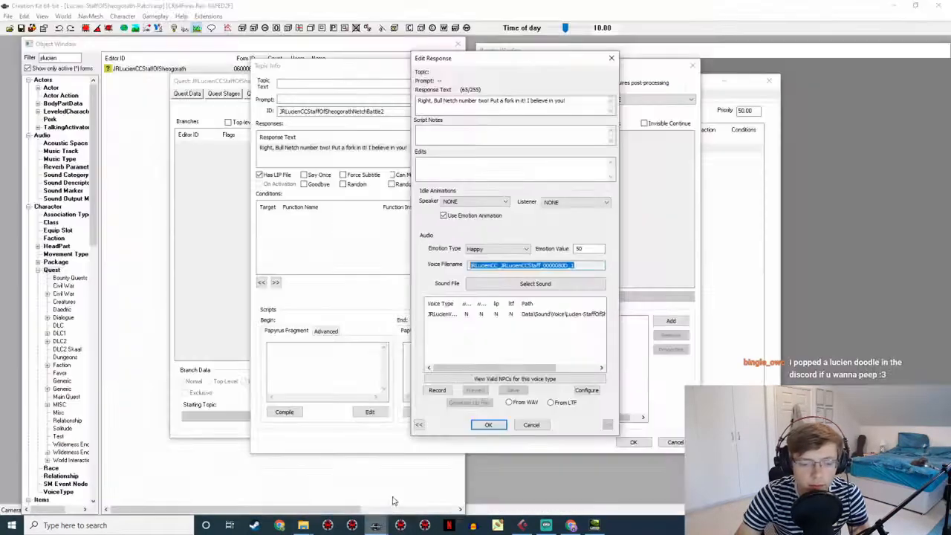
{"action": "key", "text": "alt+Tab"}
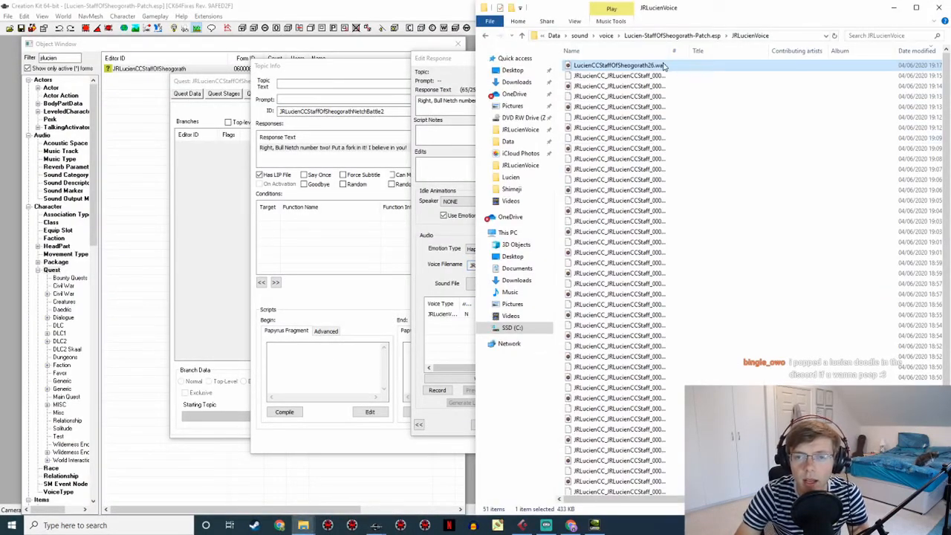
{"action": "key", "text": "F2"}
{"action": "type", "text": "JRLucienCC_JRLucienCCStaff_0000080D_1"}
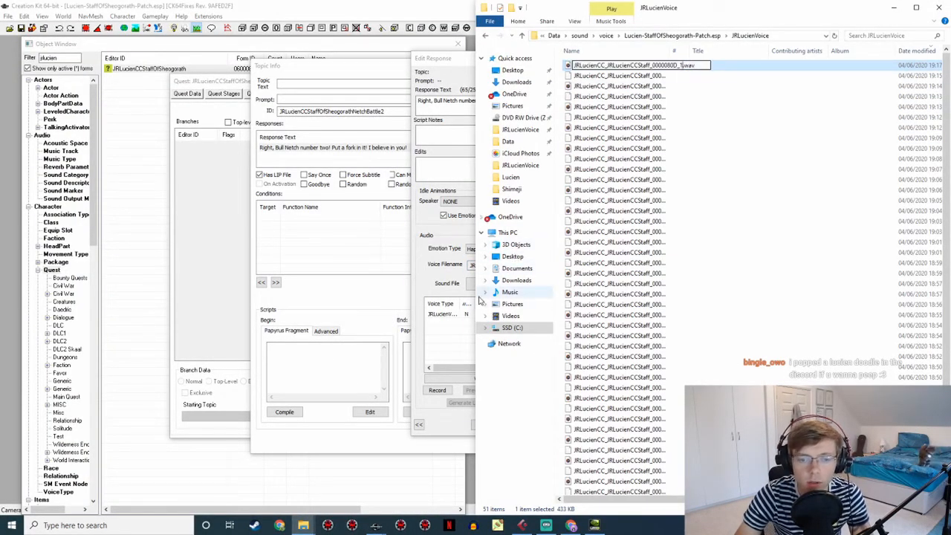
Reload the "Right, Bull Netch number two!" response in Creation Kit and generate its lip file from the WAV
{"action": "left_click", "coordinate": [467, 437]}
{"action": "left_click", "coordinate": [483, 425]}
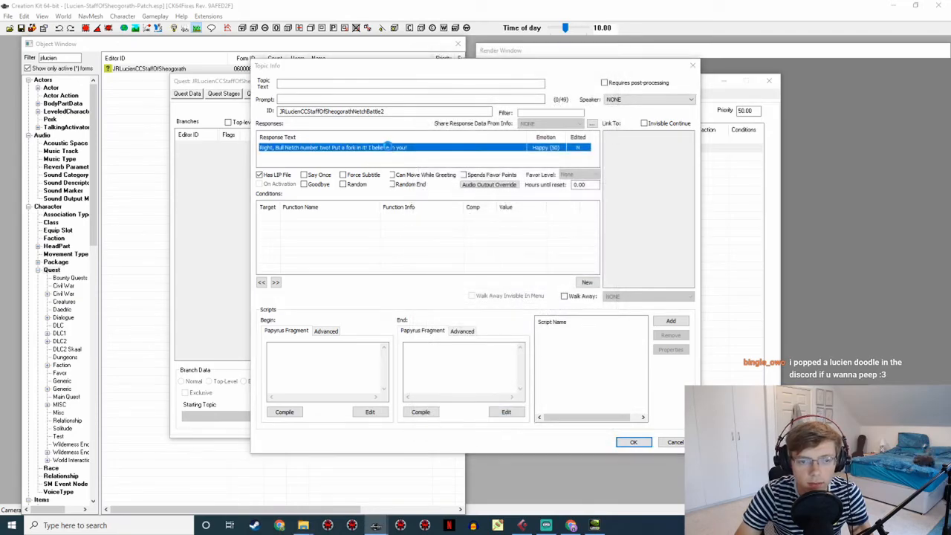
{"action": "double_click", "coordinate": [391, 152]}
{"action": "left_click", "coordinate": [455, 316]}
{"action": "left_click", "coordinate": [527, 404]}
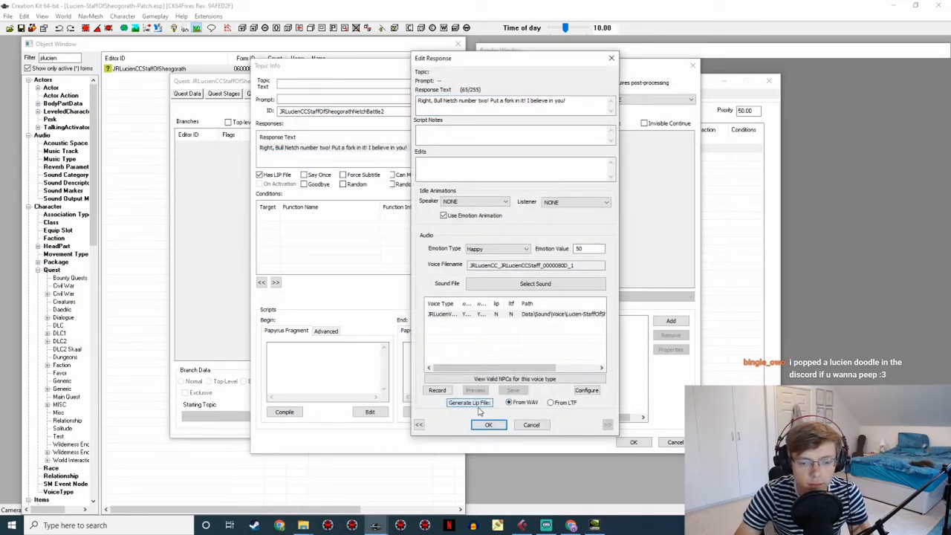
{"action": "left_click", "coordinate": [479, 406]}
{"action": "left_click", "coordinate": [489, 426]}
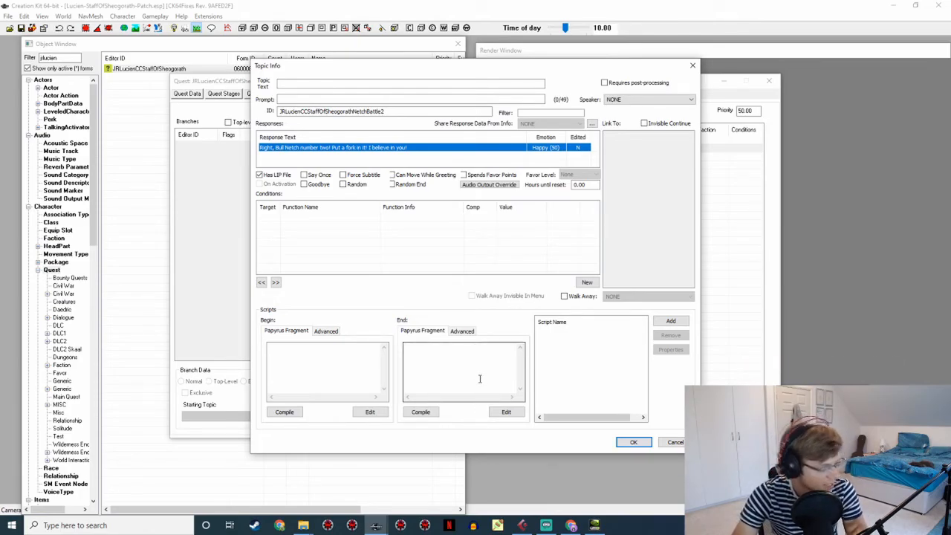
Launch Discord by searching for it in Windows
{"action": "left_click", "coordinate": [81, 526]}
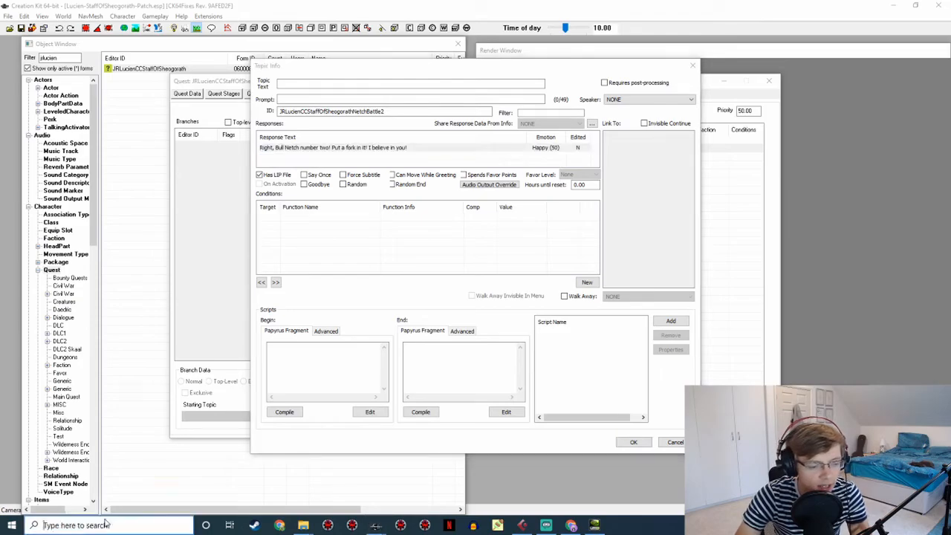
{"action": "type", "text": "discord"}
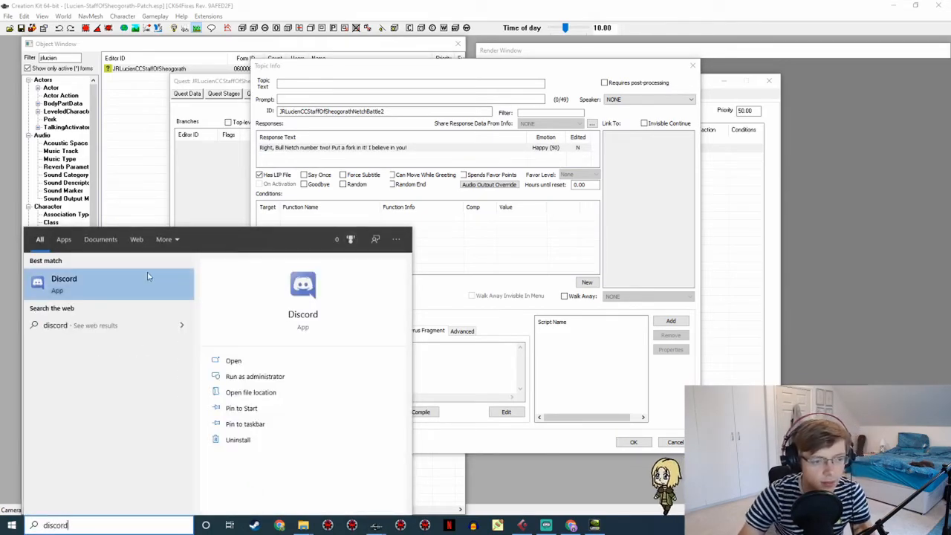
{"action": "left_click", "coordinate": [117, 290]}
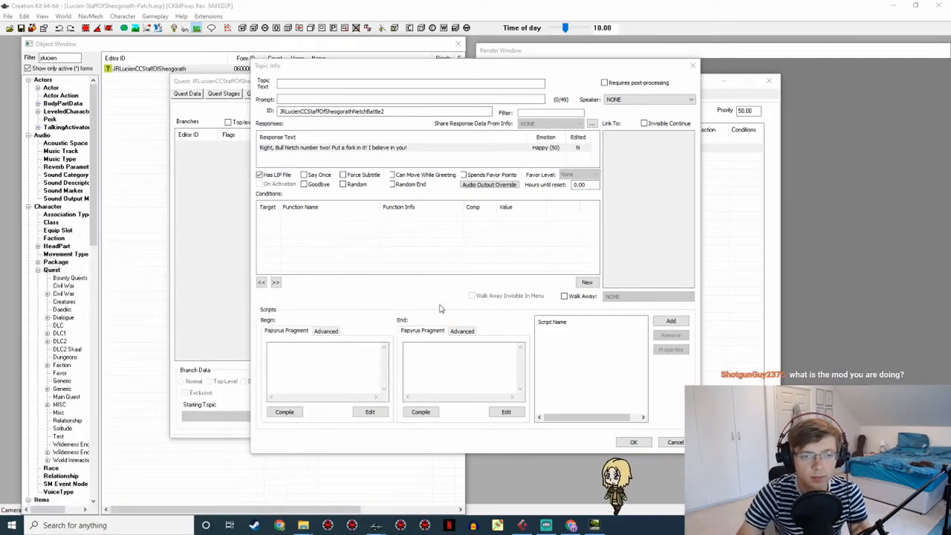
Reopen and confirm the "Right, Bull Netch number two!" response, and accept its topic info
{"action": "double_click", "coordinate": [438, 148]}
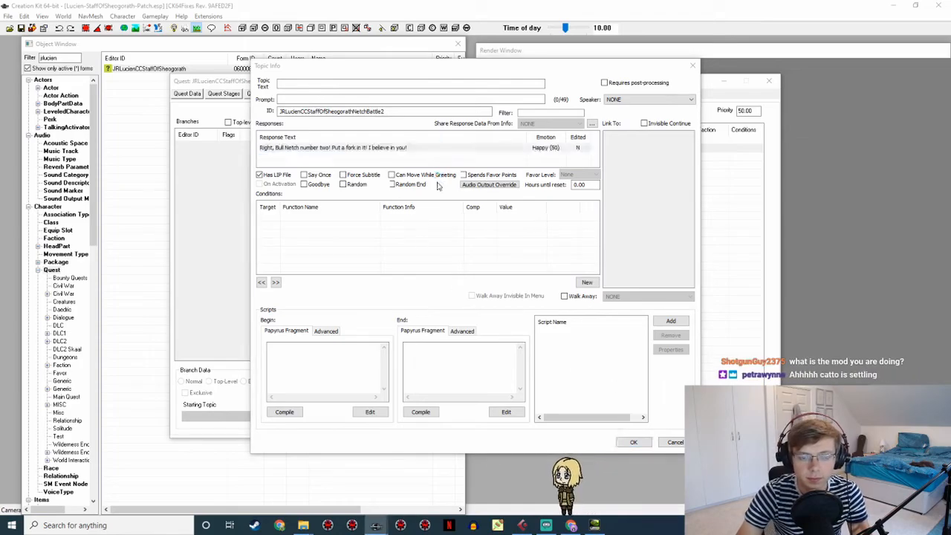
{"action": "left_click", "coordinate": [488, 424]}
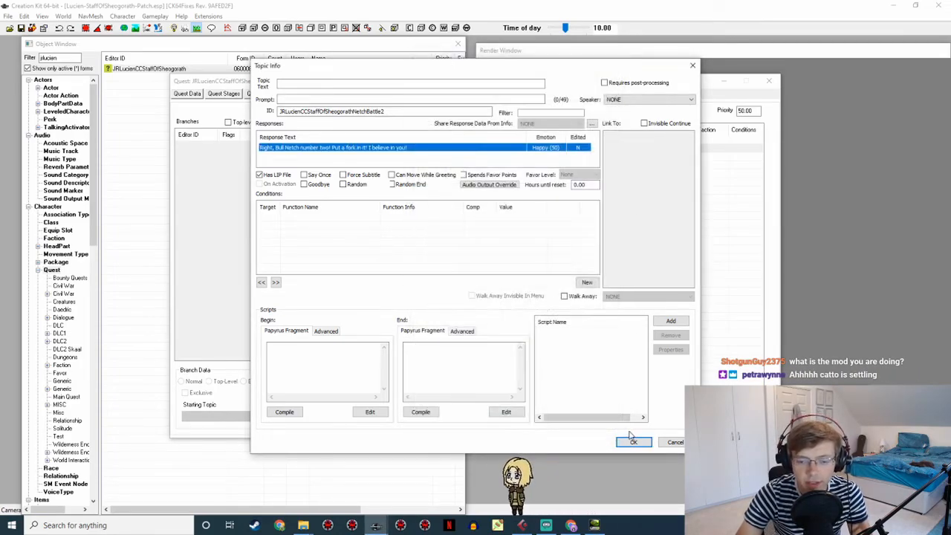
{"action": "left_click", "coordinate": [633, 443]}
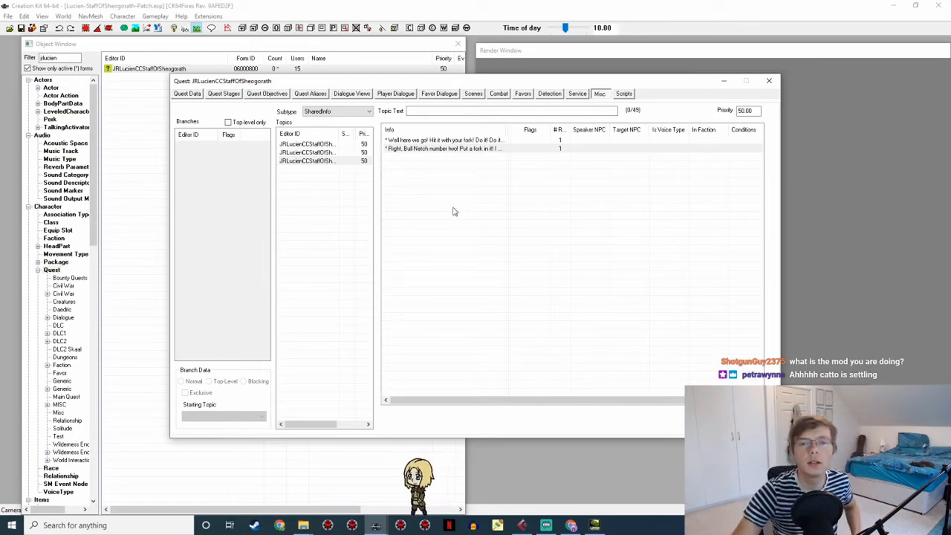
Check the quest's detection, combat and player dialogue, then confirm the quest and save the Lucien-StaffOfSheogorath-Patch plugin
{"action": "left_click", "coordinate": [549, 94]}
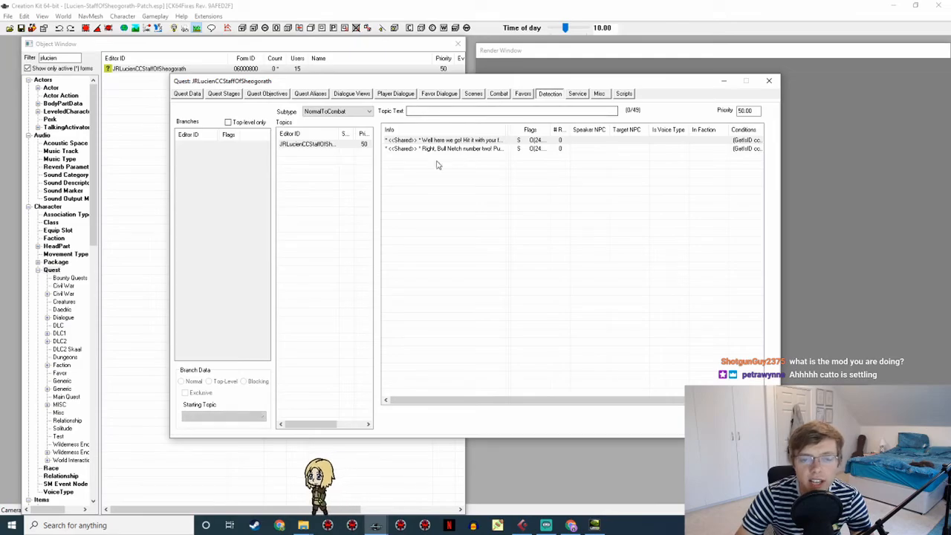
{"action": "left_click", "coordinate": [501, 95]}
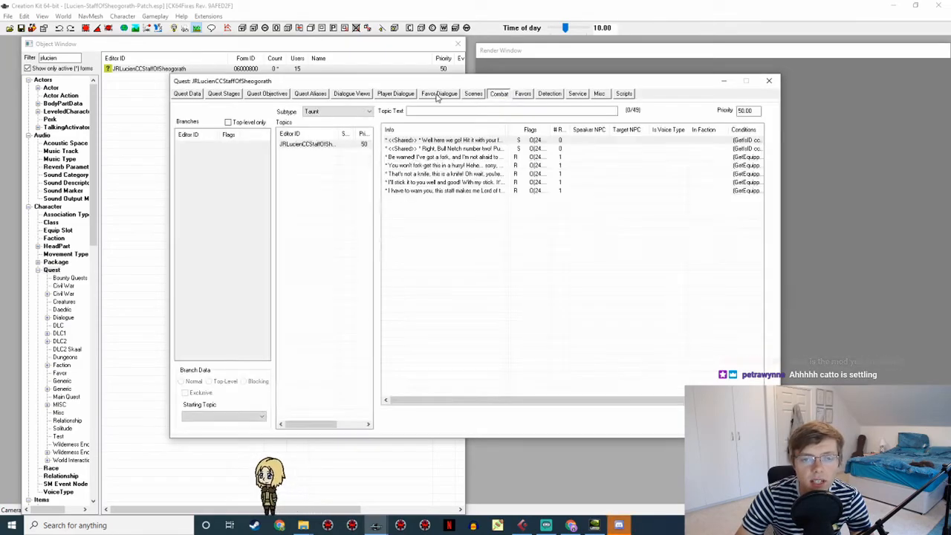
{"action": "left_click", "coordinate": [397, 94]}
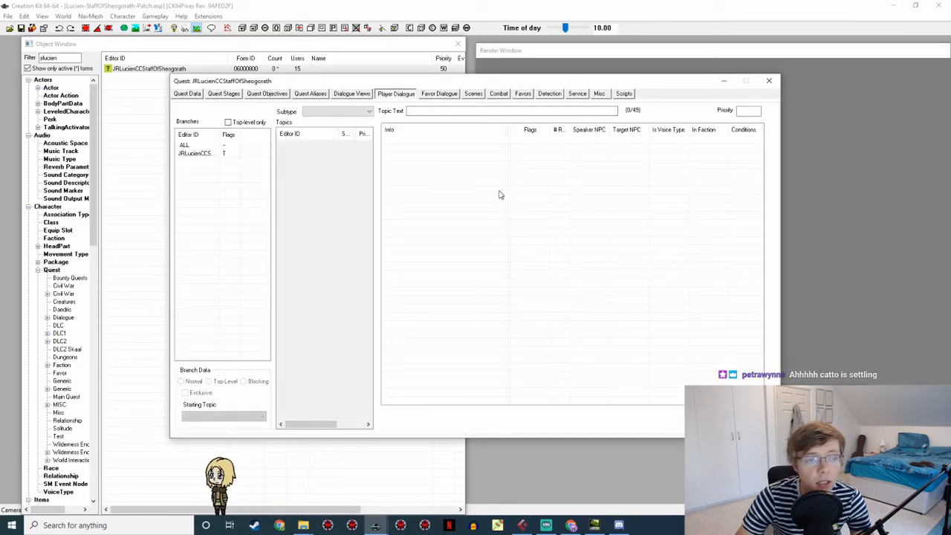
{"action": "left_click", "coordinate": [715, 427]}
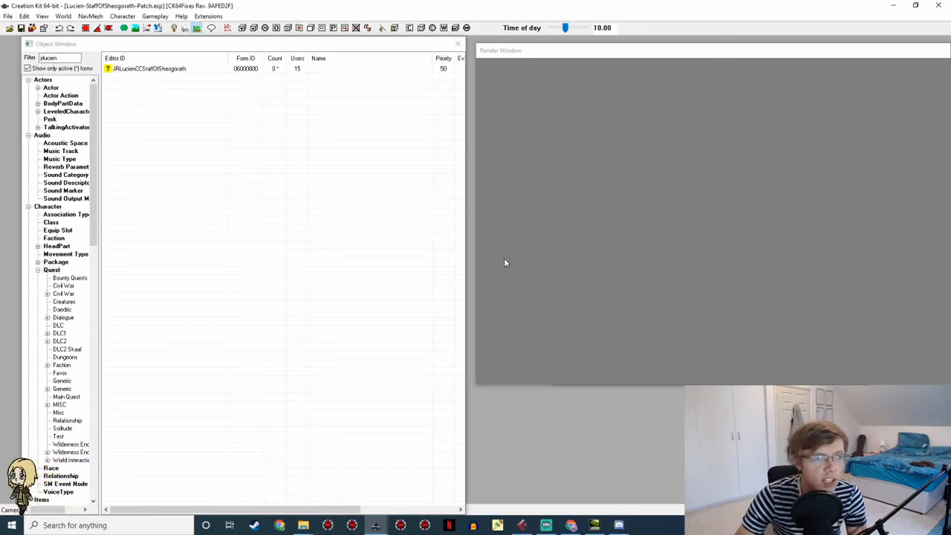
{"action": "key", "text": "ctrl+s"}
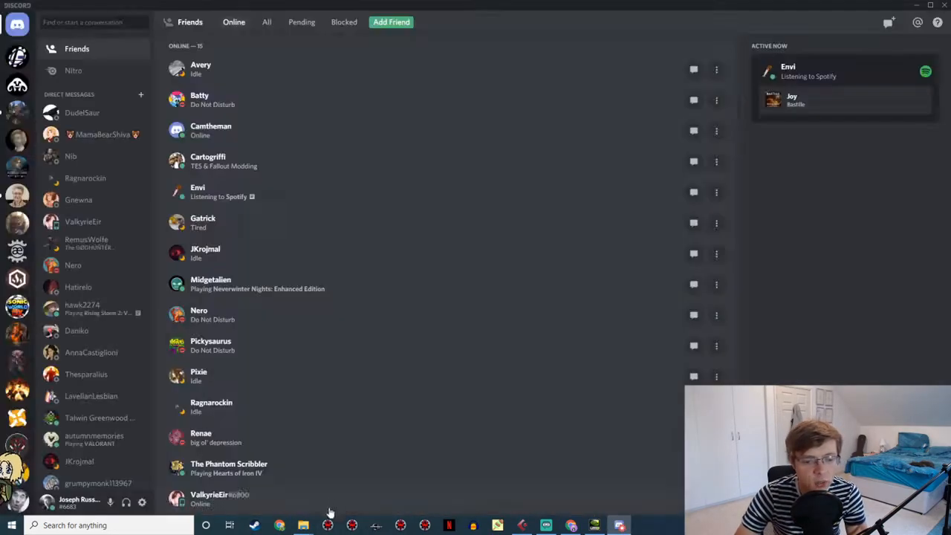
In Discord, open the mod author's community server and go to the newest posts in its fan-art channel
{"action": "left_click", "coordinate": [18, 165]}
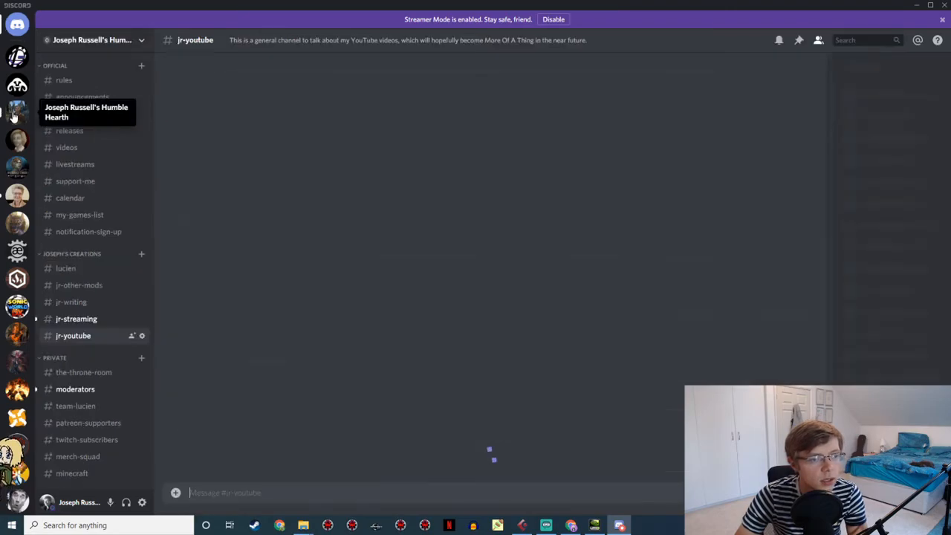
{"action": "scroll", "coordinate": [81, 349], "scroll_direction": "down", "scroll_amount": 5}
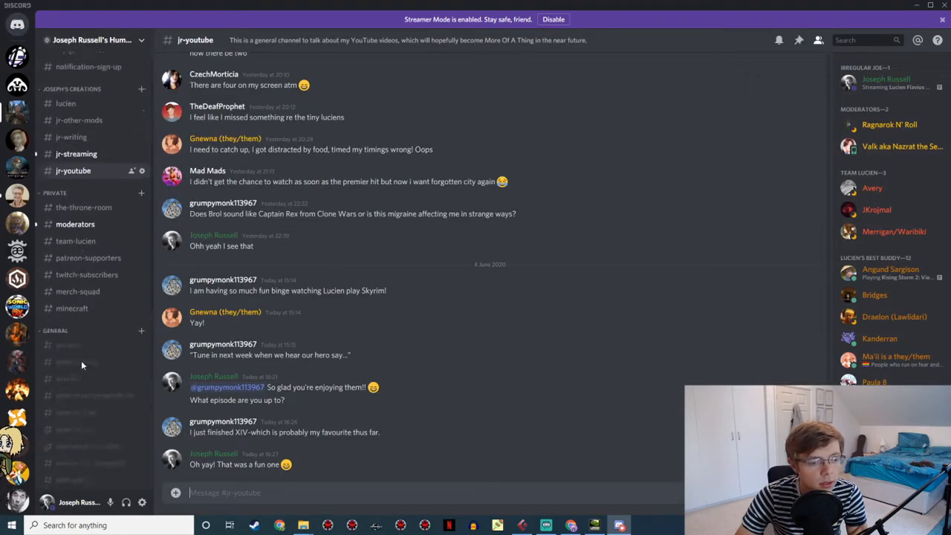
{"action": "left_click", "coordinate": [91, 252]}
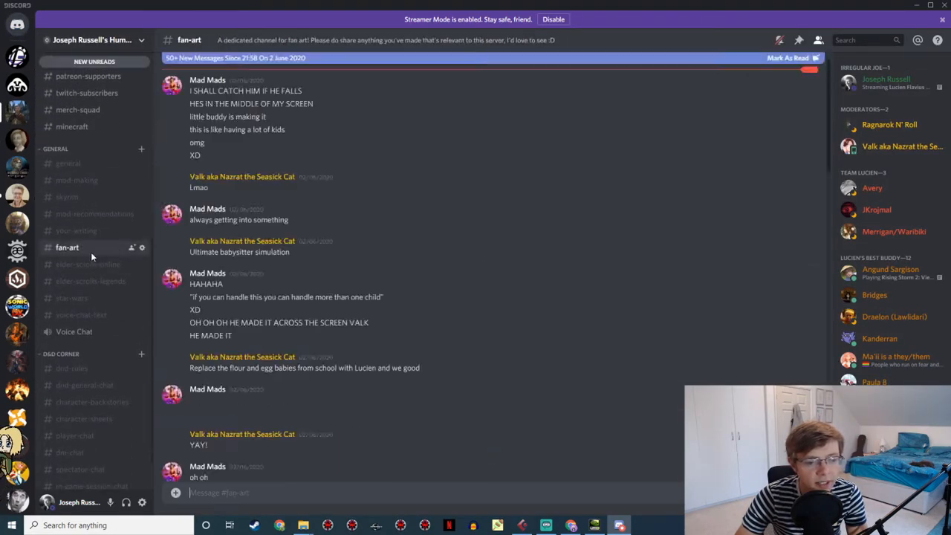
{"action": "scroll", "coordinate": [361, 297], "scroll_direction": "down", "scroll_amount": 10}
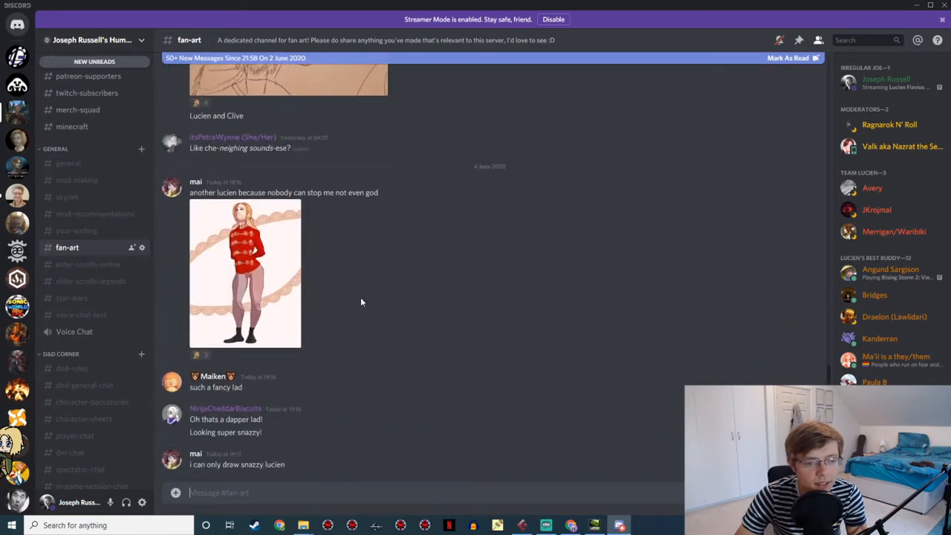
View the "Lucien and Clive" horse sketch at full size and return to the fan-art channel
{"action": "scroll", "coordinate": [360, 299], "scroll_direction": "up", "scroll_amount": 4}
{"action": "scroll", "coordinate": [325, 382], "scroll_direction": "down", "scroll_amount": 2}
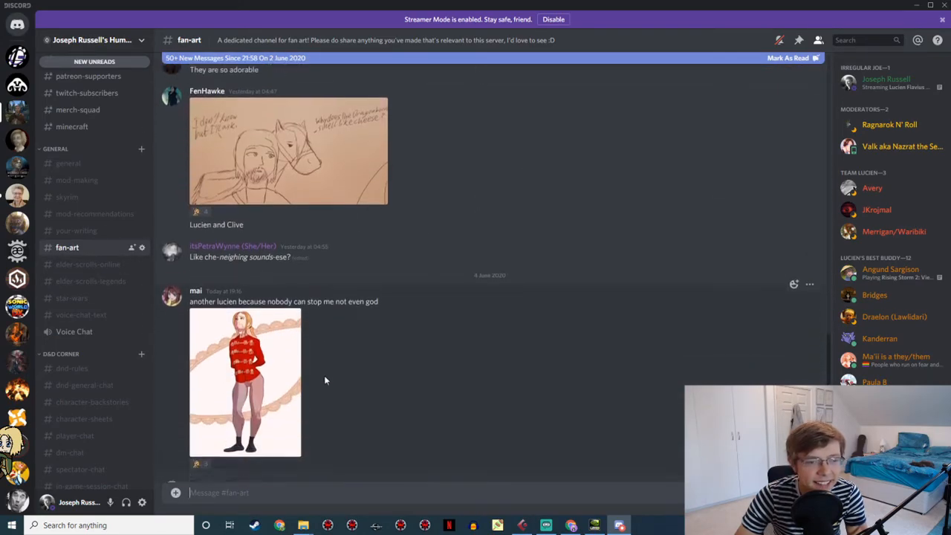
{"action": "scroll", "coordinate": [325, 327], "scroll_direction": "up", "scroll_amount": 1}
{"action": "left_click", "coordinate": [309, 187]}
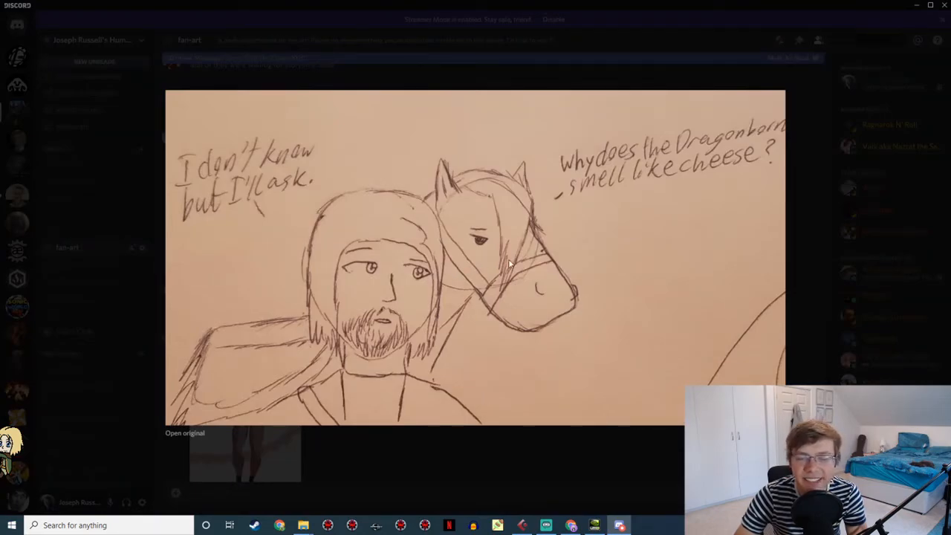
{"action": "left_click", "coordinate": [524, 481]}
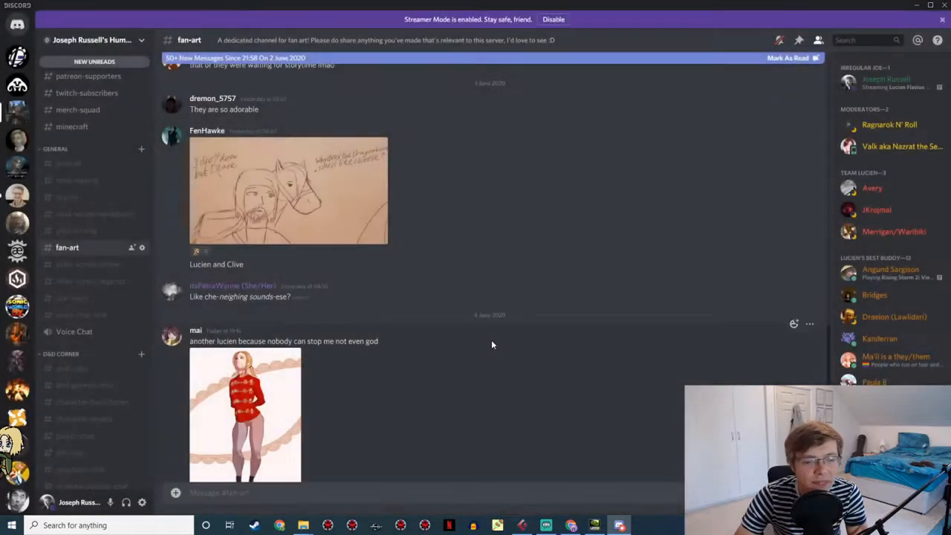
View the drawing of Lucien in the red jacket enlarged, add to its existing reaction, and close Discord
{"action": "scroll", "coordinate": [492, 339], "scroll_direction": "down", "scroll_amount": 3}
{"action": "left_click", "coordinate": [220, 297]}
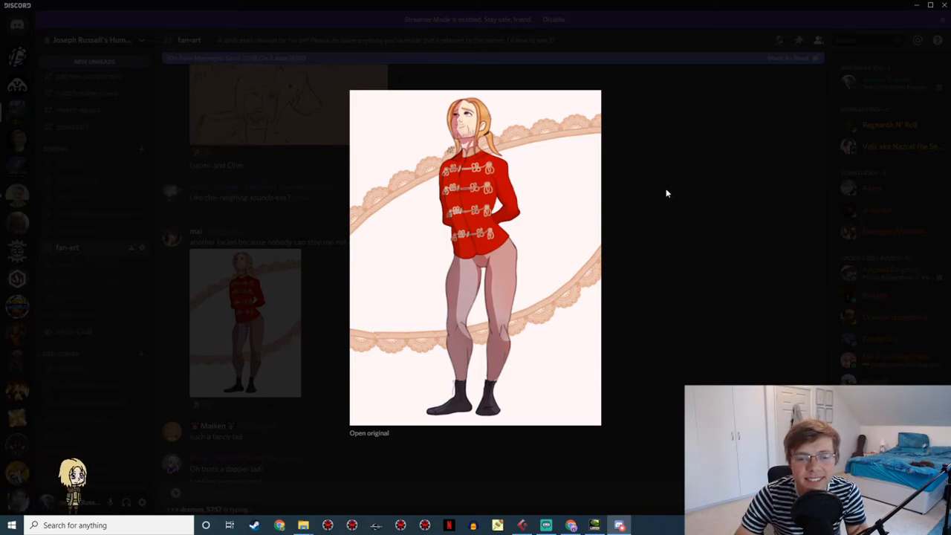
{"action": "left_click", "coordinate": [665, 223]}
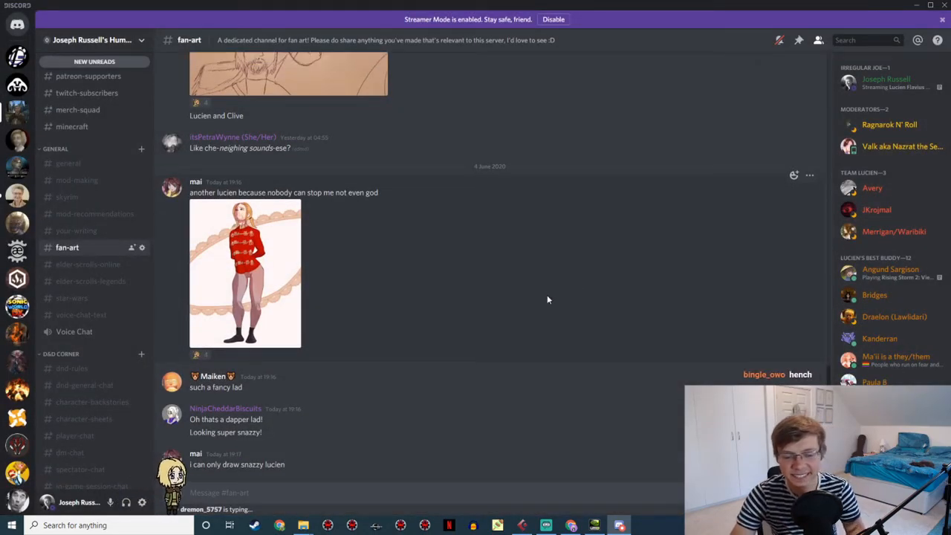
{"action": "mouse_move", "coordinate": [196, 357]}
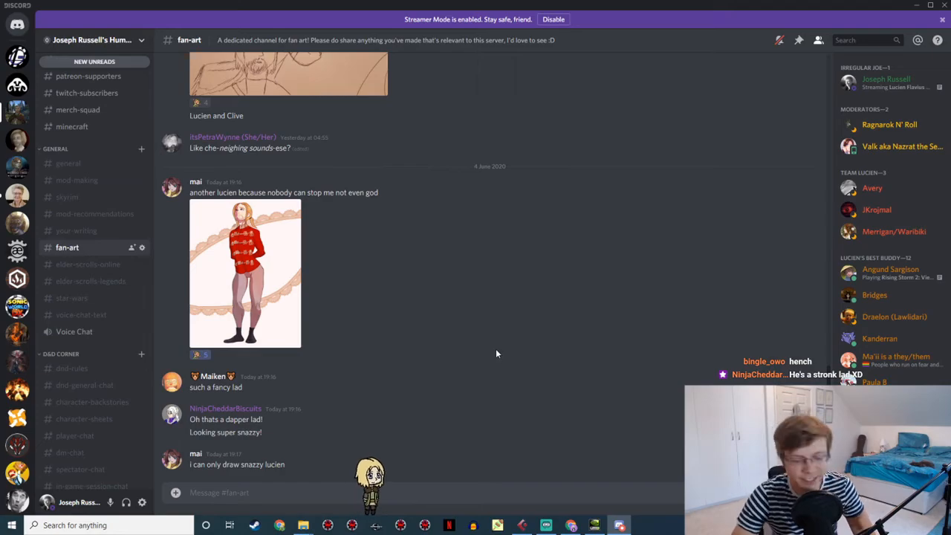
{"action": "left_click", "coordinate": [941, 6]}
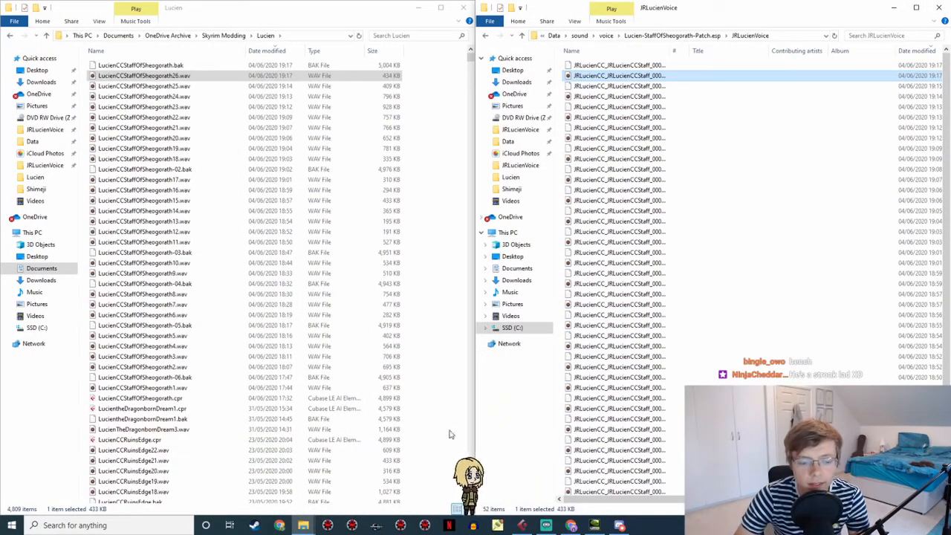
Switch to SSEEdit and deselect all plugins in the module selection list
{"action": "left_click", "coordinate": [328, 525]}
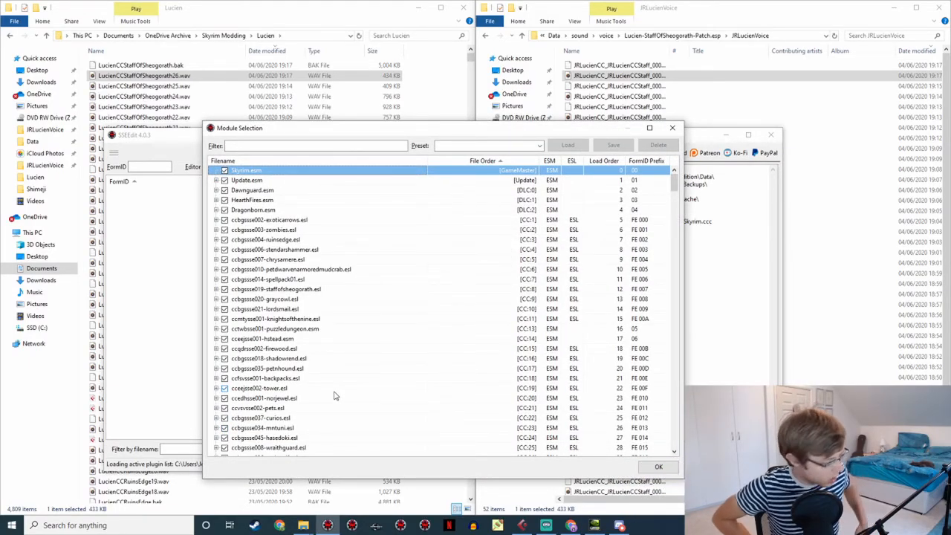
{"action": "right_click", "coordinate": [323, 270]}
{"action": "left_click", "coordinate": [353, 289]}
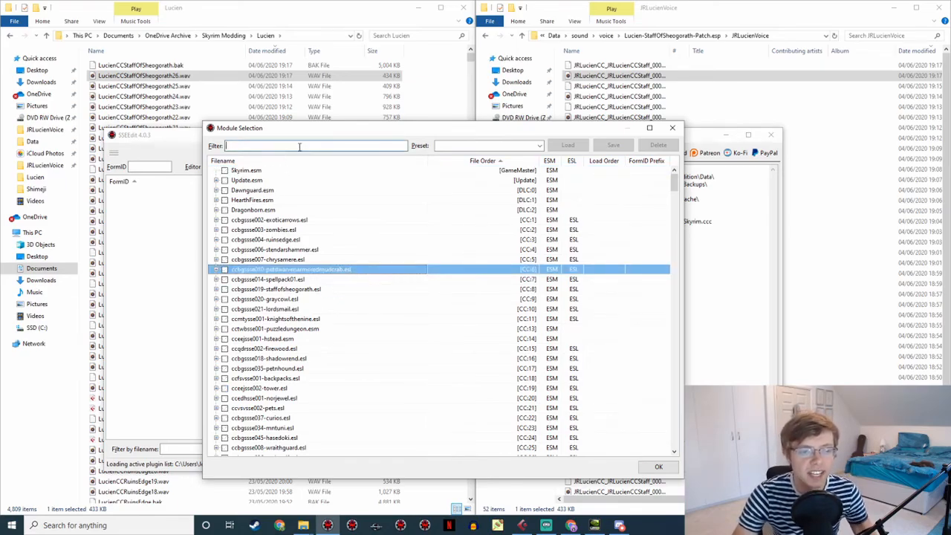
Filter the modules by "staffof" and load Lucien-StaffOfSheogorath-Patch.esp with its masters
{"action": "type", "text": "s"}
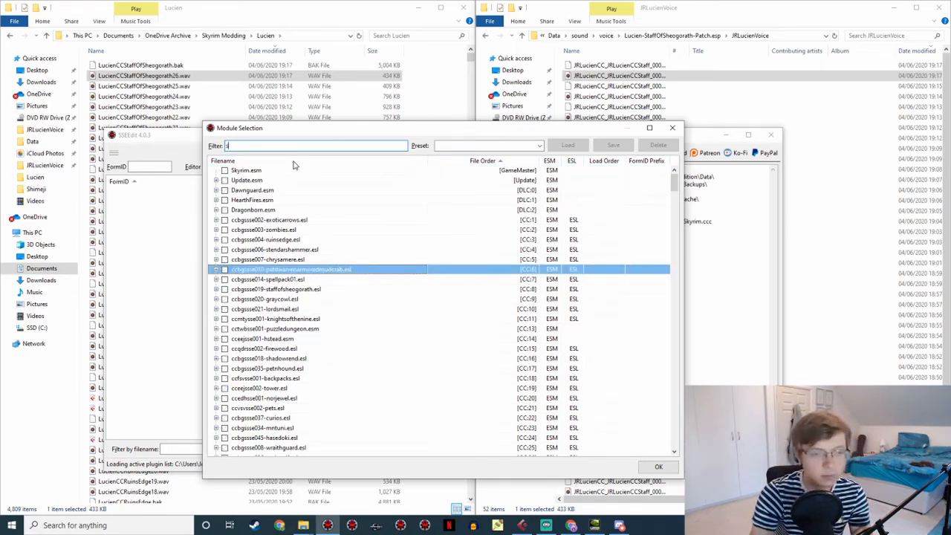
{"action": "type", "text": "taffof"}
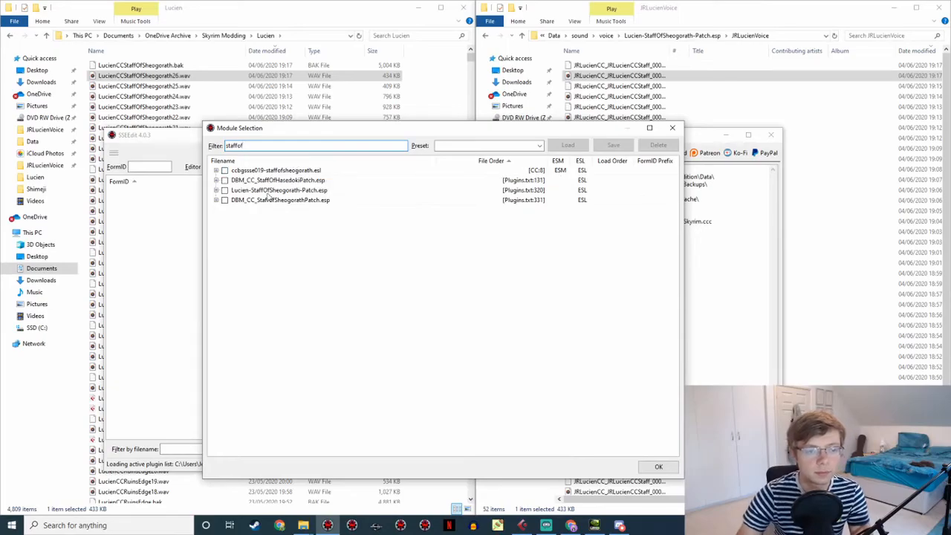
{"action": "left_click", "coordinate": [650, 467]}
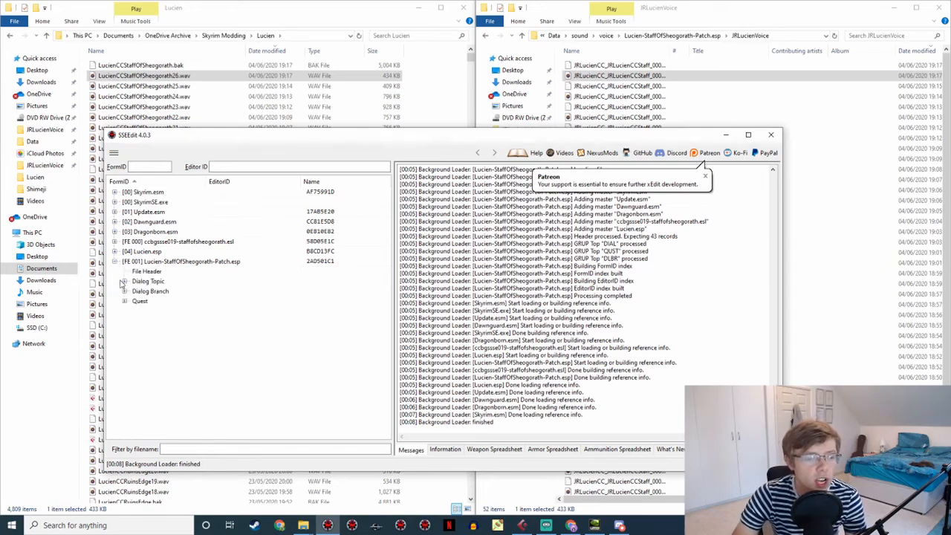
Examine the quest, dialog branch and all dialog topic records of the Staff of Sheogorath patch, and collapse the groups
{"action": "left_click", "coordinate": [124, 292]}
{"action": "left_click", "coordinate": [124, 281]}
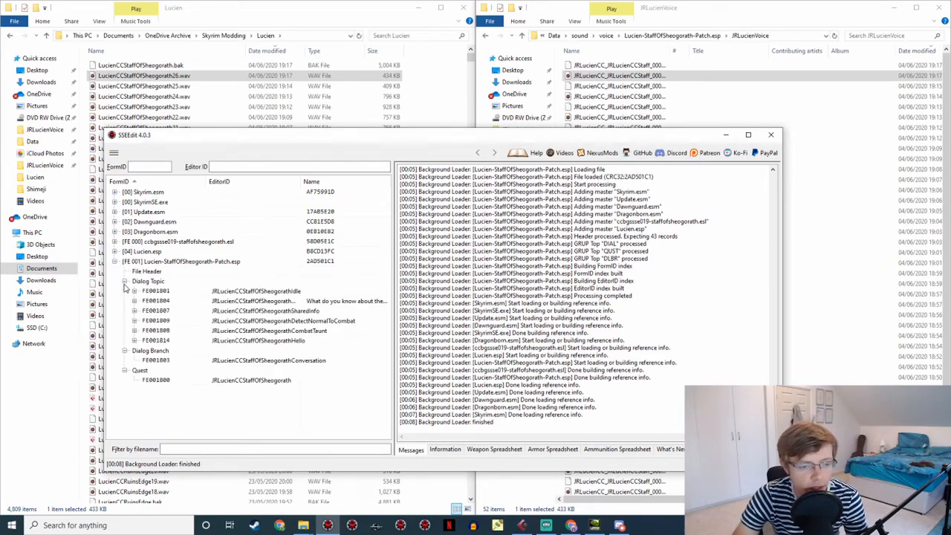
{"action": "left_click", "coordinate": [159, 380]}
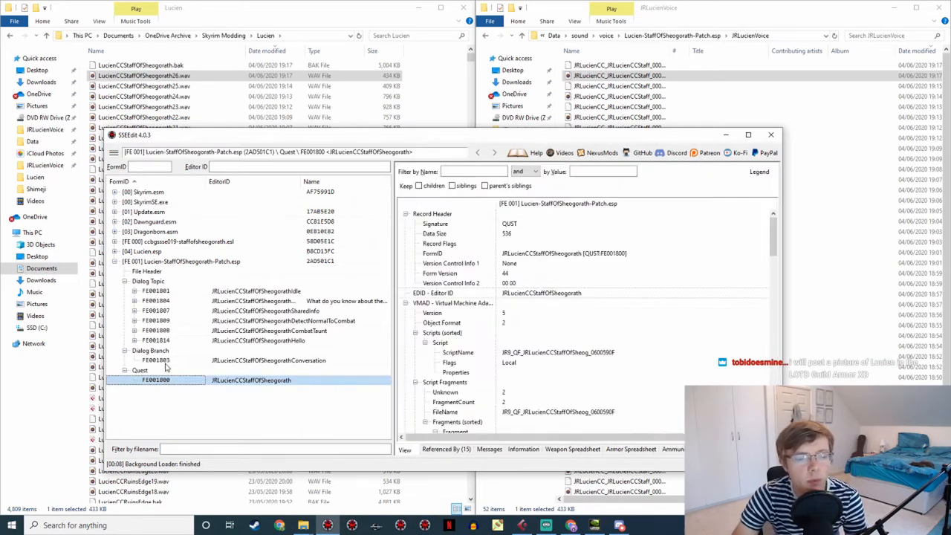
{"action": "left_click", "coordinate": [171, 359]}
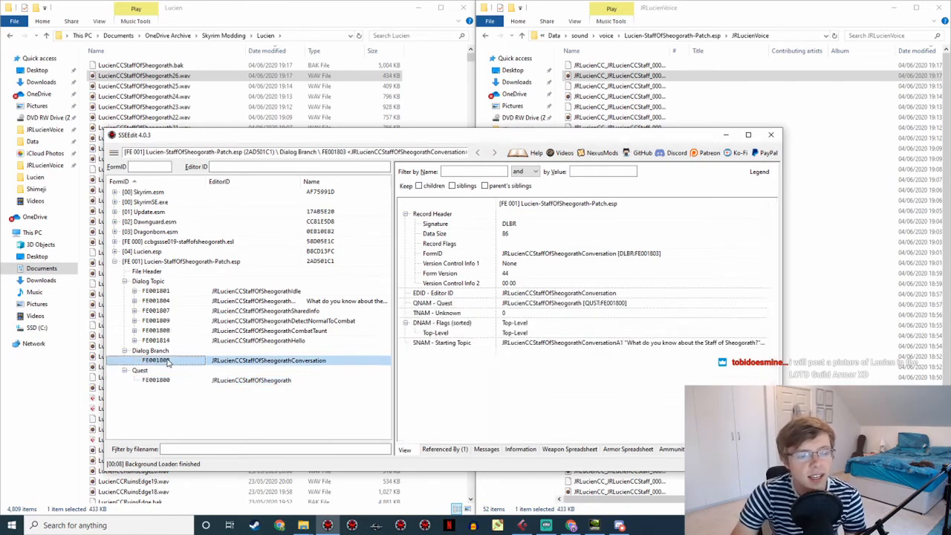
{"action": "double_click", "coordinate": [170, 340]}
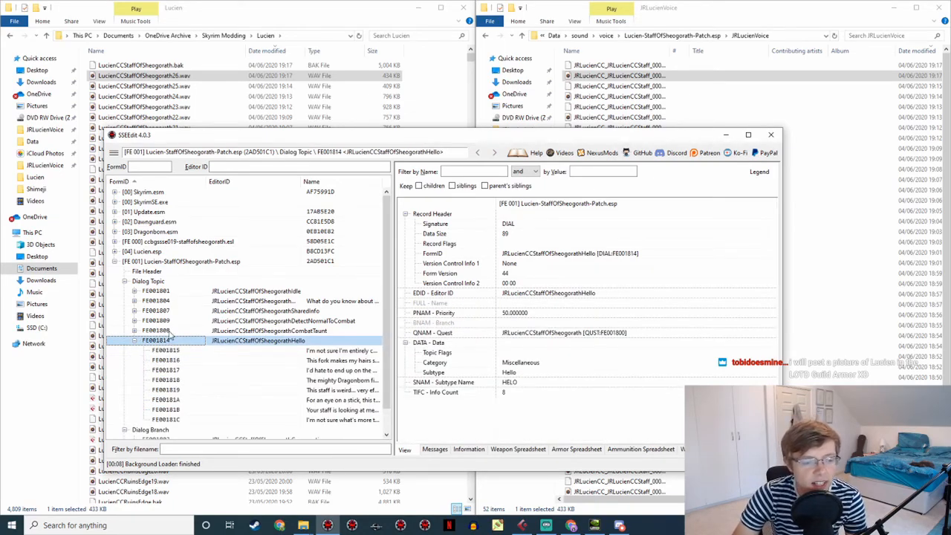
{"action": "double_click", "coordinate": [170, 330]}
{"action": "double_click", "coordinate": [170, 320]}
{"action": "double_click", "coordinate": [170, 311]}
{"action": "double_click", "coordinate": [170, 301]}
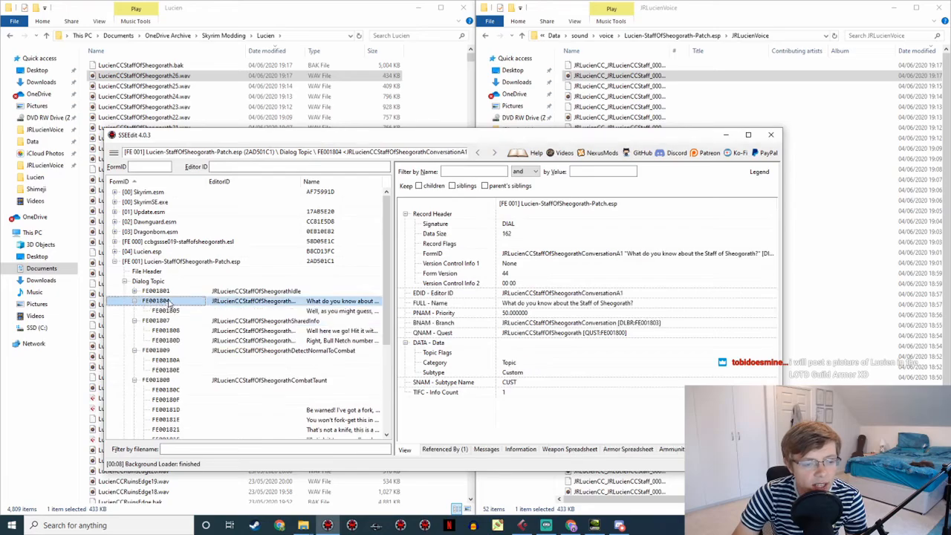
{"action": "double_click", "coordinate": [168, 291]}
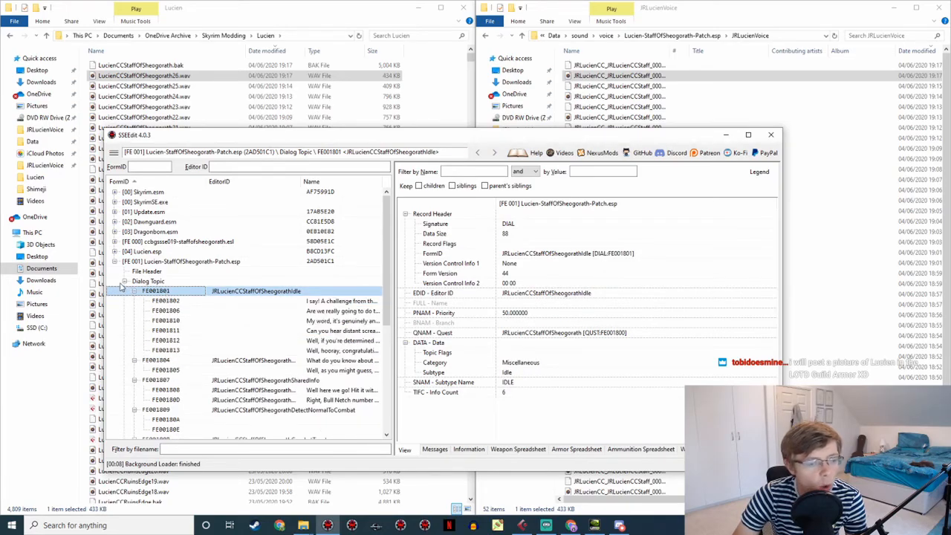
{"action": "left_click", "coordinate": [124, 280]}
{"action": "left_click", "coordinate": [124, 291]}
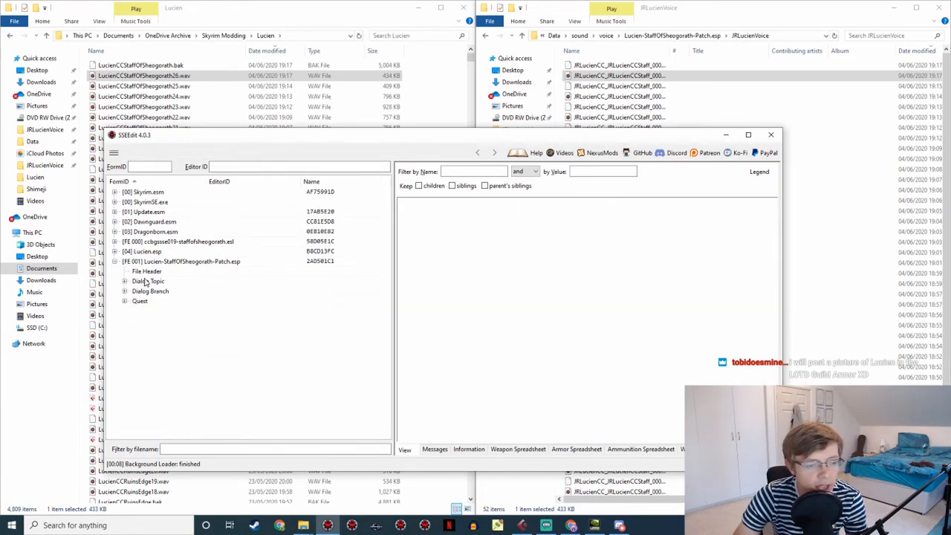
Remove all unused masters from Lucien-StaffOfSheogorath-Patch.esp and save the plugin without enabling a backup
{"action": "left_click", "coordinate": [148, 272]}
{"action": "scroll", "coordinate": [604, 304], "scroll_direction": "down", "scroll_amount": 6}
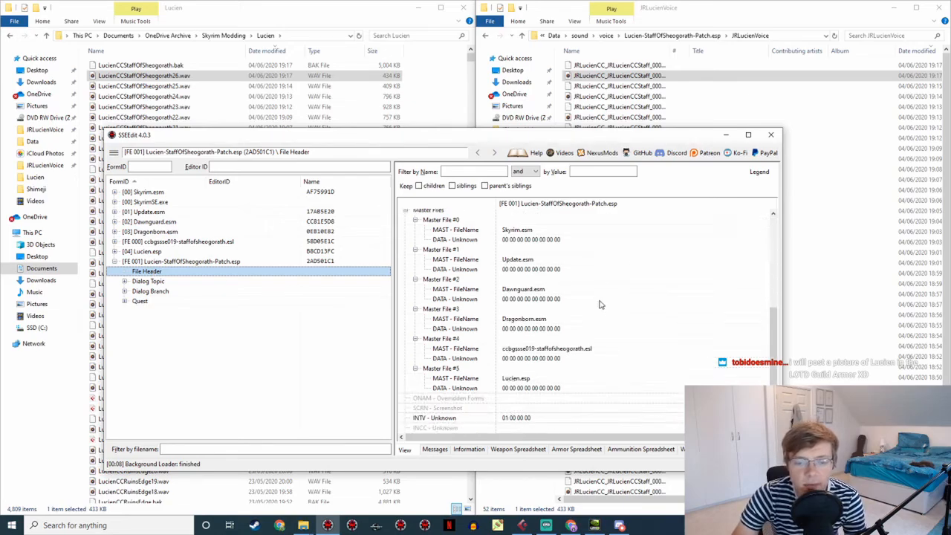
{"action": "right_click", "coordinate": [157, 263]}
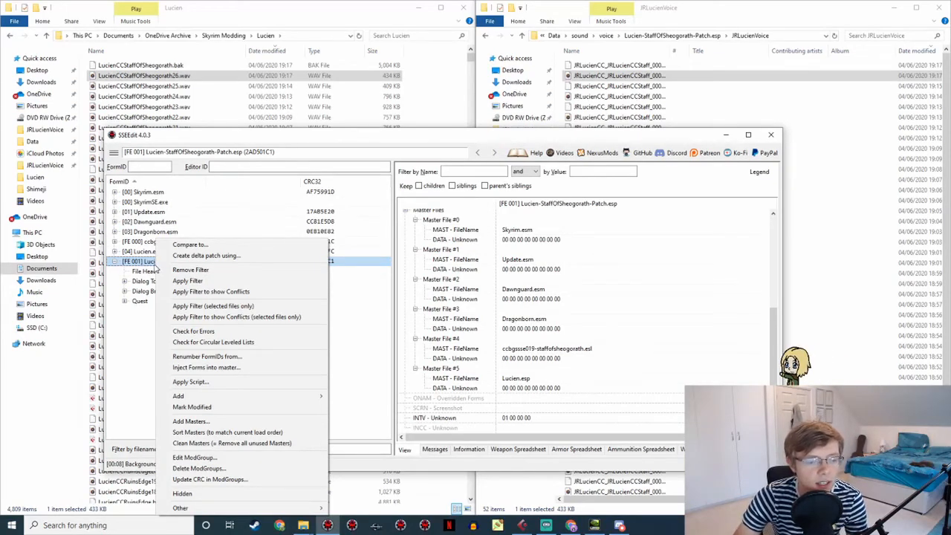
{"action": "left_click", "coordinate": [217, 444]}
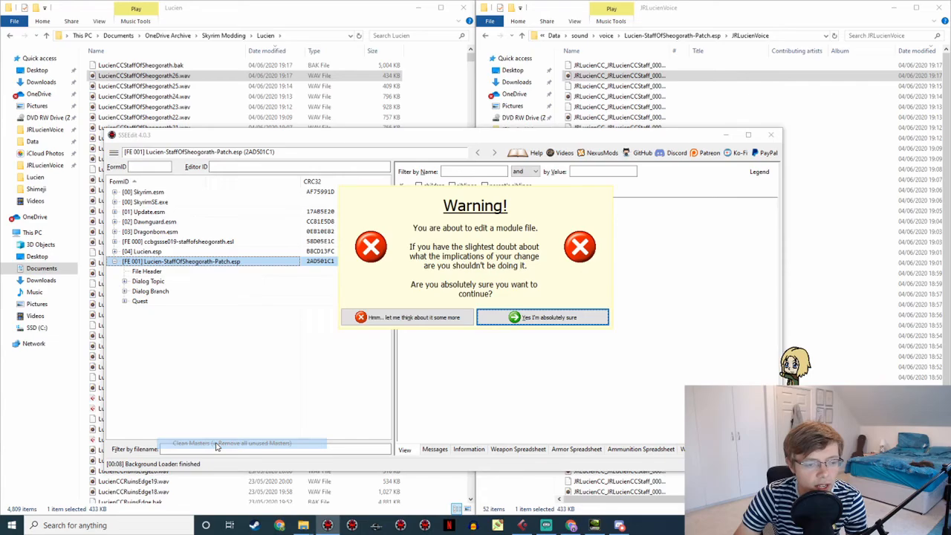
{"action": "left_click", "coordinate": [541, 317]}
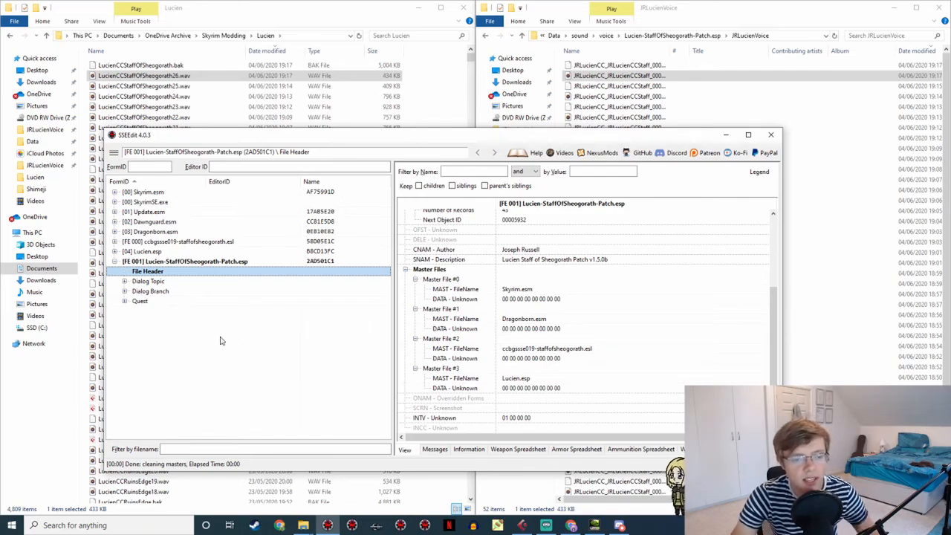
{"action": "key", "text": "ctrl+s"}
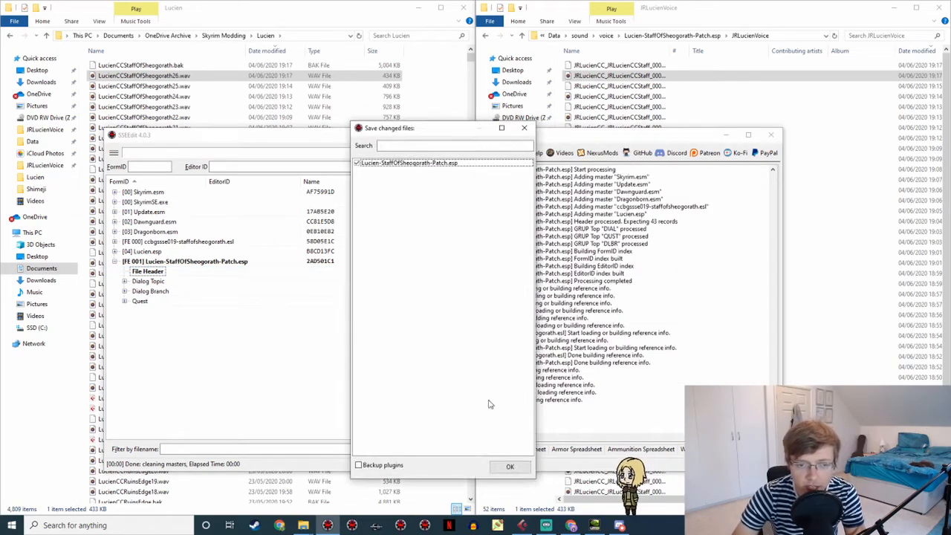
{"action": "left_click", "coordinate": [508, 466]}
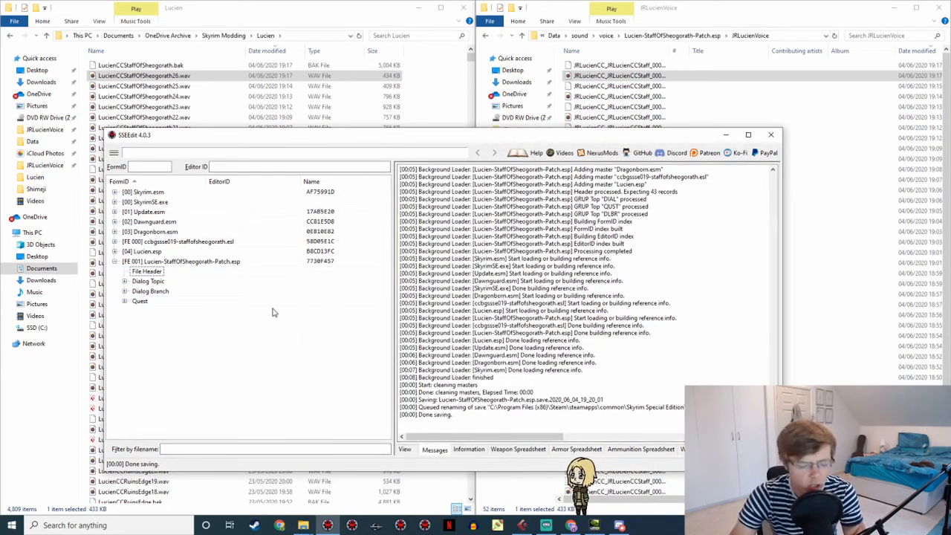
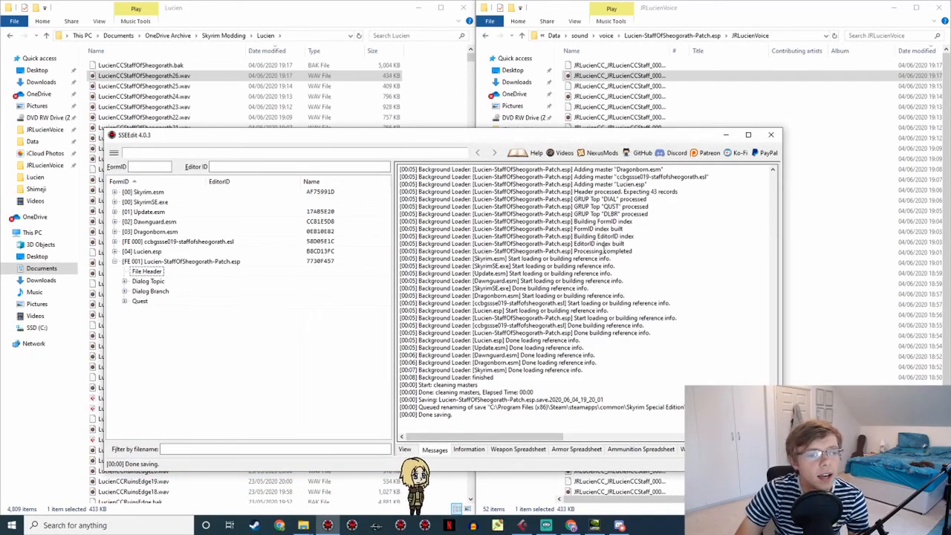
Check Lucien-StaffOfSheogorath-Patch.esp for errors and create its SEQ file
{"action": "right_click", "coordinate": [186, 262]}
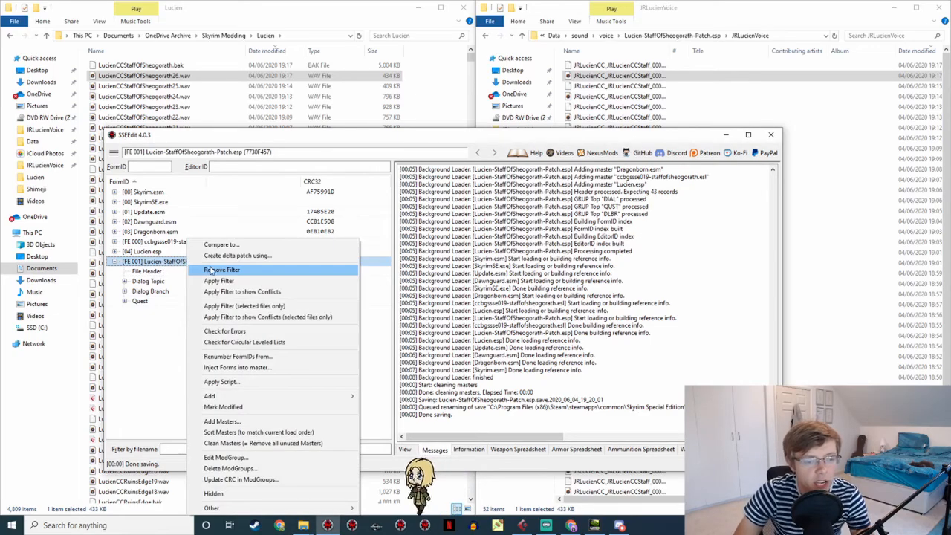
{"action": "left_click", "coordinate": [240, 332]}
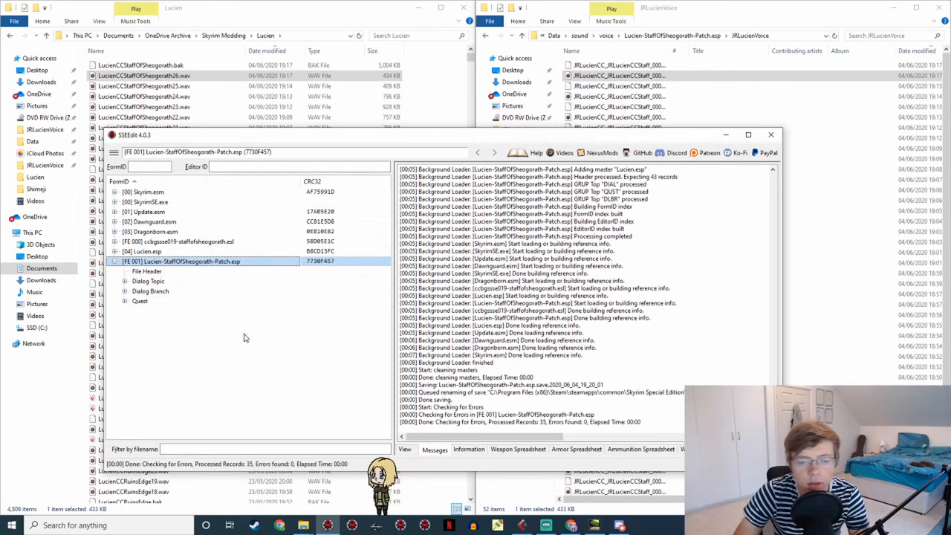
{"action": "right_click", "coordinate": [196, 263]}
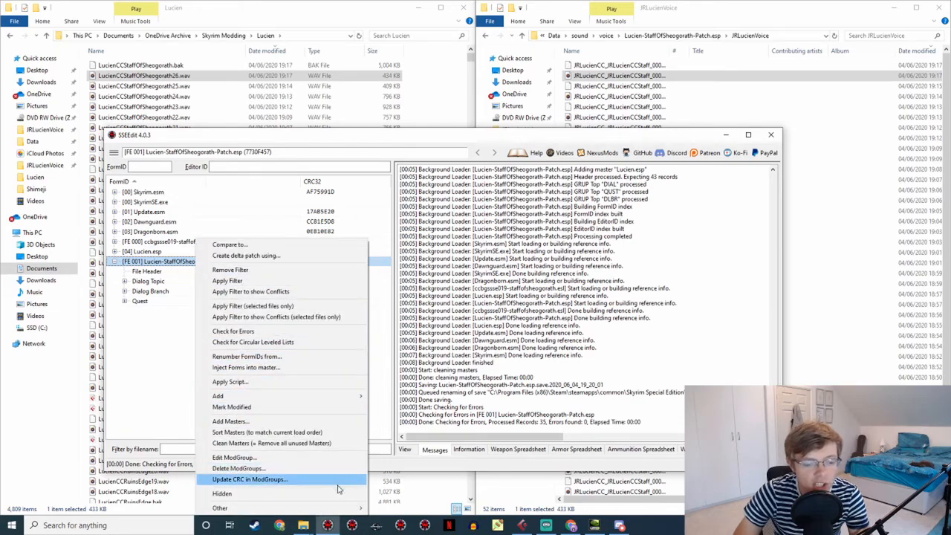
{"action": "mouse_move", "coordinate": [220, 508]}
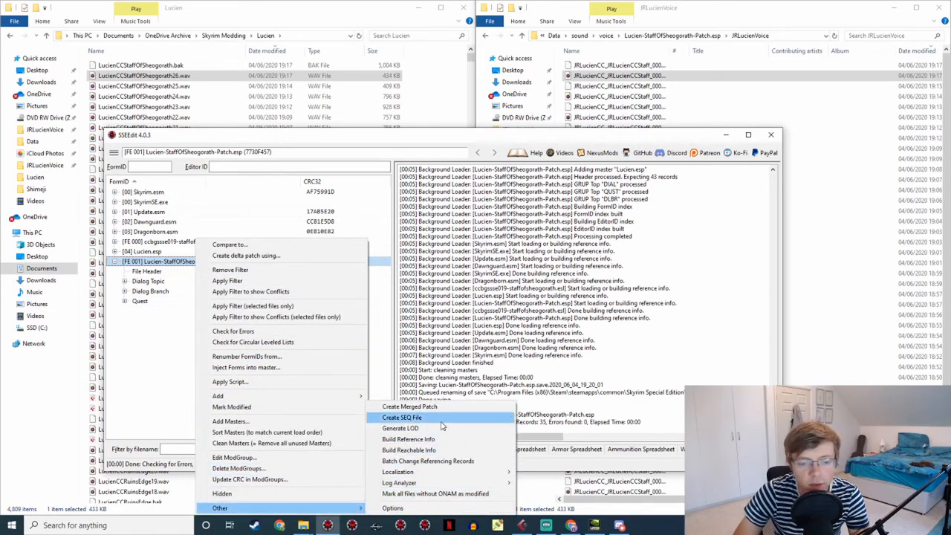
{"action": "left_click", "coordinate": [400, 417]}
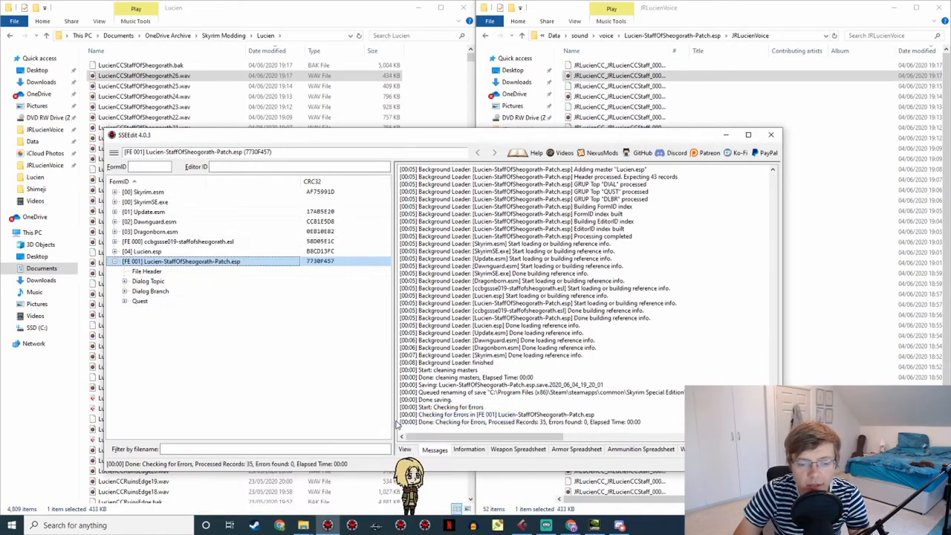
{"action": "left_click", "coordinate": [158, 271]}
{"action": "left_click", "coordinate": [164, 263]}
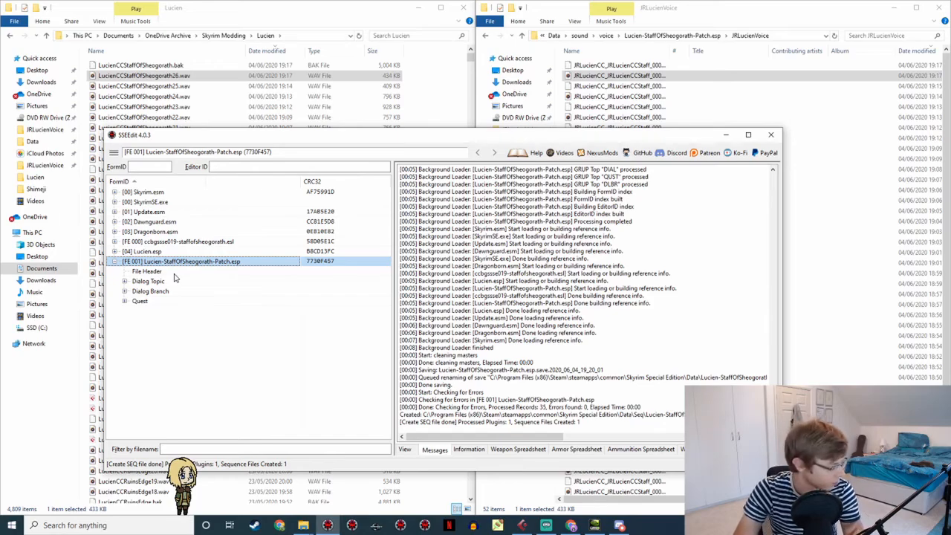
Save any remaining plugin changes and close SSEEdit
{"action": "key", "text": "ctrl+s"}
{"action": "left_click", "coordinate": [551, 274]}
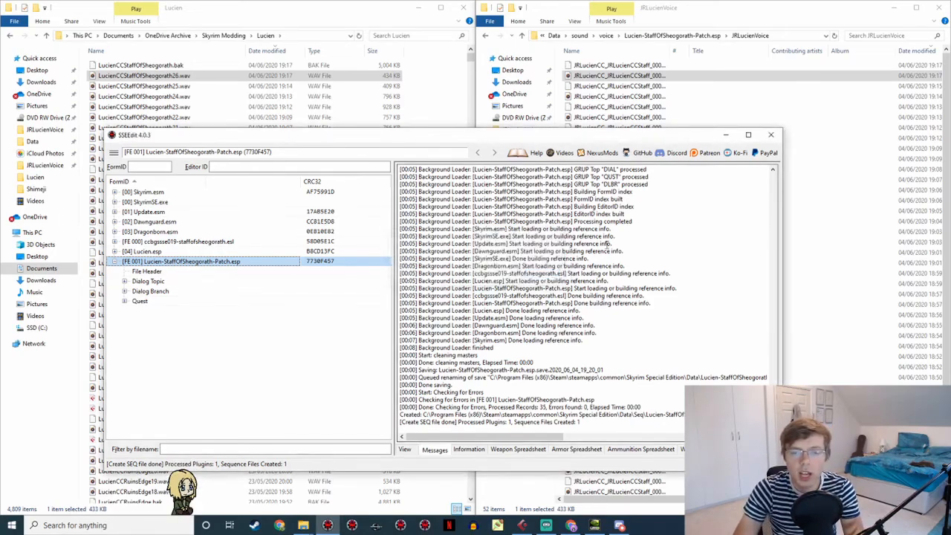
{"action": "left_click", "coordinate": [773, 134]}
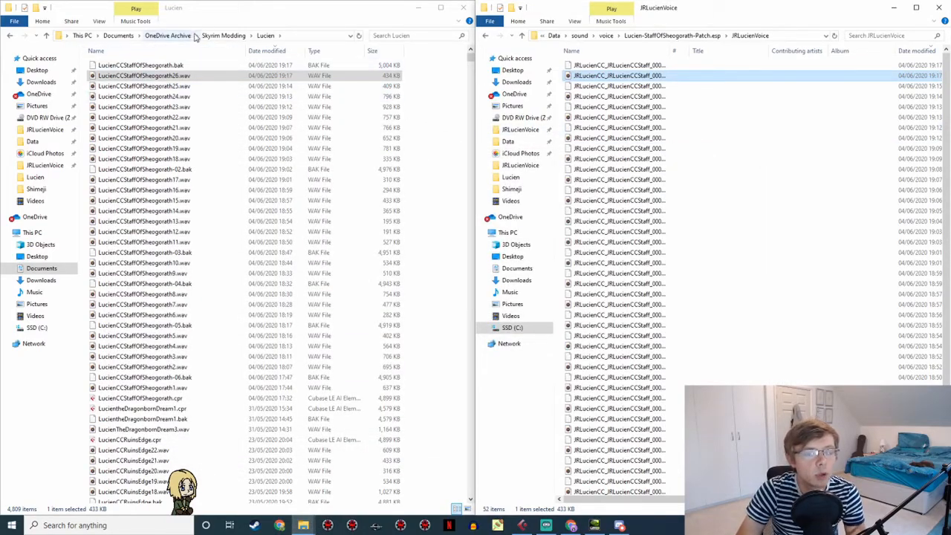
In File Explorer, sort the Lucien folder by name and open its Sounds Archive subfolder
{"action": "left_click", "coordinate": [165, 52]}
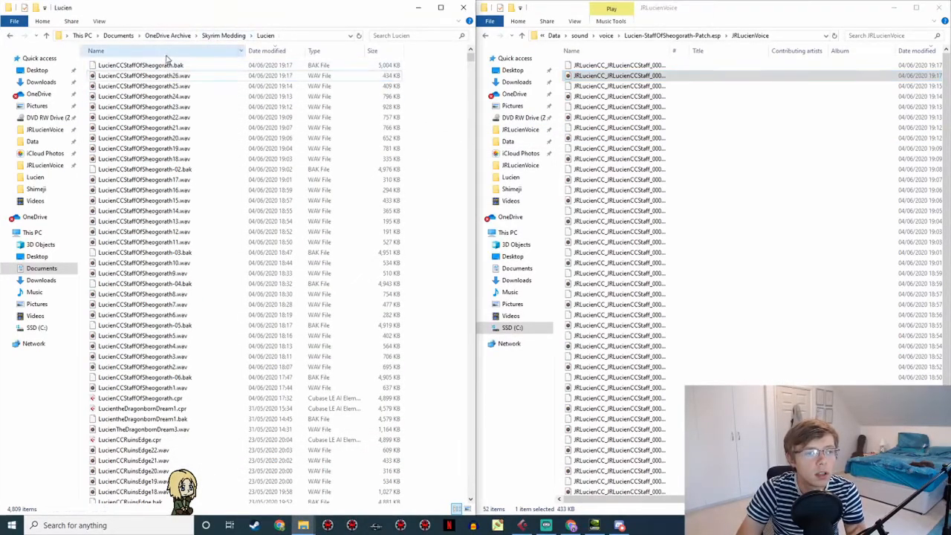
{"action": "double_click", "coordinate": [123, 138]}
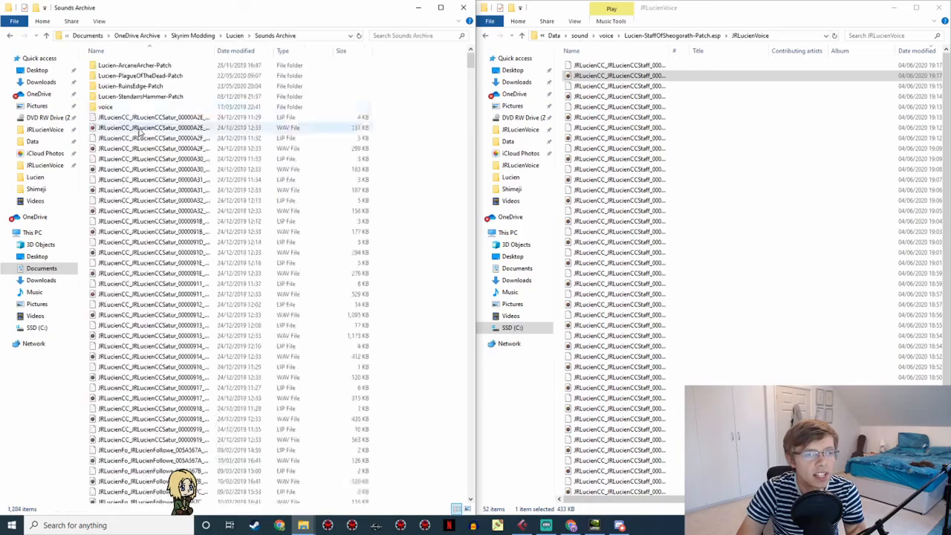
{"action": "right_click", "coordinate": [431, 91]}
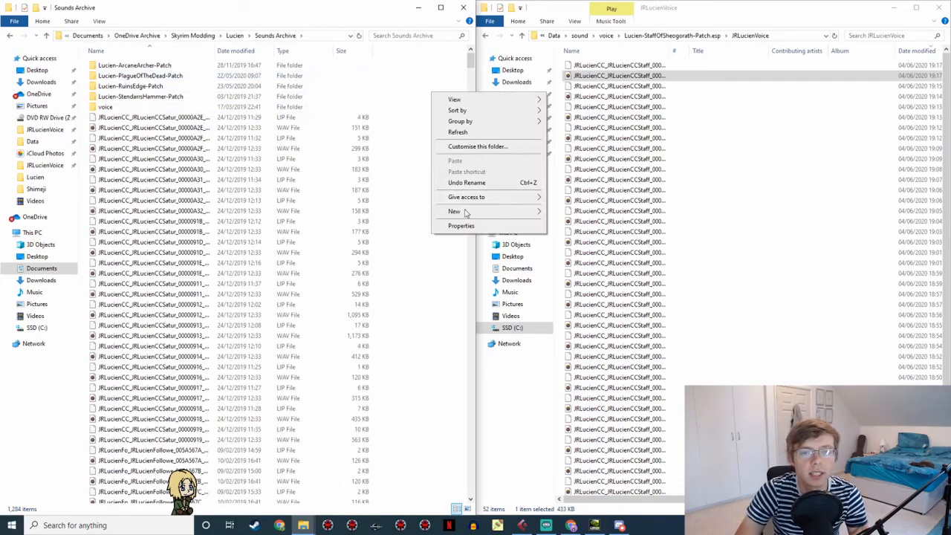
{"action": "mouse_move", "coordinate": [469, 213]}
{"action": "left_click", "coordinate": [572, 214]}
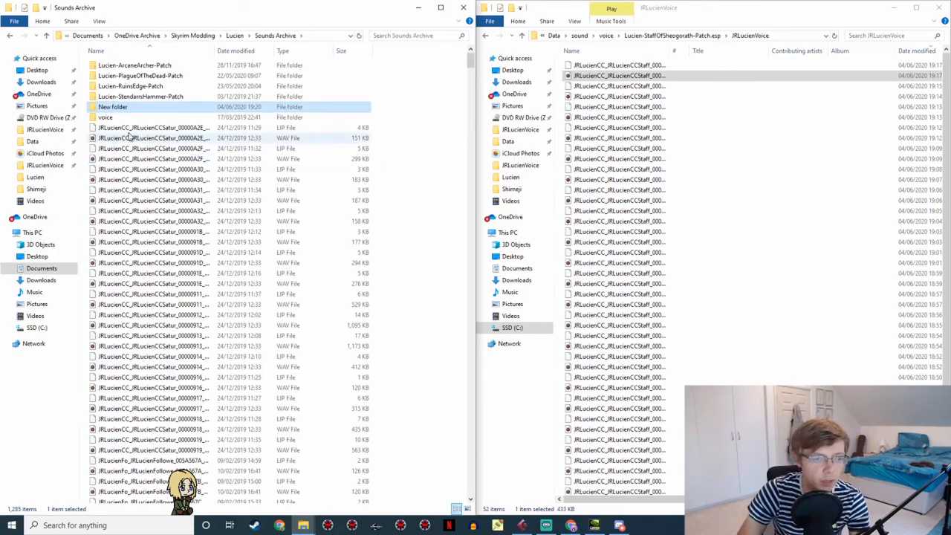
{"action": "key", "text": "Delete"}
{"action": "key", "text": "Return"}
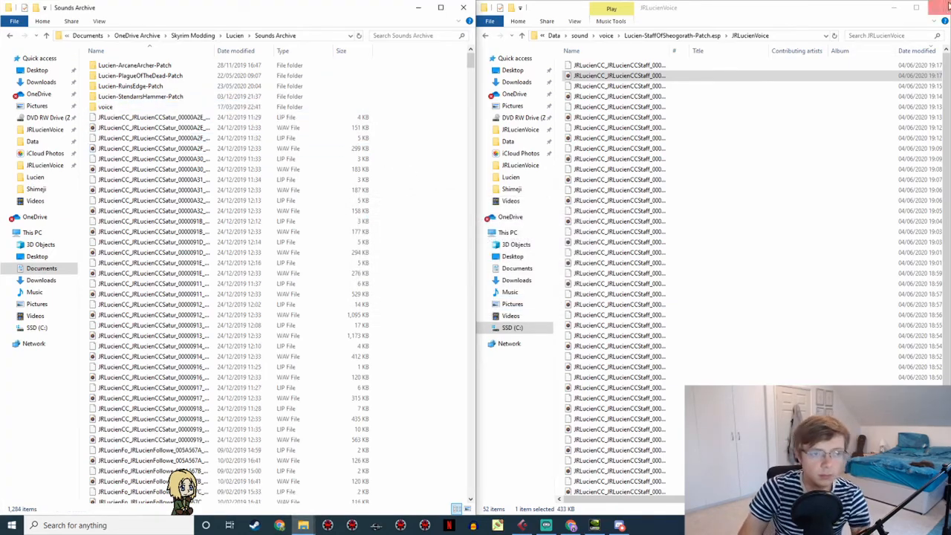
Copy the Lucien-StaffOfSheogorath-Patch.esp voice folder into Sounds Archive and reopen the original's JRLucienVoice subfolder
{"action": "left_click", "coordinate": [607, 35]}
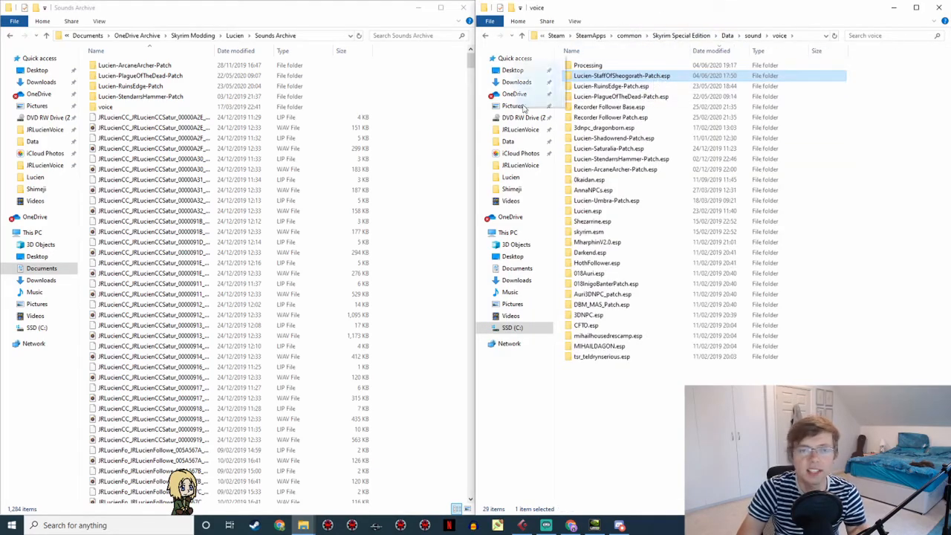
{"action": "left_click_drag", "start_coordinate": [524, 108], "coordinate": [429, 114]}
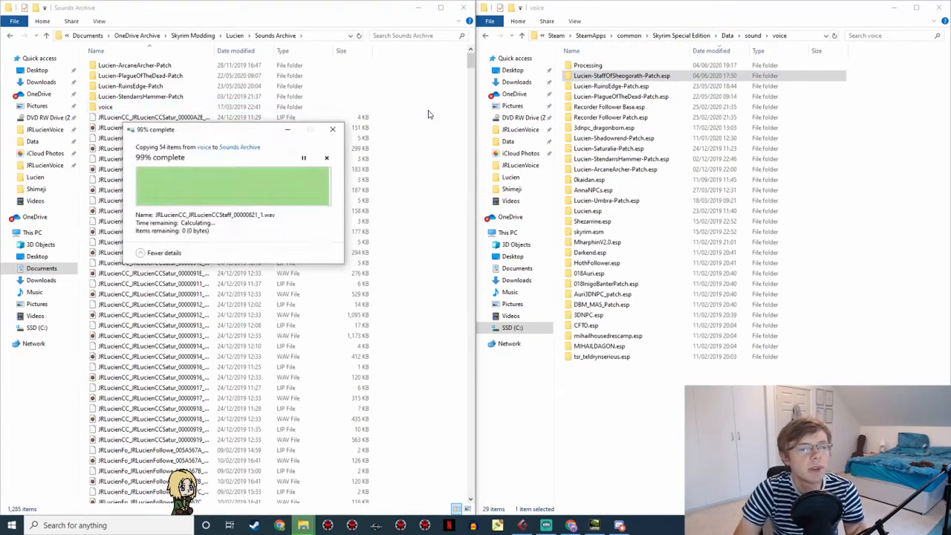
{"action": "double_click", "coordinate": [647, 77]}
{"action": "double_click", "coordinate": [638, 66]}
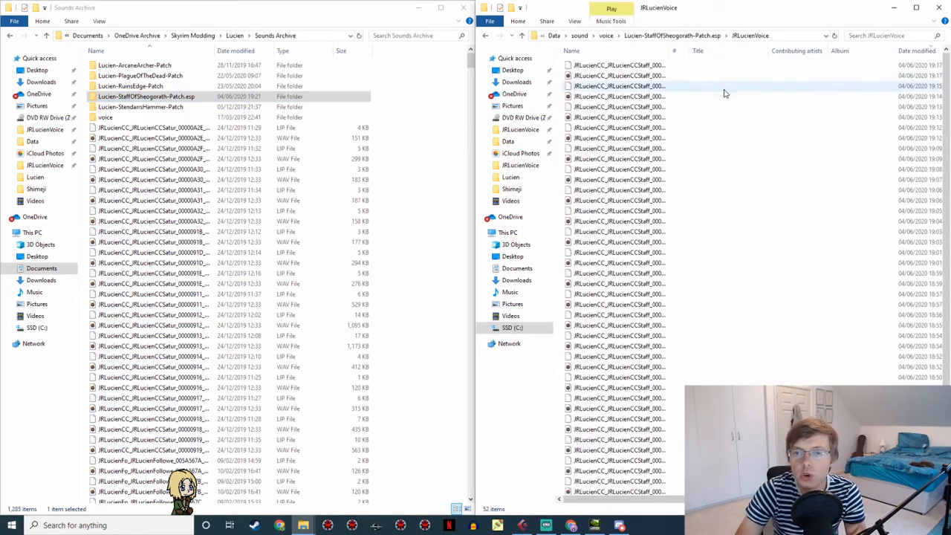
Search Windows for Audacity and open it
{"action": "left_click", "coordinate": [97, 525]}
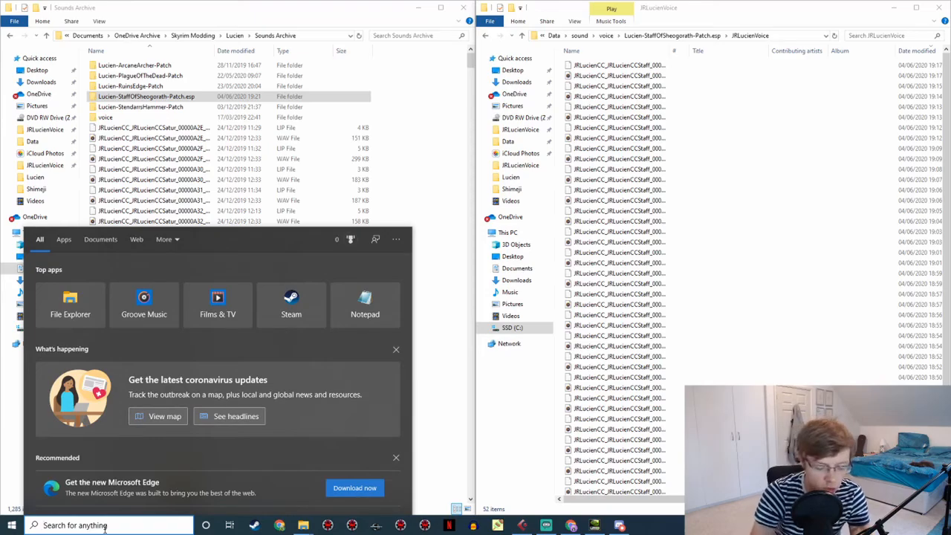
{"action": "type", "text": "audaci"}
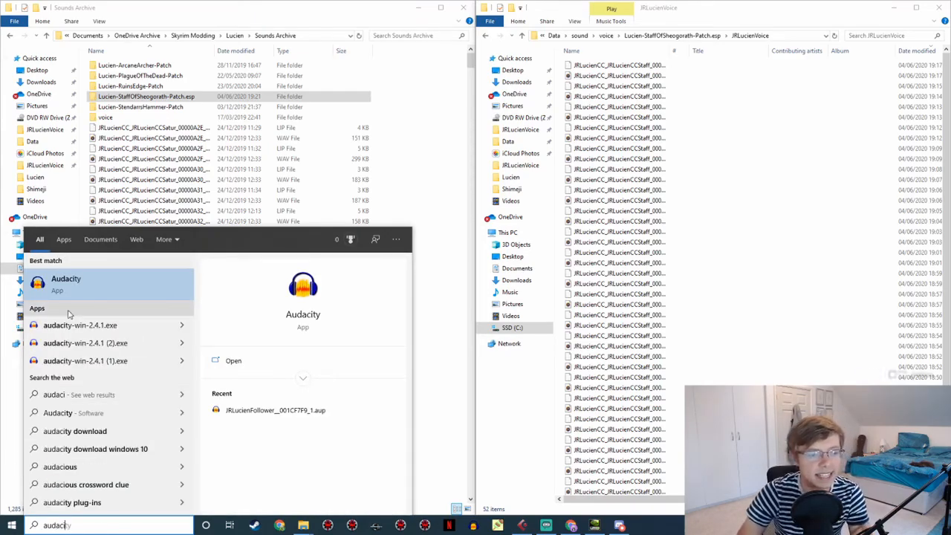
{"action": "left_click", "coordinate": [84, 295]}
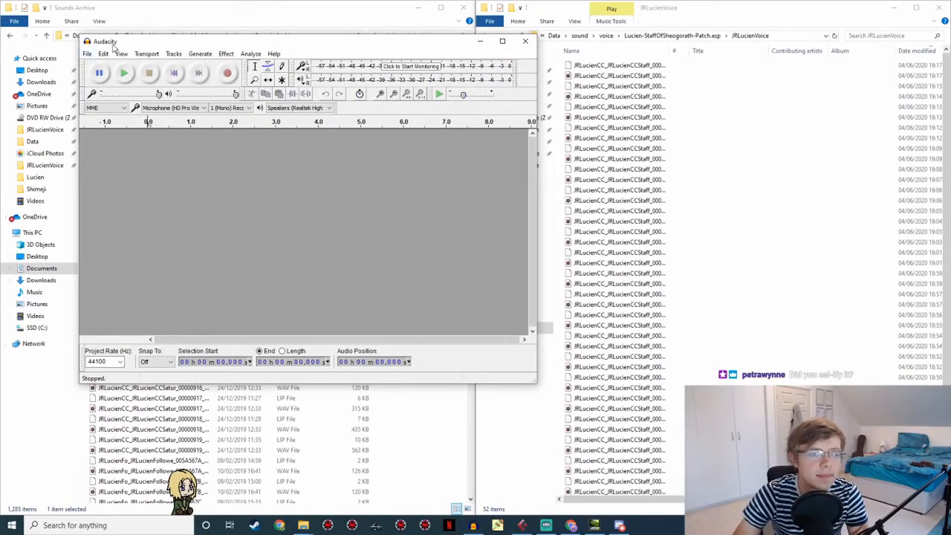
Import every audio file from the JRLucienVoice subfolder of Lucien-StaffOfSheogorath-Patch.esp into the empty project
{"action": "left_click", "coordinate": [95, 56]}
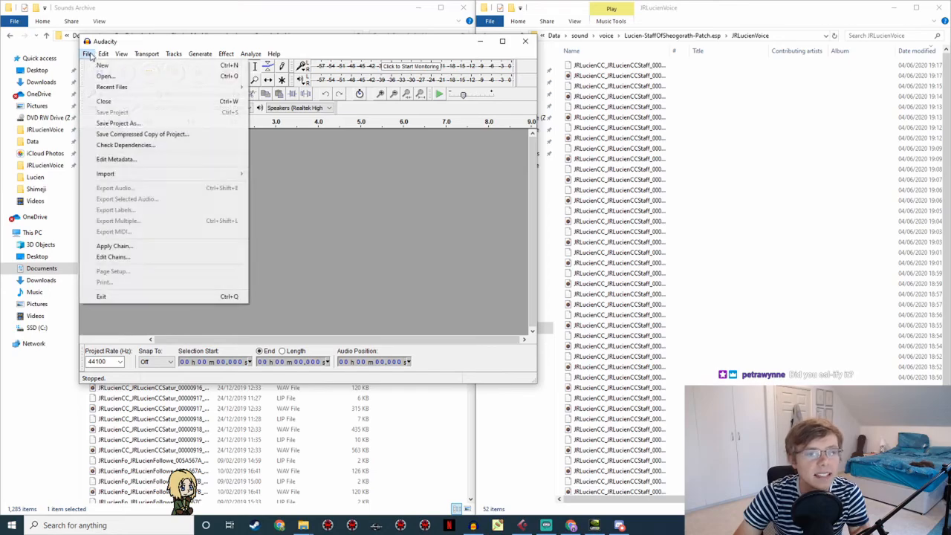
{"action": "mouse_move", "coordinate": [119, 172]}
{"action": "left_click", "coordinate": [325, 175]}
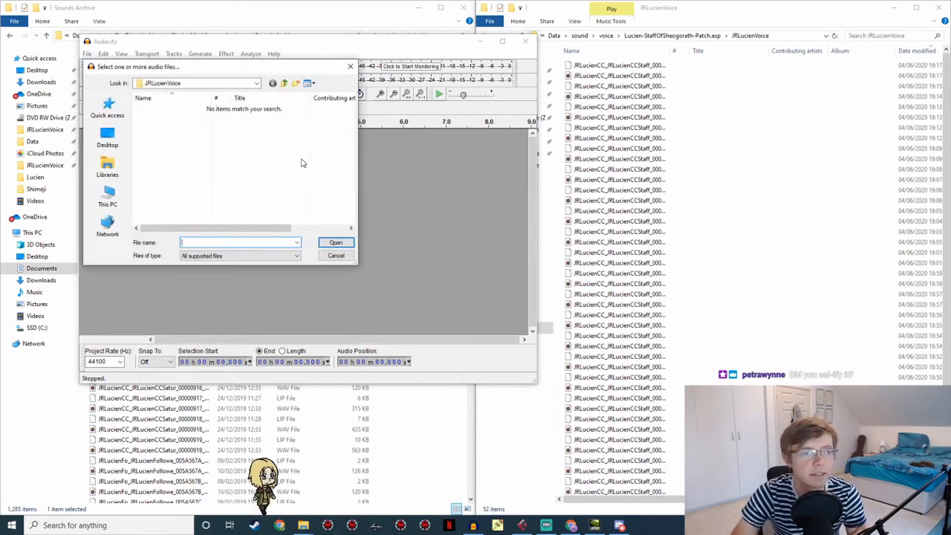
{"action": "left_click", "coordinate": [283, 84]}
{"action": "left_click", "coordinate": [283, 83]}
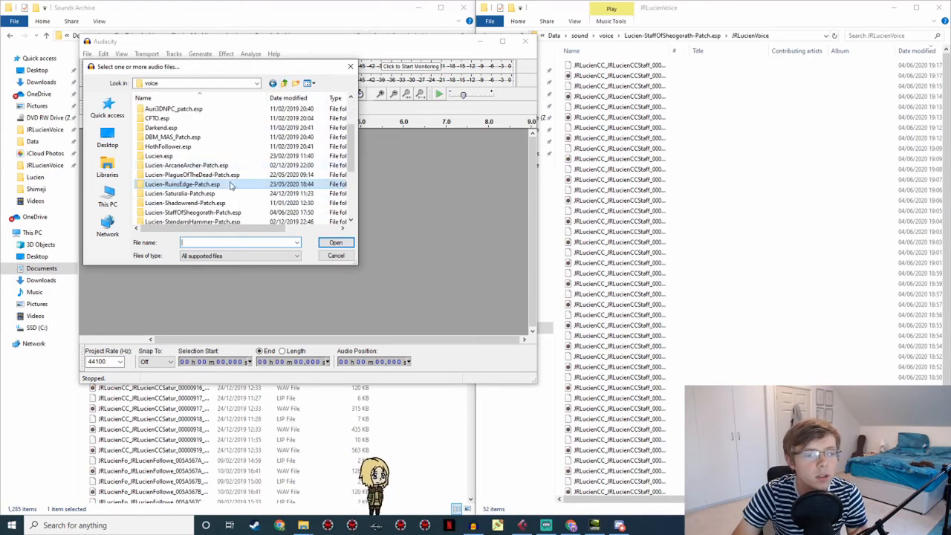
{"action": "double_click", "coordinate": [199, 213]}
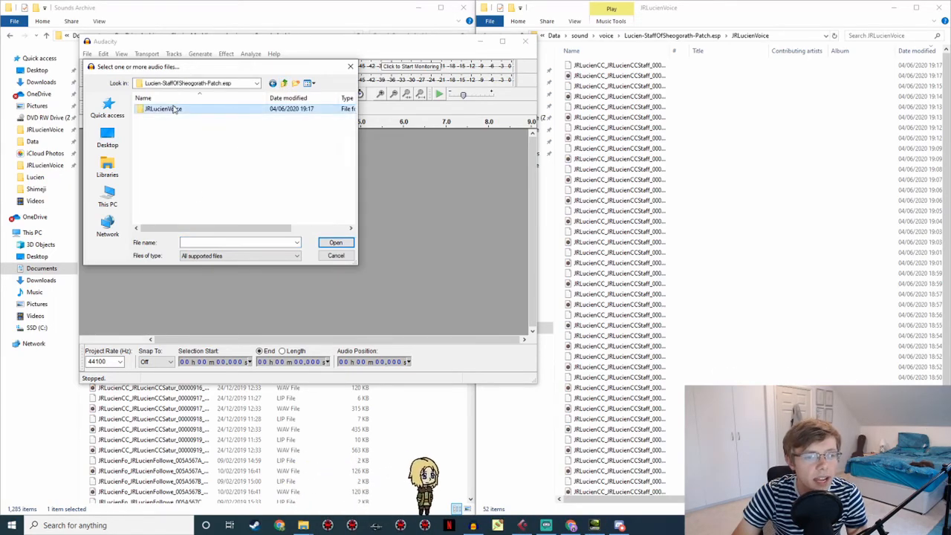
{"action": "double_click", "coordinate": [165, 109]}
{"action": "key", "text": "ctrl+a"}
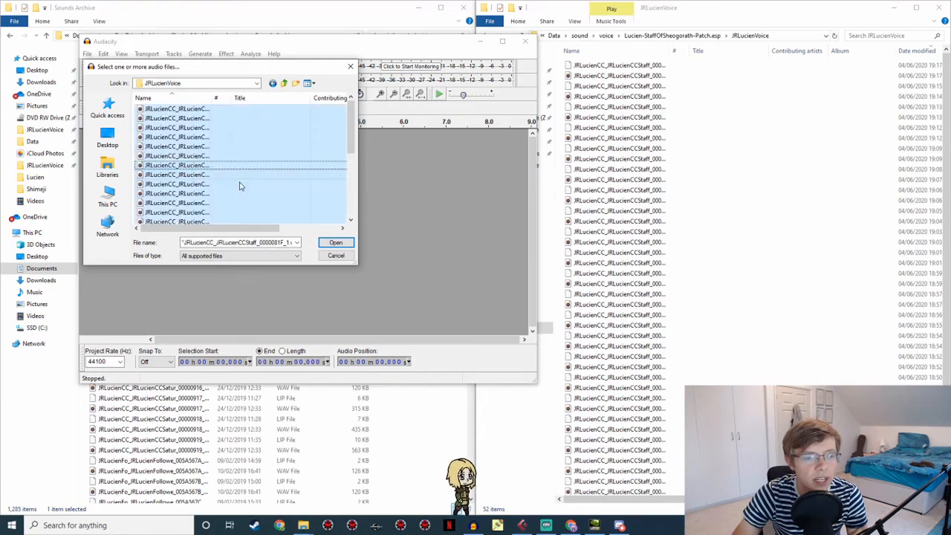
{"action": "left_click", "coordinate": [333, 242]}
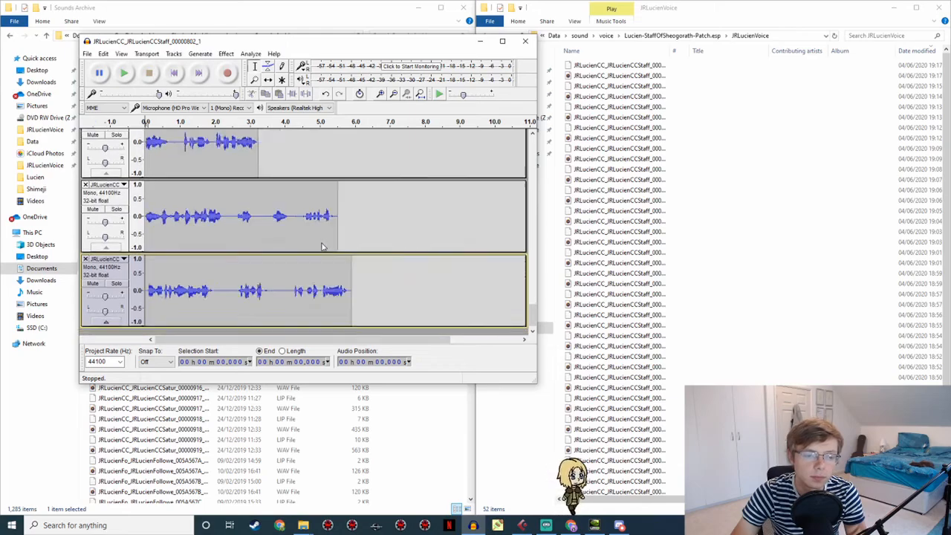
Normalize all imported tracks to a maximum amplitude of -3.0 dB with DC offset removed, and look over their waveforms
{"action": "left_click", "coordinate": [227, 54]}
{"action": "left_click", "coordinate": [281, 222]}
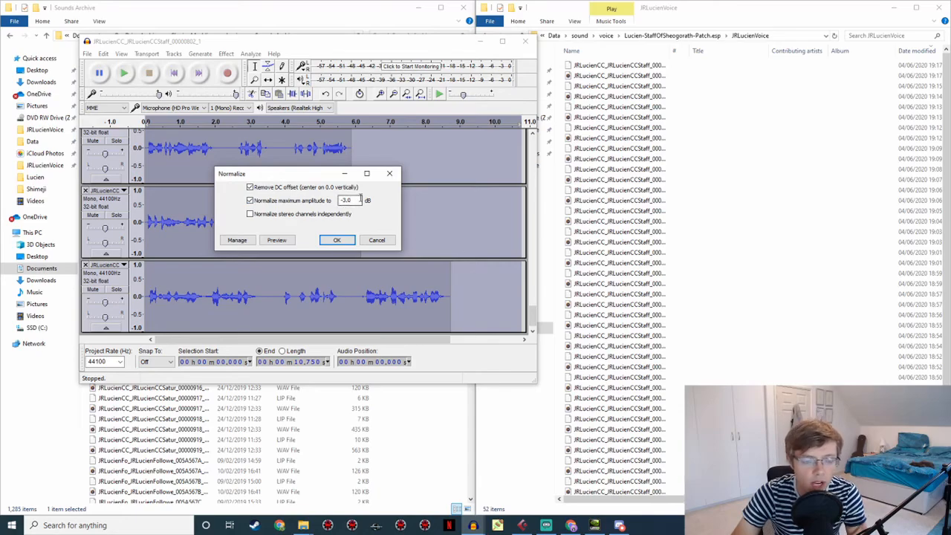
{"action": "left_click", "coordinate": [337, 241]}
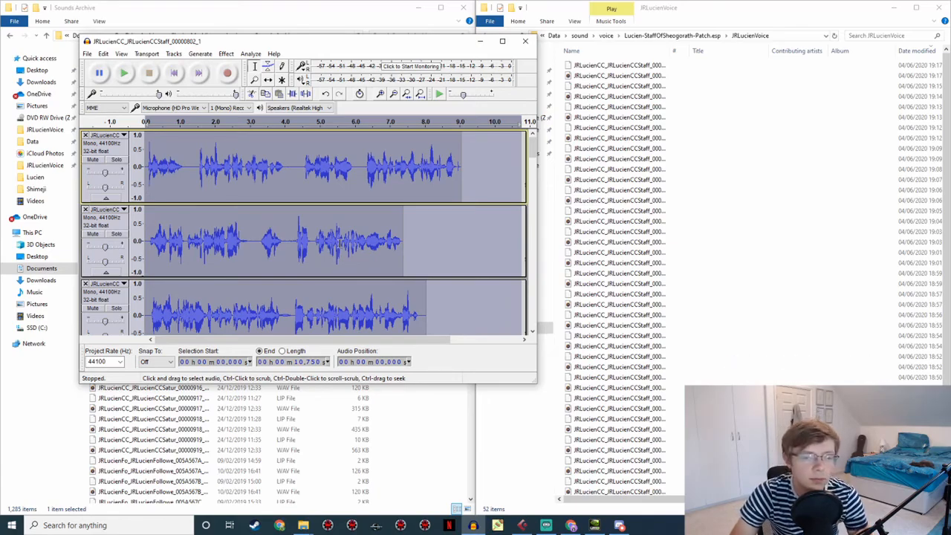
{"action": "scroll", "coordinate": [427, 206], "scroll_direction": "down", "scroll_amount": 7}
{"action": "scroll", "coordinate": [432, 212], "scroll_direction": "up", "scroll_amount": 7}
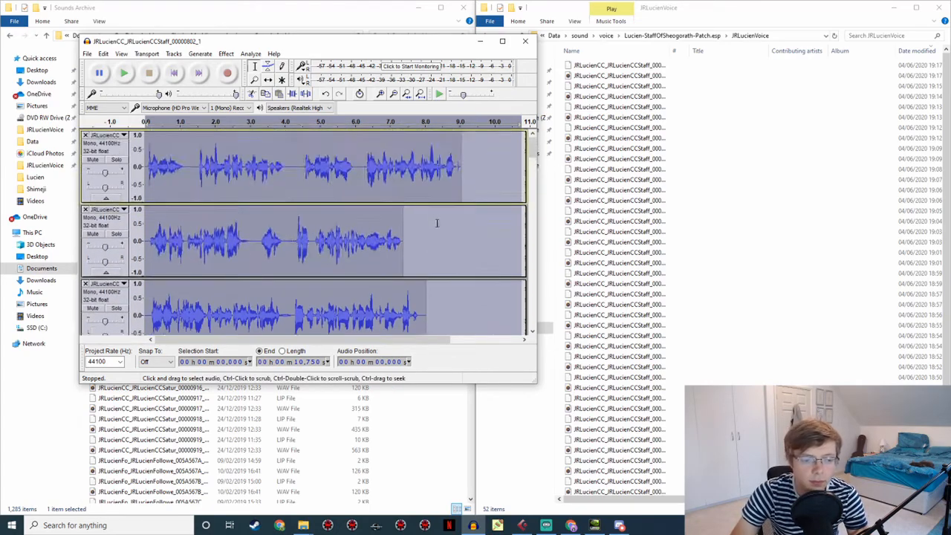
{"action": "scroll", "coordinate": [458, 233], "scroll_direction": "down", "scroll_amount": 10}
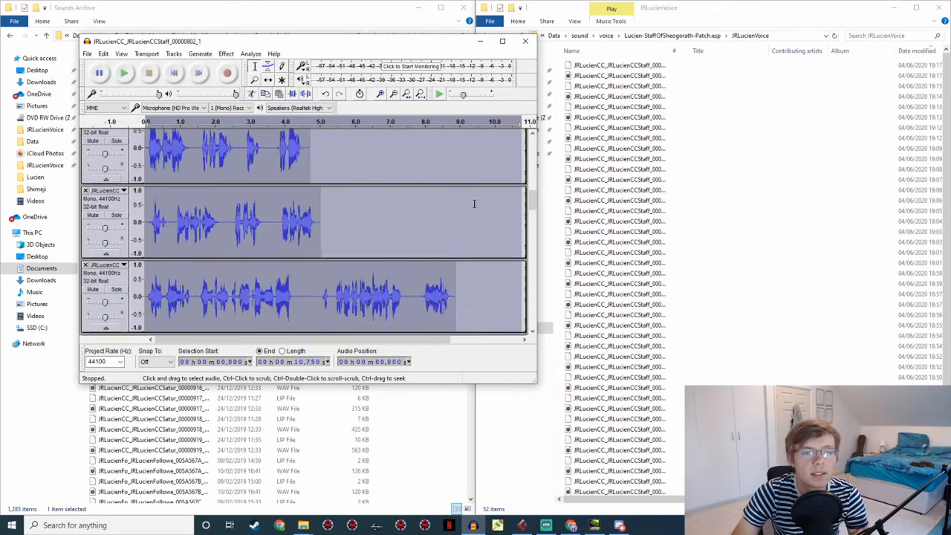
{"action": "scroll", "coordinate": [472, 204], "scroll_direction": "down", "scroll_amount": 6}
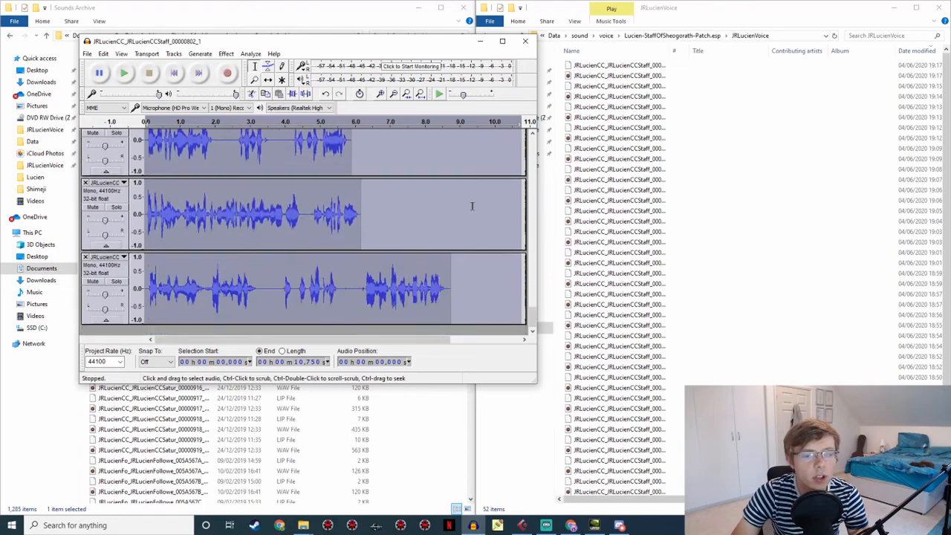
{"action": "left_click_drag", "start_coordinate": [537, 286], "coordinate": [532, 142]}
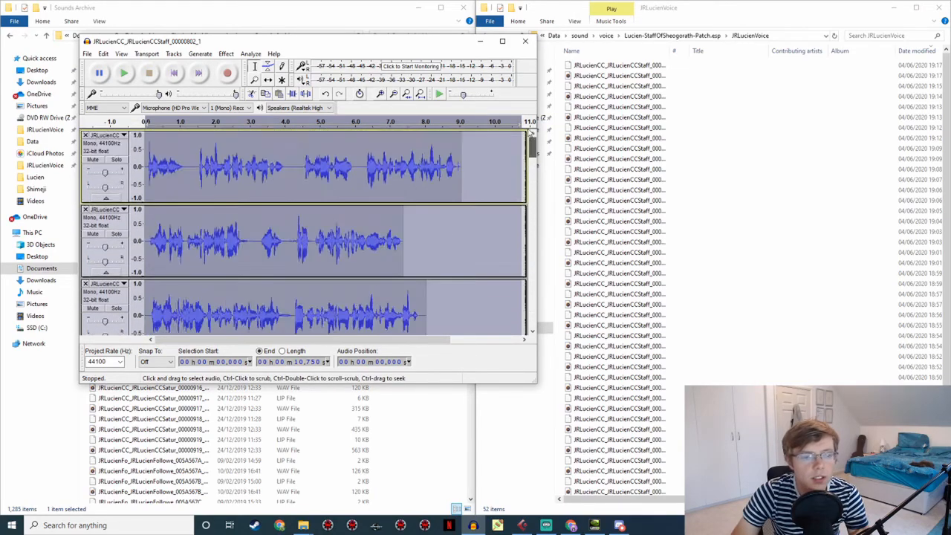
Export all tracks as separate 16-bit PCM WAV files, named by track, into the JRLucienVoice folder of Lucien-StaffOfSheogorath-Patch.esp, overwriting the existing files
{"action": "left_click", "coordinate": [87, 54]}
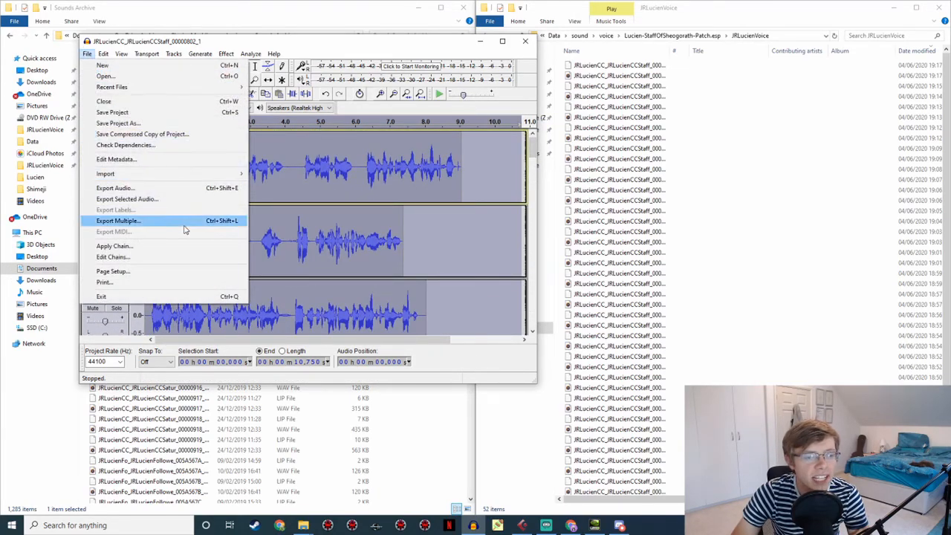
{"action": "left_click", "coordinate": [142, 221]}
{"action": "left_click", "coordinate": [387, 182]}
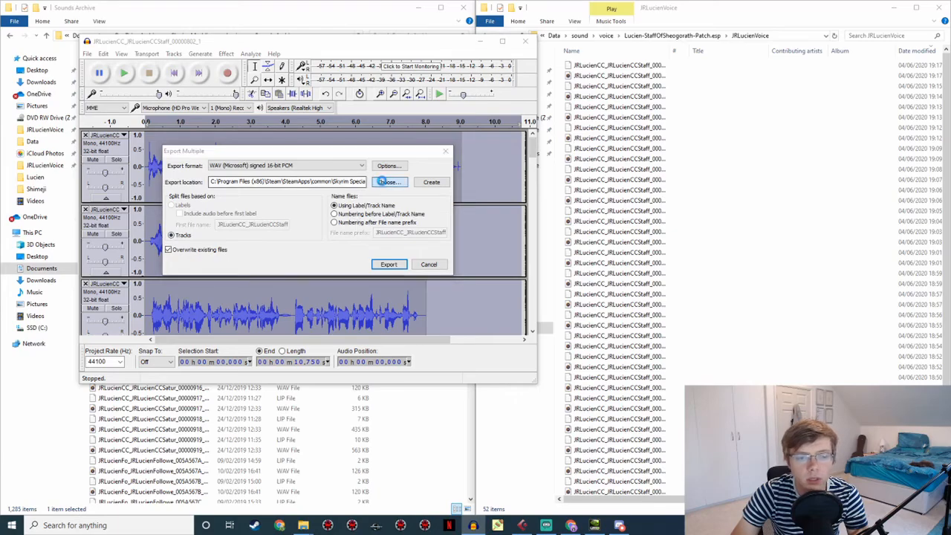
{"action": "scroll", "coordinate": [459, 275], "scroll_direction": "down", "scroll_amount": 5}
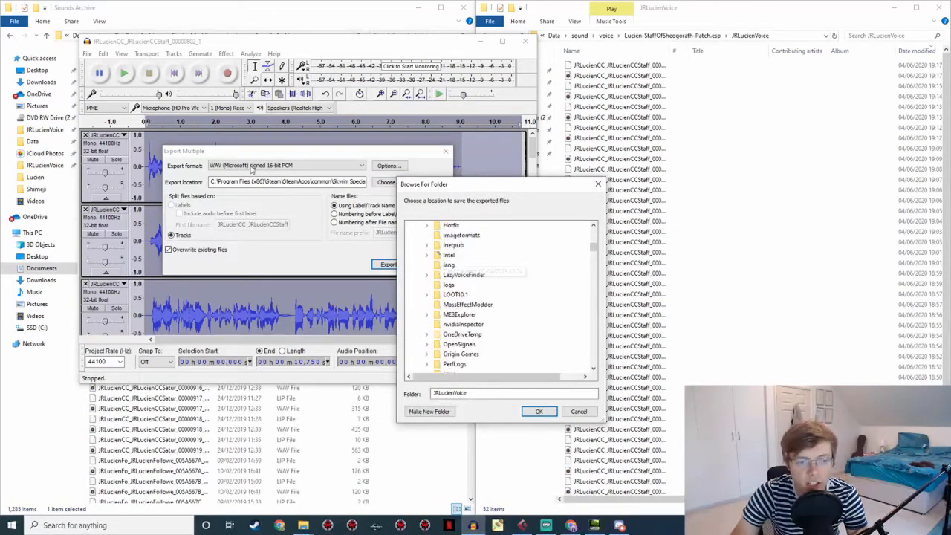
{"action": "scroll", "coordinate": [467, 278], "scroll_direction": "down", "scroll_amount": 20}
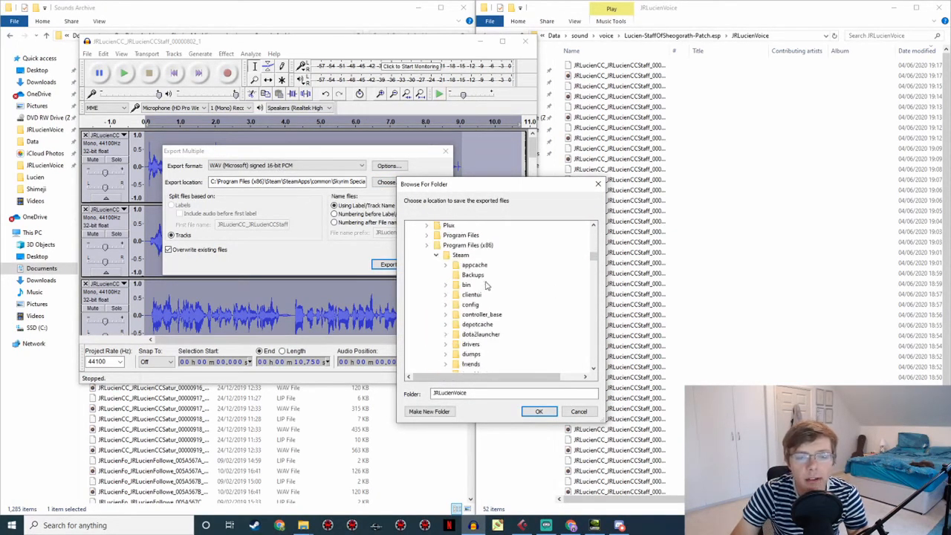
{"action": "scroll", "coordinate": [508, 295], "scroll_direction": "down", "scroll_amount": 20}
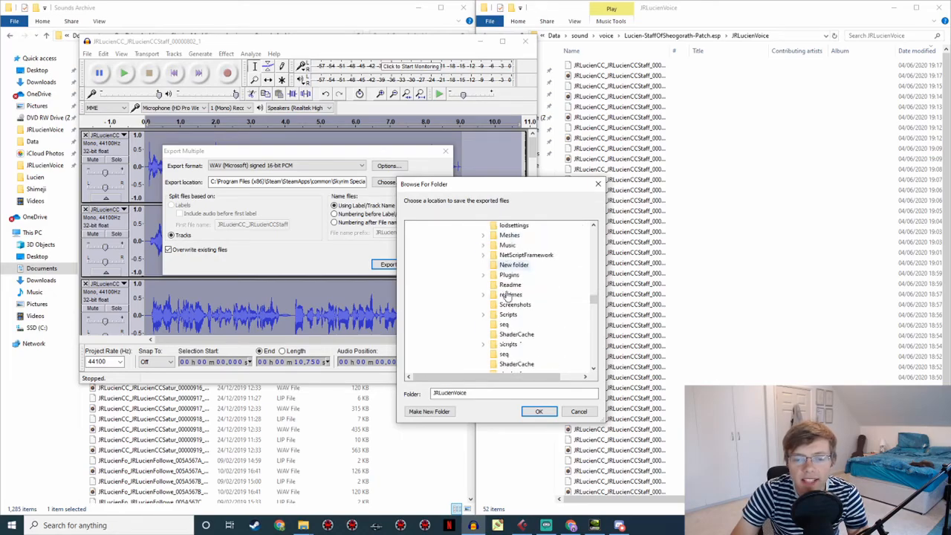
{"action": "scroll", "coordinate": [560, 316], "scroll_direction": "down", "scroll_amount": 4}
{"action": "scroll", "coordinate": [513, 290], "scroll_direction": "up", "scroll_amount": 7}
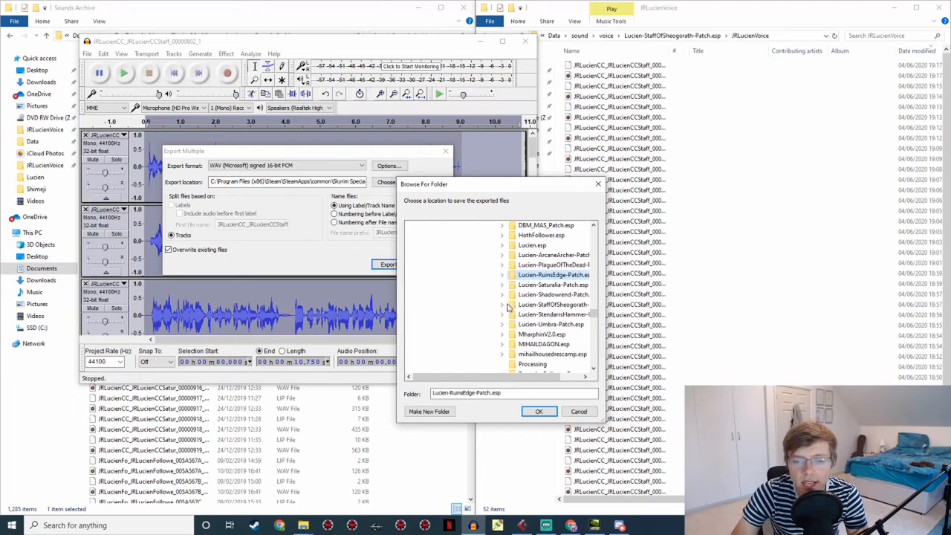
{"action": "left_click", "coordinate": [503, 305]}
{"action": "left_click", "coordinate": [545, 314]}
{"action": "left_click", "coordinate": [540, 412]}
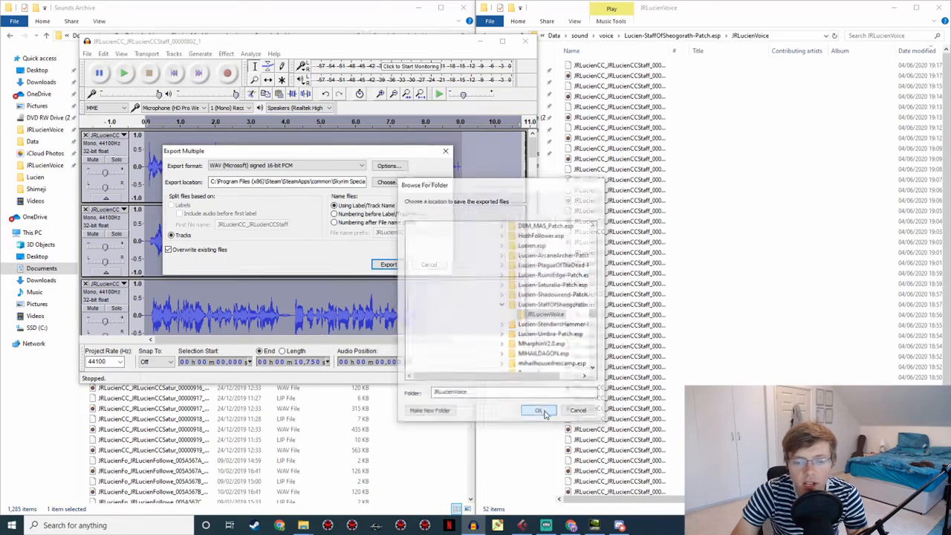
{"action": "left_click", "coordinate": [390, 266]}
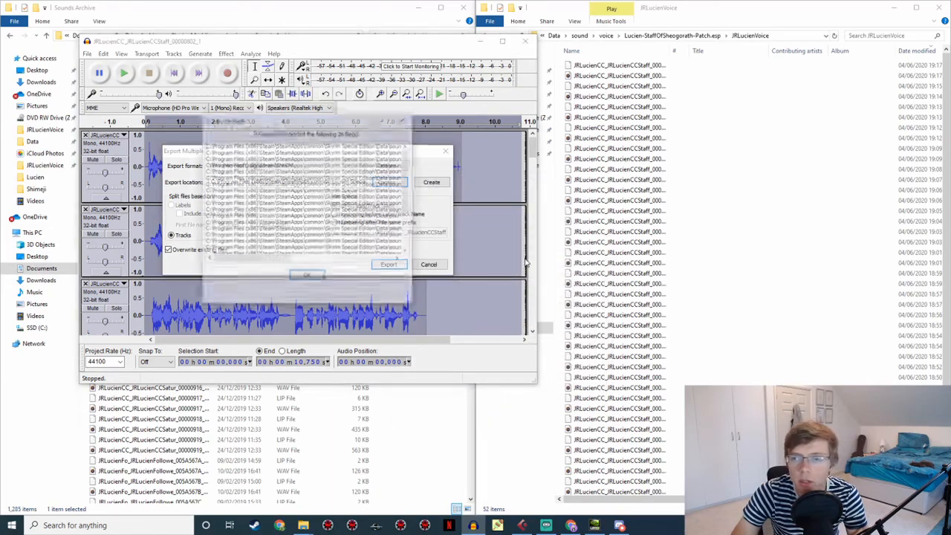
{"action": "left_click", "coordinate": [307, 277]}
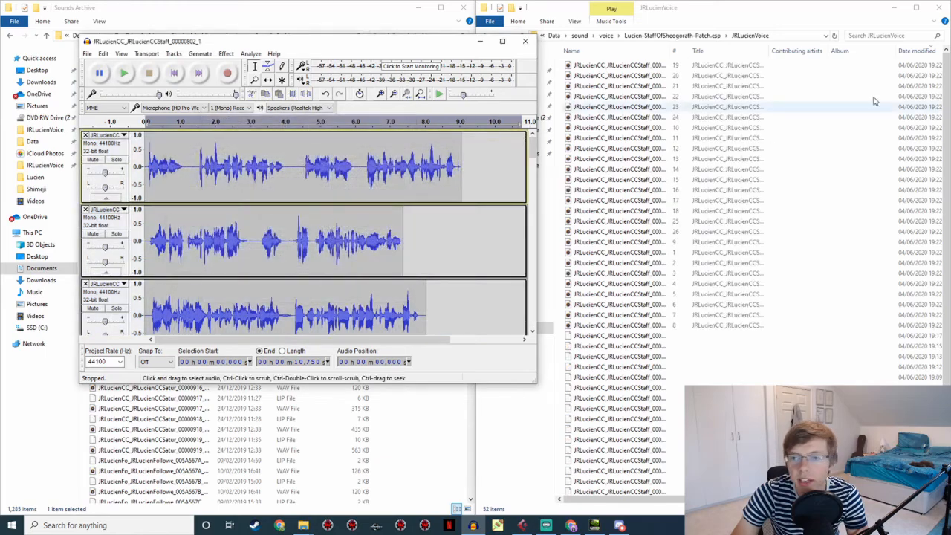
Check the modification dates of the exported voice files in the JRLucienVoice folder in File Explorer
{"action": "left_click", "coordinate": [917, 52]}
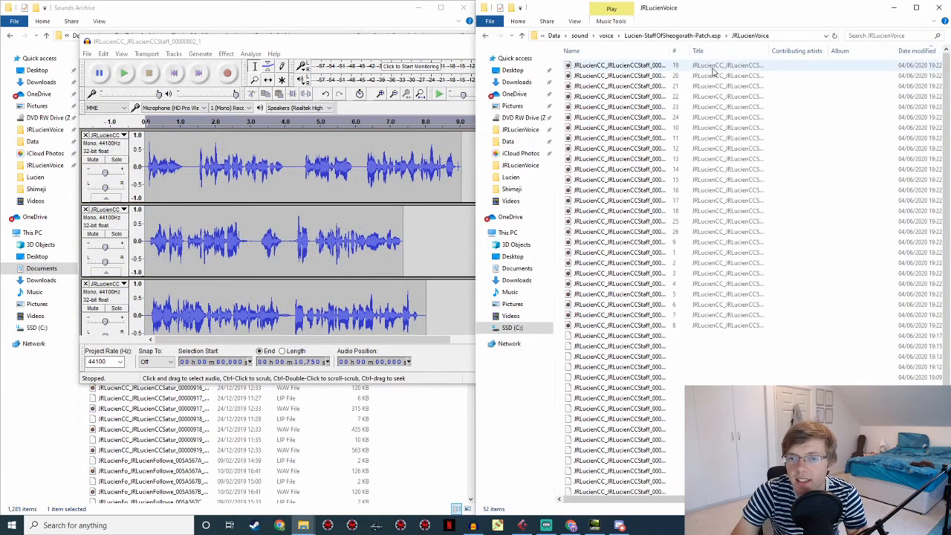
{"action": "left_click_drag", "start_coordinate": [743, 492], "coordinate": [743, 482]}
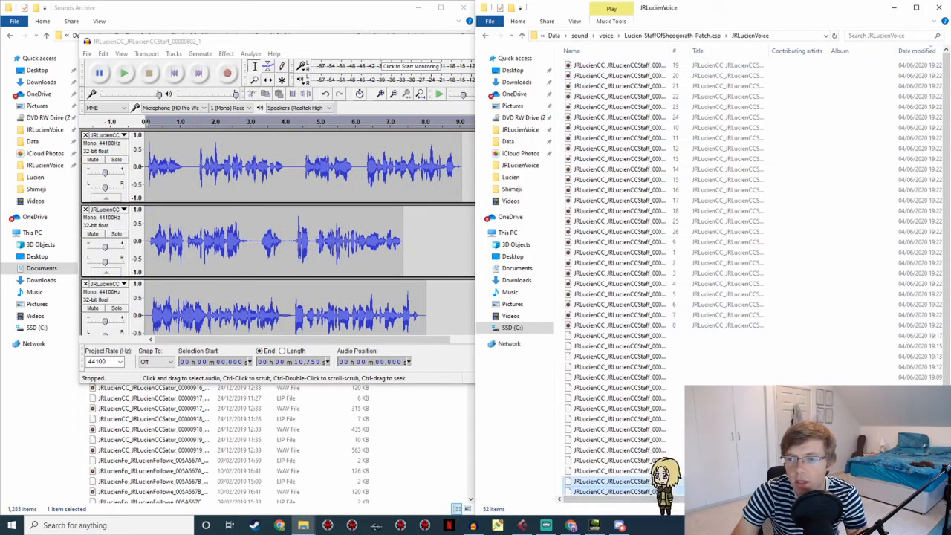
{"action": "left_click", "coordinate": [781, 419]}
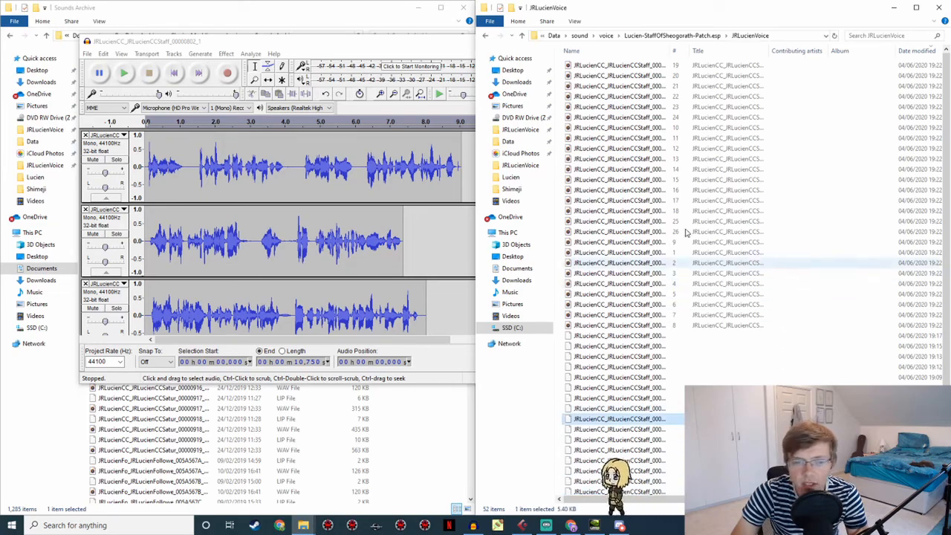
Close Audacity without saving the project
{"action": "left_click", "coordinate": [373, 39]}
{"action": "left_click", "coordinate": [525, 41]}
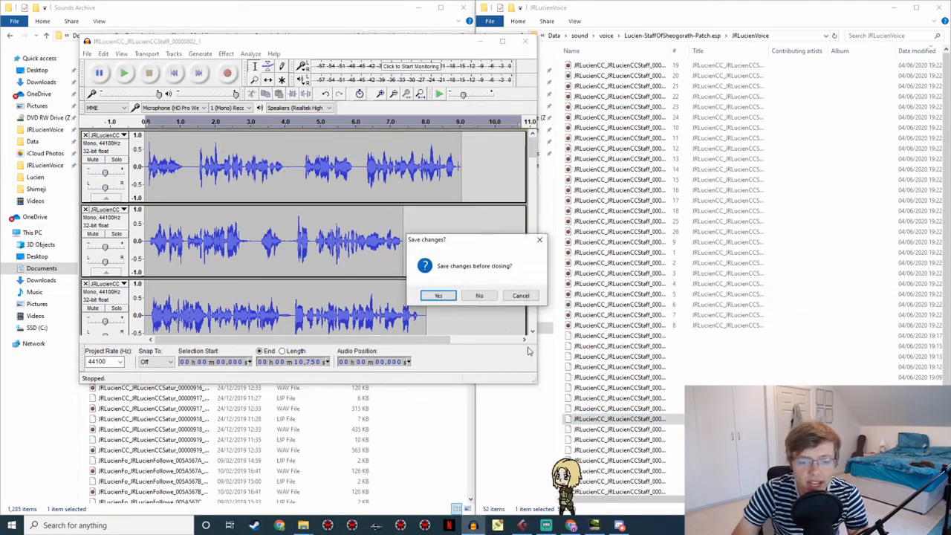
{"action": "left_click", "coordinate": [479, 296]}
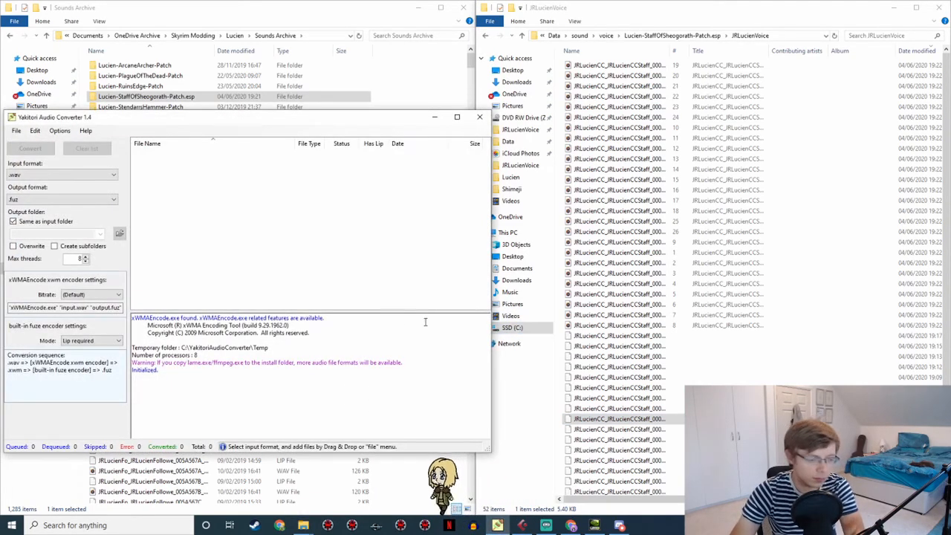
In Yakitori Audio Converter, add the JRLucienVoice folder of Lucien-StaffOfSheogorath-Patch.esp to the .wav to .fuz conversion list
{"action": "left_click", "coordinate": [15, 131]}
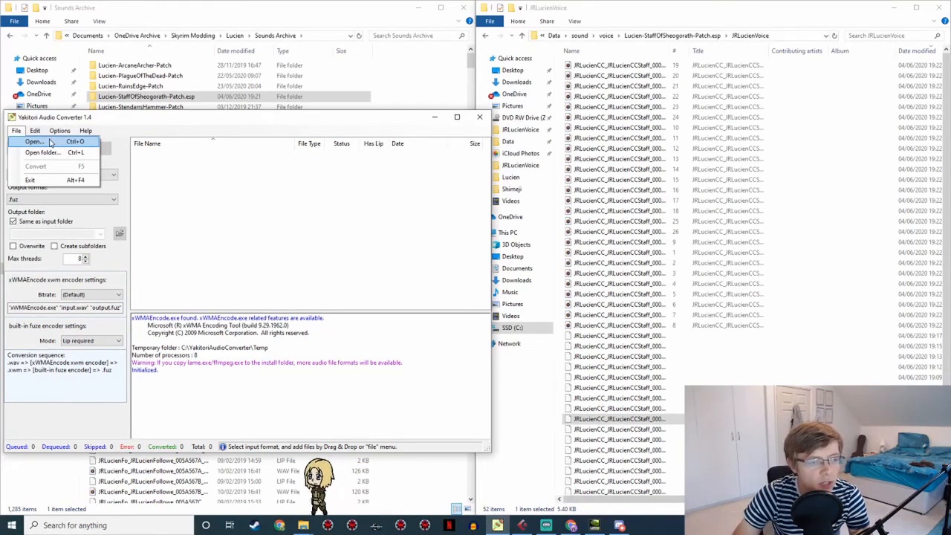
{"action": "left_click", "coordinate": [42, 153]}
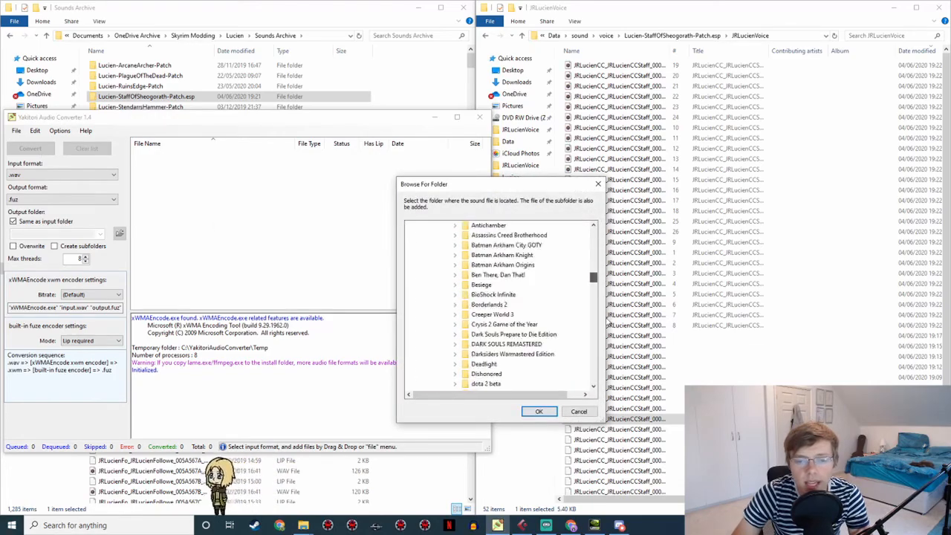
{"action": "left_click_drag", "start_coordinate": [594, 325], "coordinate": [595, 340]}
{"action": "scroll", "coordinate": [555, 287], "scroll_direction": "up", "scroll_amount": 7}
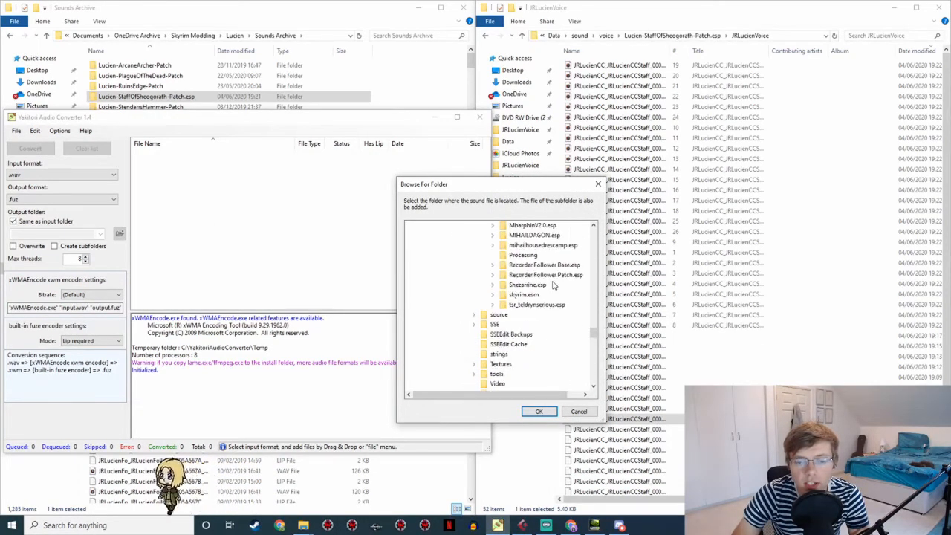
{"action": "left_click", "coordinate": [493, 315]}
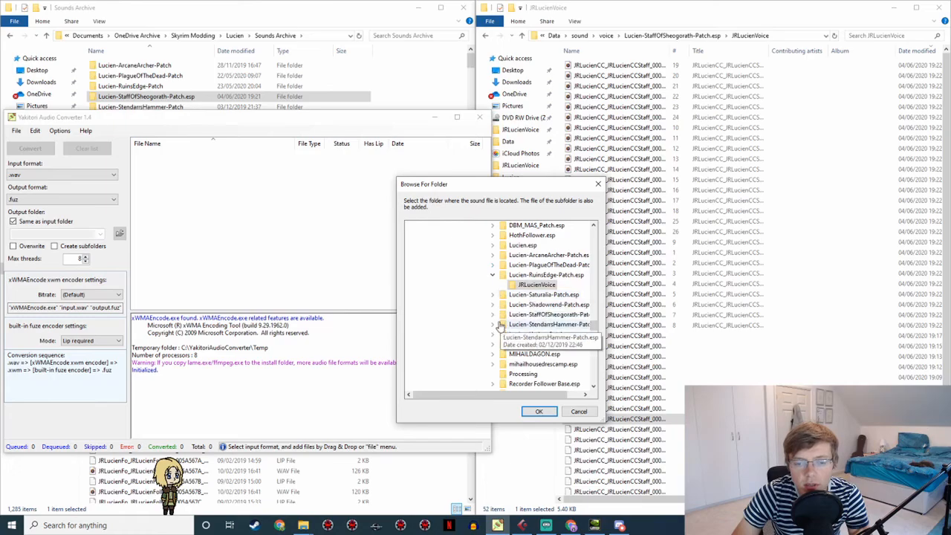
{"action": "left_click", "coordinate": [511, 325]}
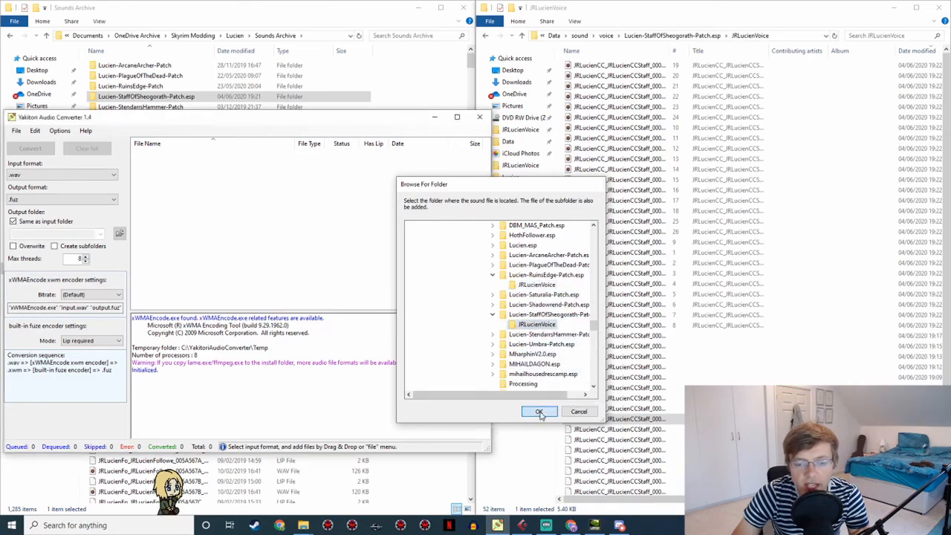
{"action": "left_click", "coordinate": [540, 412]}
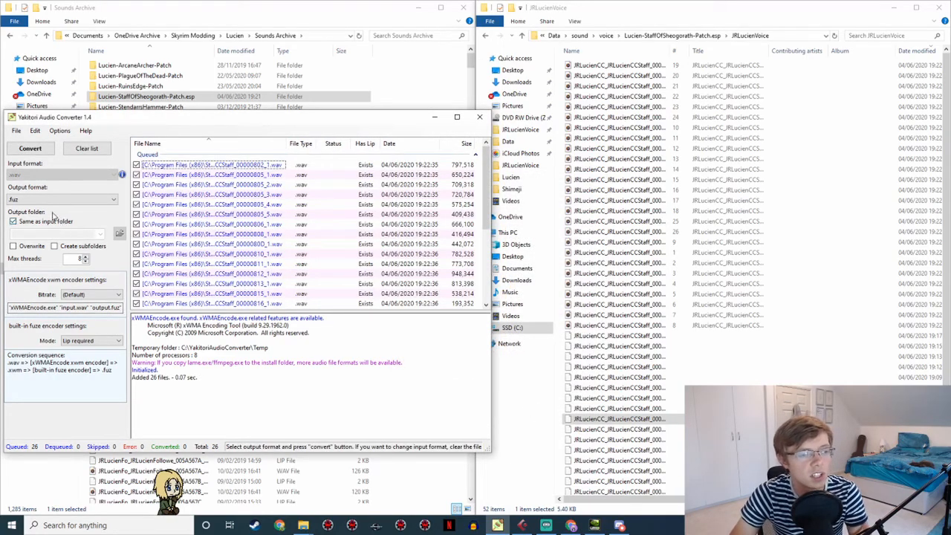
Convert all queued .wav files to .fuz in their own folder and close Yakitori Audio Converter
{"action": "left_click", "coordinate": [30, 148]}
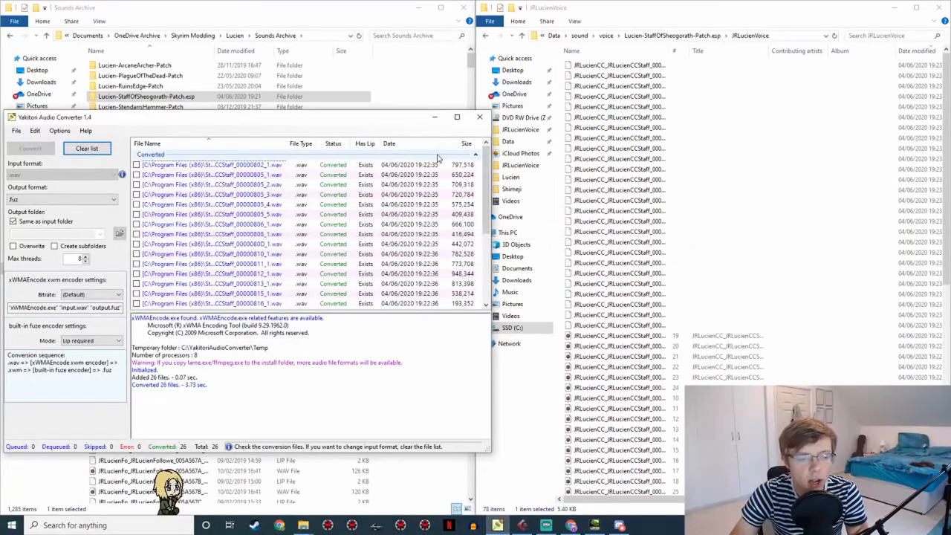
{"action": "left_click", "coordinate": [480, 118]}
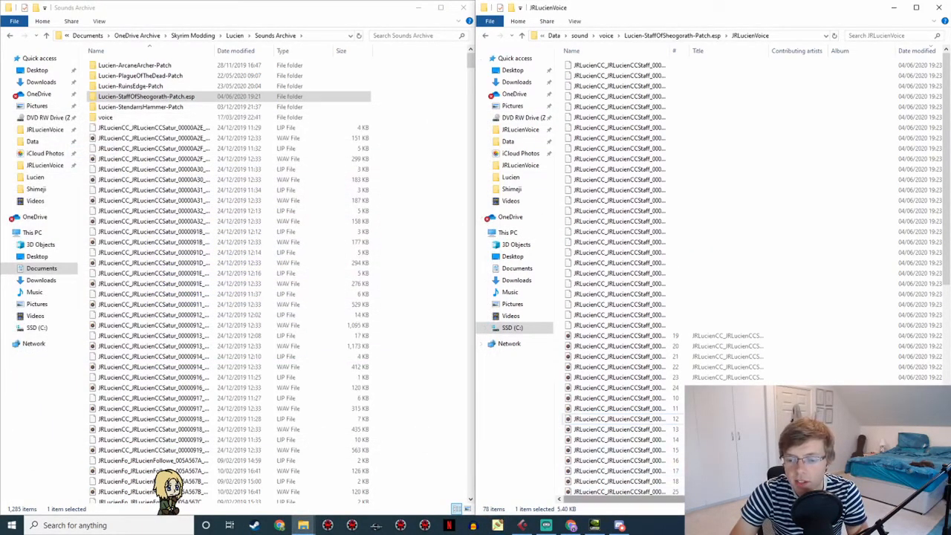
Maximize the JRLucienVoice folder window in File Explorer and add the Size and Type columns to its file list
{"action": "scroll", "coordinate": [624, 496], "scroll_direction": "right", "scroll_amount": 1}
{"action": "double_click", "coordinate": [798, 7]}
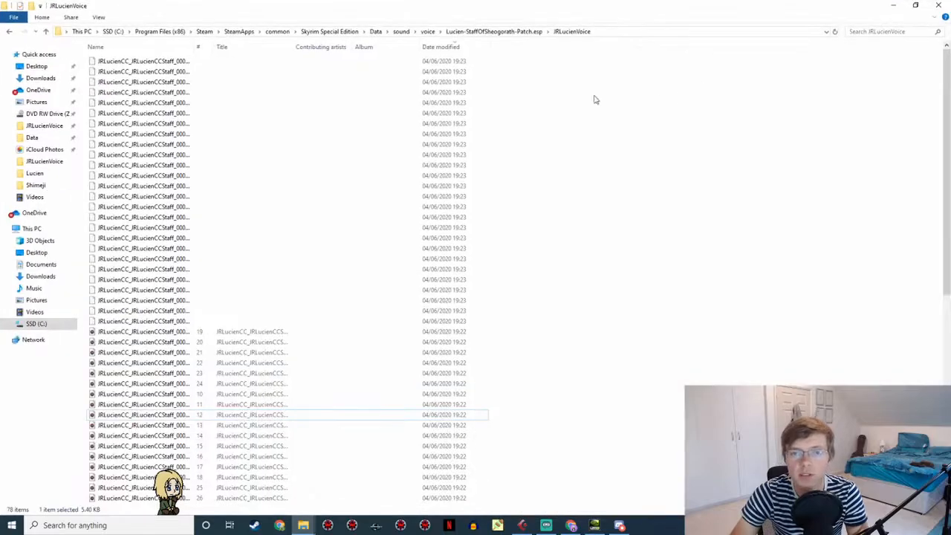
{"action": "right_click", "coordinate": [534, 92]}
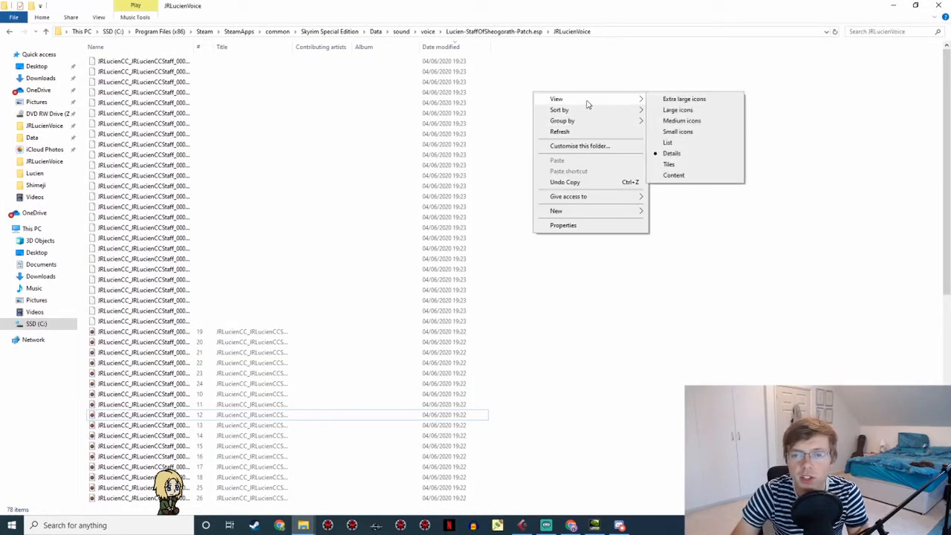
{"action": "right_click", "coordinate": [529, 46]}
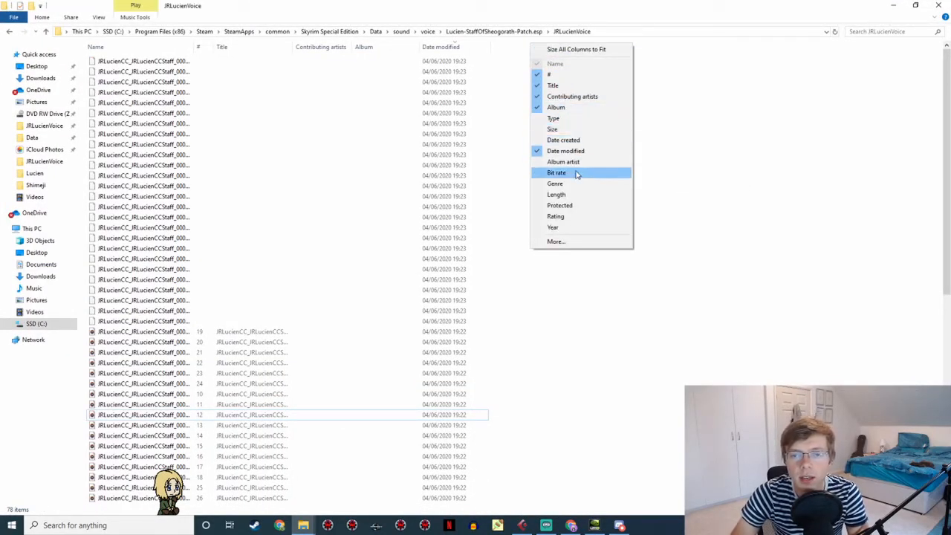
{"action": "left_click", "coordinate": [563, 130]}
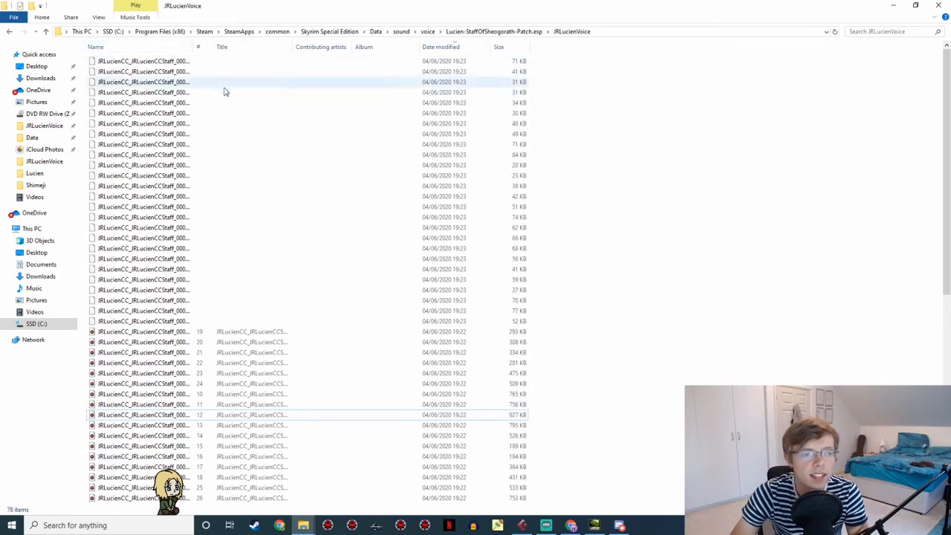
{"action": "right_click", "coordinate": [563, 47]}
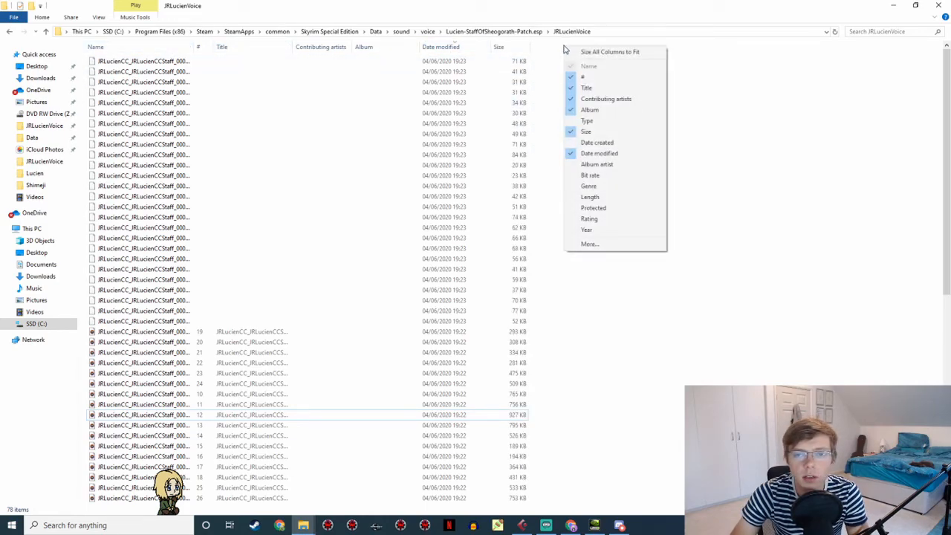
{"action": "left_click", "coordinate": [588, 123]}
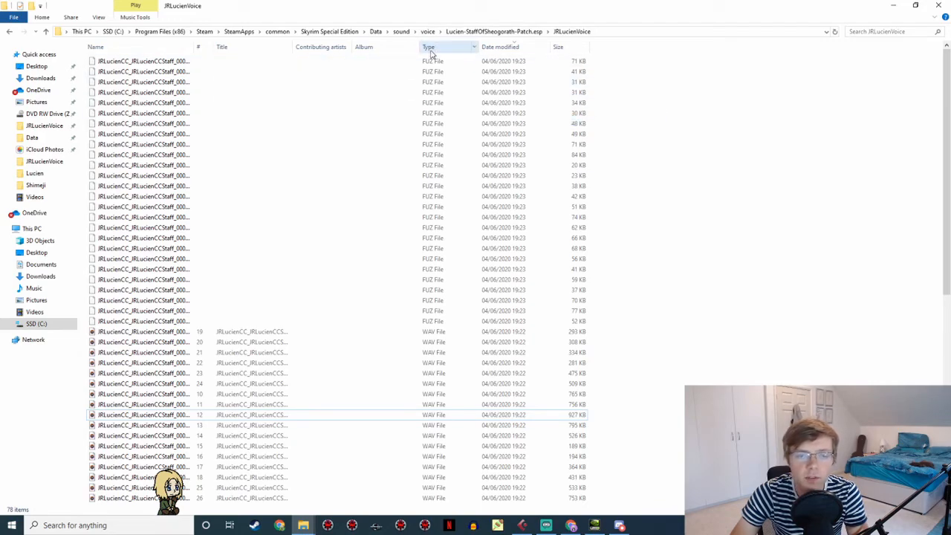
Compare the types and sizes of the FUZ, LIP and WAV voice files, sorting the list by name and by size
{"action": "scroll", "coordinate": [448, 330], "scroll_direction": "down", "scroll_amount": 11}
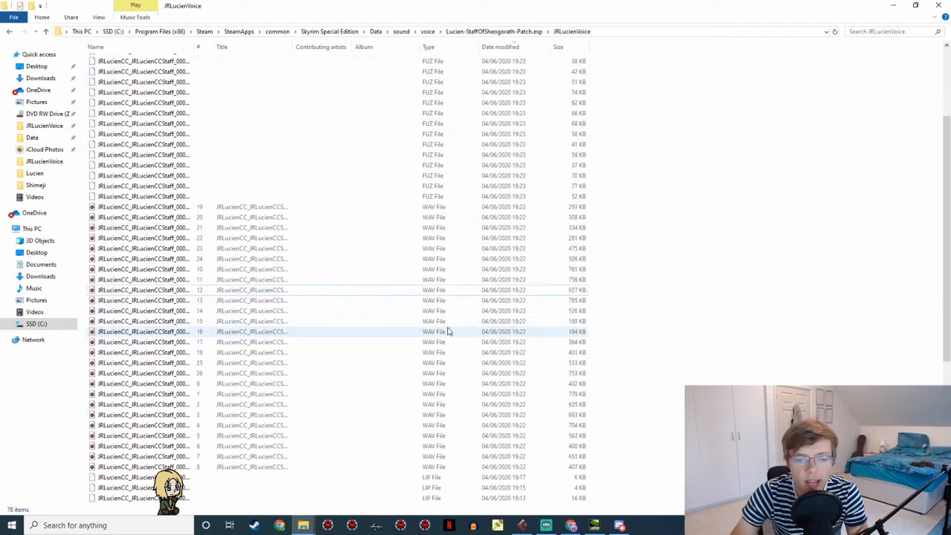
{"action": "scroll", "coordinate": [448, 329], "scroll_direction": "up", "scroll_amount": 11}
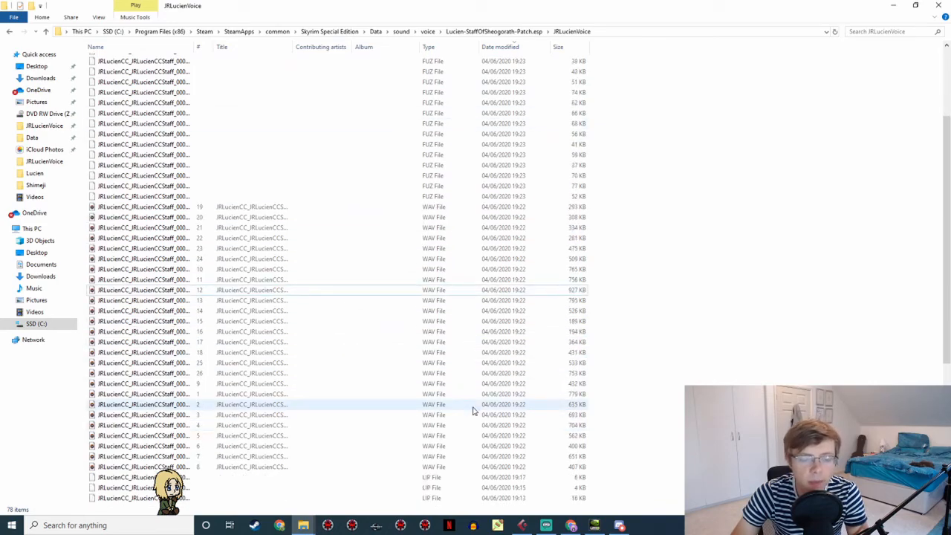
{"action": "left_click", "coordinate": [427, 333]}
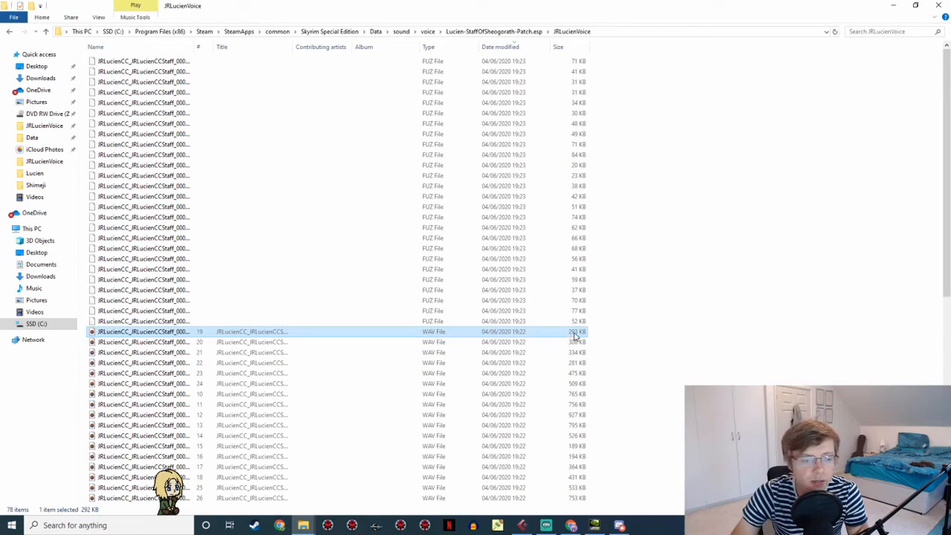
{"action": "left_click", "coordinate": [159, 46]}
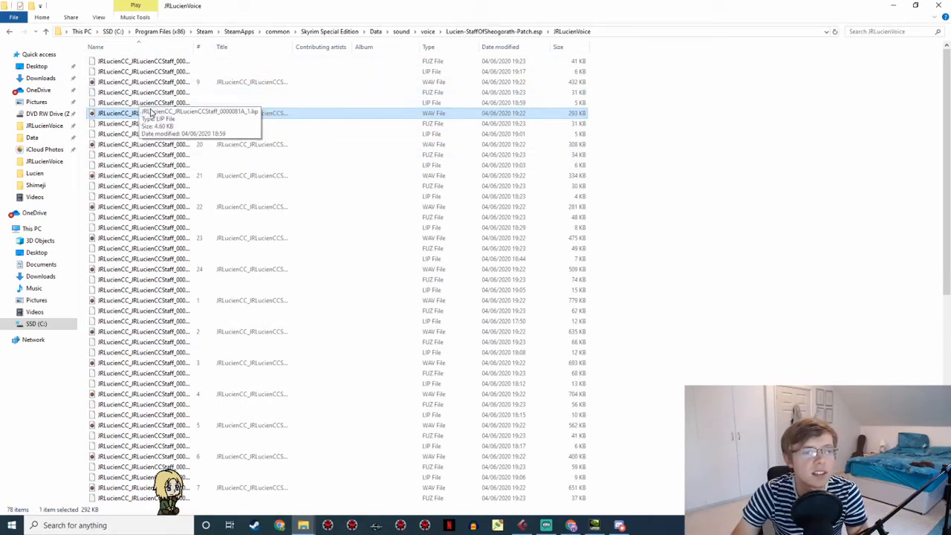
{"action": "left_click", "coordinate": [443, 95]}
{"action": "left_click", "coordinate": [445, 105]}
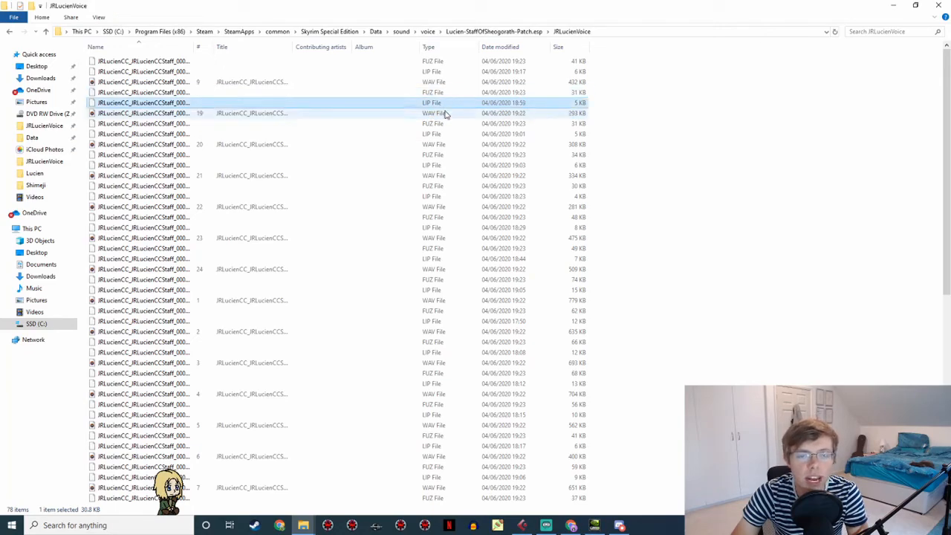
{"action": "left_click", "coordinate": [448, 117]}
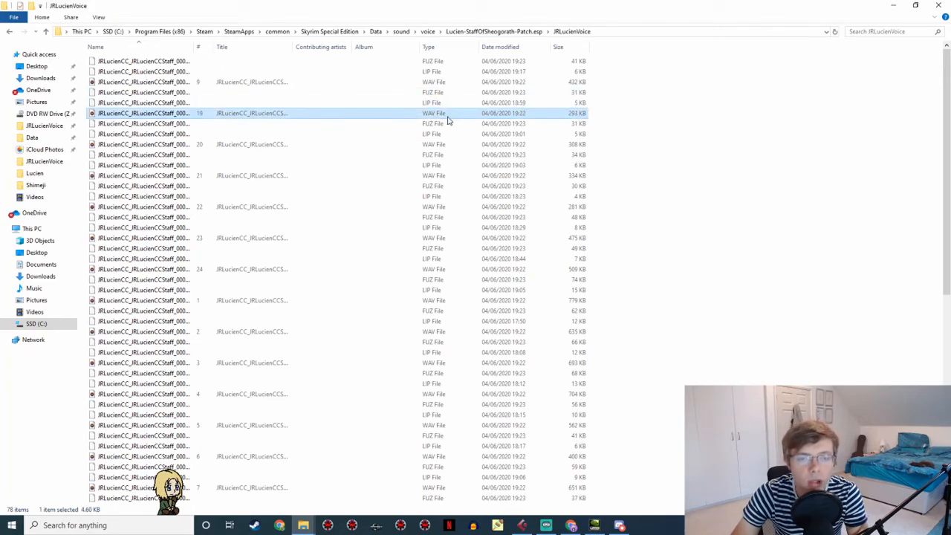
{"action": "left_click", "coordinate": [582, 104]}
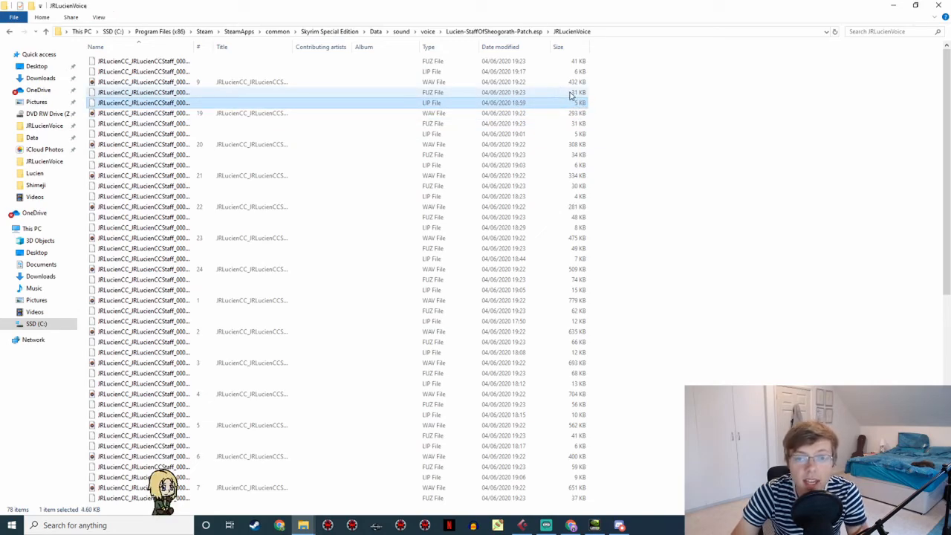
{"action": "left_click", "coordinate": [571, 93]}
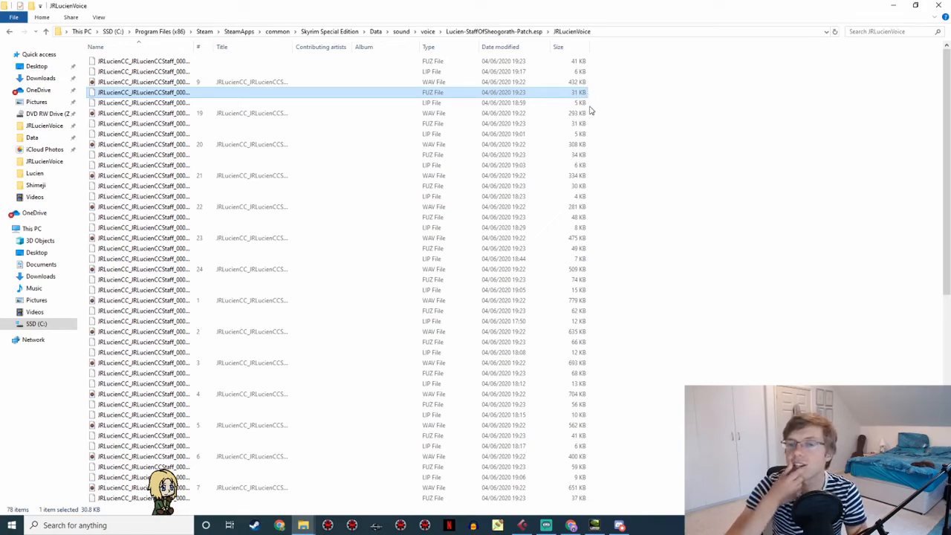
{"action": "left_click", "coordinate": [559, 49]}
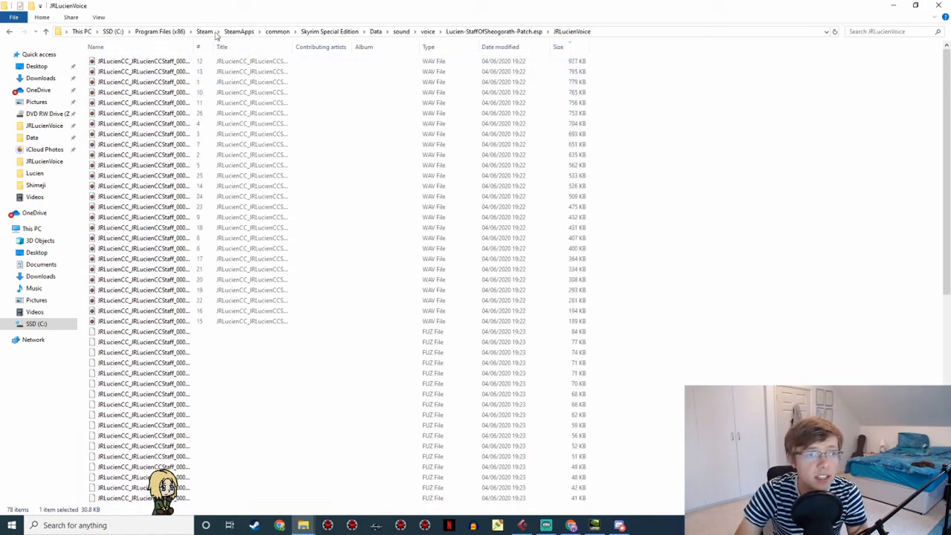
{"action": "left_click", "coordinate": [139, 47]}
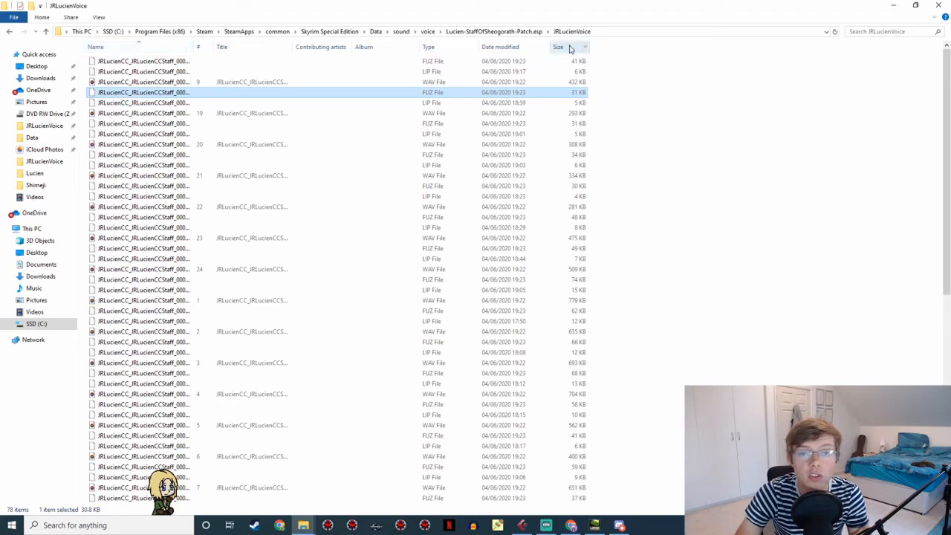
Sort the JRLucienVoice files by date modified and delete all the WAV and LIP files, keeping only the FUZ files
{"action": "left_click", "coordinate": [505, 46]}
{"action": "left_click", "coordinate": [357, 332]}
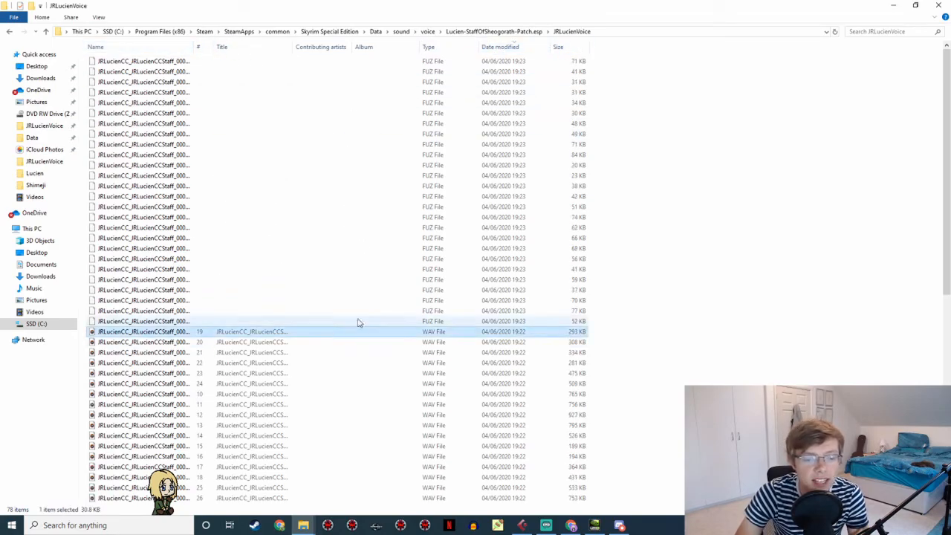
{"action": "scroll", "coordinate": [397, 297], "scroll_direction": "down", "scroll_amount": 12}
{"action": "left_click", "coordinate": [399, 498], "text": "shift"}
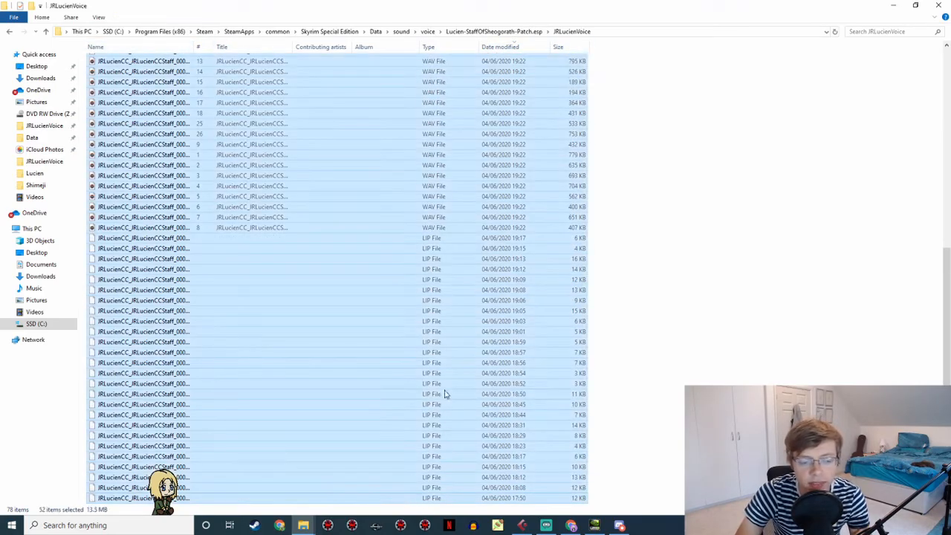
{"action": "key", "text": "Delete"}
{"action": "key", "text": "Return"}
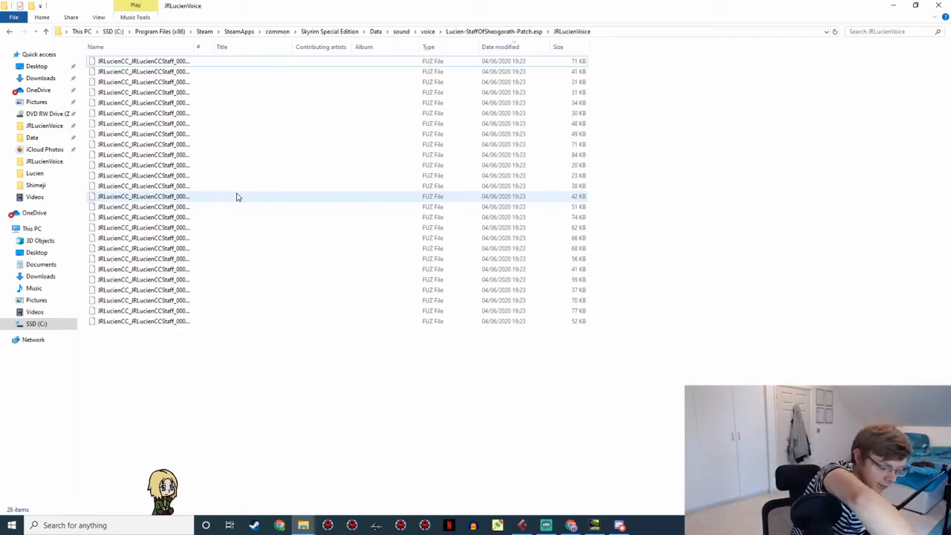
Go up to Skyrim Special Edition's Data folder, and close Cubase LE, saving LucienCCStaffOfSheogorath.cpr and cancelling the audio mixdown export
{"action": "left_click", "coordinate": [476, 31]}
{"action": "left_click", "coordinate": [376, 32]}
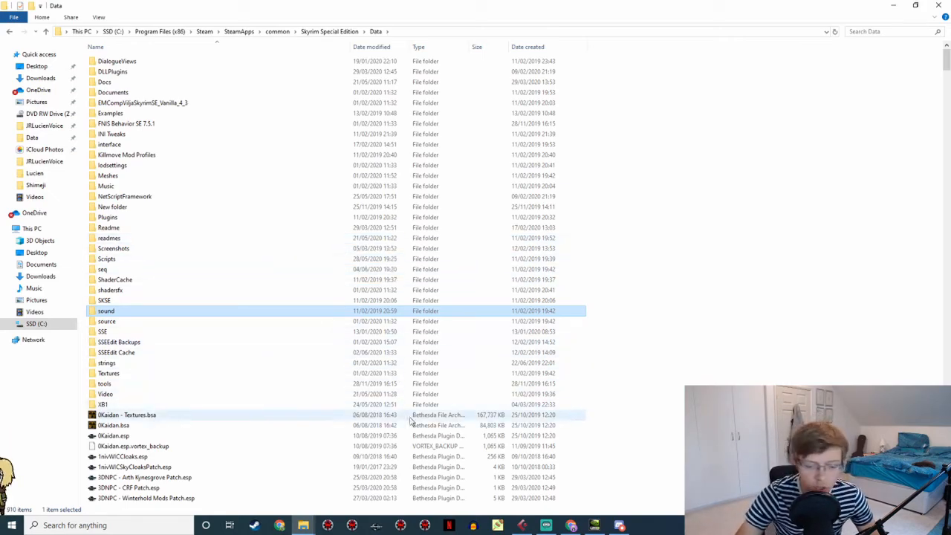
{"action": "mouse_move", "coordinate": [522, 526]}
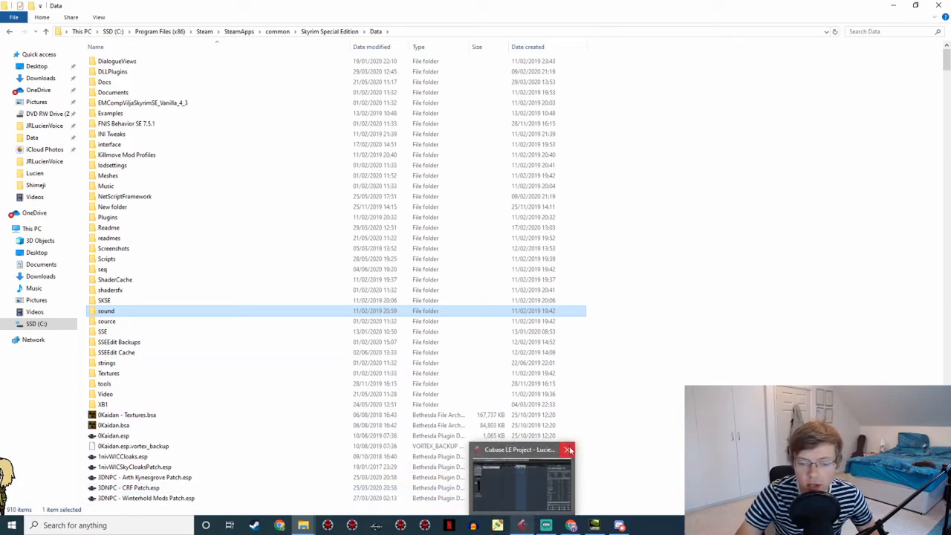
{"action": "left_click", "coordinate": [569, 450]}
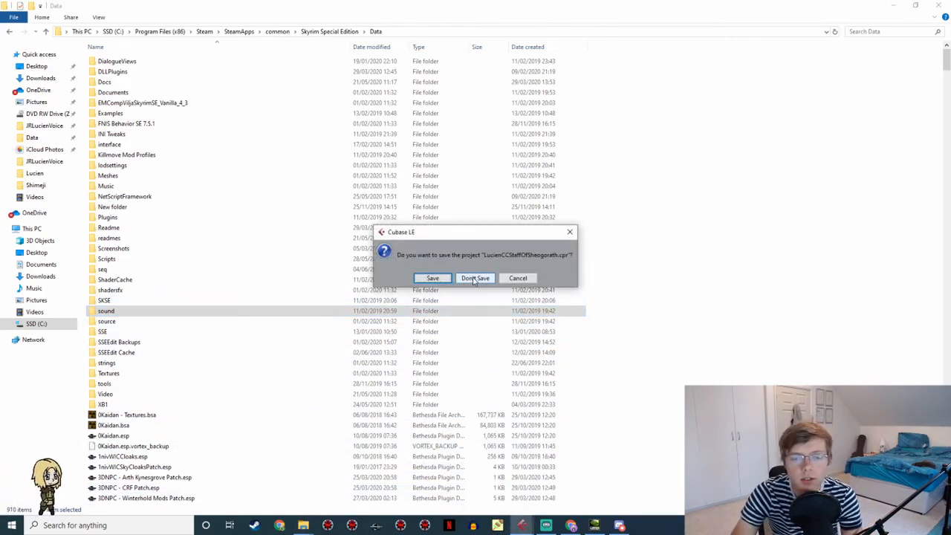
{"action": "left_click", "coordinate": [432, 278]}
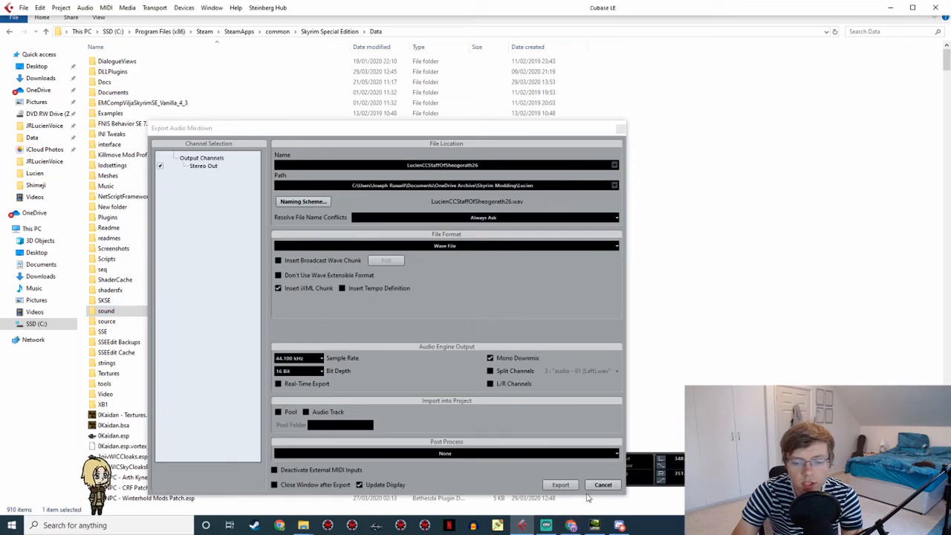
{"action": "left_click", "coordinate": [603, 485]}
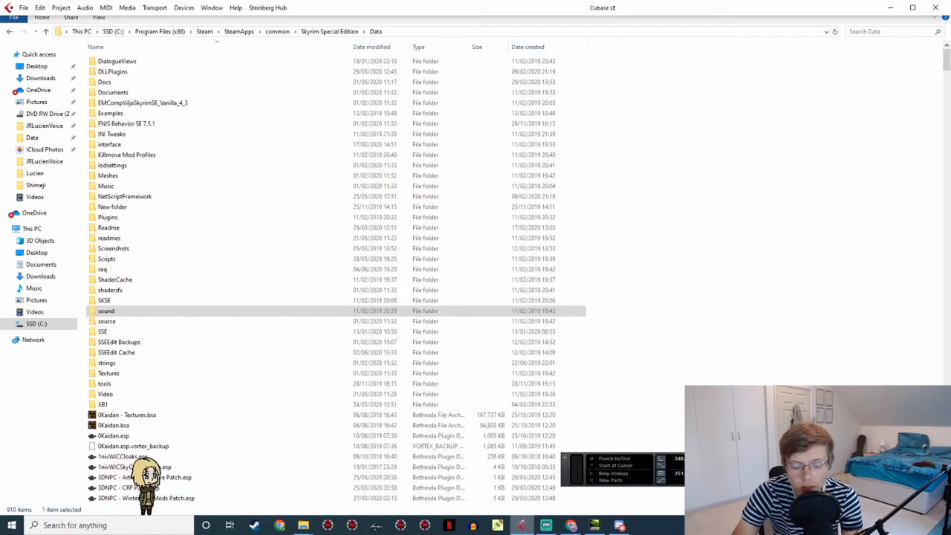
{"action": "mouse_move", "coordinate": [523, 526]}
{"action": "left_click", "coordinate": [560, 504]}
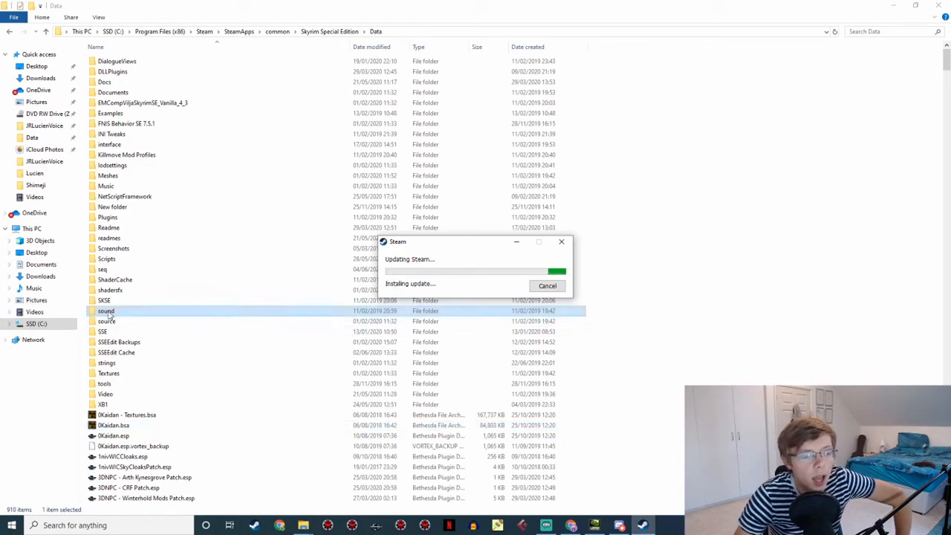
Open the JRLucienVoice folder of Lucien-StaffOfSheogorath-Patch.esp under sound and voice in the Data folder
{"action": "double_click", "coordinate": [330, 310]}
{"action": "double_click", "coordinate": [128, 83]}
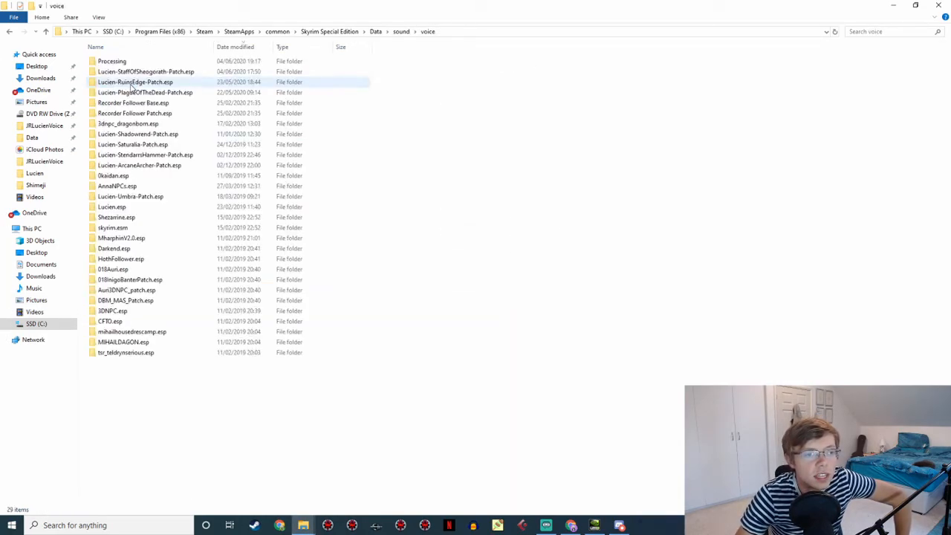
{"action": "left_click", "coordinate": [147, 75]}
{"action": "double_click", "coordinate": [147, 74]}
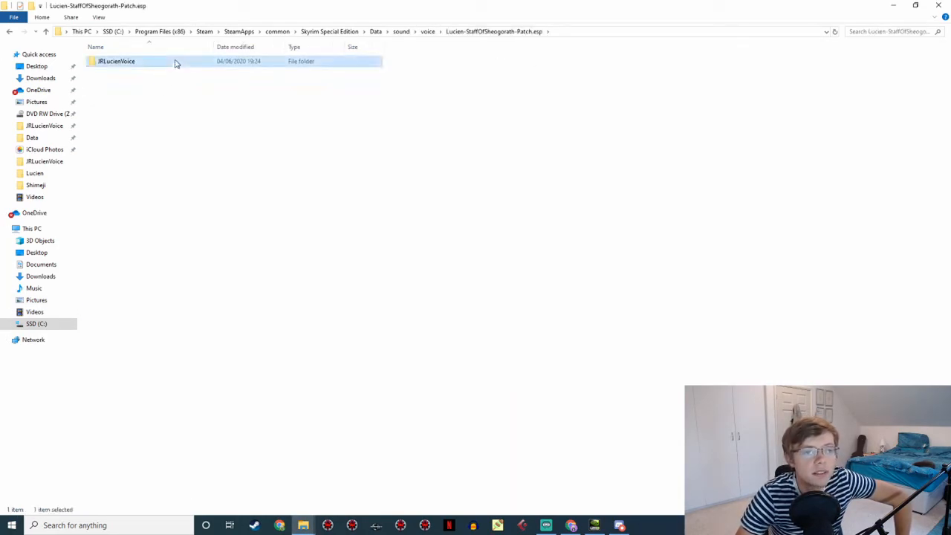
{"action": "double_click", "coordinate": [177, 62]}
Widen the Name column and examine the full file names of the .fuz voice files
{"action": "left_click_drag", "start_coordinate": [193, 45], "coordinate": [285, 46]}
{"action": "left_click", "coordinate": [213, 62]}
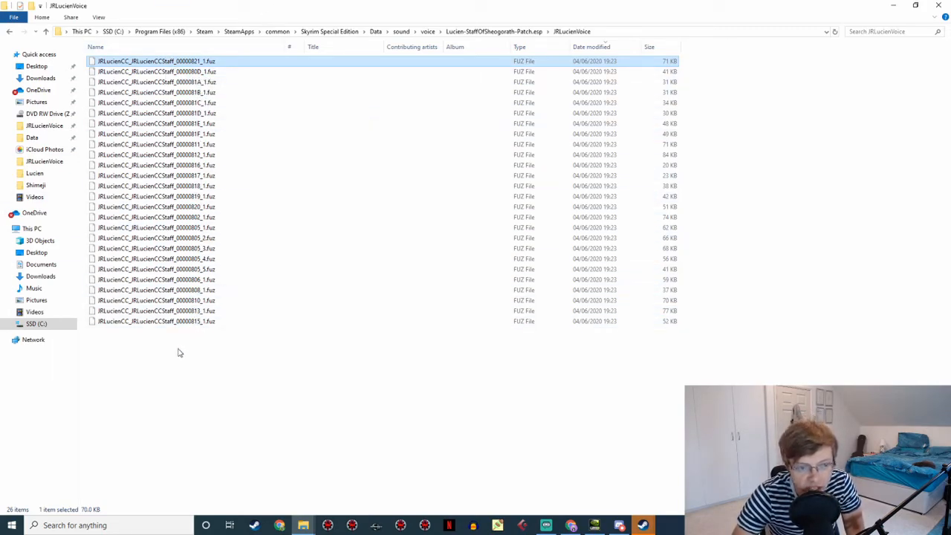
{"action": "left_click", "coordinate": [198, 312]}
{"action": "left_click", "coordinate": [205, 301]}
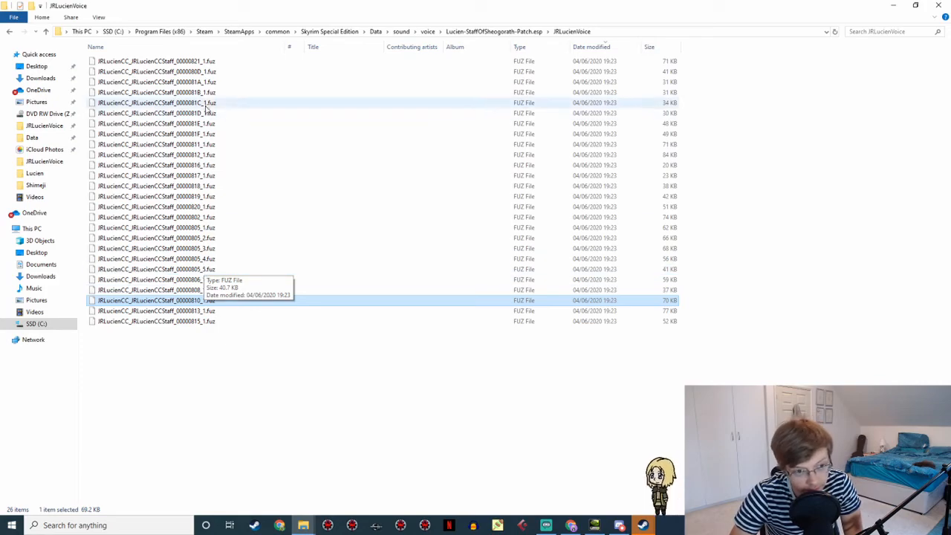
{"action": "left_click", "coordinate": [199, 61]}
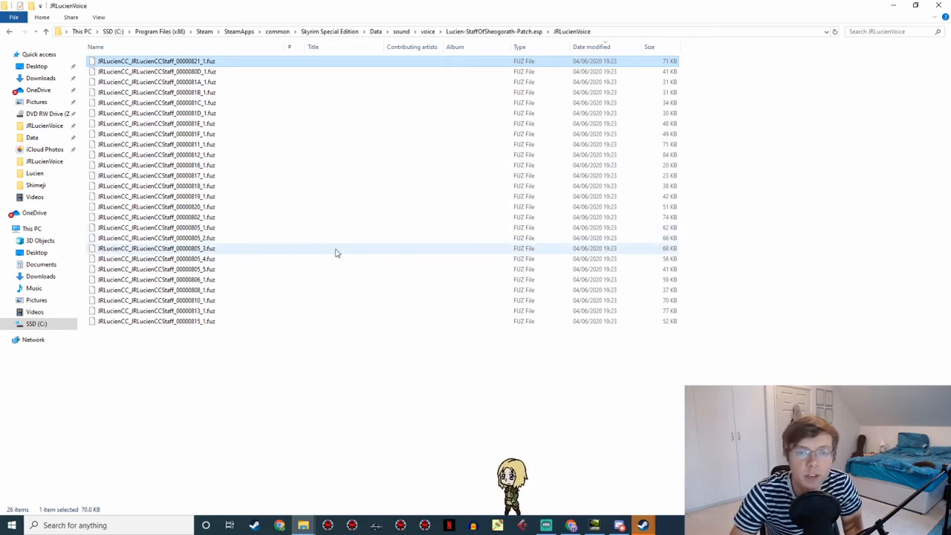
Switch to the Steam library and launch The Elder Scrolls V: Skyrim Special Edition
{"action": "left_click", "coordinate": [645, 526]}
{"action": "left_click", "coordinate": [619, 494]}
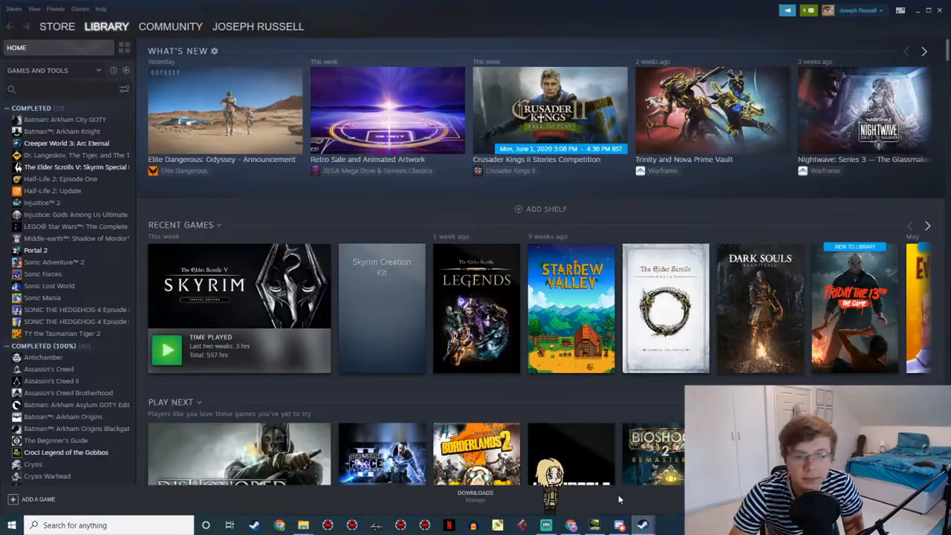
{"action": "left_click", "coordinate": [96, 167]}
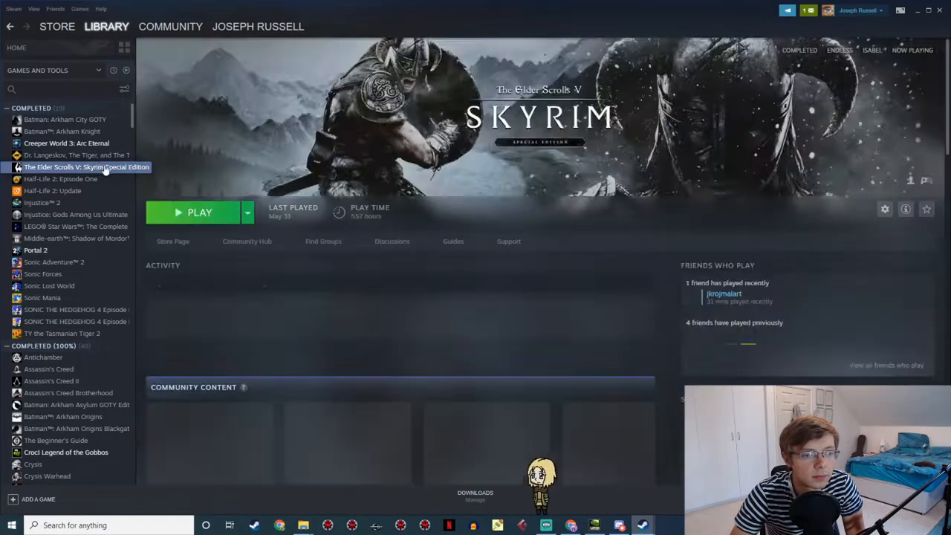
{"action": "left_click", "coordinate": [192, 215]}
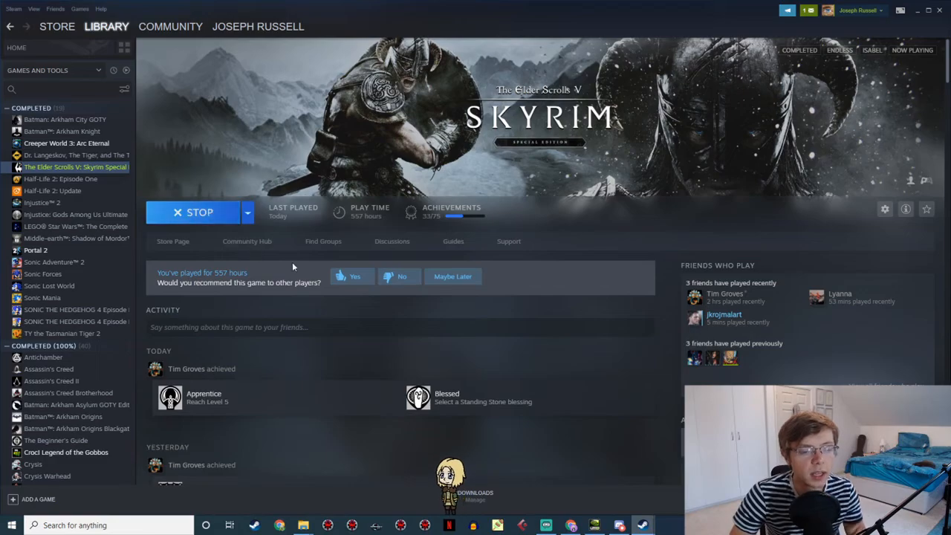
Launch Vortex with the Steam window minimized and open the plugins list for Skyrim Special Edition
{"action": "left_click", "coordinate": [165, 529]}
{"action": "type", "text": "vortex"}
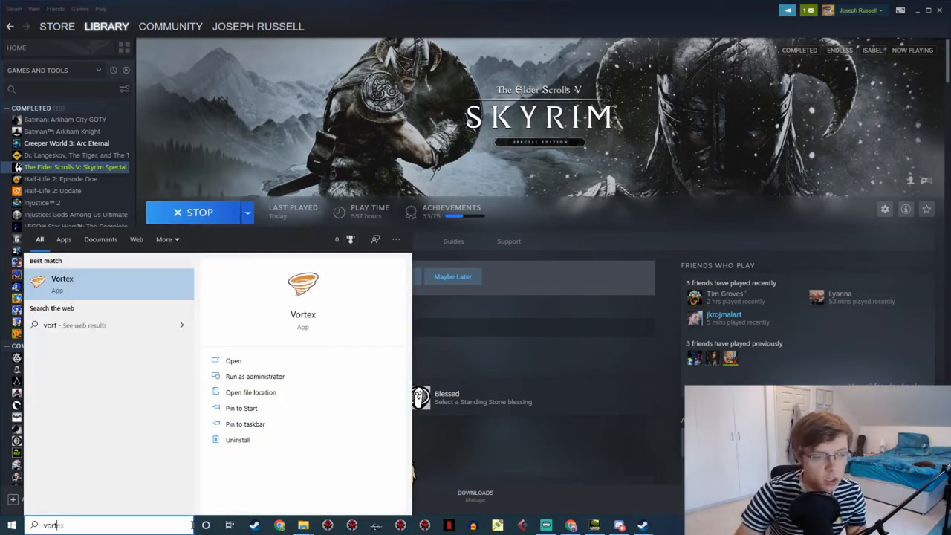
{"action": "left_click", "coordinate": [107, 278]}
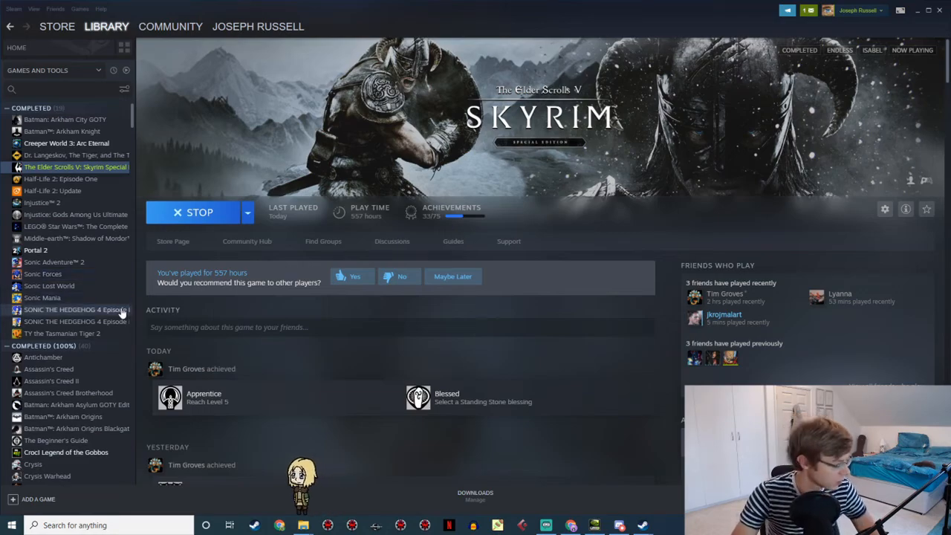
{"action": "left_click", "coordinate": [915, 10]}
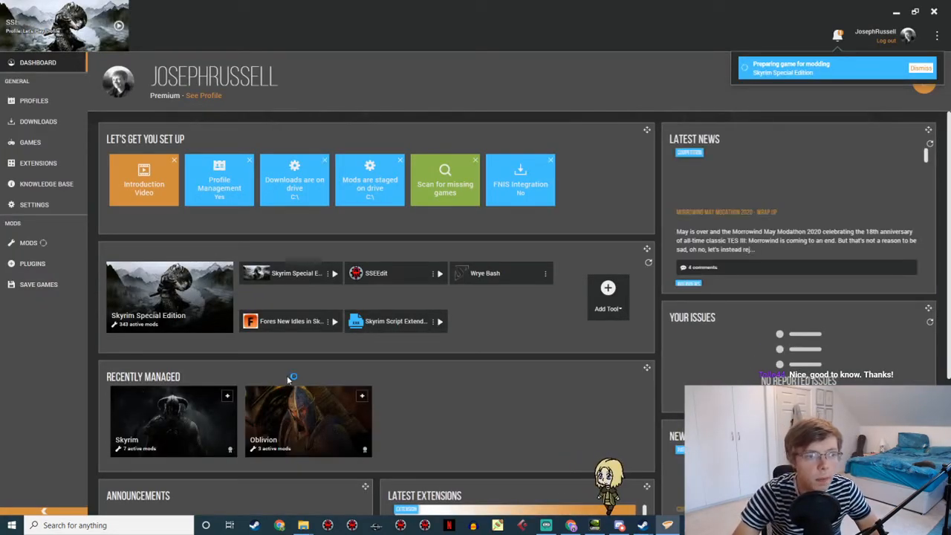
{"action": "left_click", "coordinate": [43, 266]}
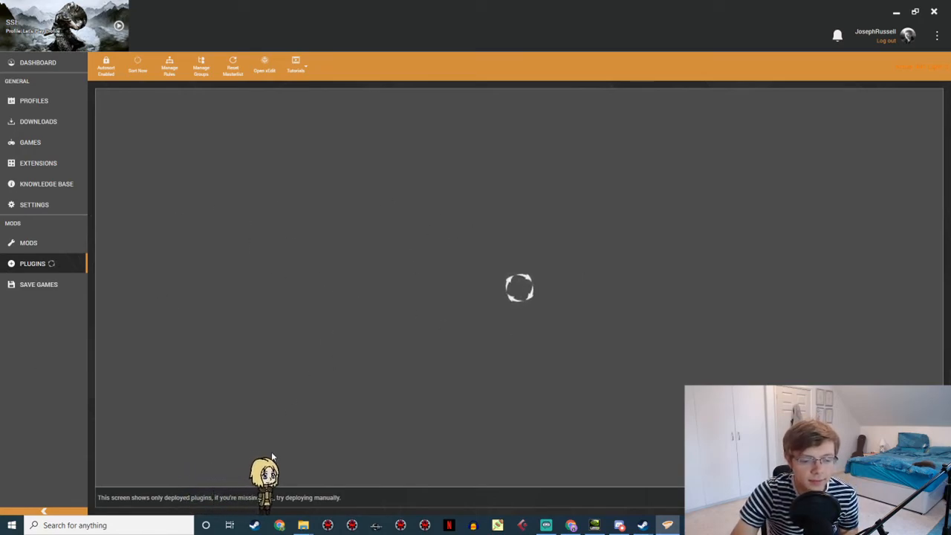
{"action": "left_click_drag", "start_coordinate": [290, 479], "coordinate": [306, 335]}
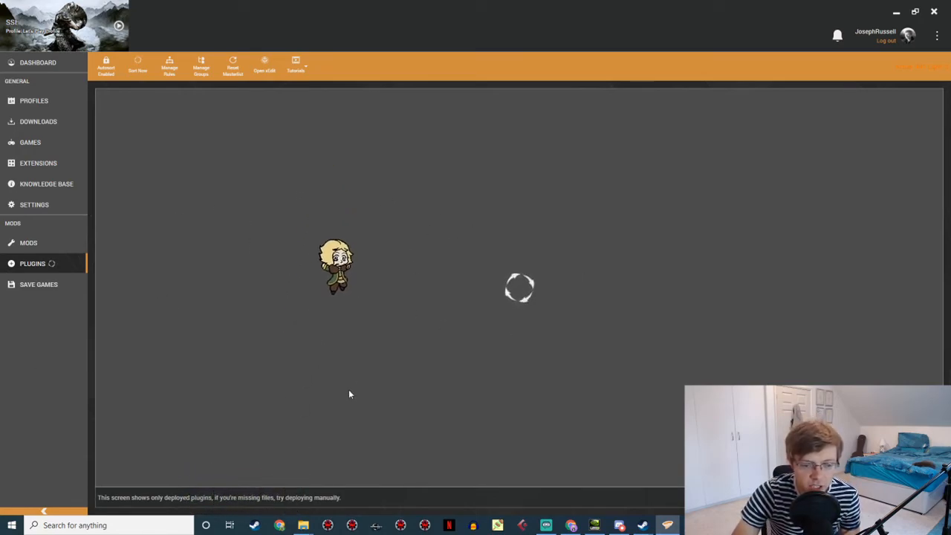
{"action": "left_click_drag", "start_coordinate": [347, 456], "coordinate": [321, 234]}
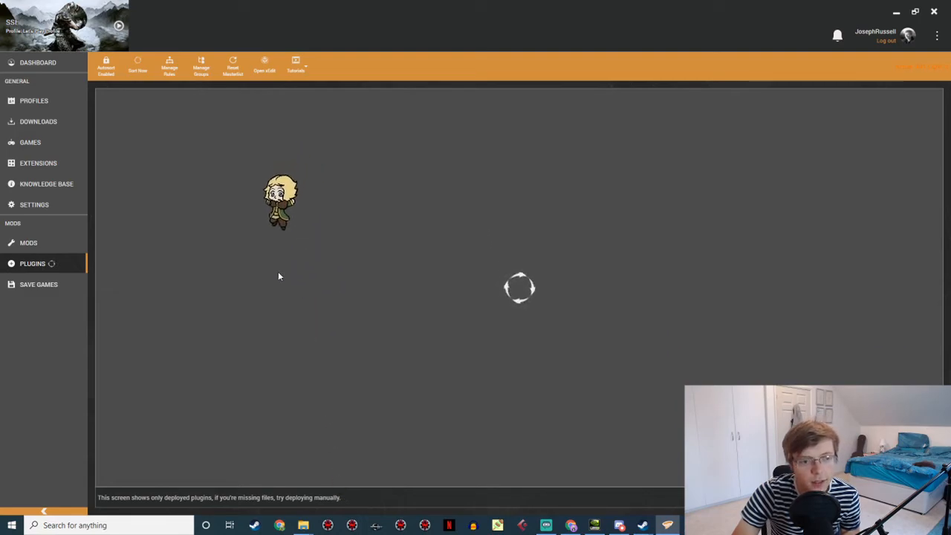
{"action": "left_click_drag", "start_coordinate": [275, 278], "coordinate": [310, 141]}
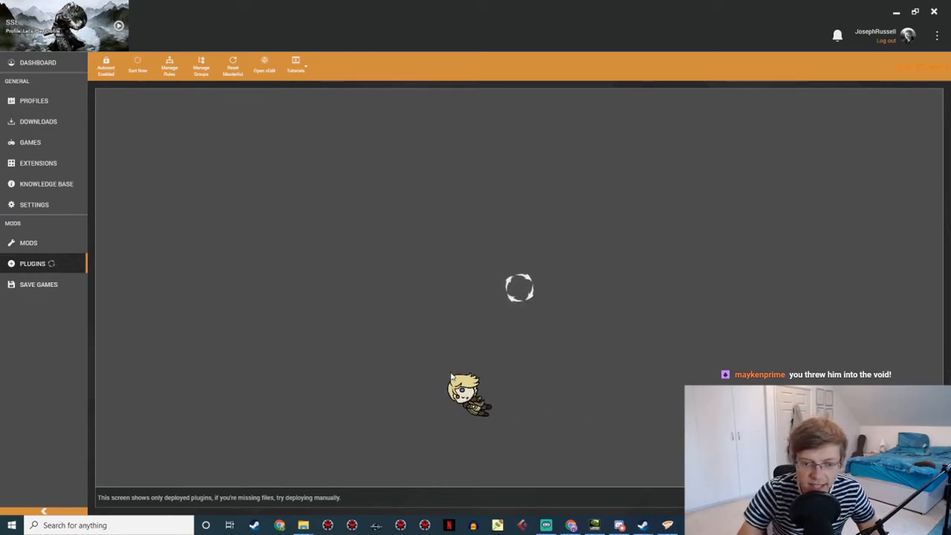
{"action": "left_click_drag", "start_coordinate": [382, 360], "coordinate": [362, 231]}
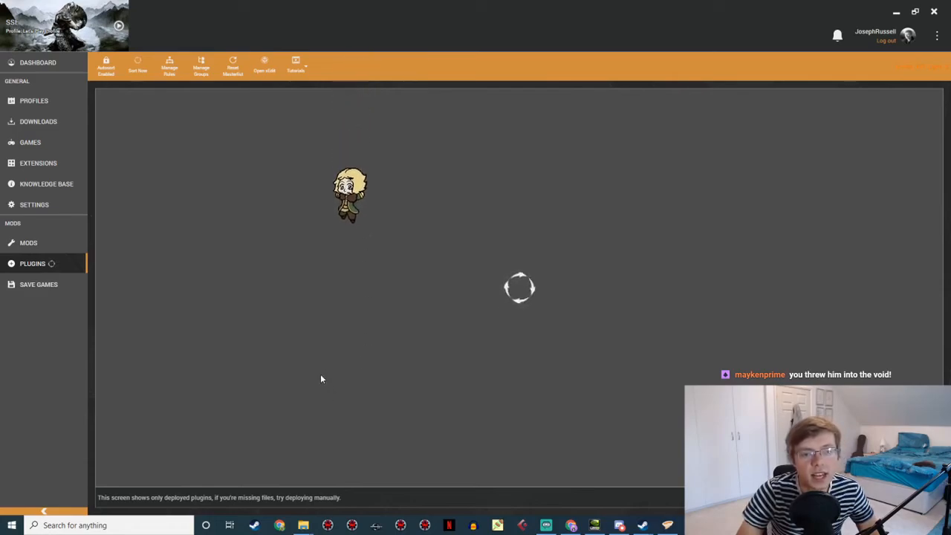
{"action": "left_click_drag", "start_coordinate": [344, 198], "coordinate": [338, 185]}
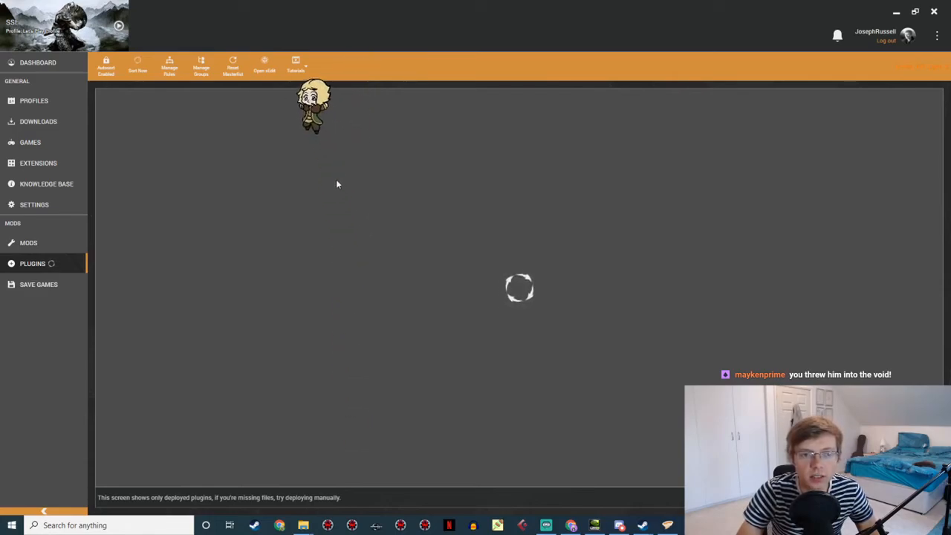
{"action": "left_click_drag", "start_coordinate": [282, 470], "coordinate": [275, 245]}
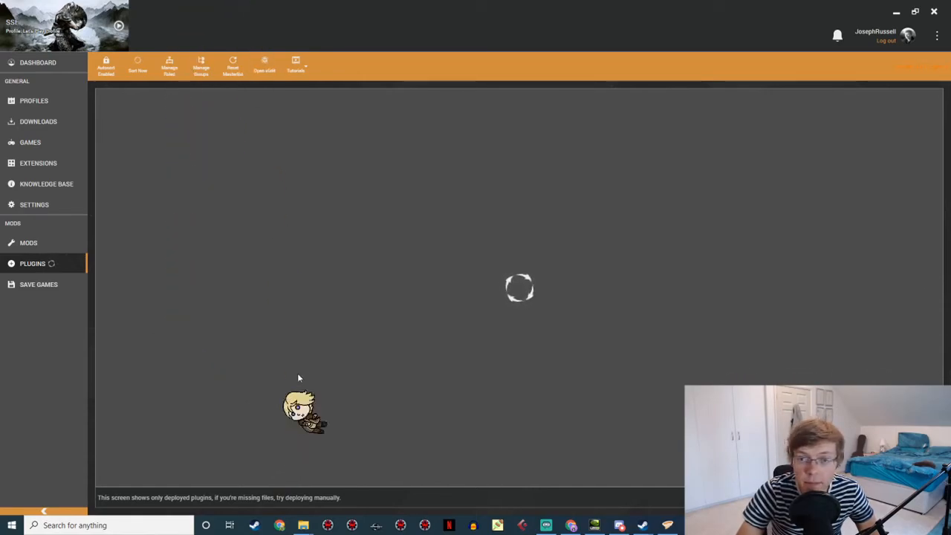
{"action": "left_click_drag", "start_coordinate": [299, 378], "coordinate": [300, 144]}
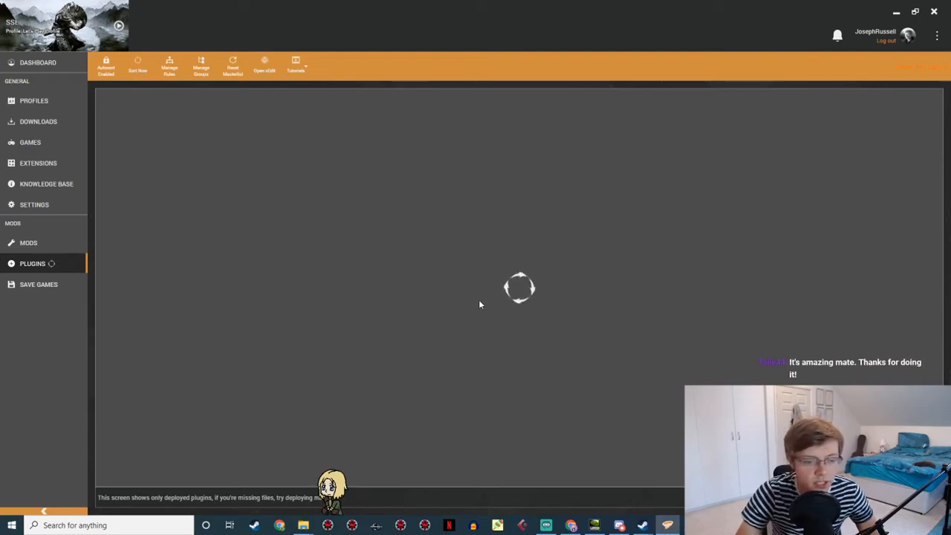
Bring up the installed mods list and return to the plugins list
{"action": "left_click", "coordinate": [33, 248]}
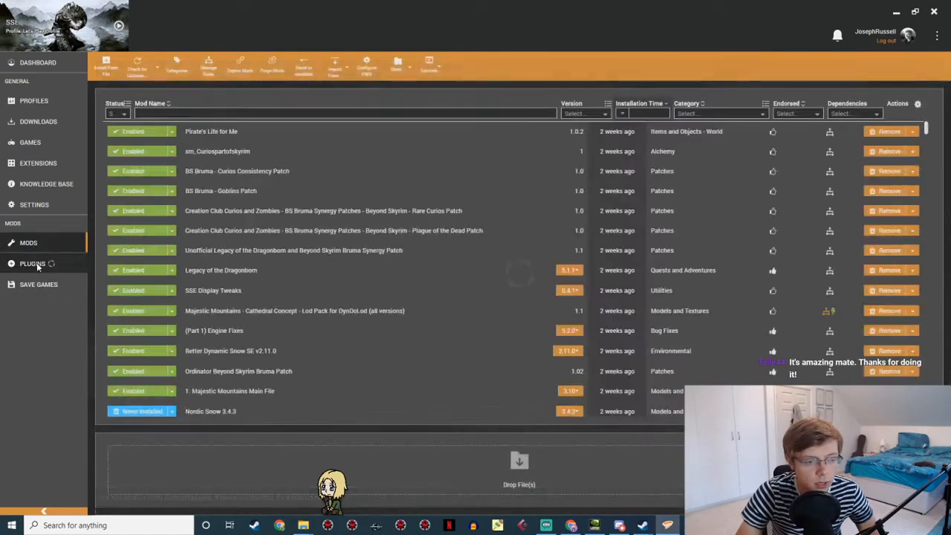
{"action": "left_click", "coordinate": [36, 262]}
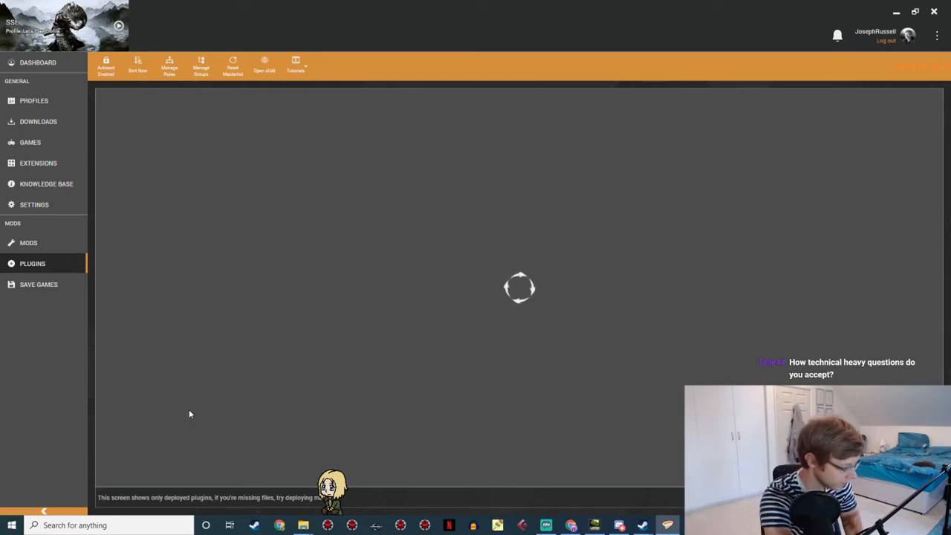
Switch to Streamlabs OBS and change the active scene to Camera
{"action": "left_click", "coordinate": [547, 525]}
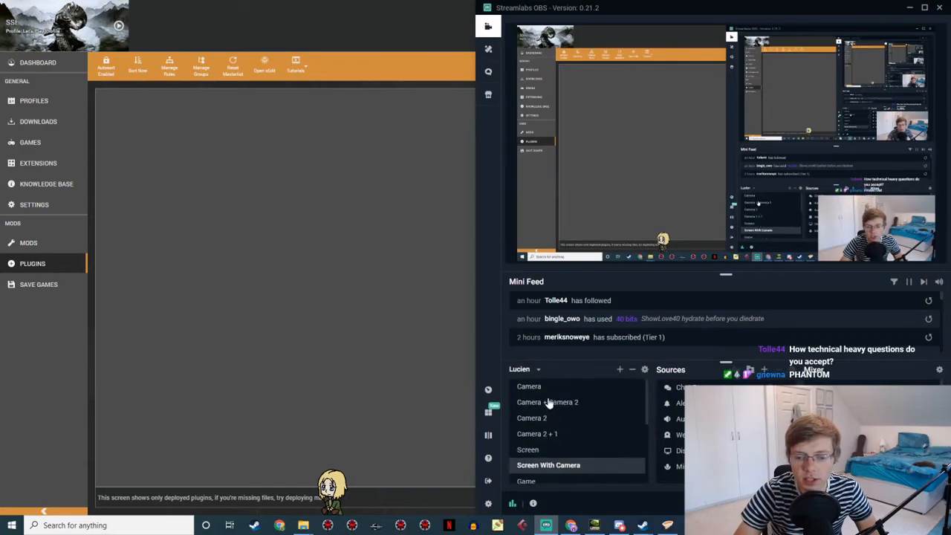
{"action": "left_click", "coordinate": [553, 394]}
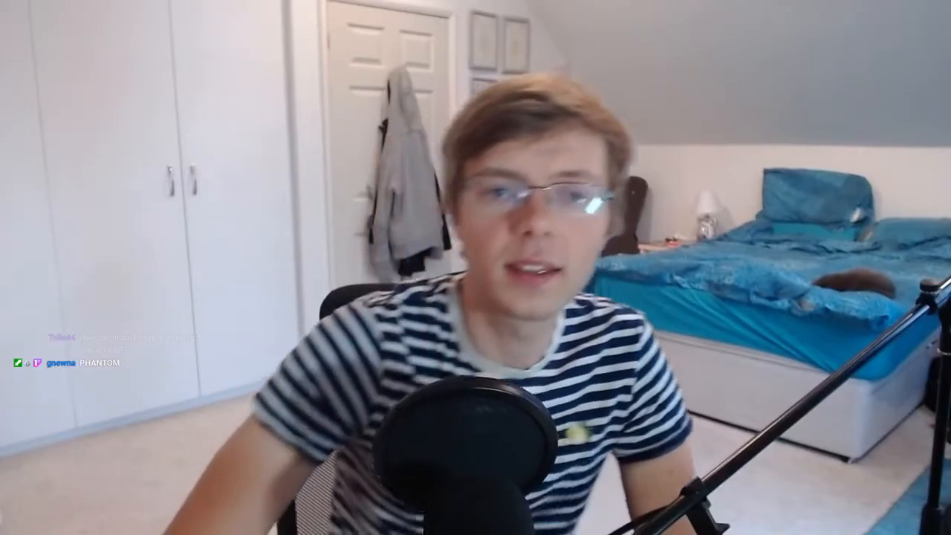